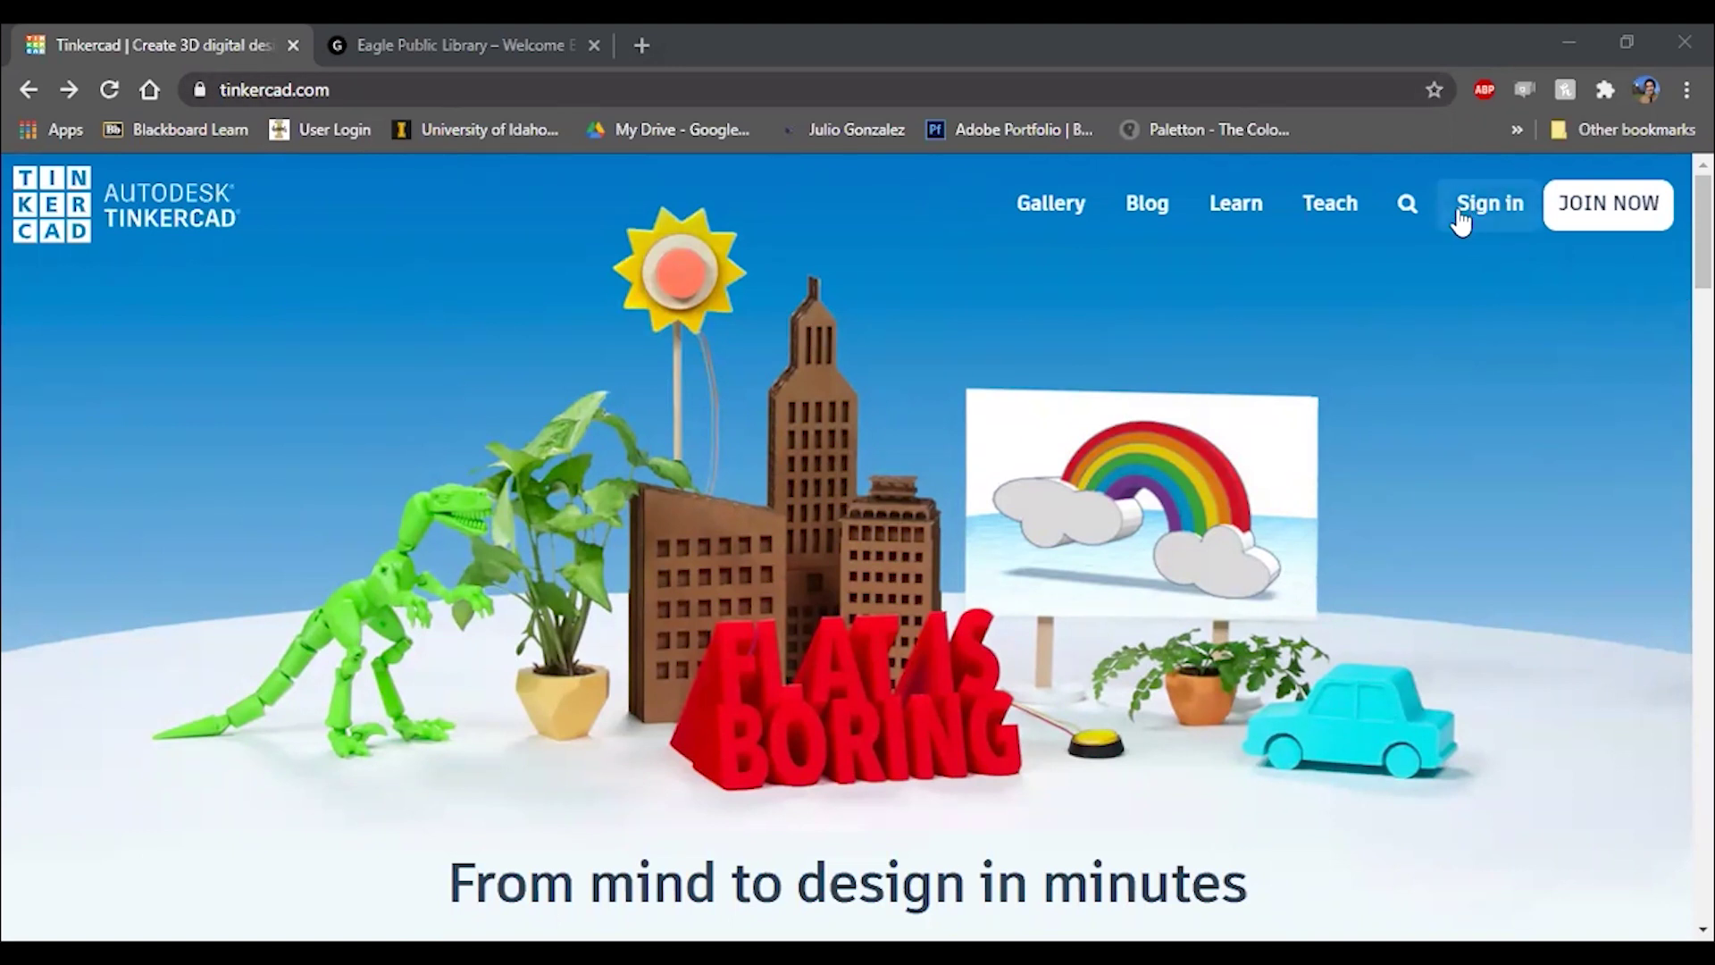
Step: Sign in to the existing Tinkercad account using the Google sign-in option
scroll(911, 593, down, 2)
scroll(912, 597, down, 5)
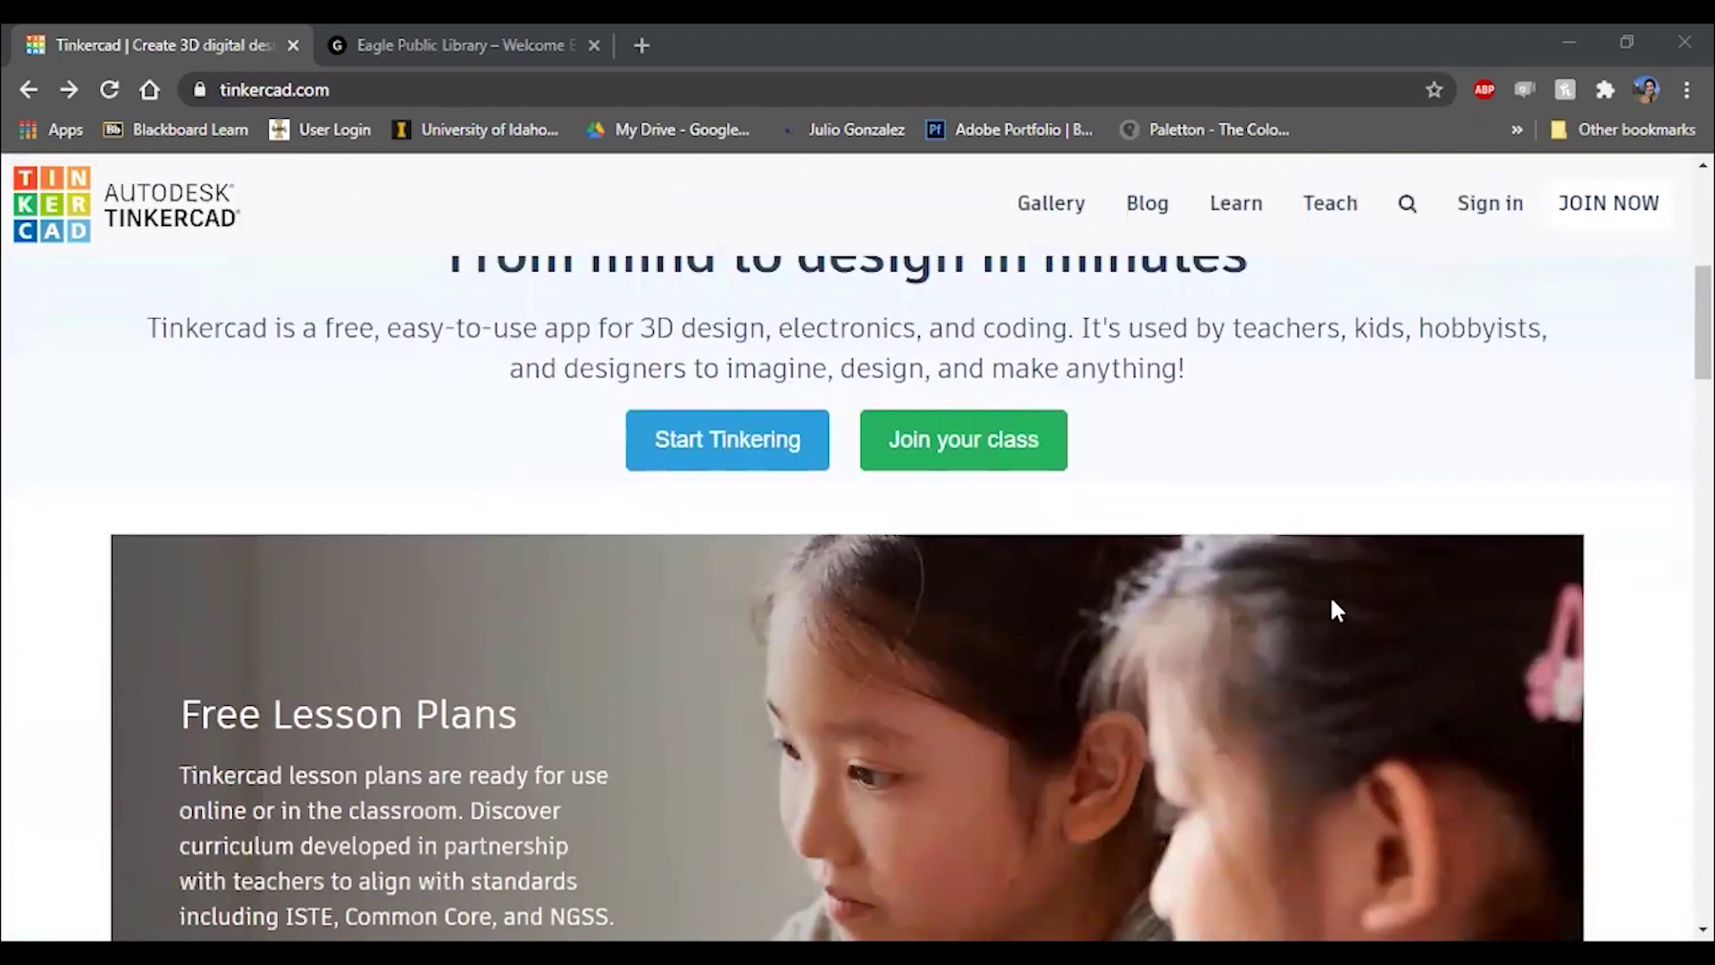
scroll(1331, 601, down, 4)
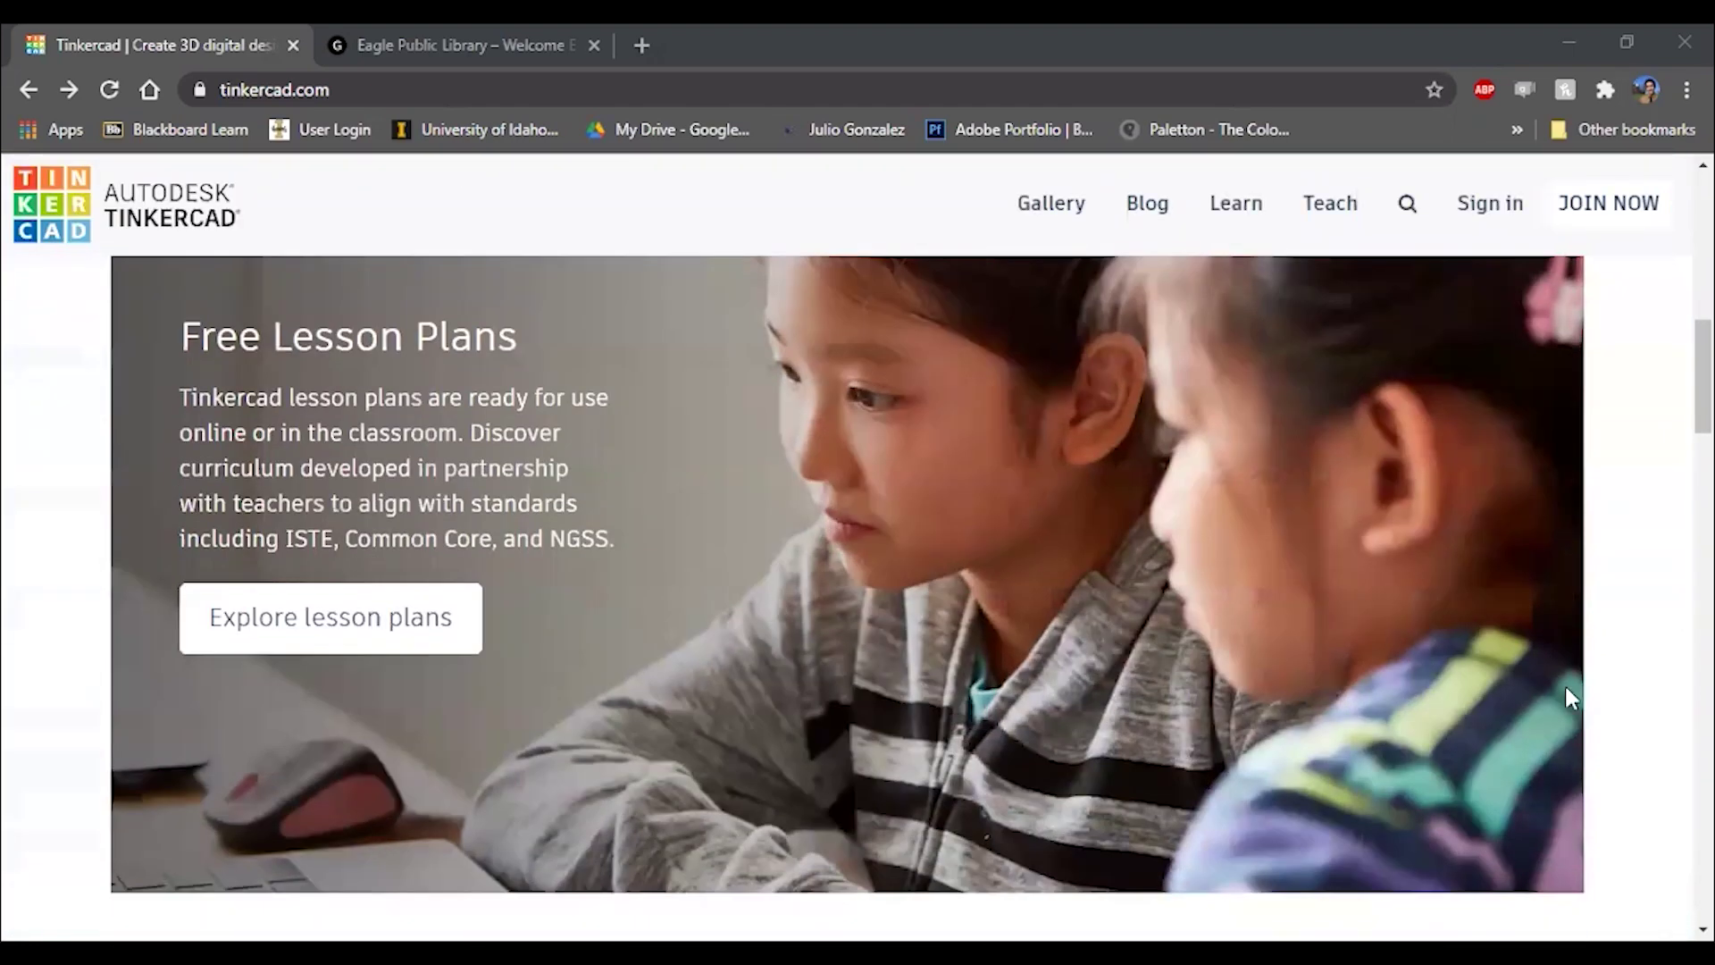
scroll(1566, 693, up, 10)
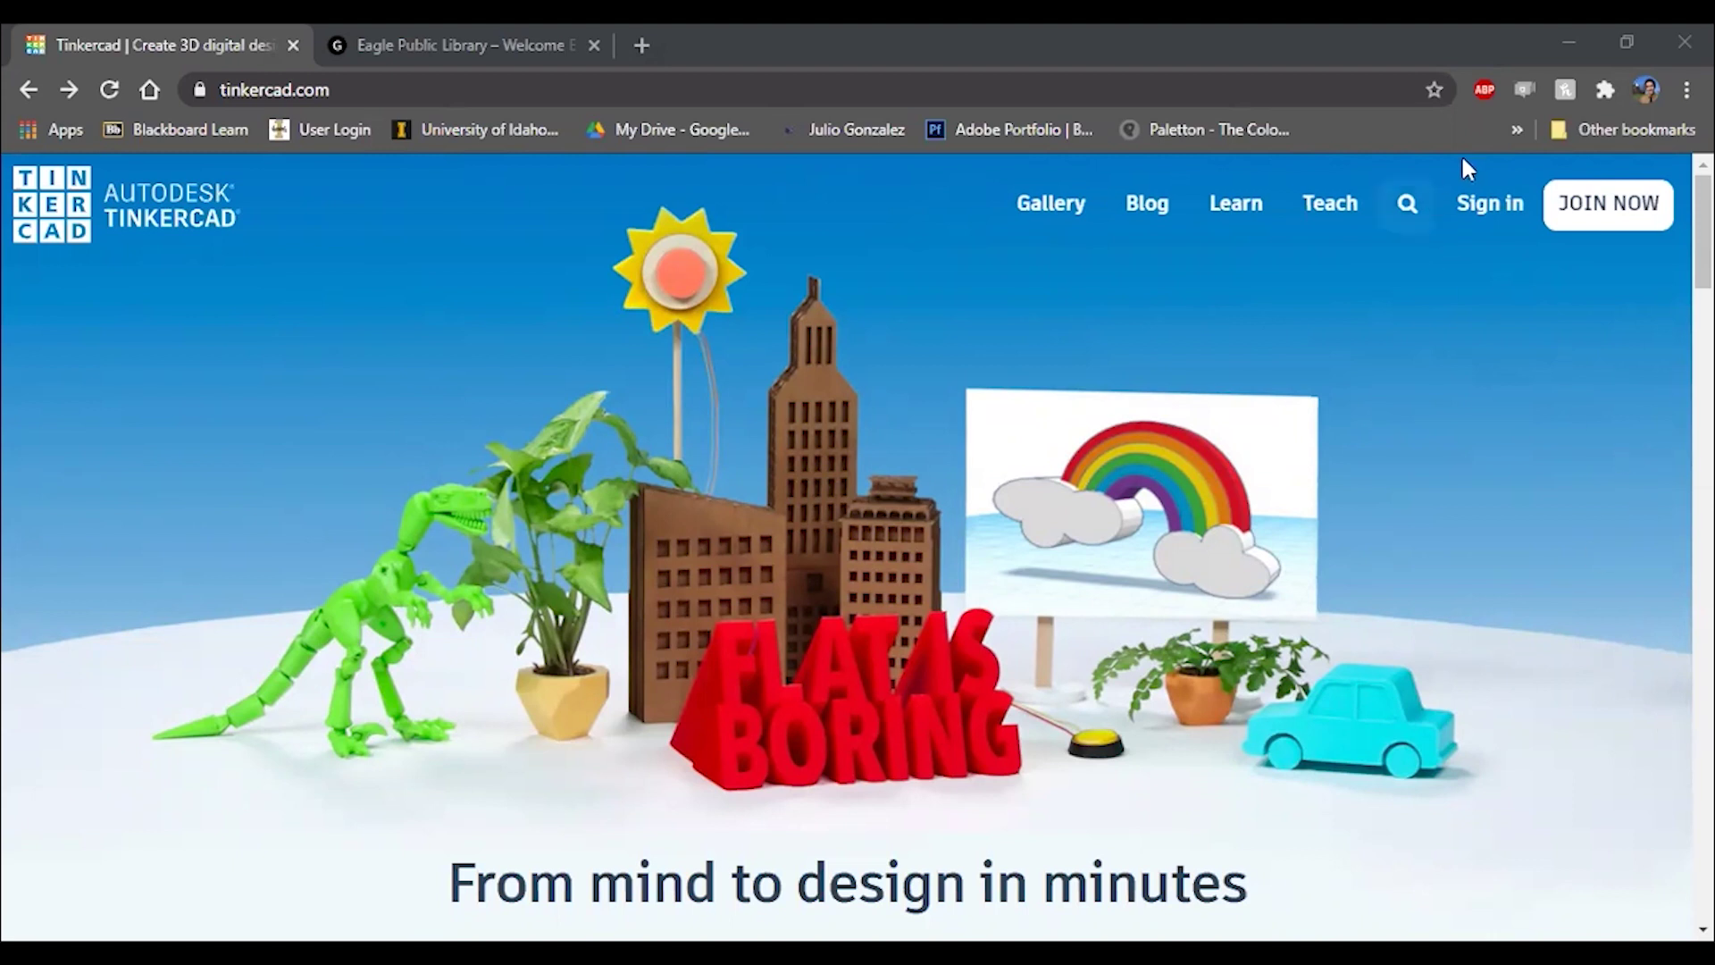
click(1476, 232)
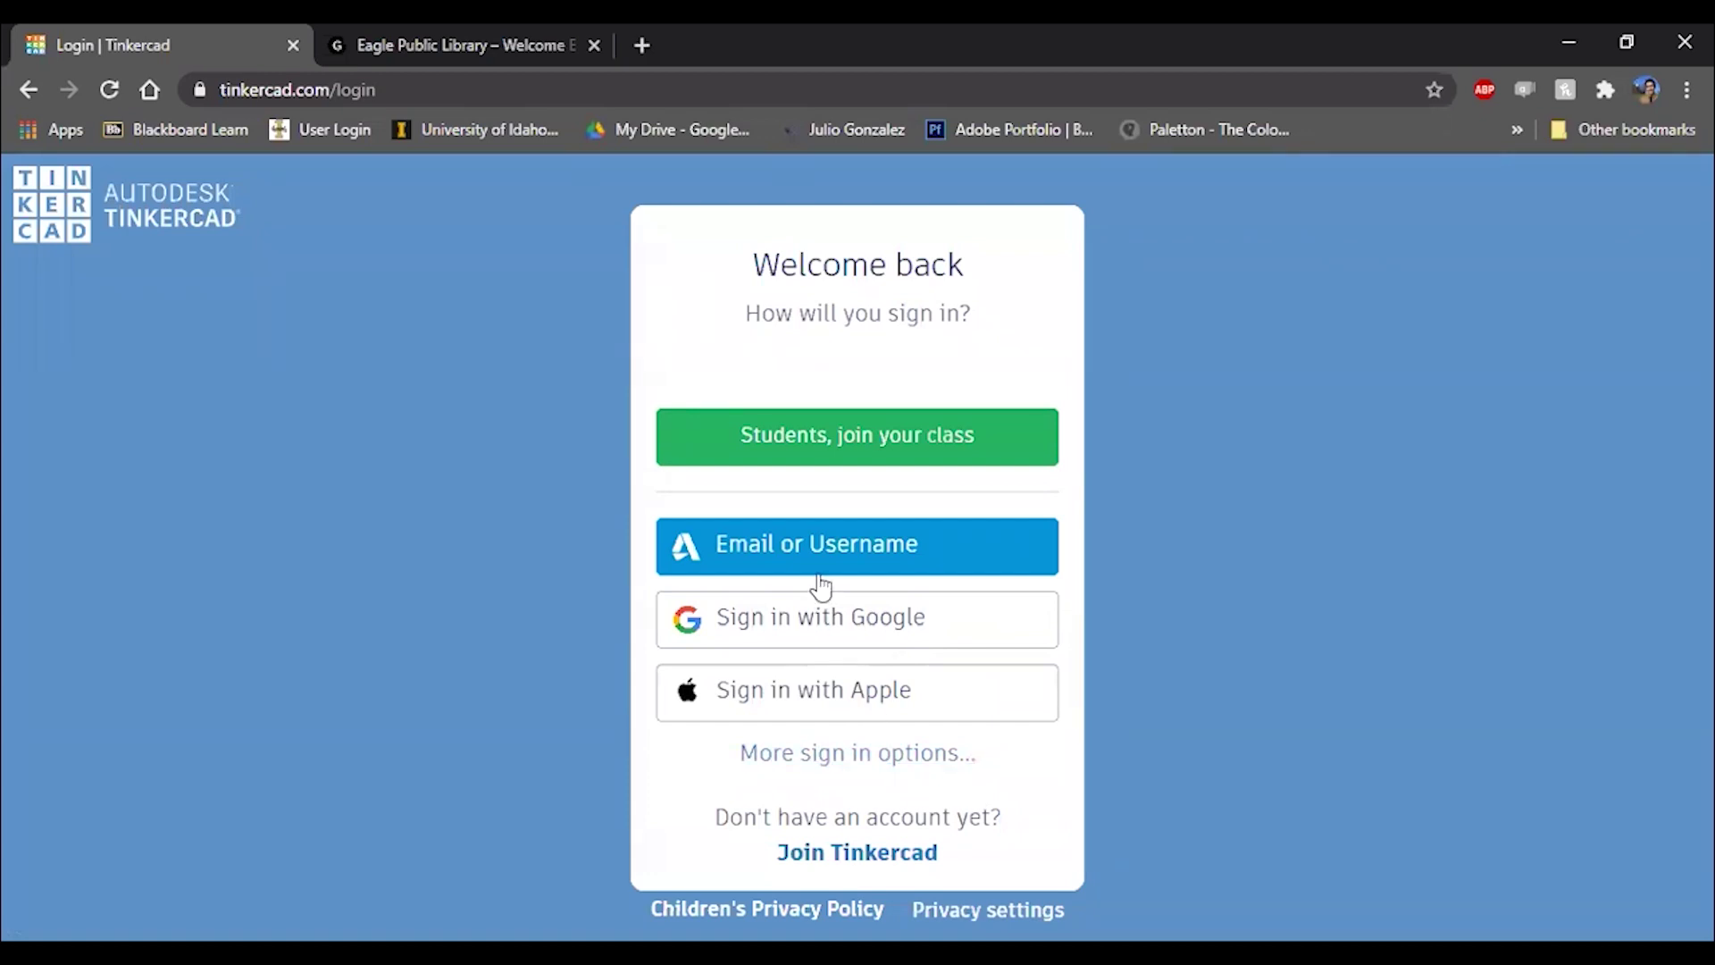
click(860, 755)
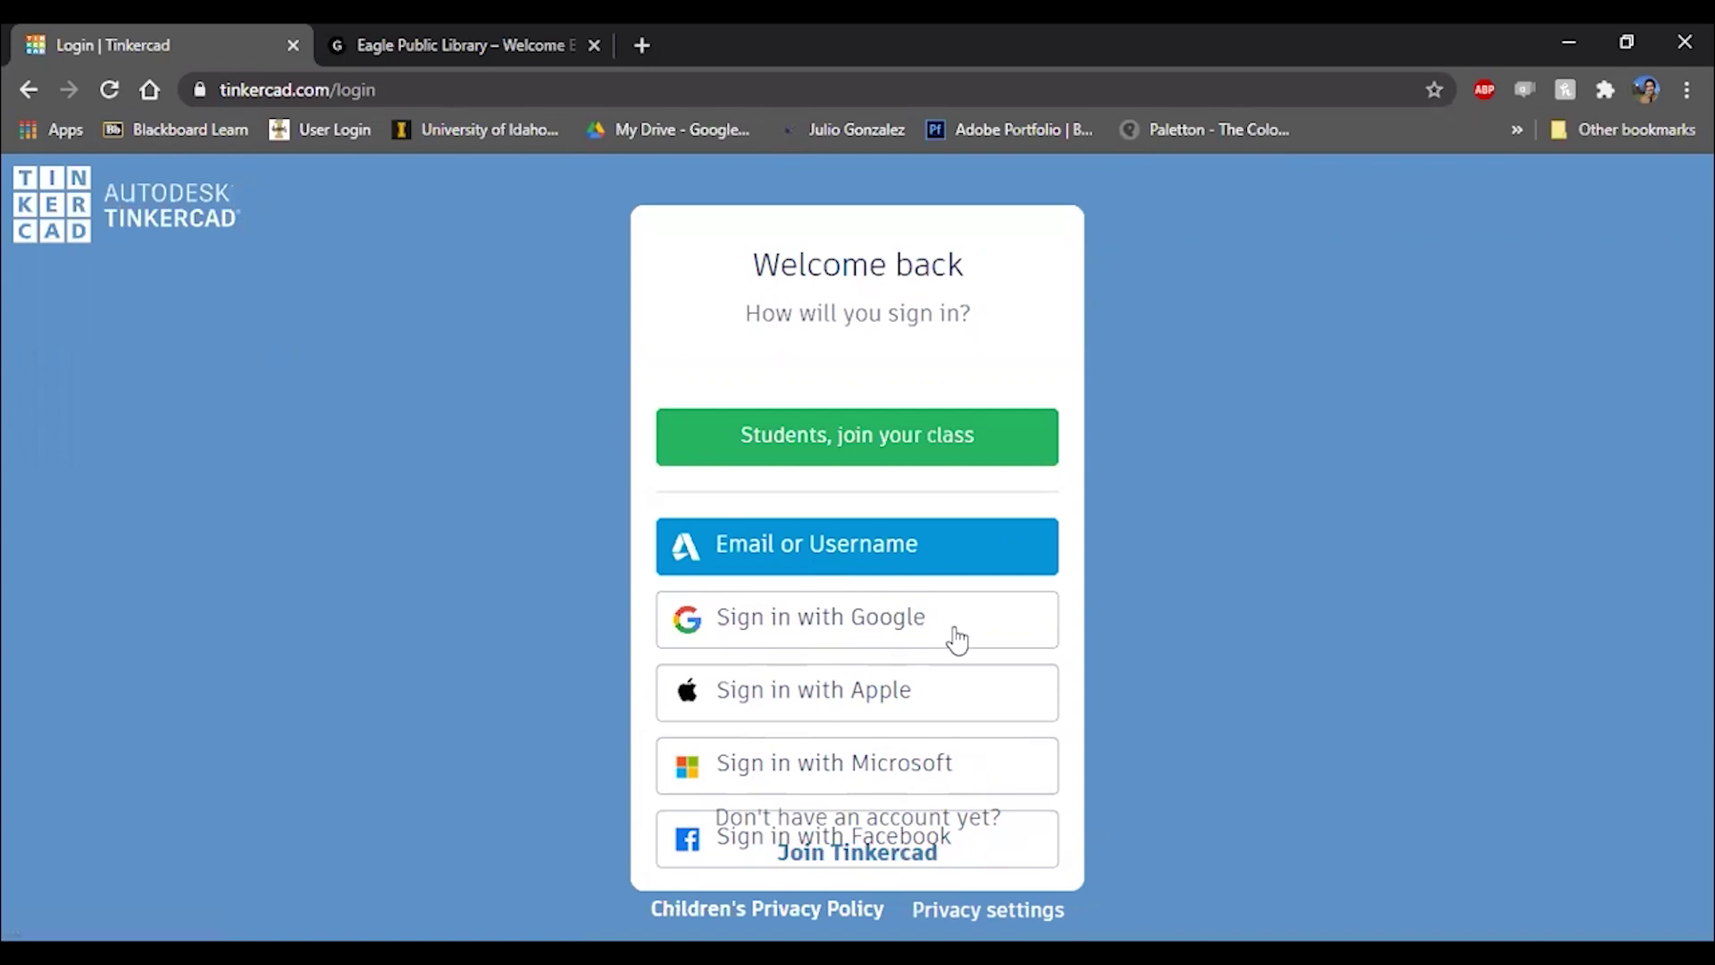
click(799, 631)
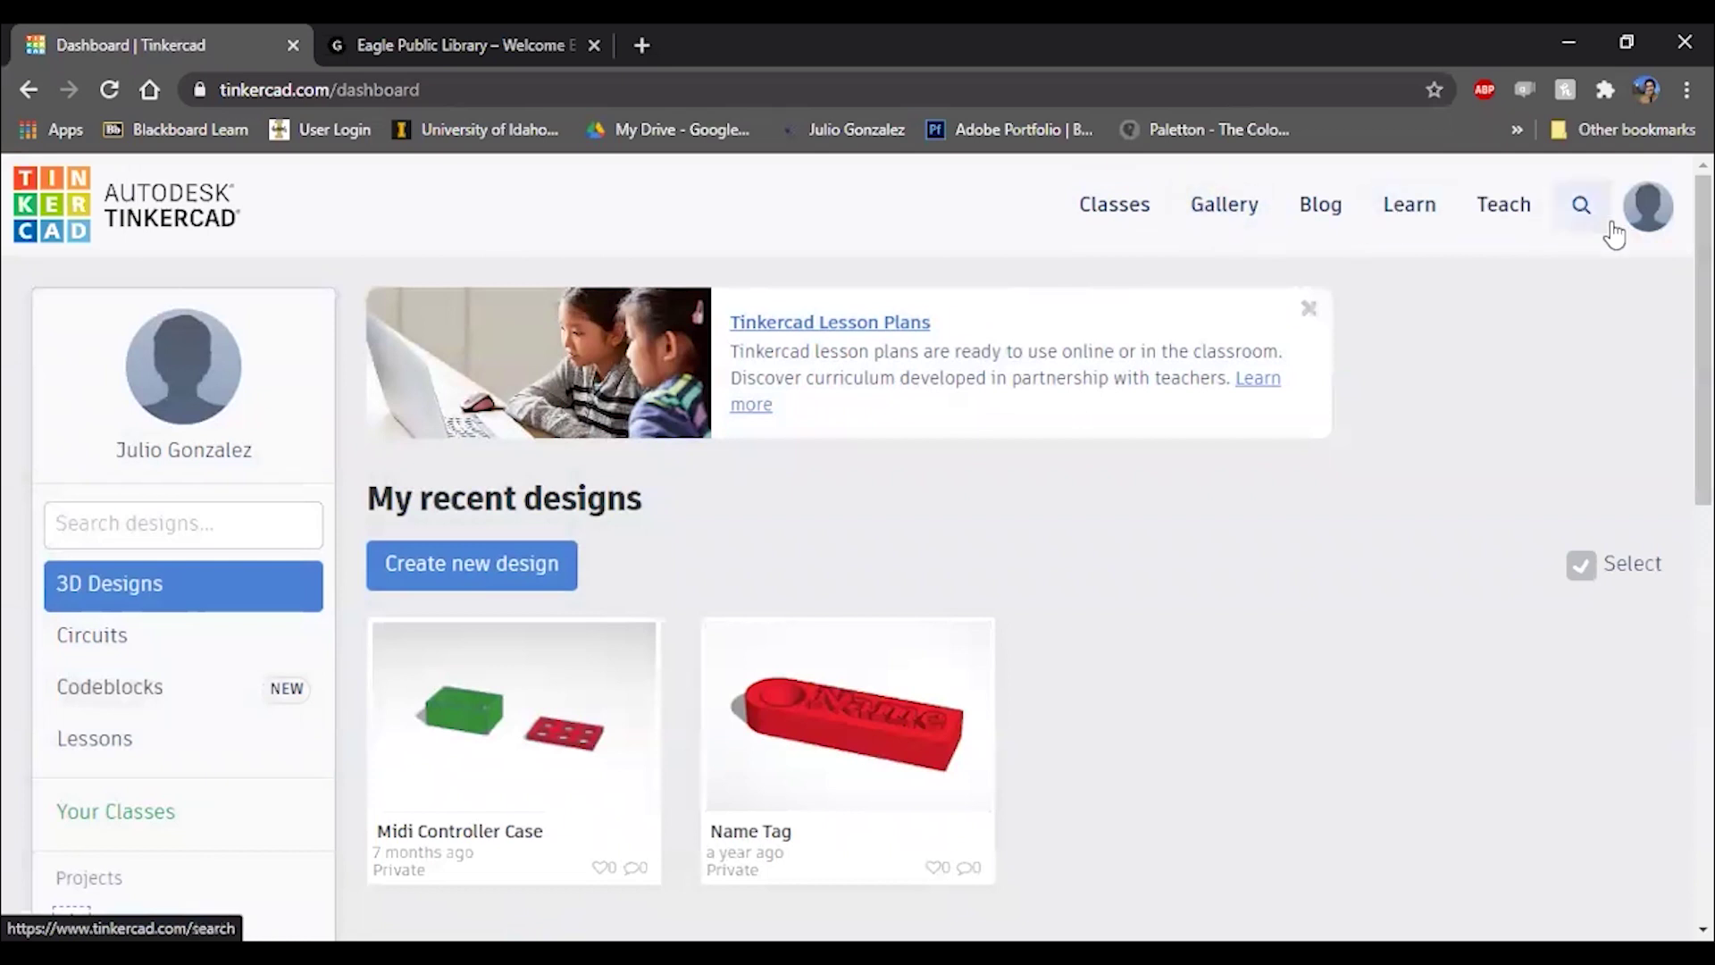
Step: Create a new 3D design from the dashboard's recent designs area
mouse_move(800, 658)
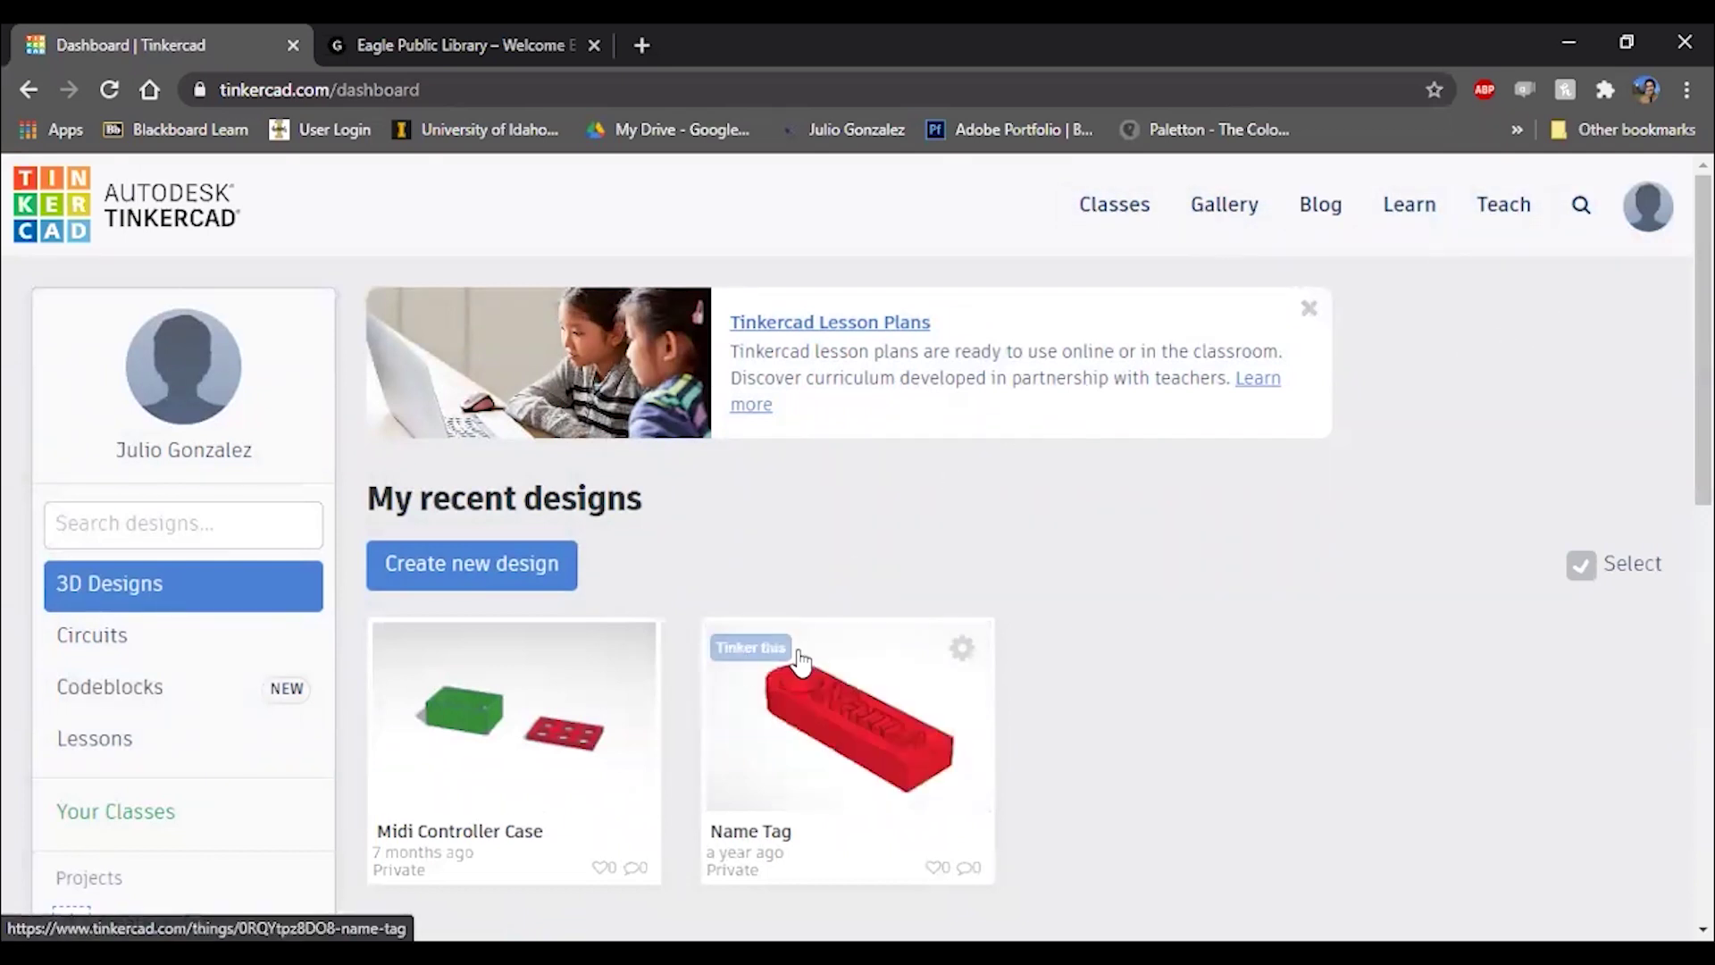
scroll(604, 575, down, 2)
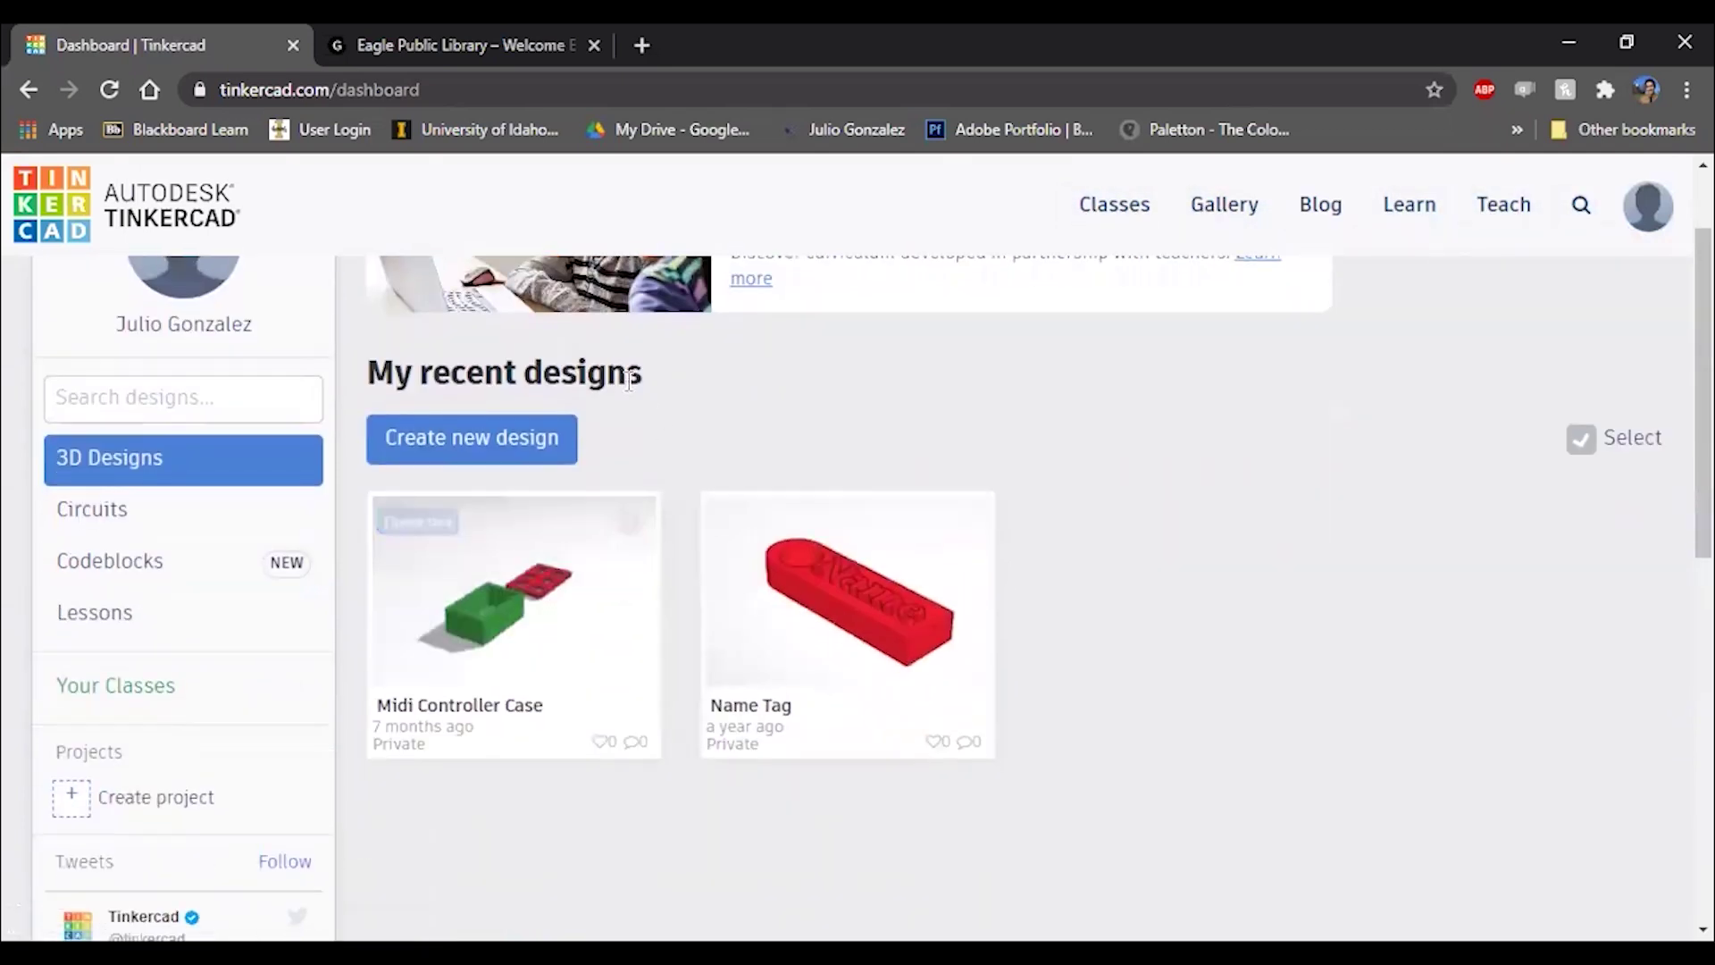
scroll(480, 404, up, 1)
scroll(481, 404, up, 1)
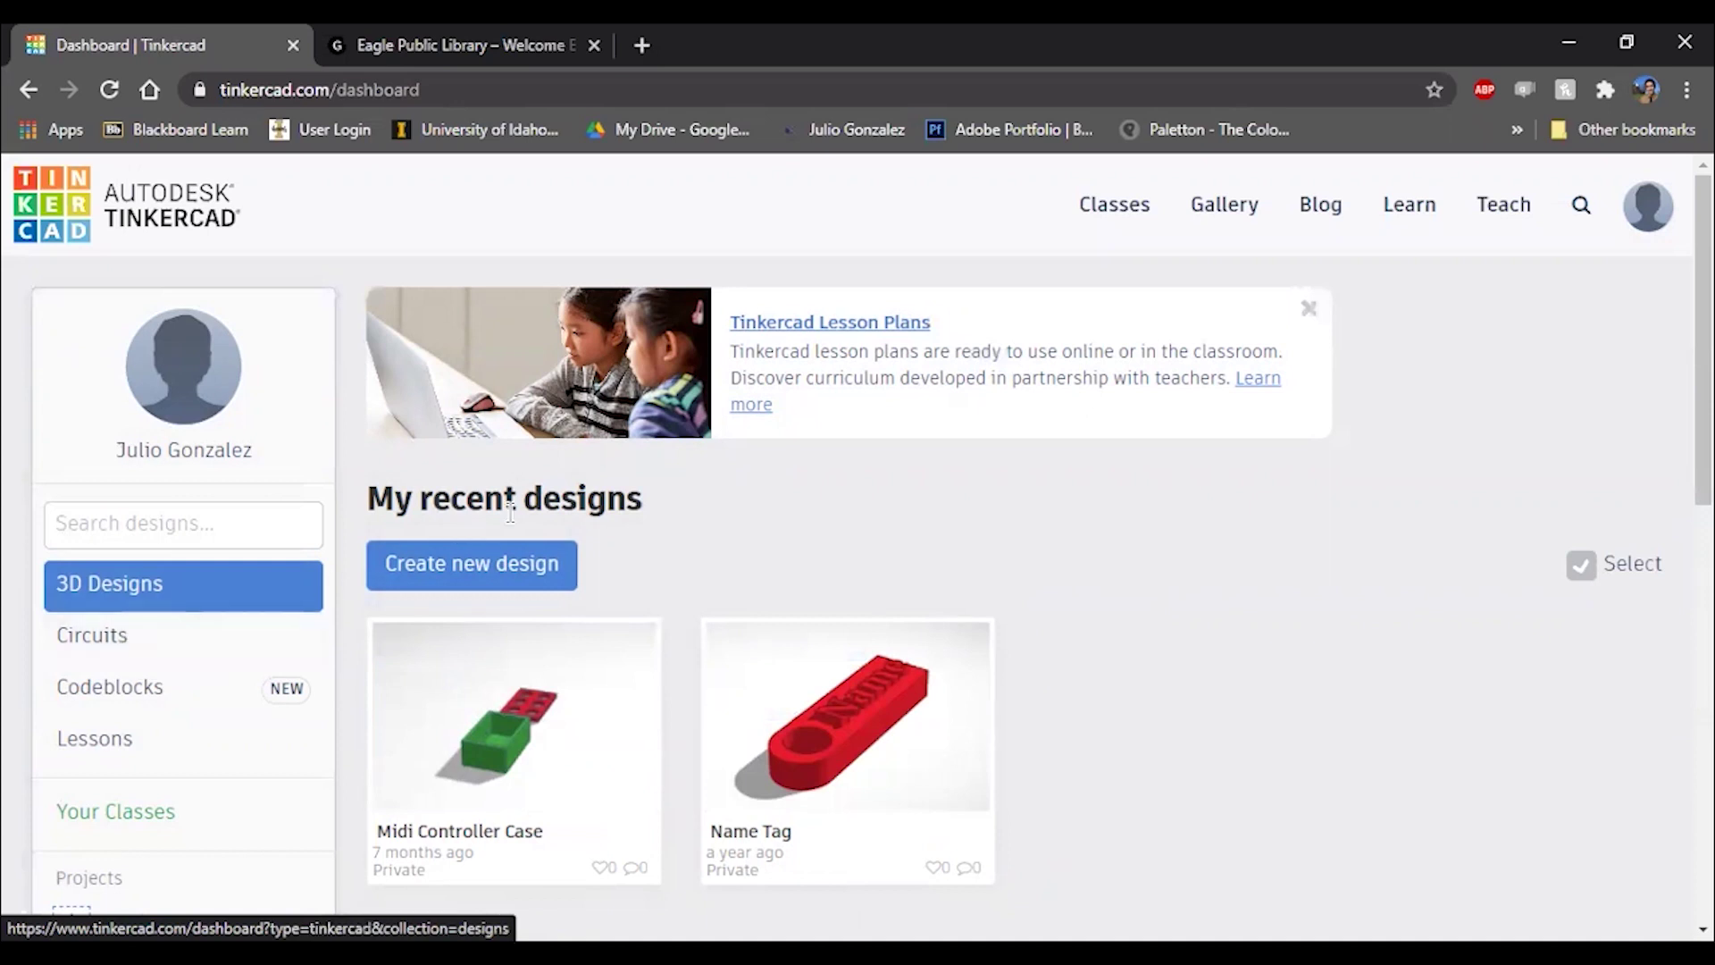
click(523, 578)
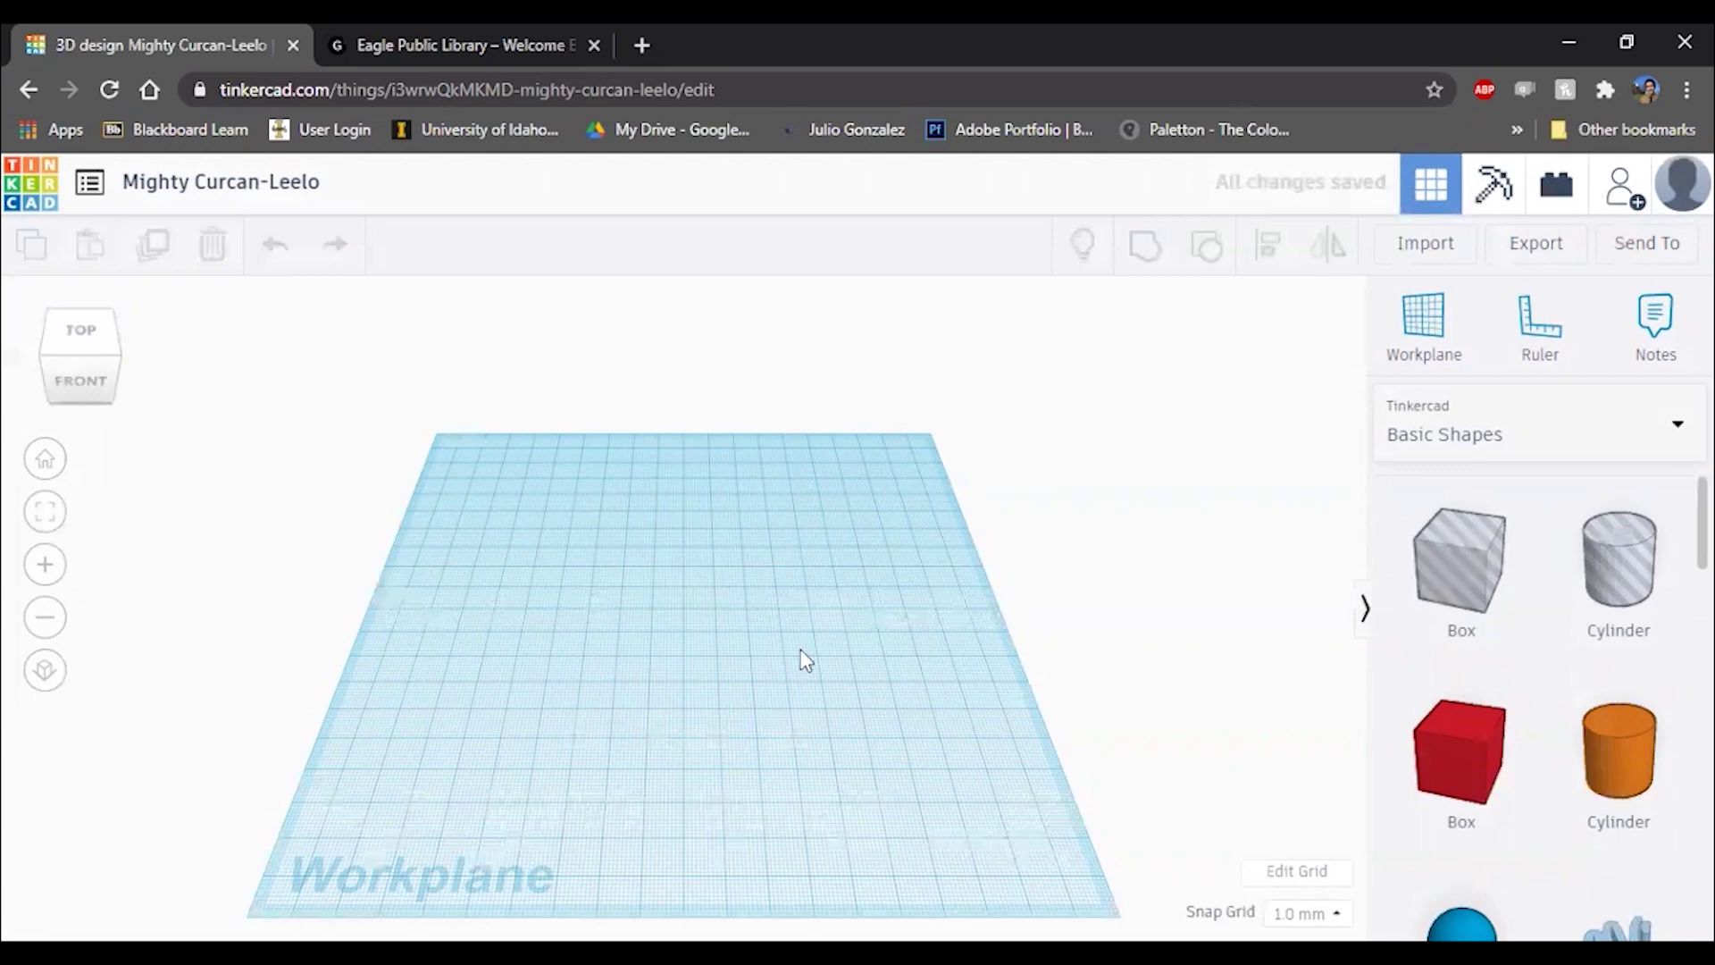
Step: Examine the empty workplane from different angles, distances and positions by orbiting, zooming and panning the view
right_drag(844, 689, 772, 658)
scroll(772, 661, up, 5)
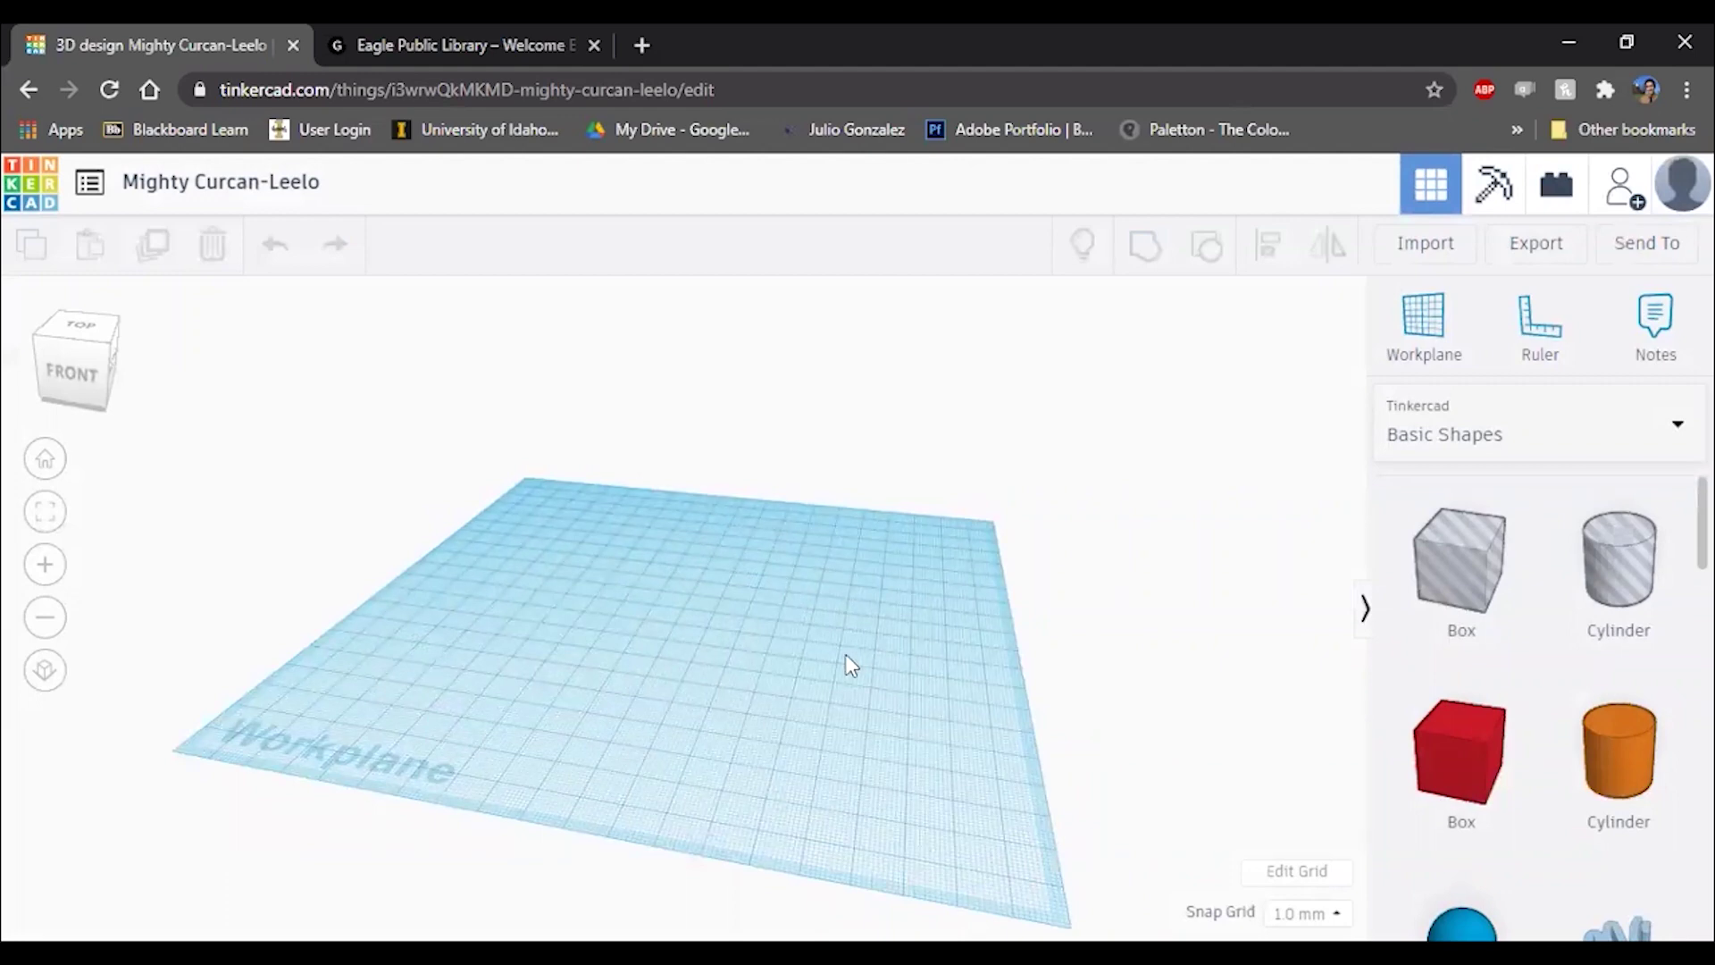
mouse_move(620, 628)
right_down()
mouse_move(689, 643)
mouse_move(747, 605)
mouse_move(548, 640)
mouse_move(589, 616)
right_up()
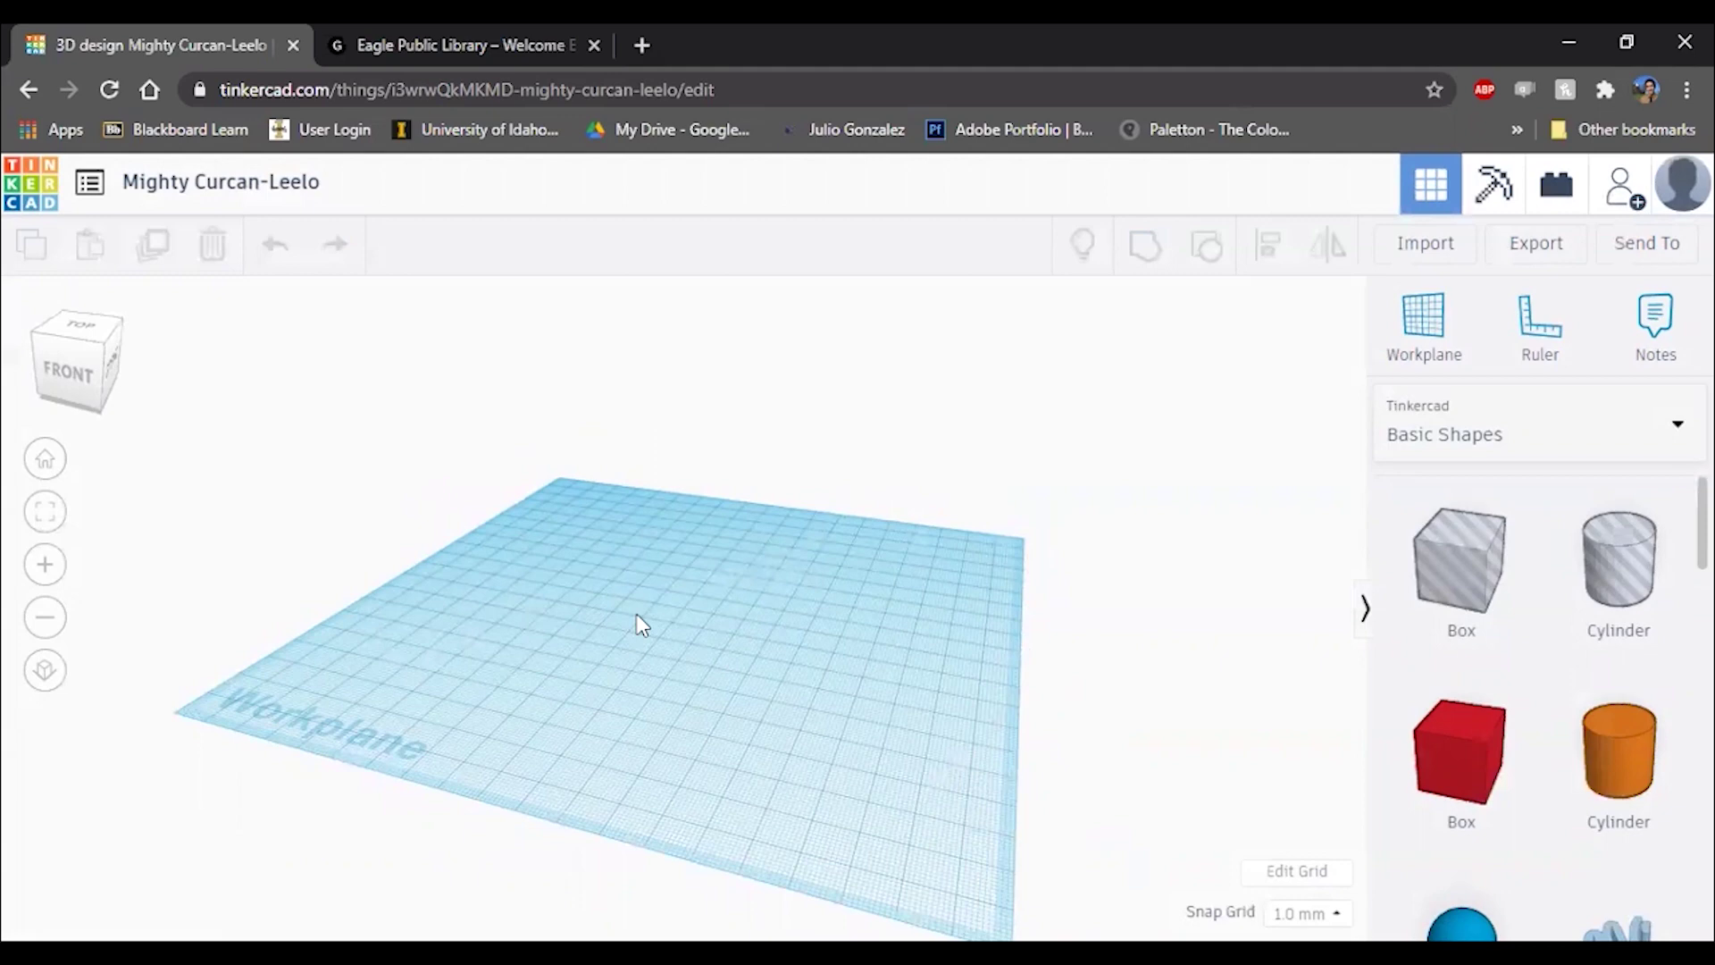
scroll(636, 623, down, 3)
scroll(636, 623, up, 3)
scroll(638, 616, down, 3)
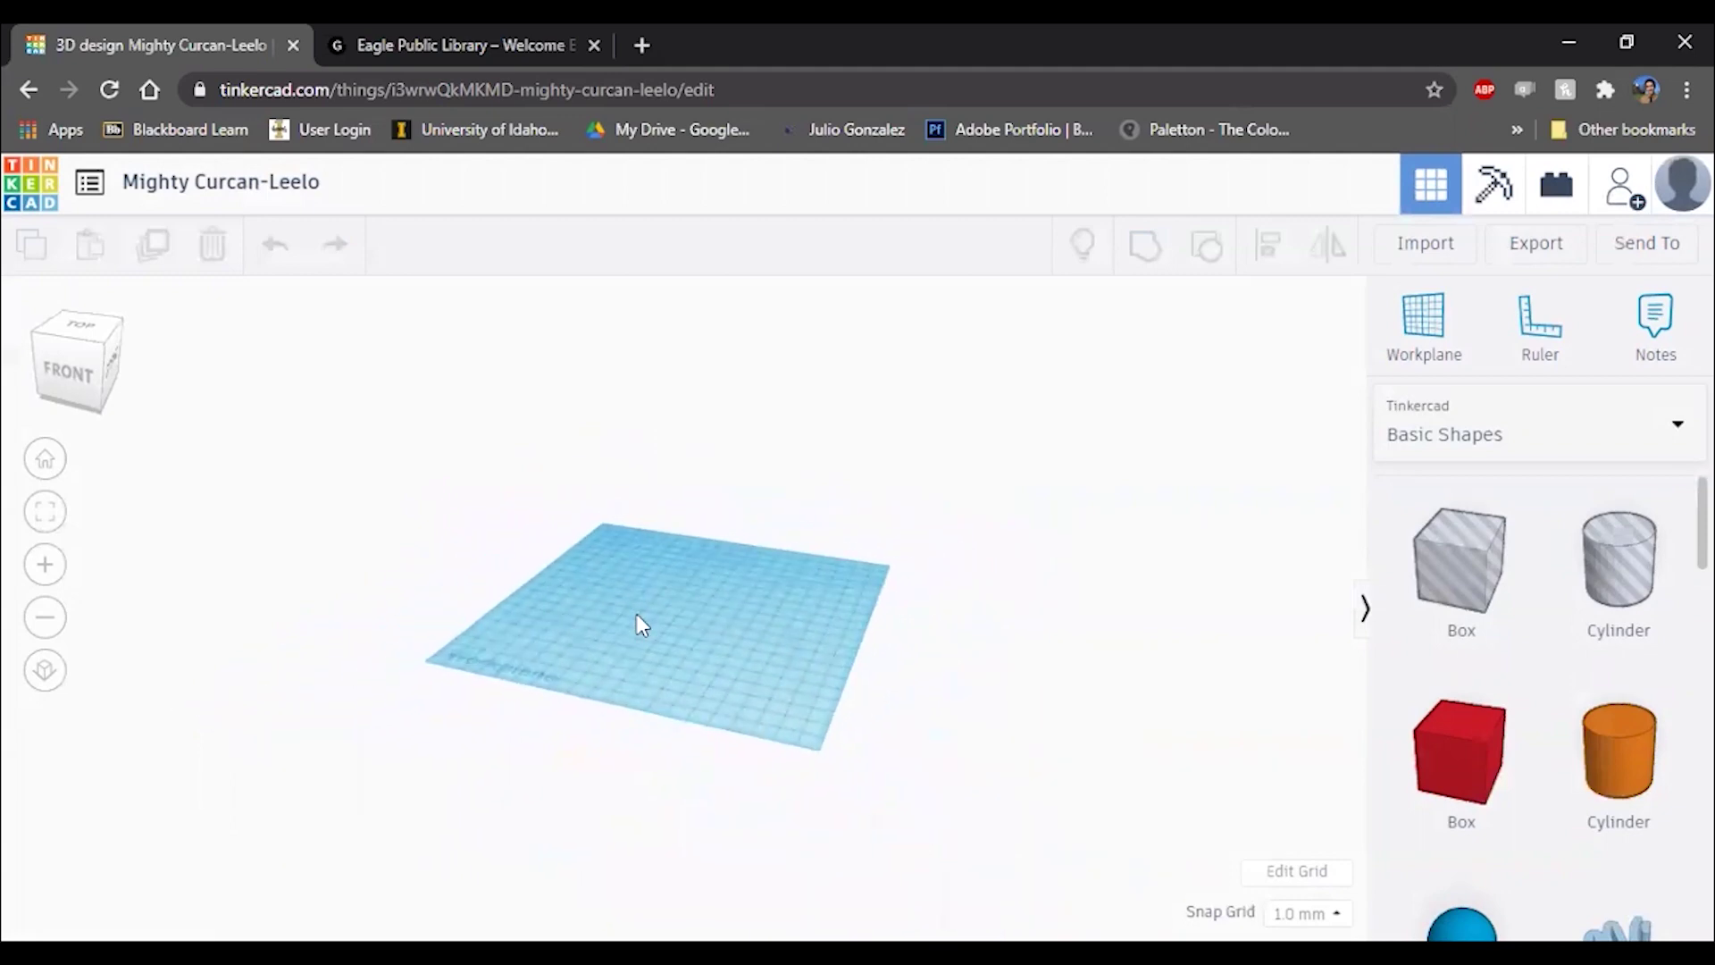
scroll(637, 616, up, 5)
scroll(637, 617, down, 5)
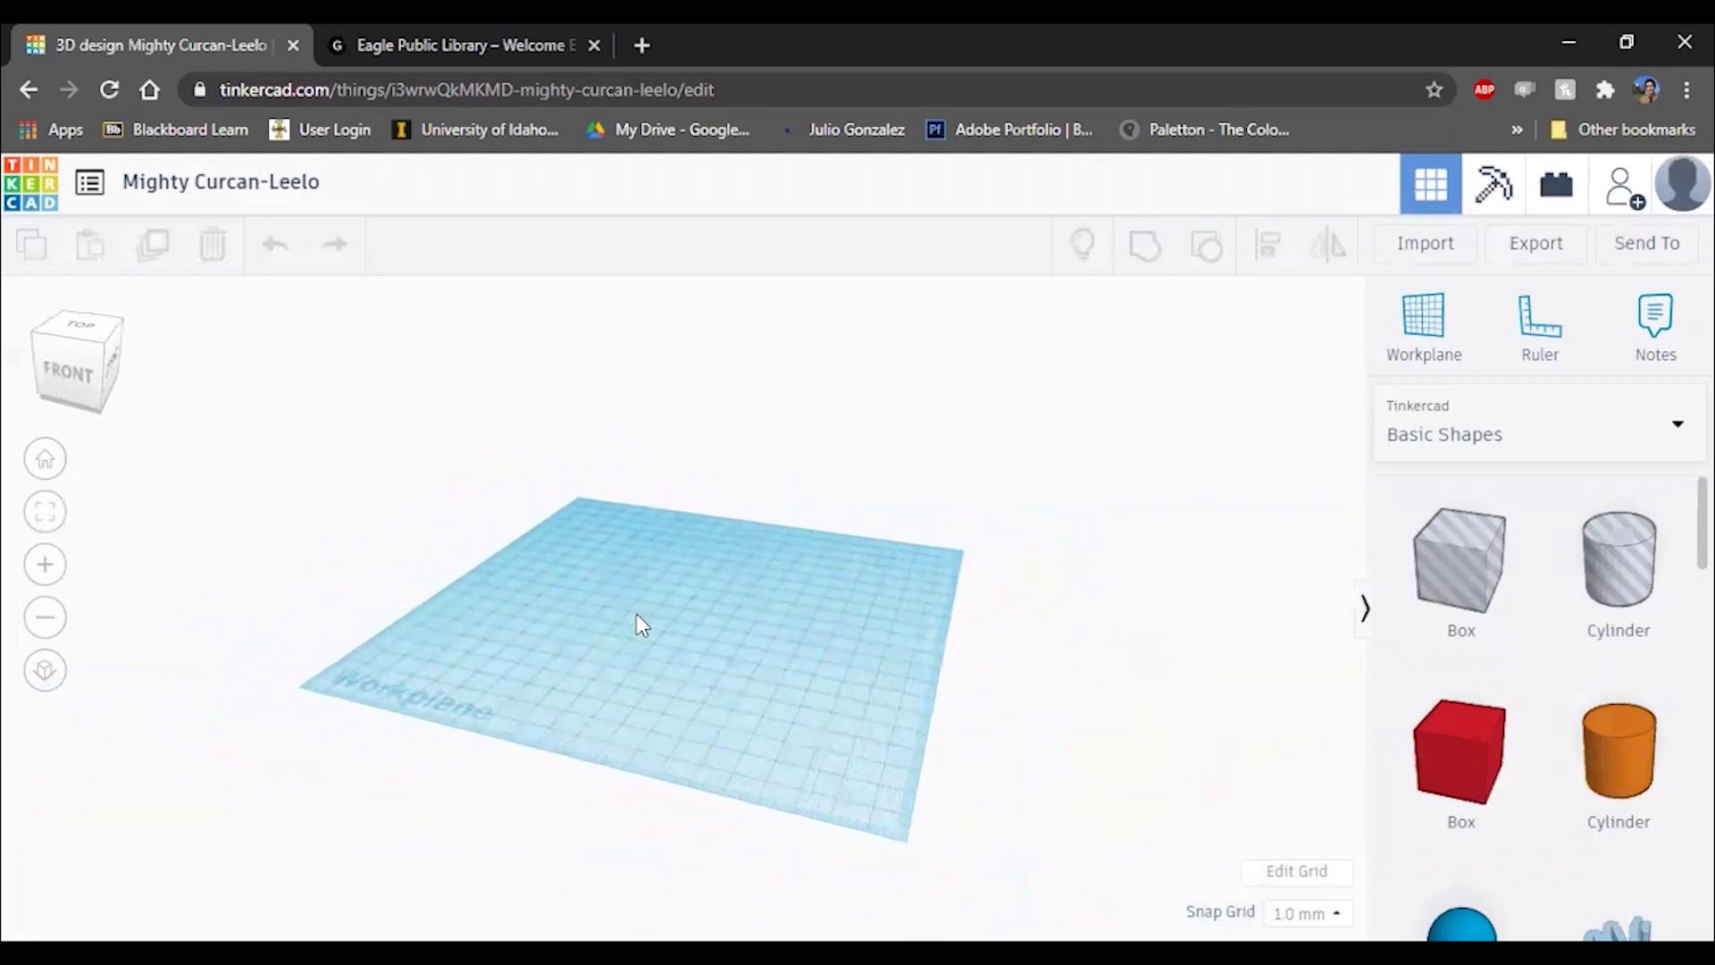
scroll(641, 622, up, 3)
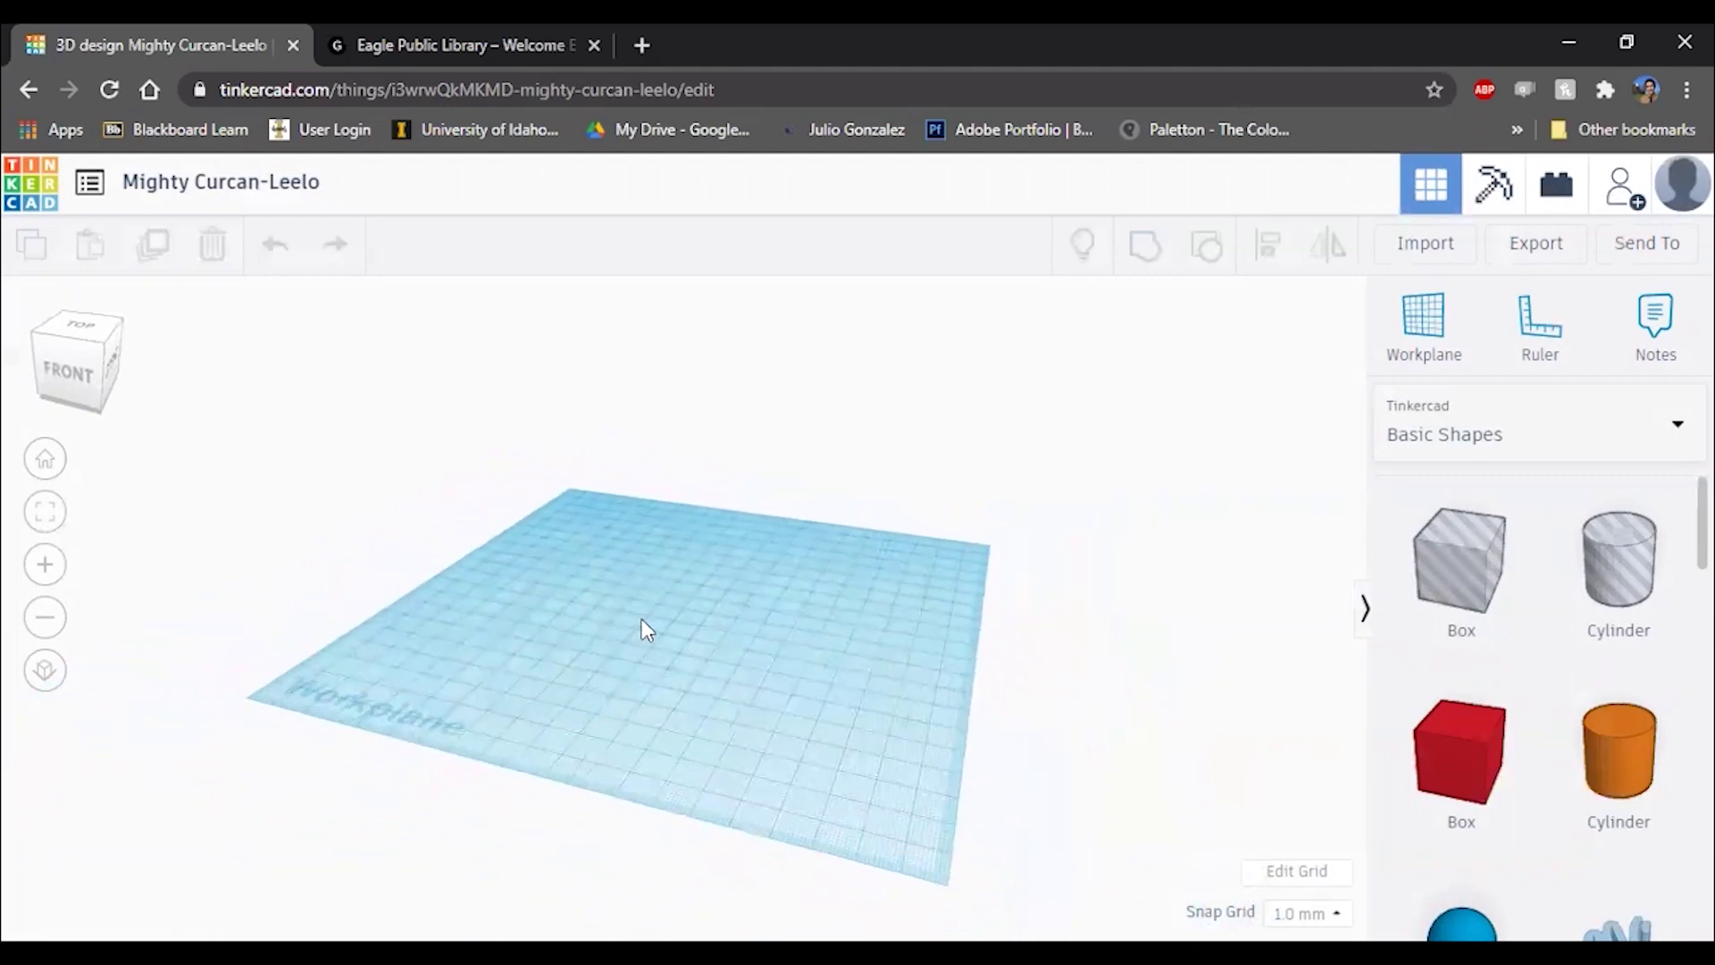
scroll(643, 625, down, 3)
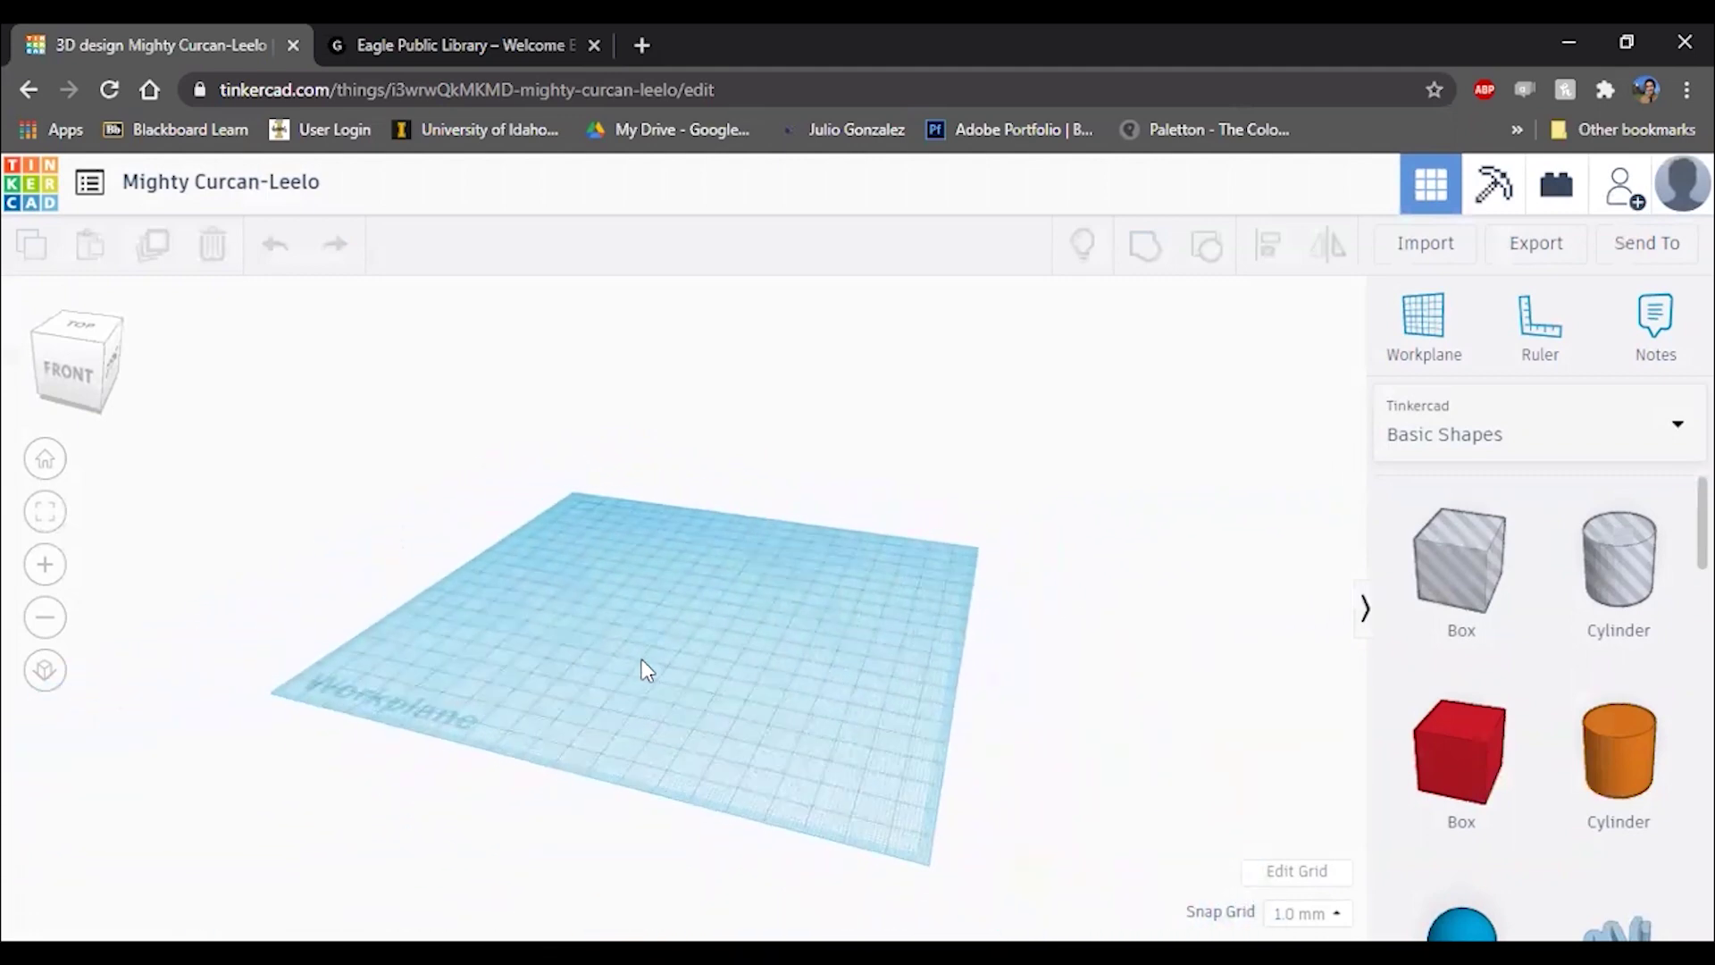
scroll(643, 625, up, 5)
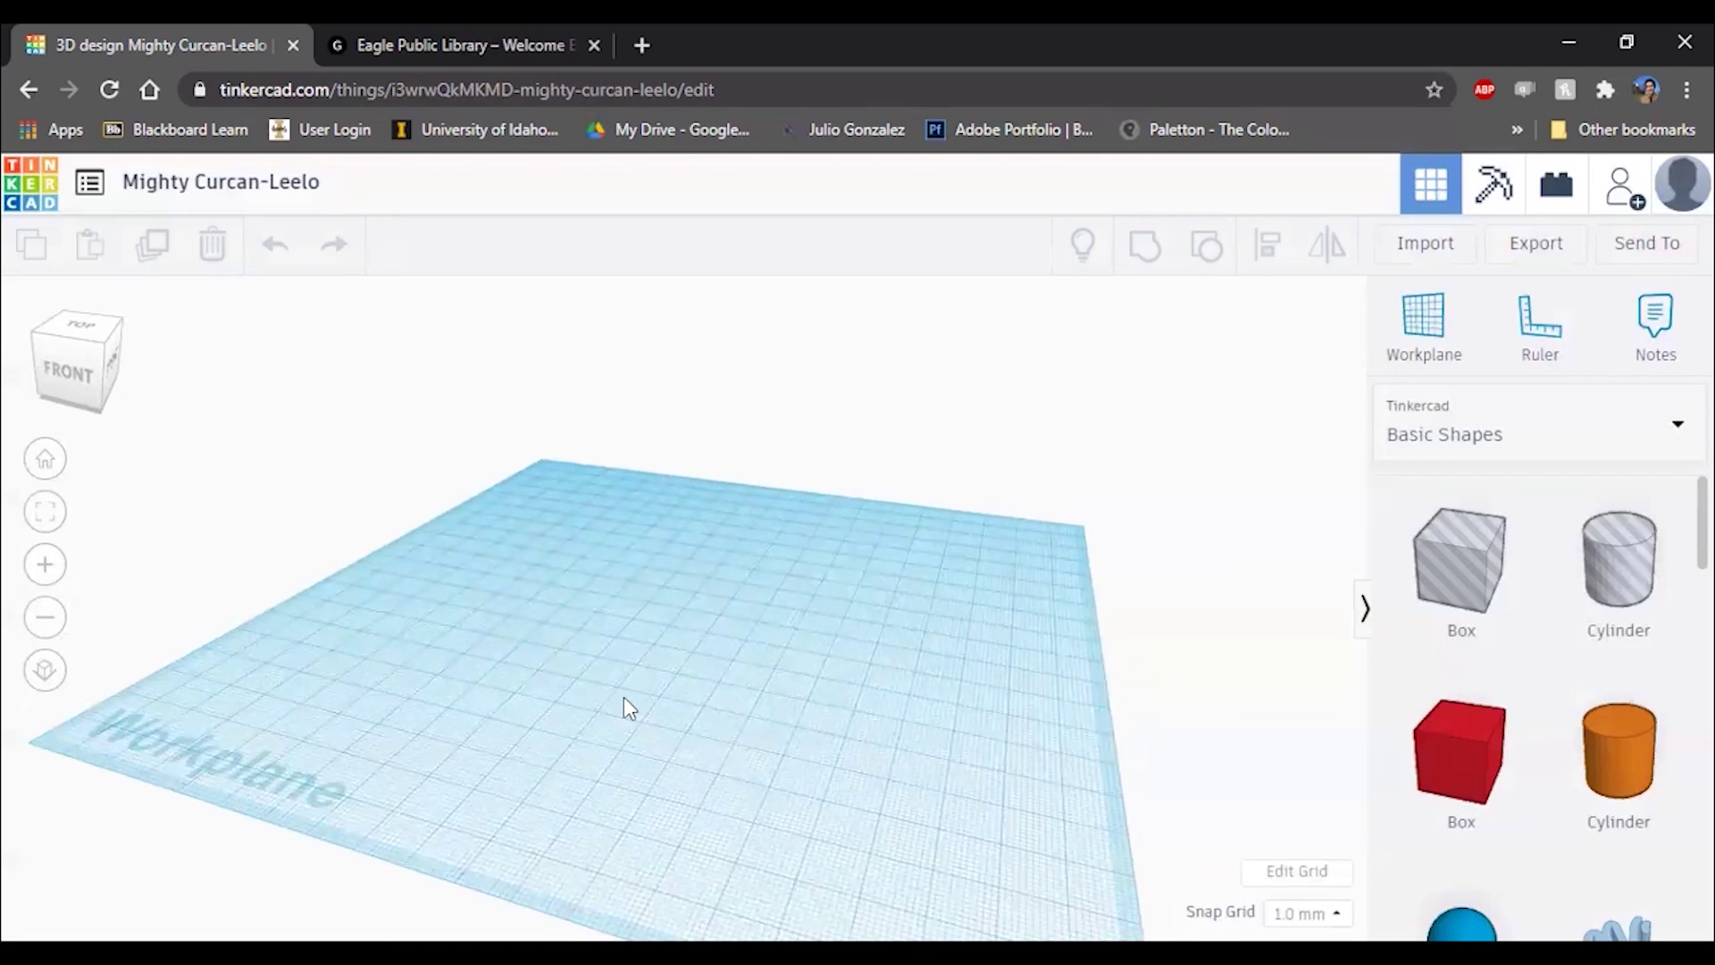
right_drag(623, 697, 737, 677)
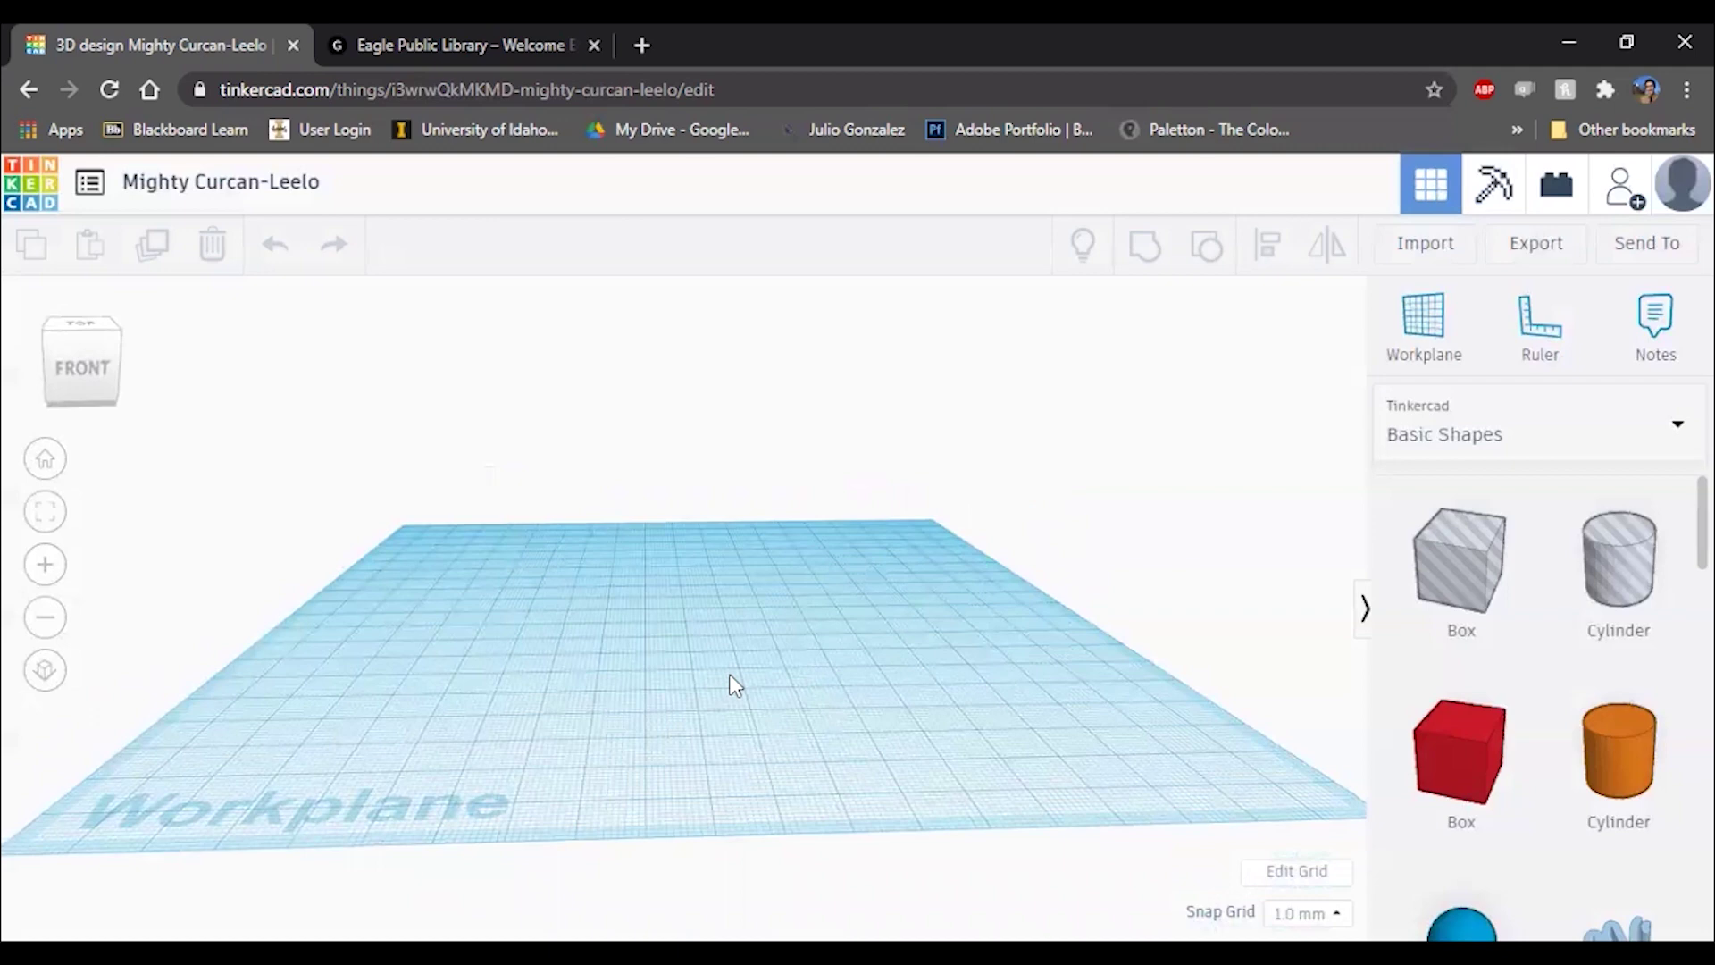
right_drag(732, 695, 945, 724)
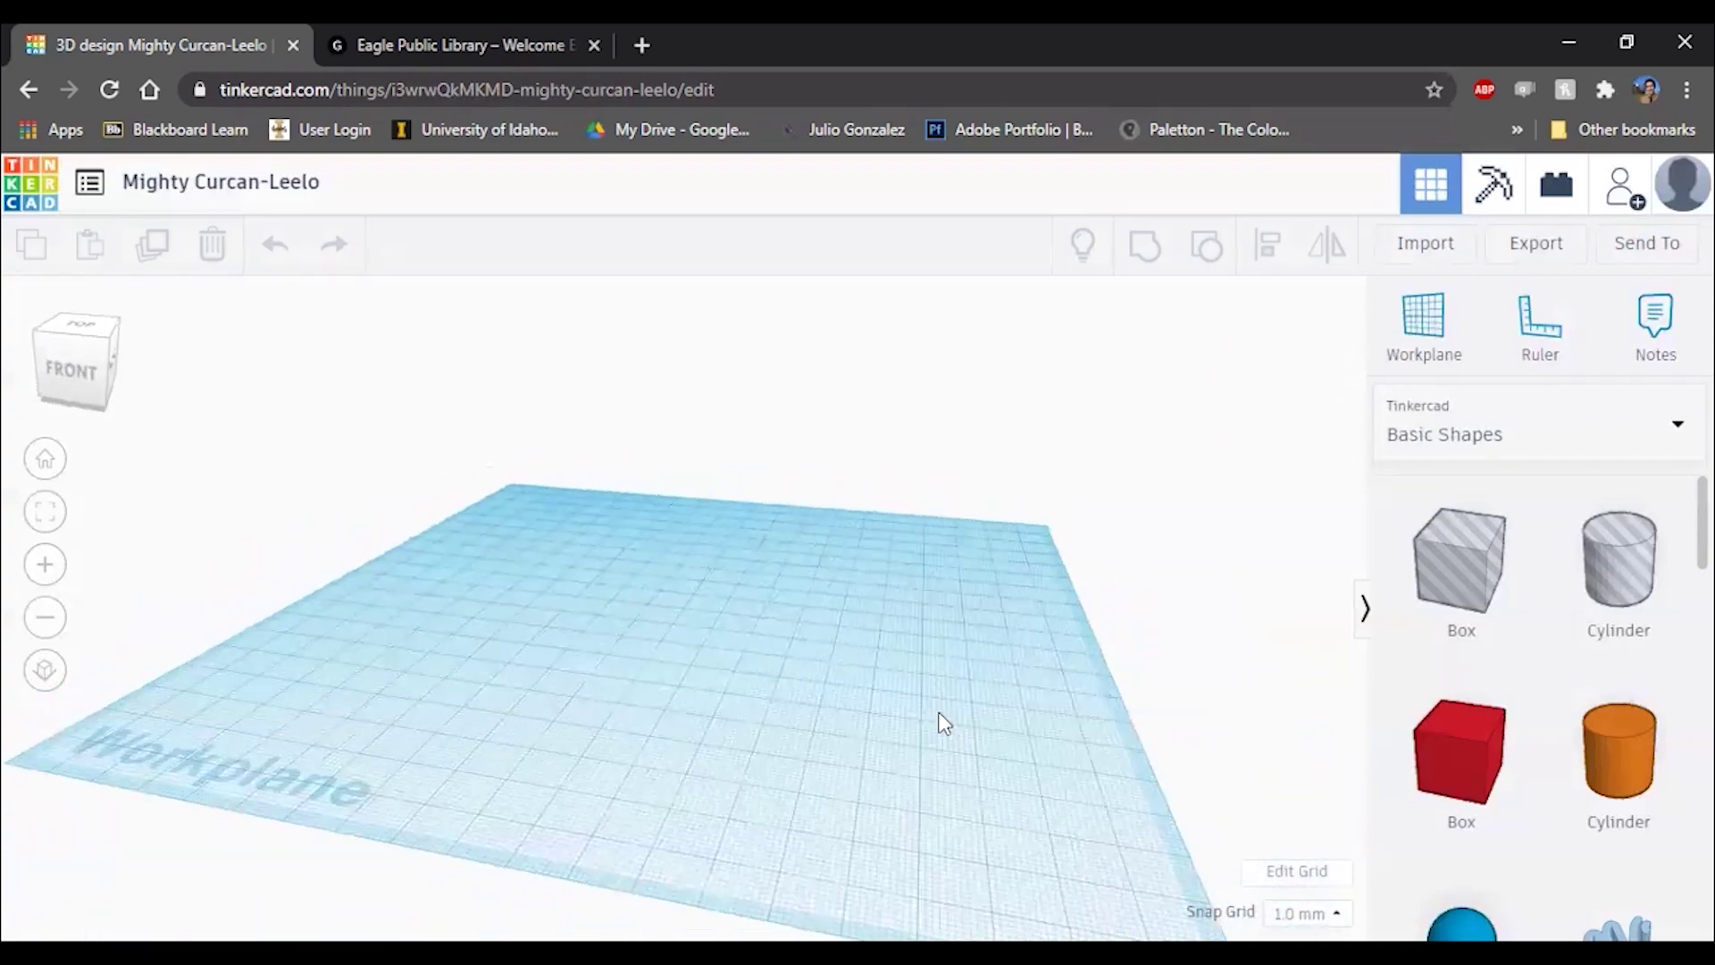
middle_drag(898, 710, 998, 672)
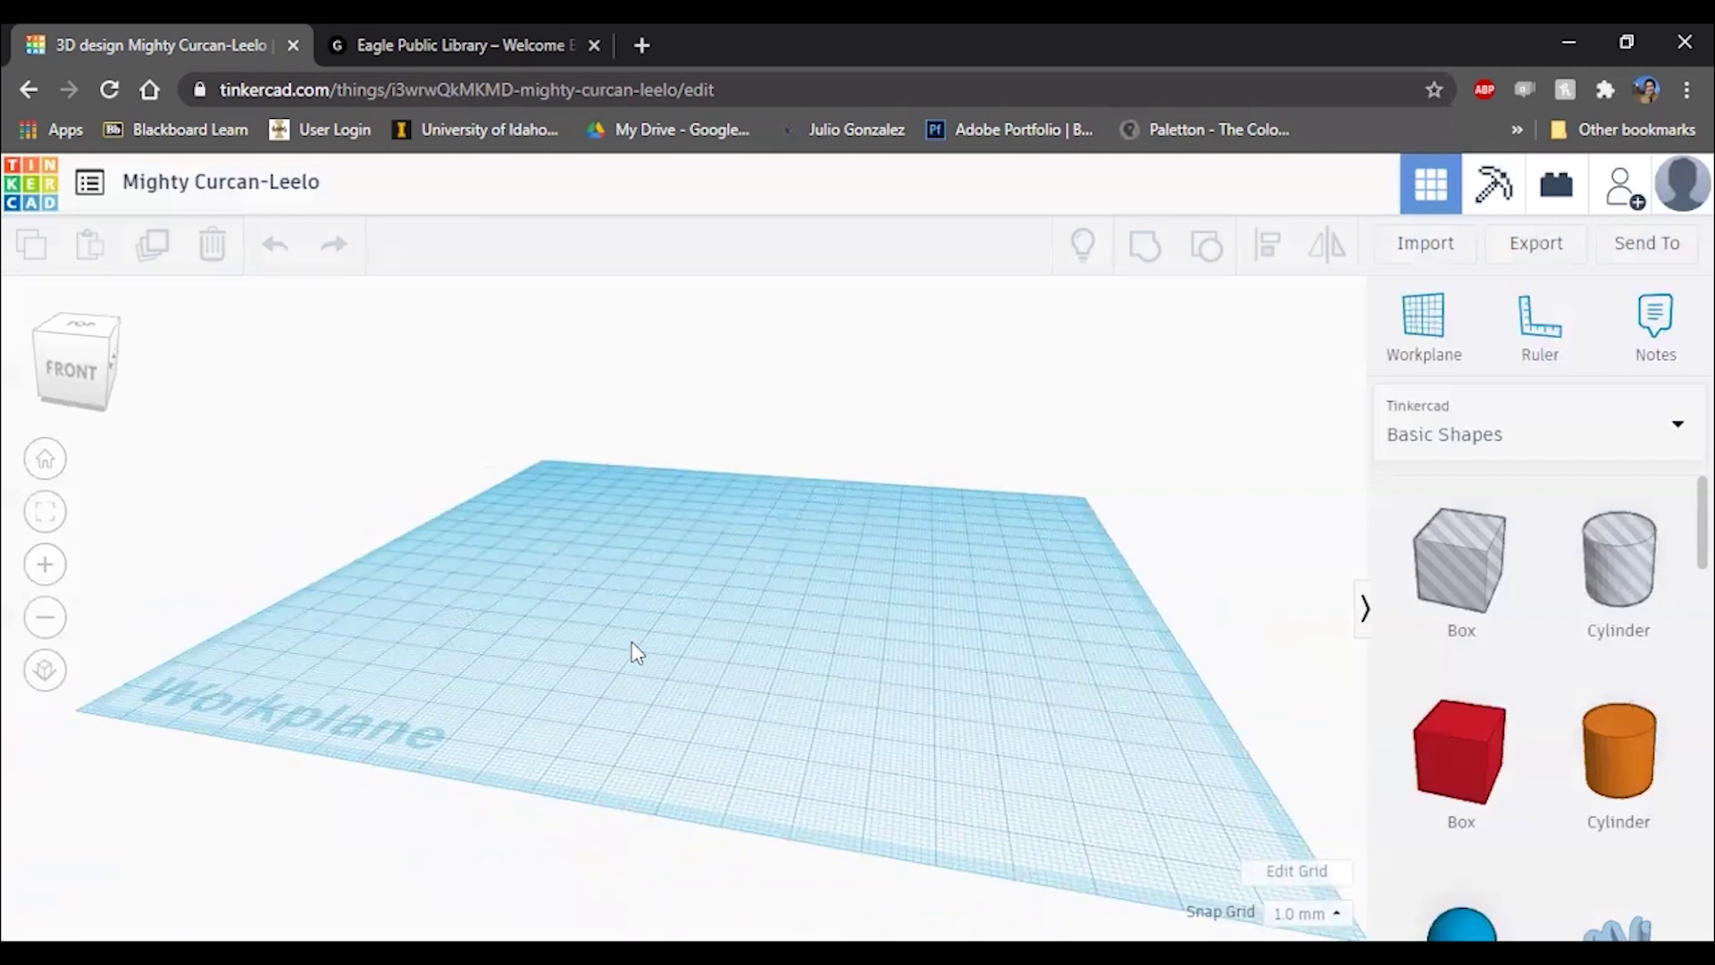
middle_drag(630, 641, 827, 645)
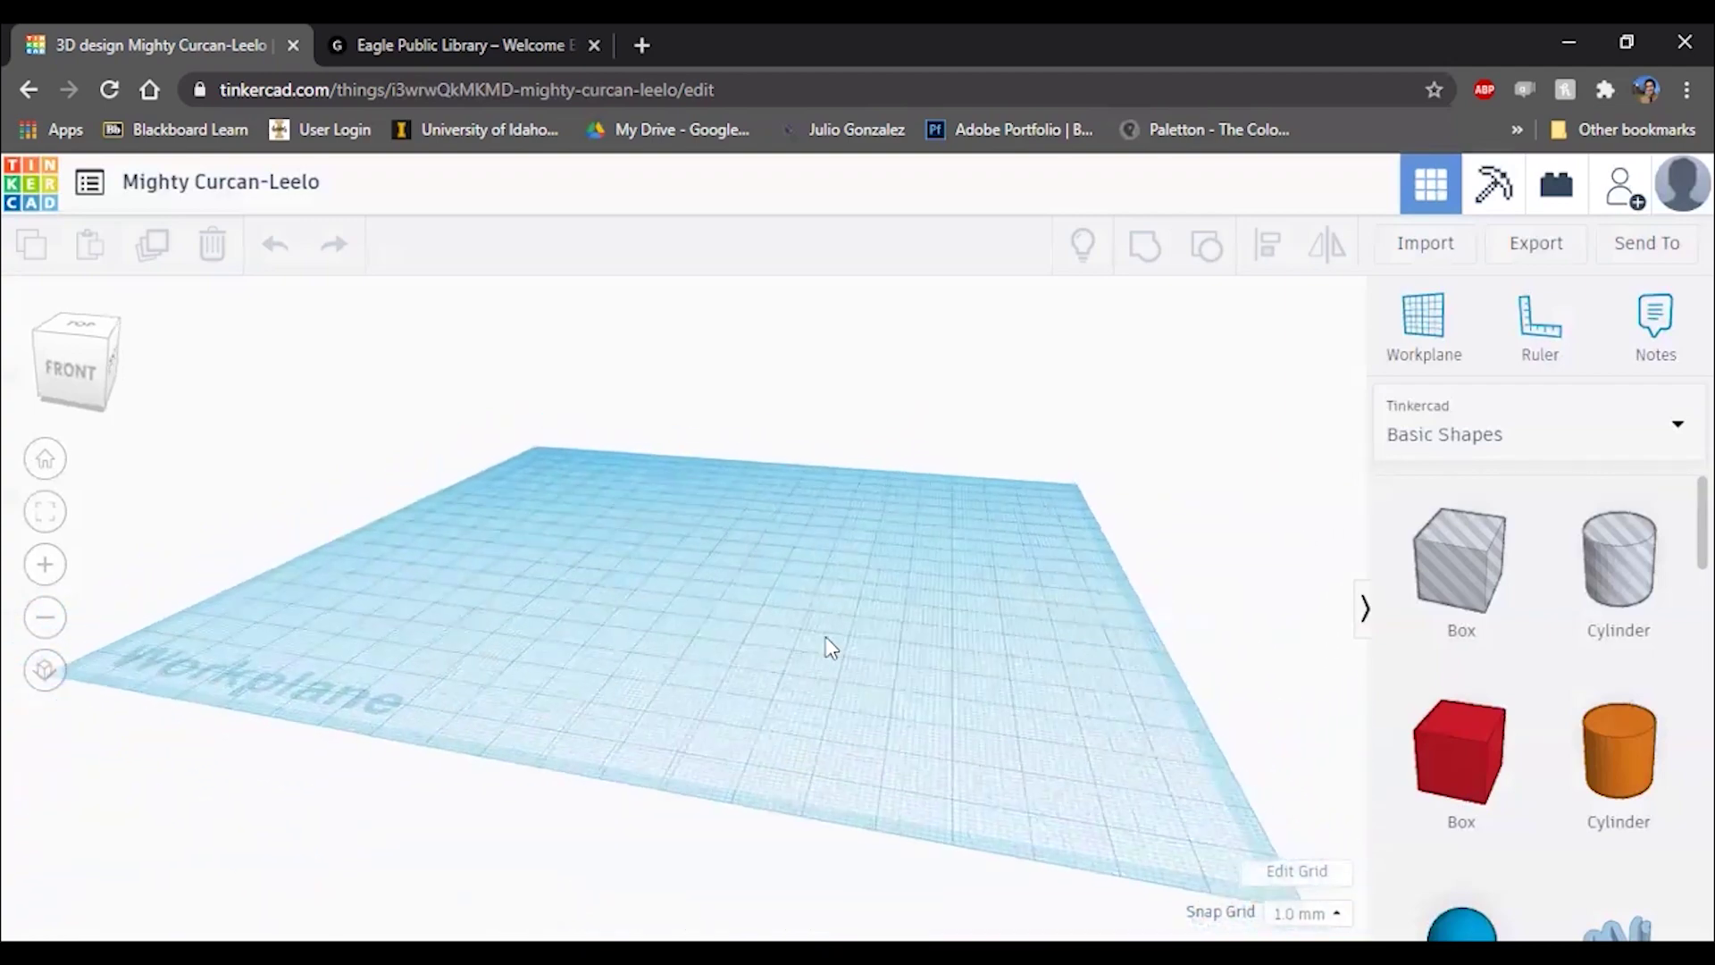
right_drag(827, 645, 651, 754)
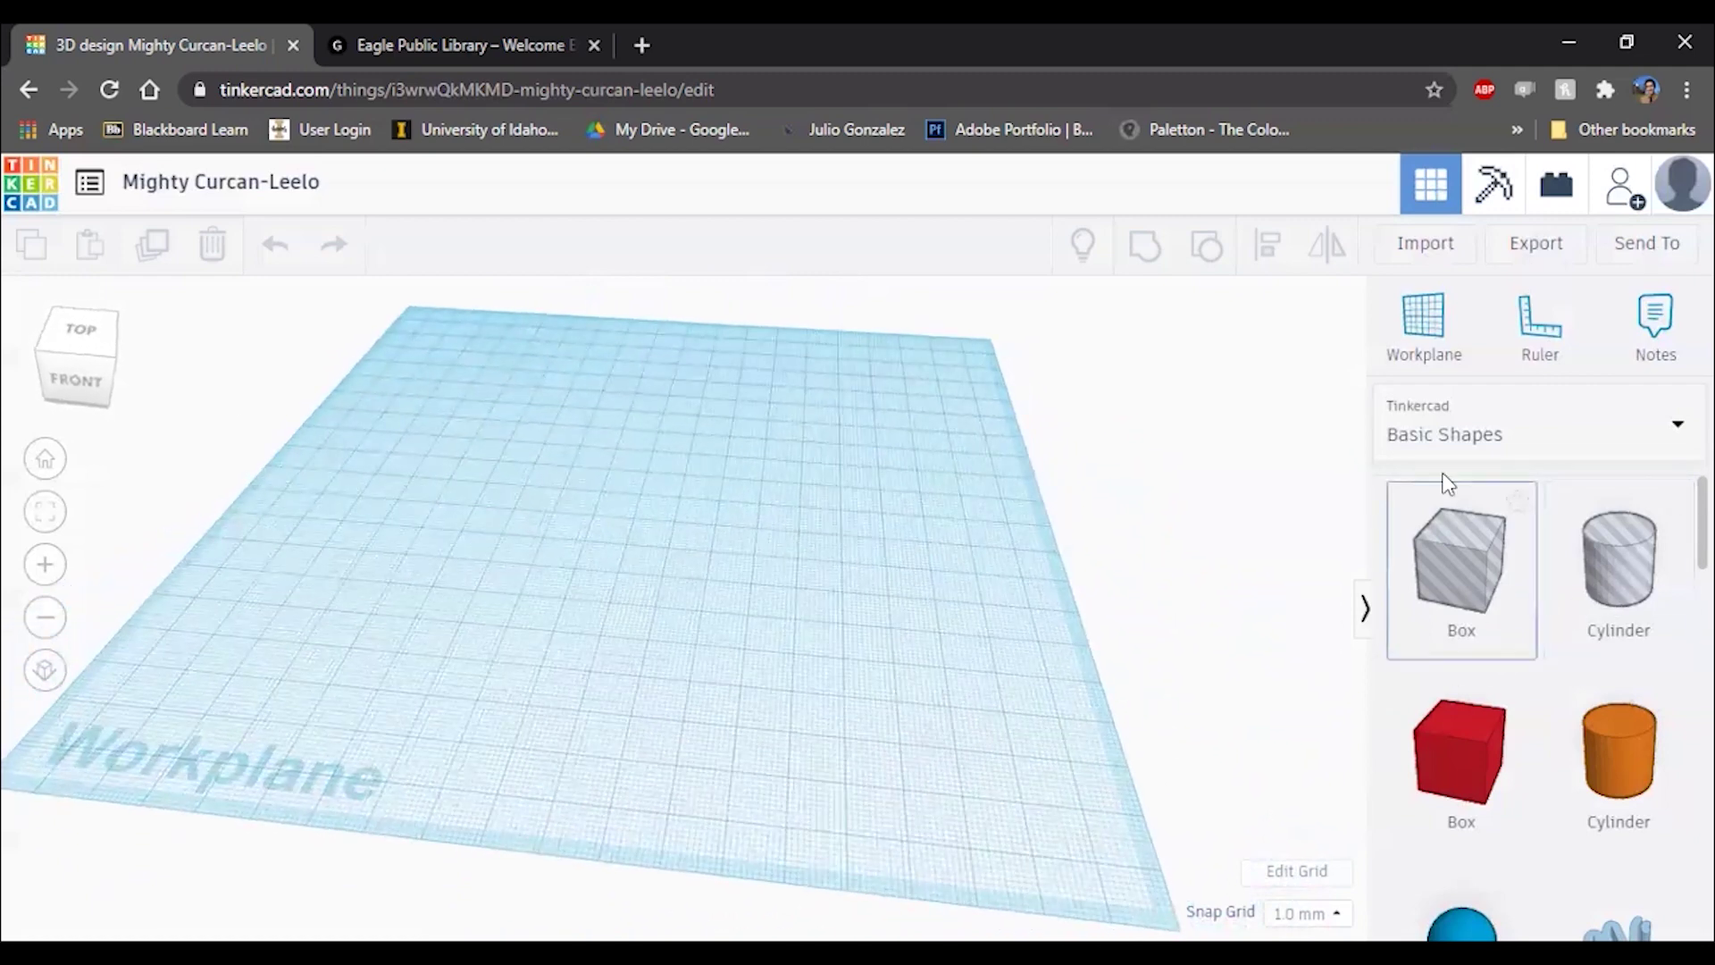
Step: Look through the shapes offered in the Basic Shapes collection and view the workplane from other angles
scroll(1559, 754, down, 6)
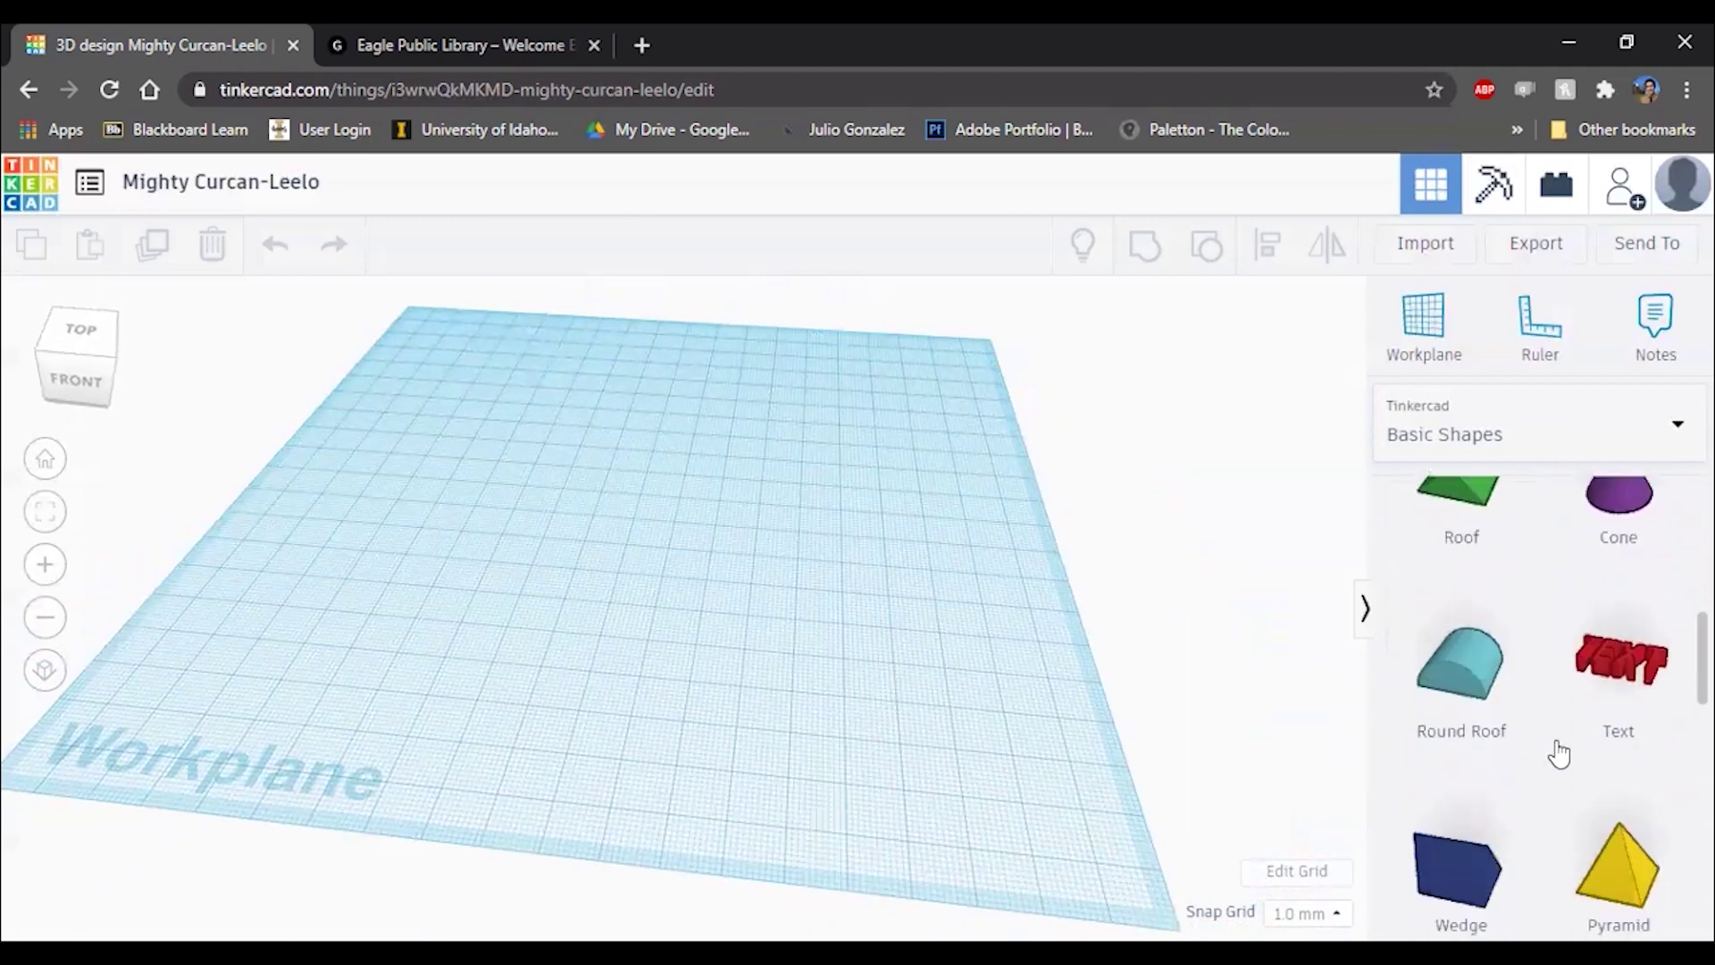
scroll(1557, 751, up, 5)
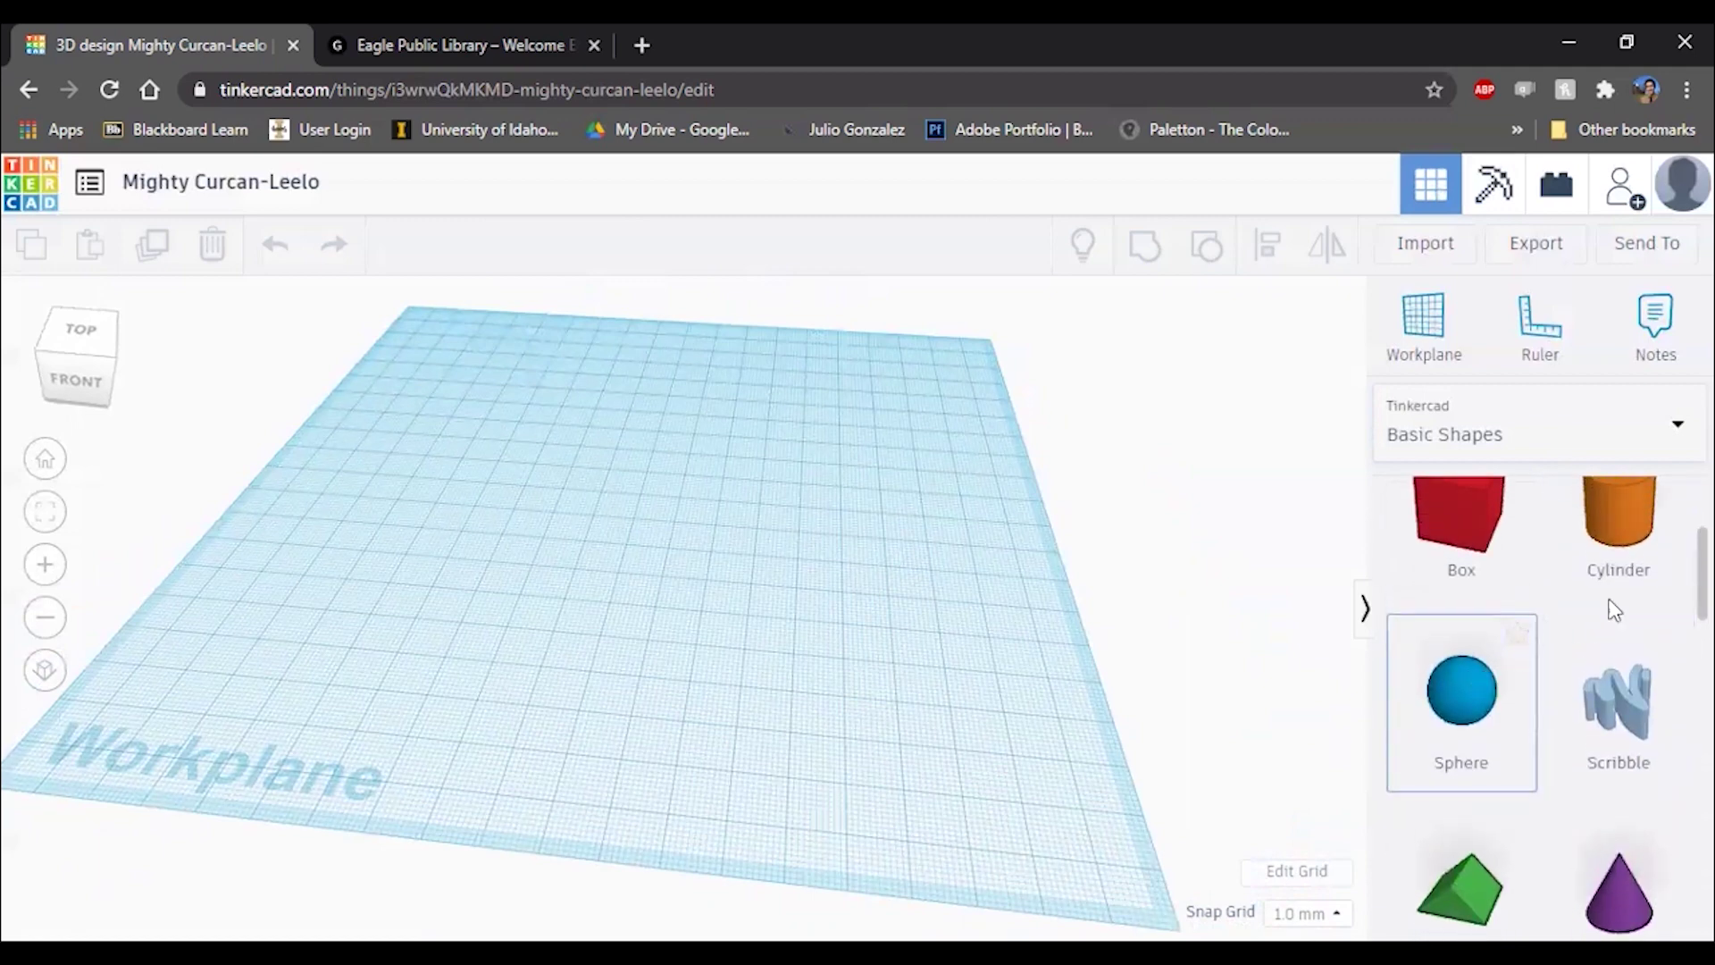
right_drag(654, 618, 659, 561)
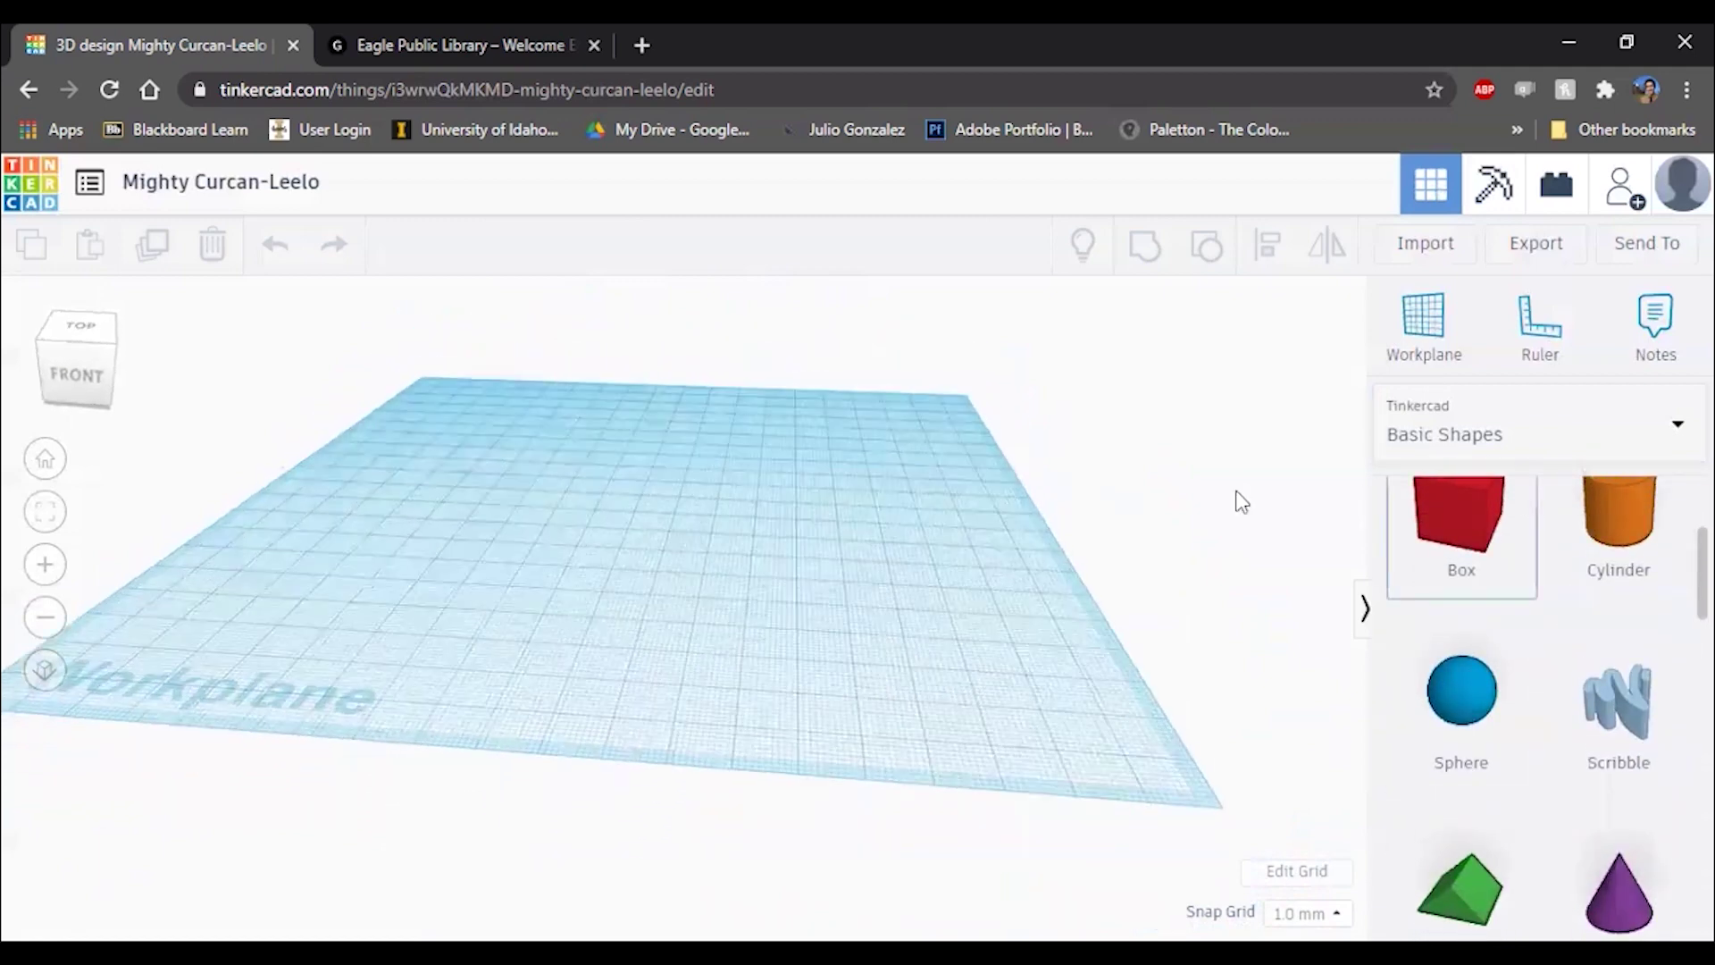
right_drag(1239, 502, 575, 585)
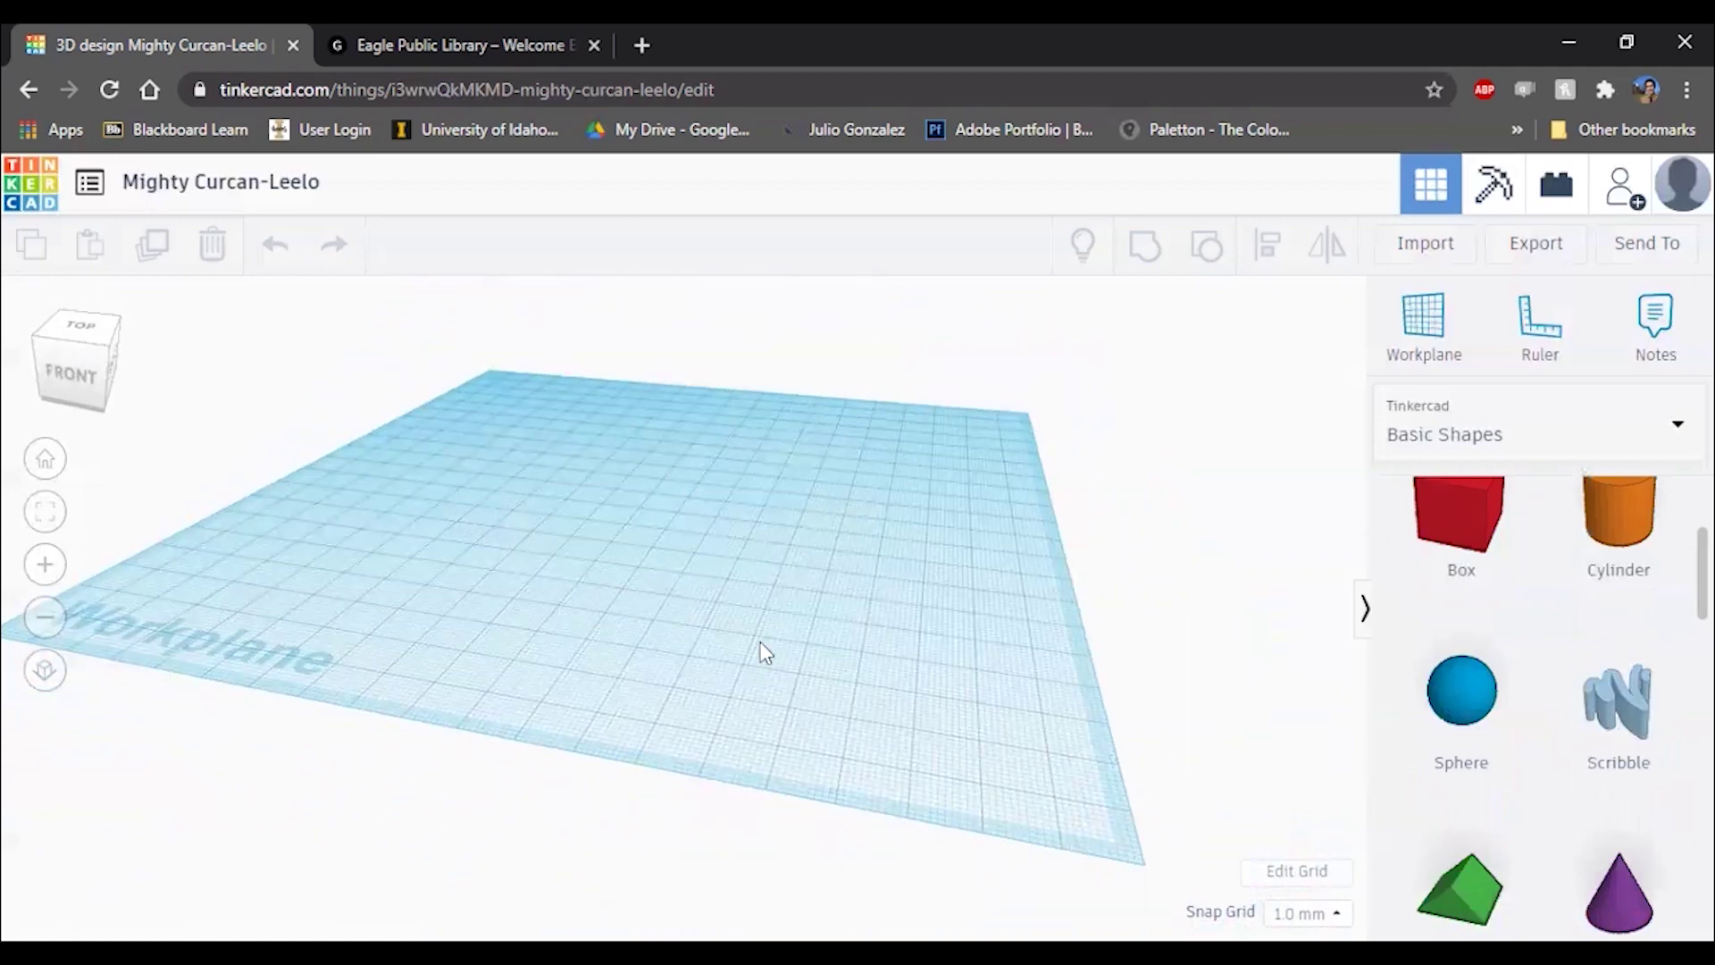
right_drag(812, 528, 833, 558)
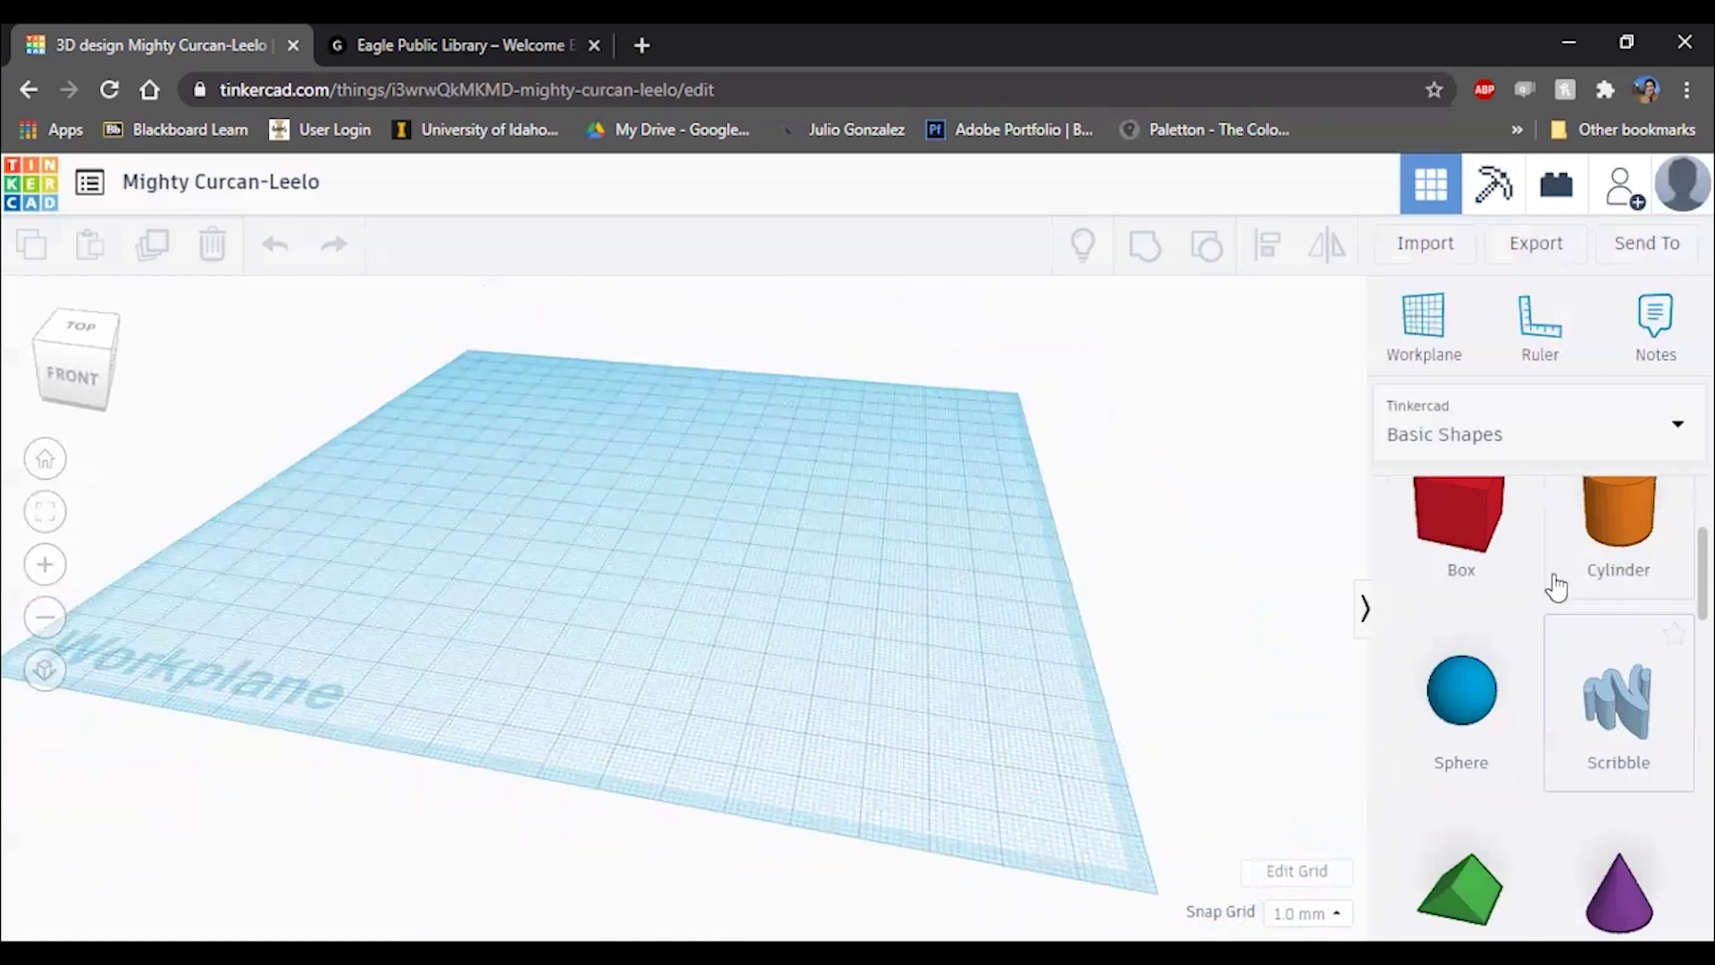
Step: Browse the Connectors collection of the shape library and return to the Basic Shapes collection
click(1551, 440)
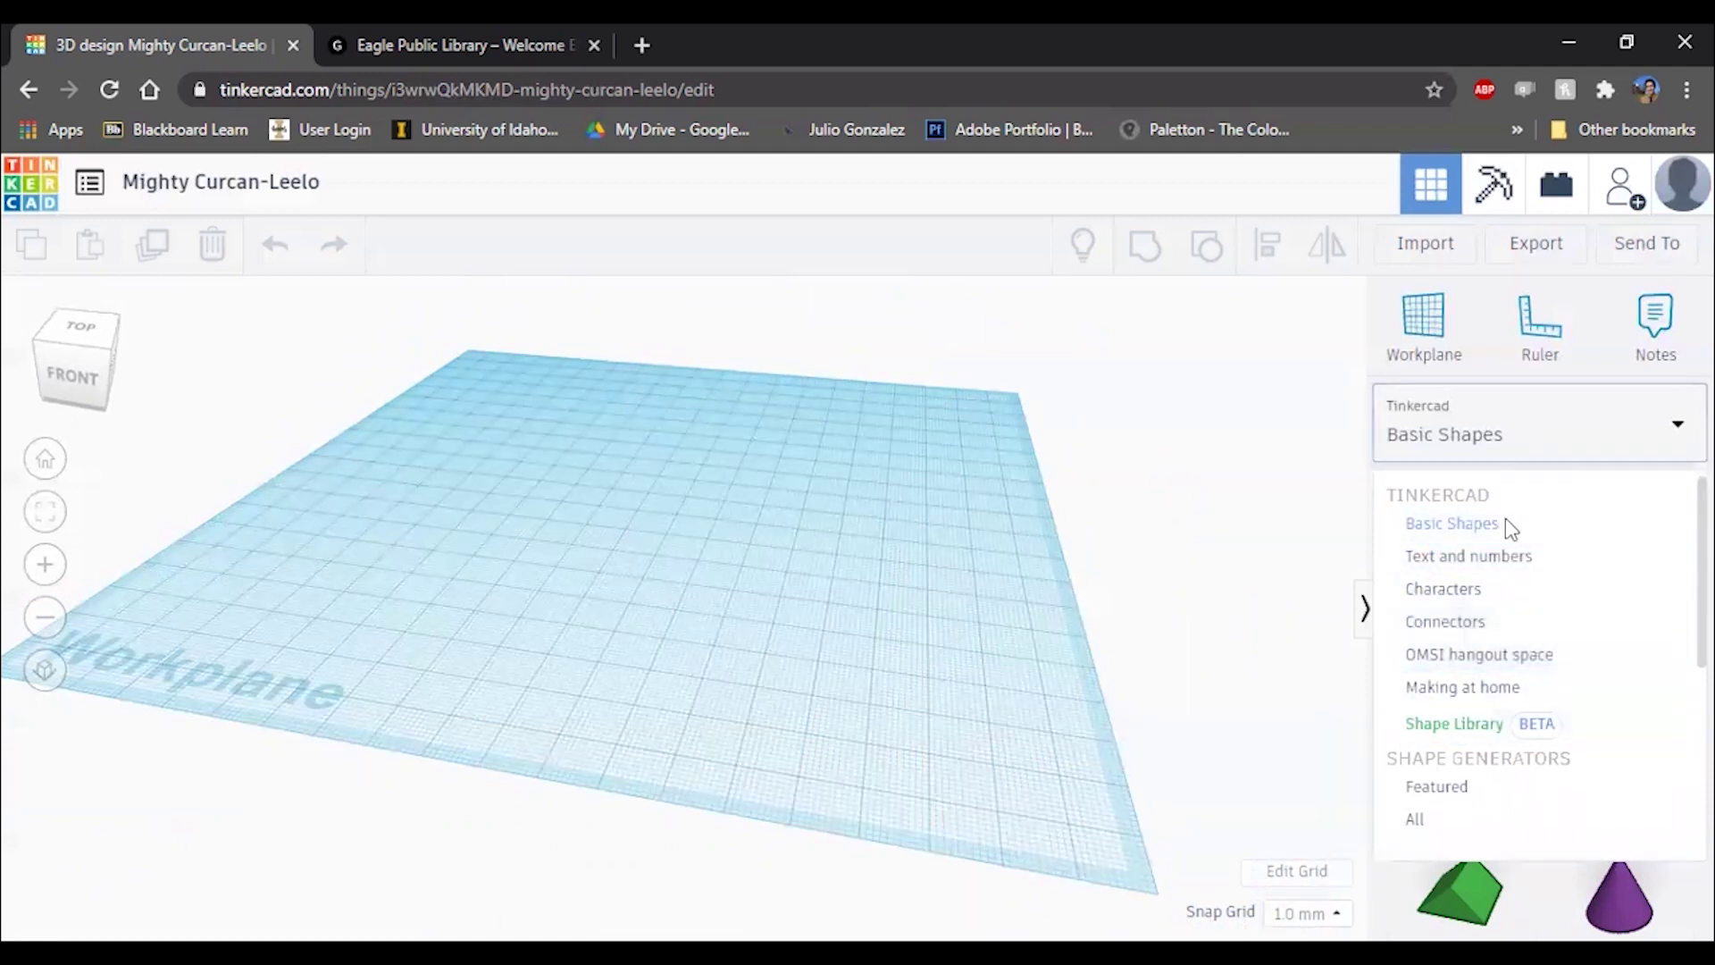
click(1477, 624)
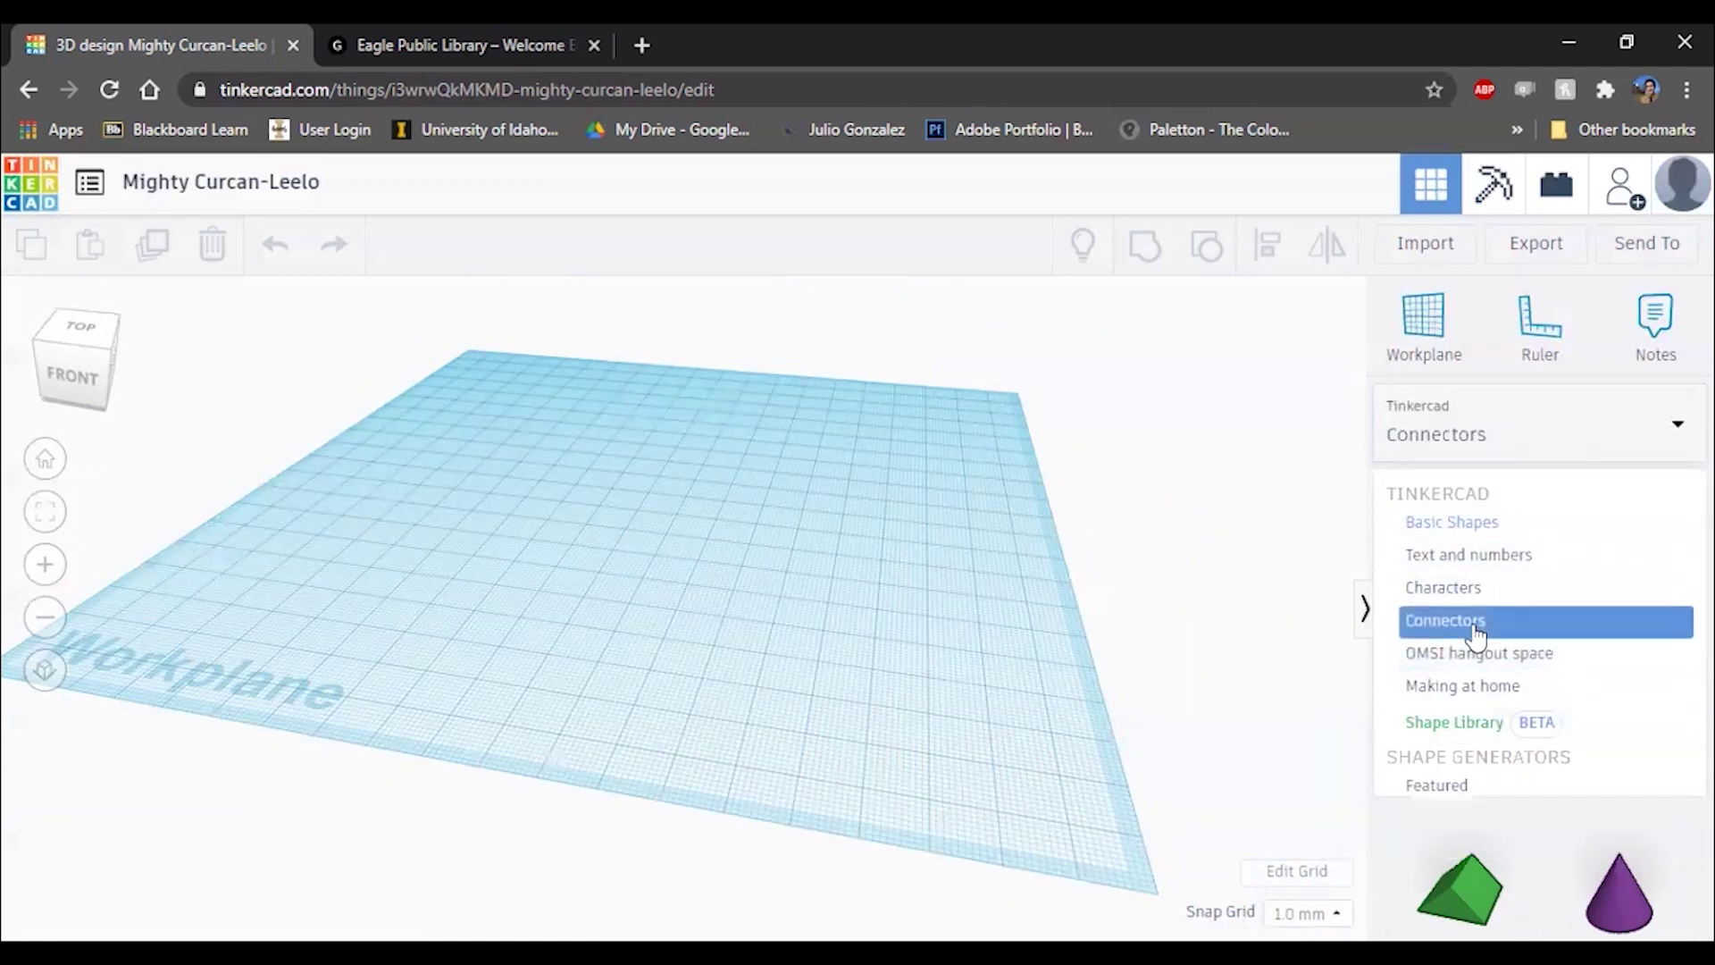
scroll(1506, 655, down, 8)
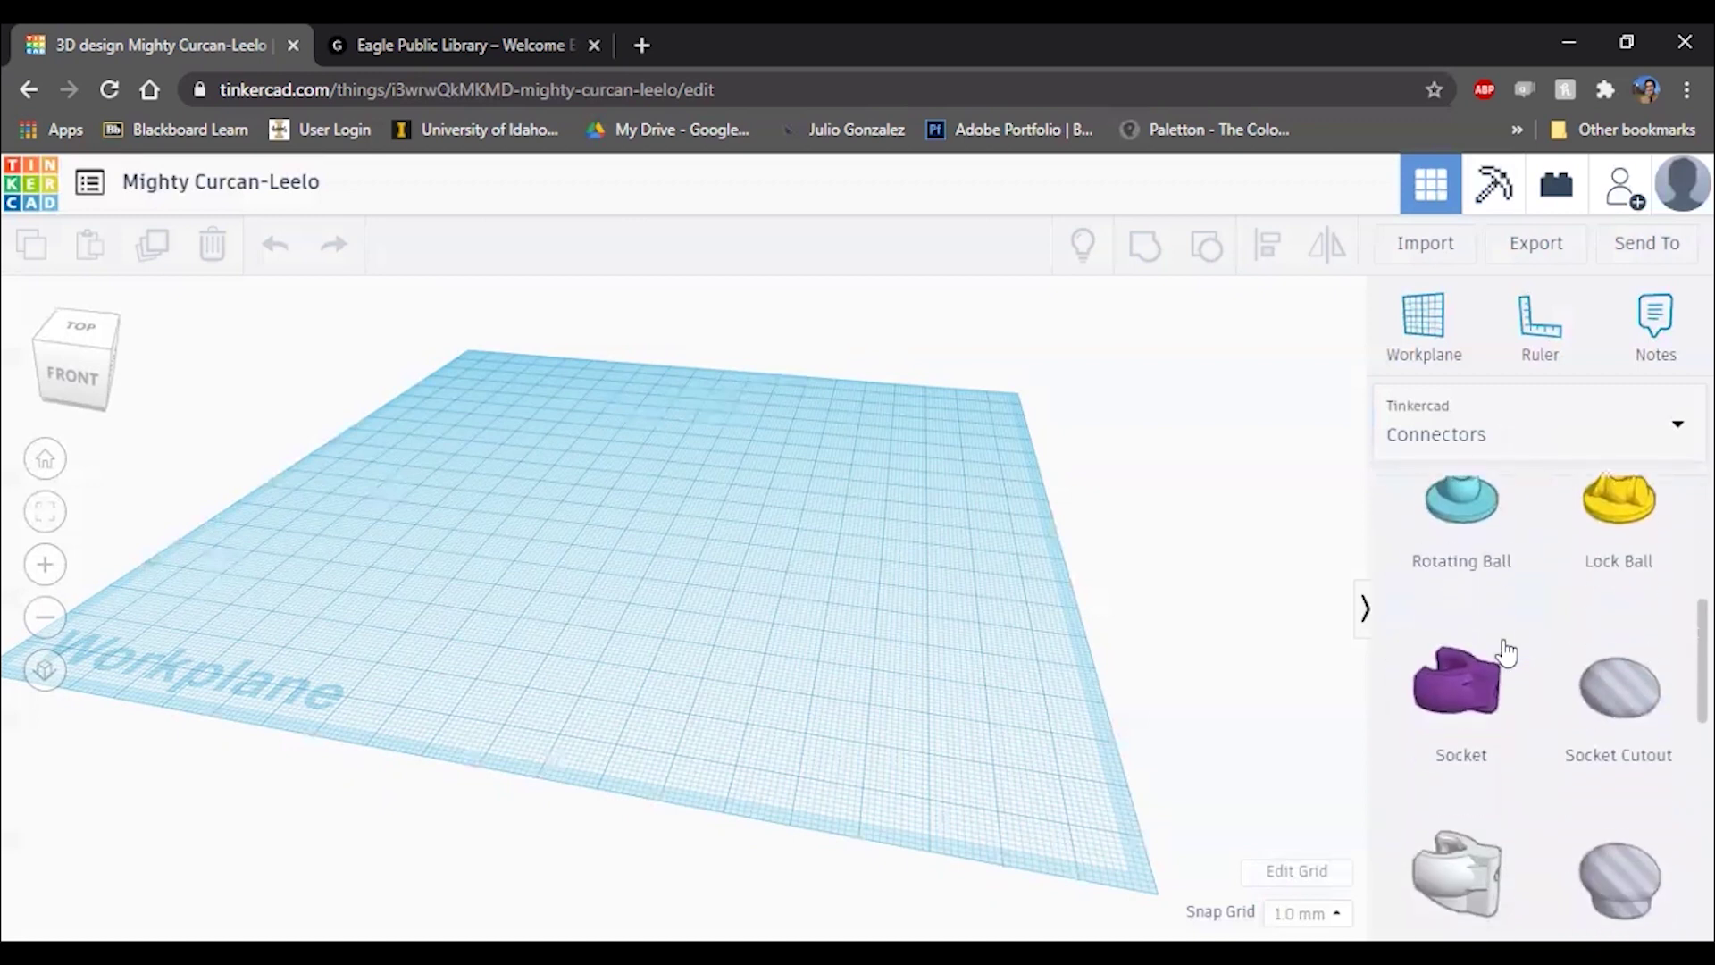
scroll(1506, 634, down, 2)
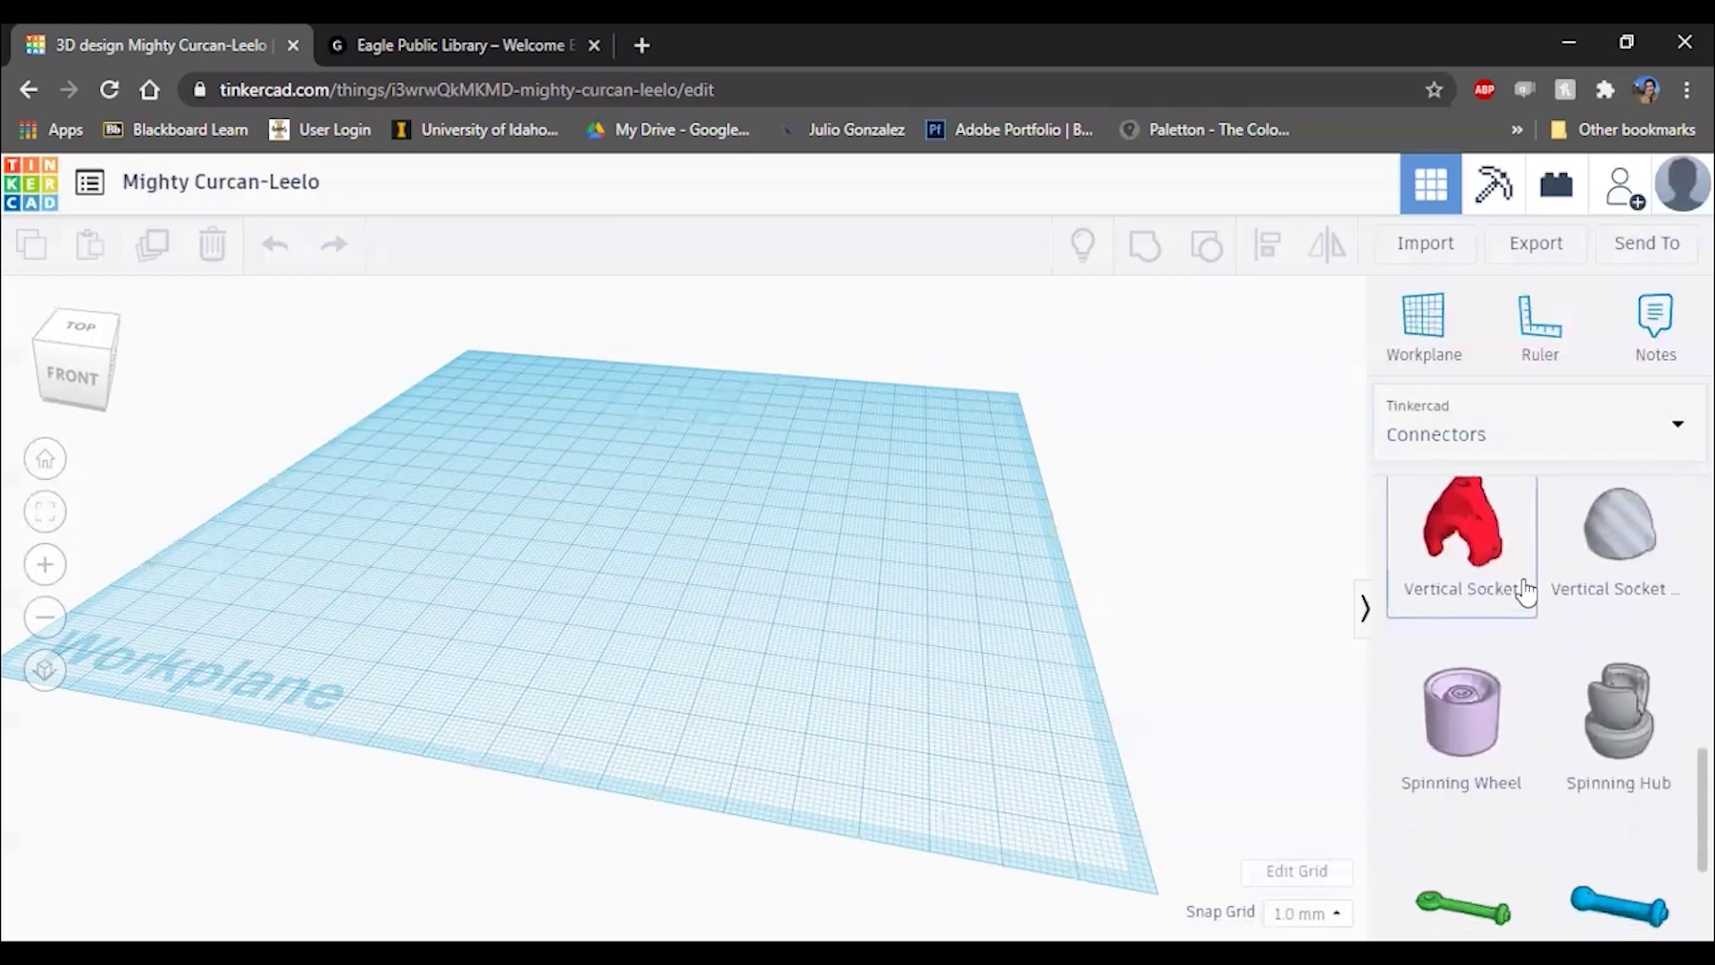
scroll(1519, 625, down, 3)
scroll(1523, 655, up, 2)
scroll(1523, 652, up, 10)
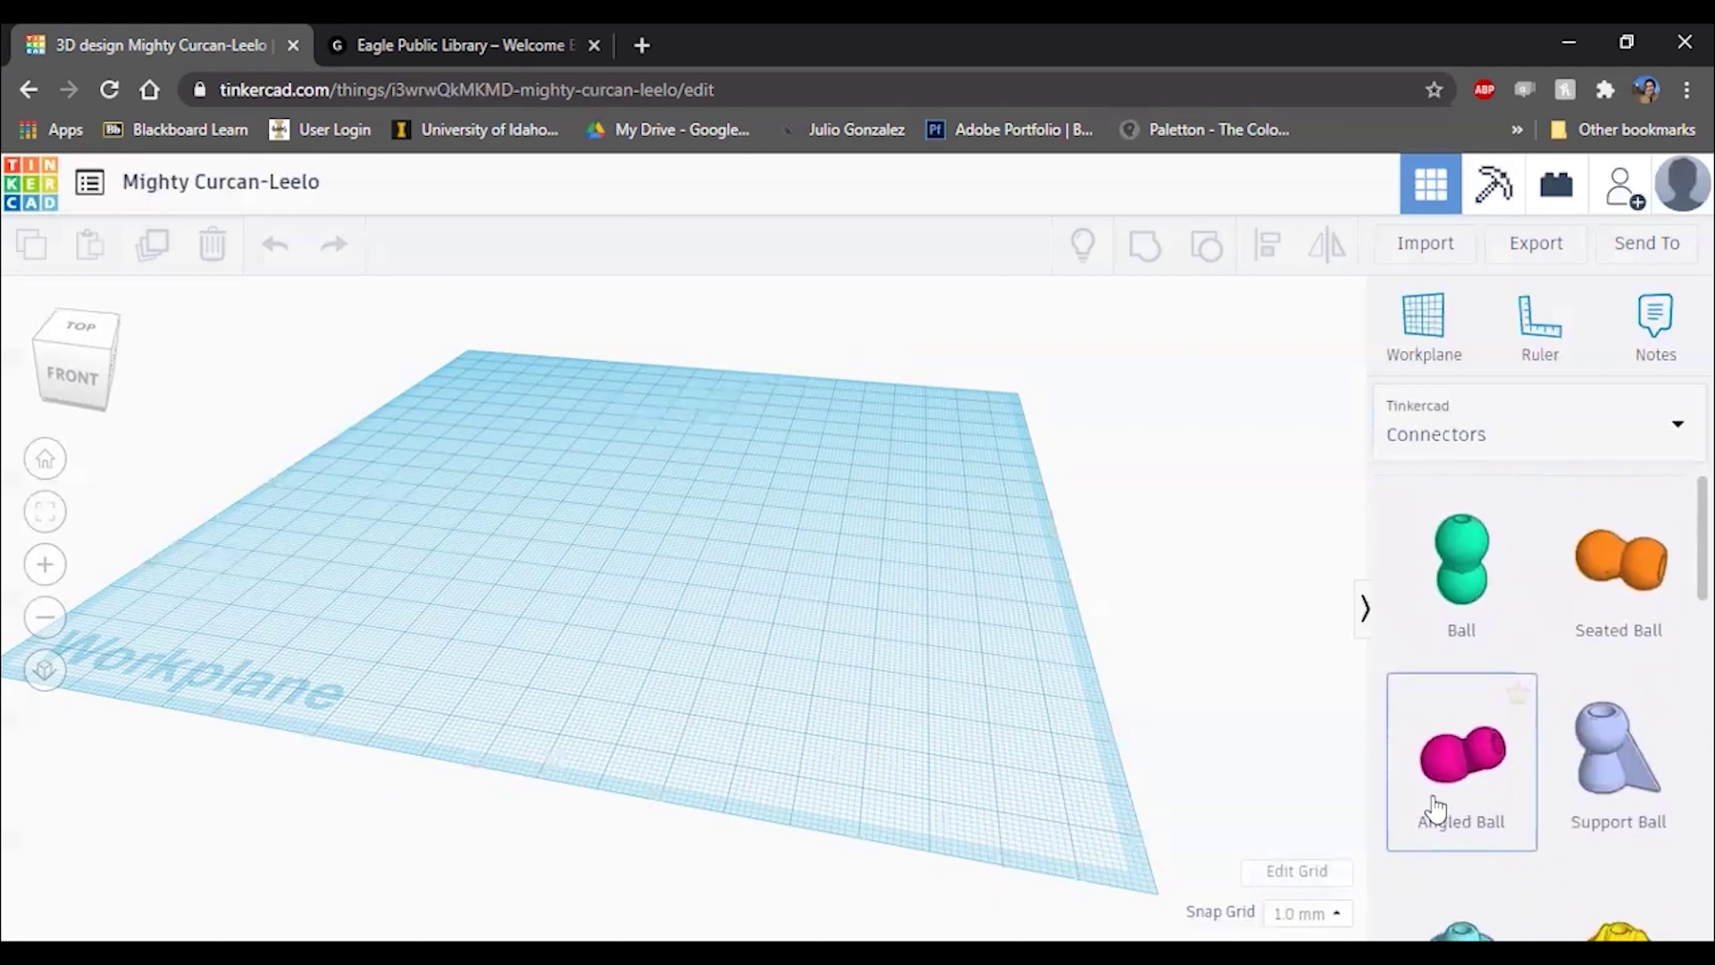
click(1610, 442)
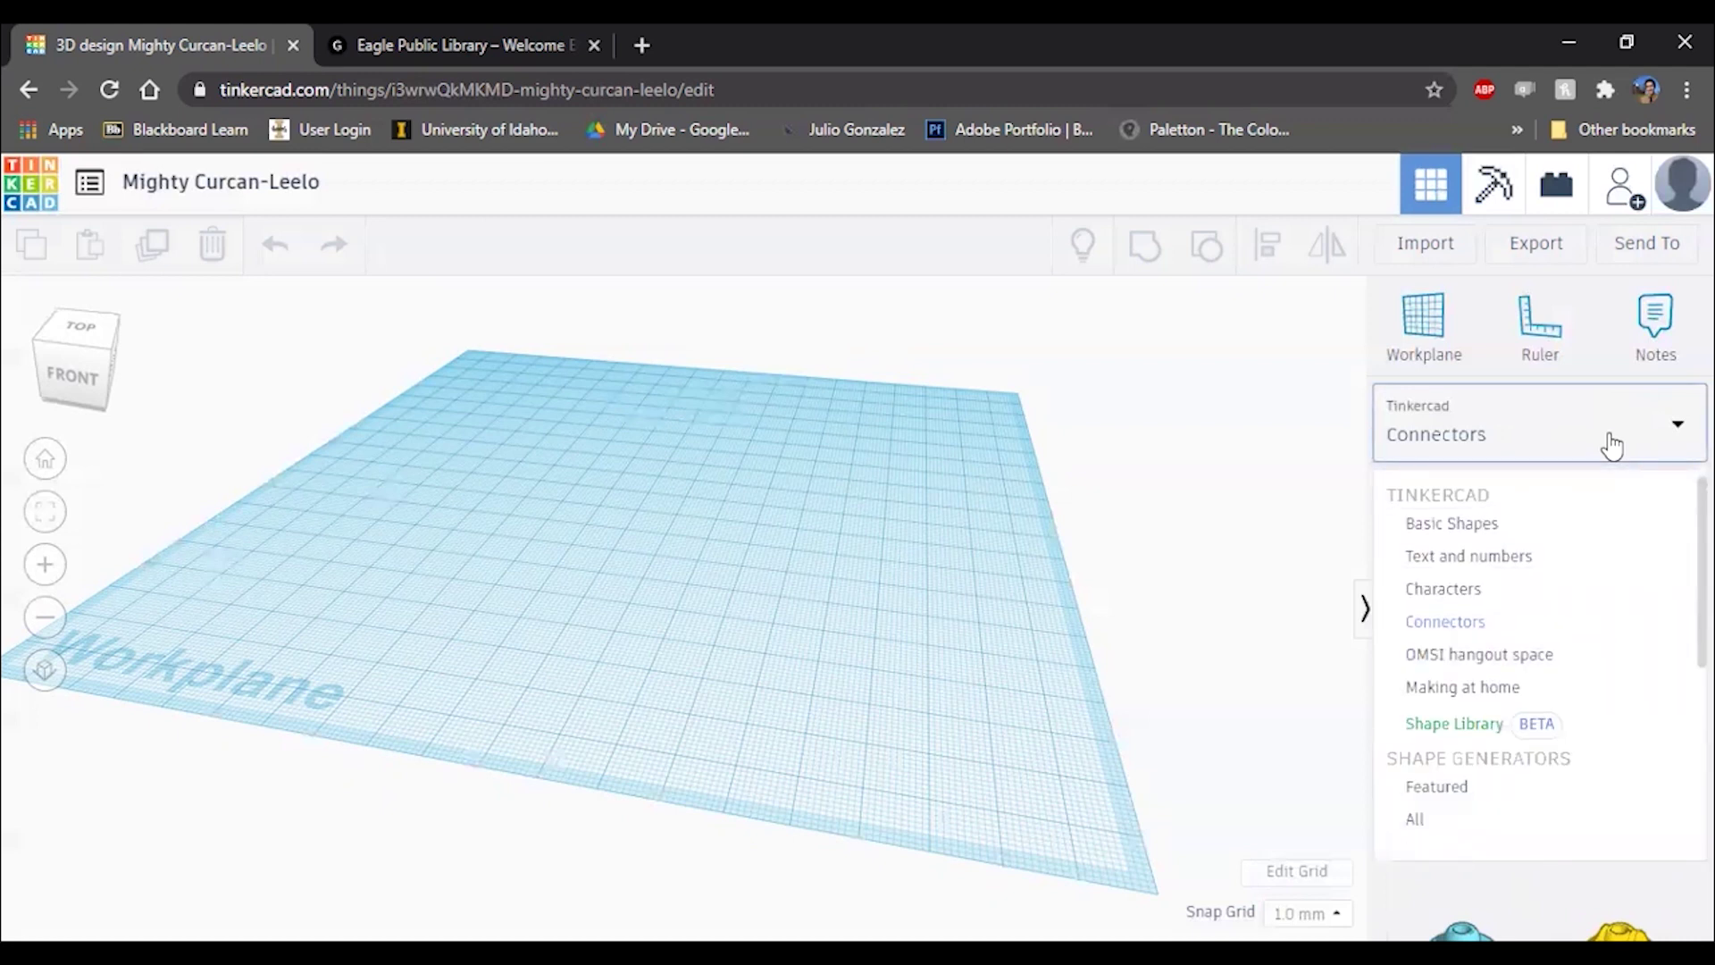
click(1451, 524)
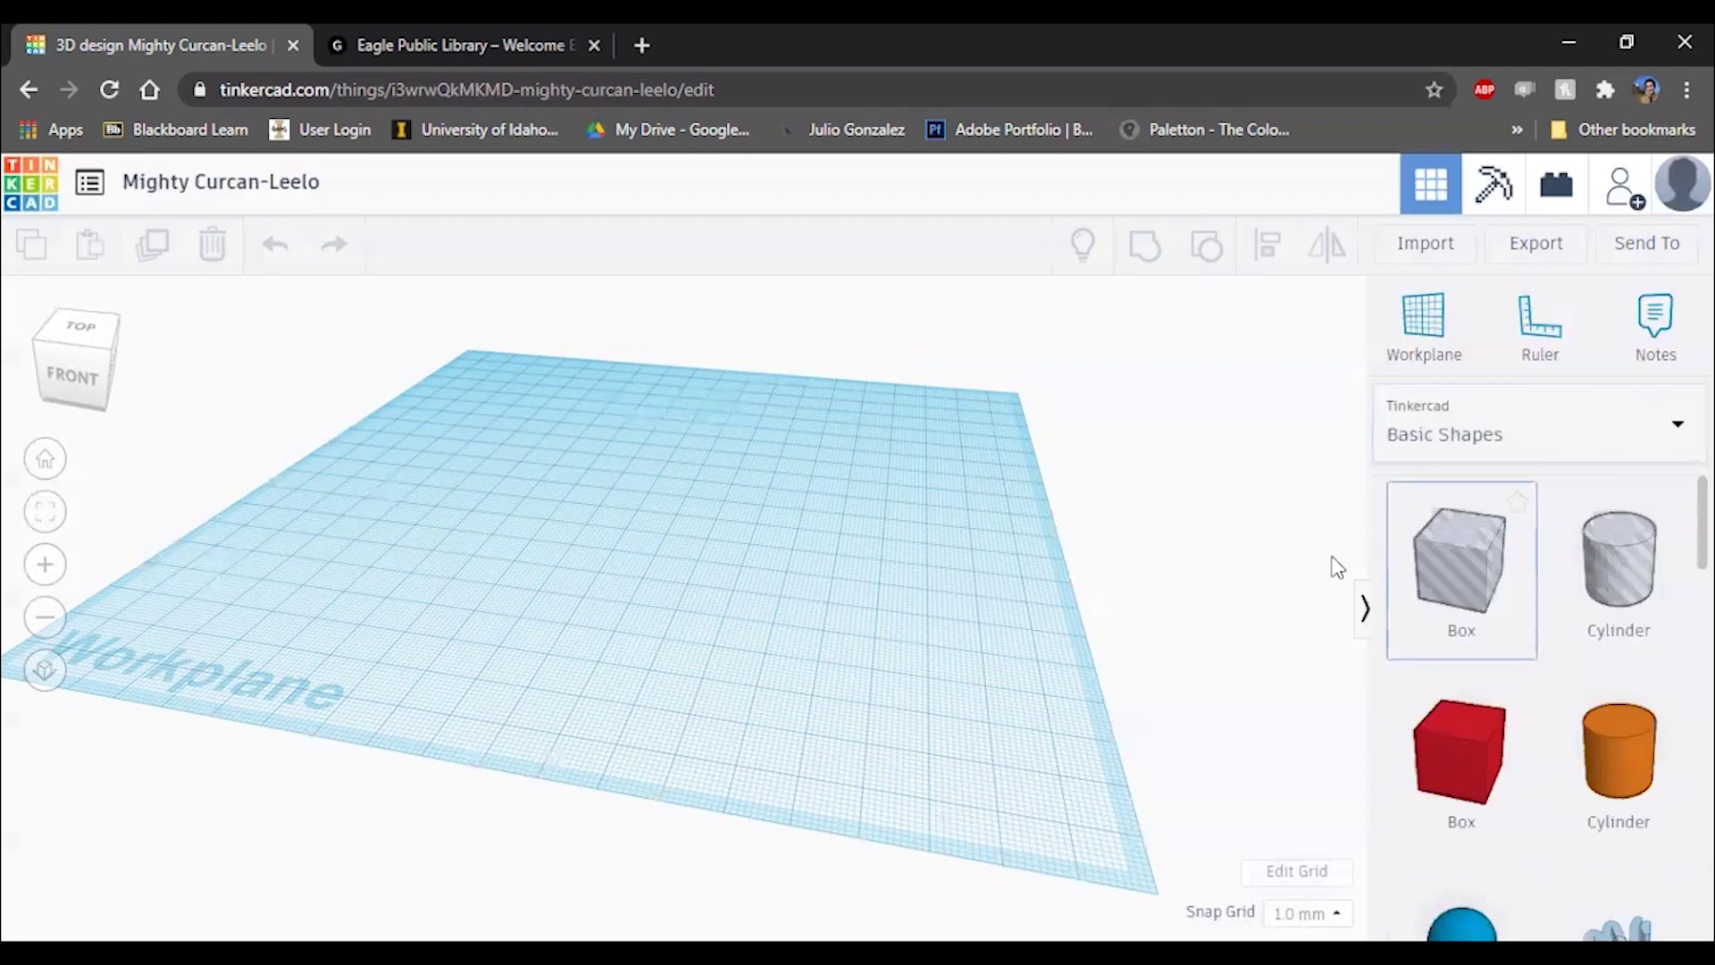
right_drag(755, 653, 710, 710)
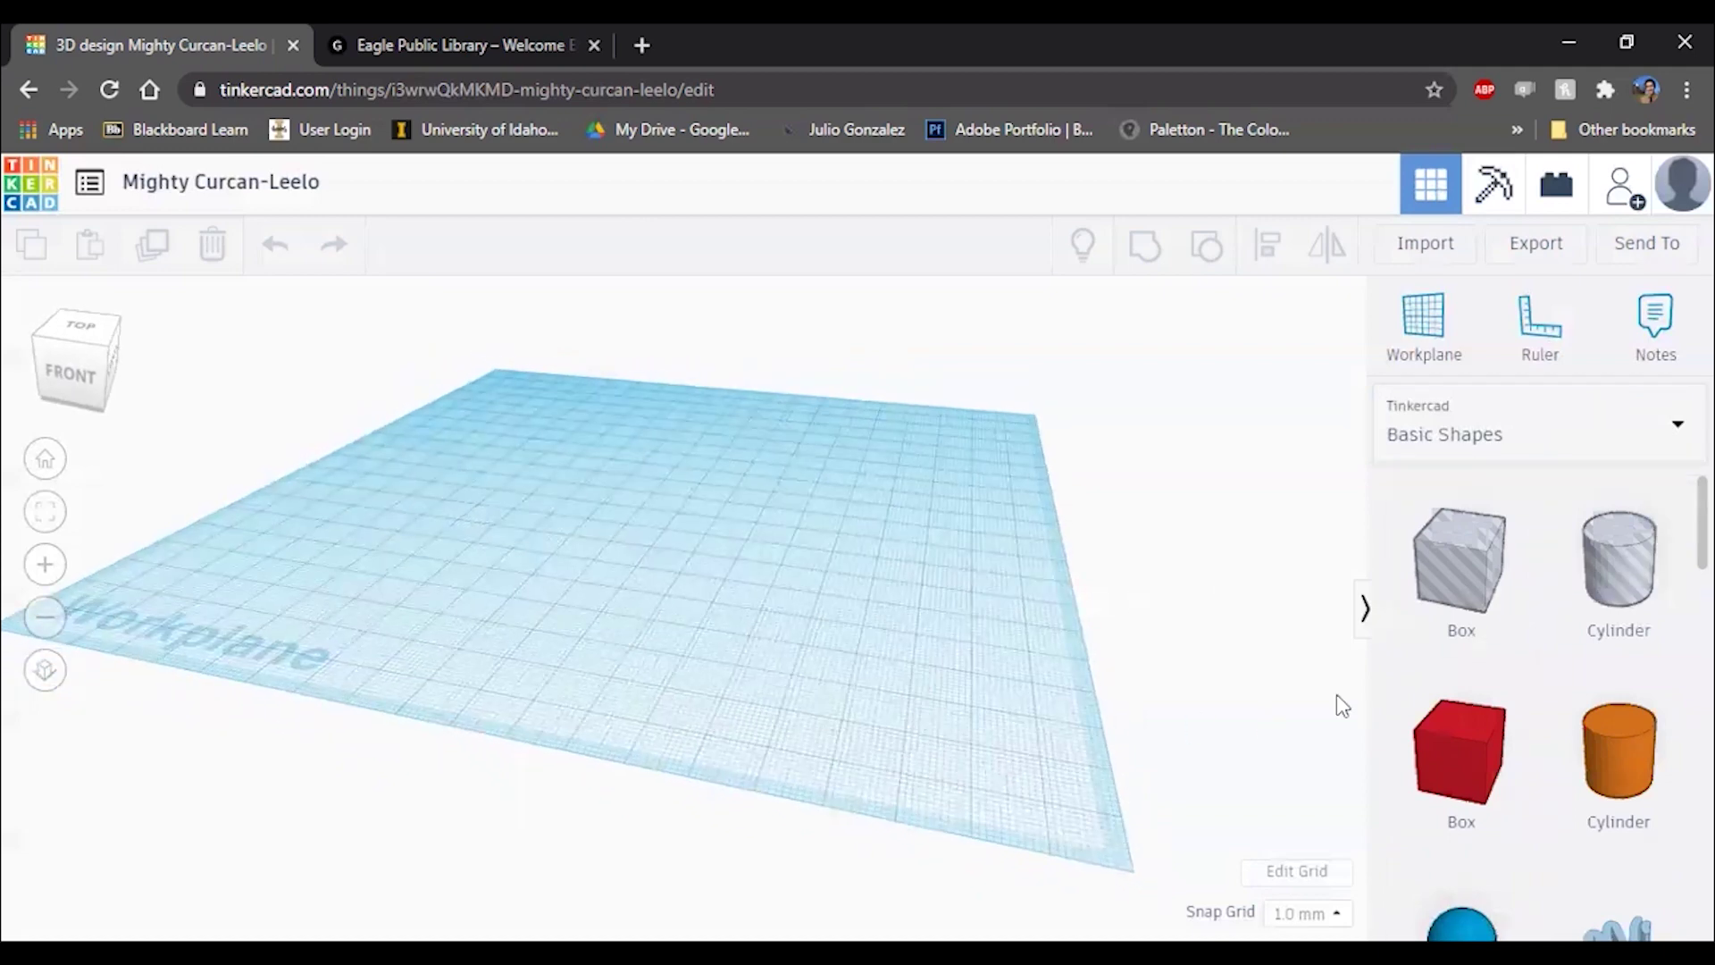
Step: Update the workplane grid with Millimeters as its units, using the Default preset
click(1297, 874)
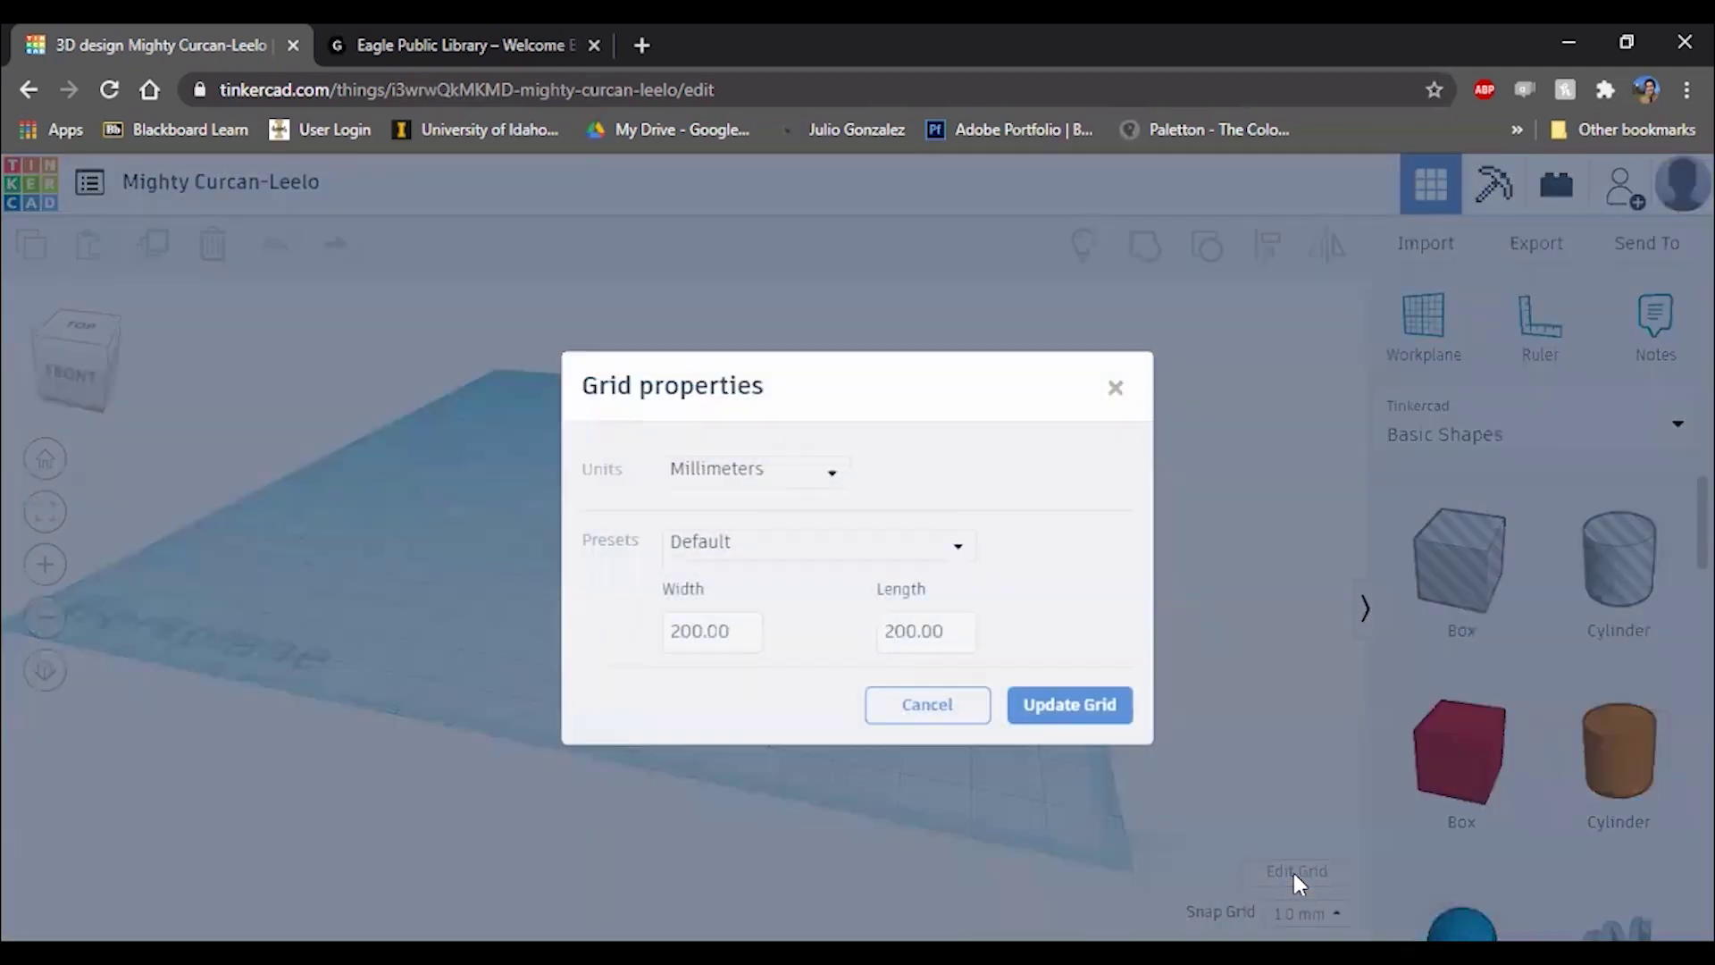
click(762, 480)
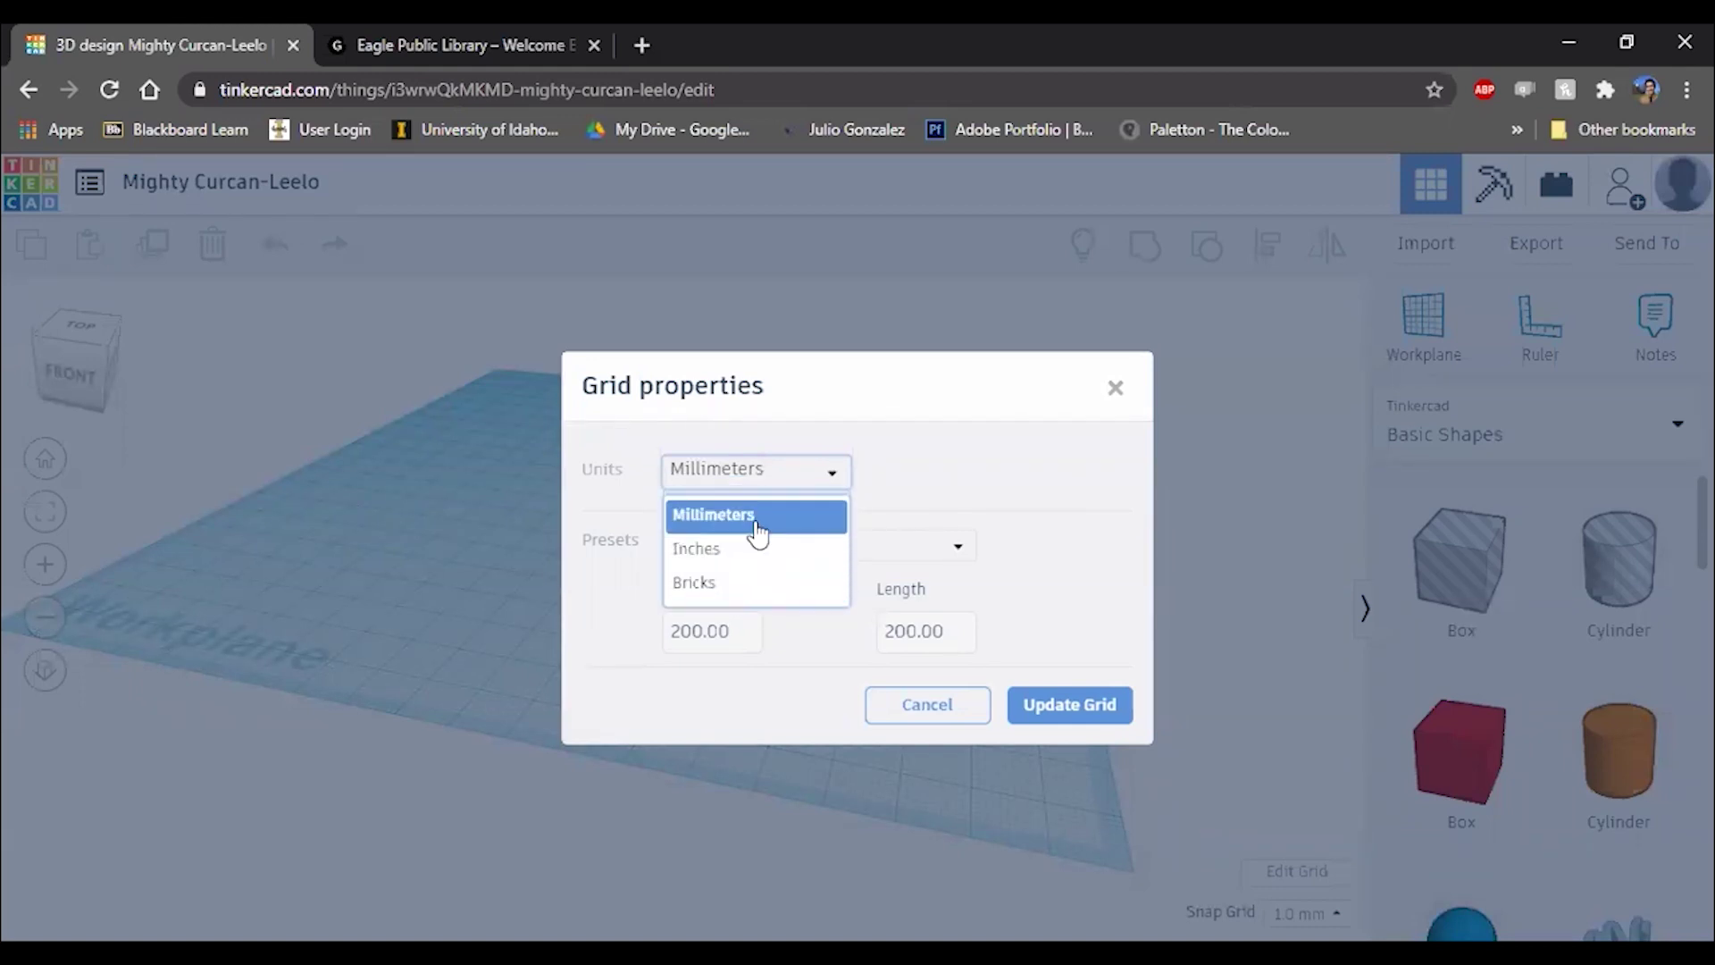
click(758, 527)
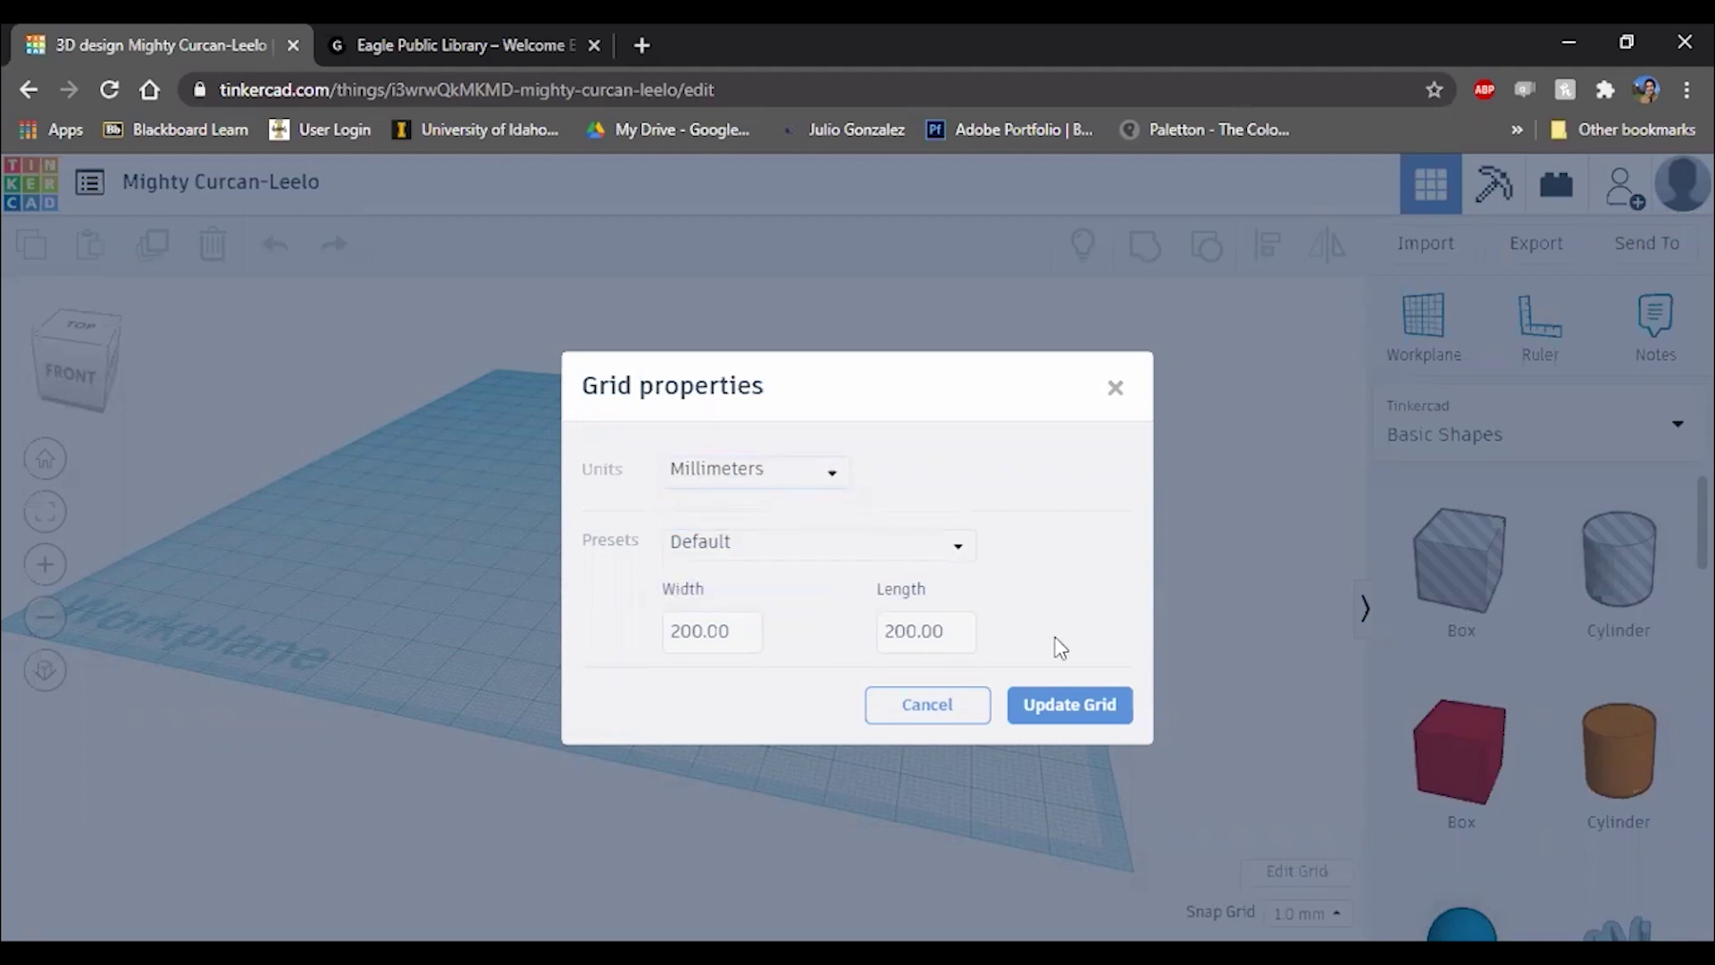
click(1060, 725)
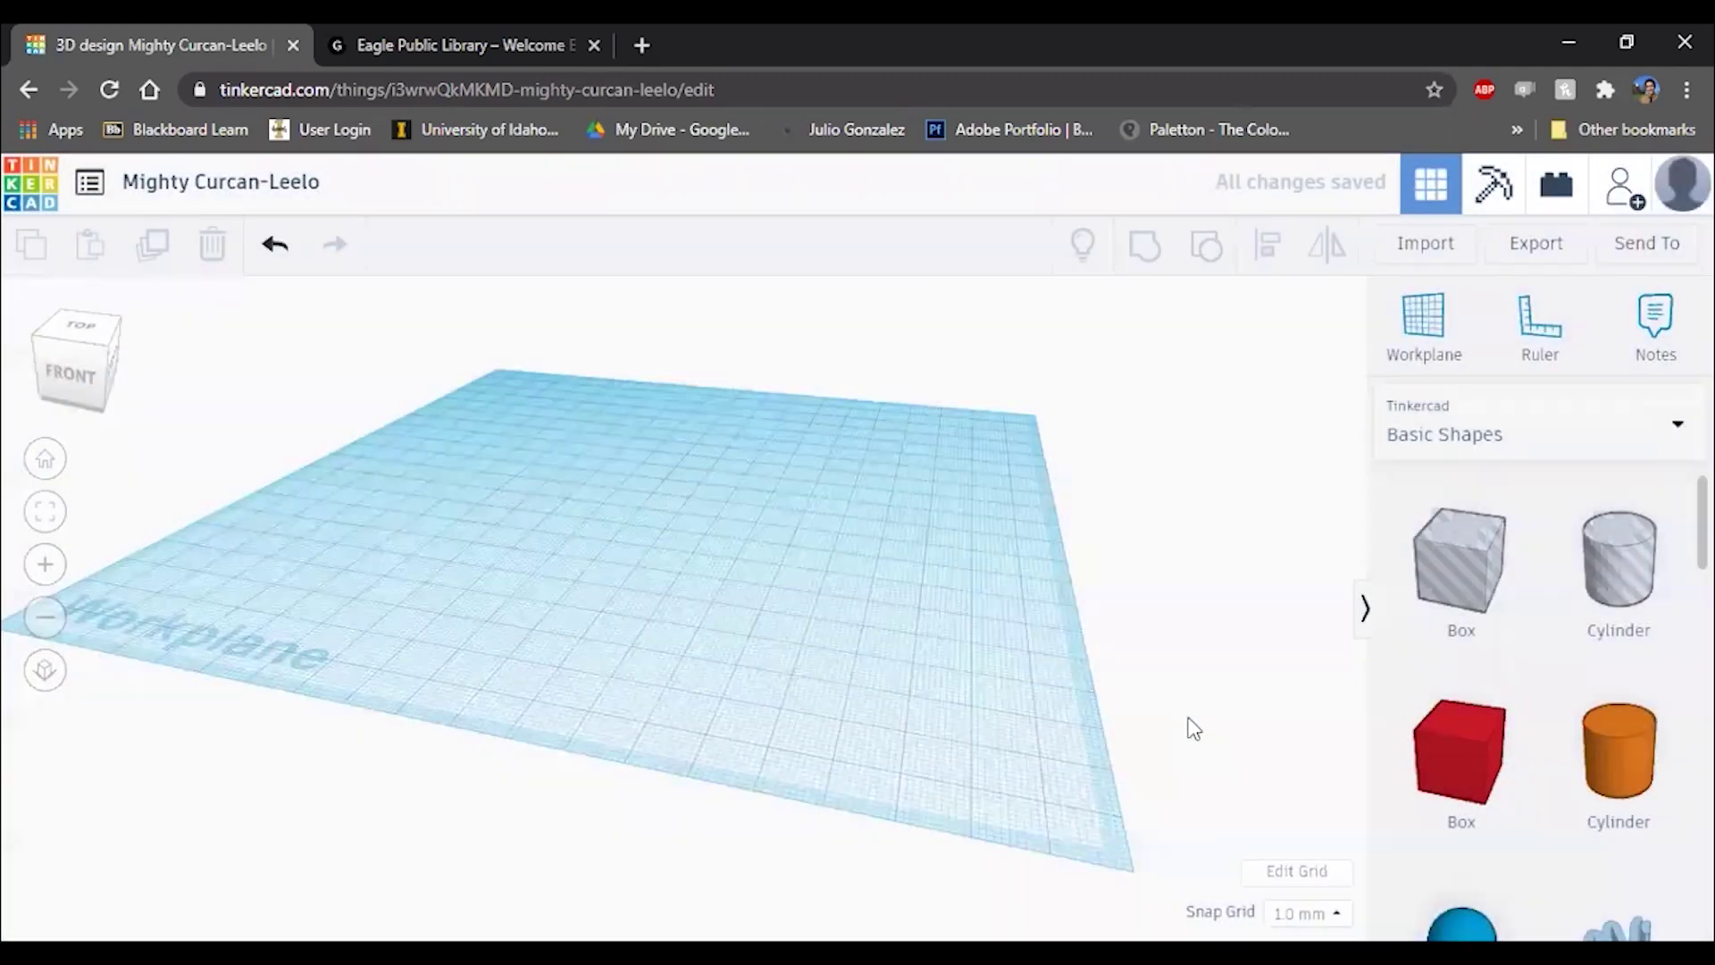
Step: Place a solid red Box from the Basic Shapes near the middle of the workplane
right_drag(635, 573, 750, 608)
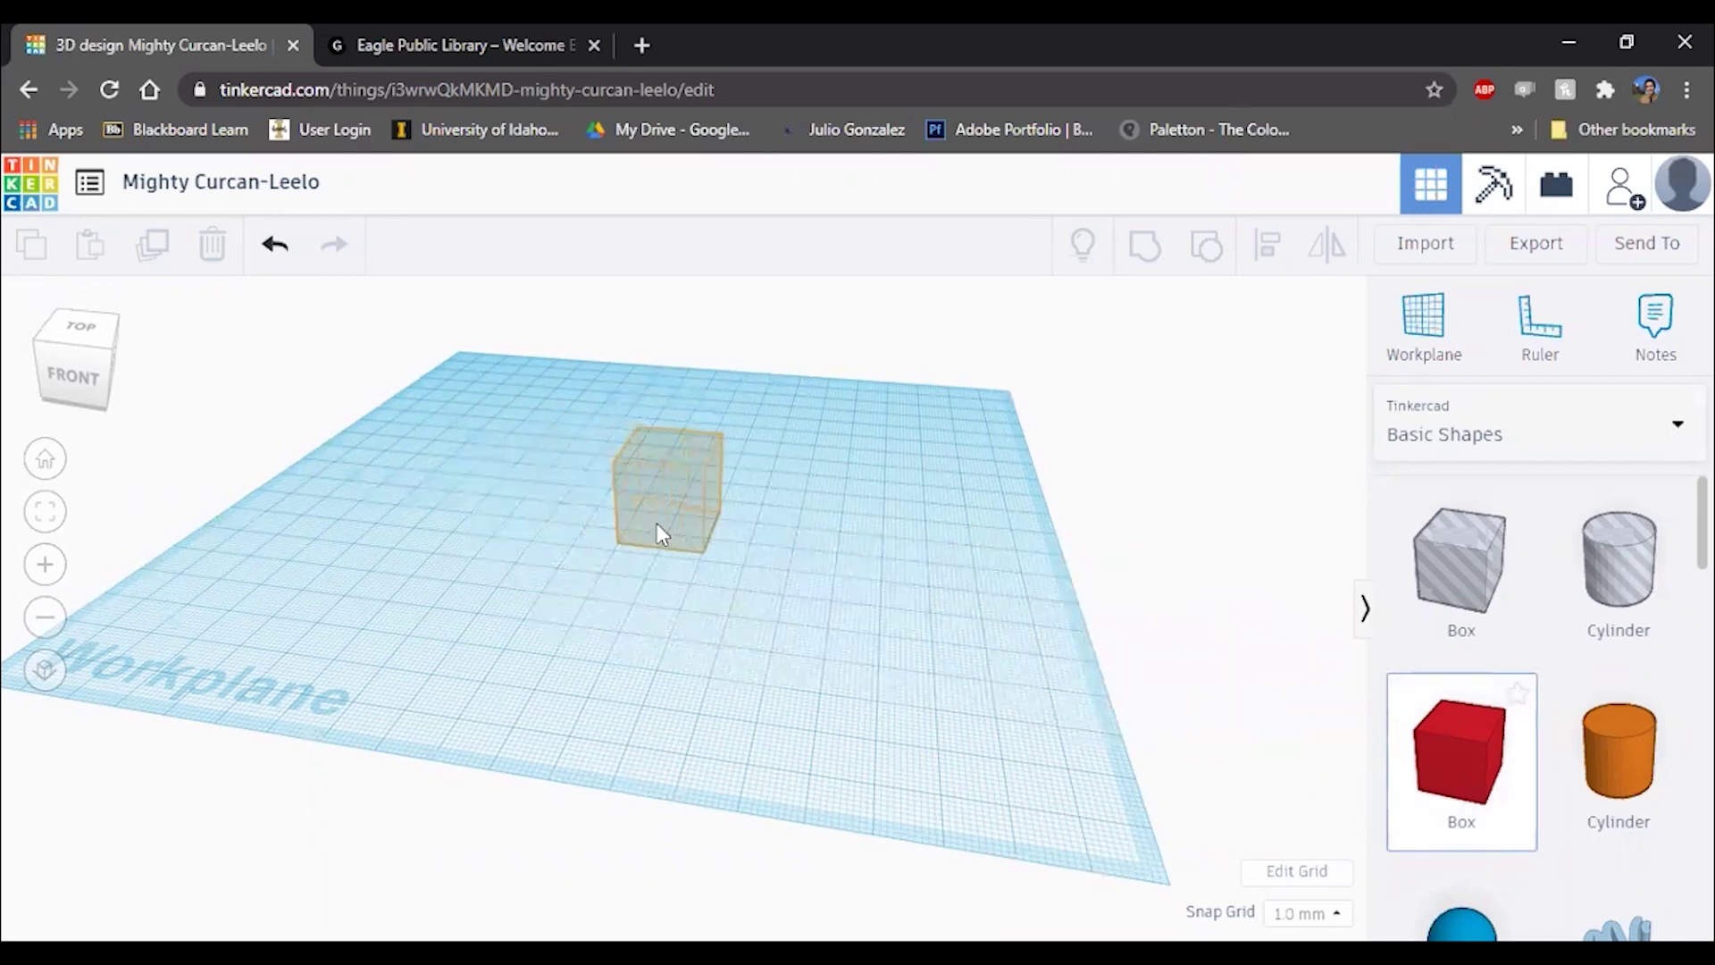
click(656, 527)
right_drag(642, 559, 658, 581)
middle_drag(784, 612, 854, 640)
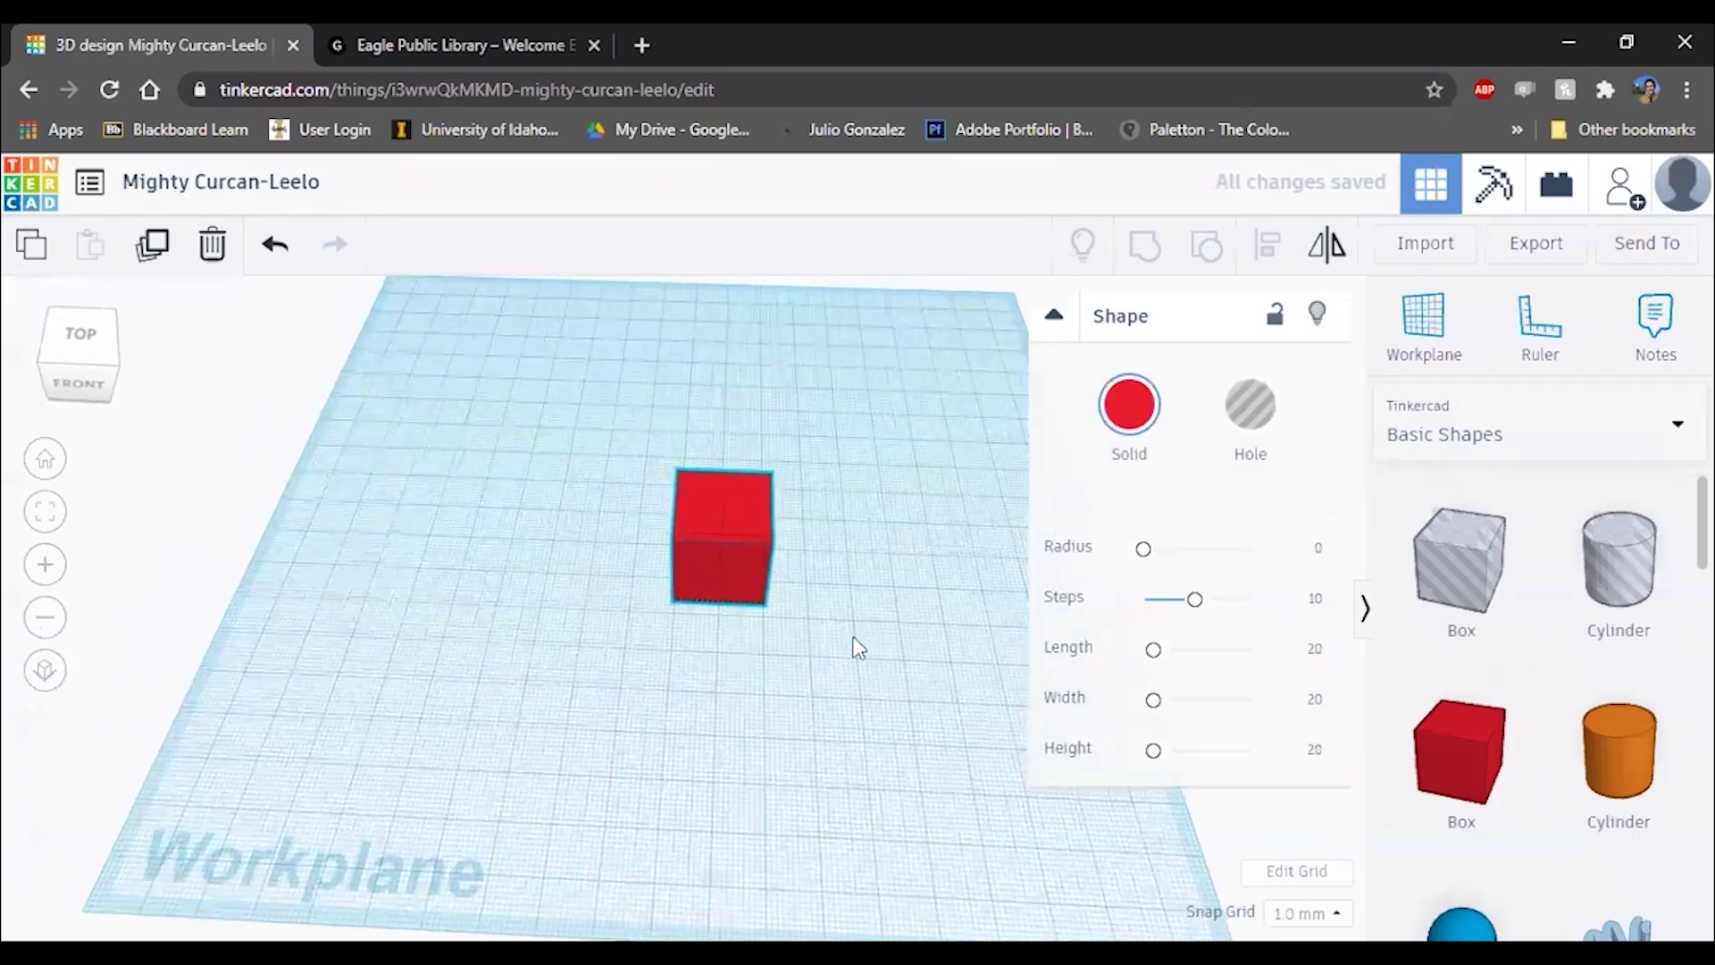
Step: Examine the red box and its corner and side resize handles up close from several angles
right_drag(856, 645, 790, 634)
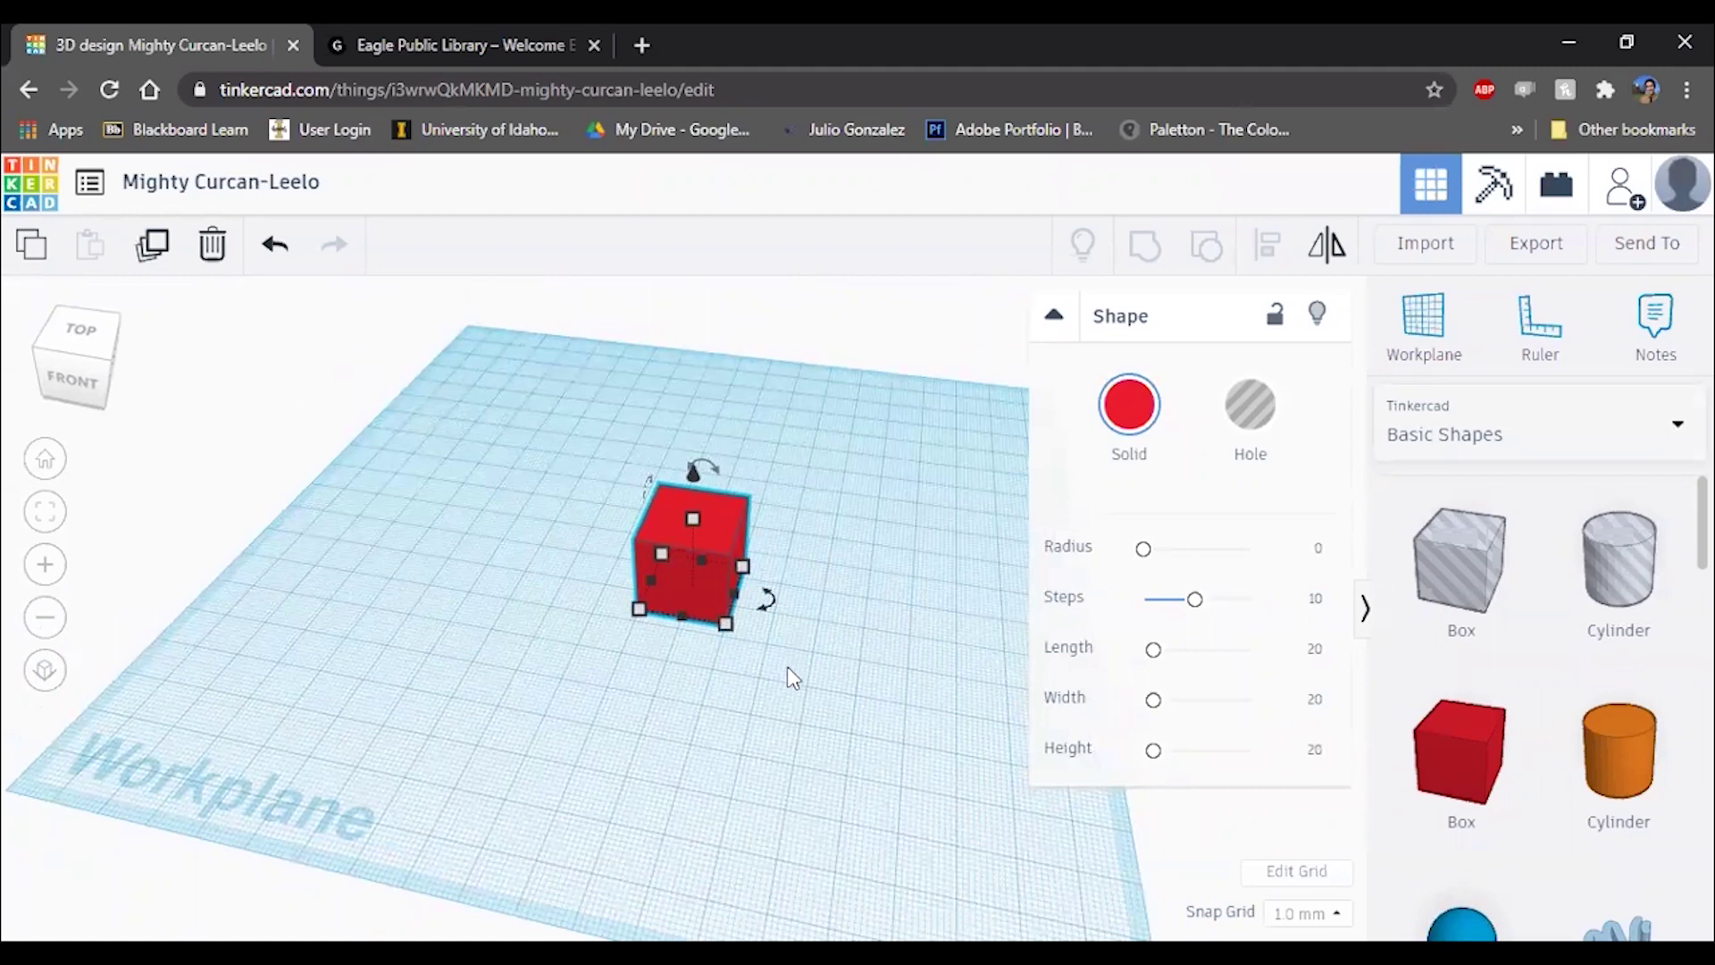
right_drag(793, 677, 677, 632)
scroll(677, 636, up, 3)
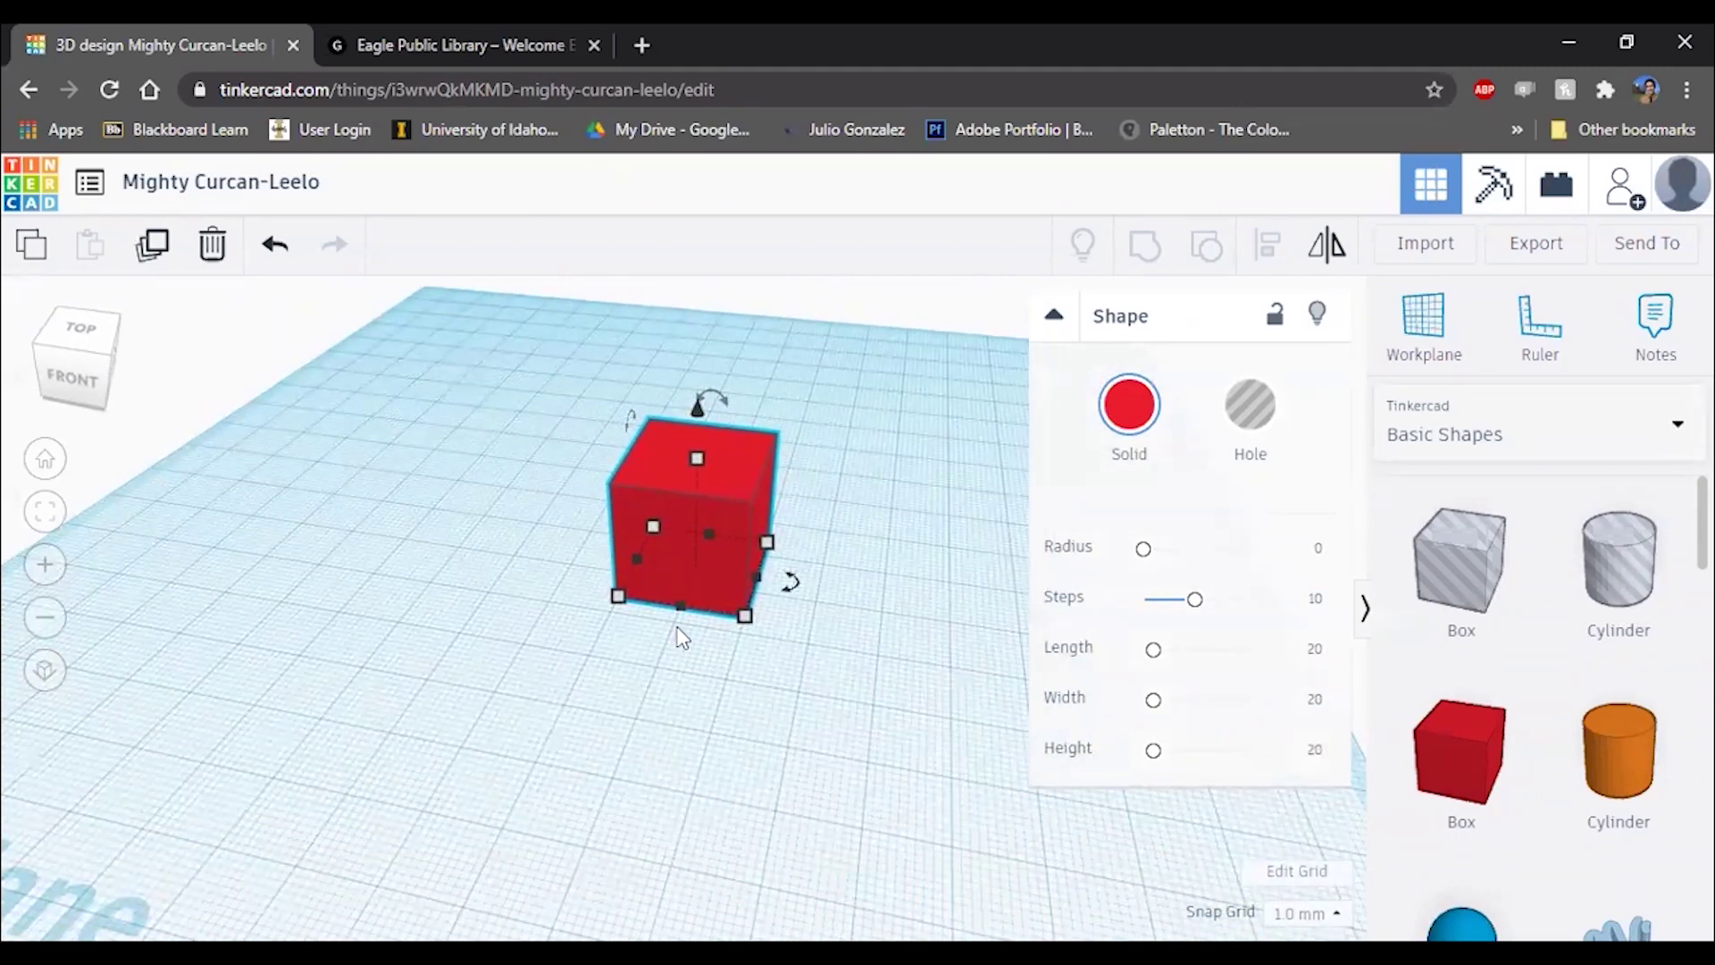
mouse_move(745, 613)
right_drag(811, 693, 768, 701)
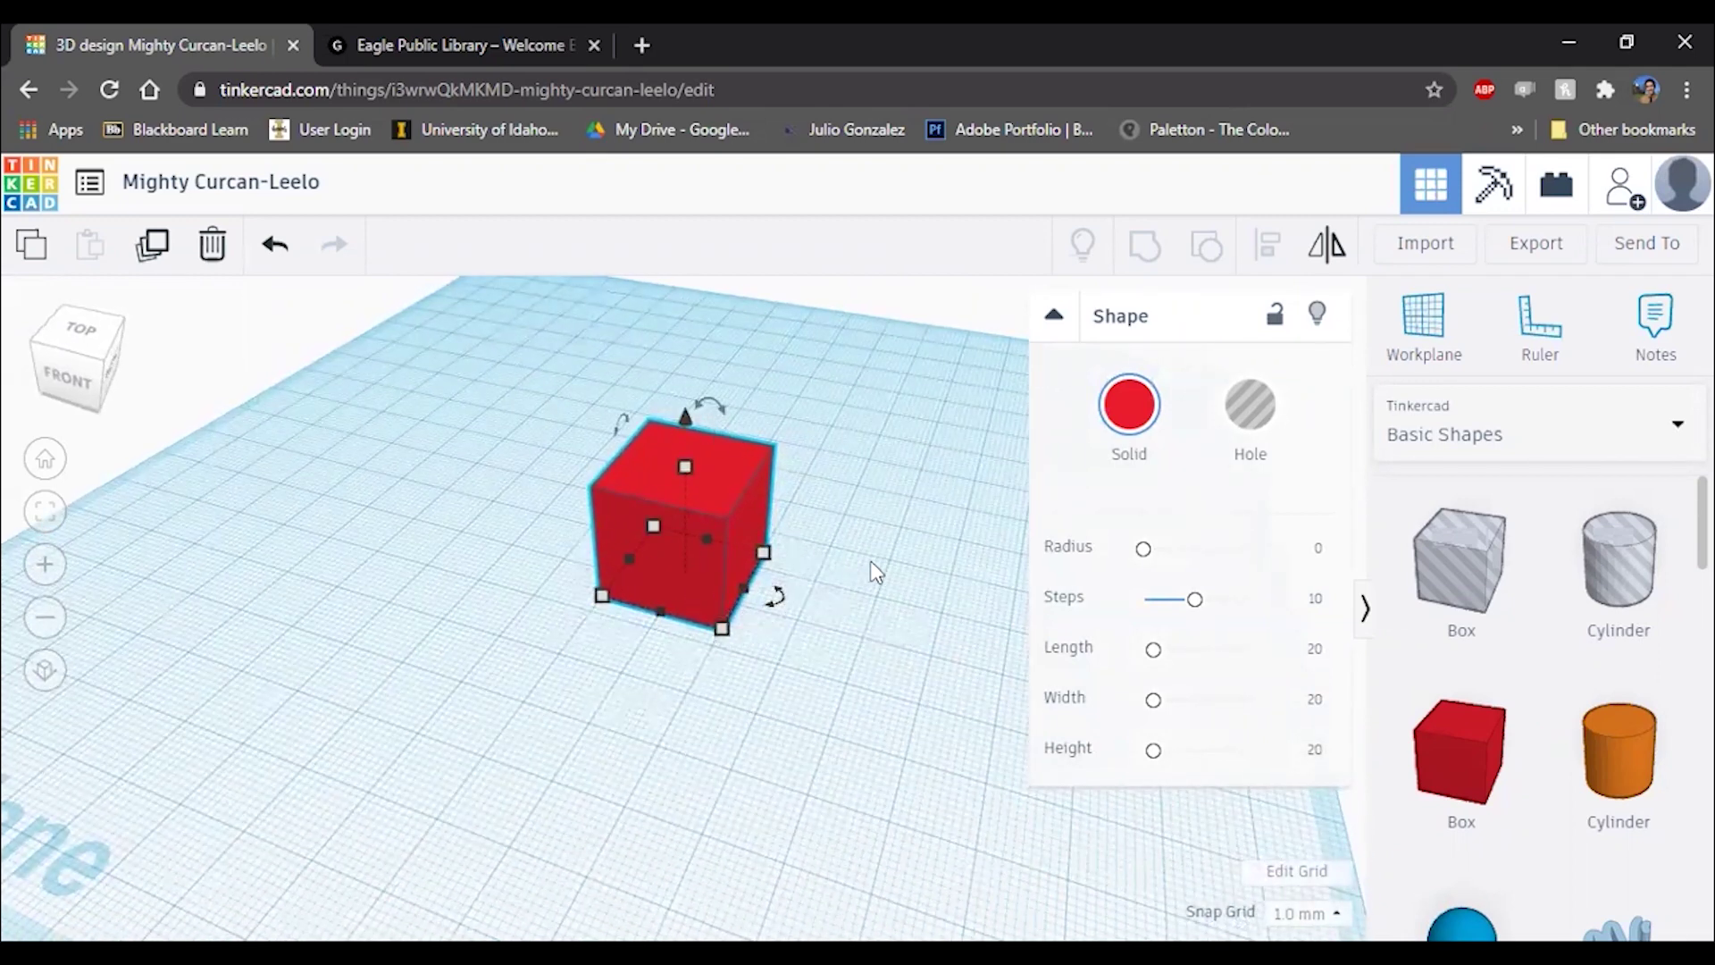
right_drag(877, 574, 934, 576)
scroll(723, 618, up, 3)
mouse_move(768, 622)
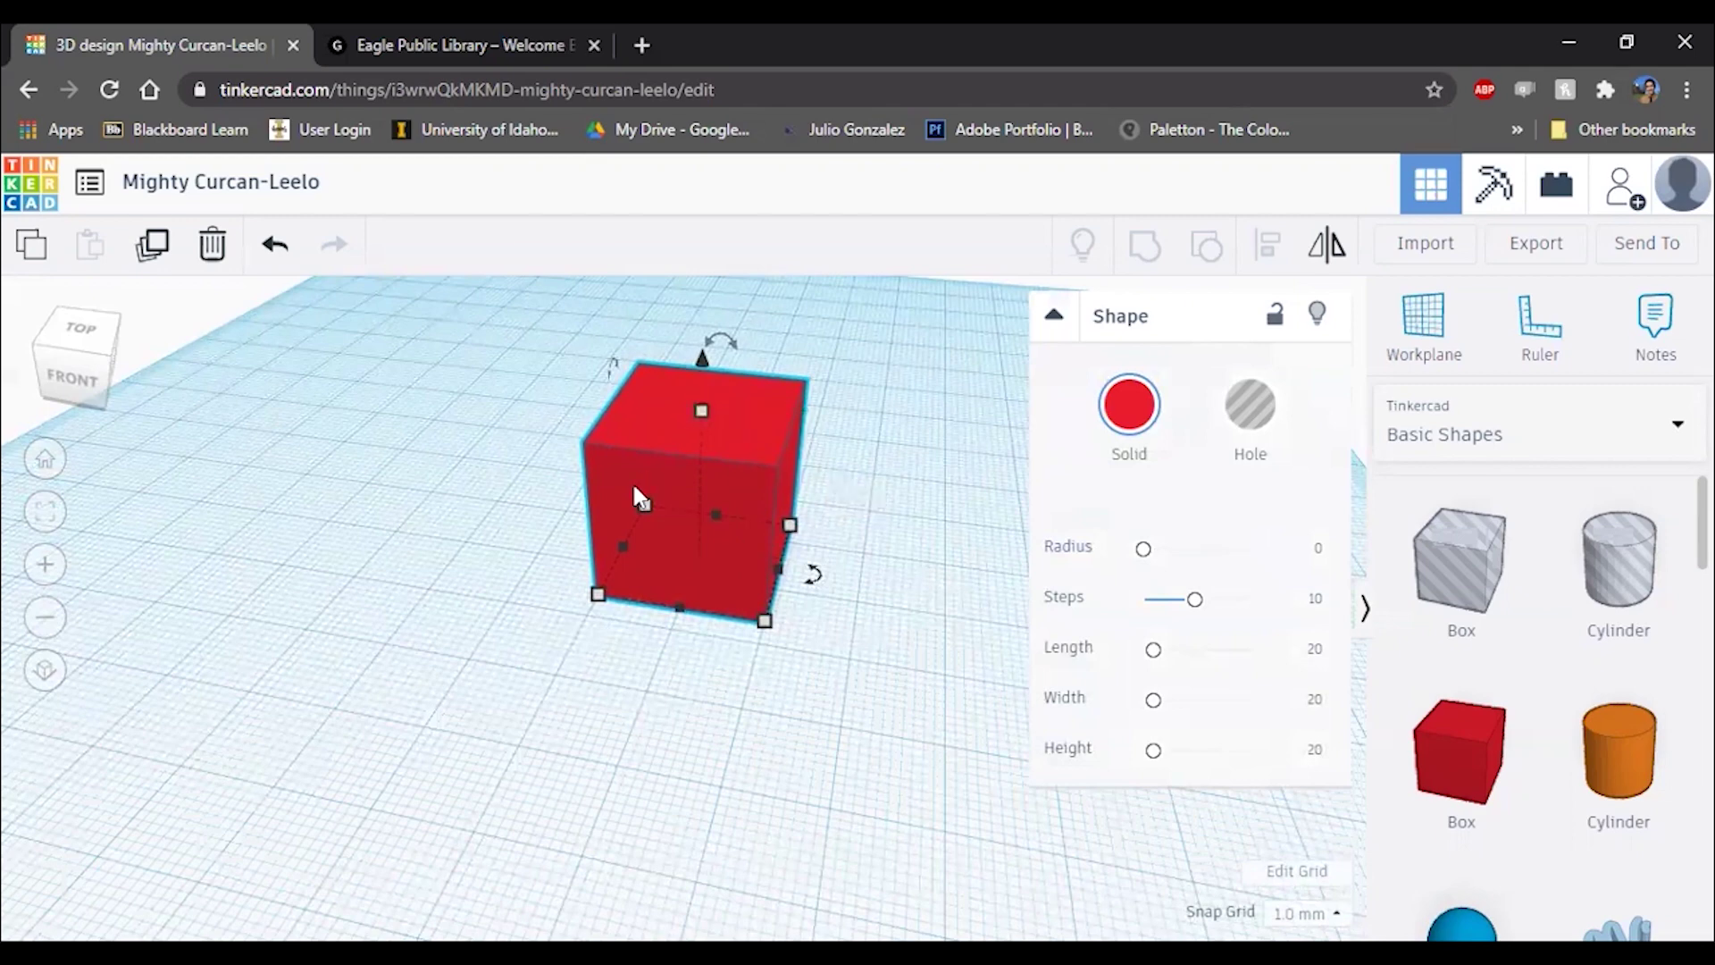
mouse_move(649, 506)
Step: Resize the box's base freehand from its corners to about 37 by 26 mm and deselect the box
drag(599, 594, 331, 665)
right_drag(440, 693, 485, 690)
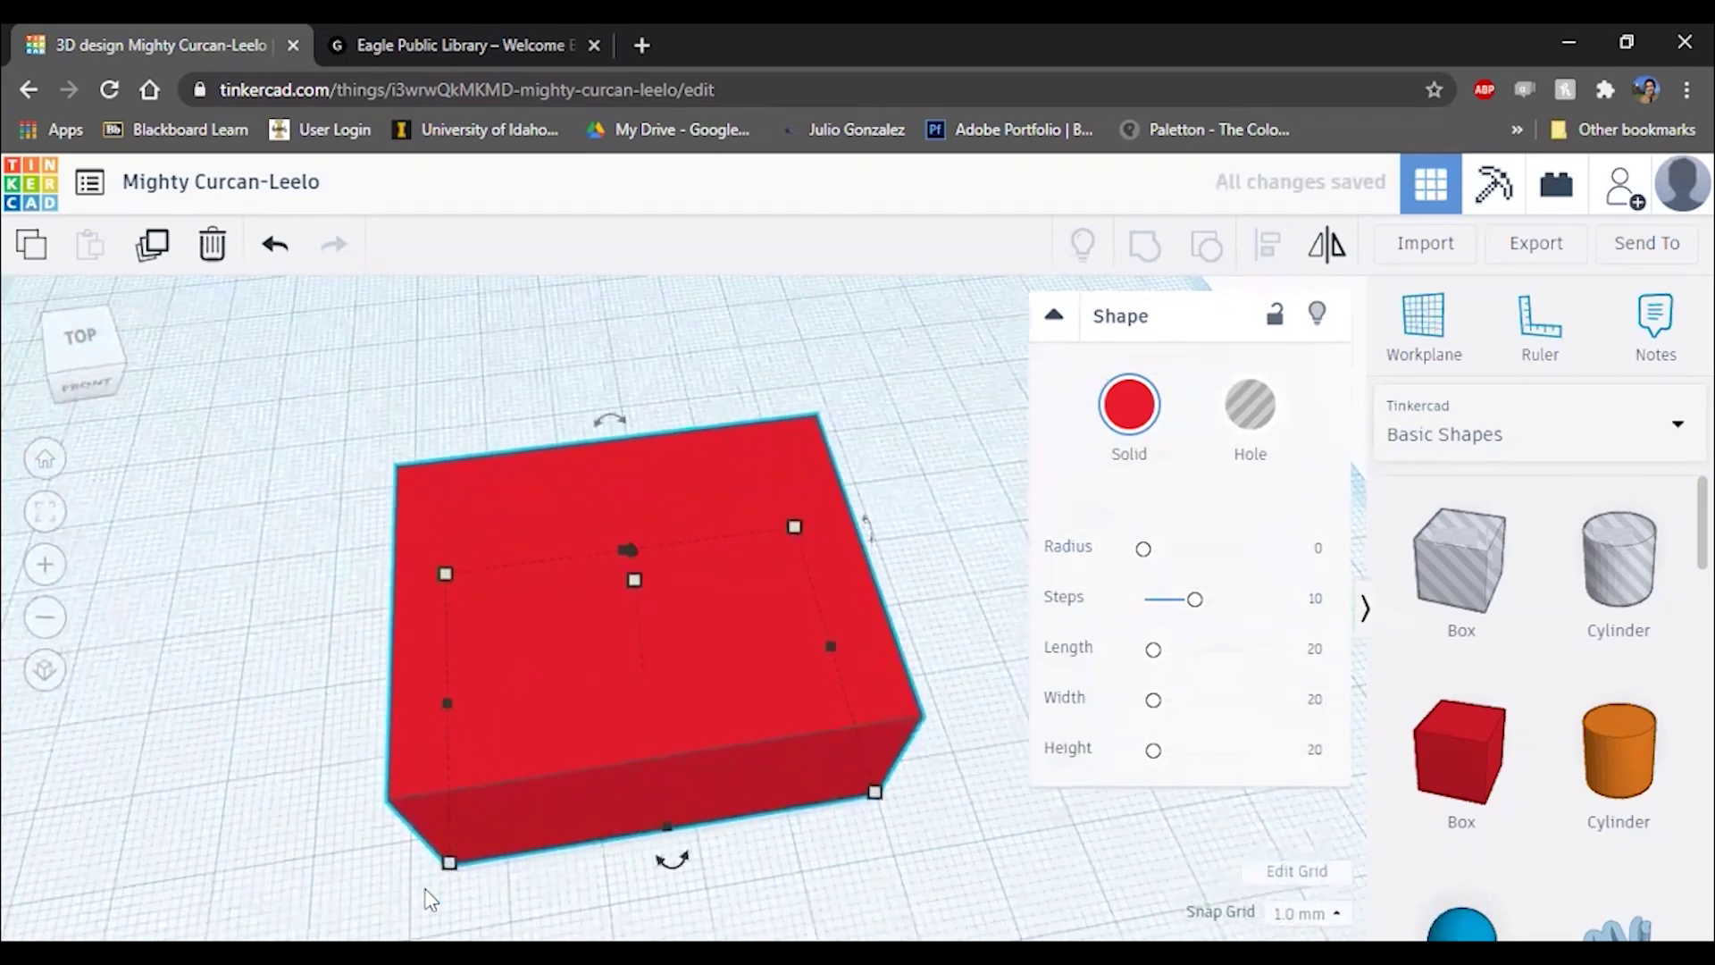
drag(446, 866, 543, 760)
right_drag(543, 759, 667, 747)
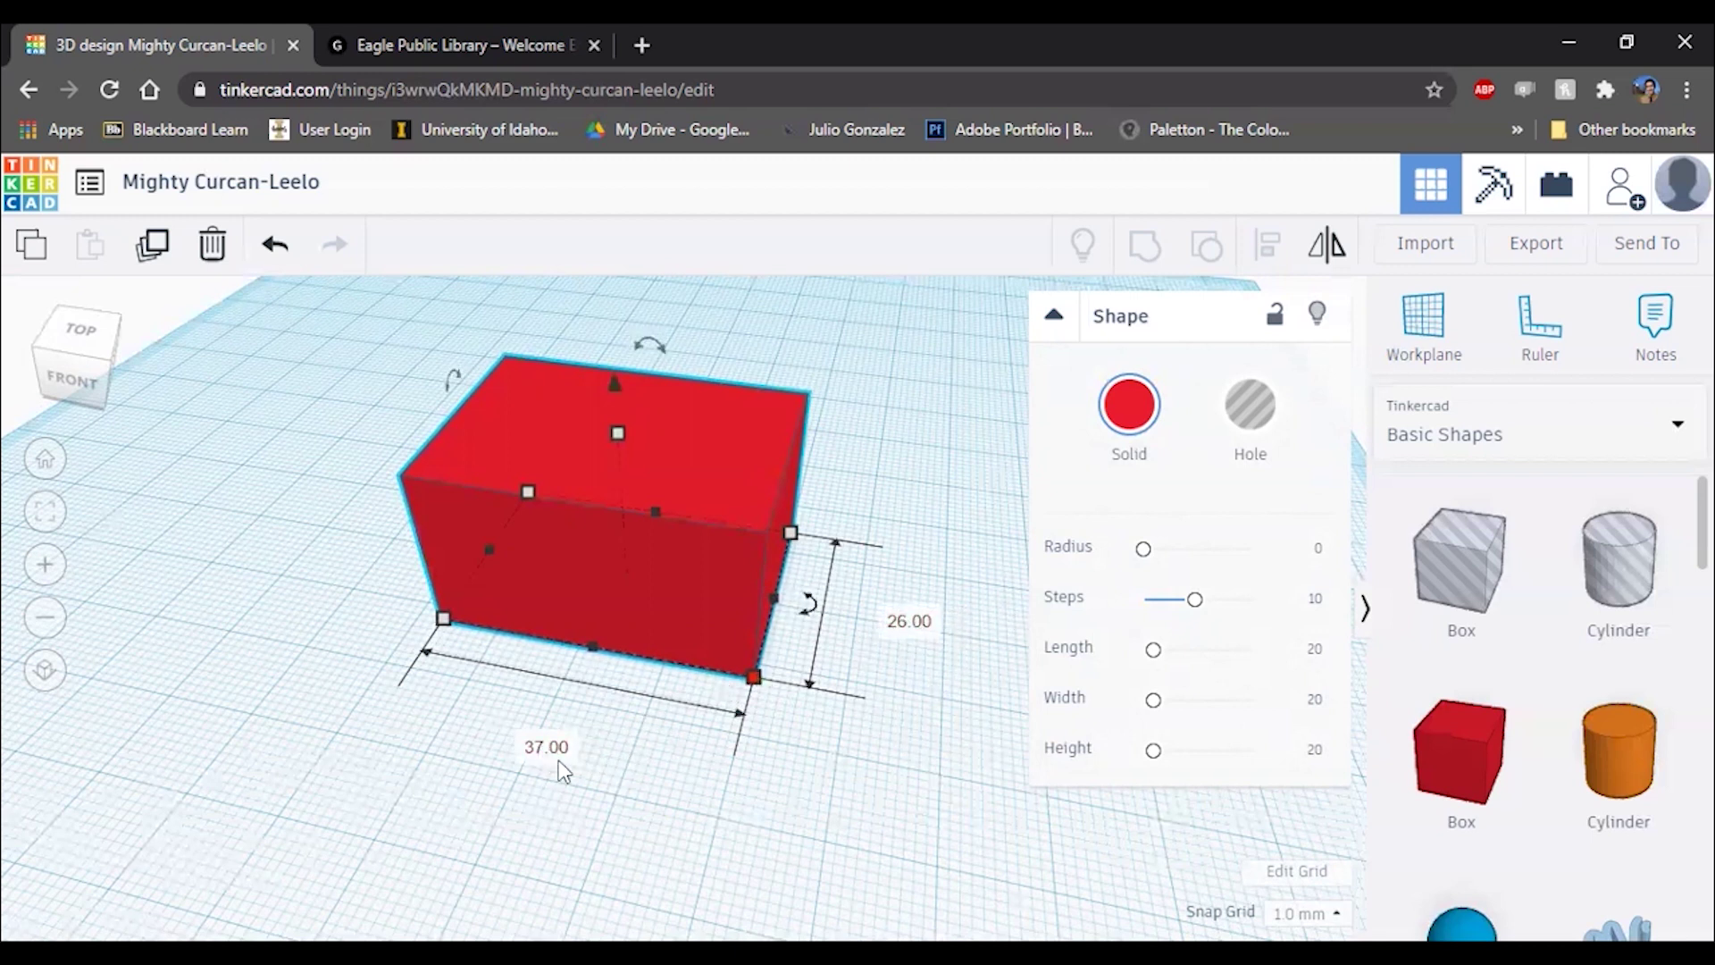
click(775, 735)
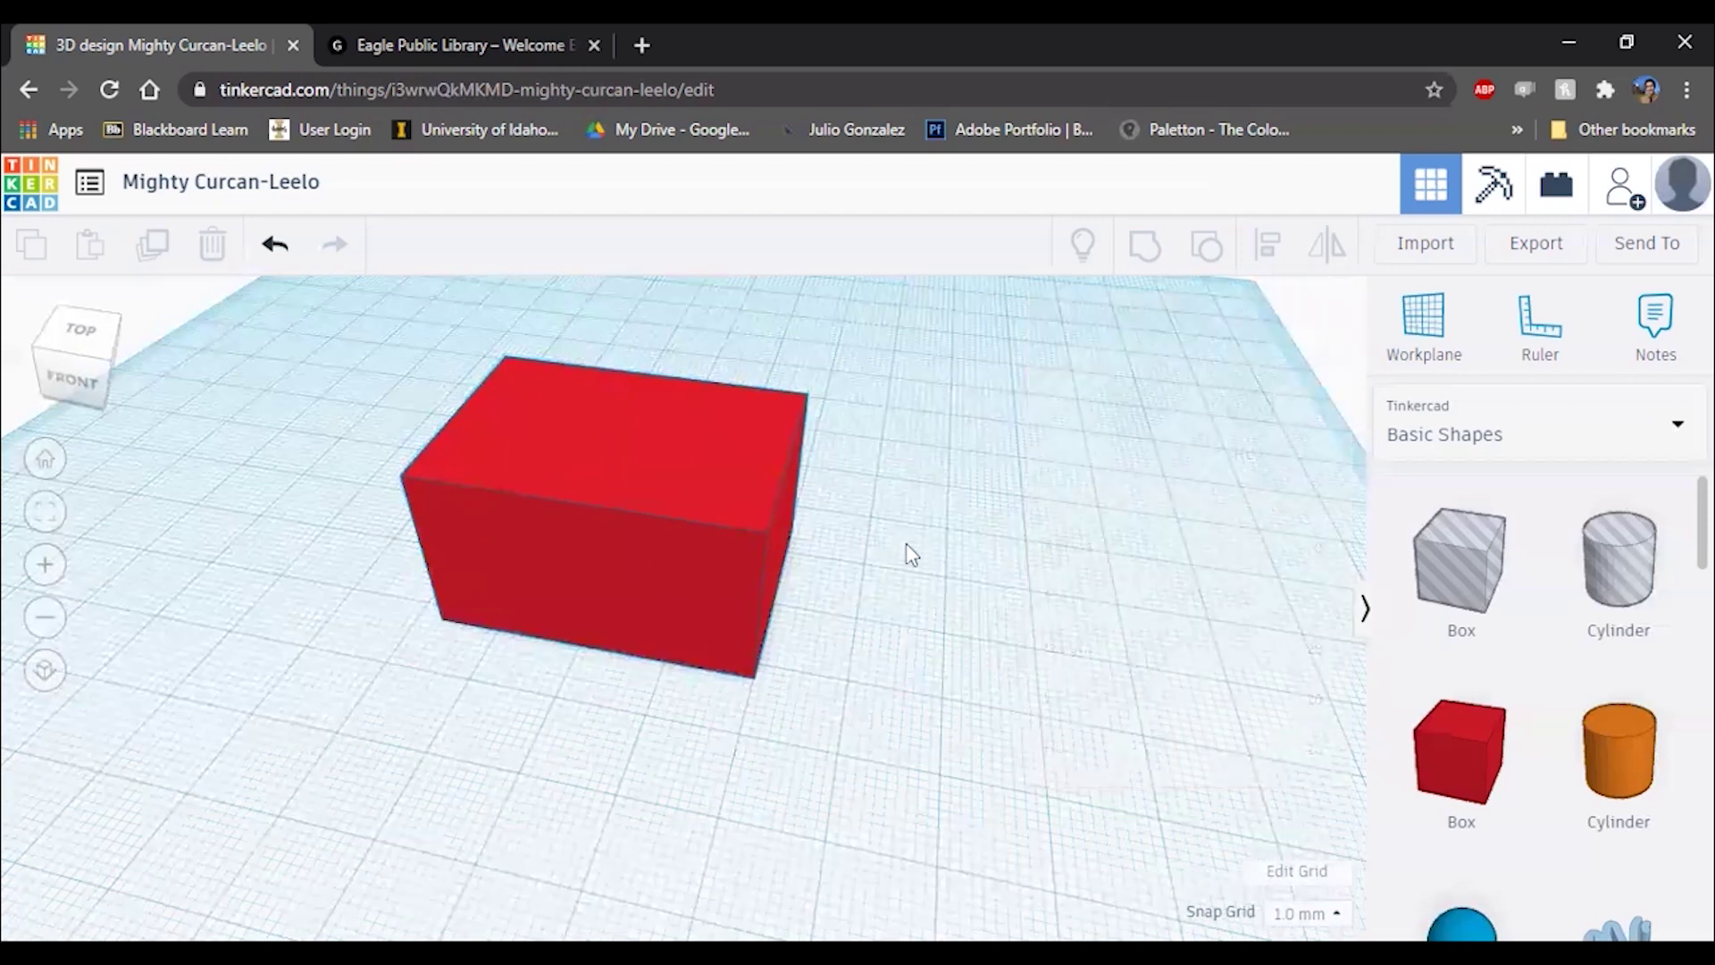
Step: Select the red box and set its base dimension along the front edge to 70 mm
click(614, 541)
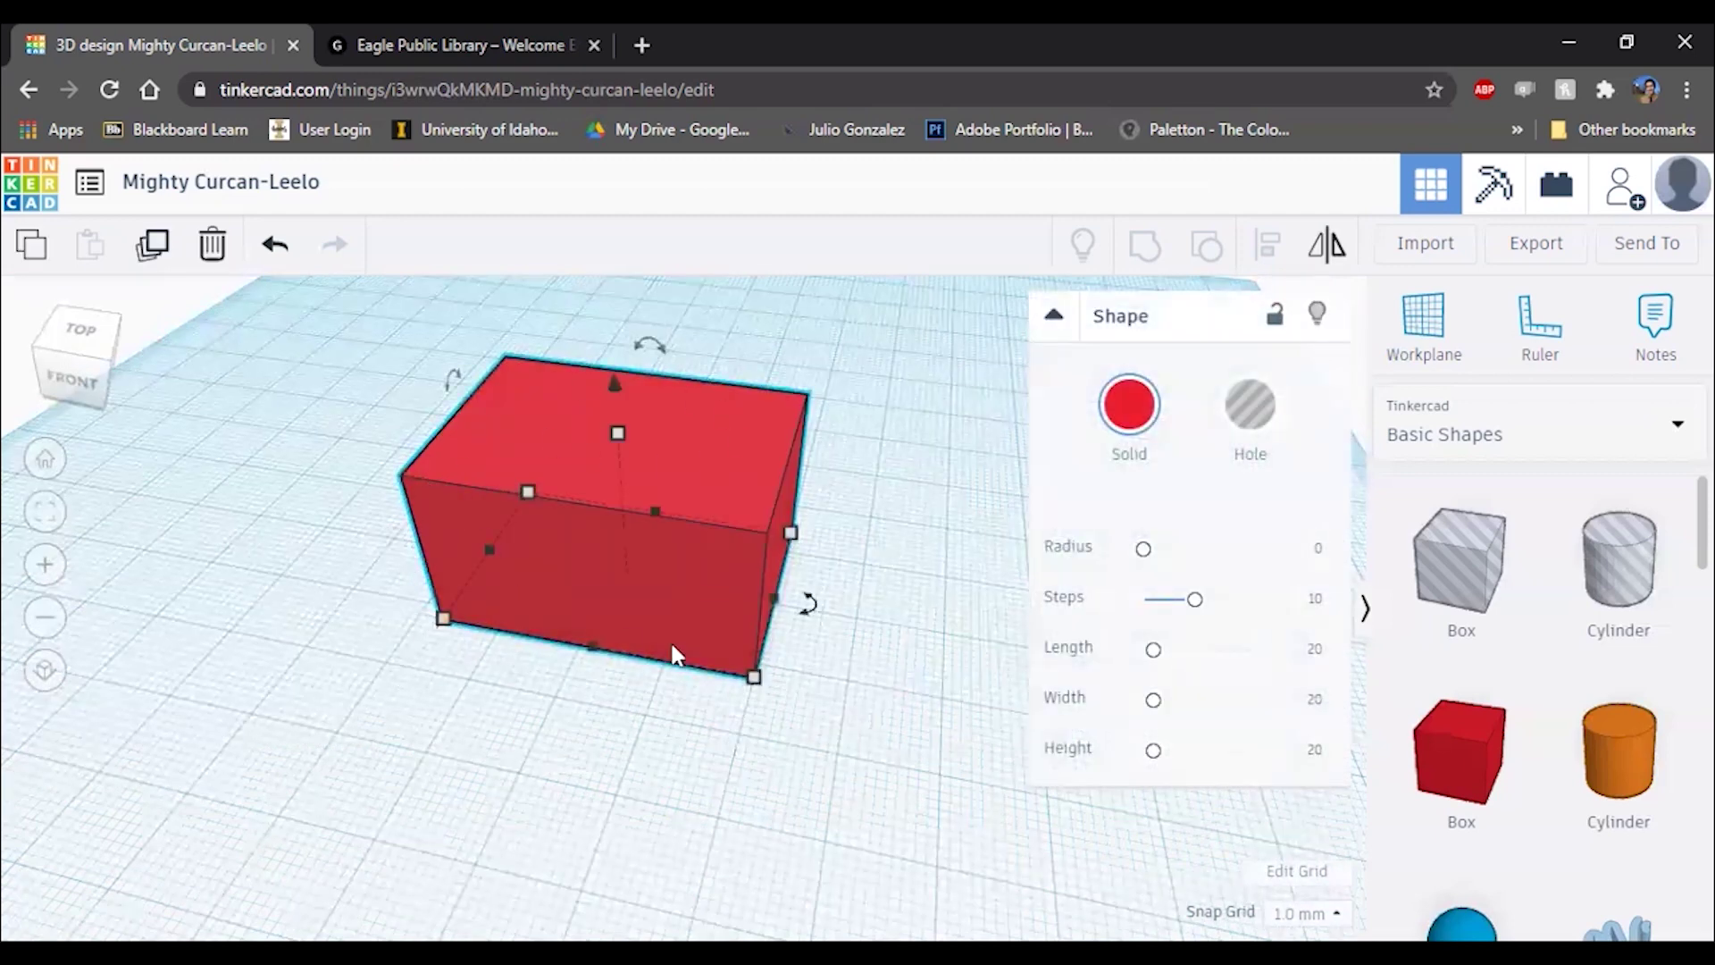
mouse_move(755, 682)
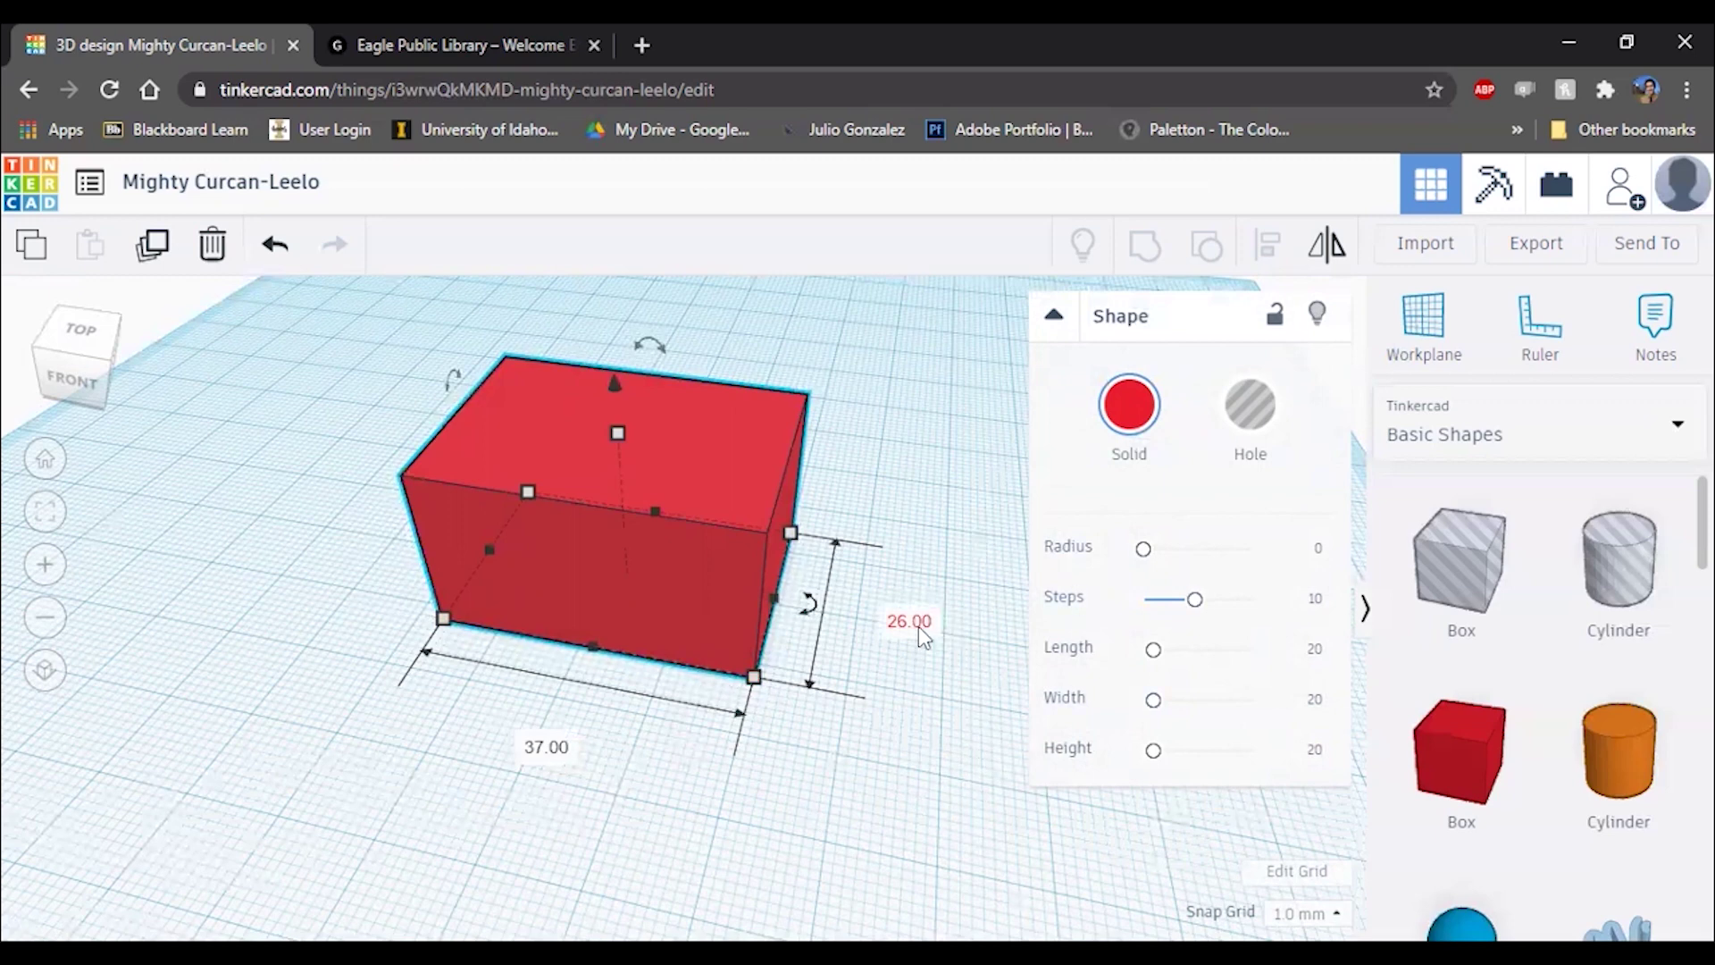
right_drag(558, 744, 758, 738)
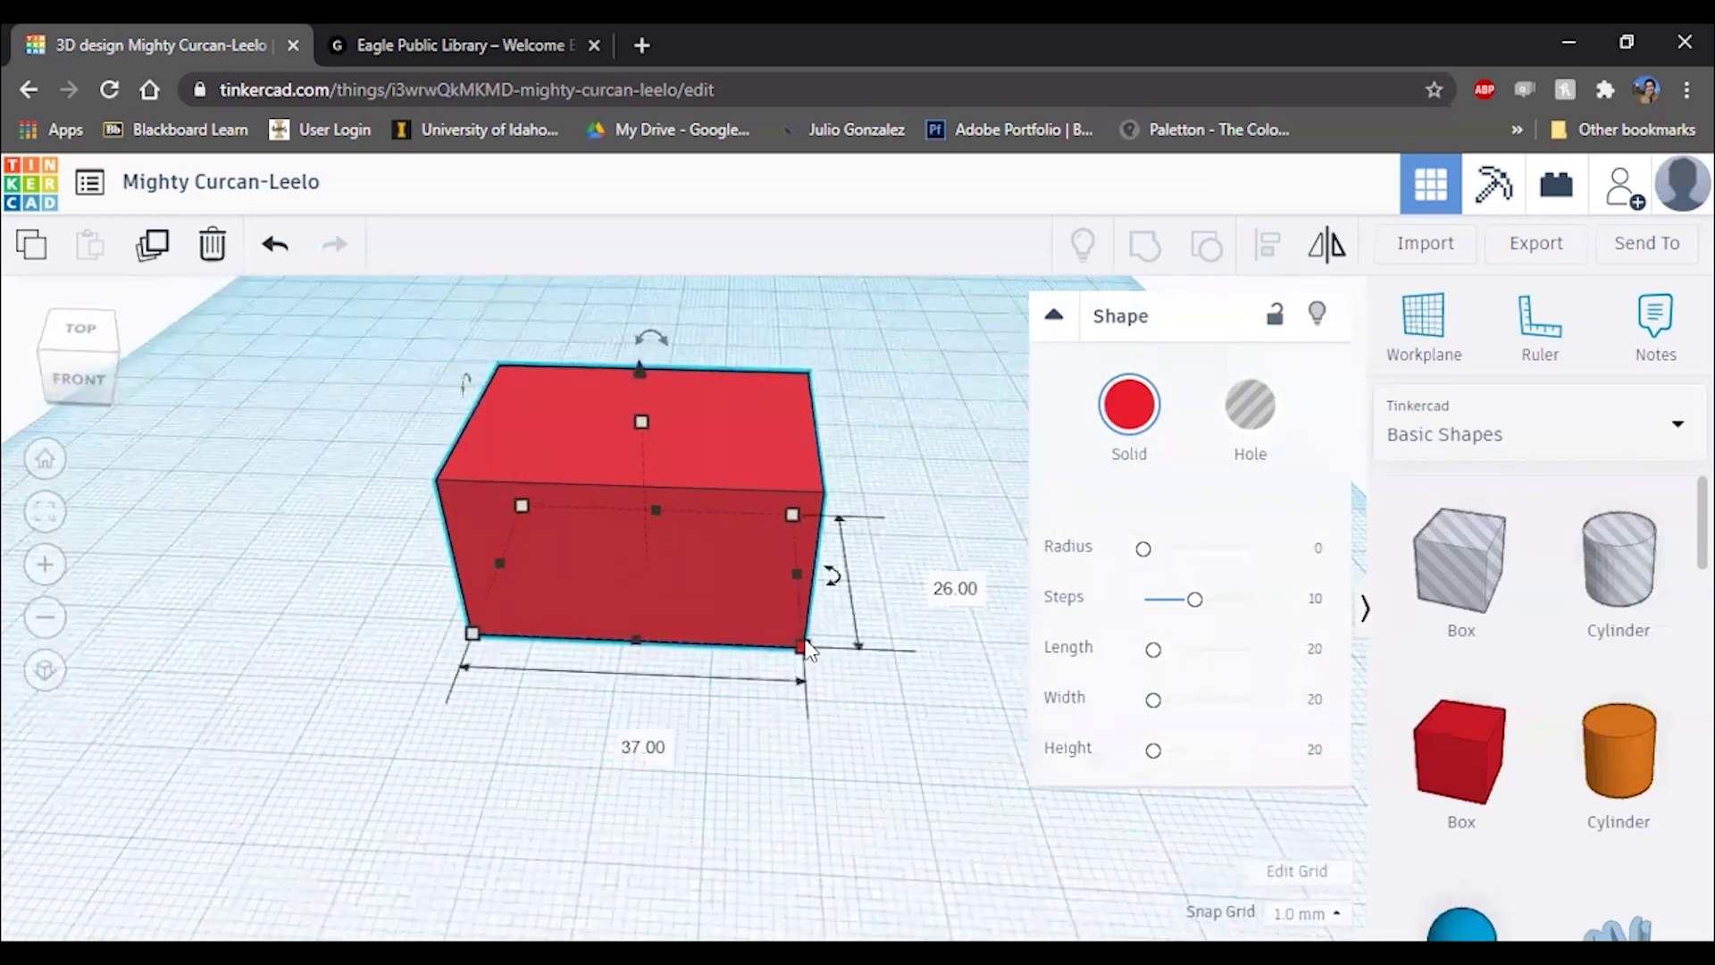
click(625, 736)
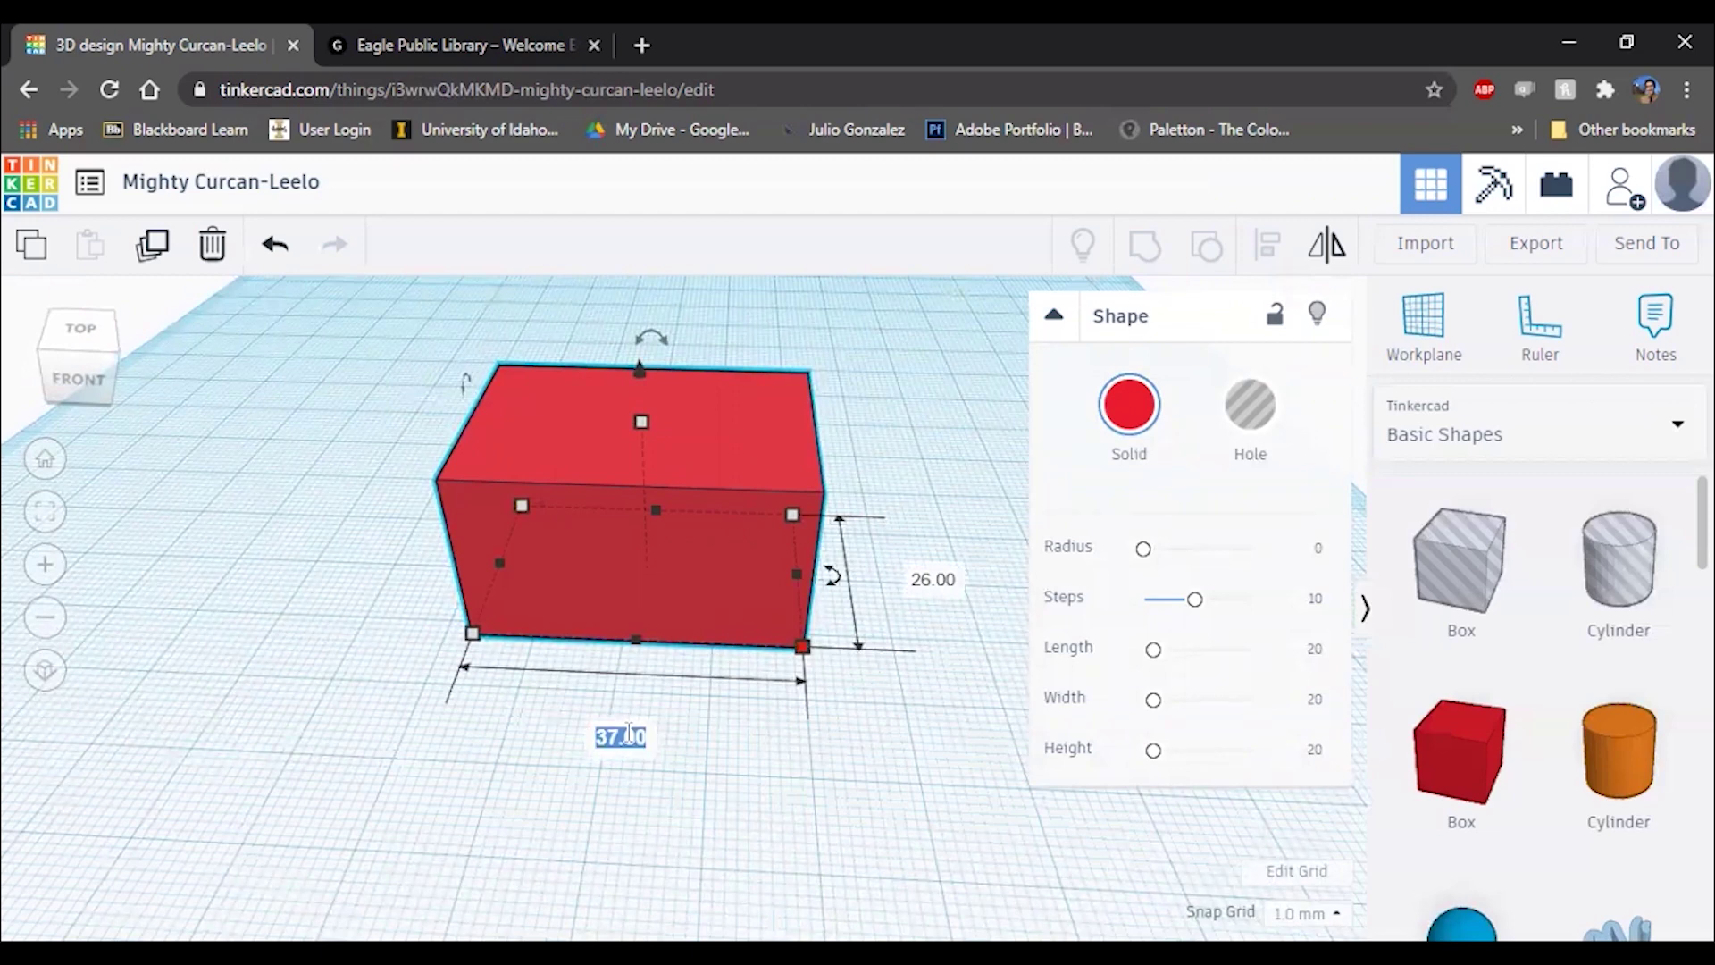
text(70)
key(Return)
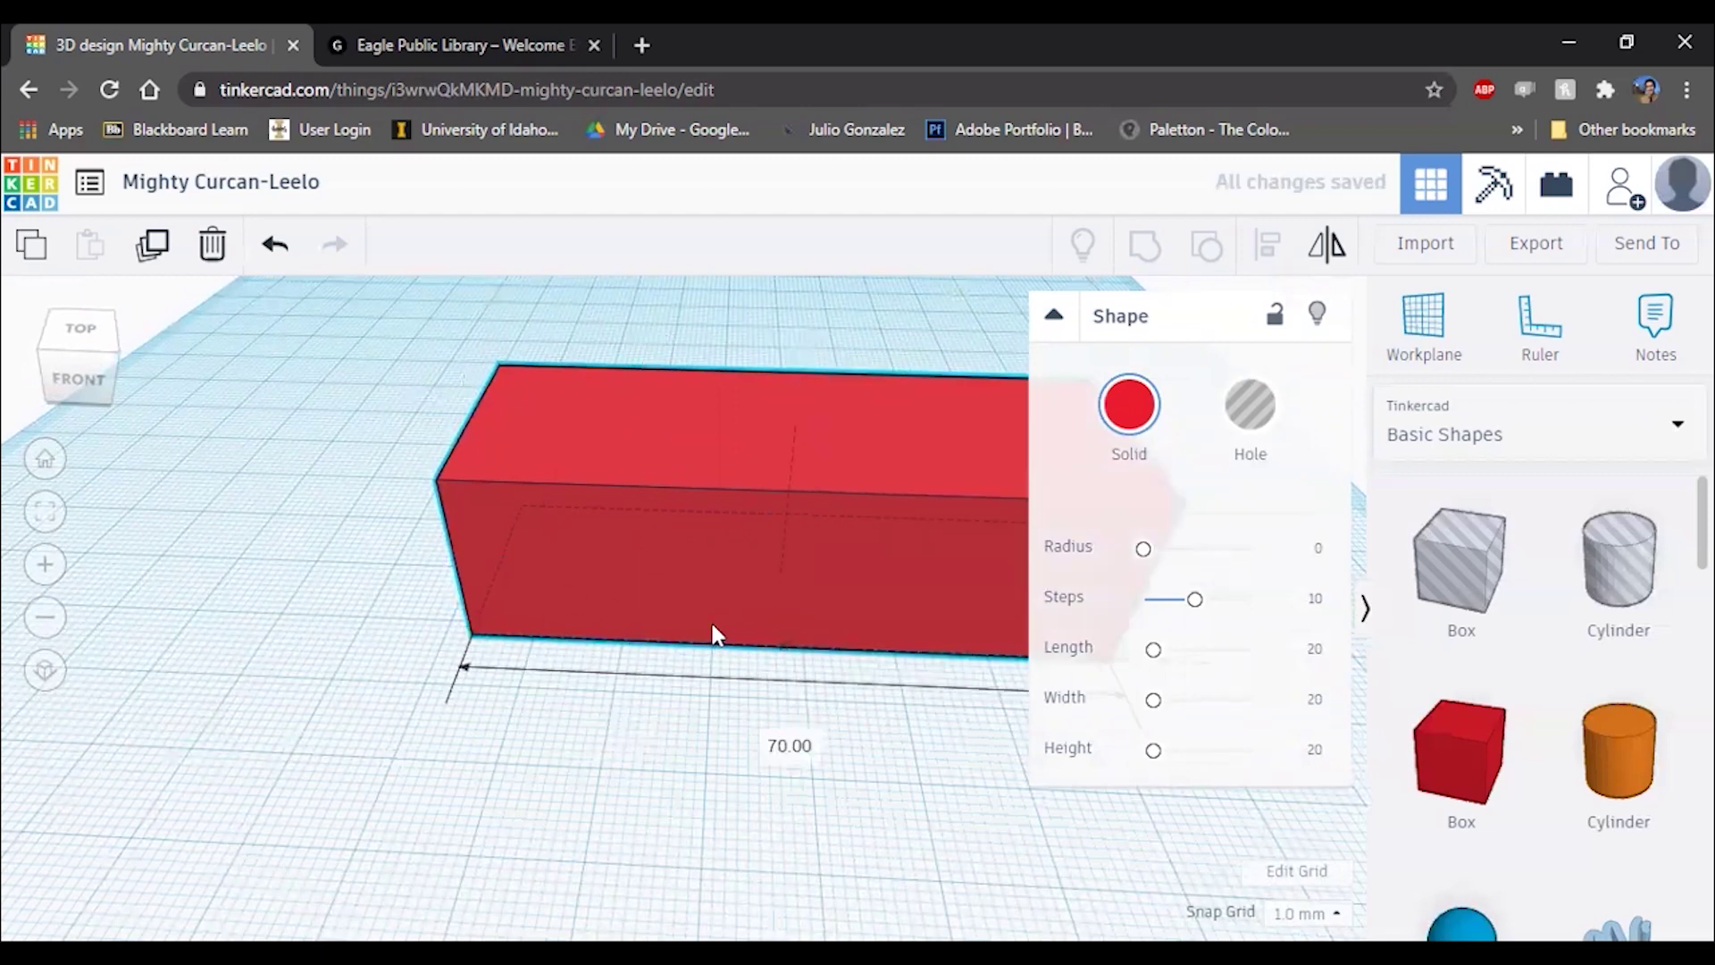
Step: Move the elongated box sideways across the workplane so it is clear of the shape settings
right_drag(710, 625, 721, 659)
drag(923, 652, 747, 673)
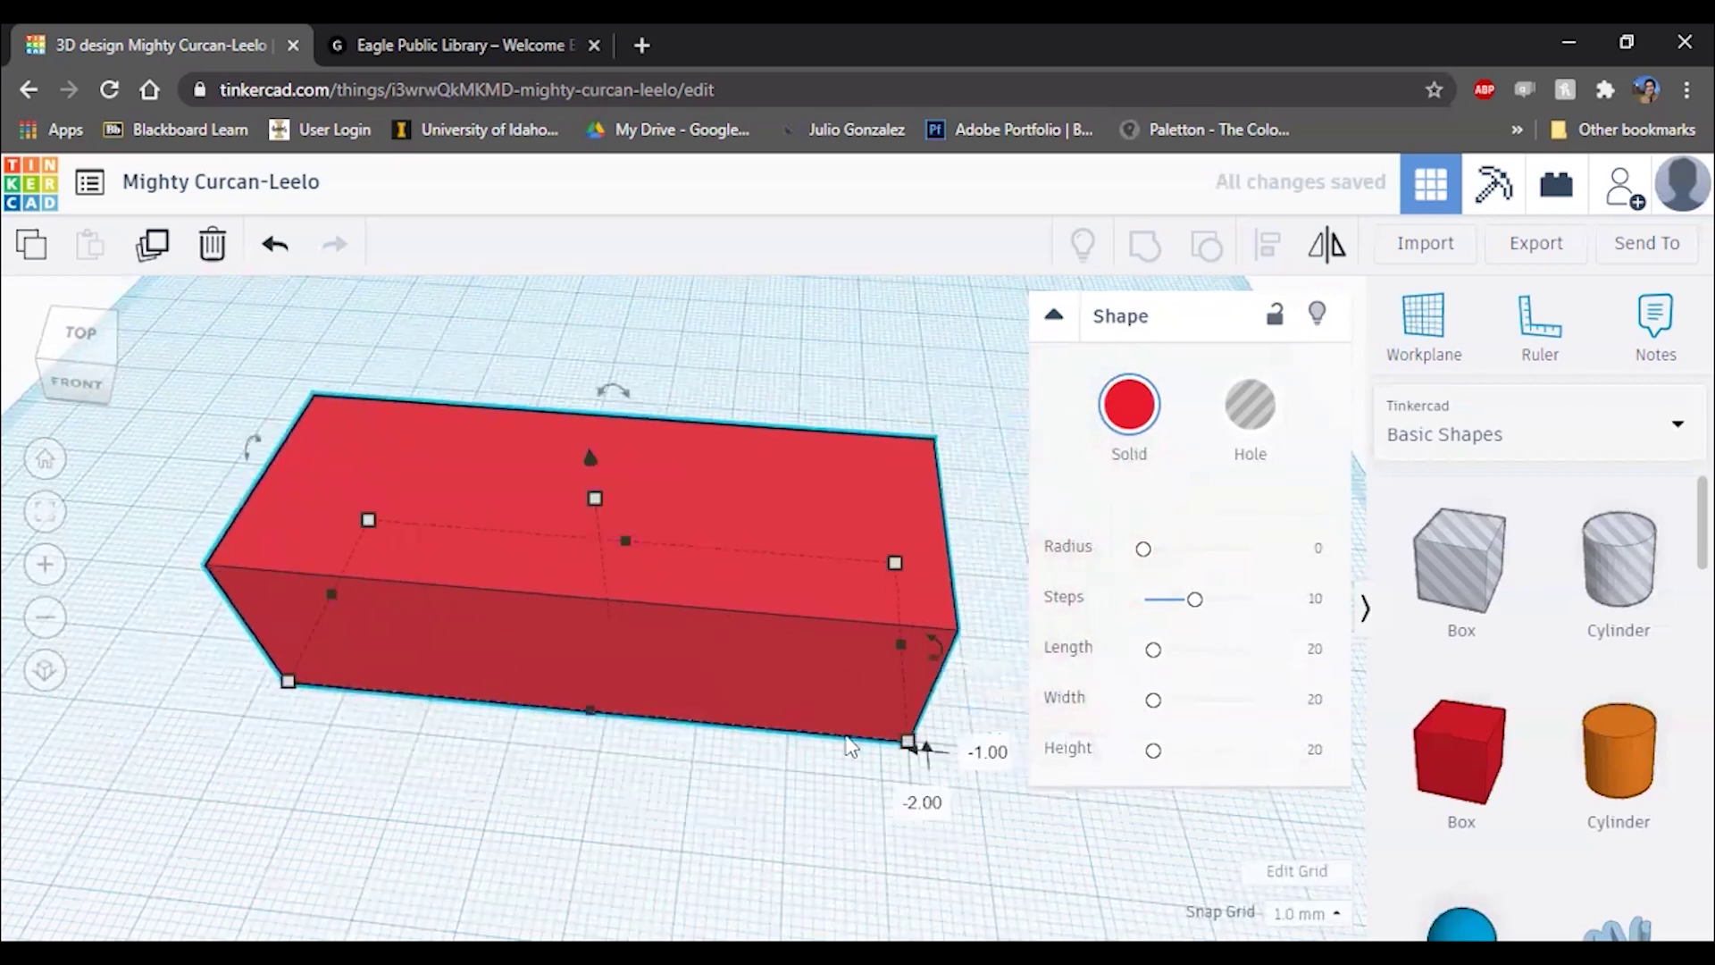
right_drag(847, 745, 797, 679)
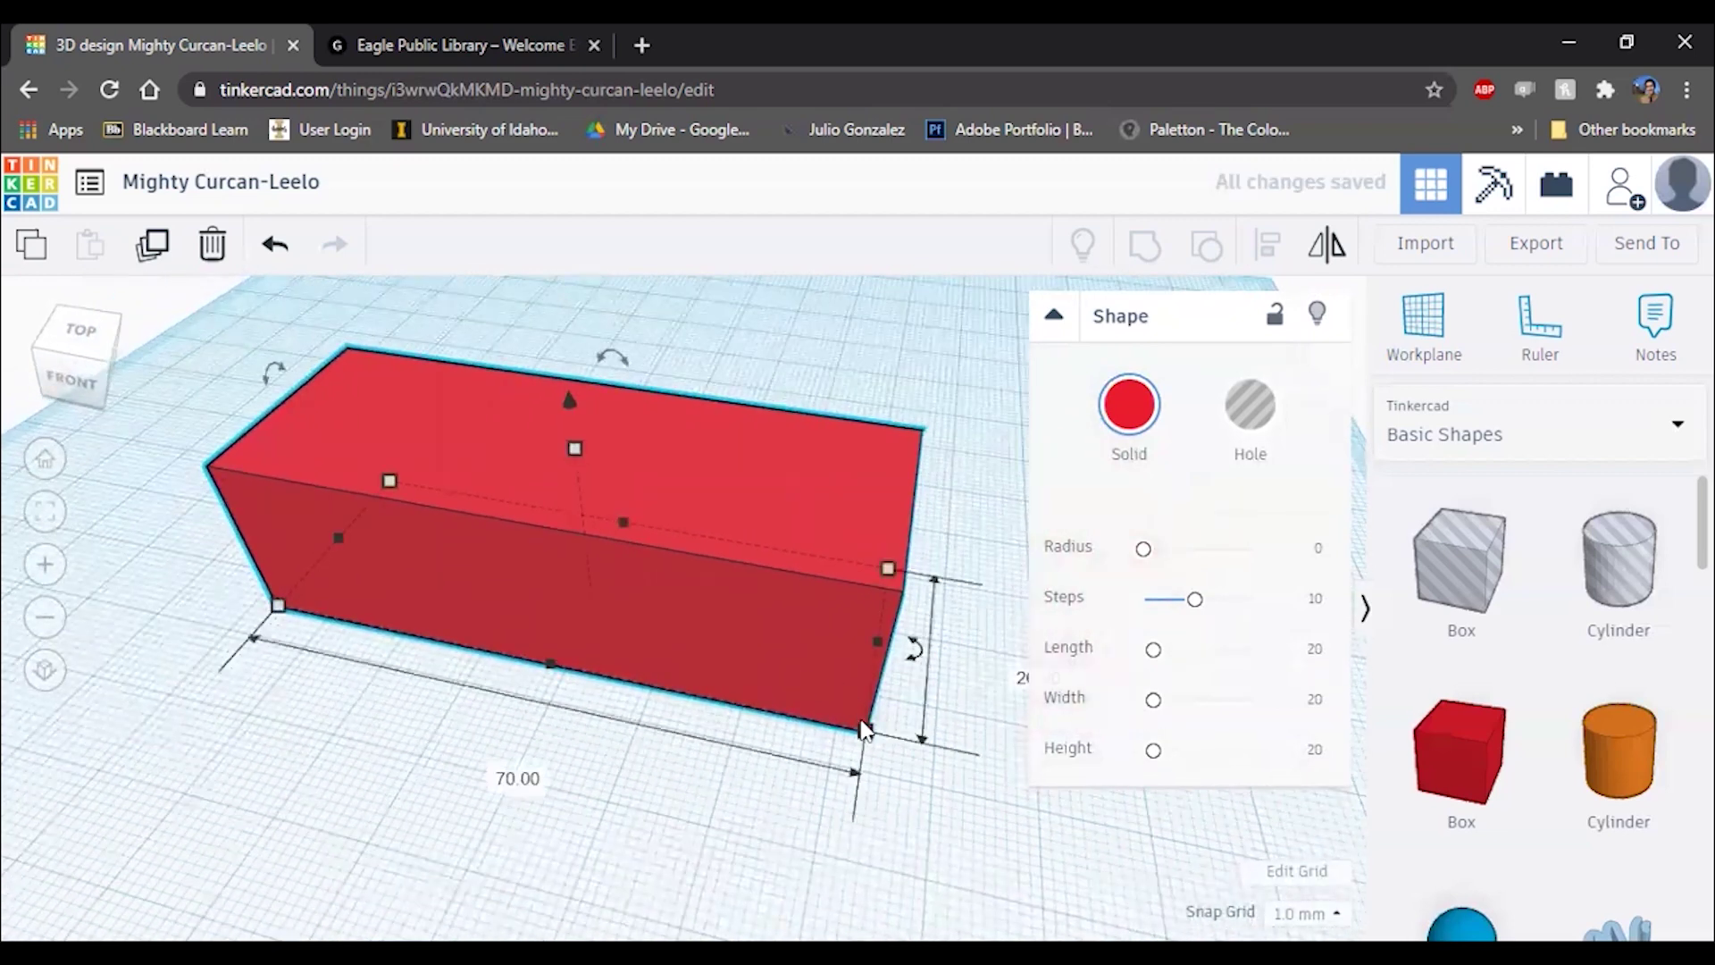
Step: Set the box's front-to-back base dimension to 40 mm
right_drag(901, 790, 774, 741)
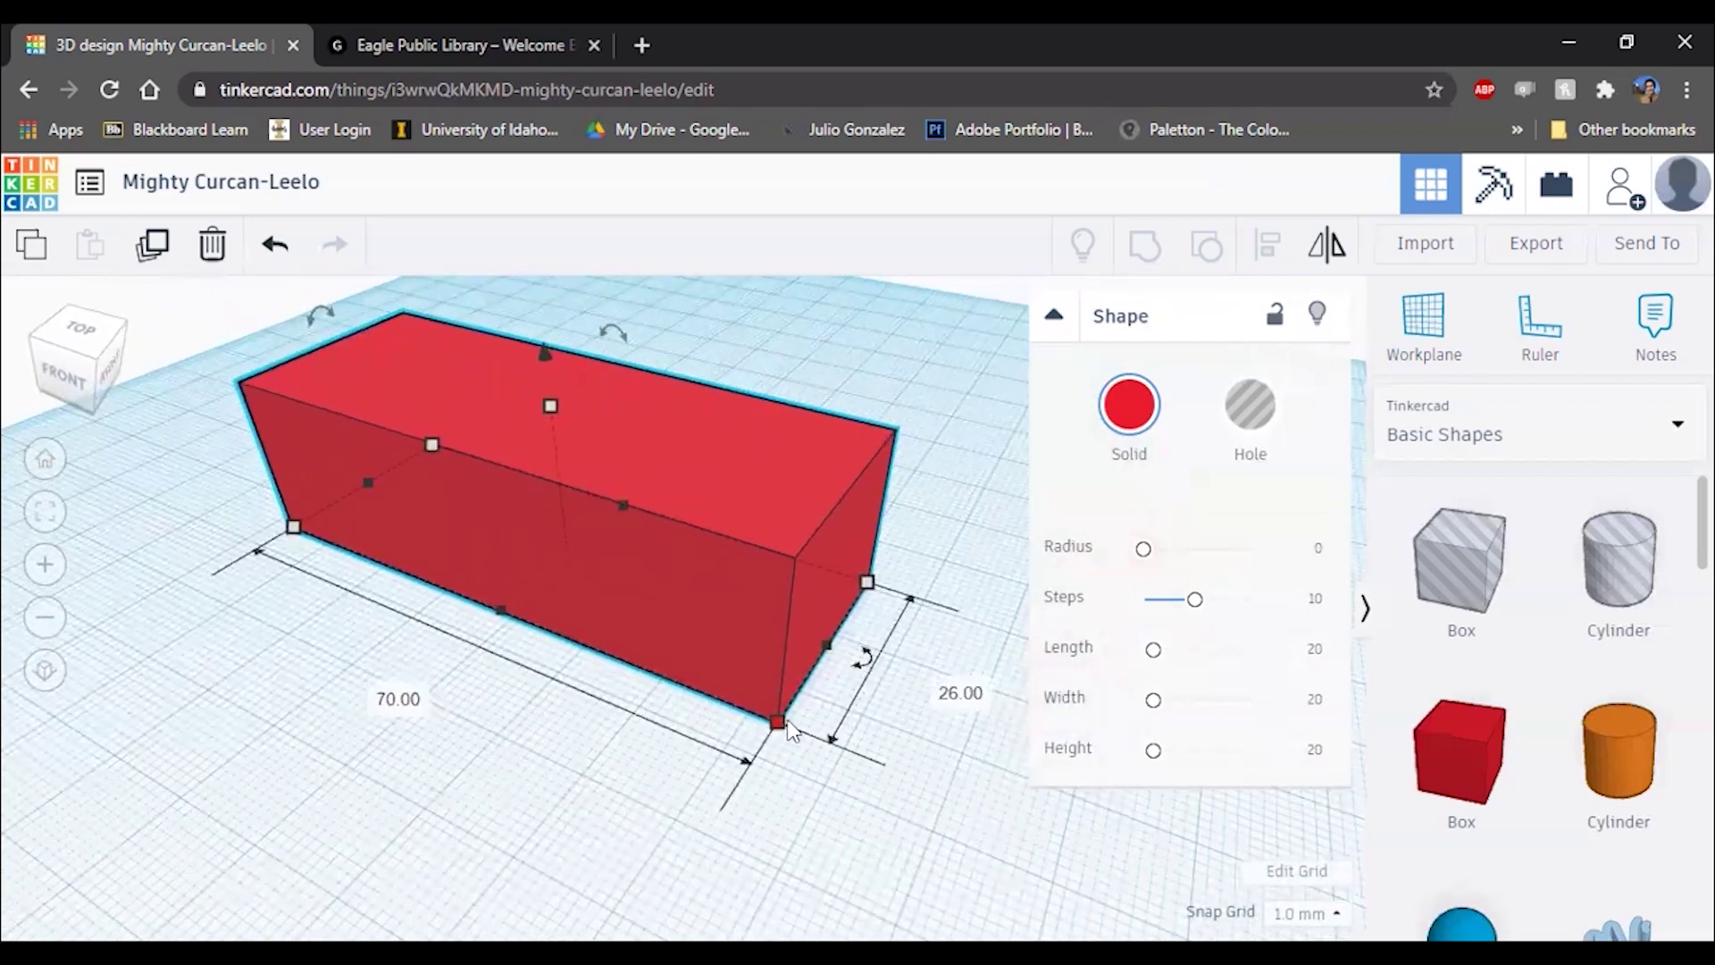
click(977, 693)
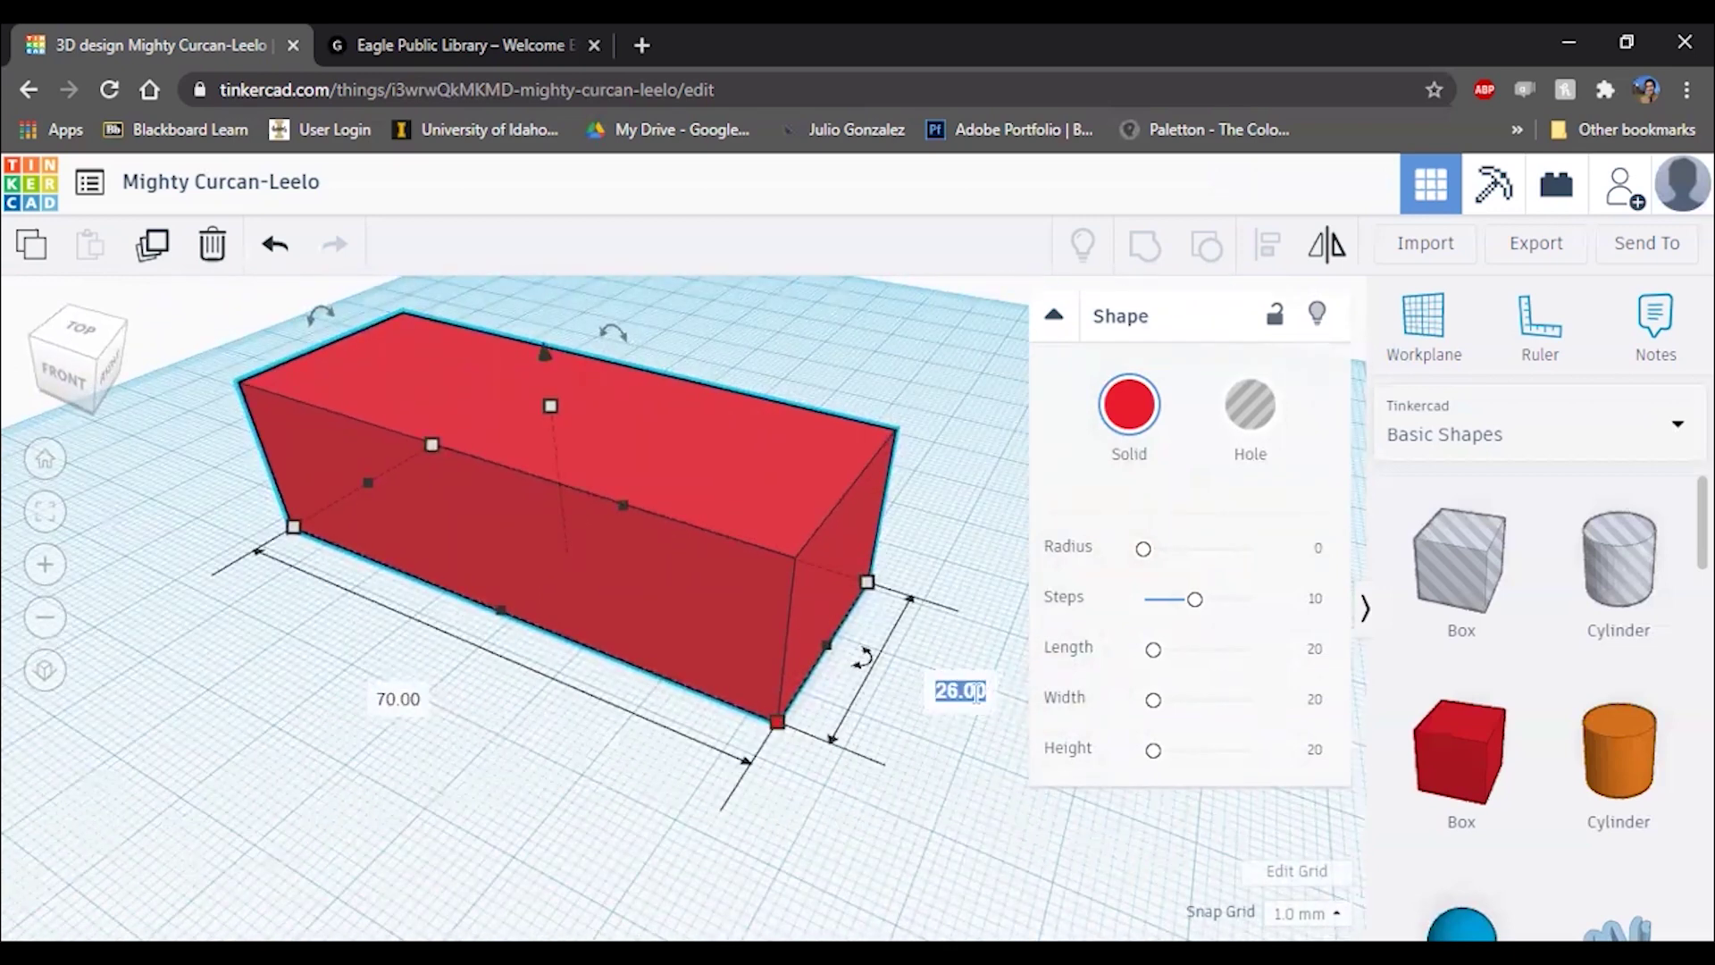
text(40)
key(Return)
Step: Set the box's front-to-back base dimension to 30 mm
right_drag(811, 686, 817, 700)
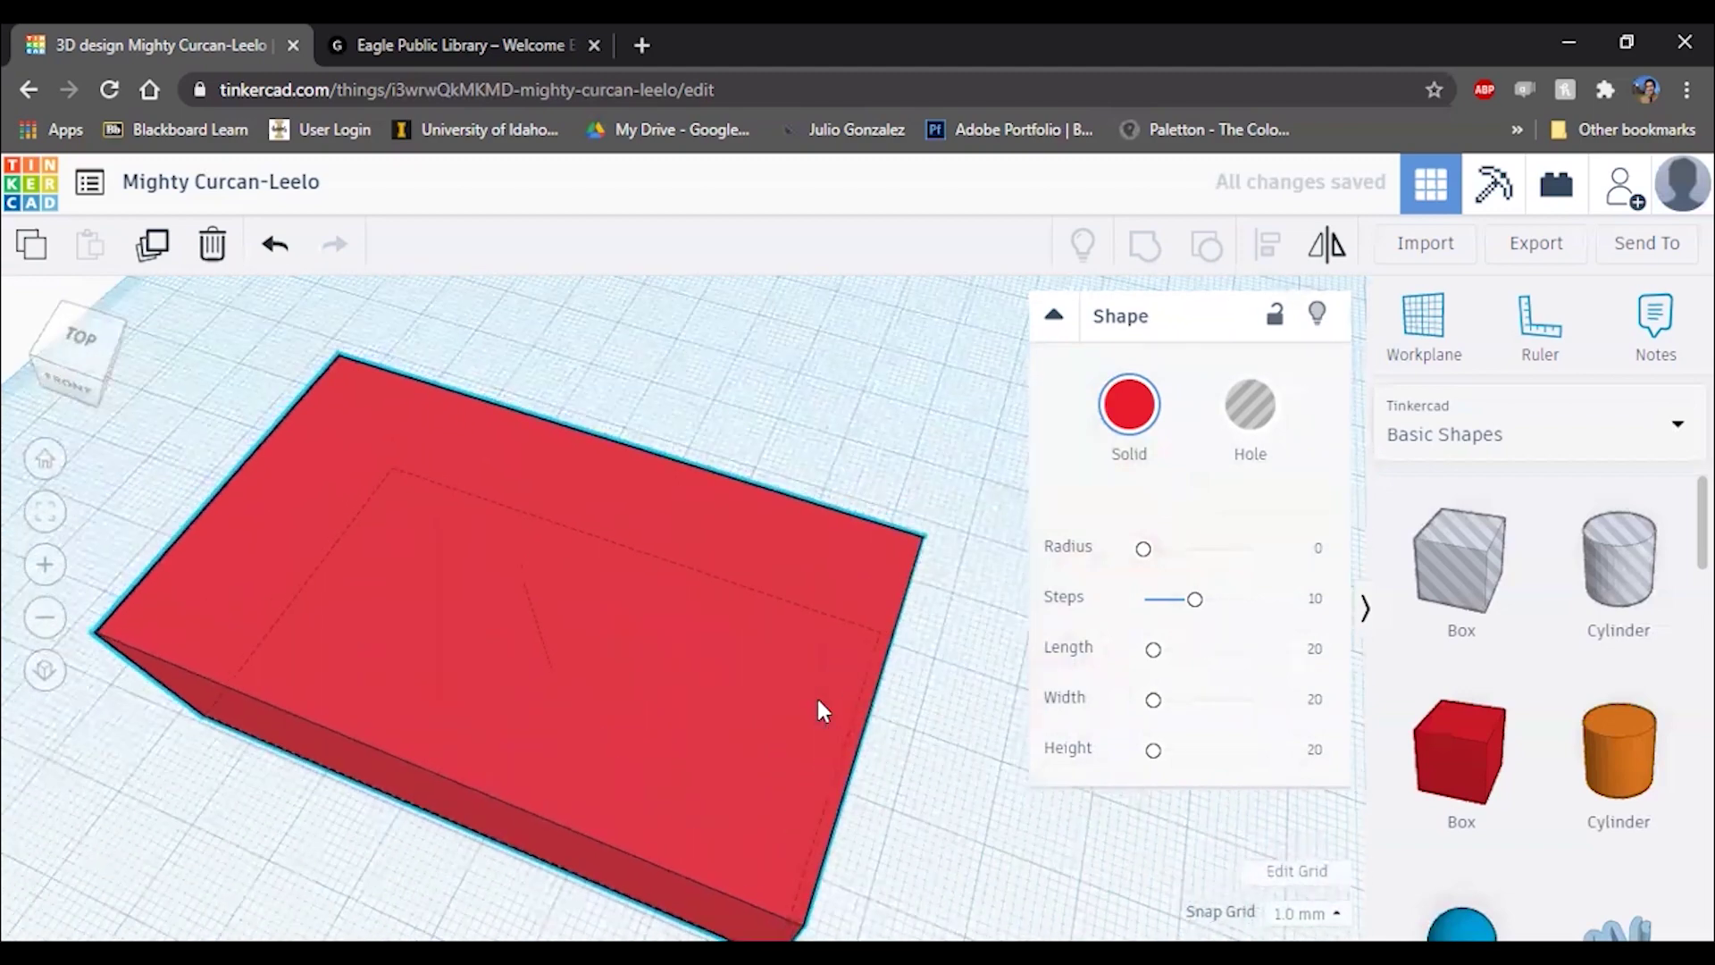
scroll(818, 700, down, 1)
scroll(820, 710, down, 2)
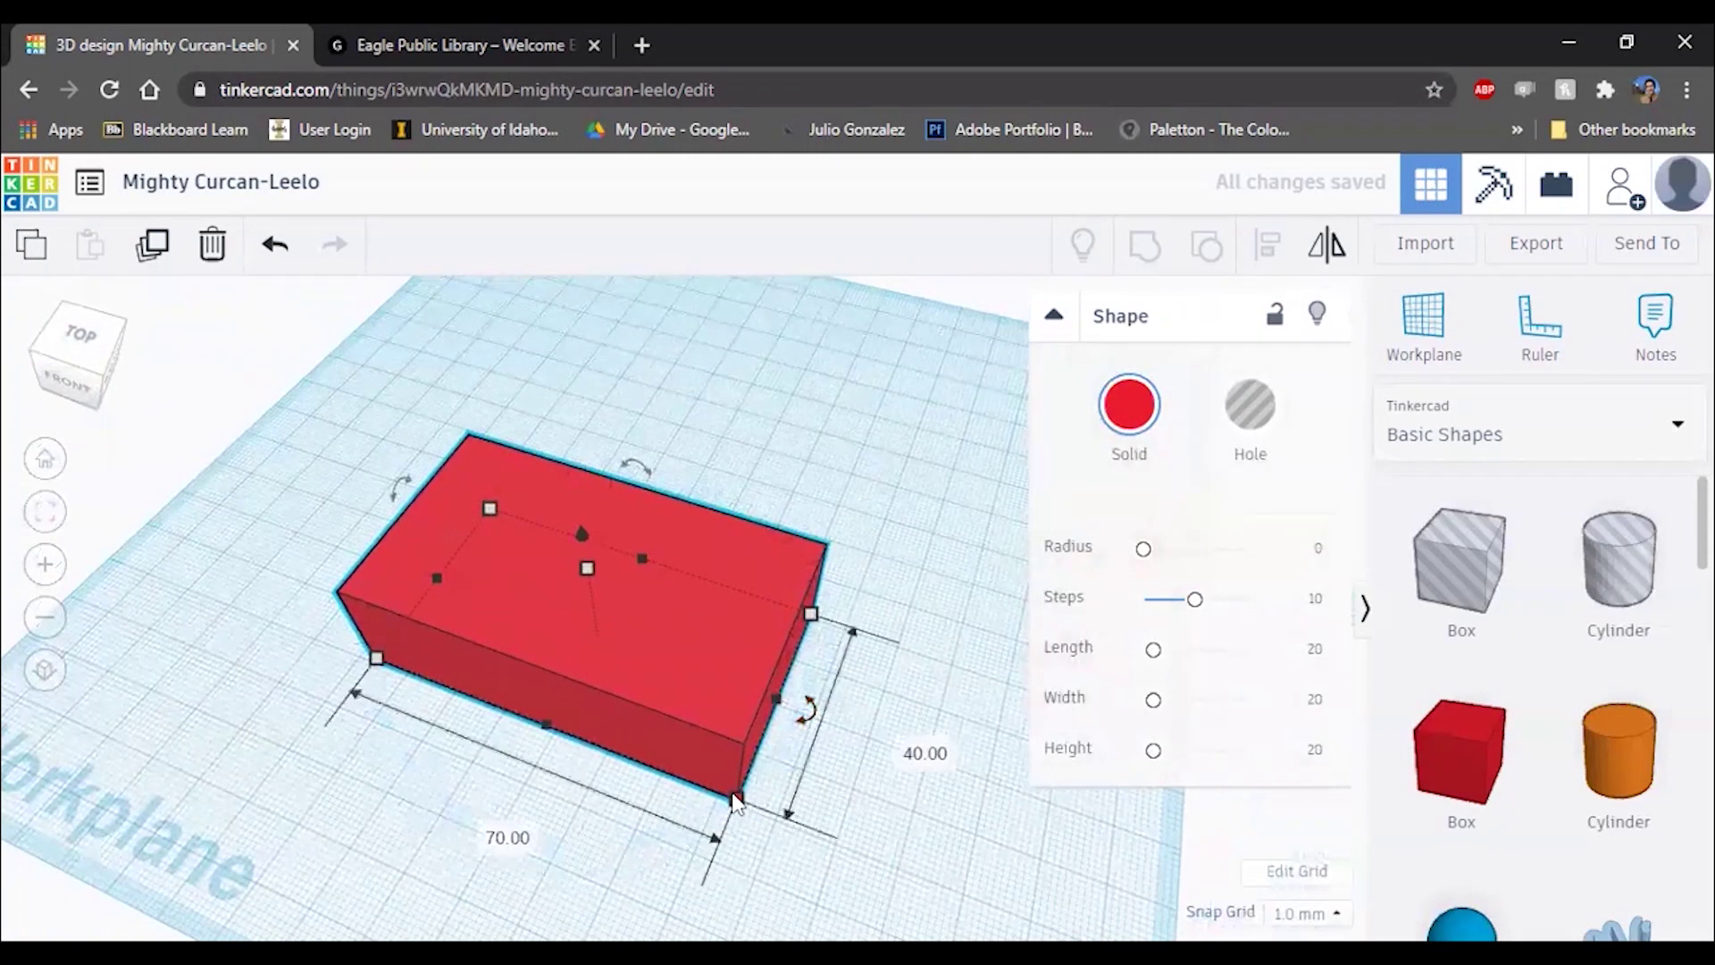
click(903, 748)
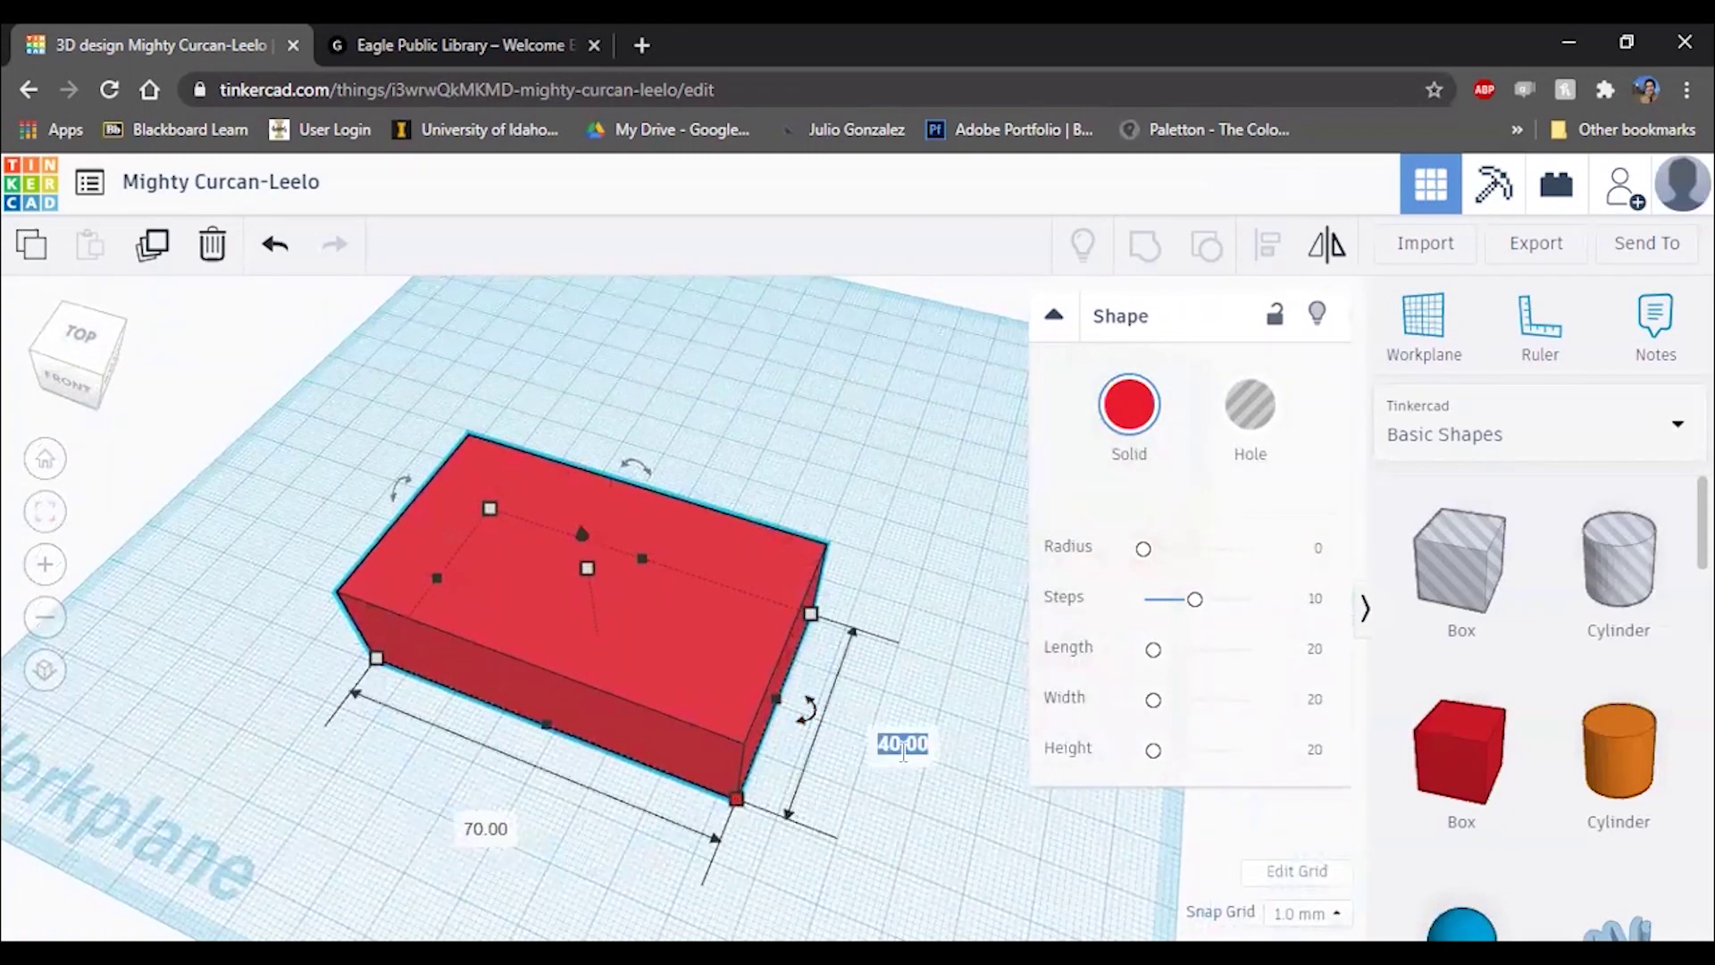
text(30)
key(Return)
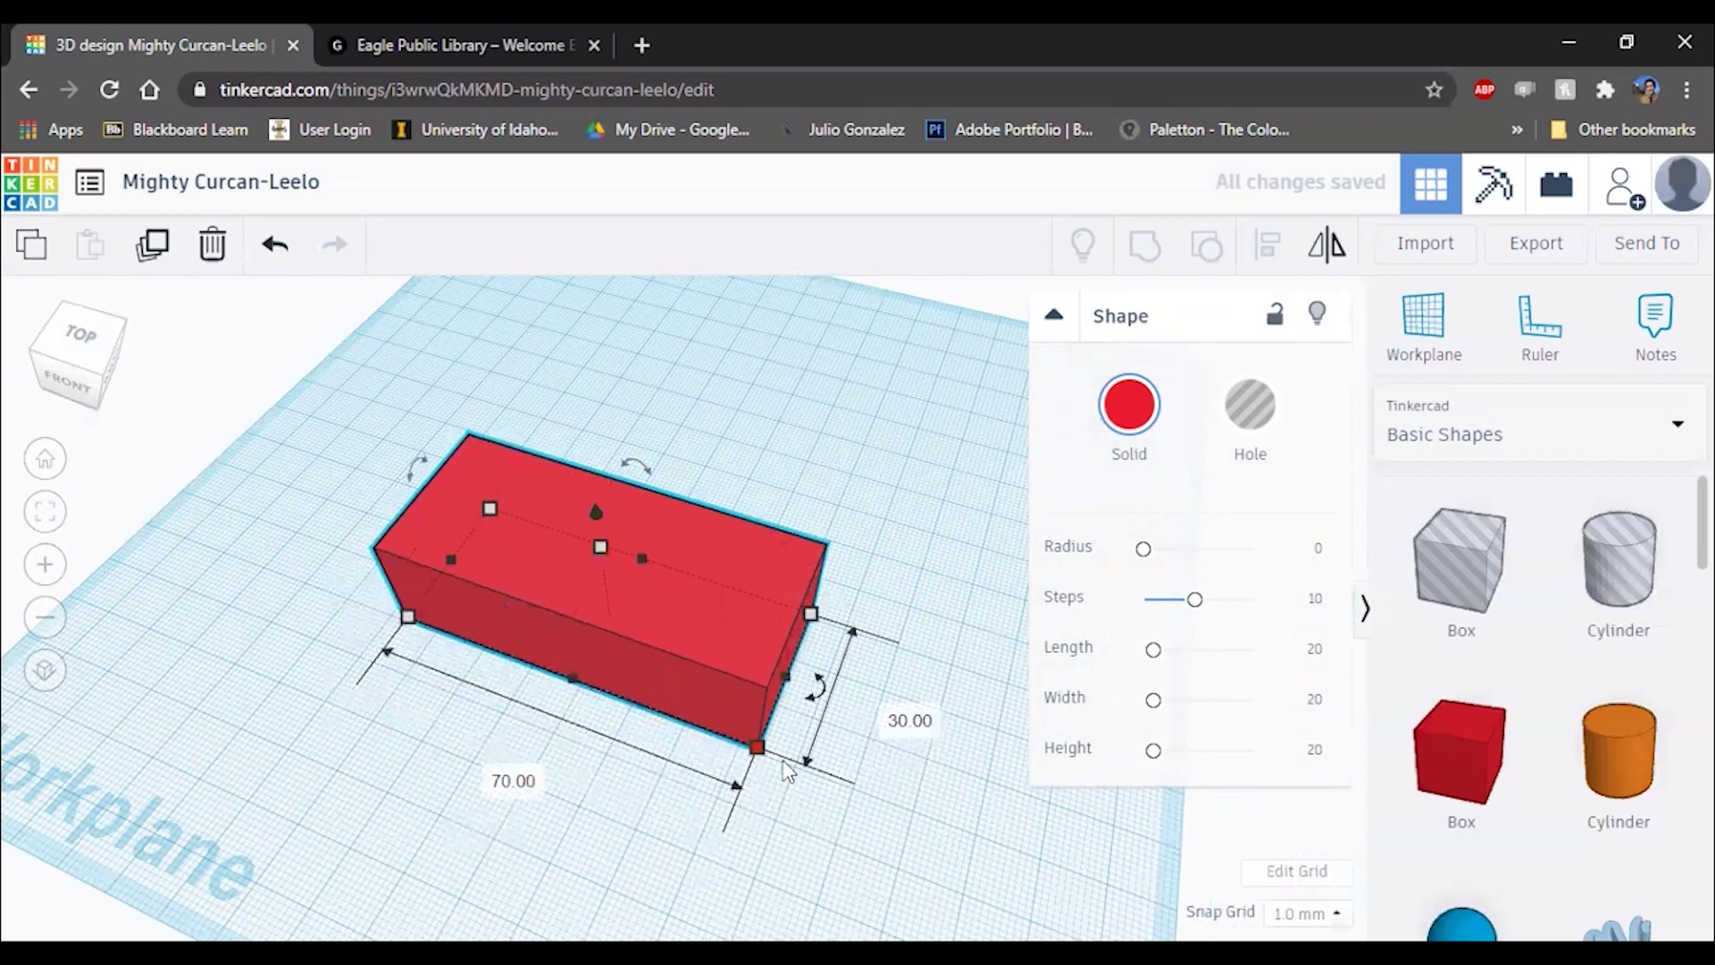
Step: Inspect the box's height and base dimensions through its handles, from front and angled views
right_drag(528, 740, 624, 524)
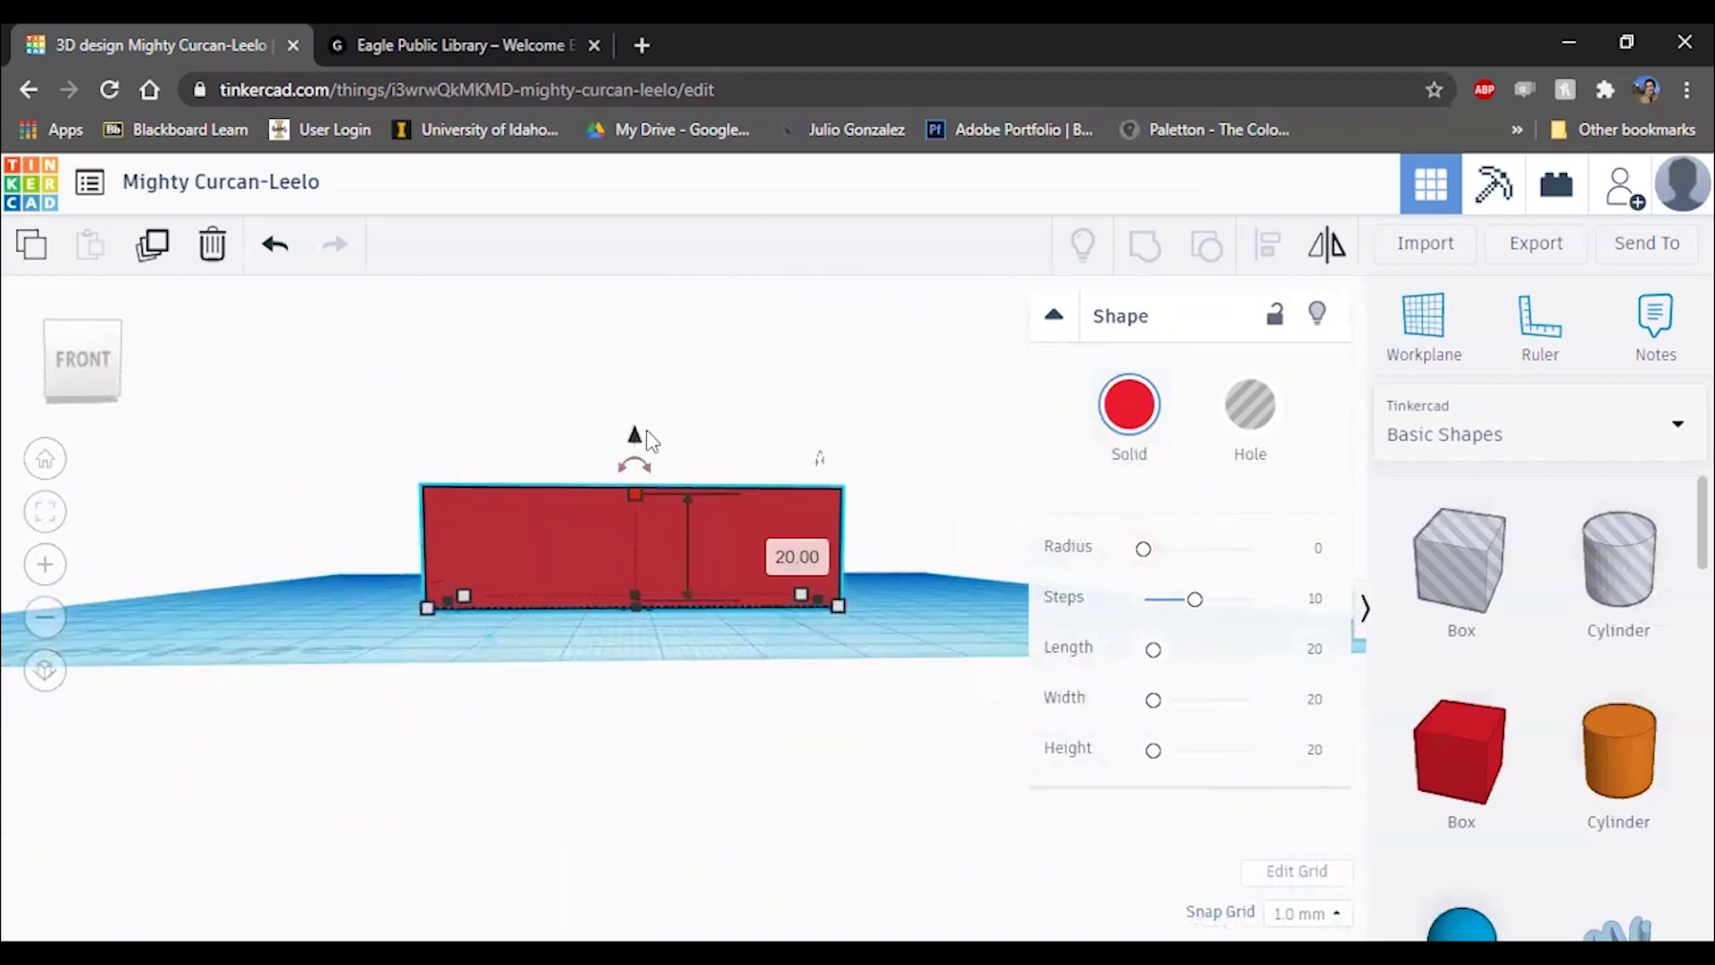
right_drag(855, 487, 708, 561)
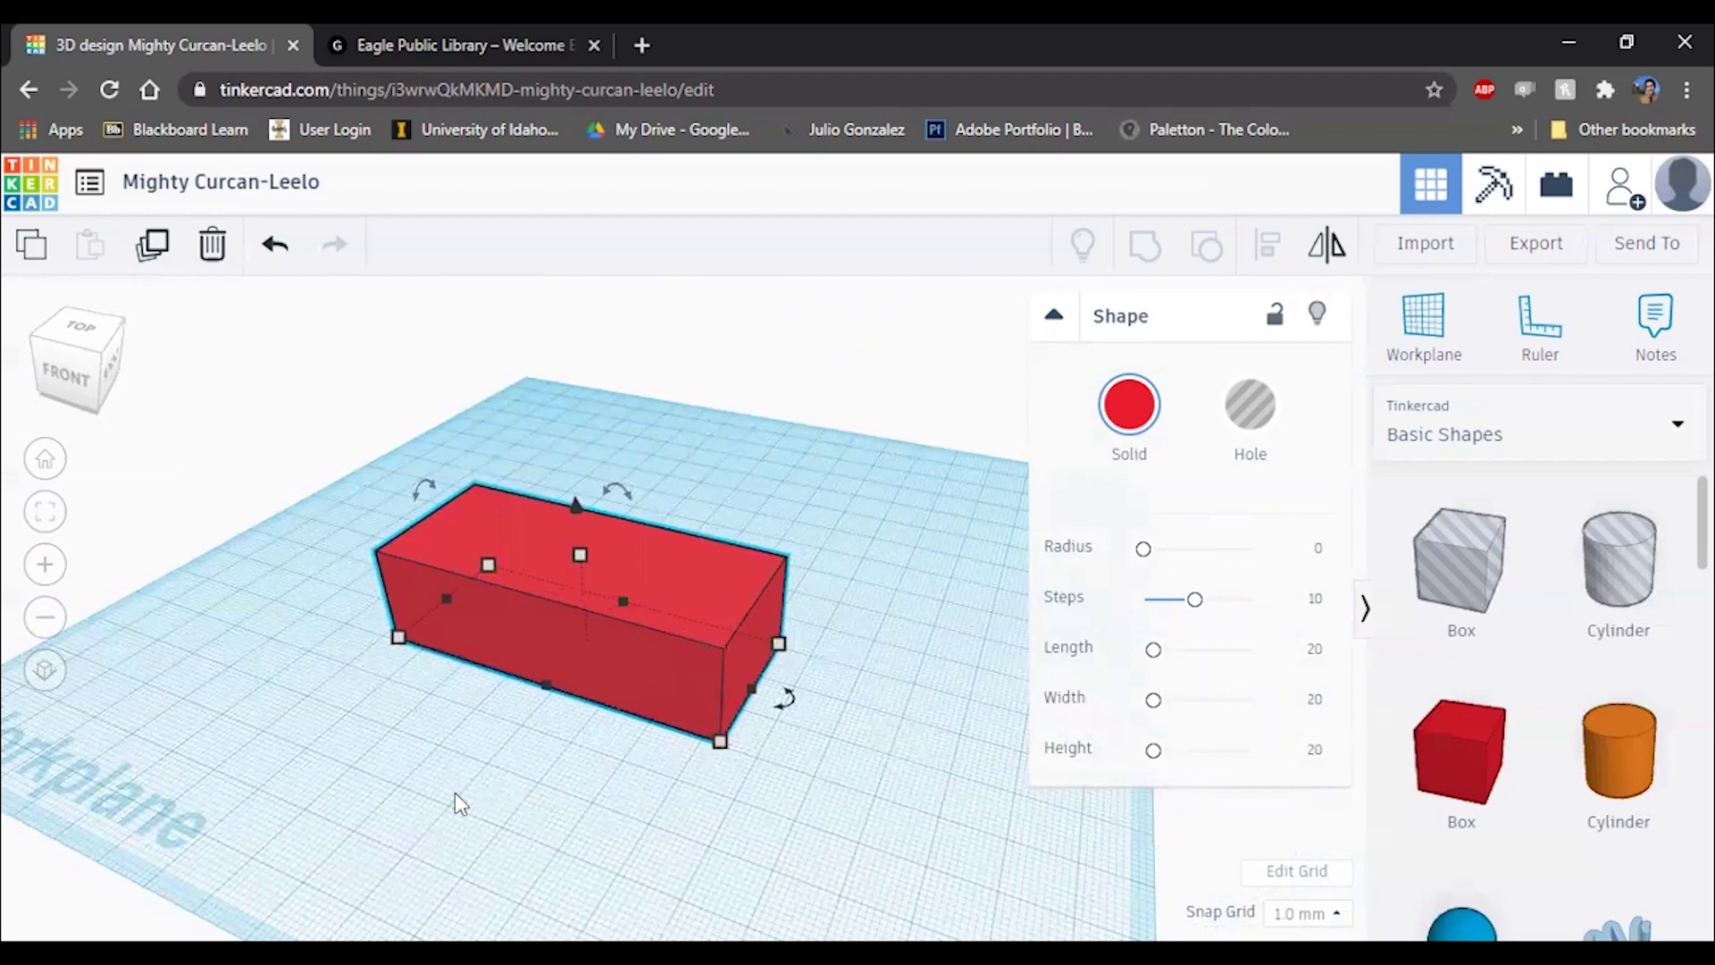
right_drag(473, 801, 555, 736)
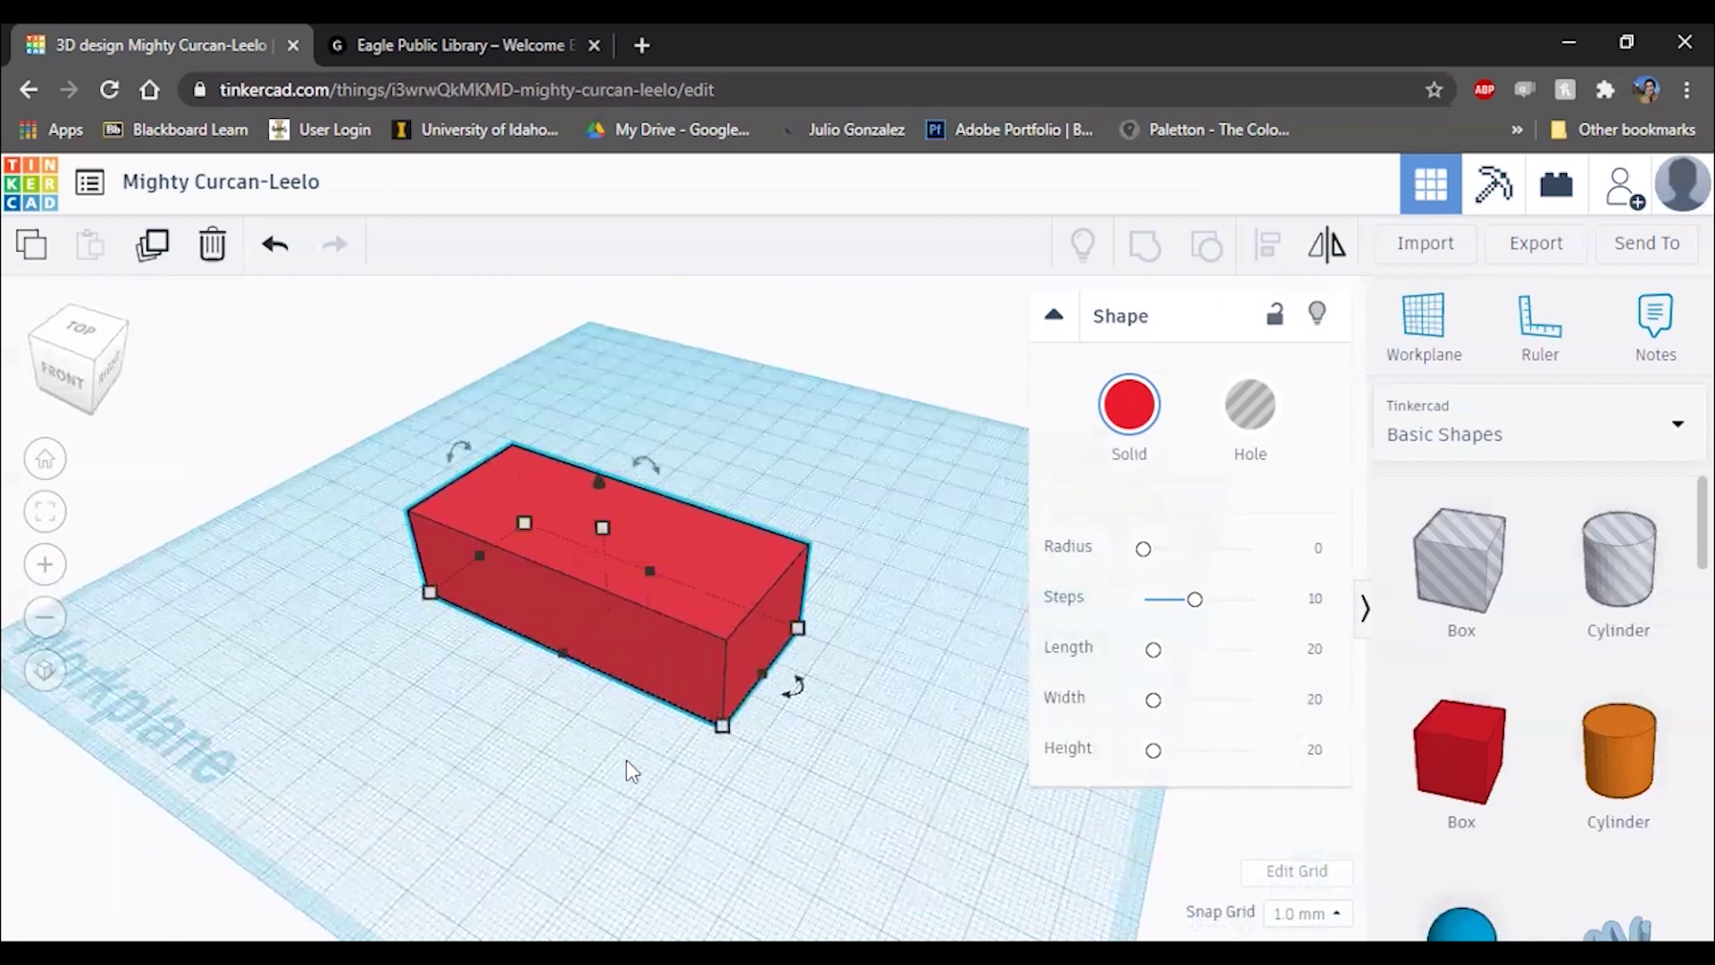
mouse_move(723, 726)
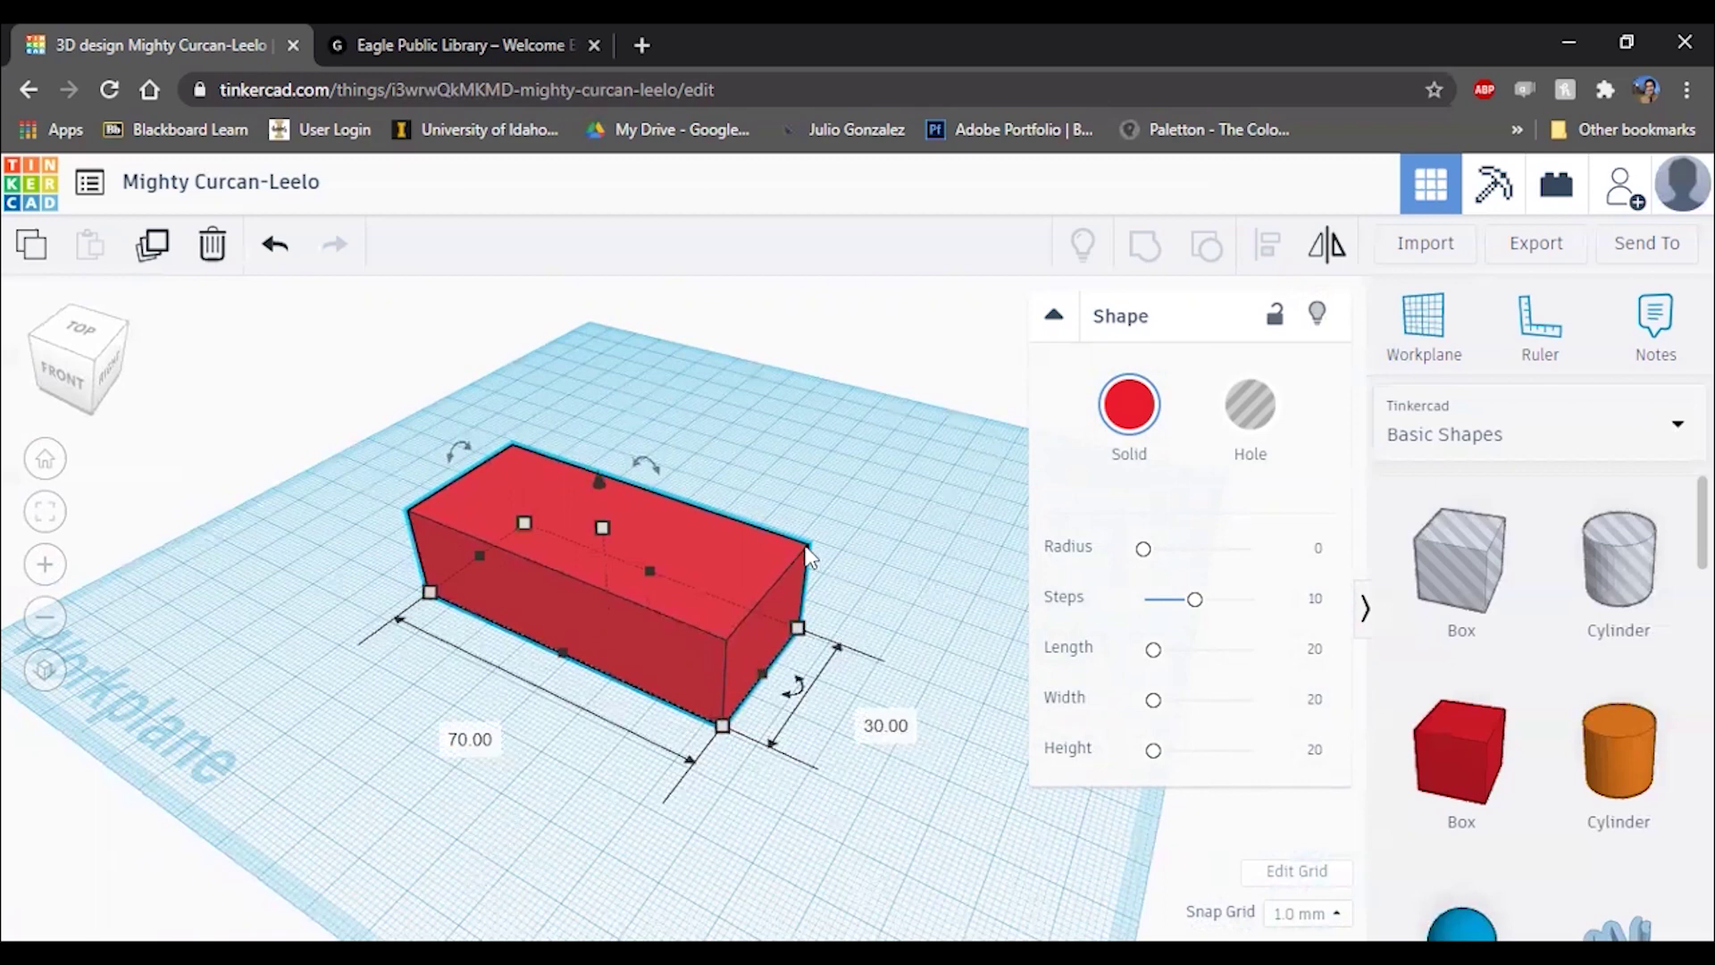
right_drag(562, 753, 655, 547)
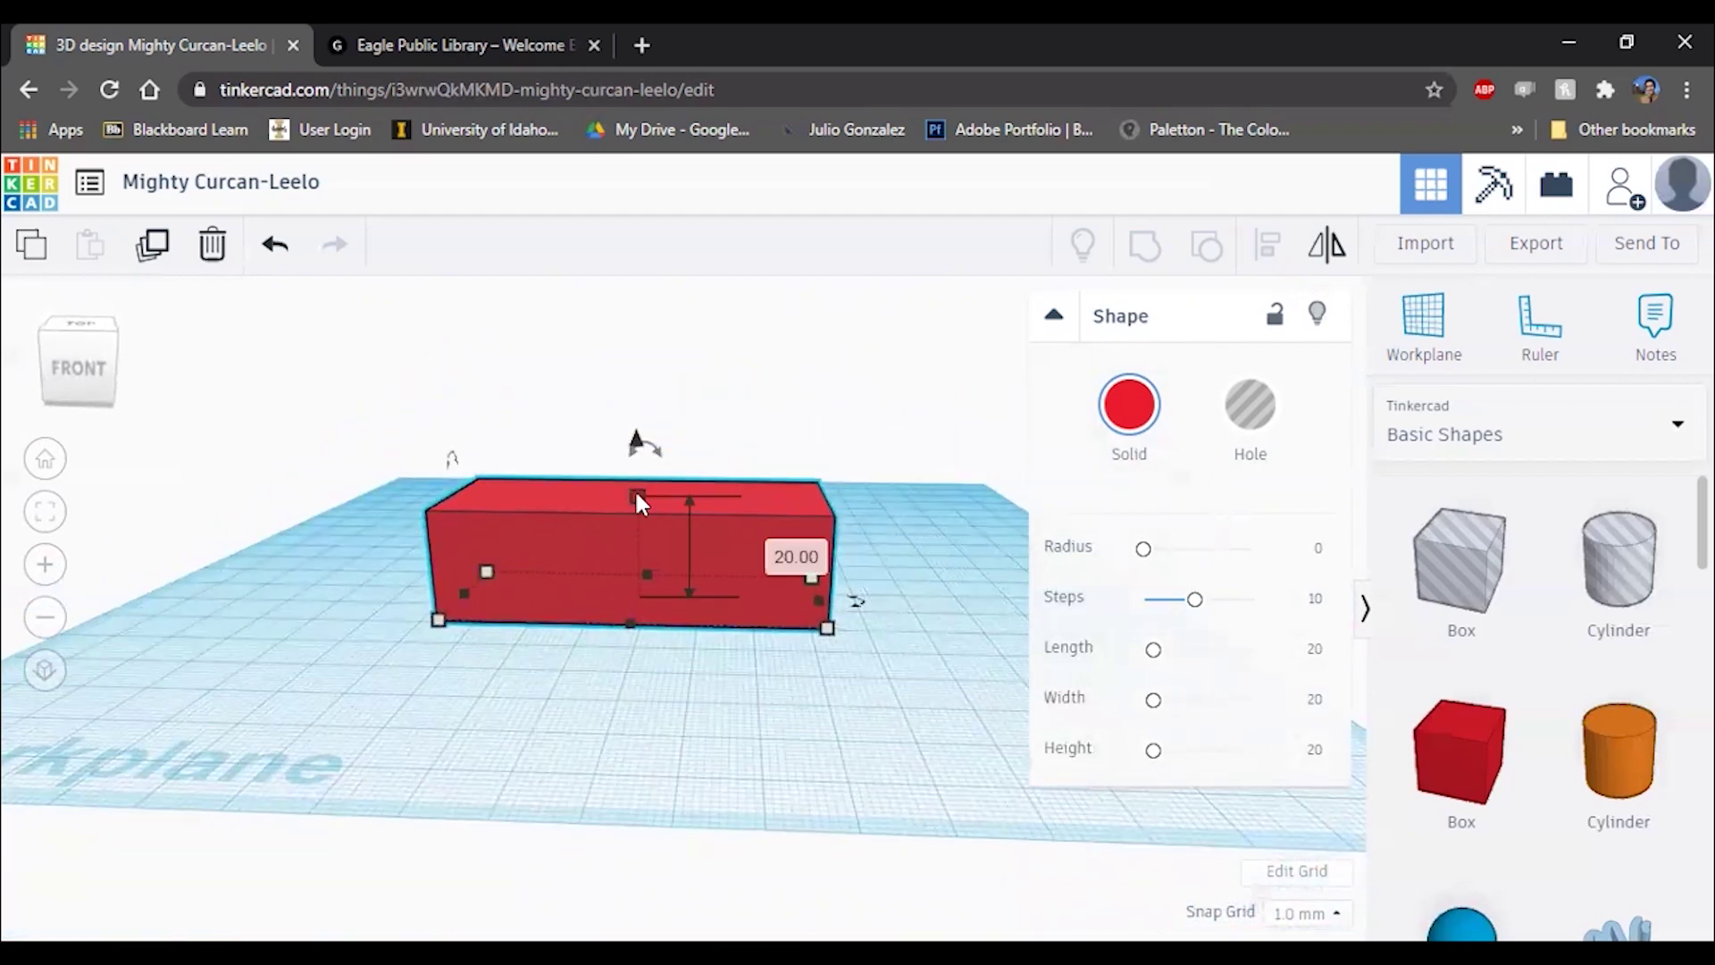
right_drag(651, 536, 670, 496)
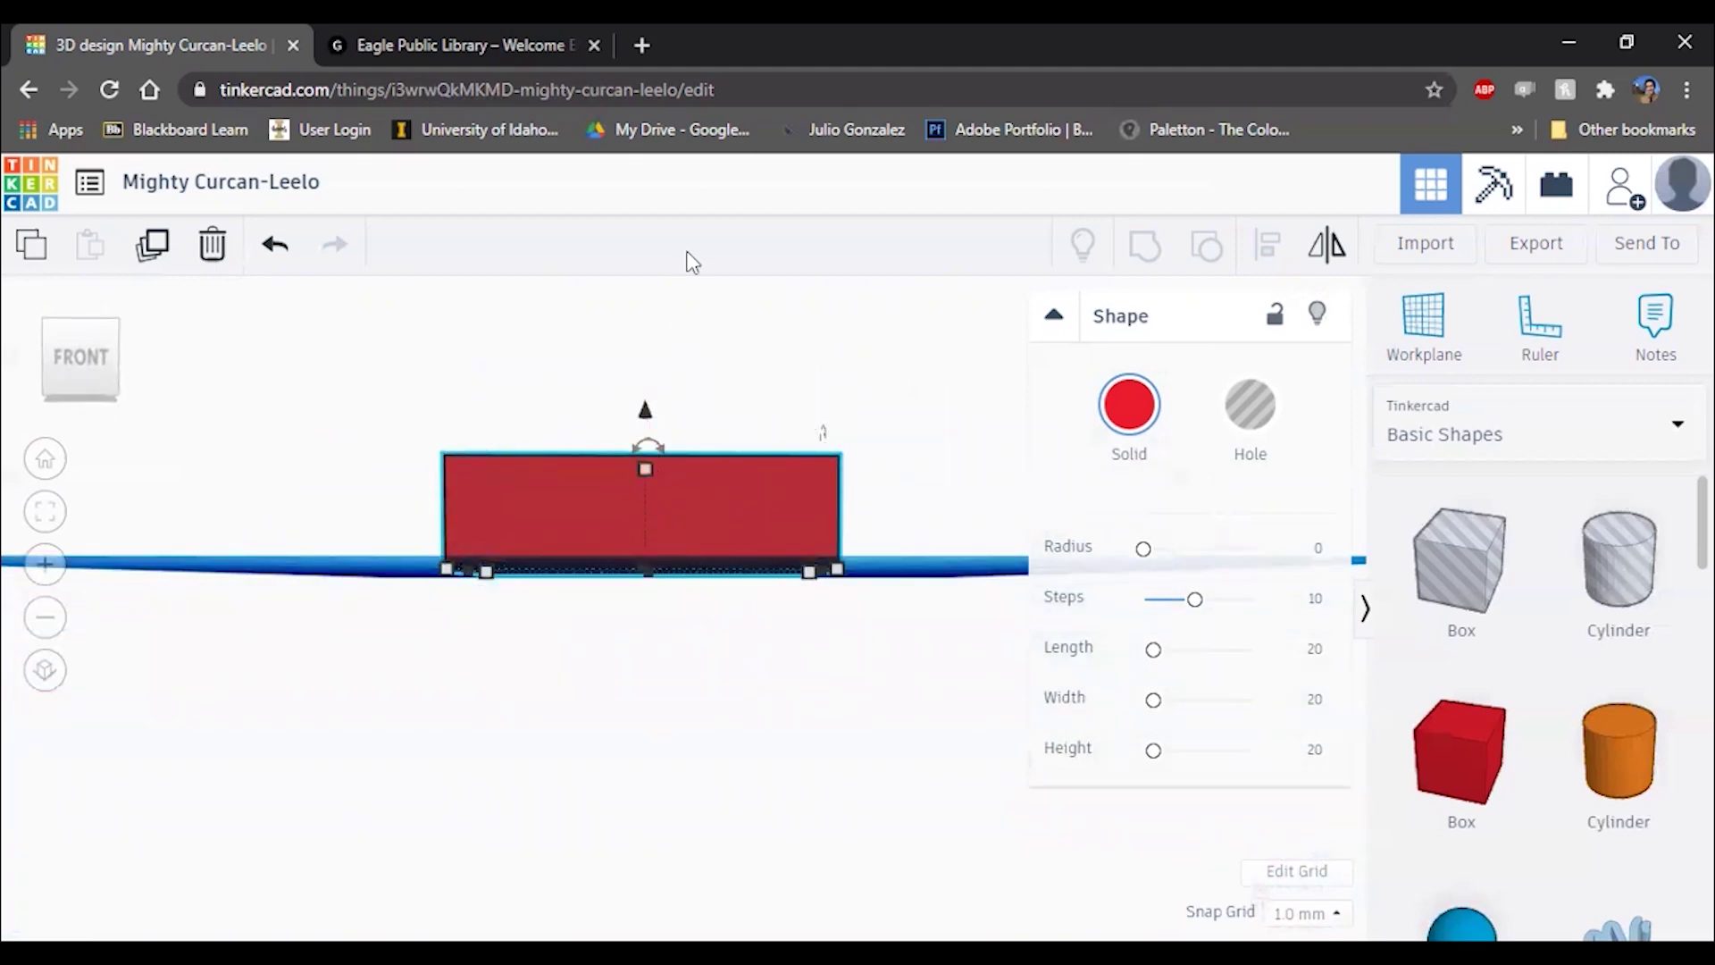
right_drag(737, 563, 598, 504)
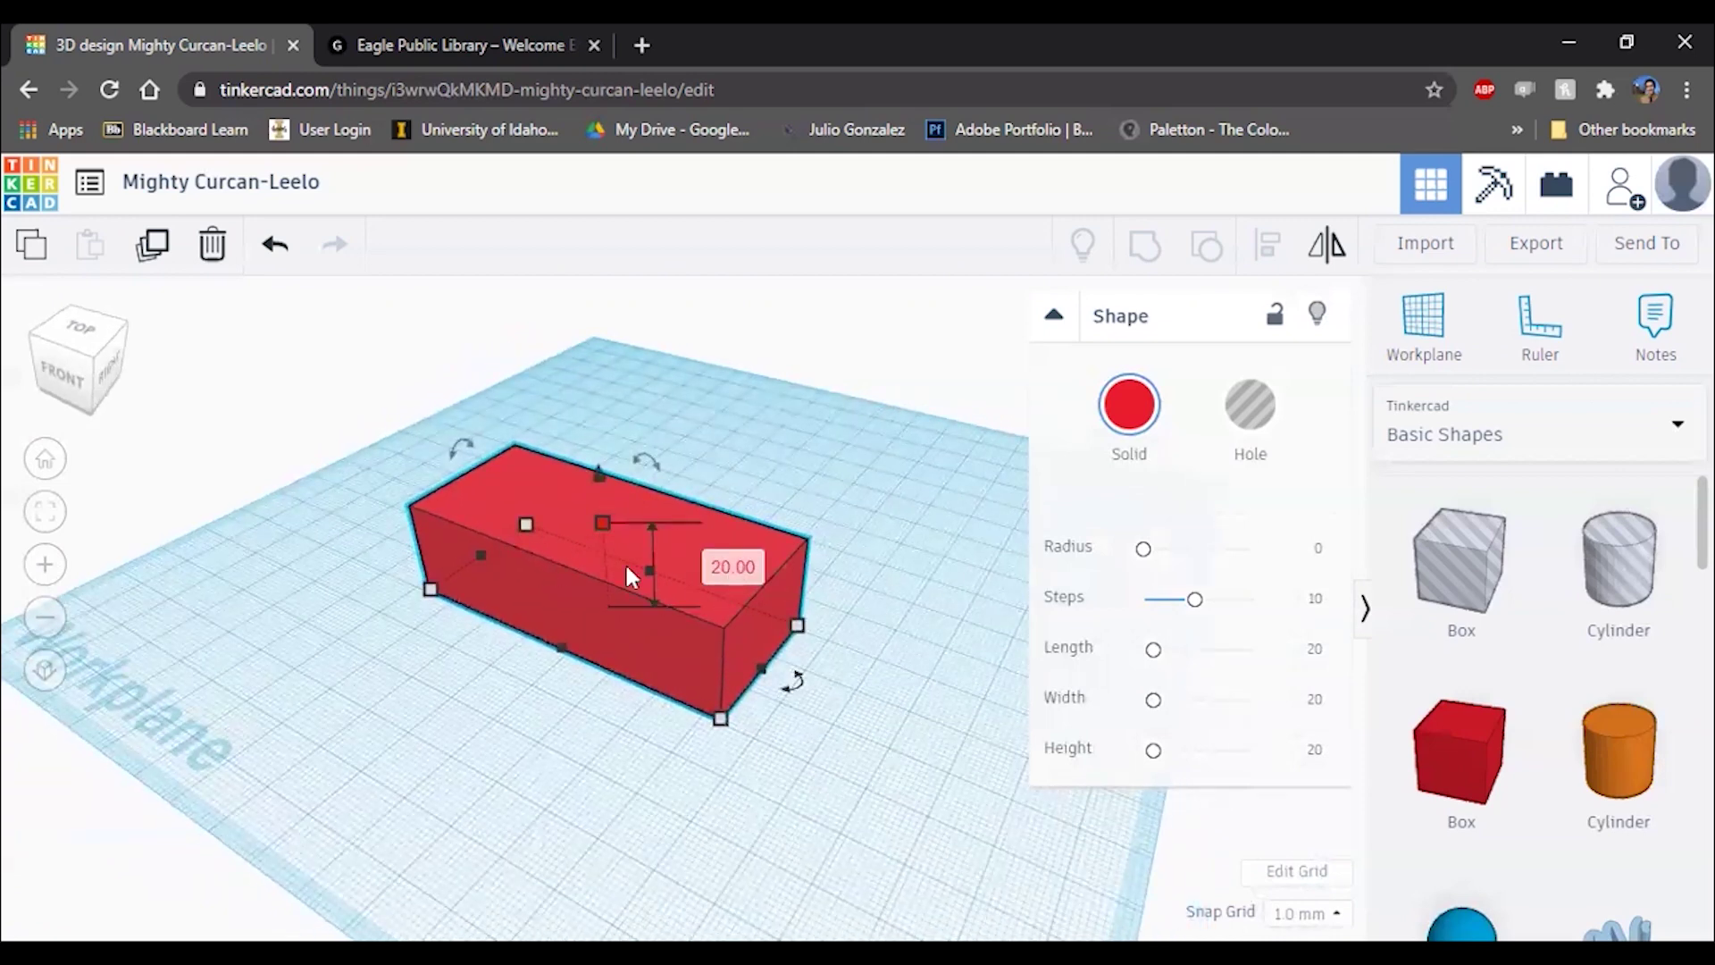
right_drag(624, 561, 491, 609)
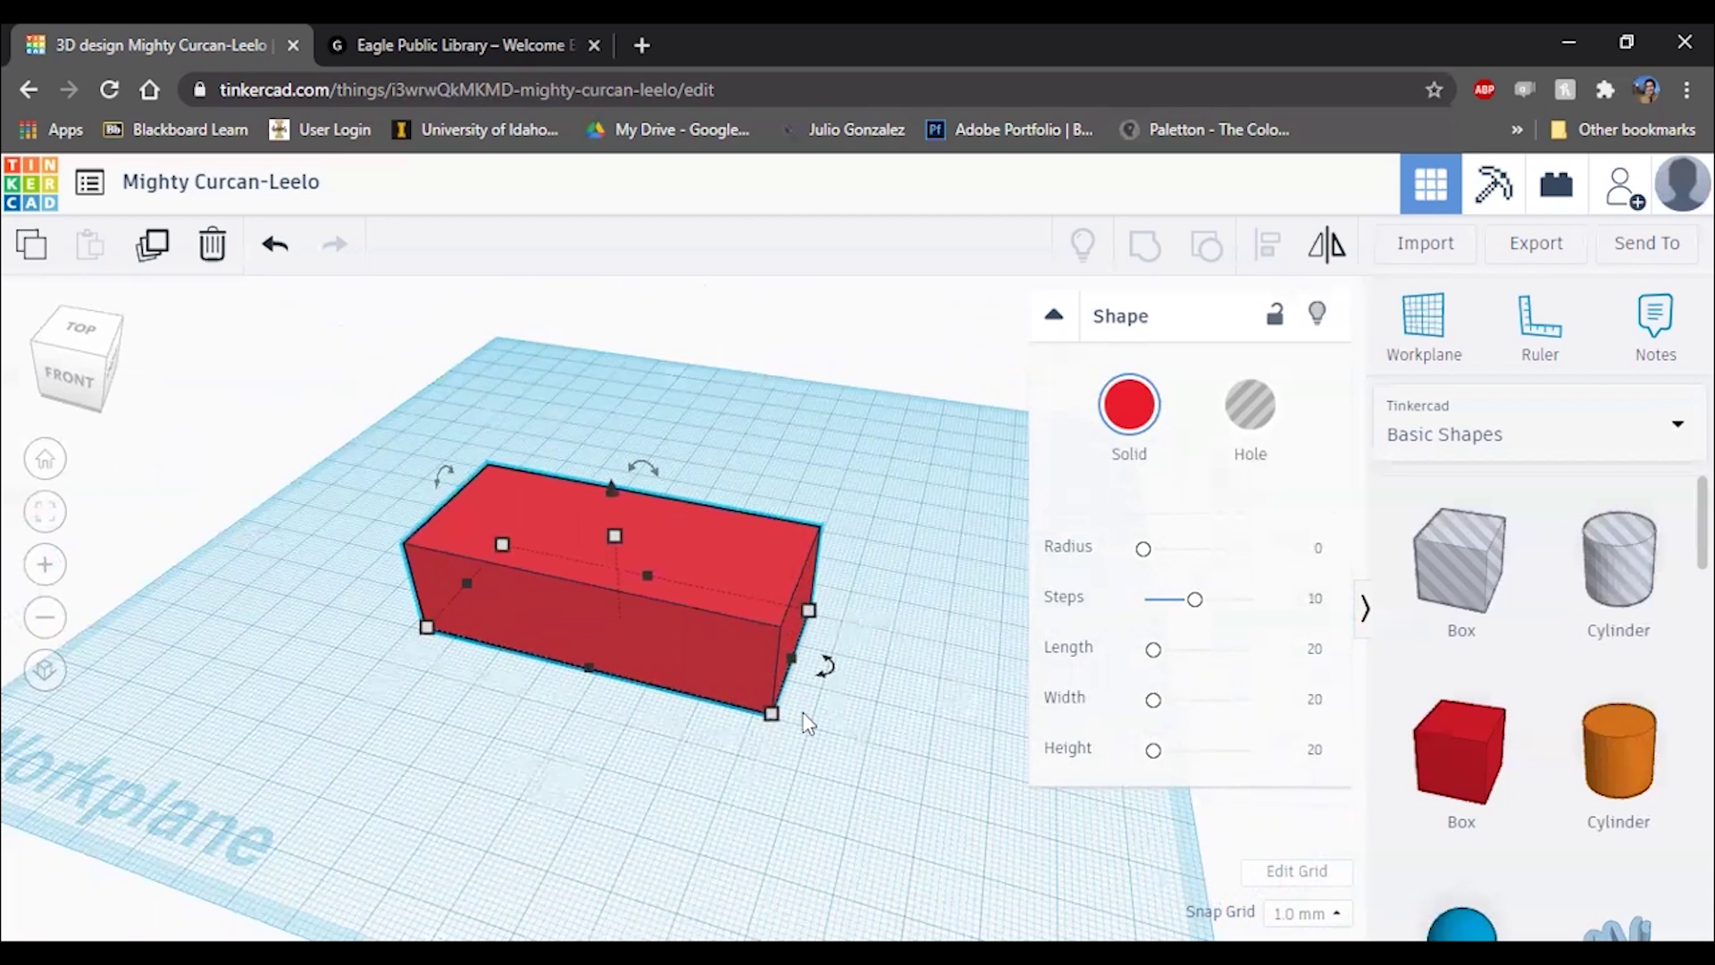
mouse_move(774, 714)
right_drag(847, 691, 891, 702)
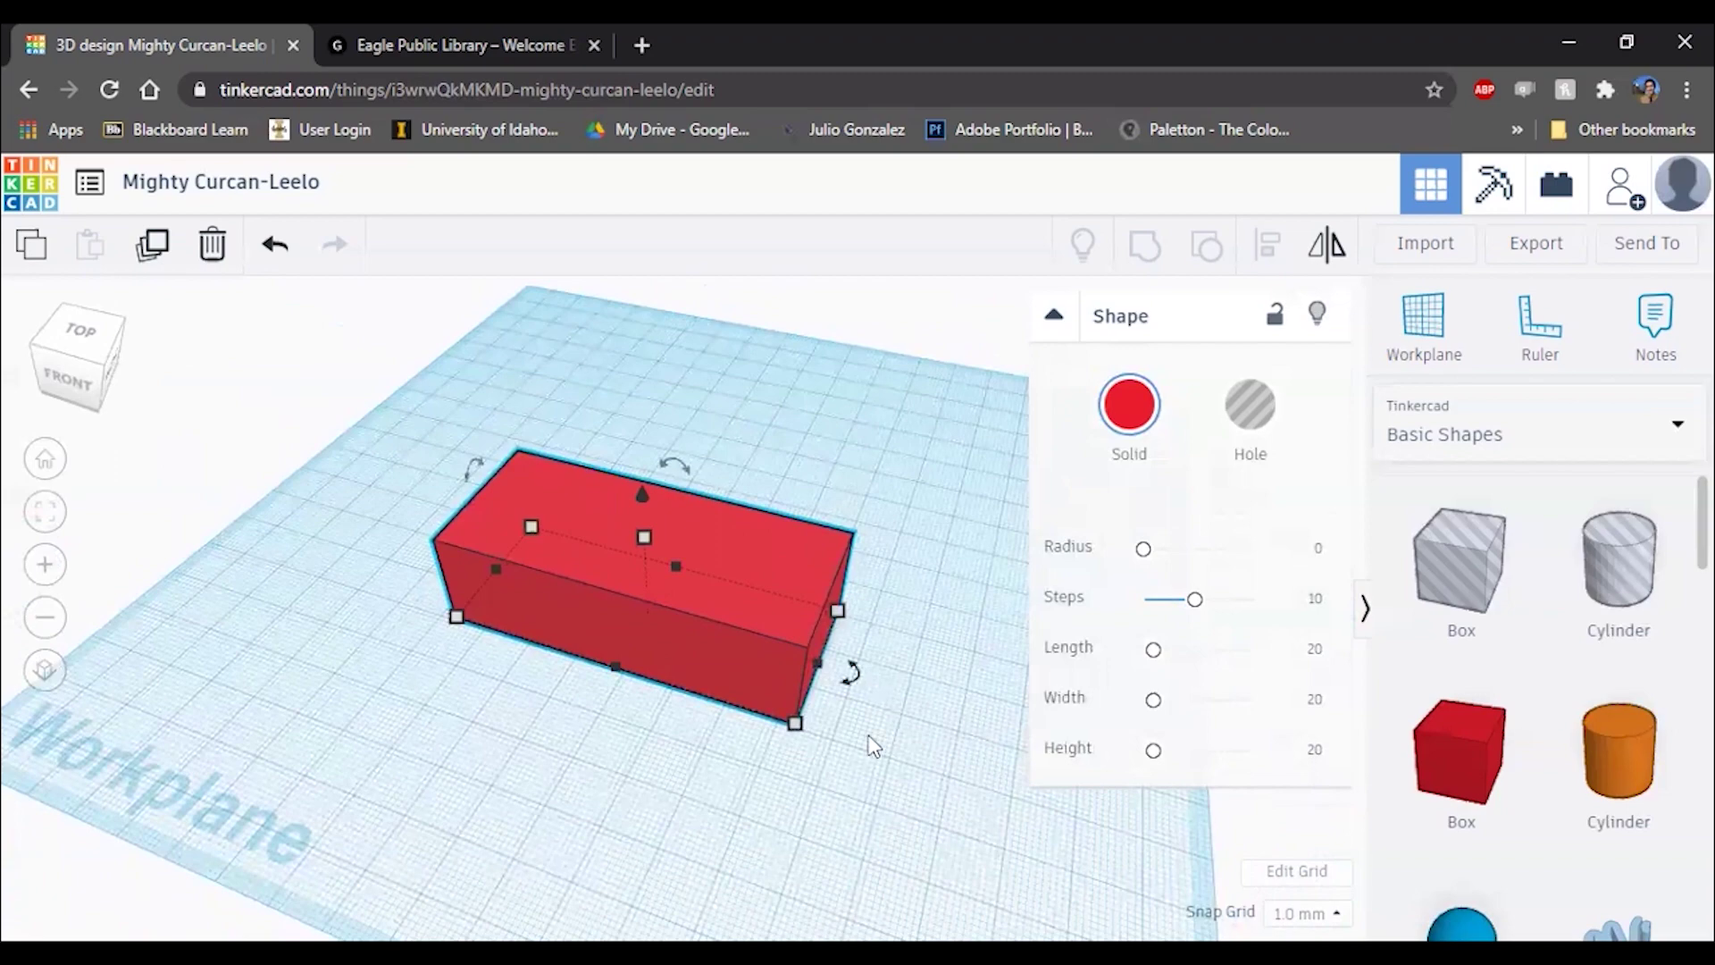
Step: Deselect the box and place a solid cylinder from Basic Shapes on the workplane just beyond the box's narrow end
right_drag(706, 590, 858, 656)
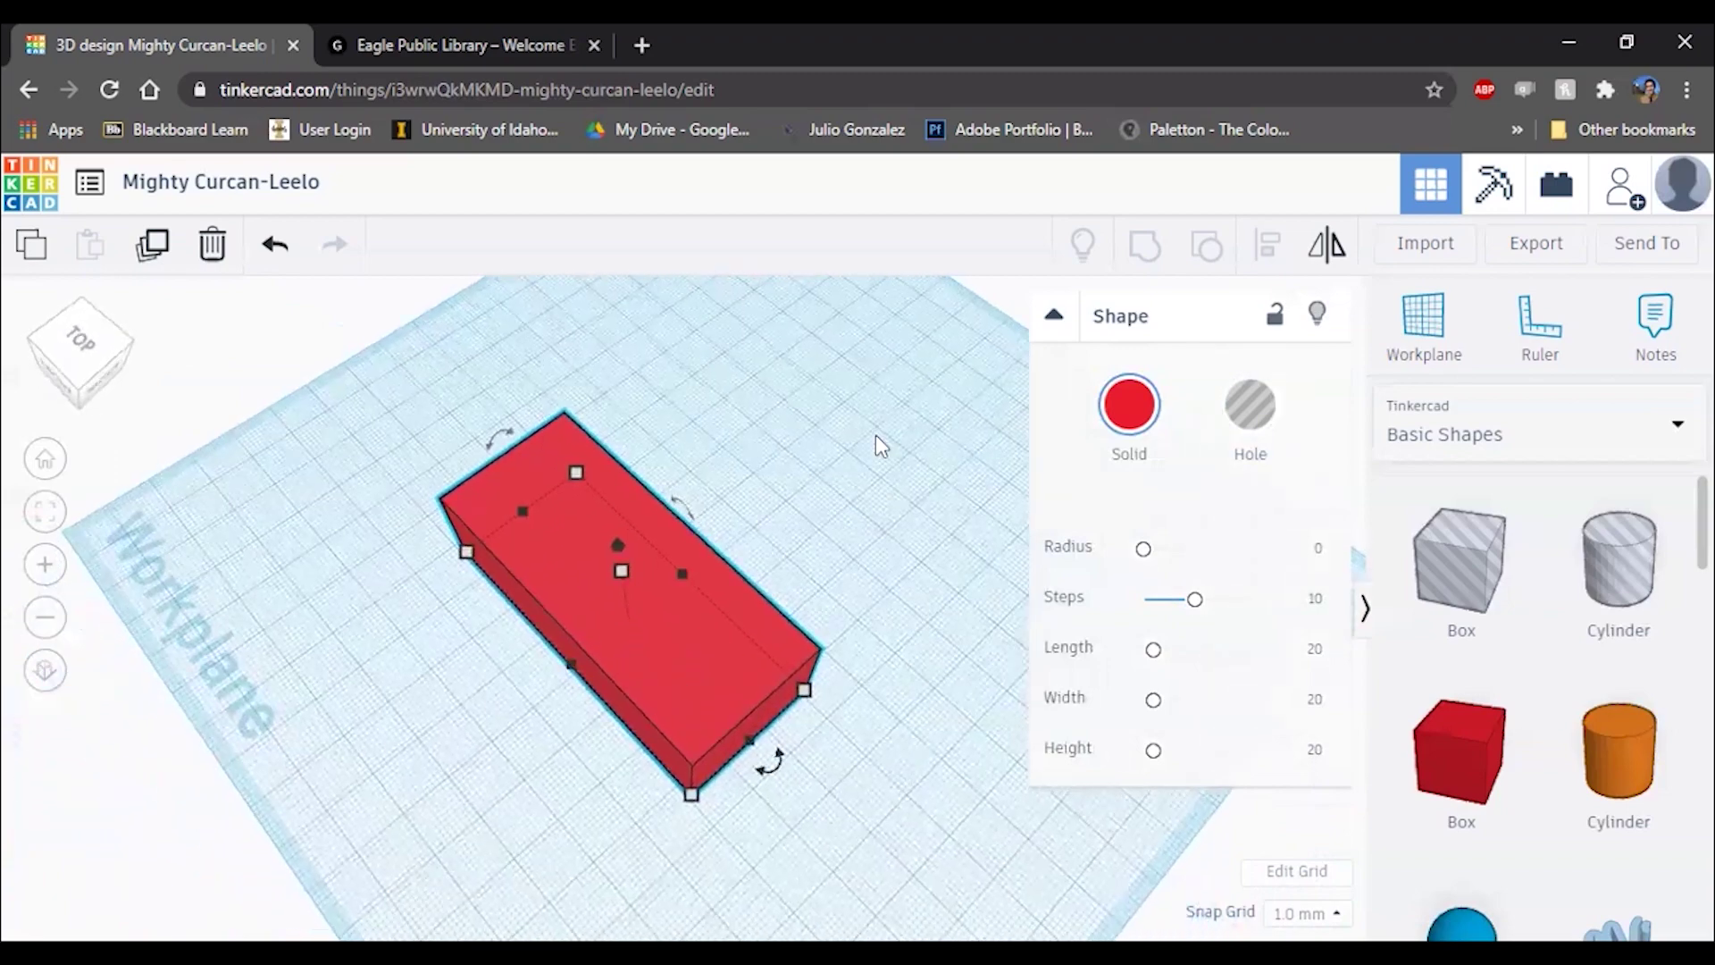
click(880, 447)
right_drag(586, 651, 1049, 611)
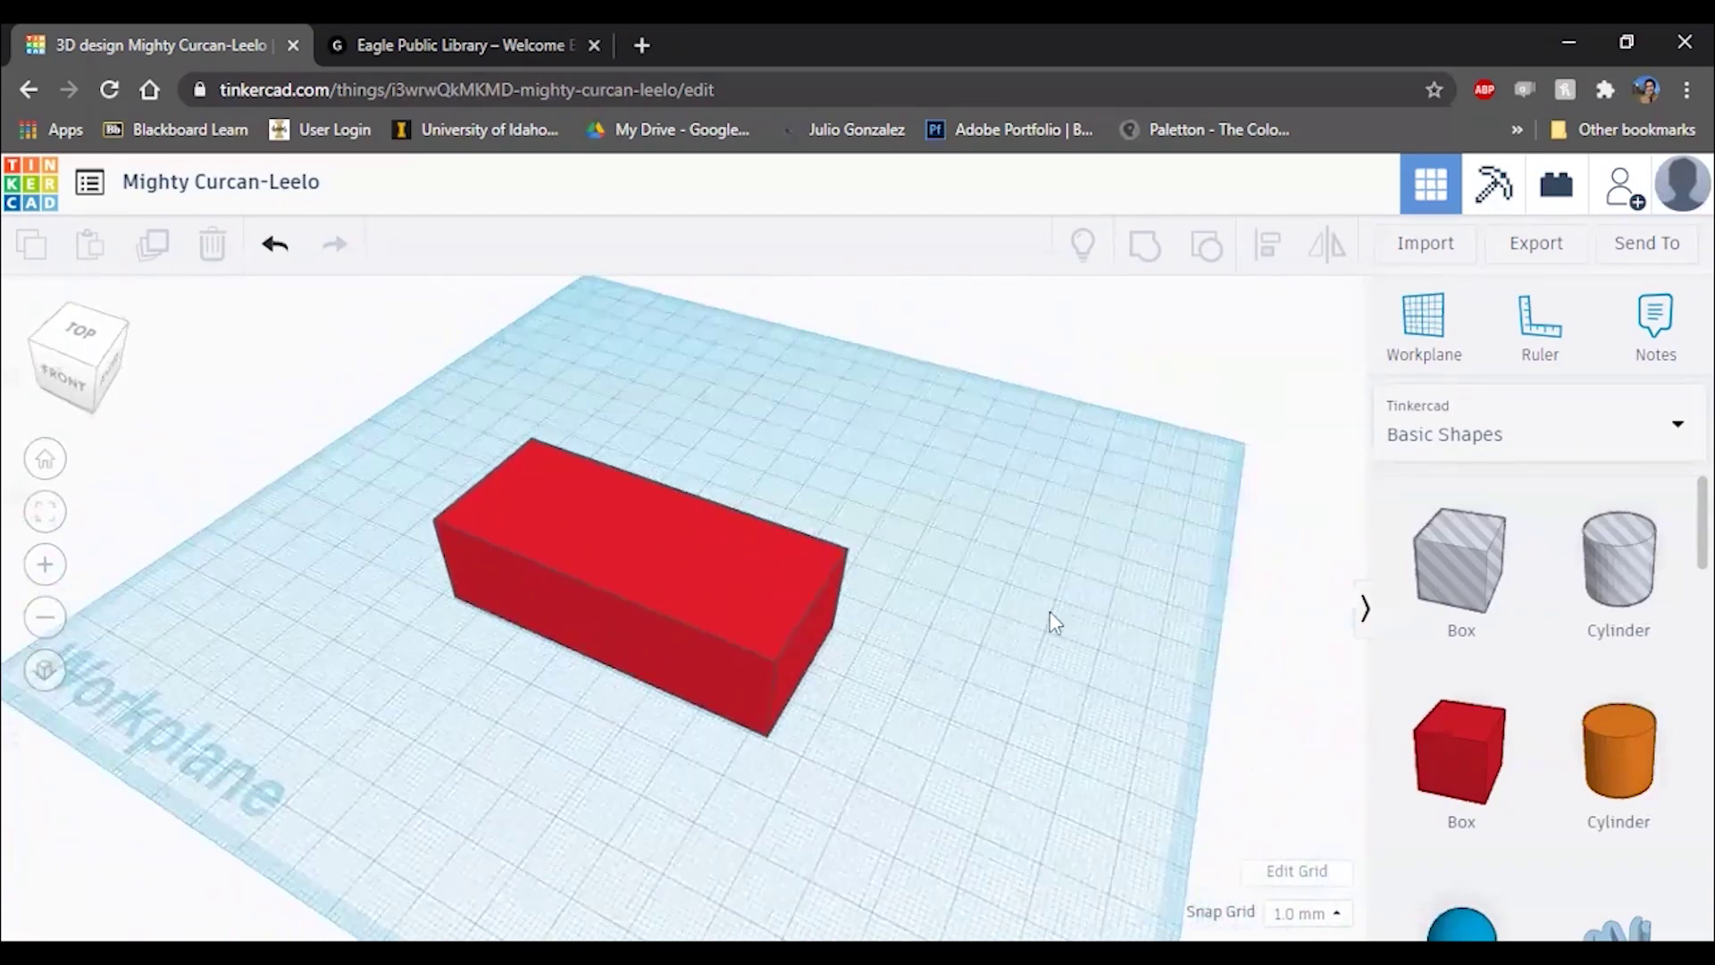
click(1612, 777)
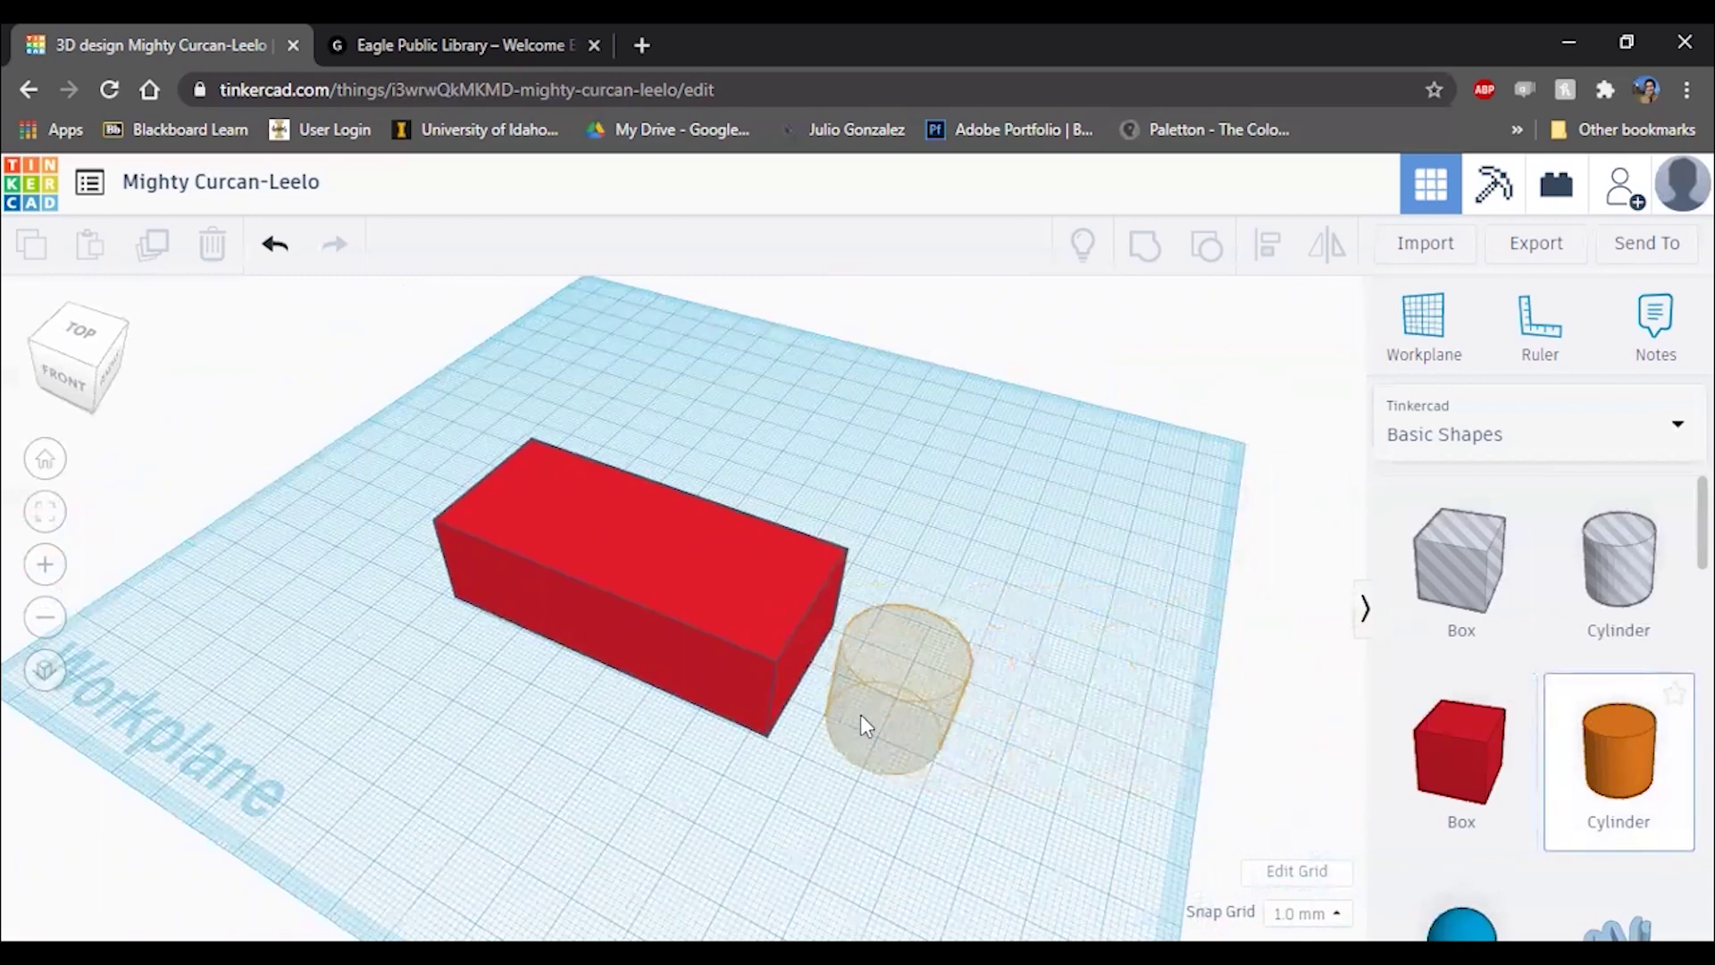
click(900, 737)
right_drag(900, 737, 527, 748)
scroll(715, 697, up, 5)
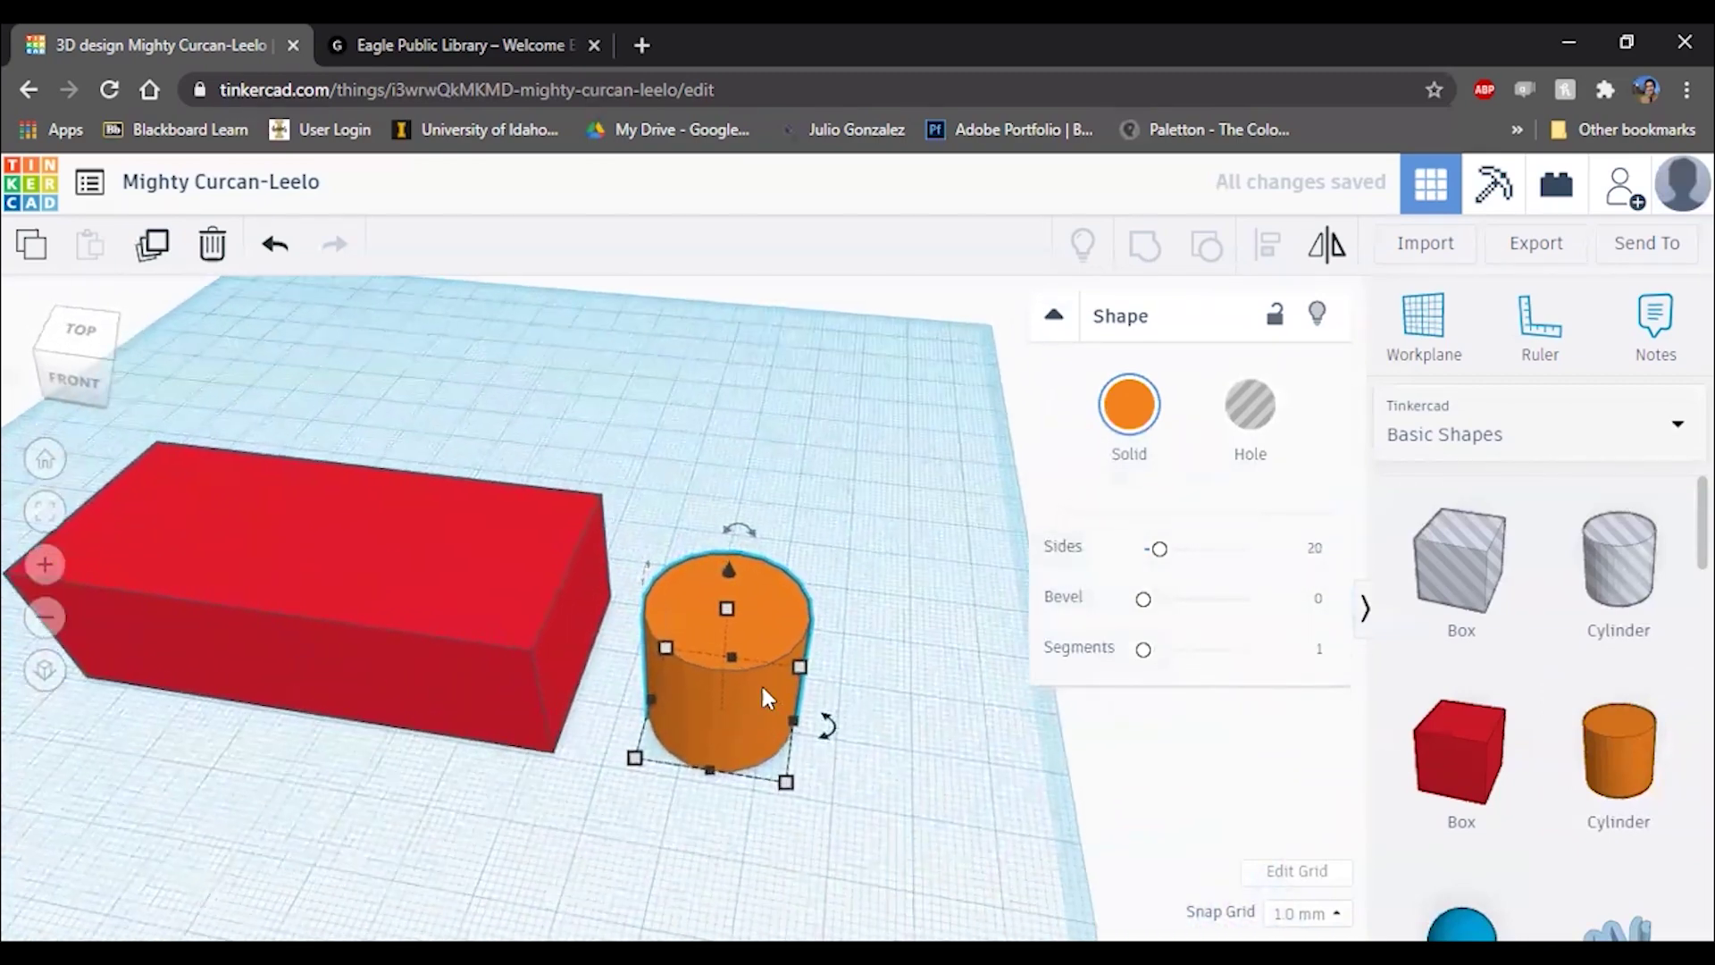
Step: Move the cylinder toward the box until it overlaps the box's narrow end
mouse_move(739, 693)
mouse_down()
mouse_move(635, 700)
mouse_move(547, 673)
mouse_move(608, 649)
mouse_move(762, 674)
mouse_up()
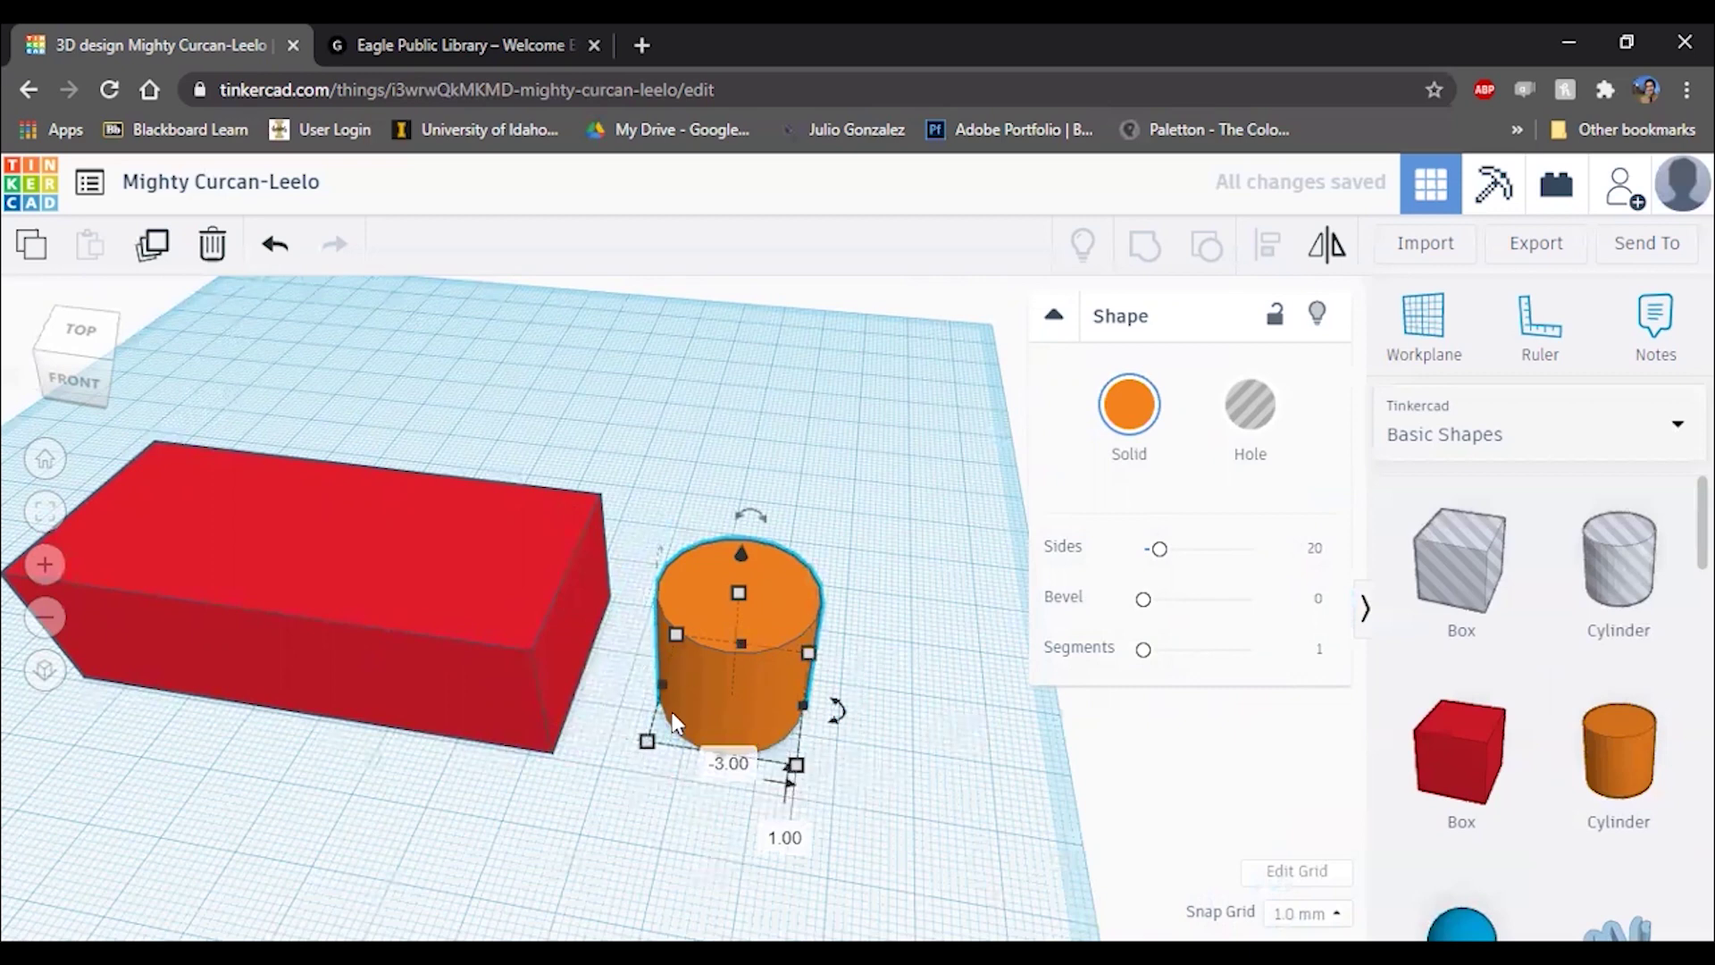
right_drag(671, 711, 716, 591)
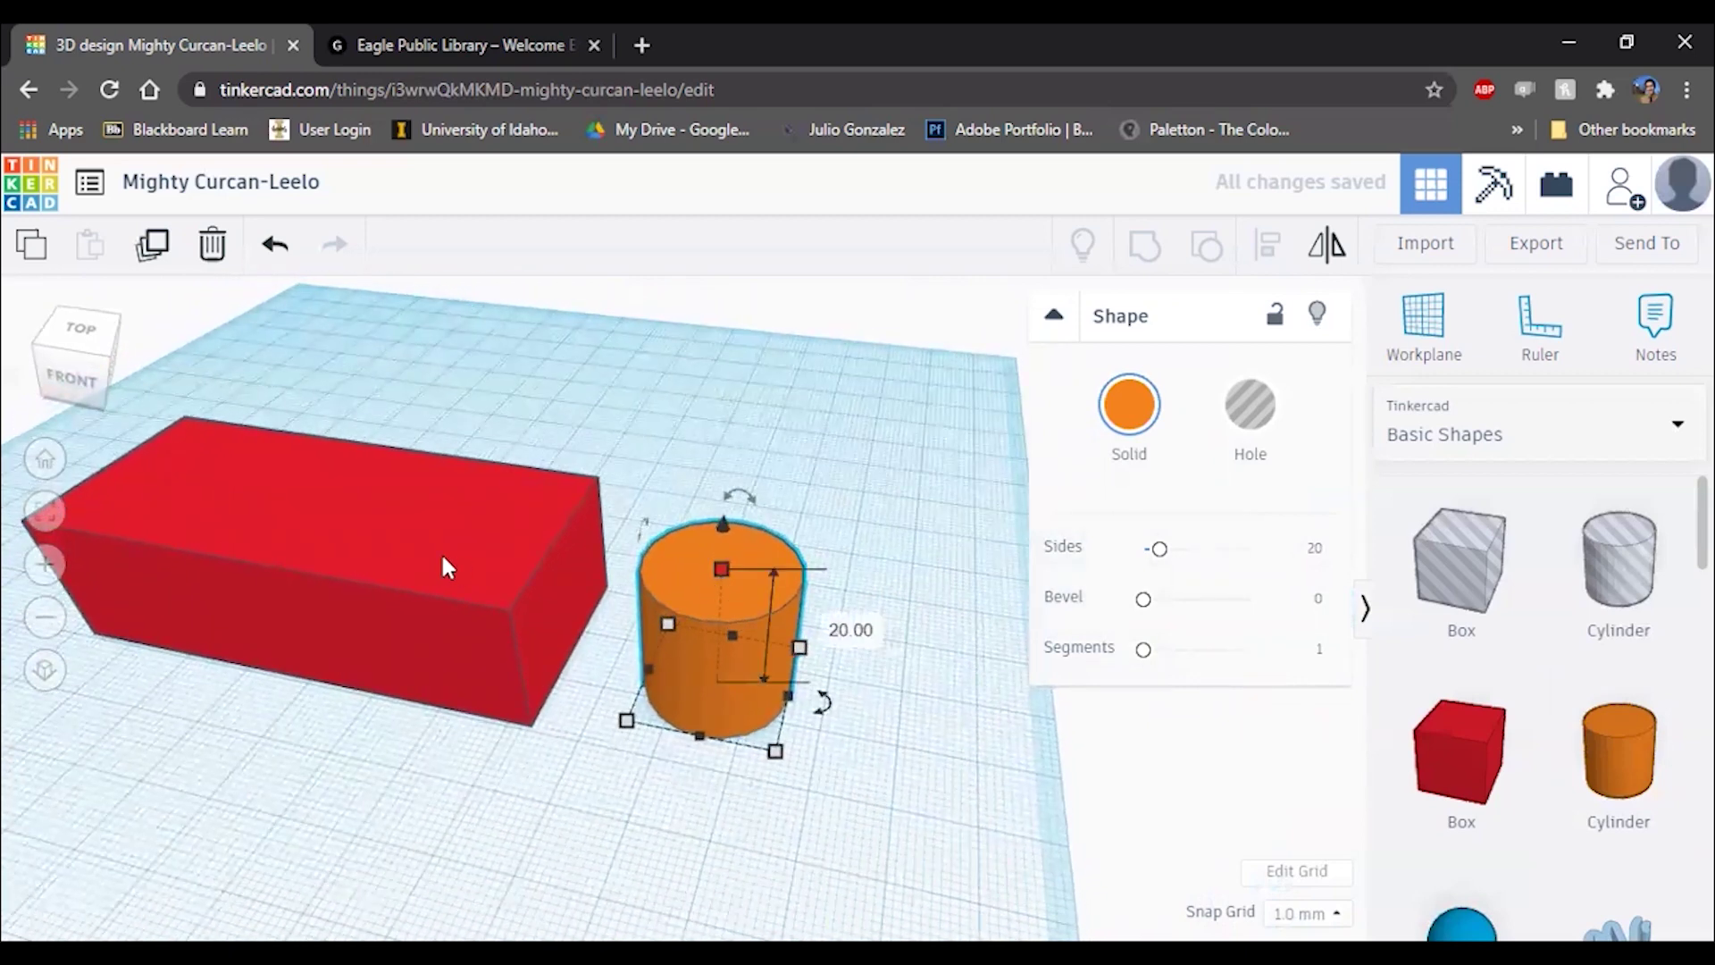
click(444, 565)
drag(709, 605, 603, 597)
right_drag(507, 662, 524, 743)
right_drag(424, 696, 683, 716)
Step: Resize the cylinder's base to 30 mm by 30 mm, matching the box's front-to-back size
drag(690, 719, 726, 722)
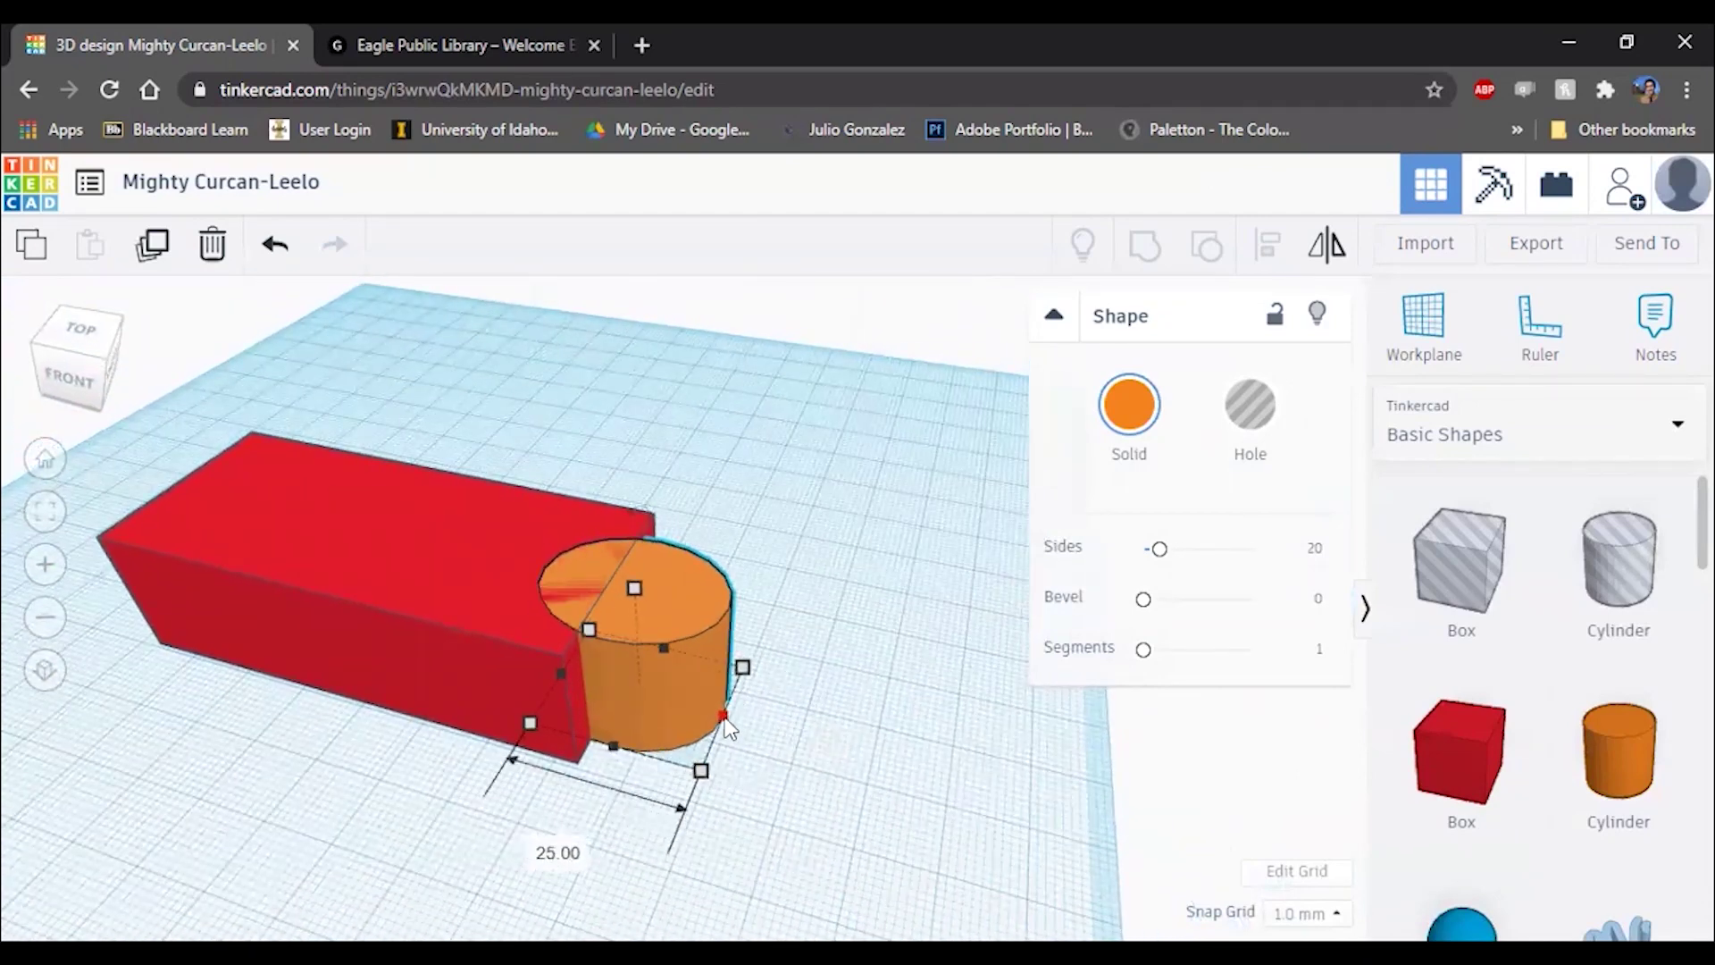
key(ctrl+z)
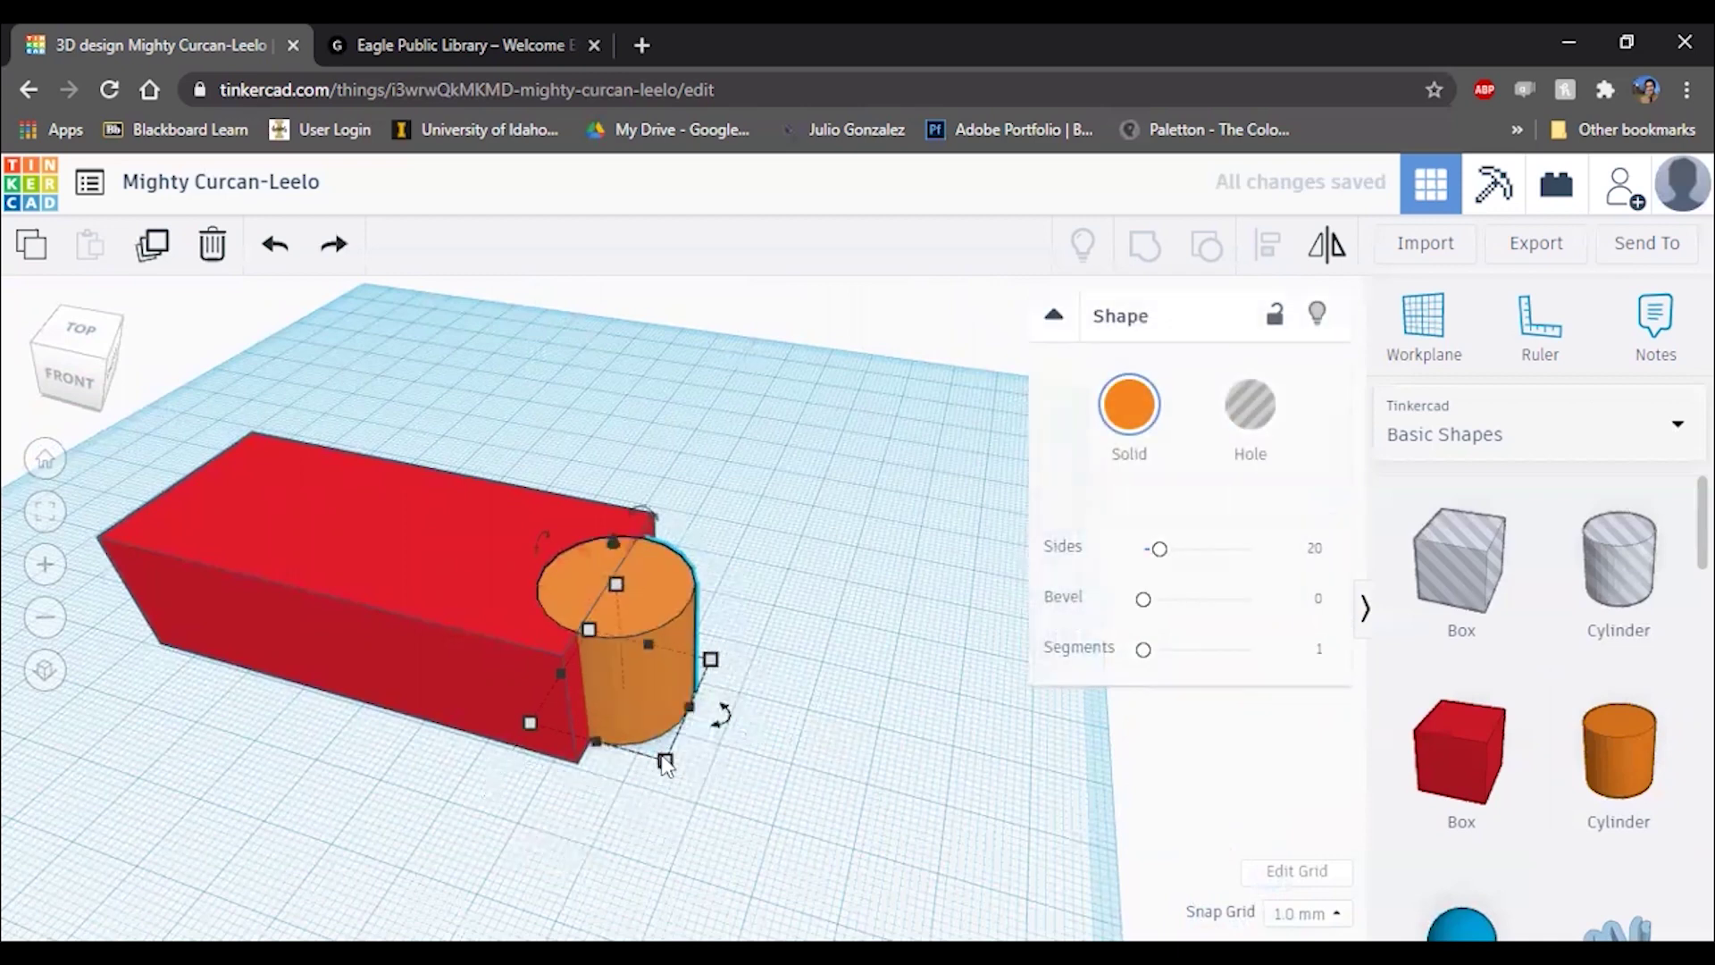
drag(668, 768, 676, 798)
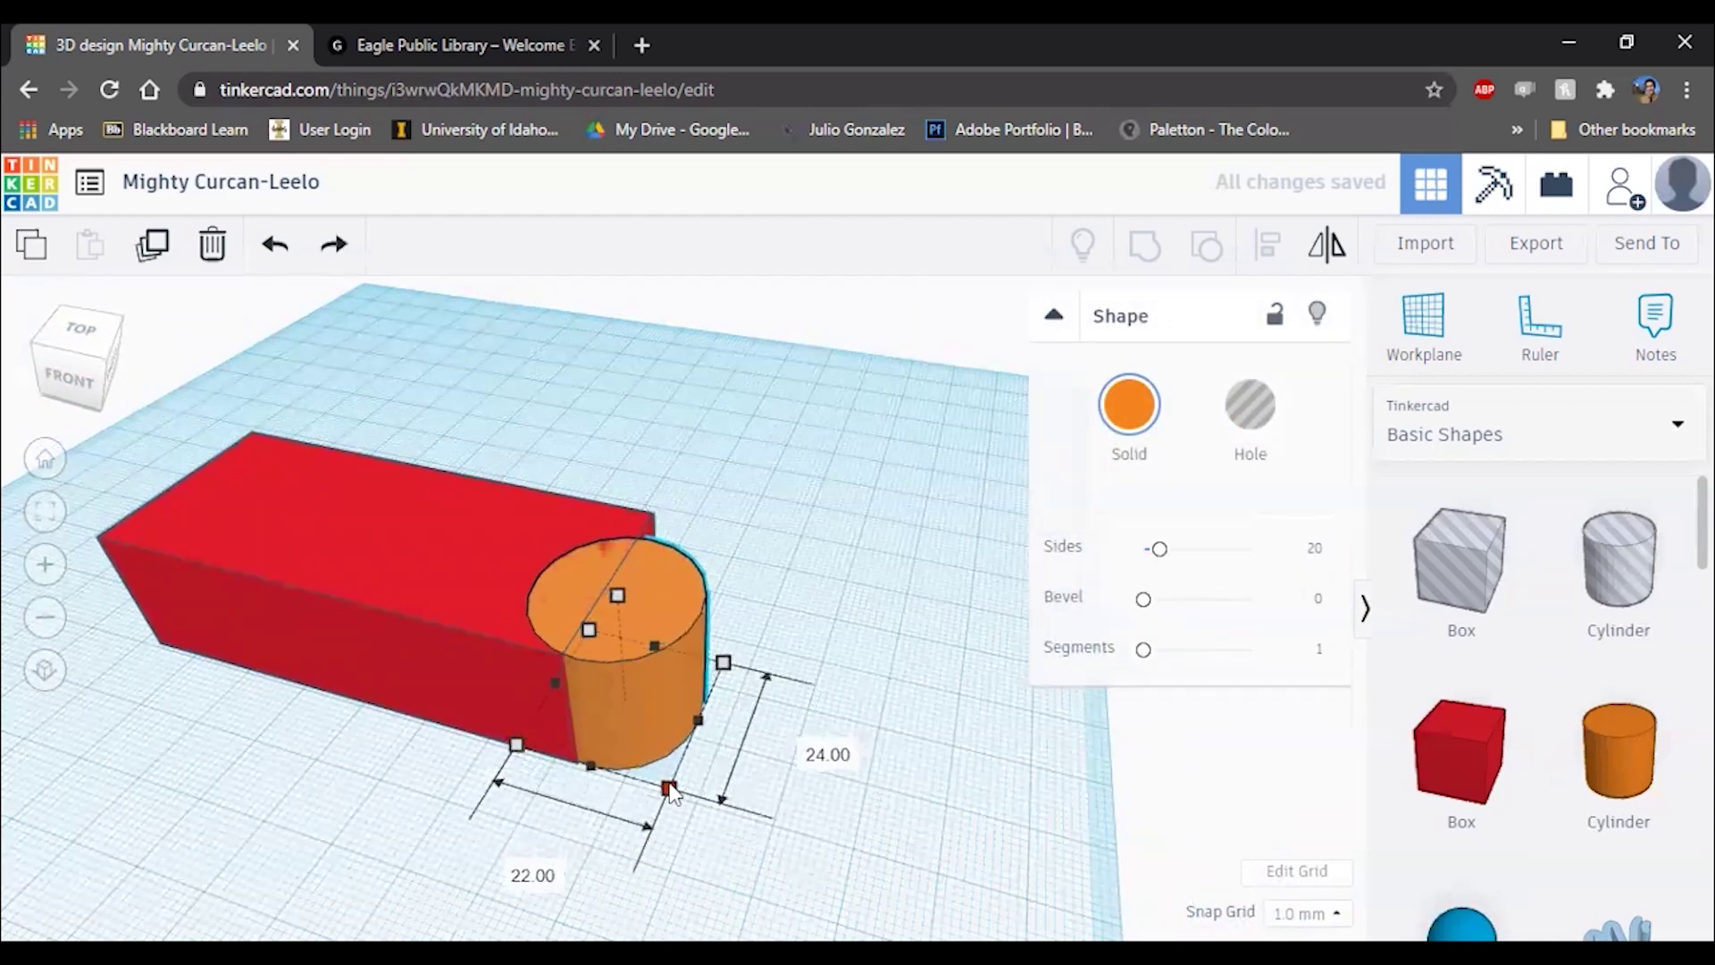
drag(723, 668, 786, 650)
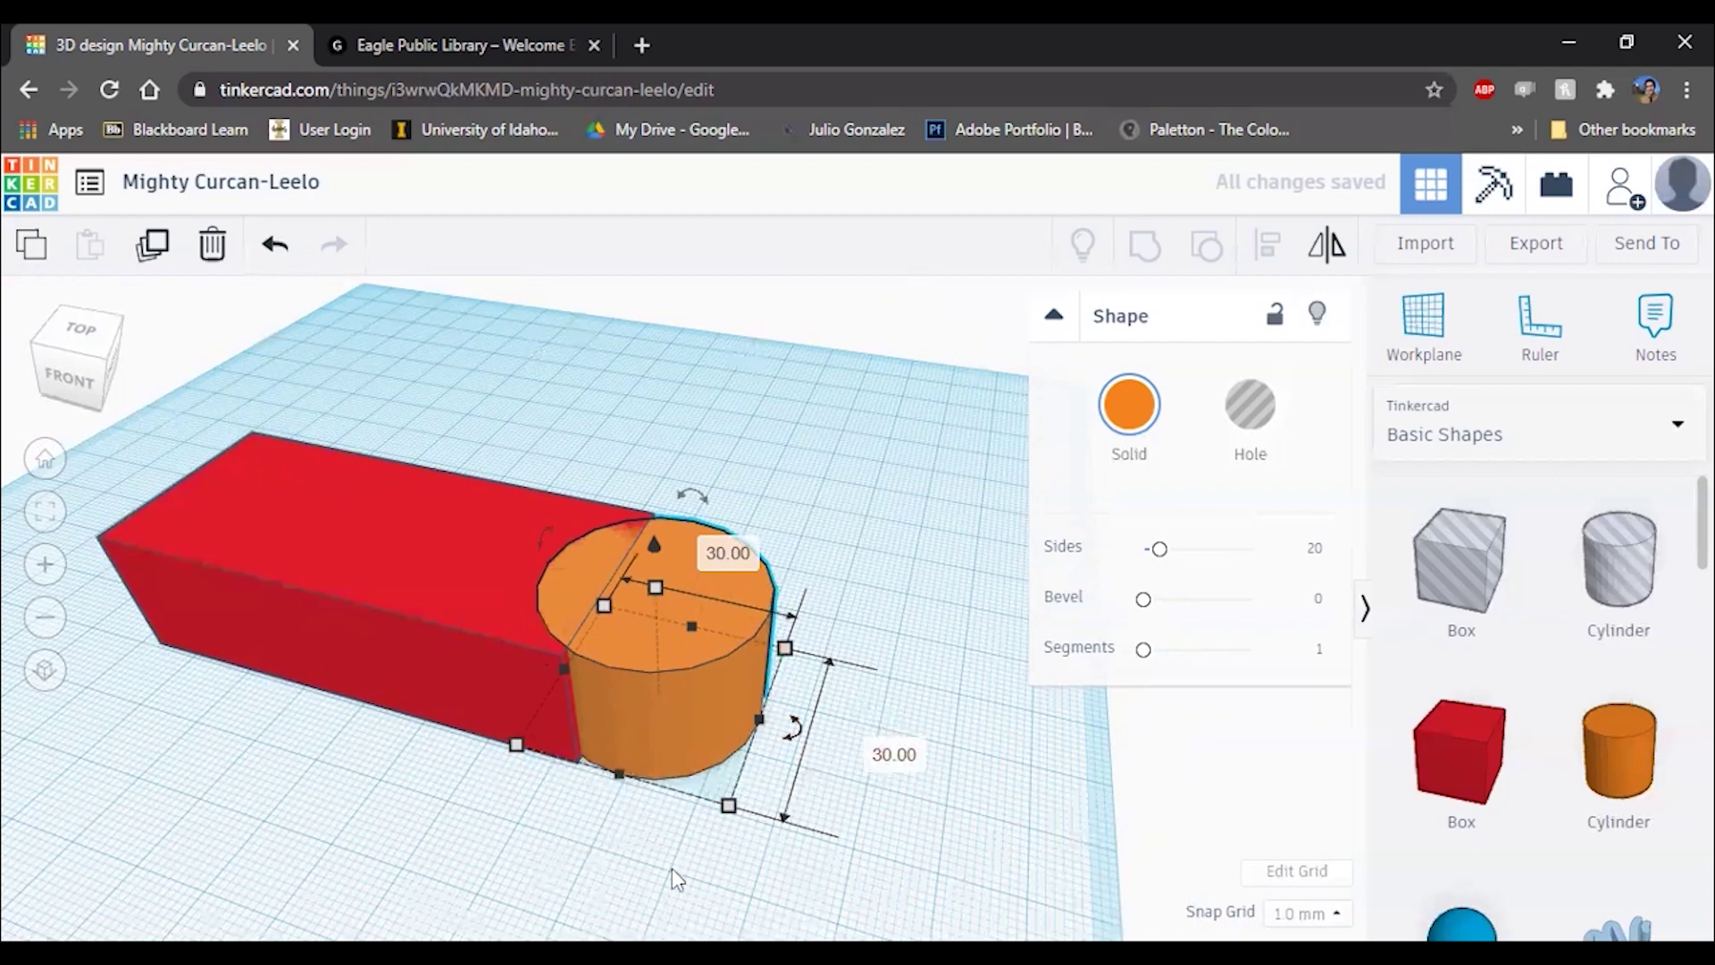
Step: Reposition the cylinder so it is centred on the box's end edge and forms a rounded end
right_drag(672, 880, 641, 898)
drag(725, 768, 697, 767)
right_drag(697, 767, 773, 672)
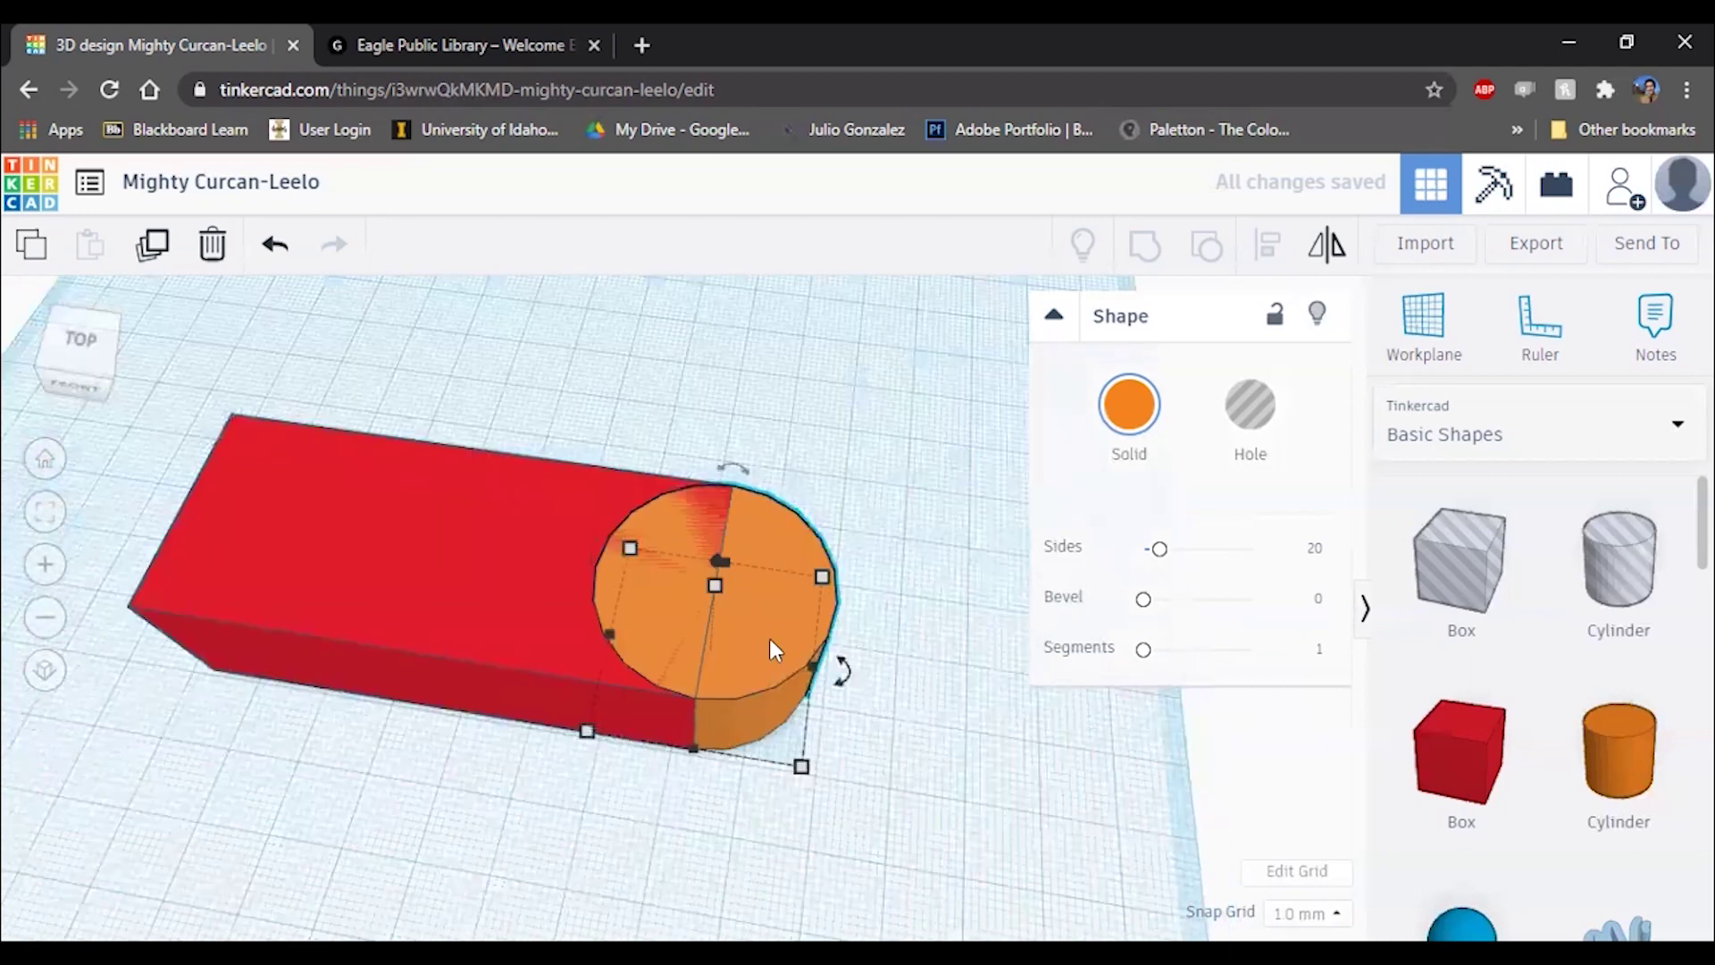
Step: Try pulling the cylinder away from the box twice, undoing each move
drag(774, 650, 1073, 379)
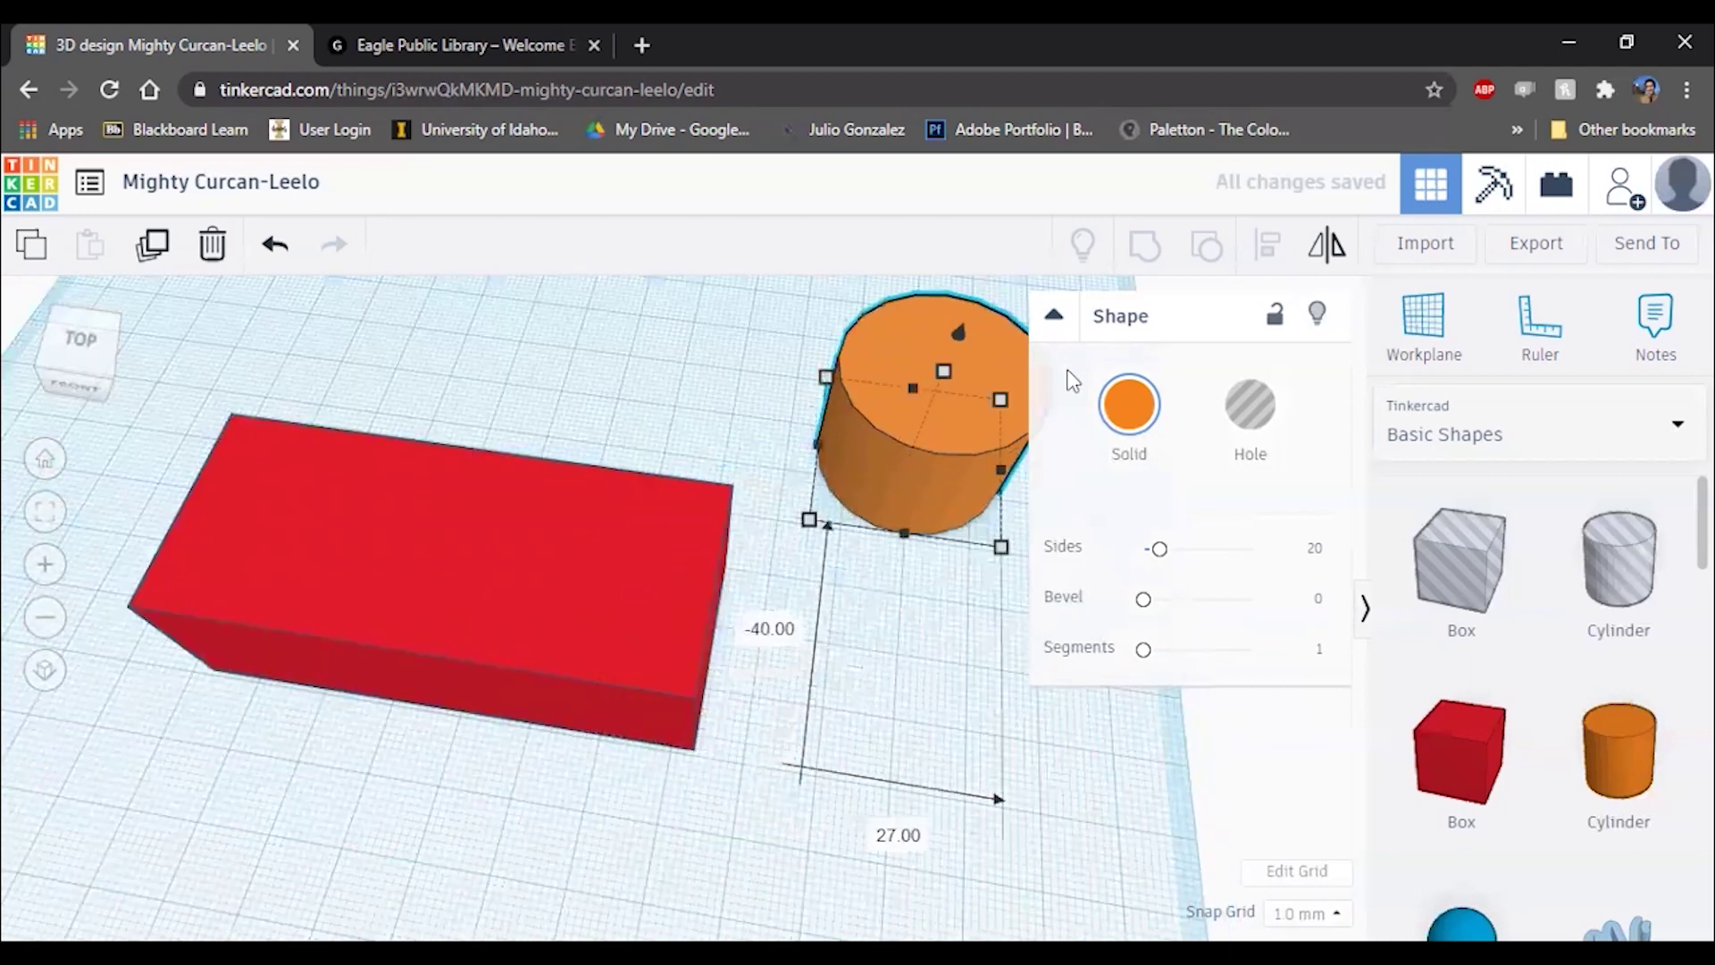
right_drag(832, 601, 887, 504)
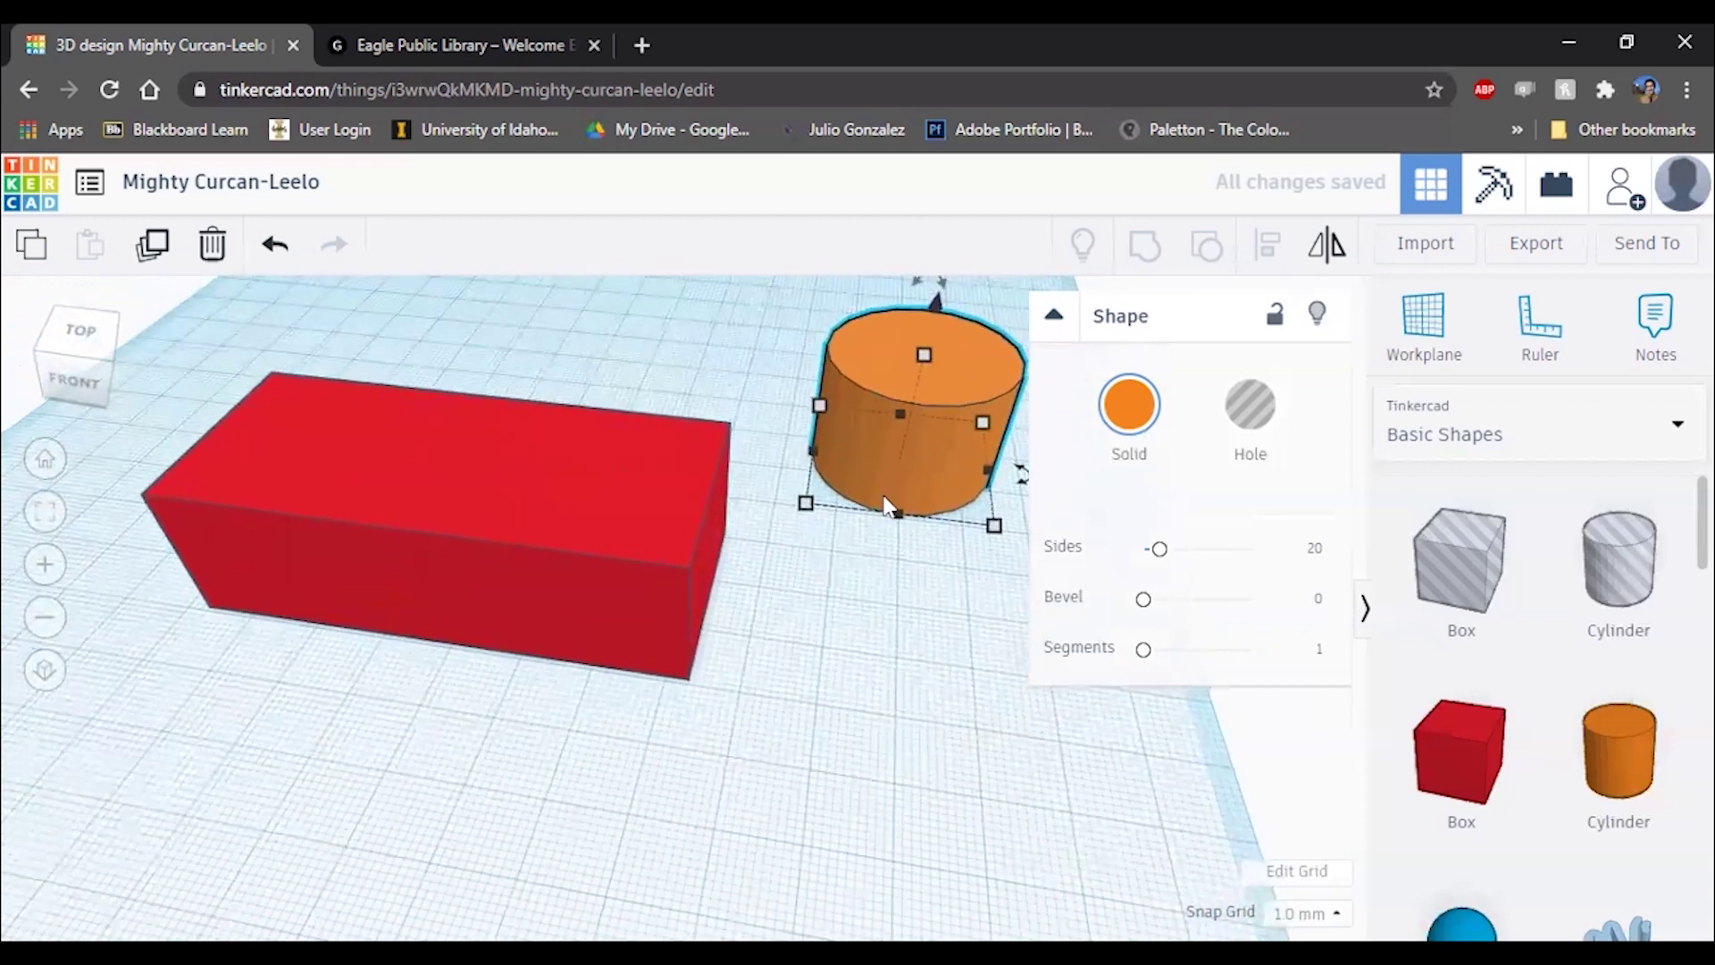
key(ctrl+z)
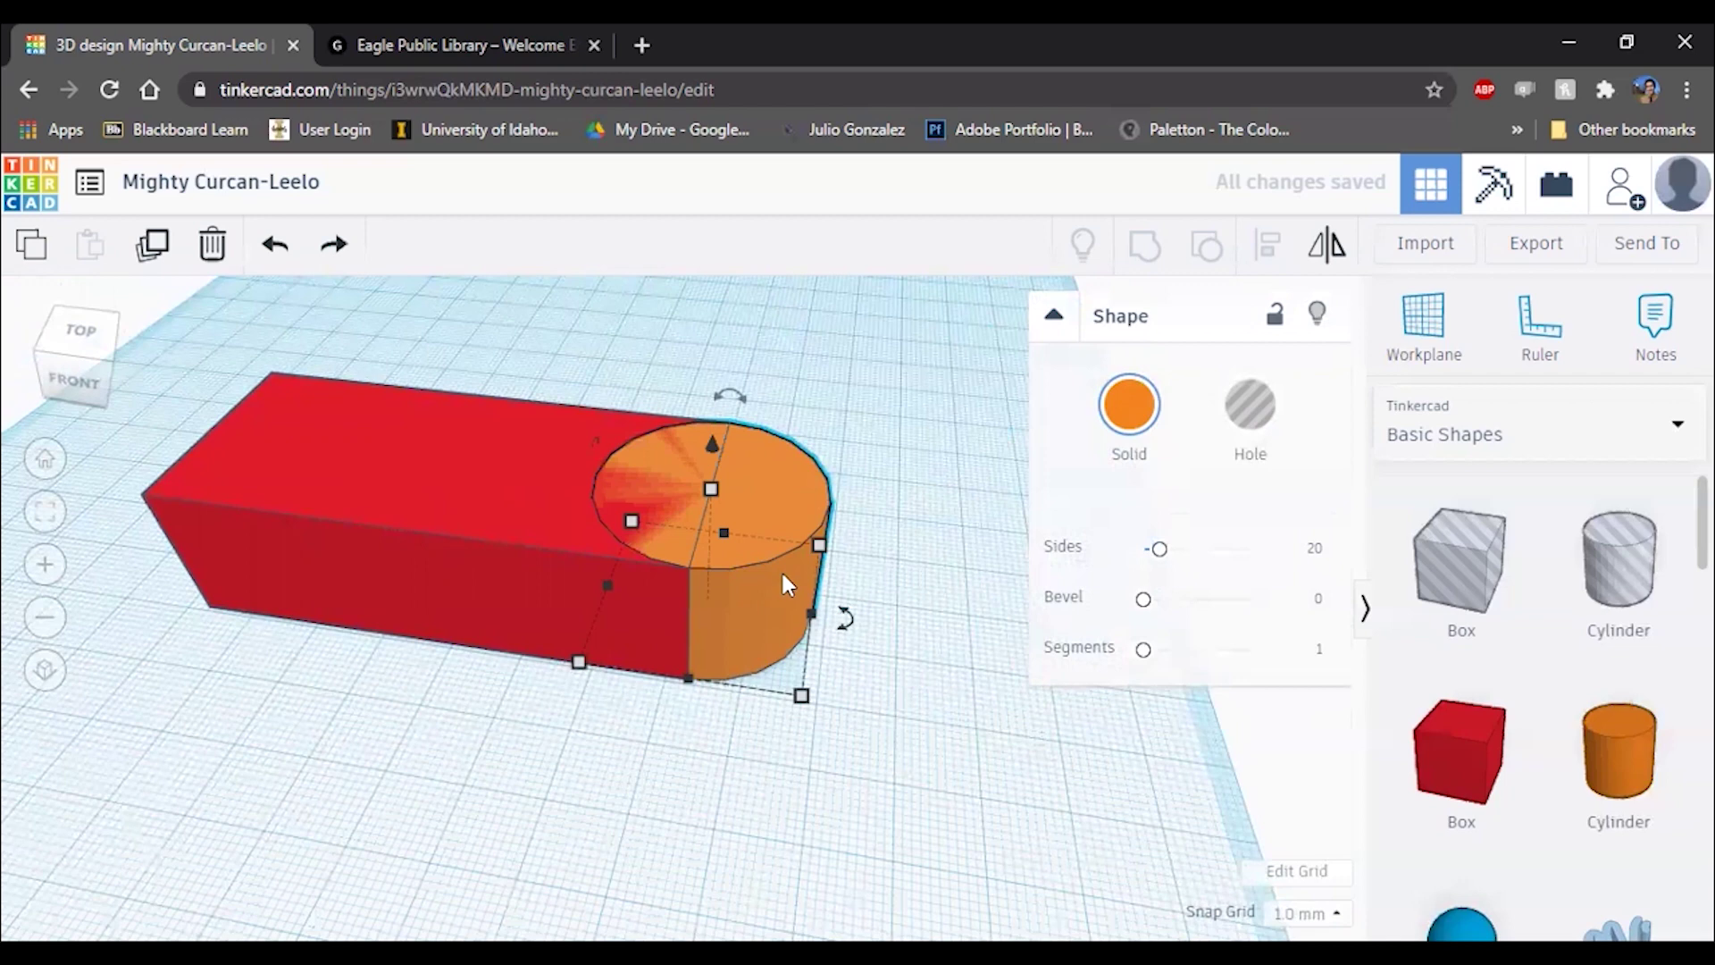
drag(783, 576, 879, 751)
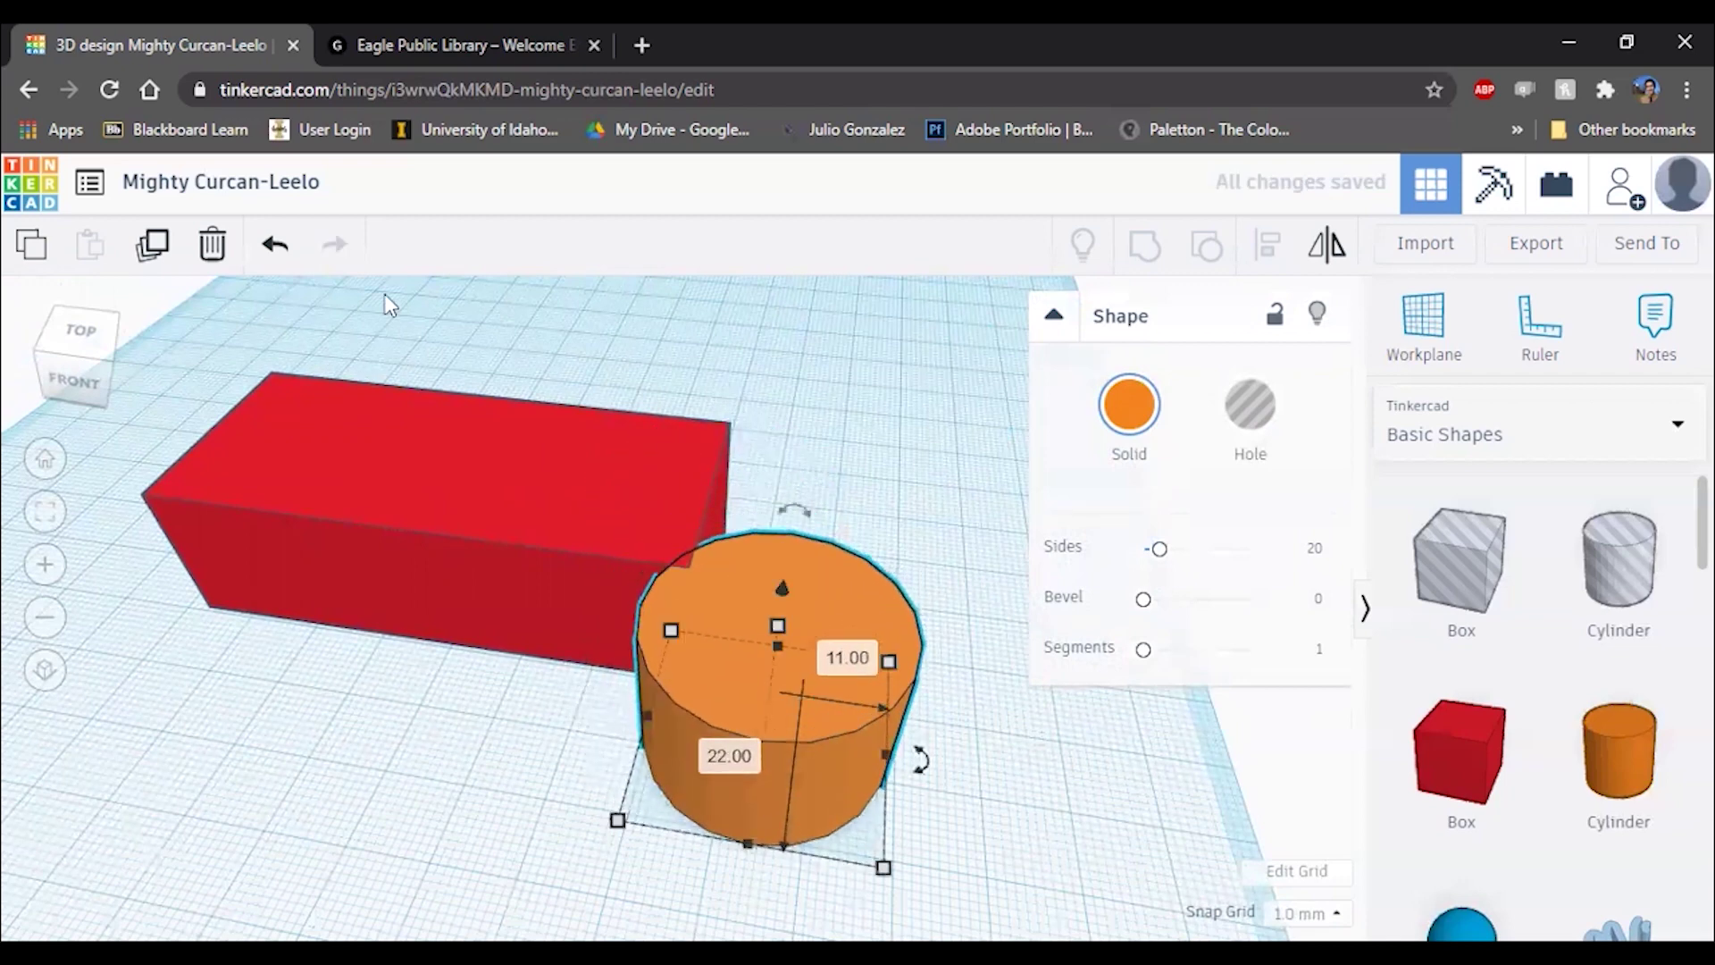
click(295, 253)
mouse_move(750, 554)
right_down()
mouse_move(759, 586)
mouse_move(735, 578)
mouse_move(748, 537)
right_up()
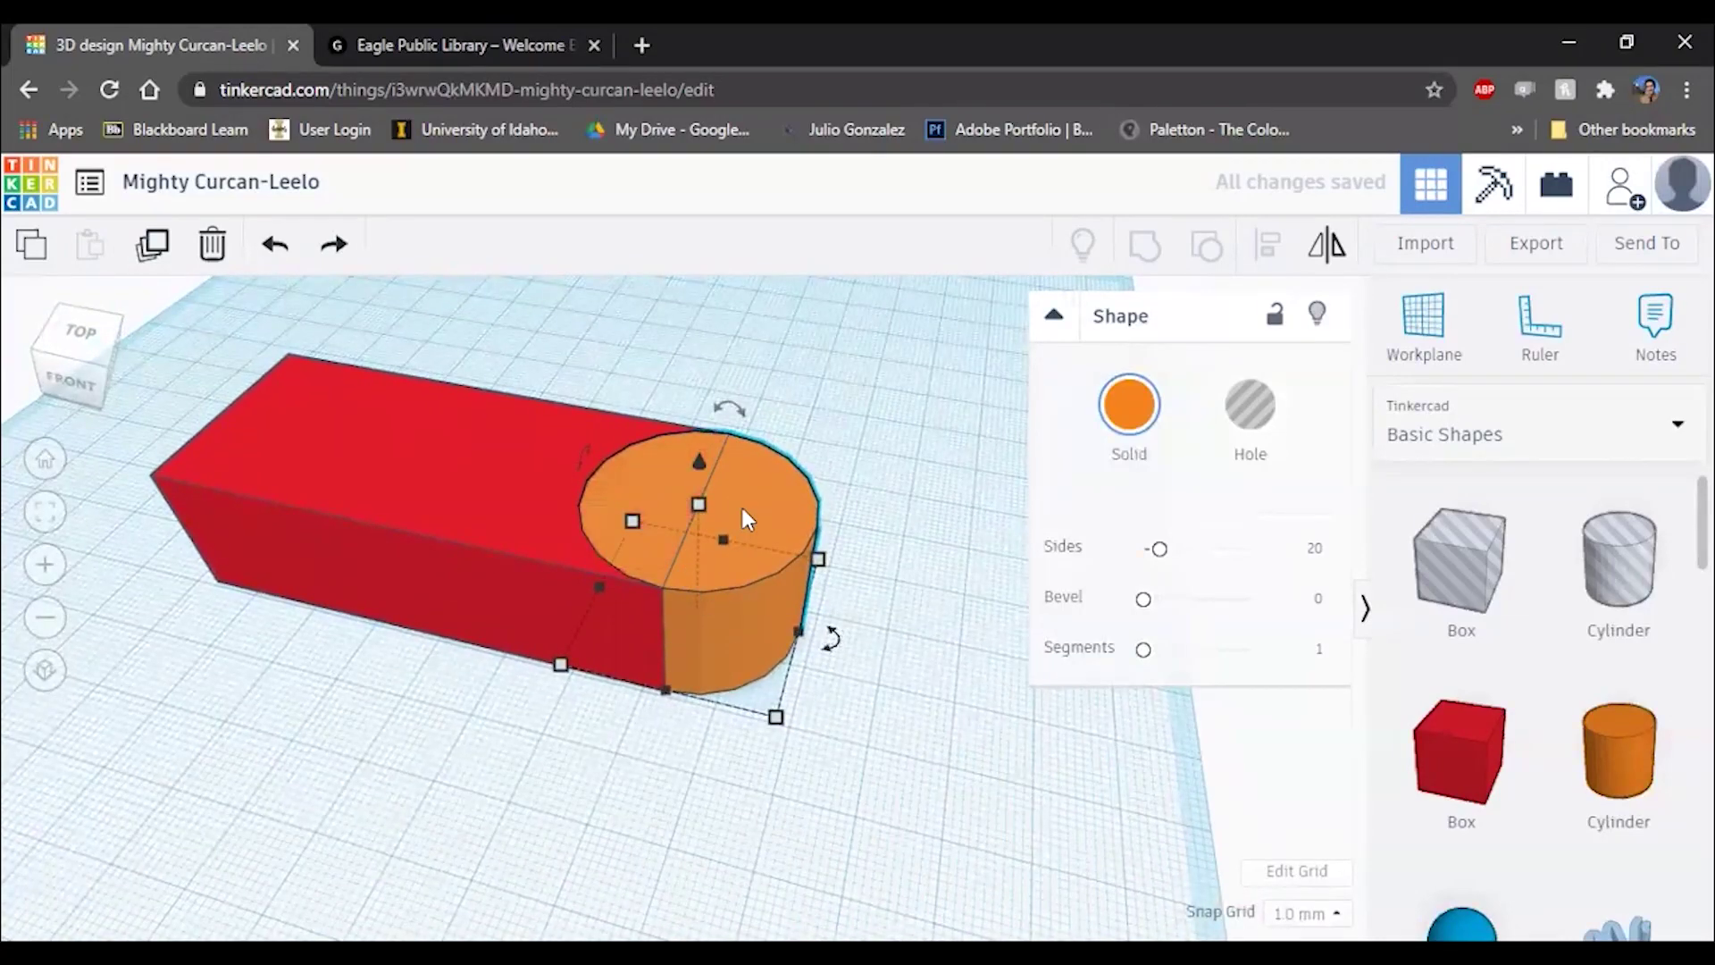
right_drag(550, 498, 618, 491)
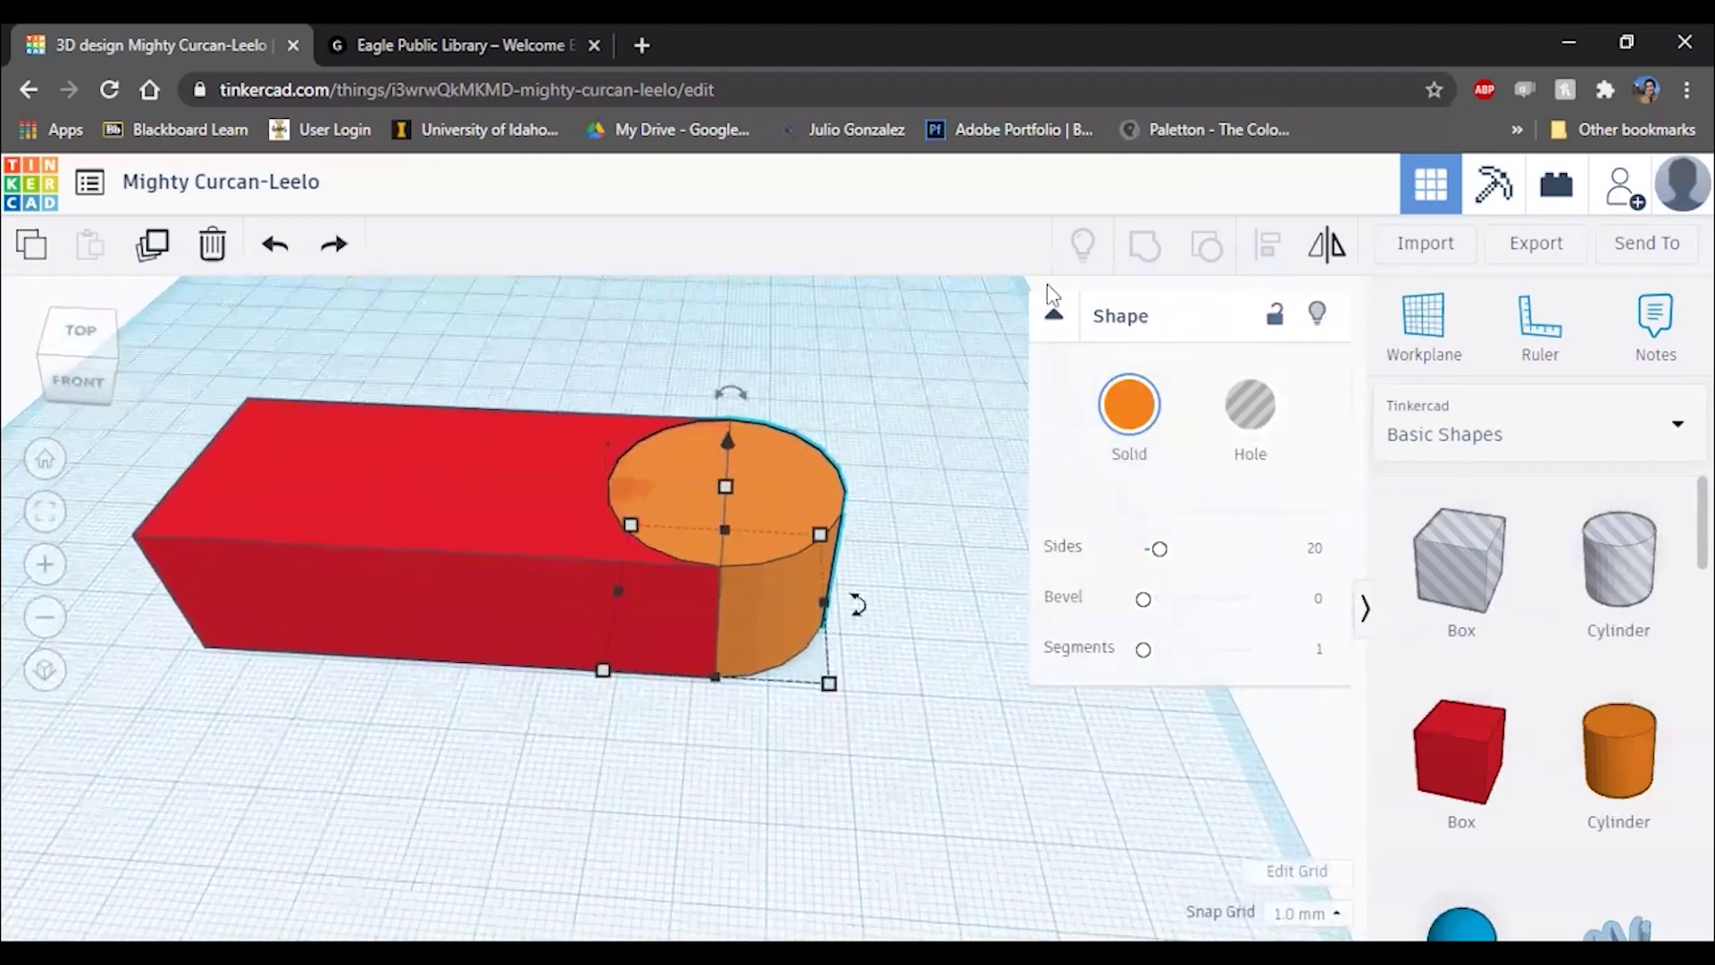
Step: Collapse the shape settings, then select the box and cylinder together and group them into one solid
click(1054, 317)
click(474, 378)
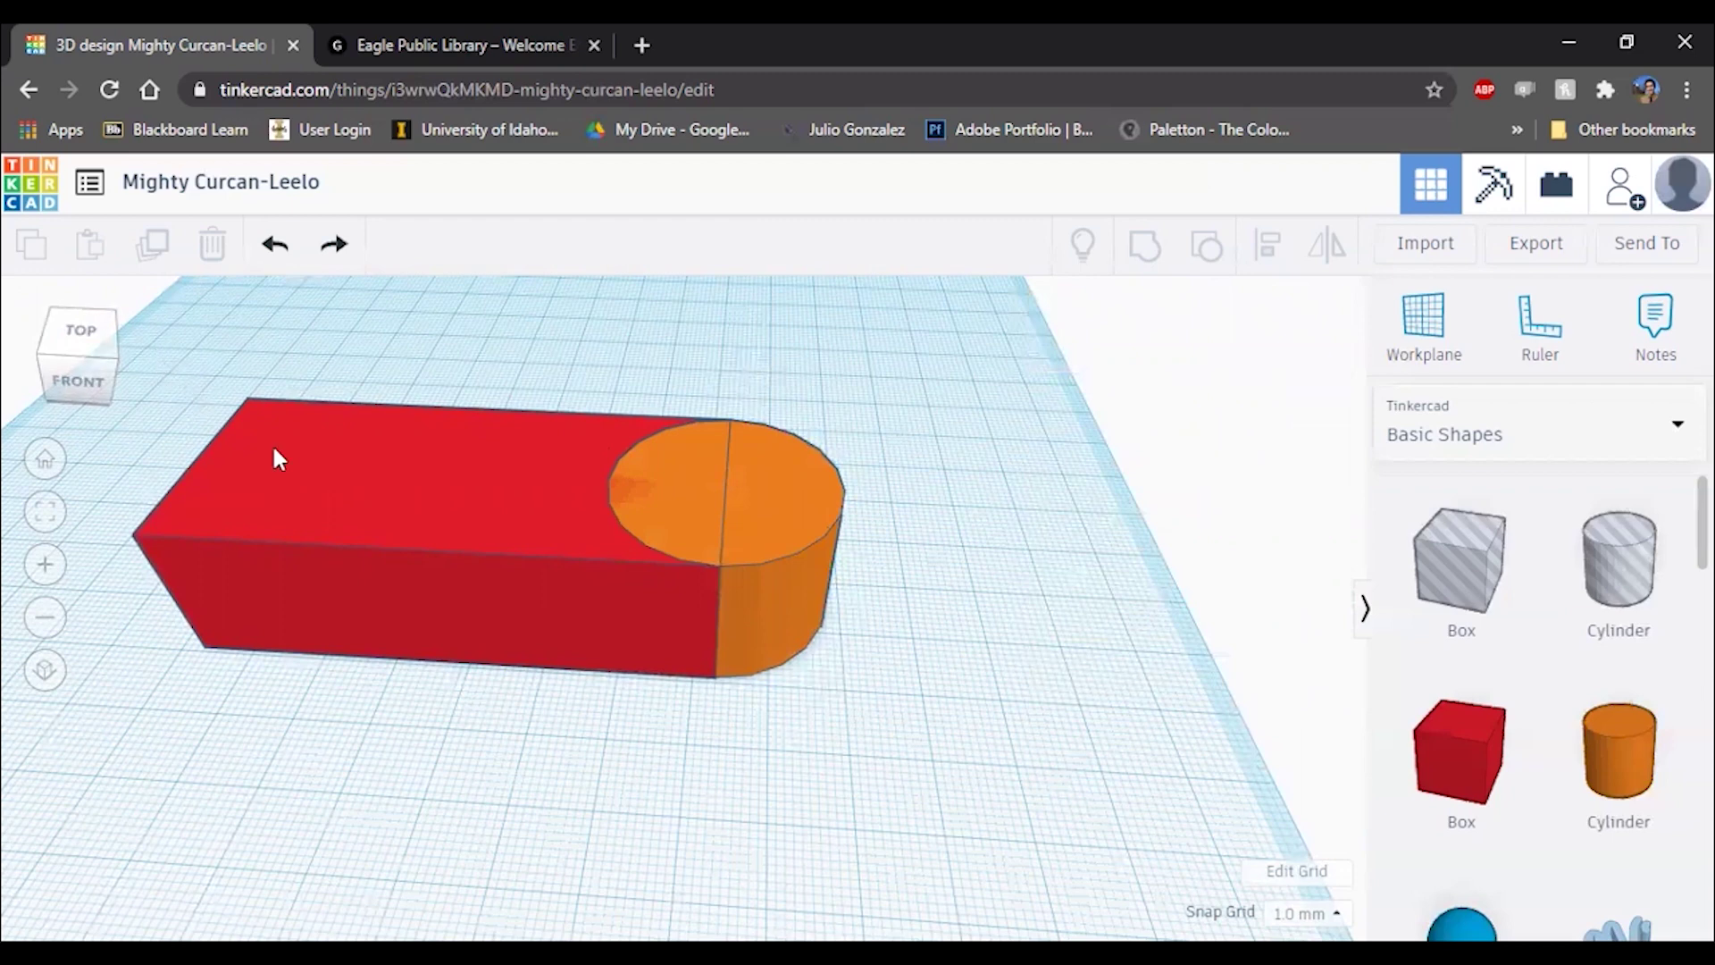
drag(1095, 755, 100, 300)
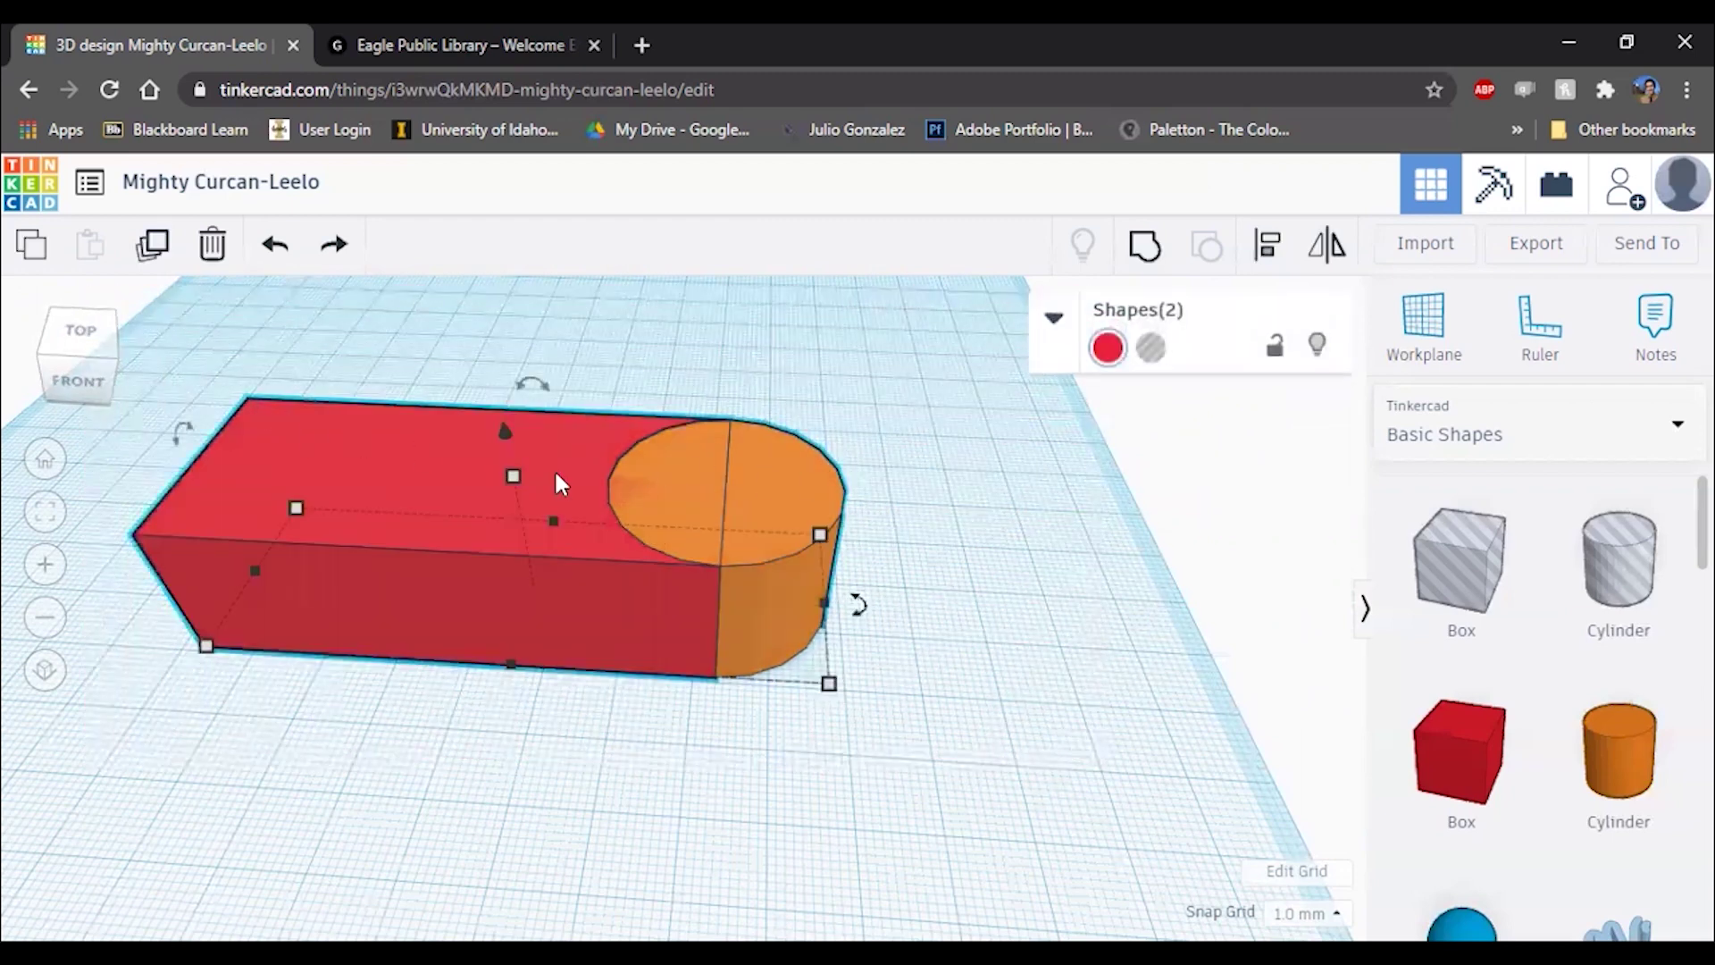
right_drag(608, 496, 851, 486)
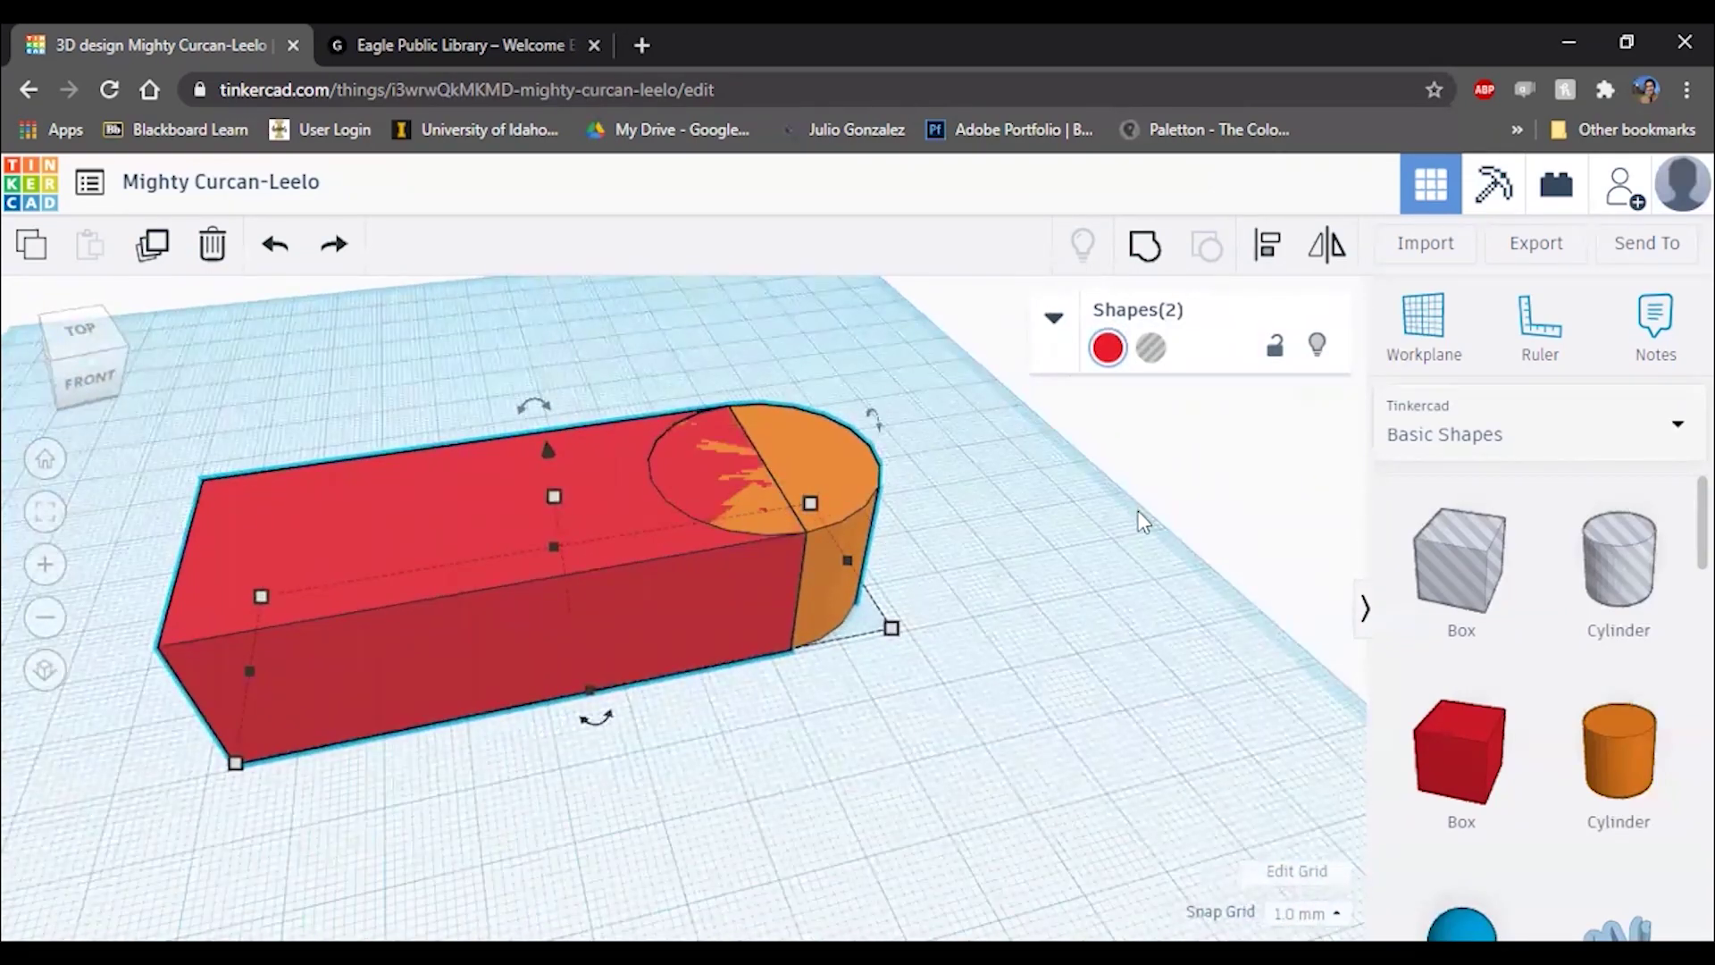
click(1145, 253)
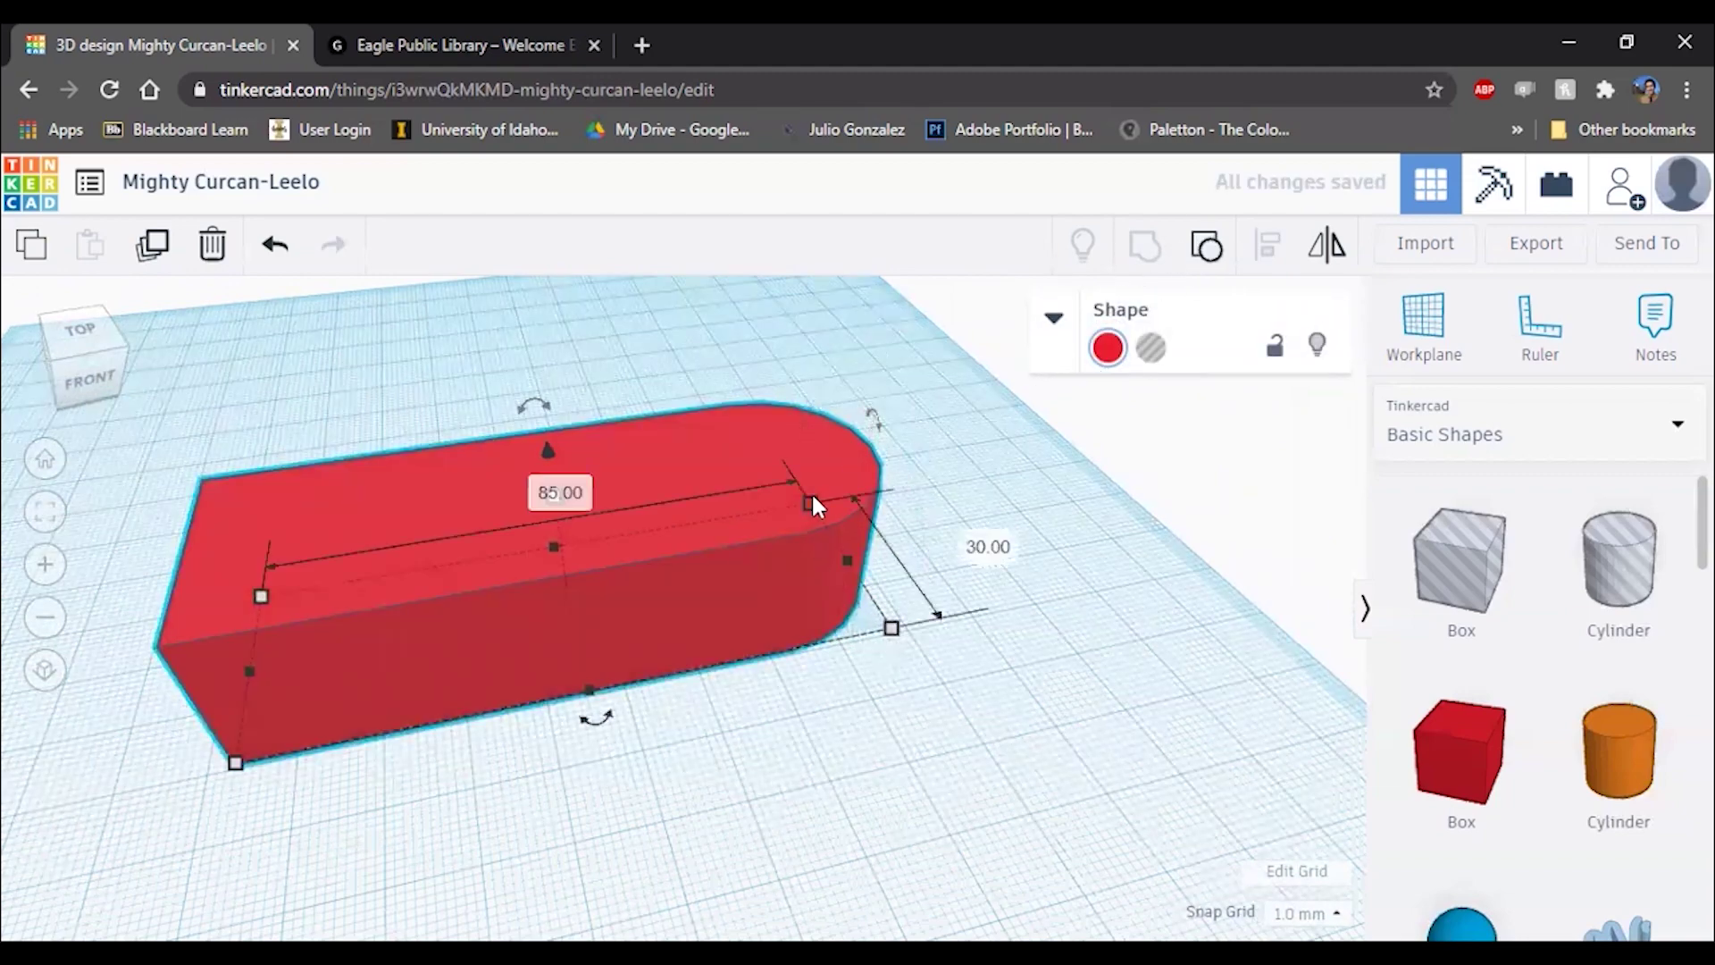
right_drag(812, 500, 627, 534)
right_drag(419, 556, 593, 594)
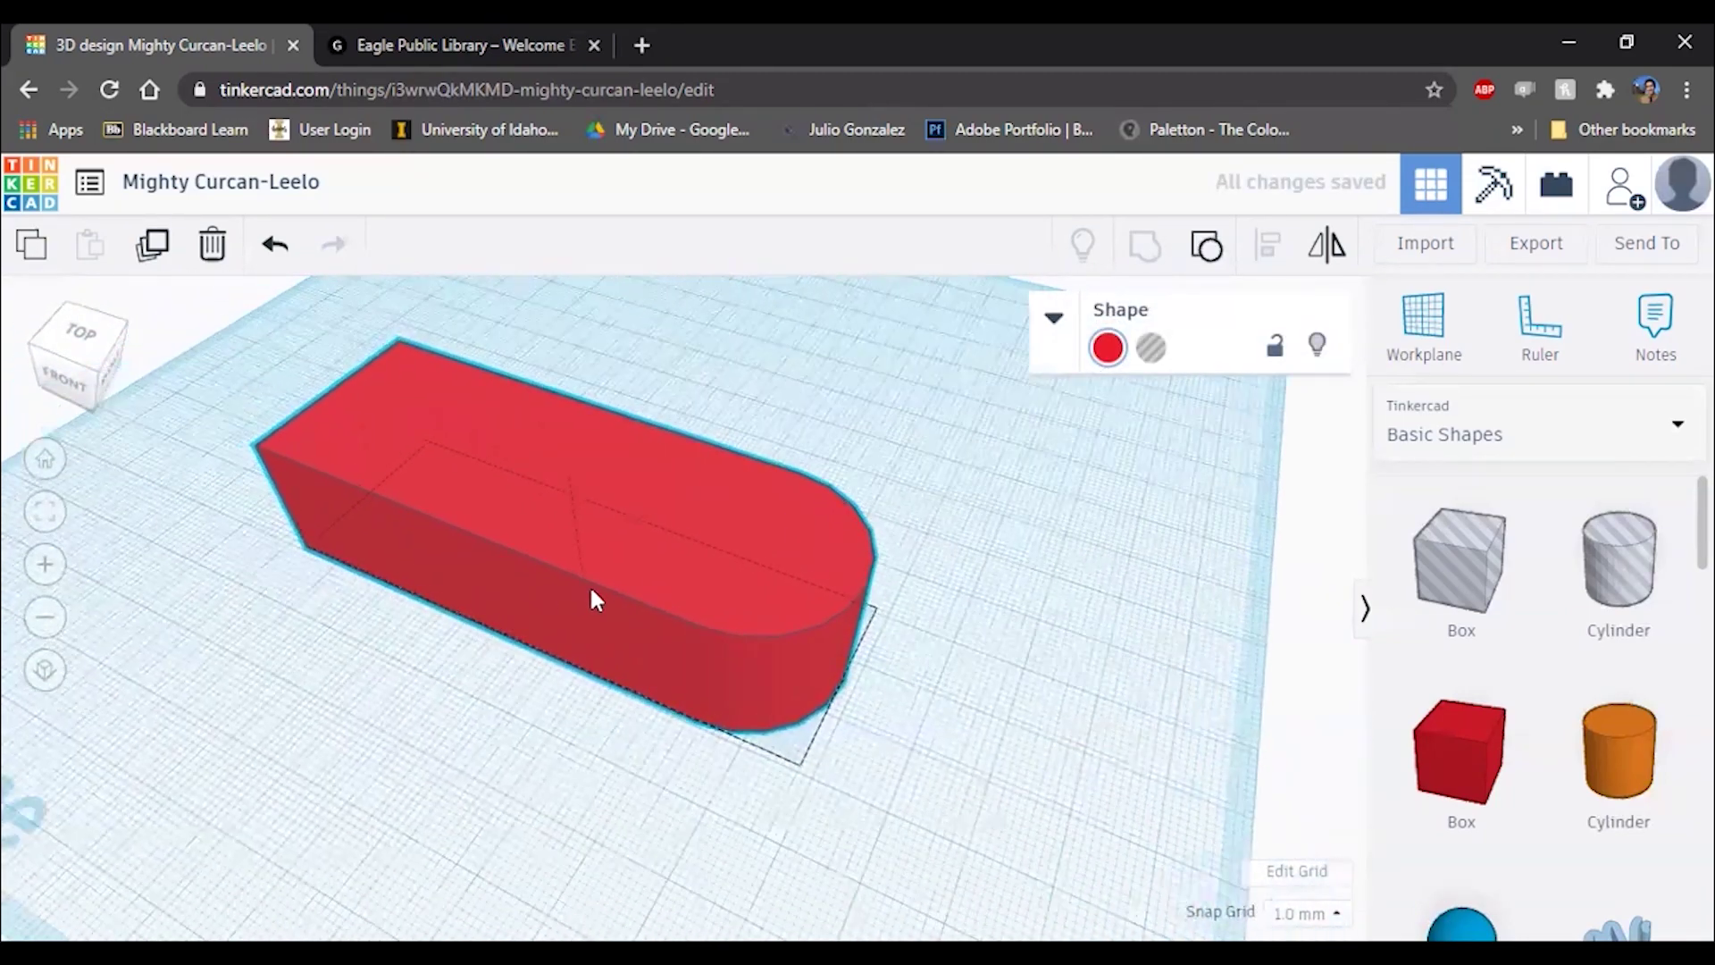
click(1026, 632)
Step: Place a hole cylinder from Basic Shapes inside the rounded end of the grouped body
right_drag(922, 594, 898, 506)
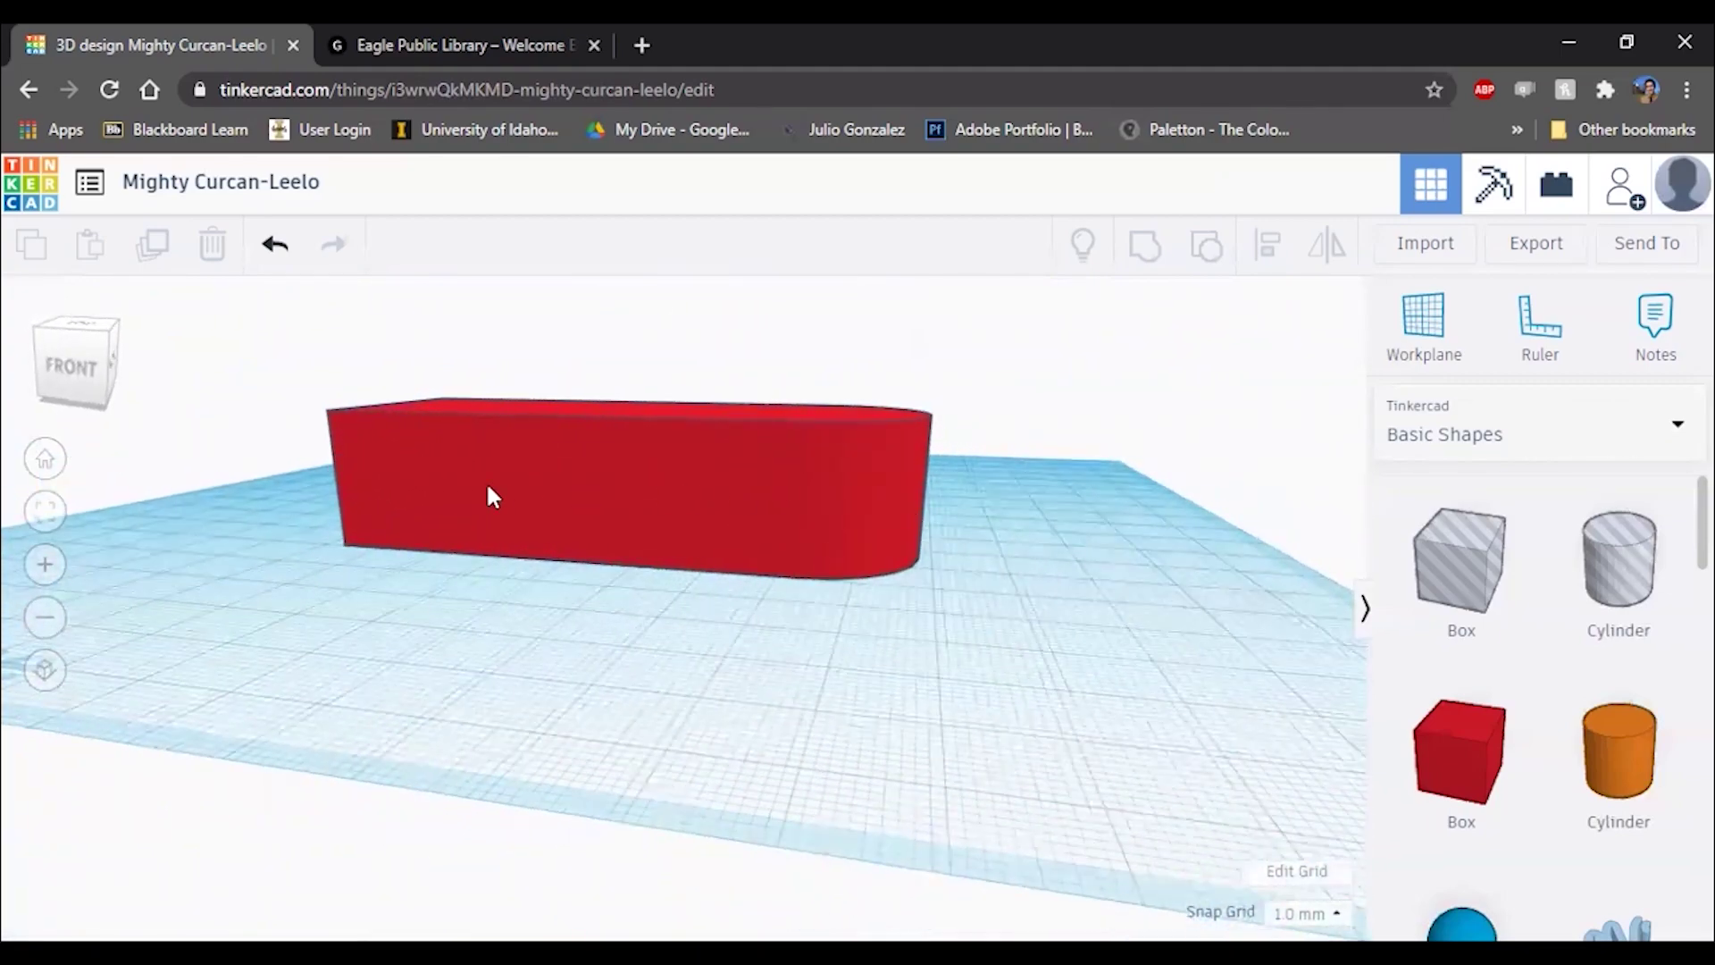
right_drag(491, 490, 498, 552)
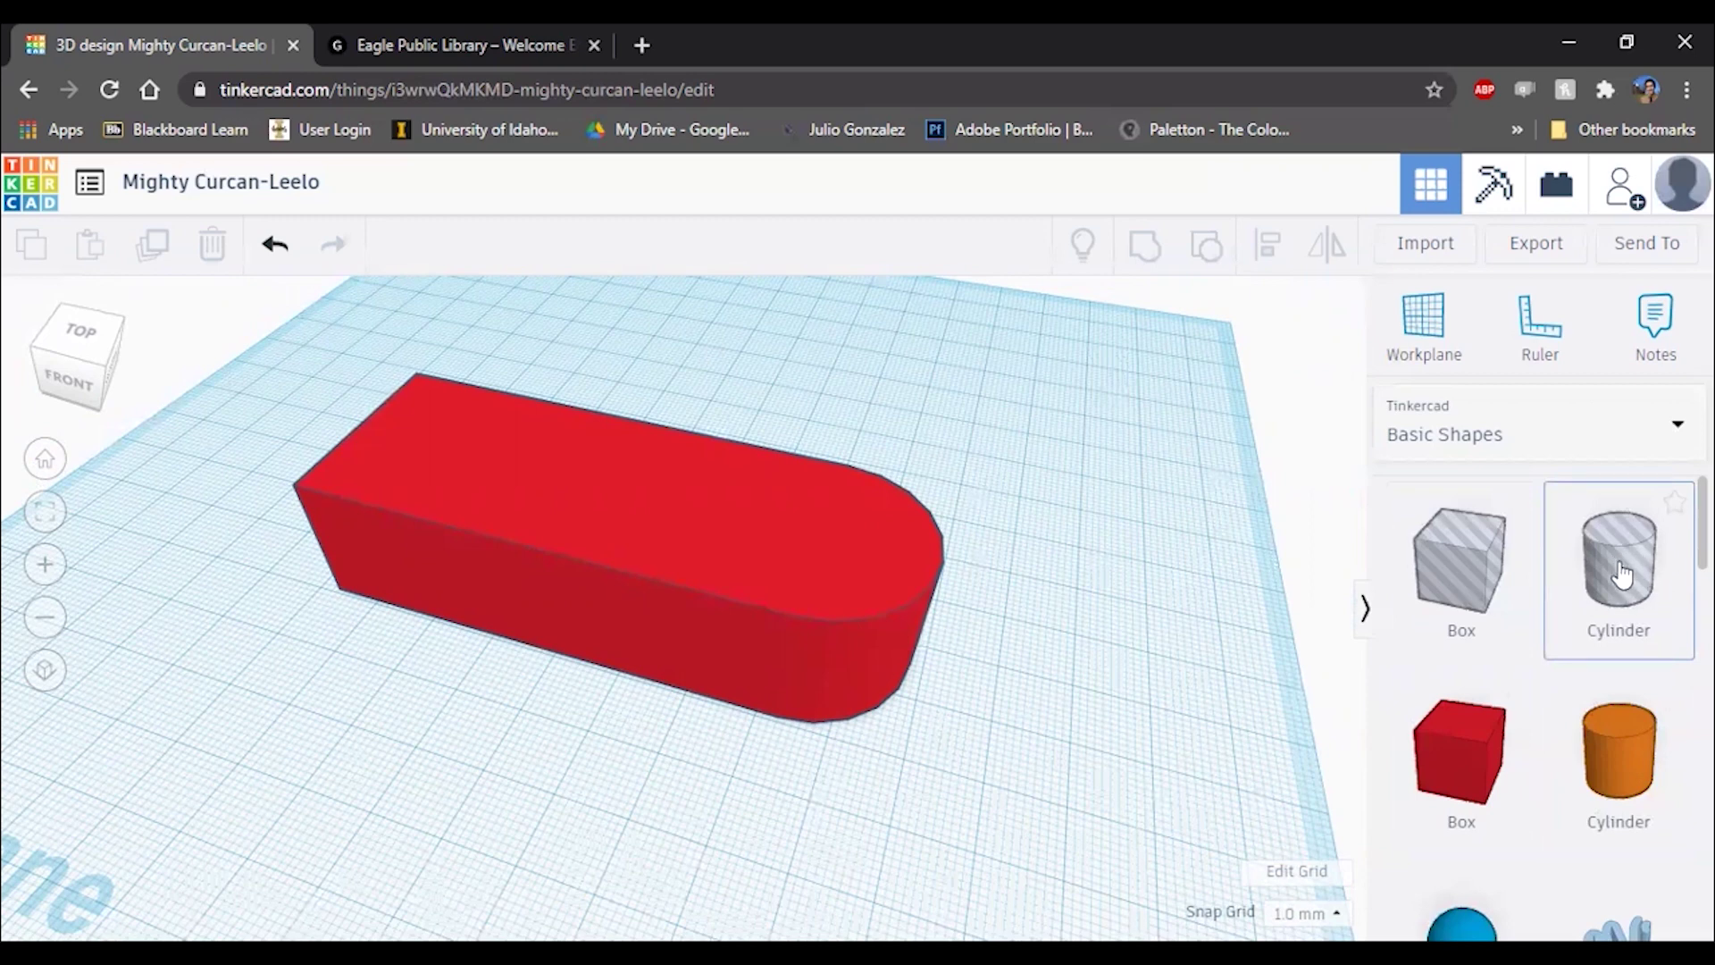
drag(1623, 574, 812, 639)
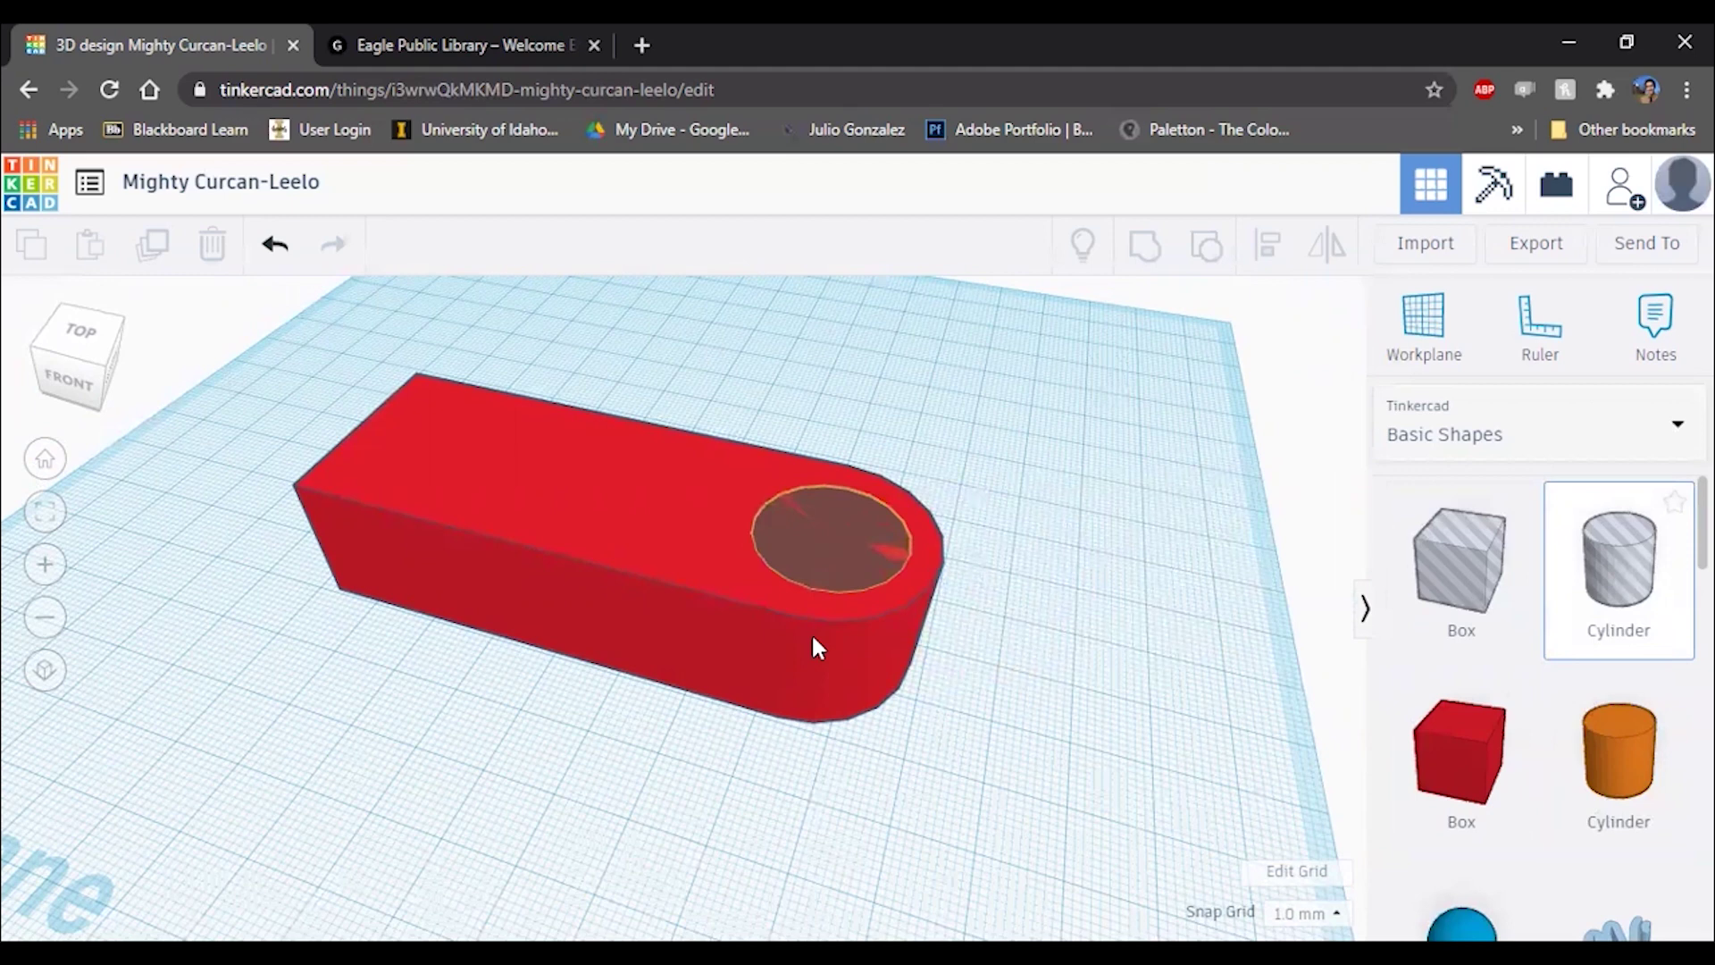
drag(813, 637, 813, 638)
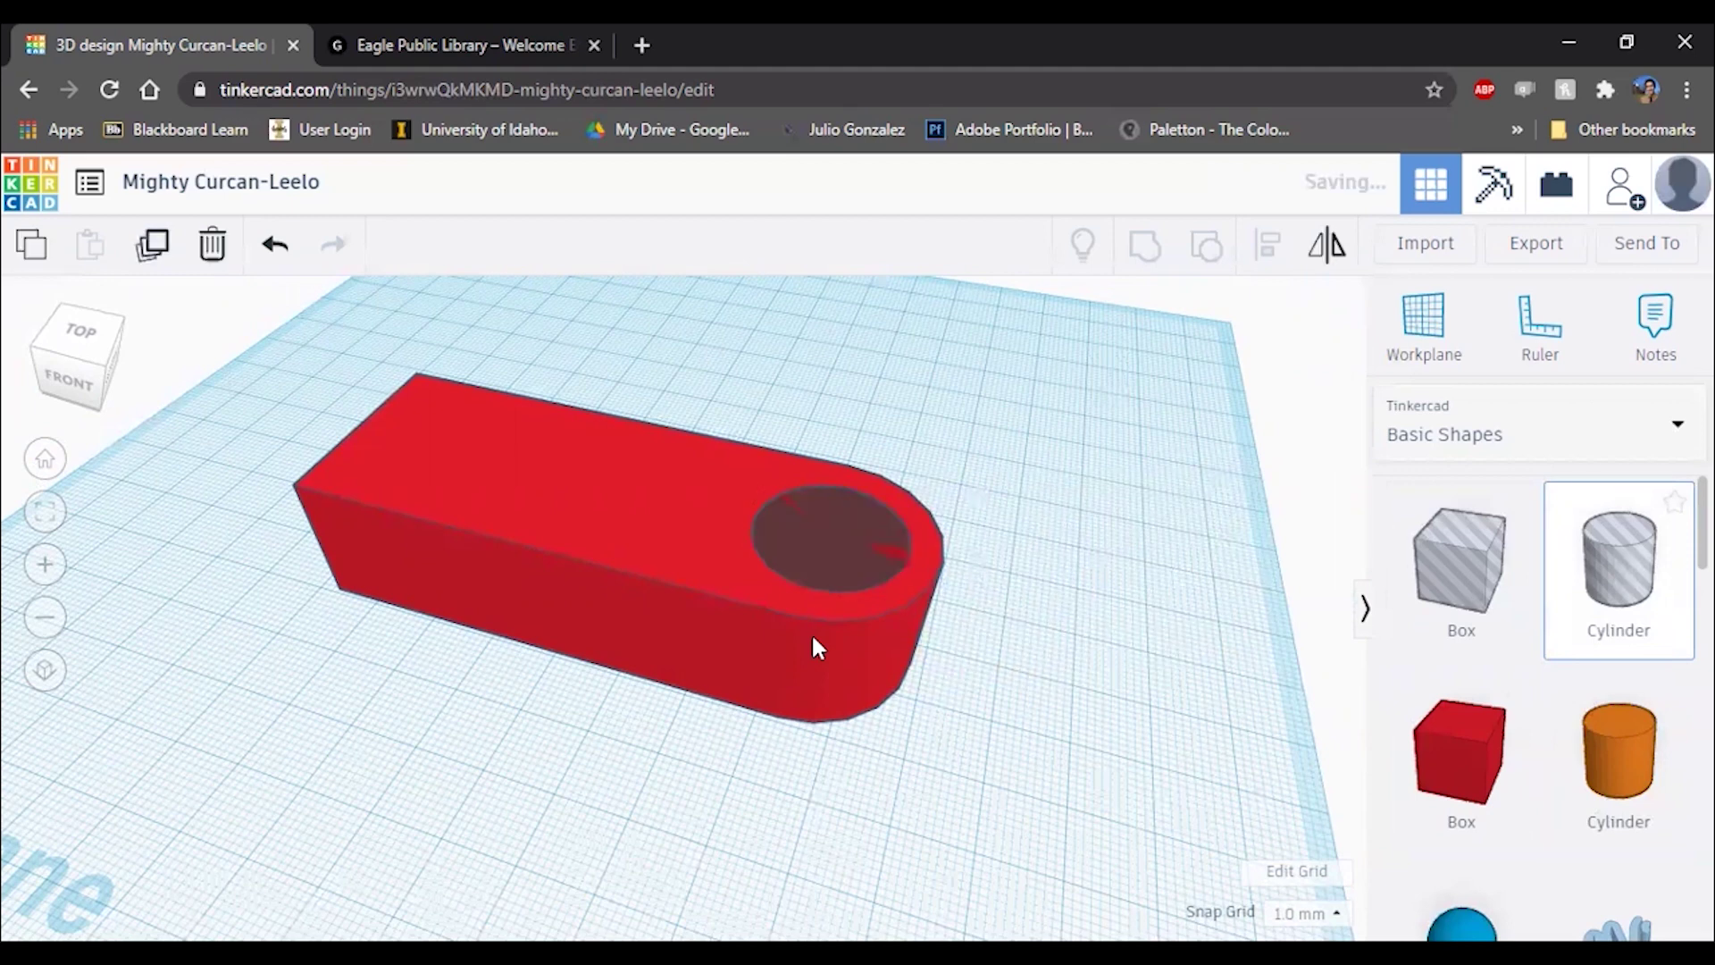
Step: Try moving the red body and the hole cylinder separately, undo the body's move, and deselect everything
right_drag(1229, 628, 1525, 555)
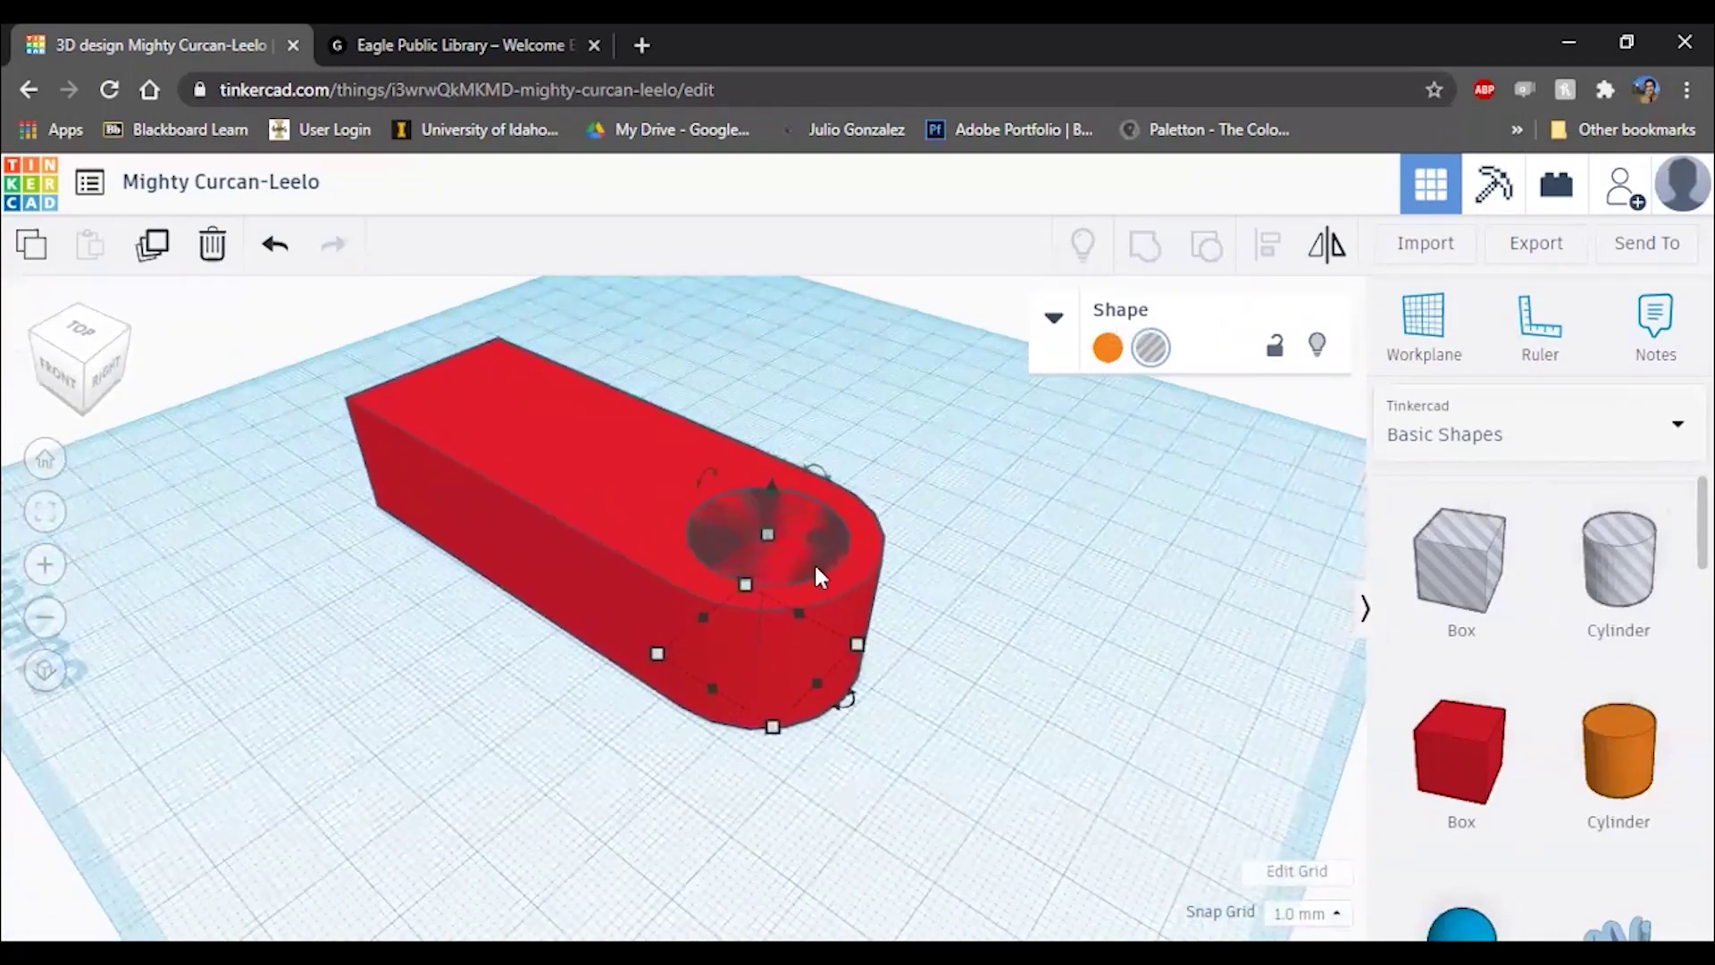
drag(914, 594, 1010, 645)
key(ctrl+z)
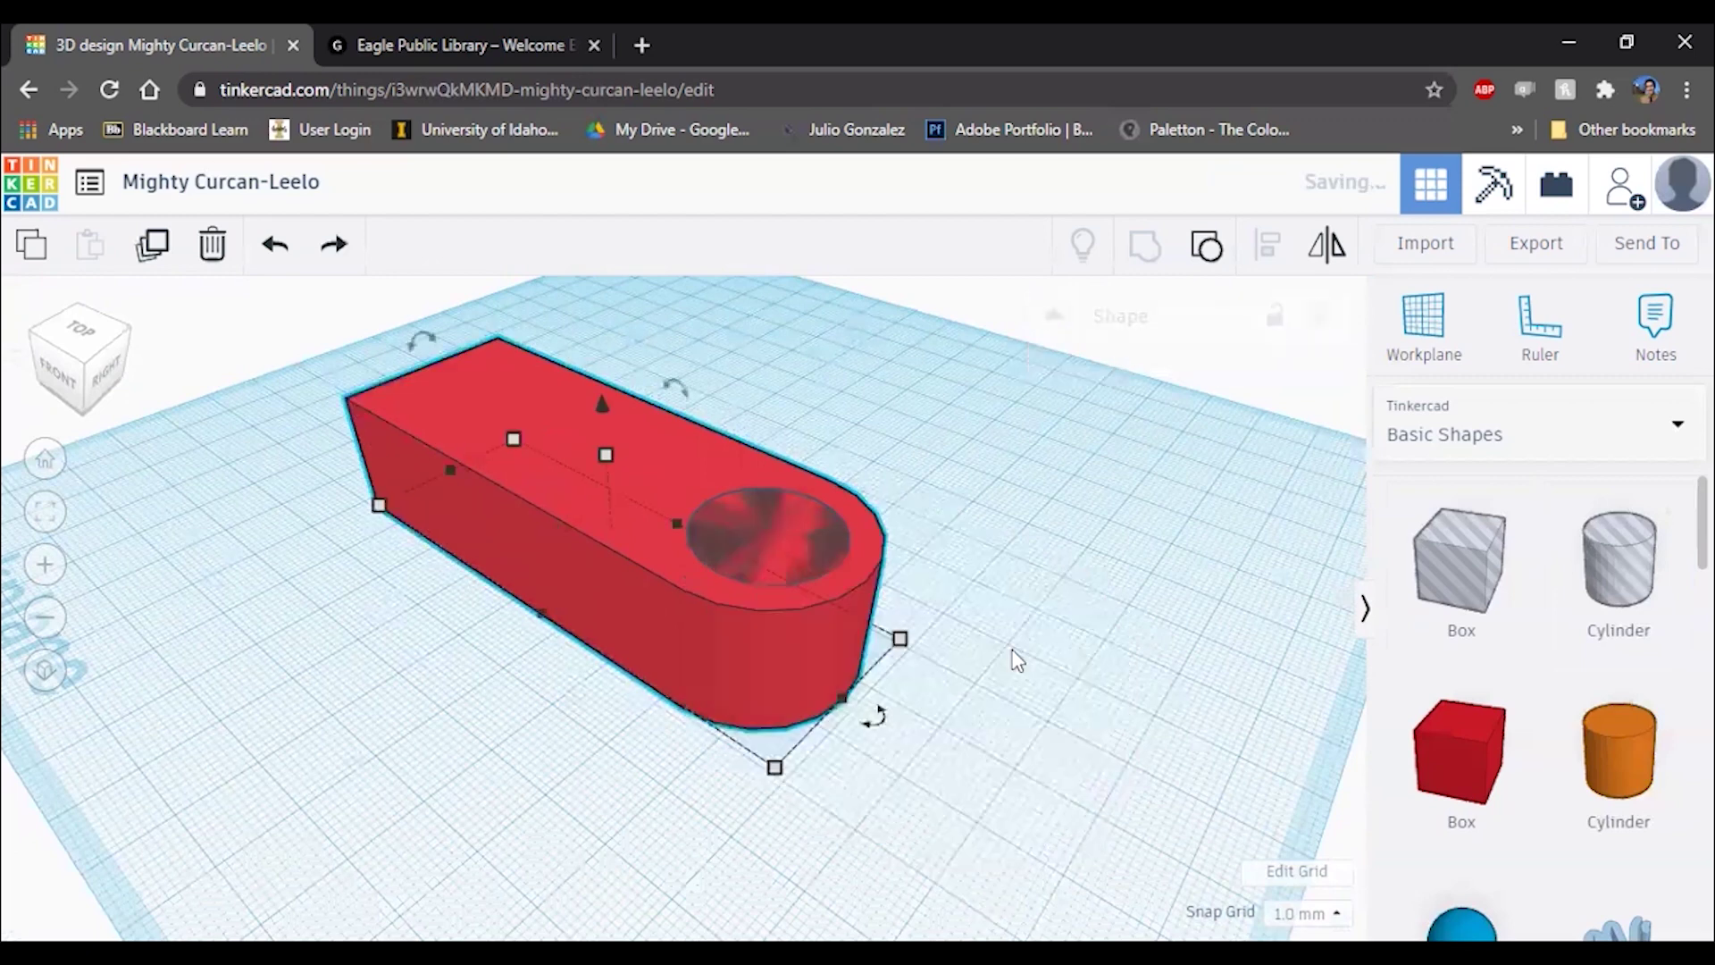
right_drag(1037, 620, 1104, 625)
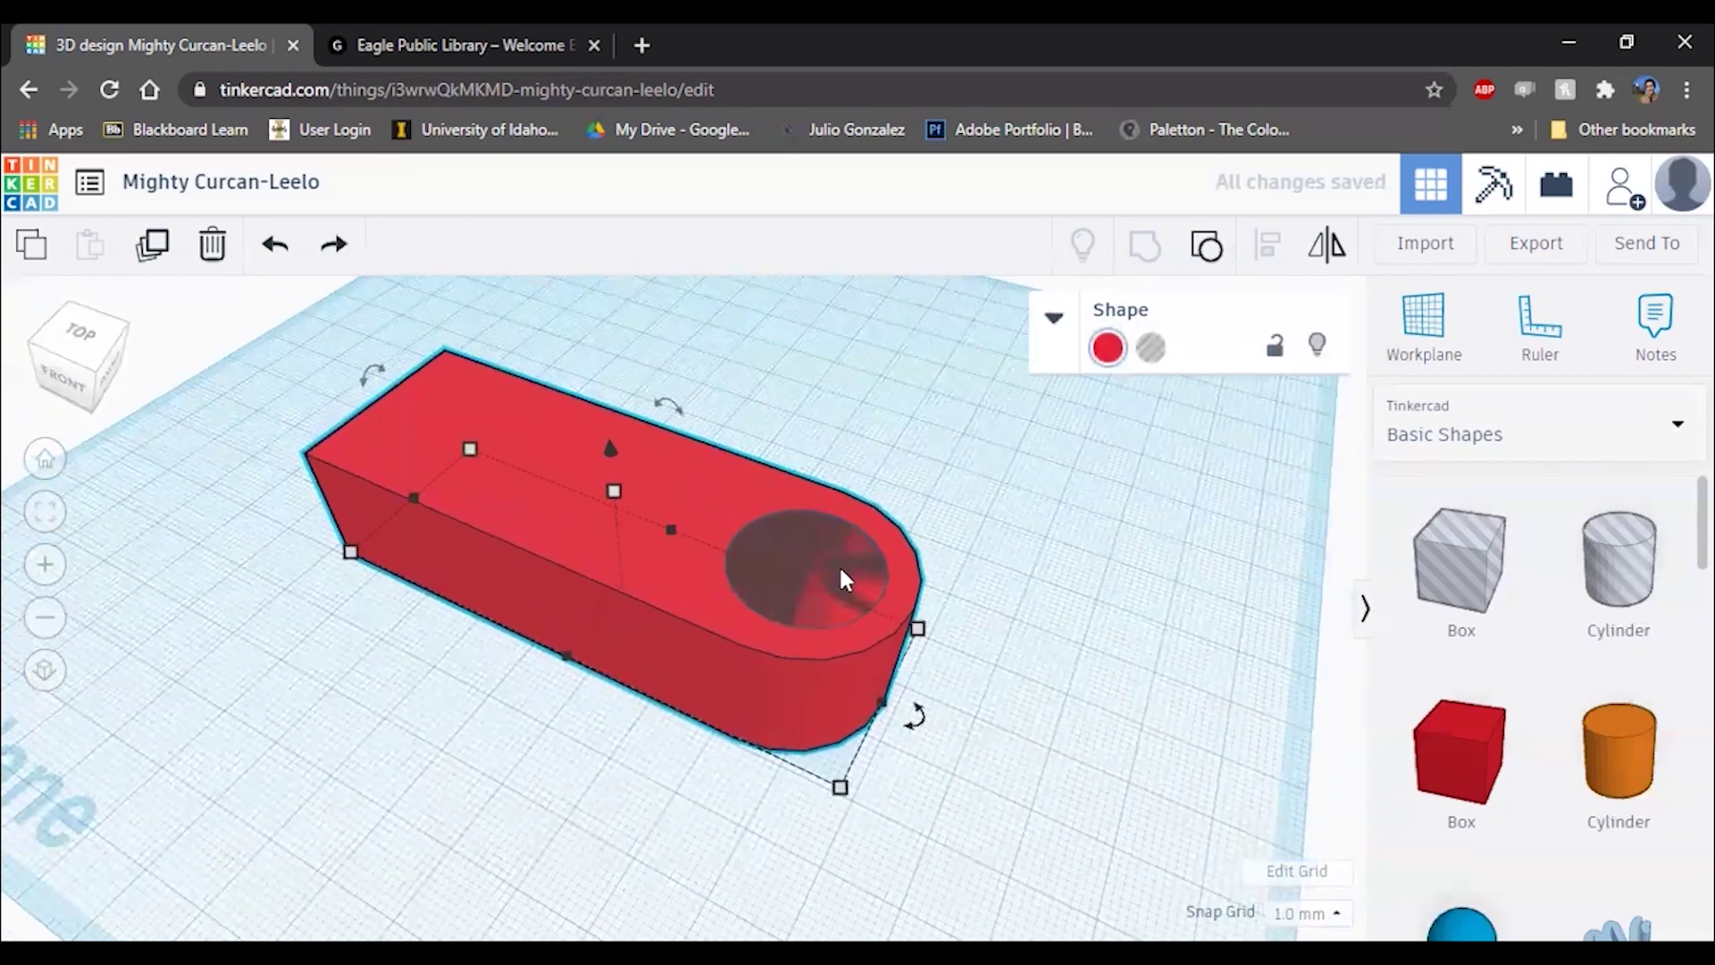
click(838, 567)
drag(808, 590, 841, 614)
click(1018, 688)
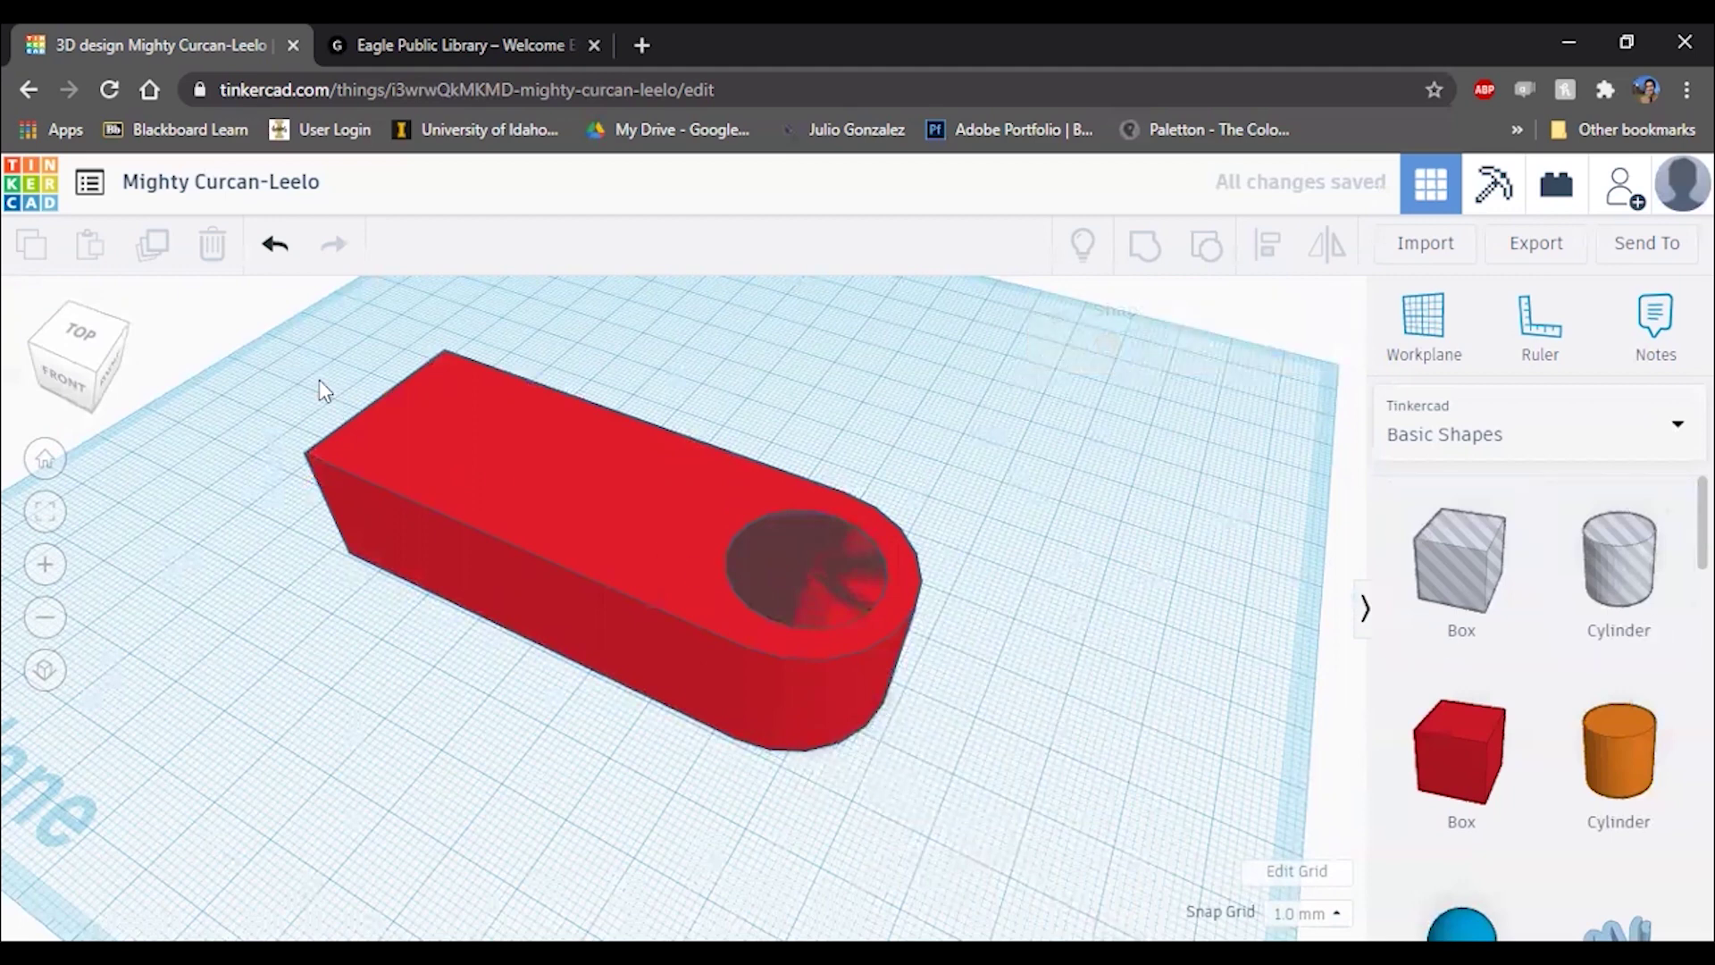
Step: Select the red body and the hole cylinder together and group them to cut a round hole through the rounded end
right_drag(319, 379, 862, 425)
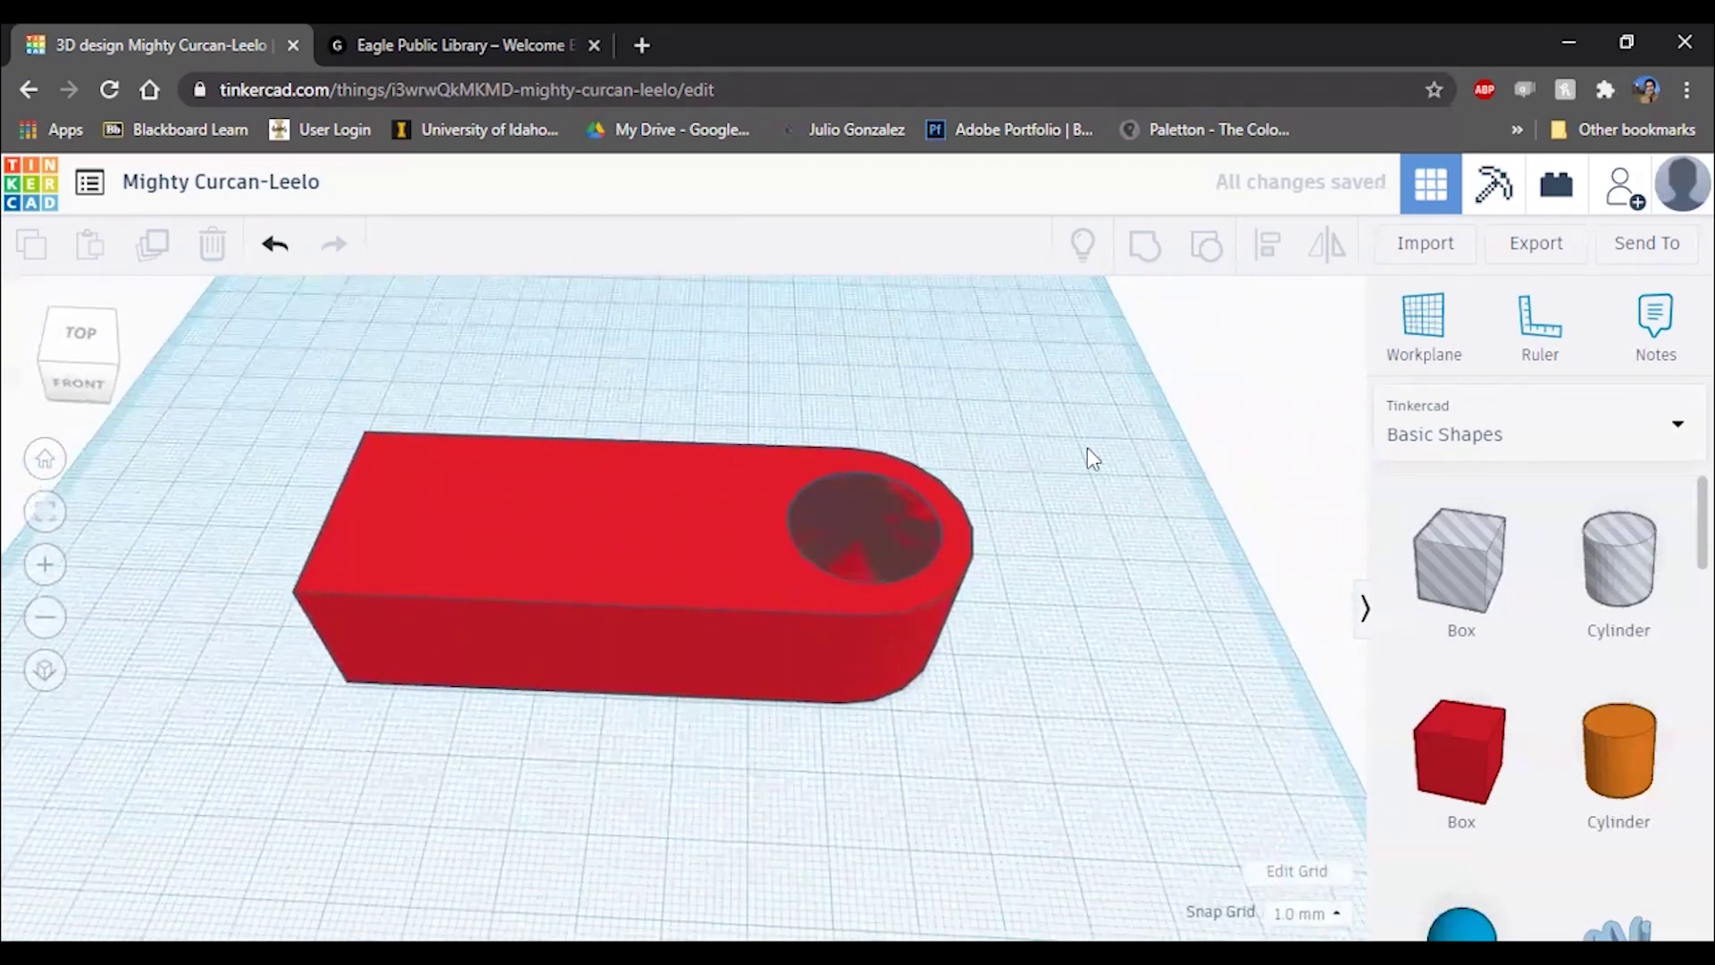
drag(1128, 366, 154, 853)
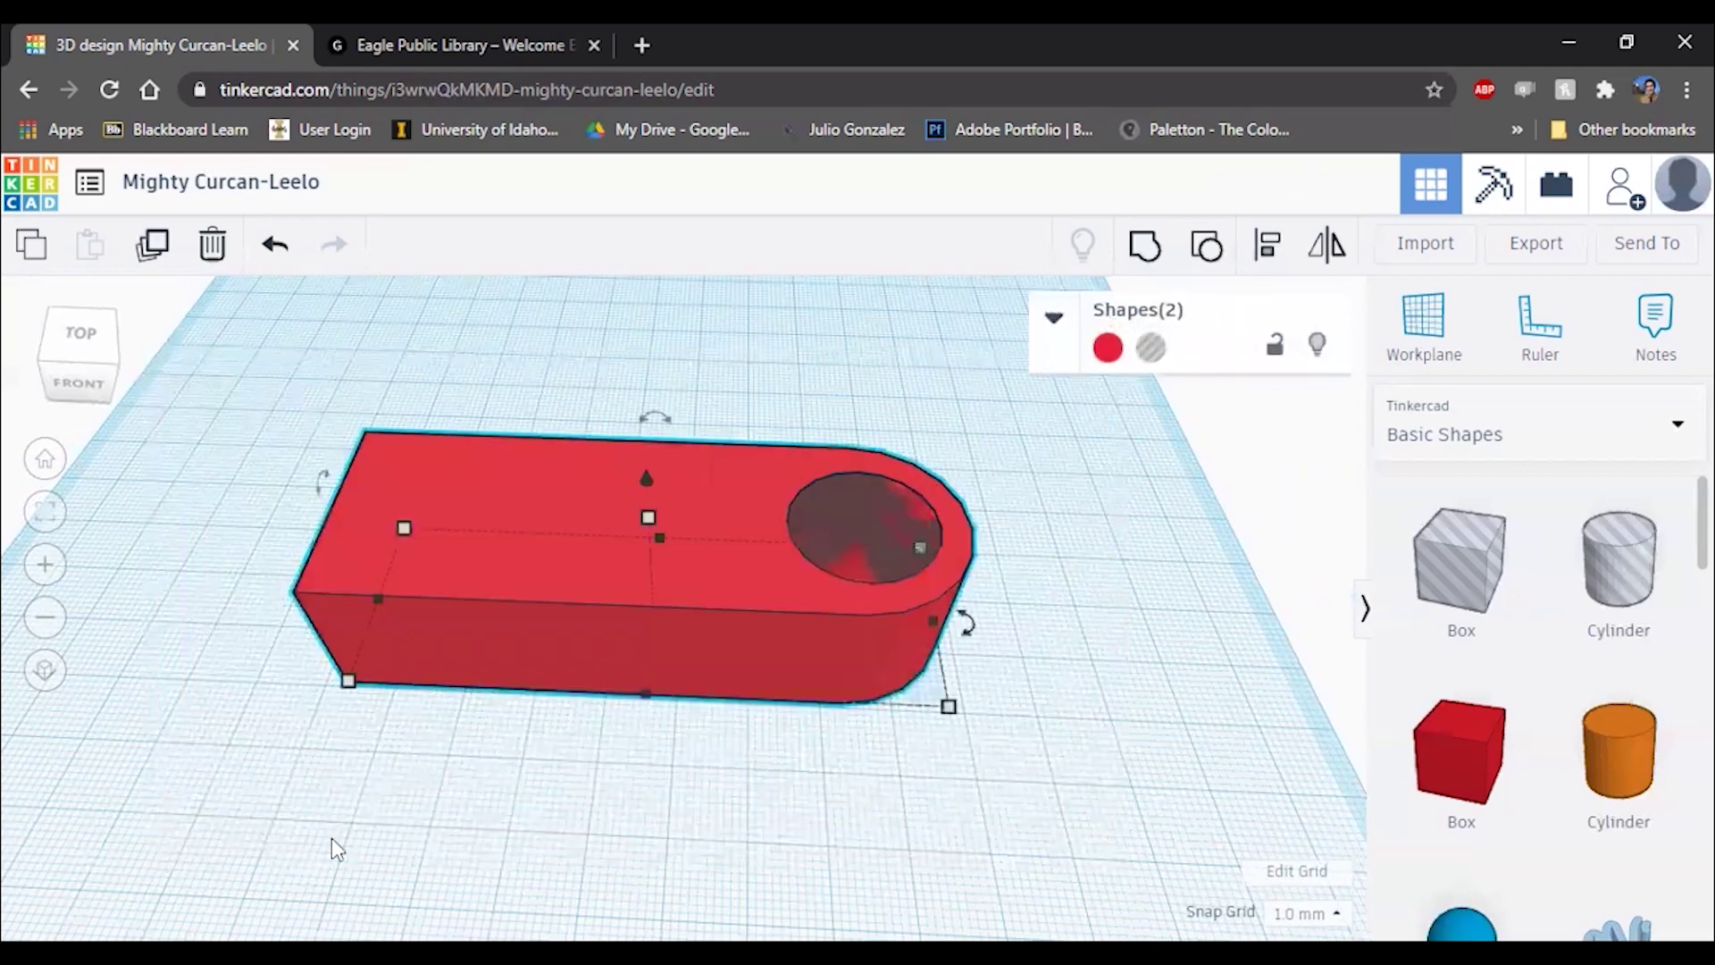
click(1146, 259)
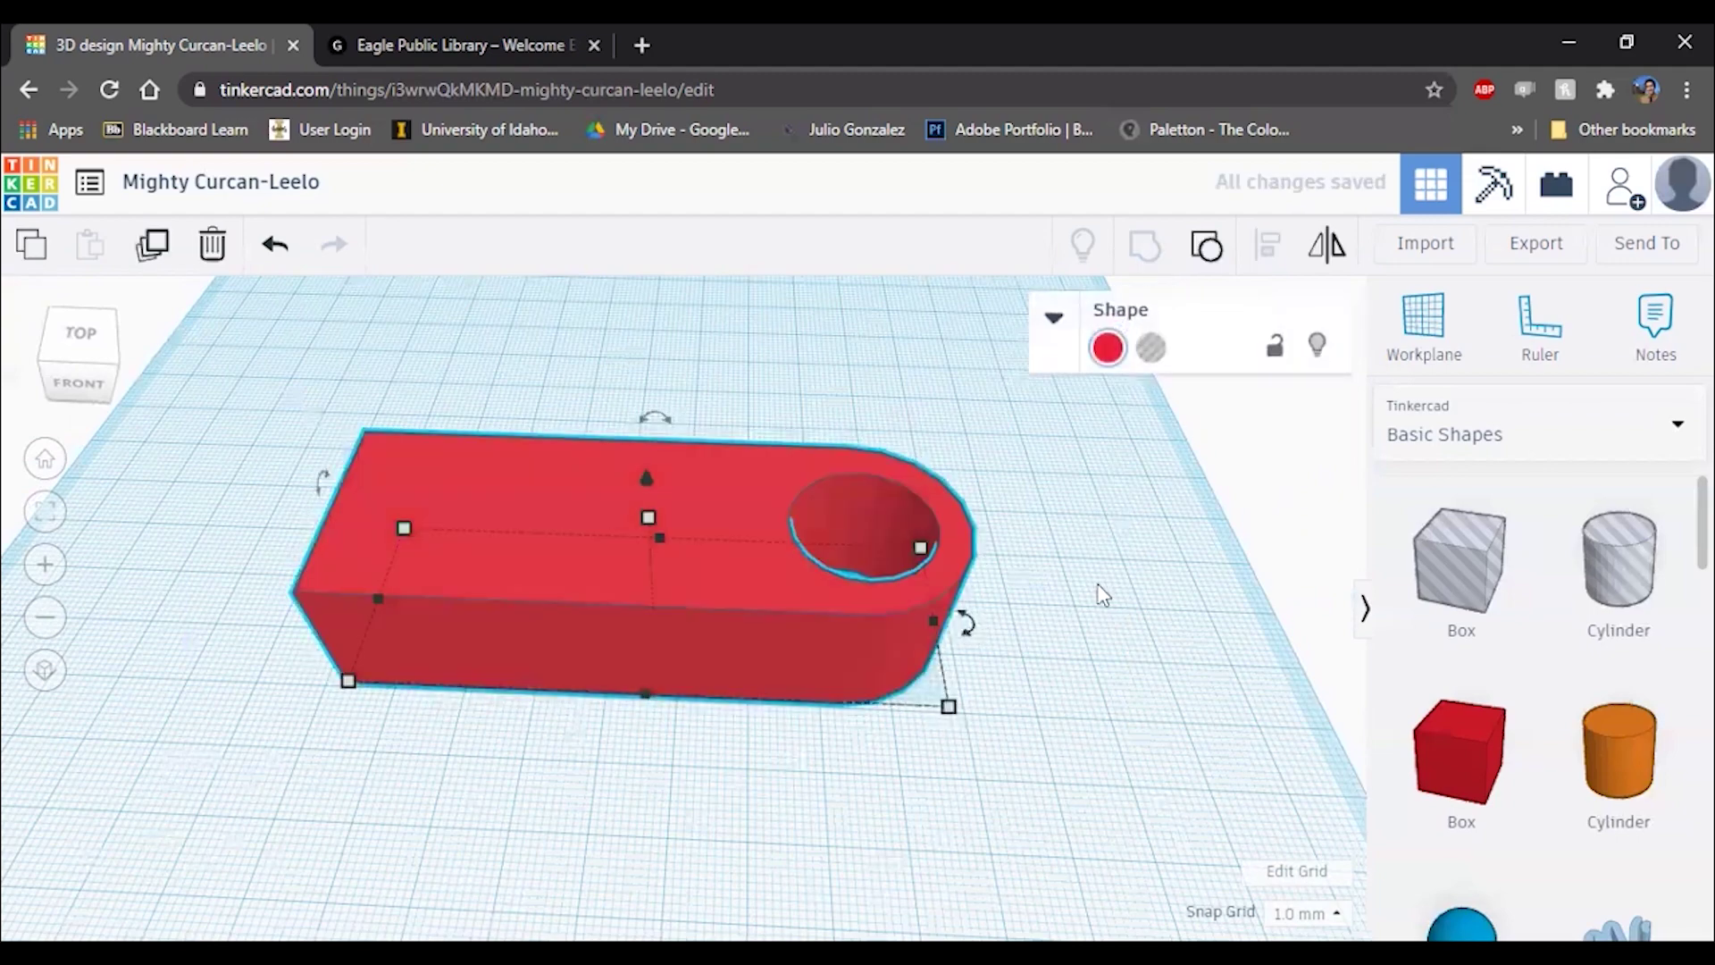
click(1052, 580)
right_drag(1052, 580, 933, 659)
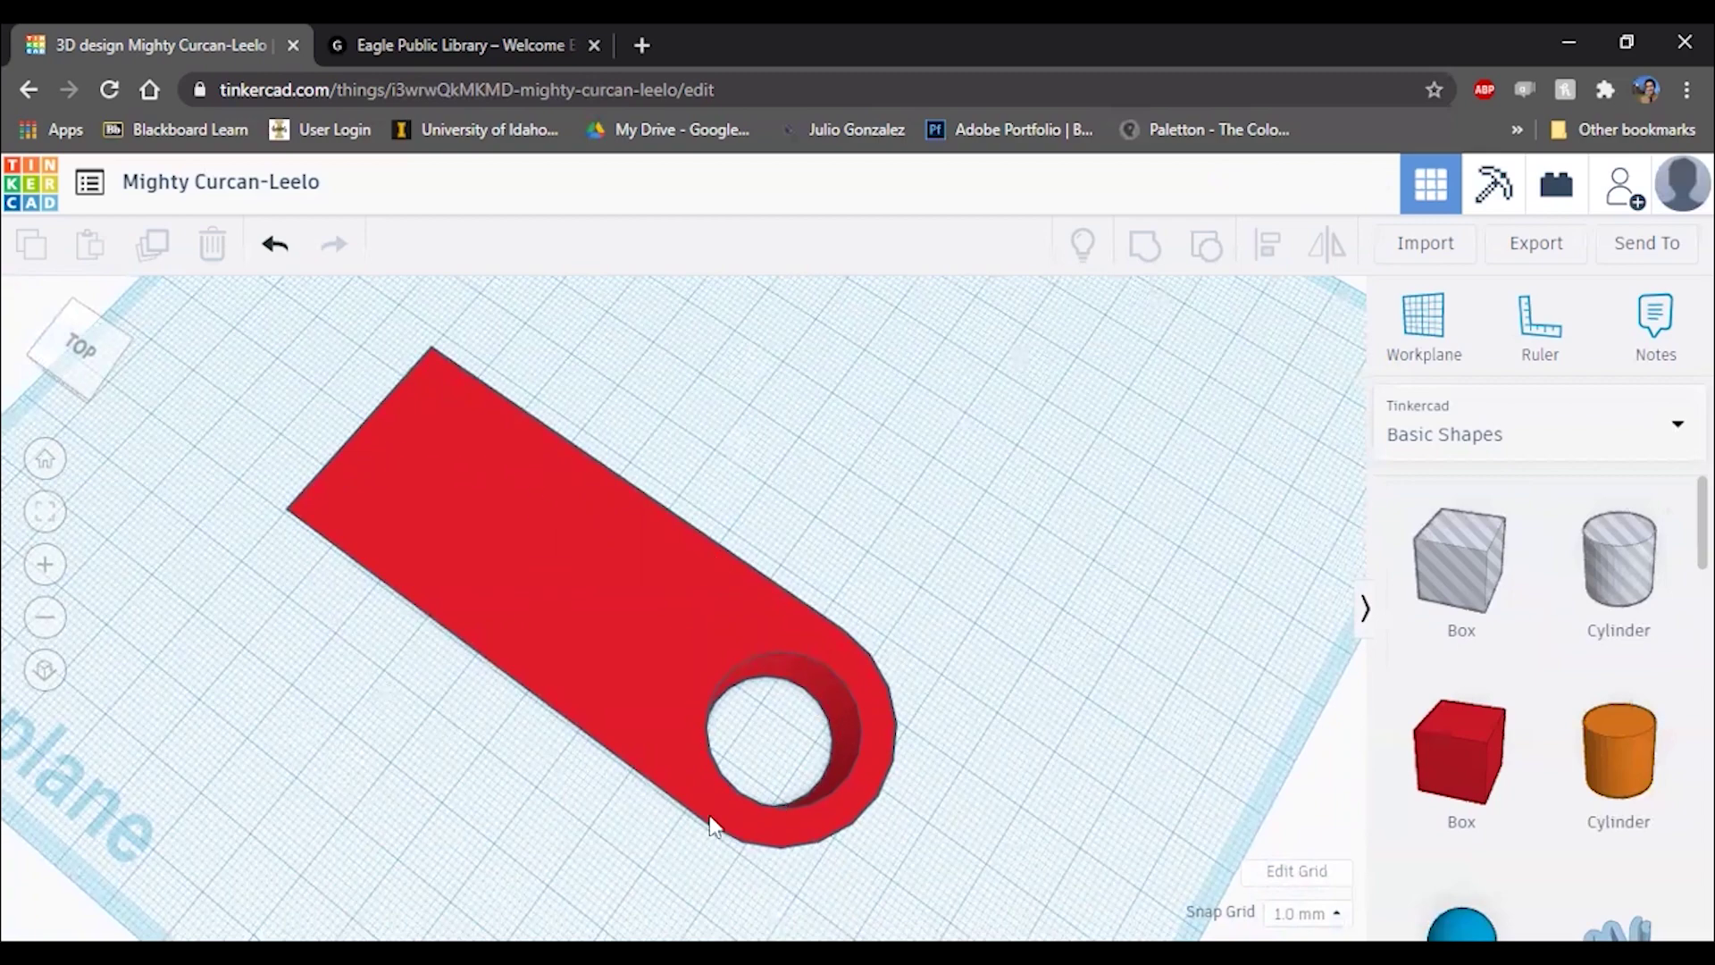
right_drag(777, 743, 887, 649)
right_drag(757, 722, 1092, 559)
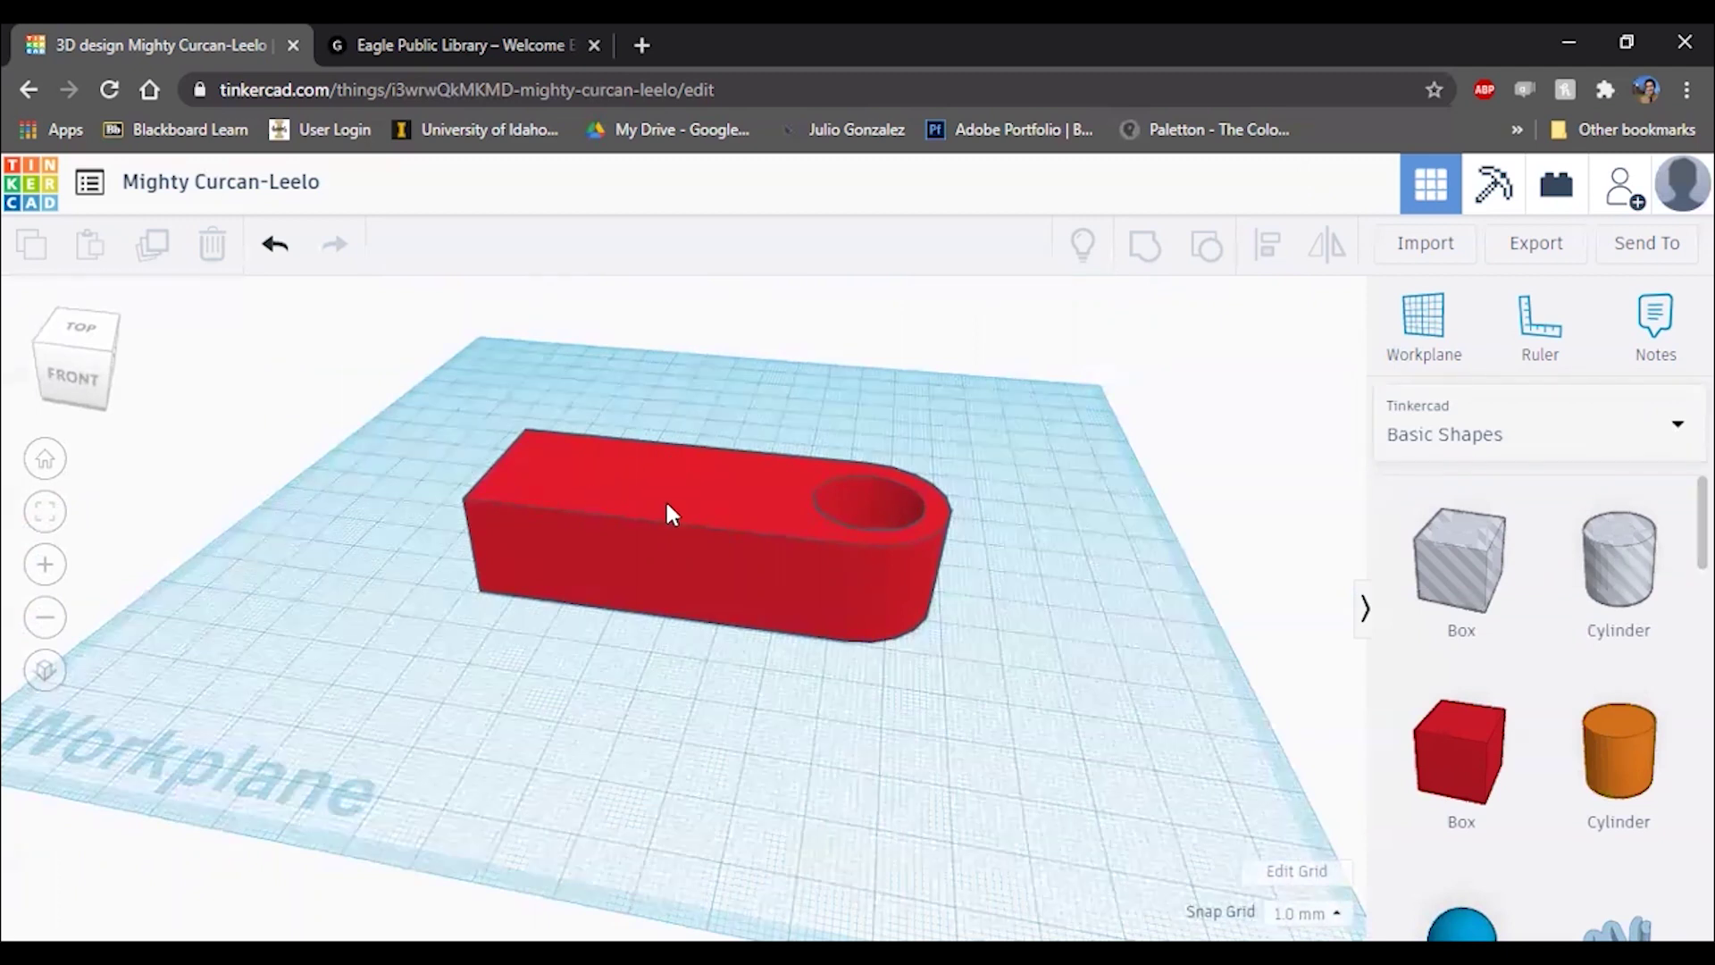
Step: Place a Text shape from the Text and numbers collection in front of the red body and expand its settings
click(1556, 427)
click(1424, 435)
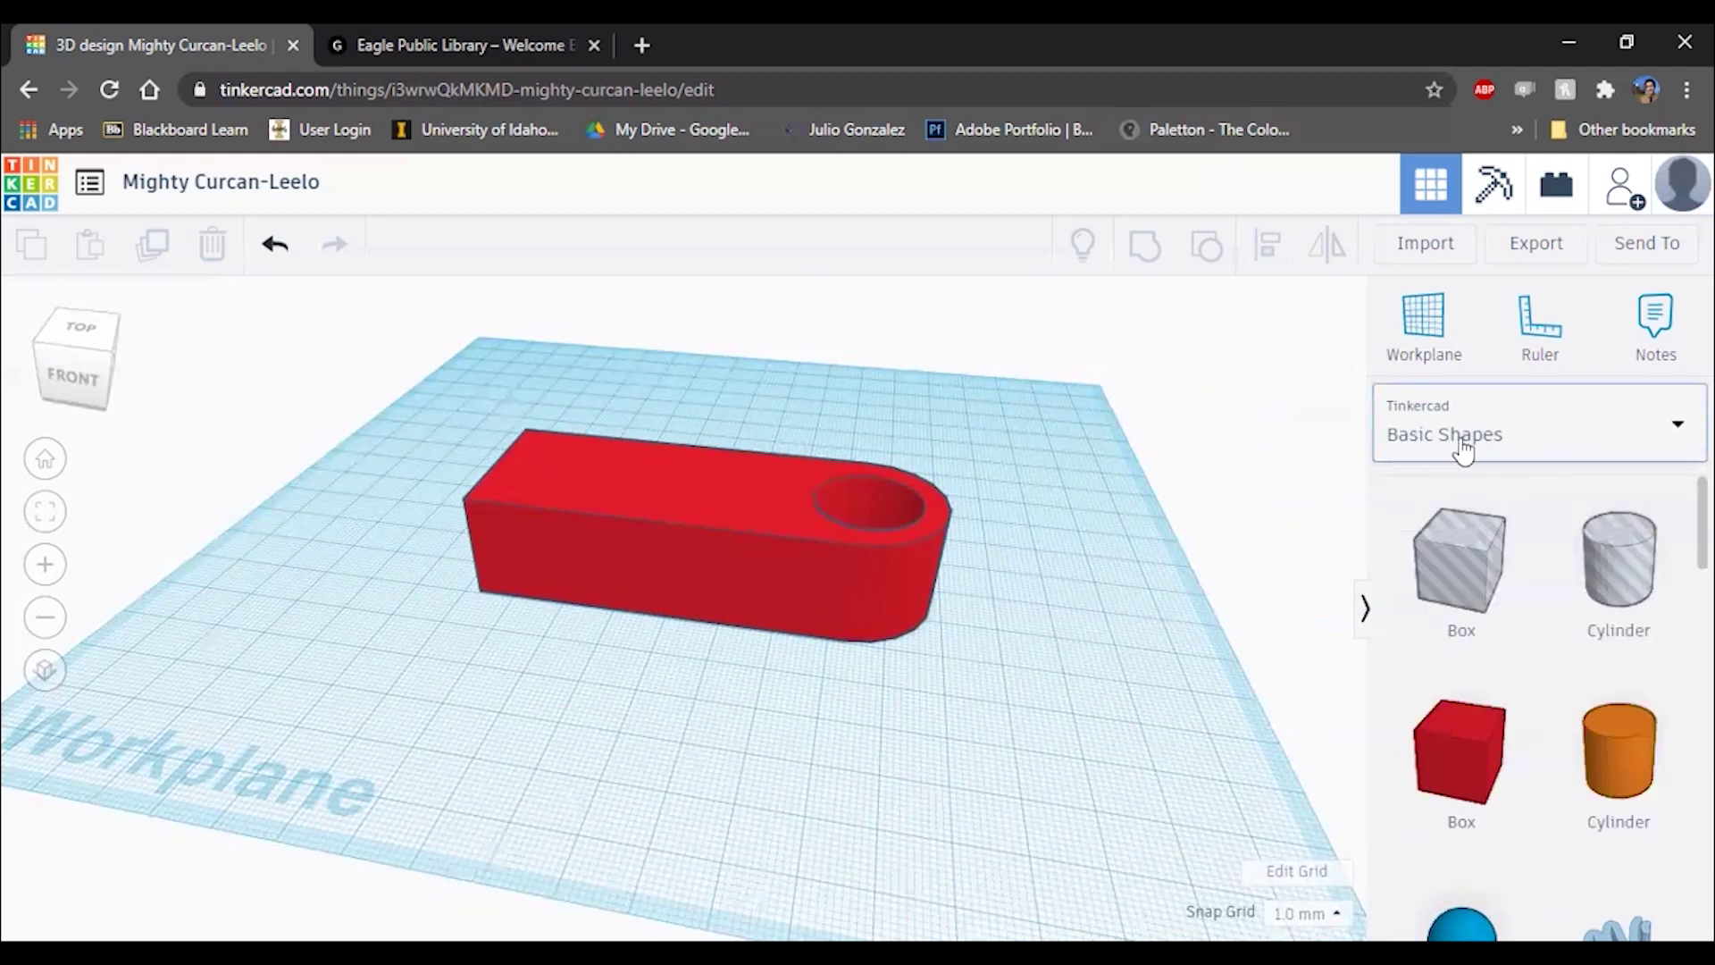
click(1534, 439)
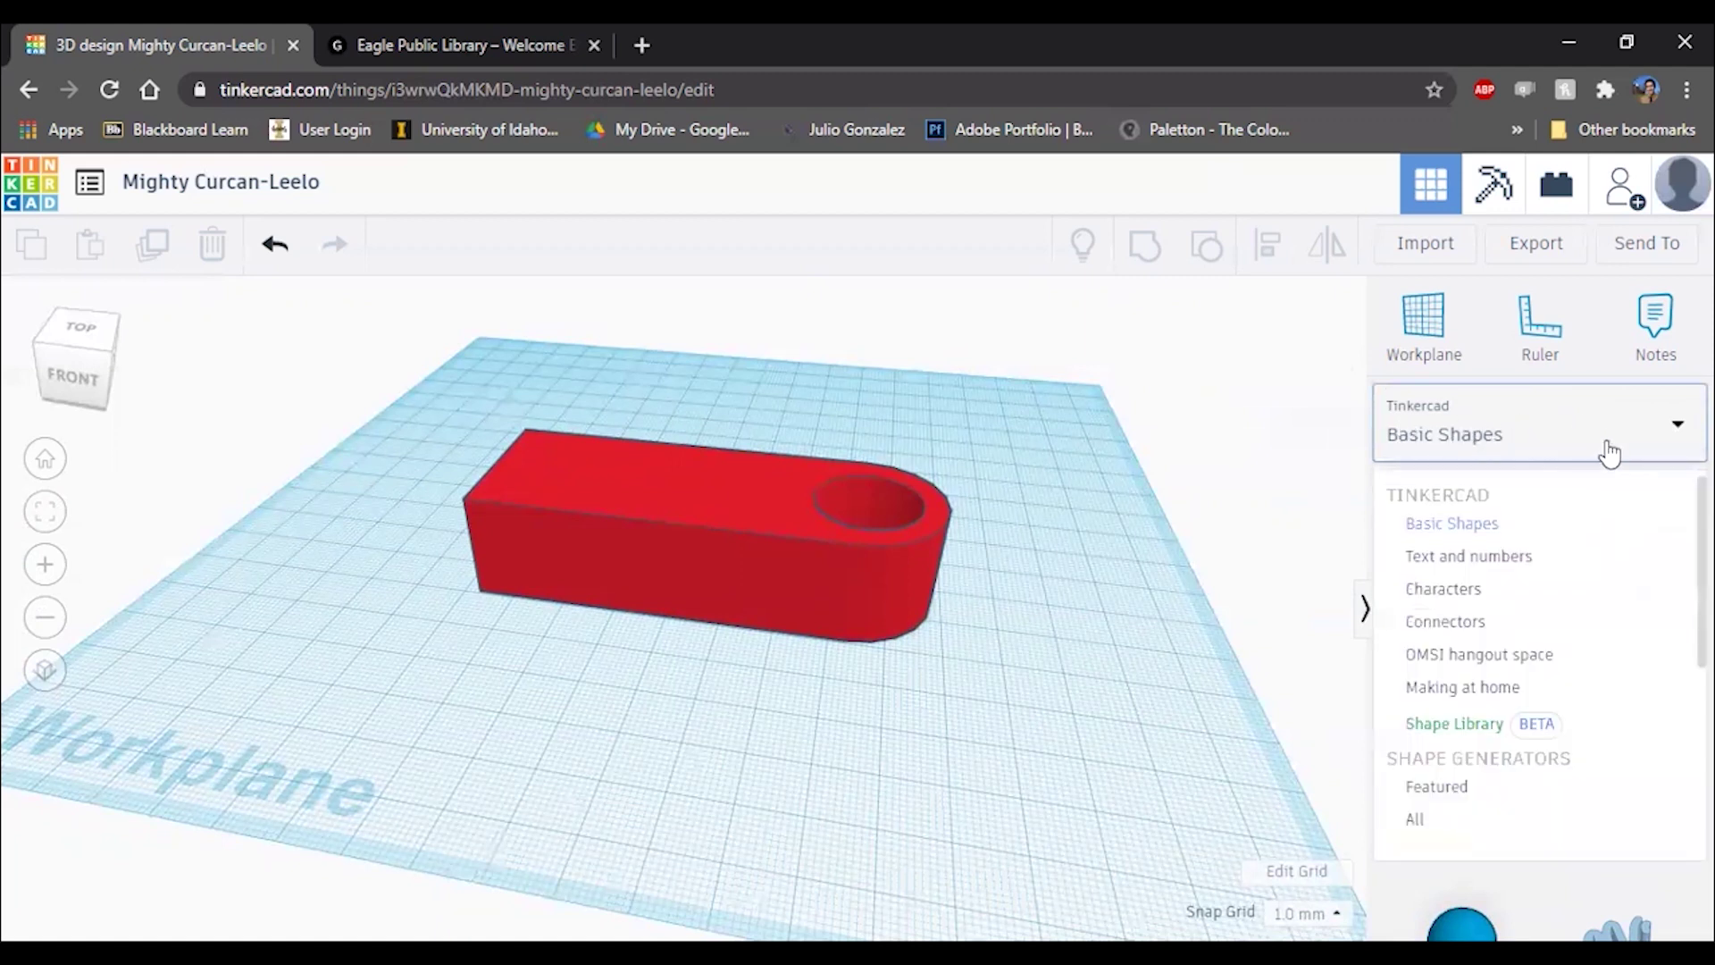
click(1462, 563)
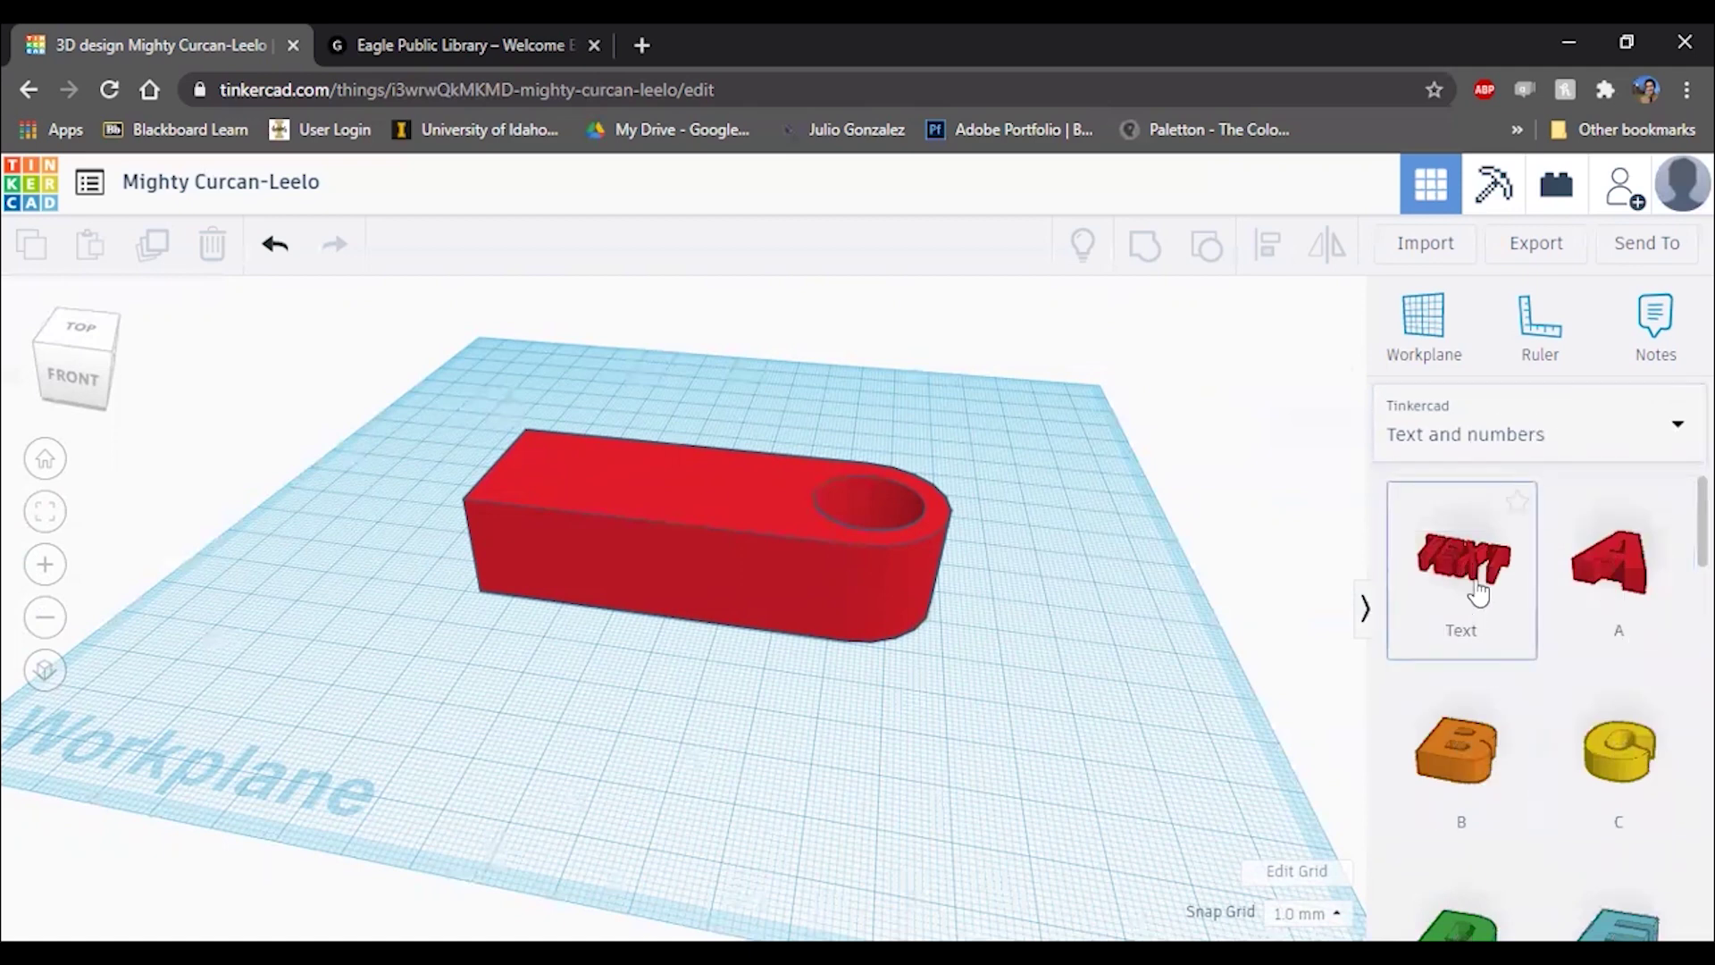
scroll(1562, 635, down, 6)
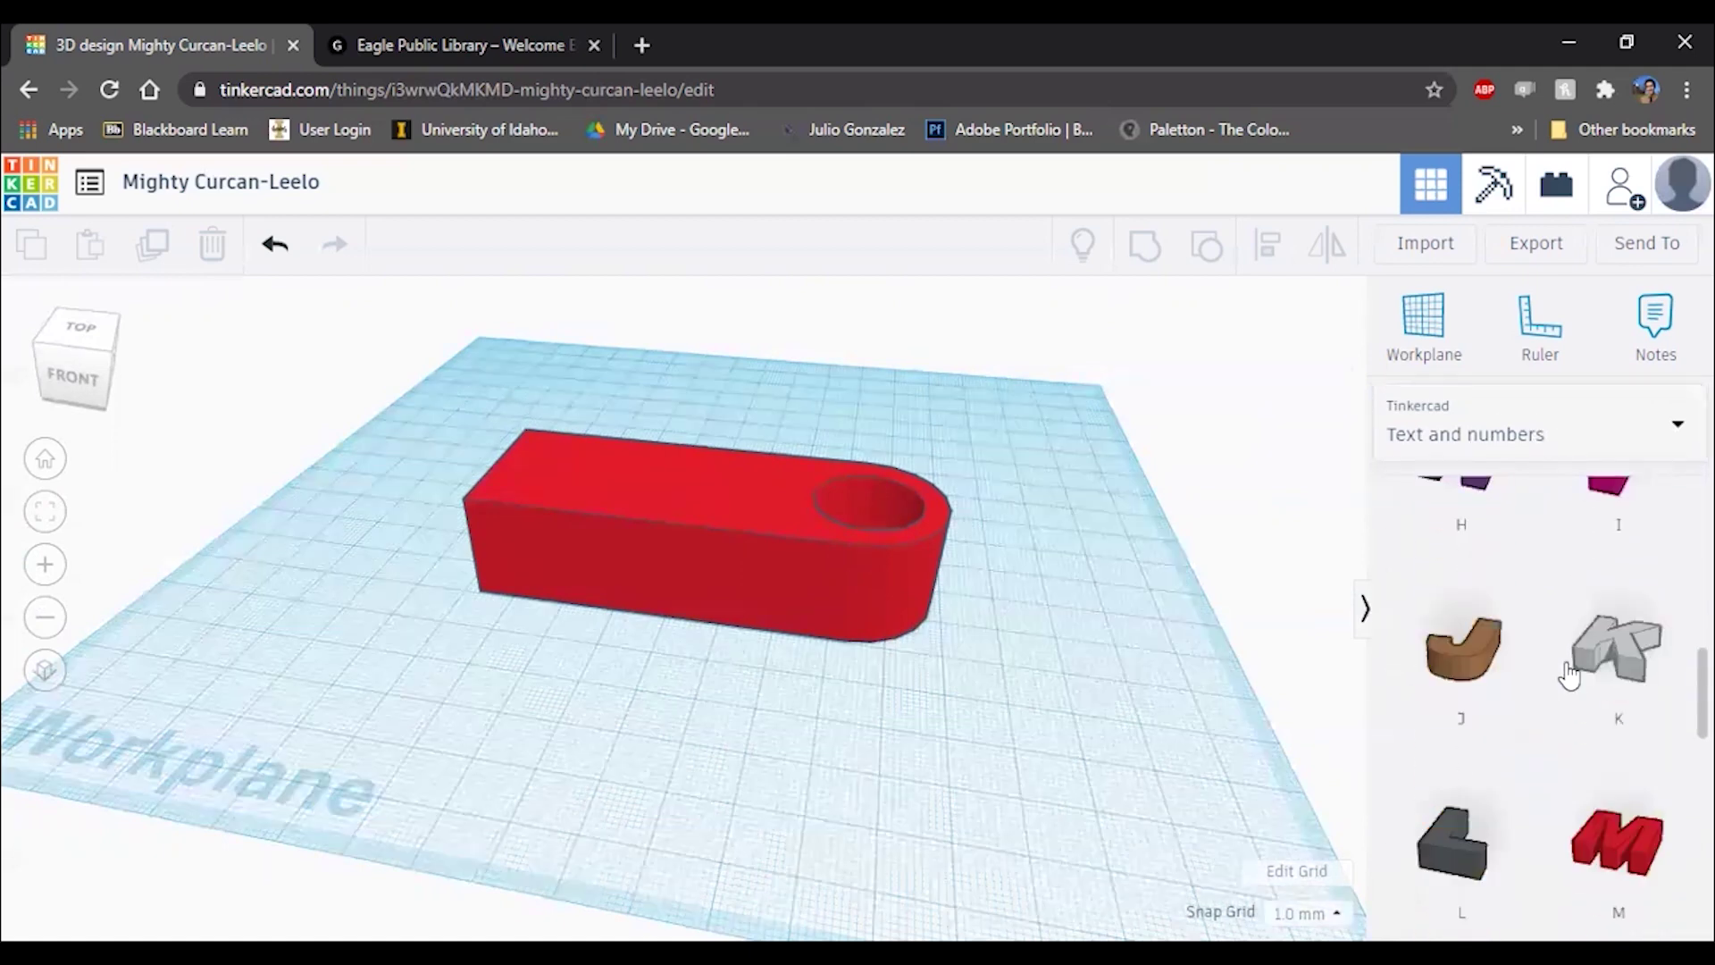
scroll(1570, 675, up, 8)
scroll(1569, 674, down, 1)
drag(1454, 570, 673, 722)
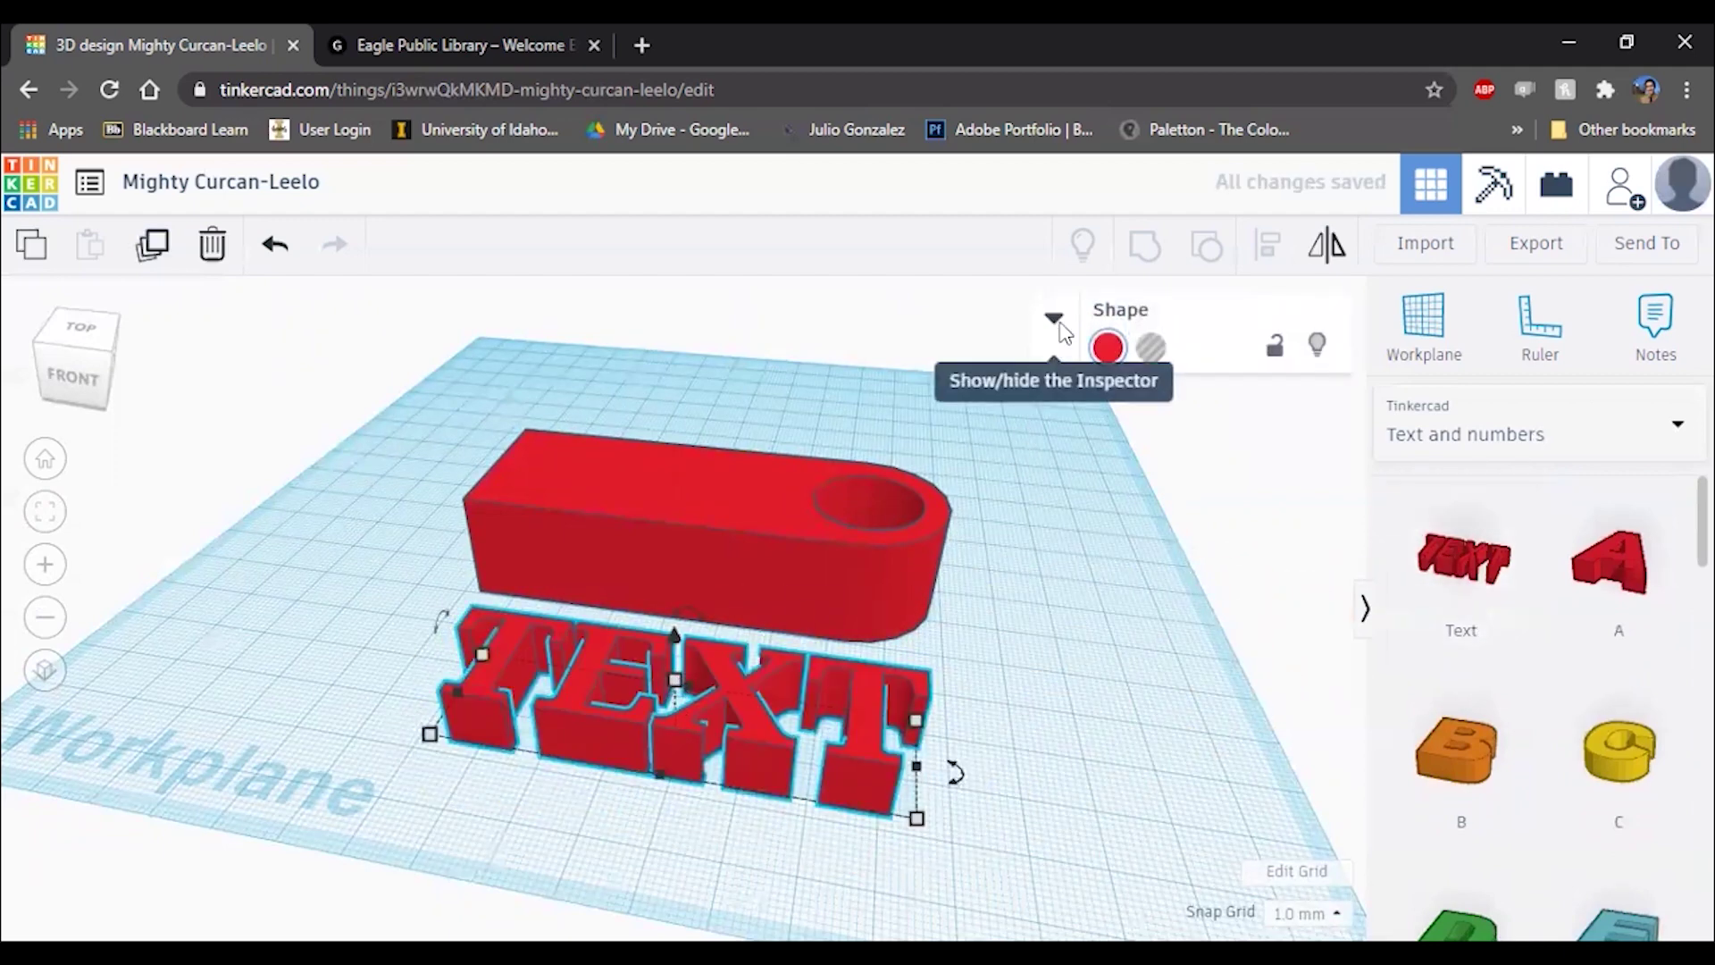
click(753, 556)
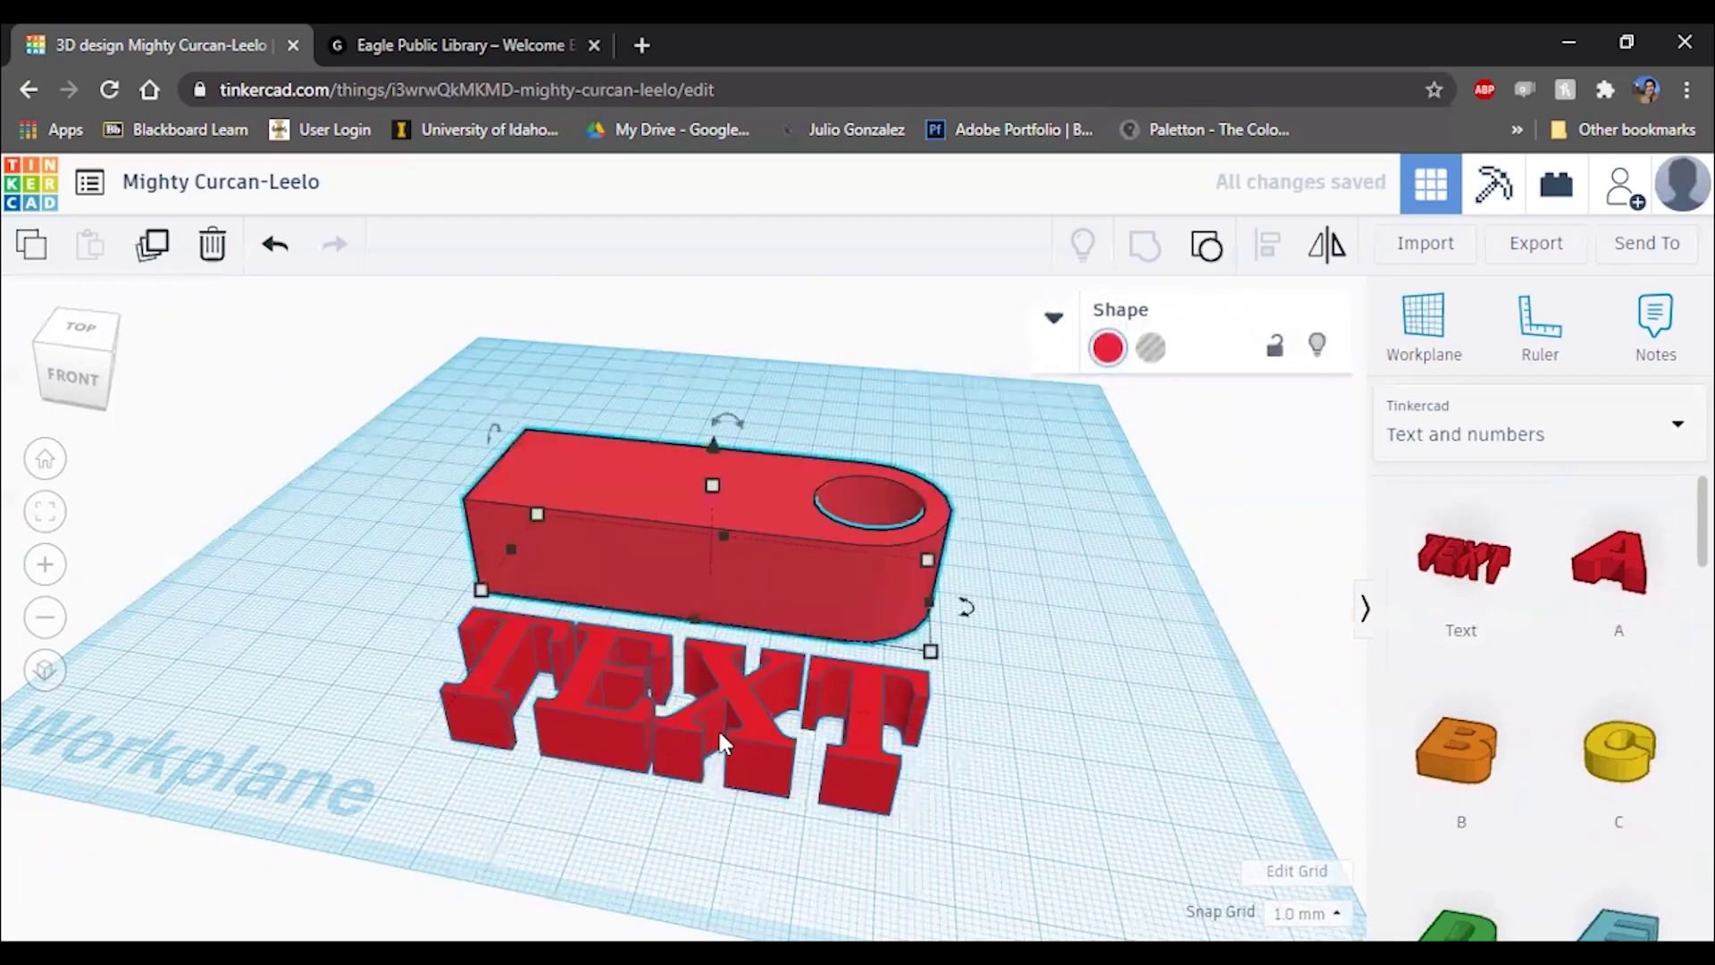
click(716, 727)
click(1069, 324)
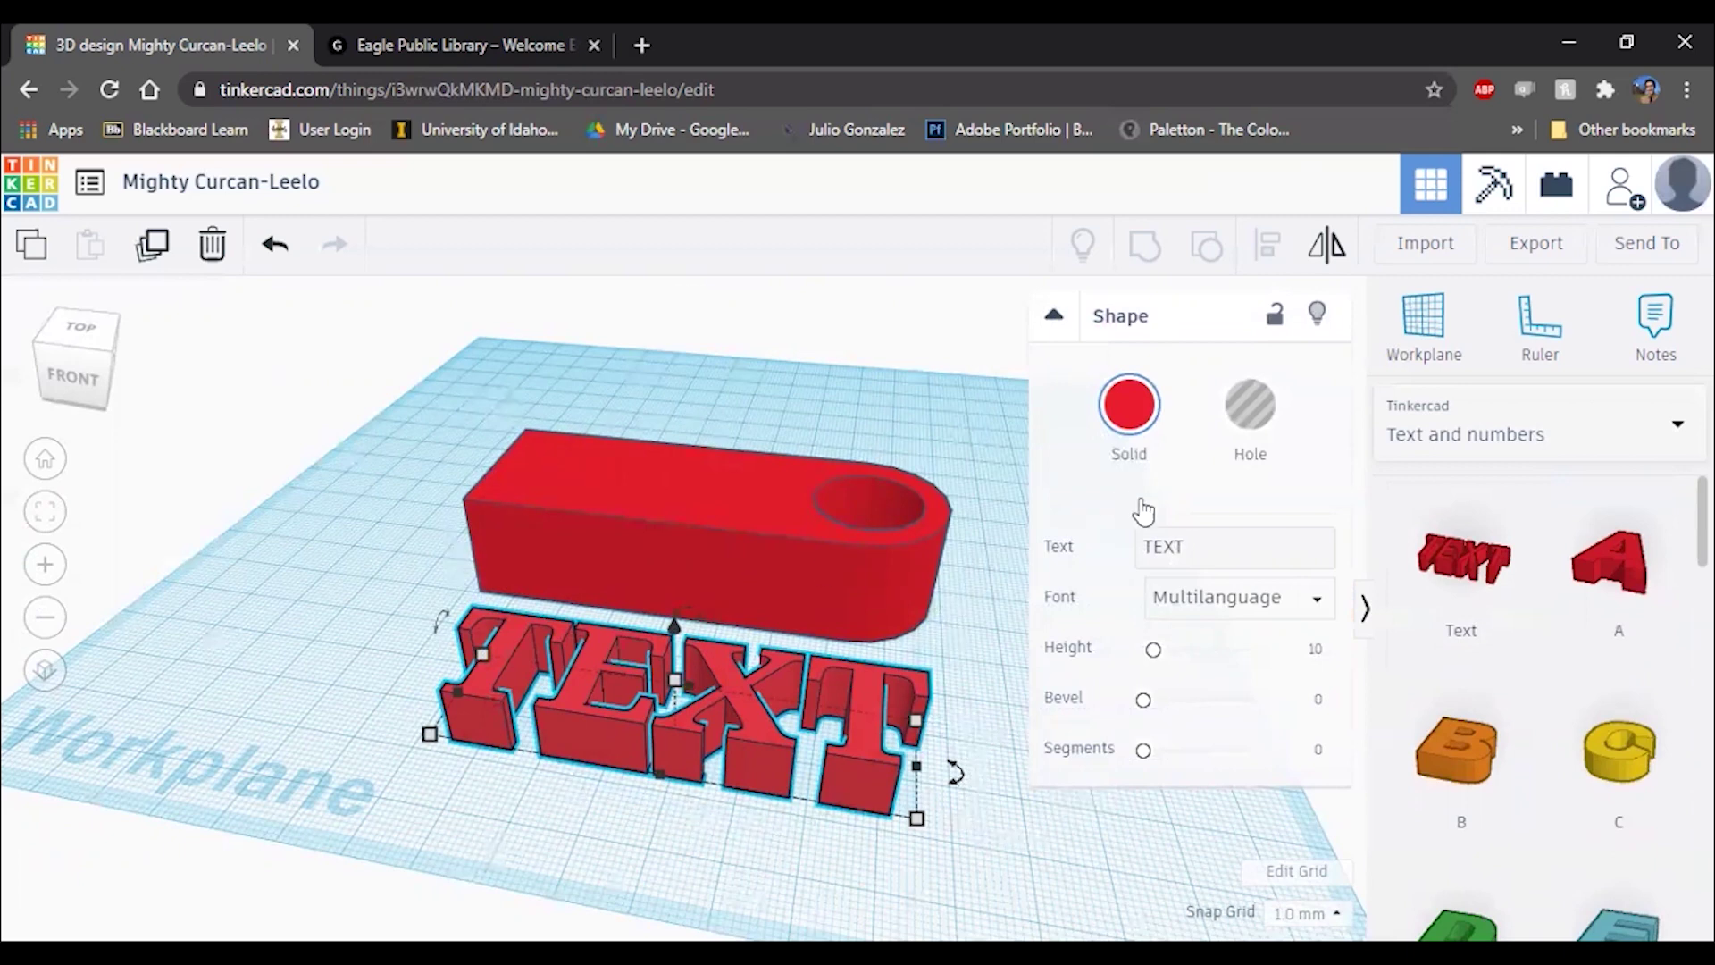
Step: Recolour the text shape green, then set it back to red
click(1129, 406)
click(1237, 636)
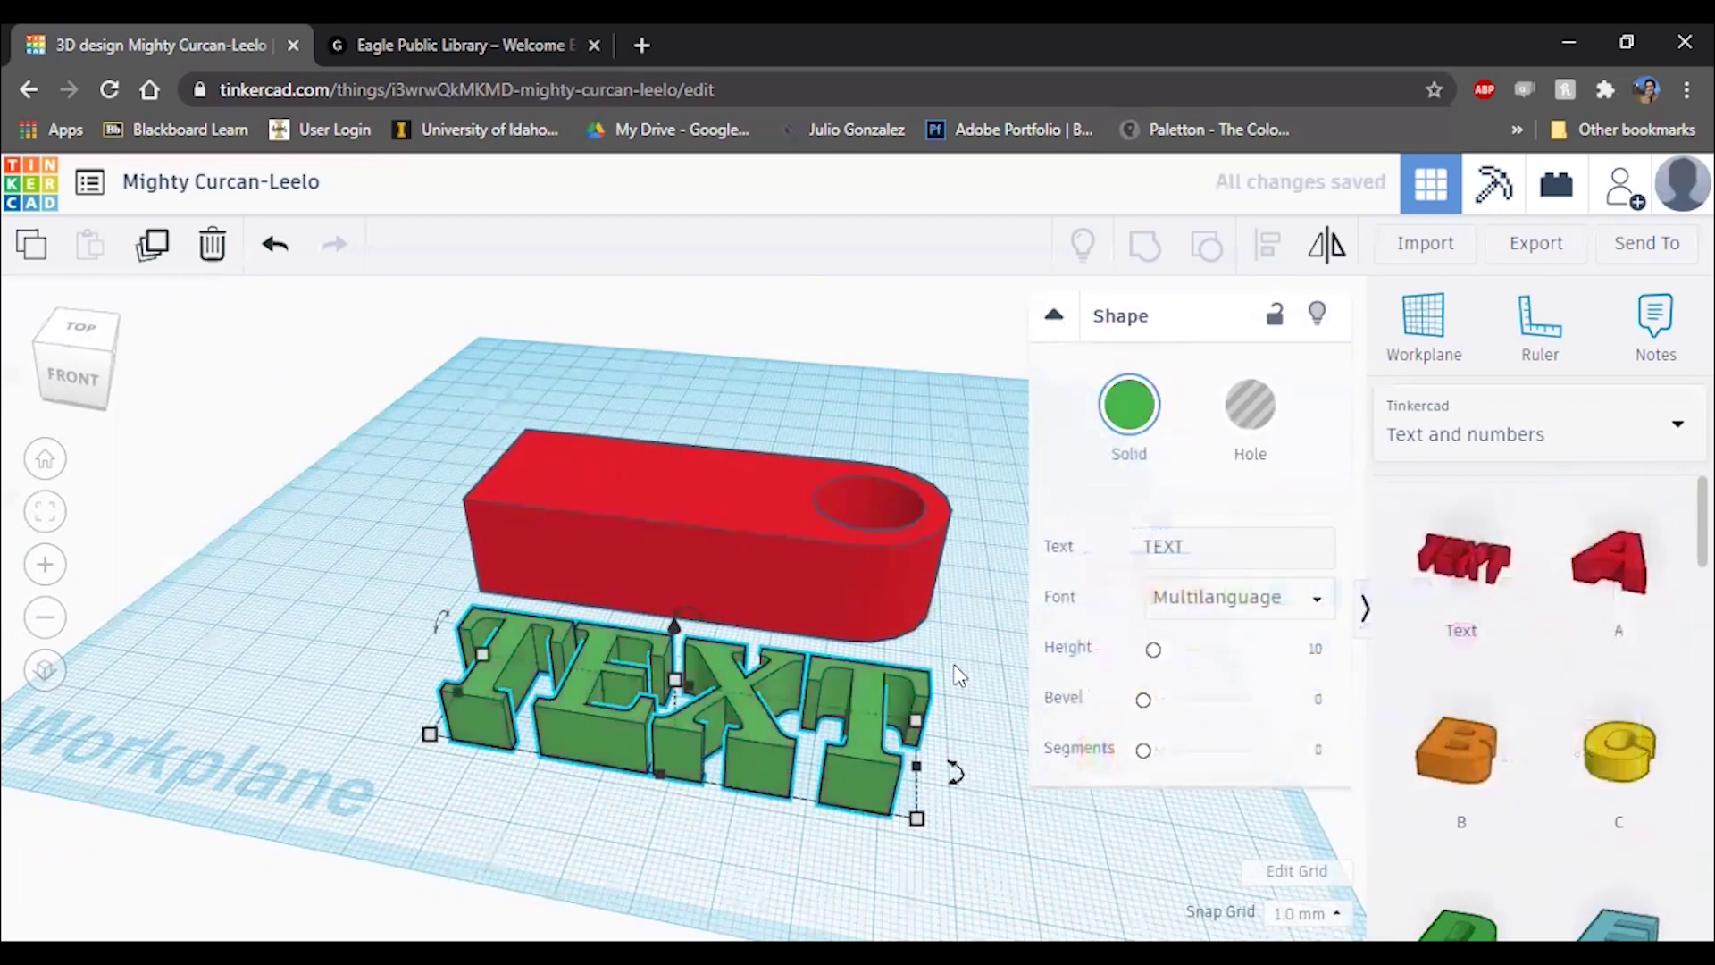
click(1150, 453)
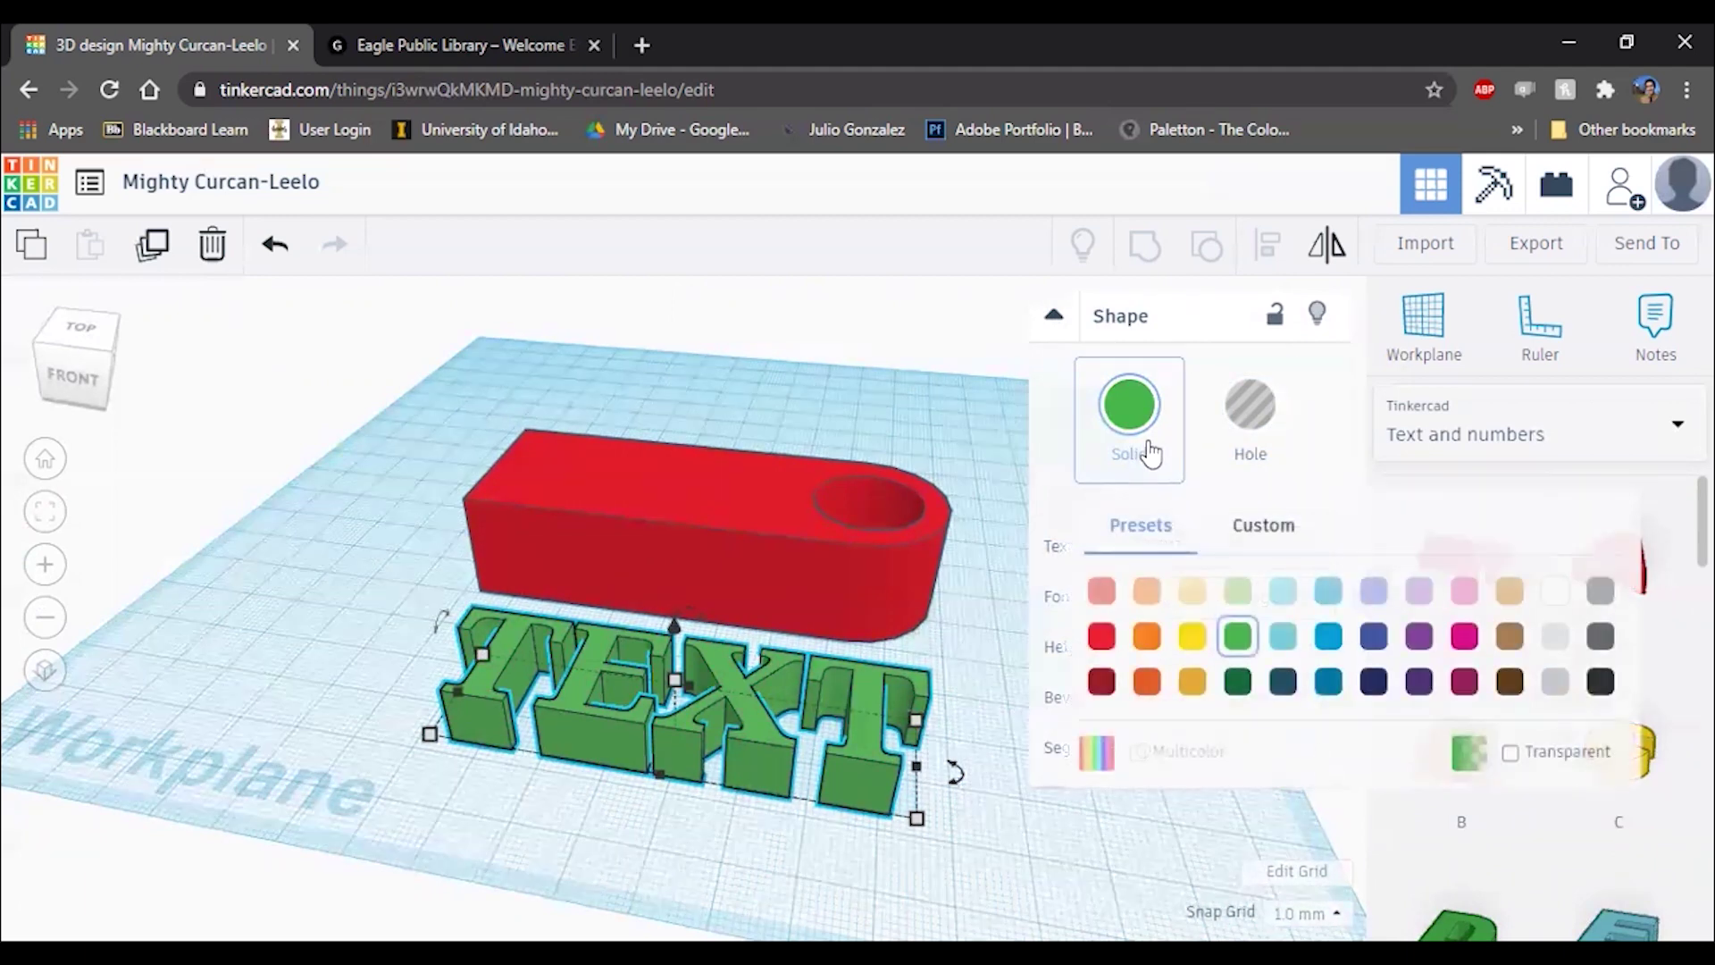
click(1106, 634)
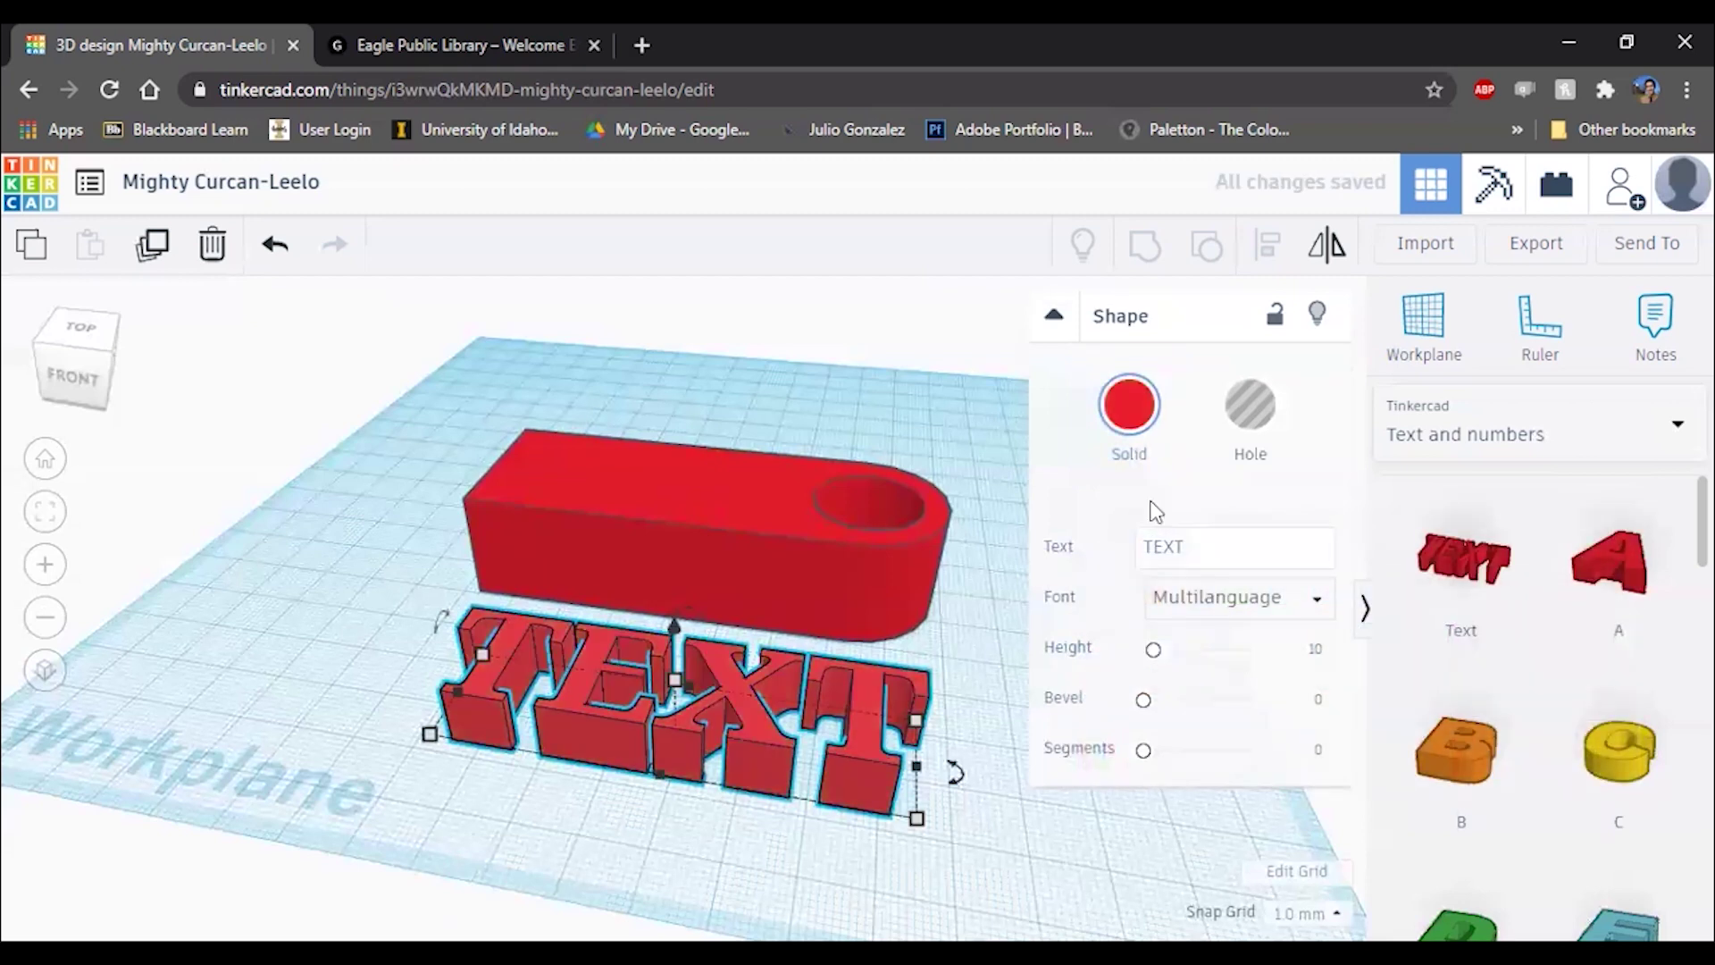
Step: Reduce the text shape's height to 8.71
right_drag(693, 667, 718, 677)
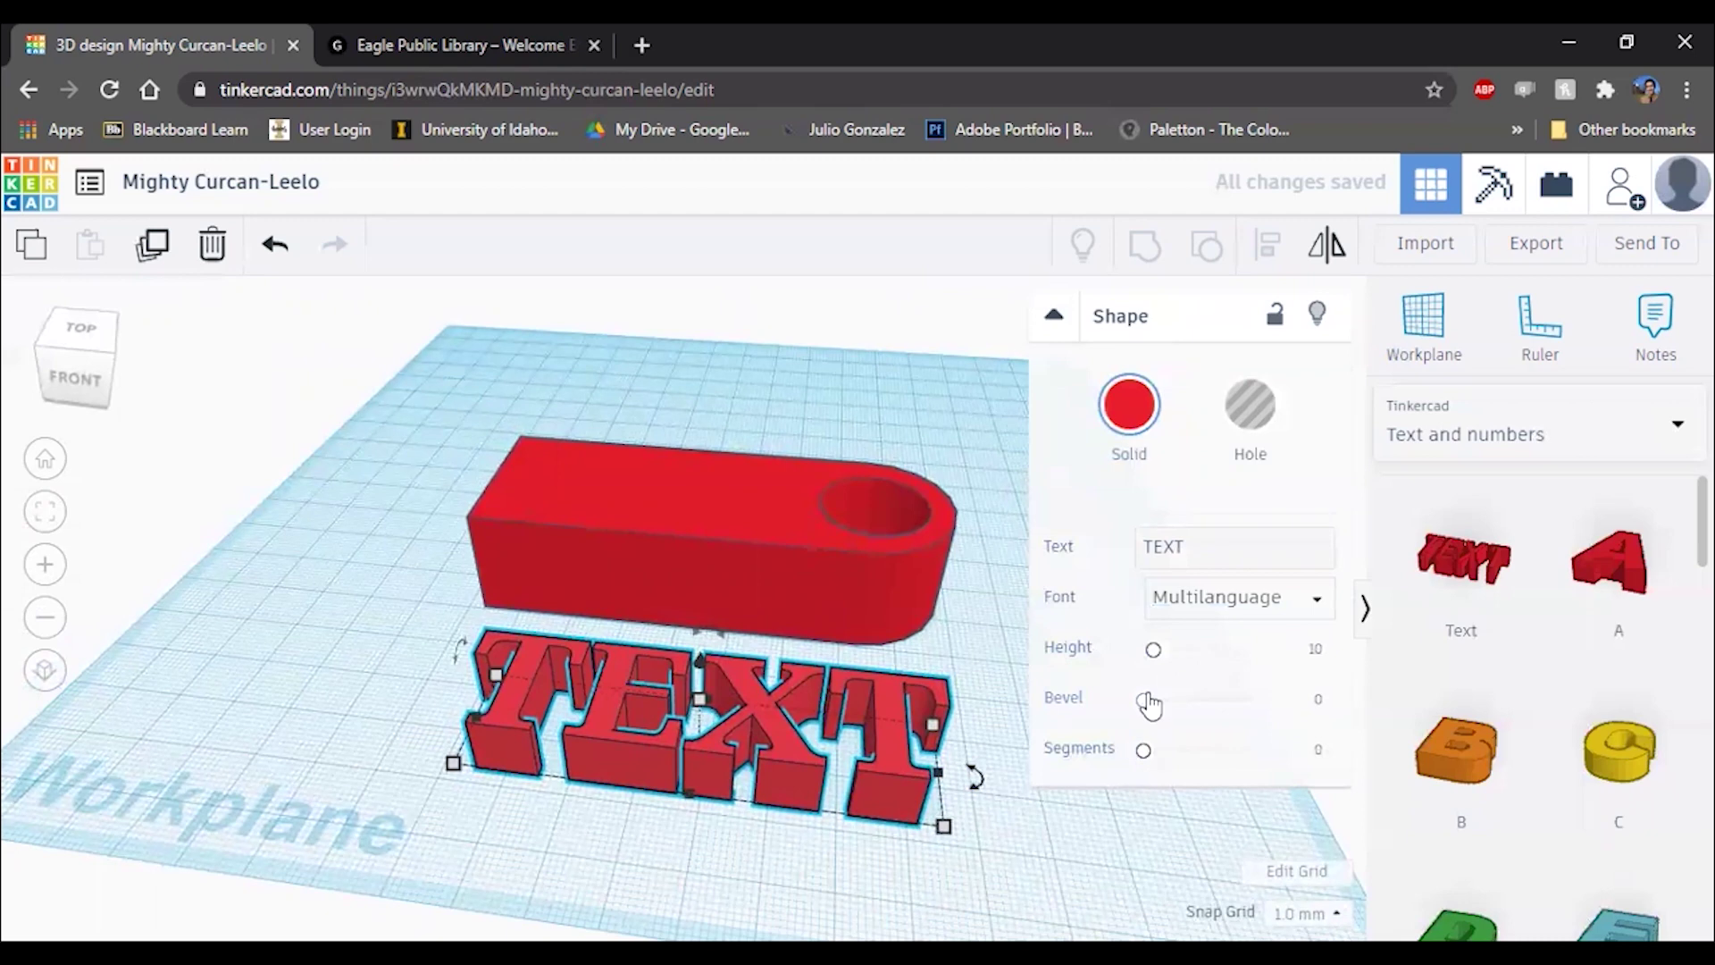
drag(1150, 705, 986, 764)
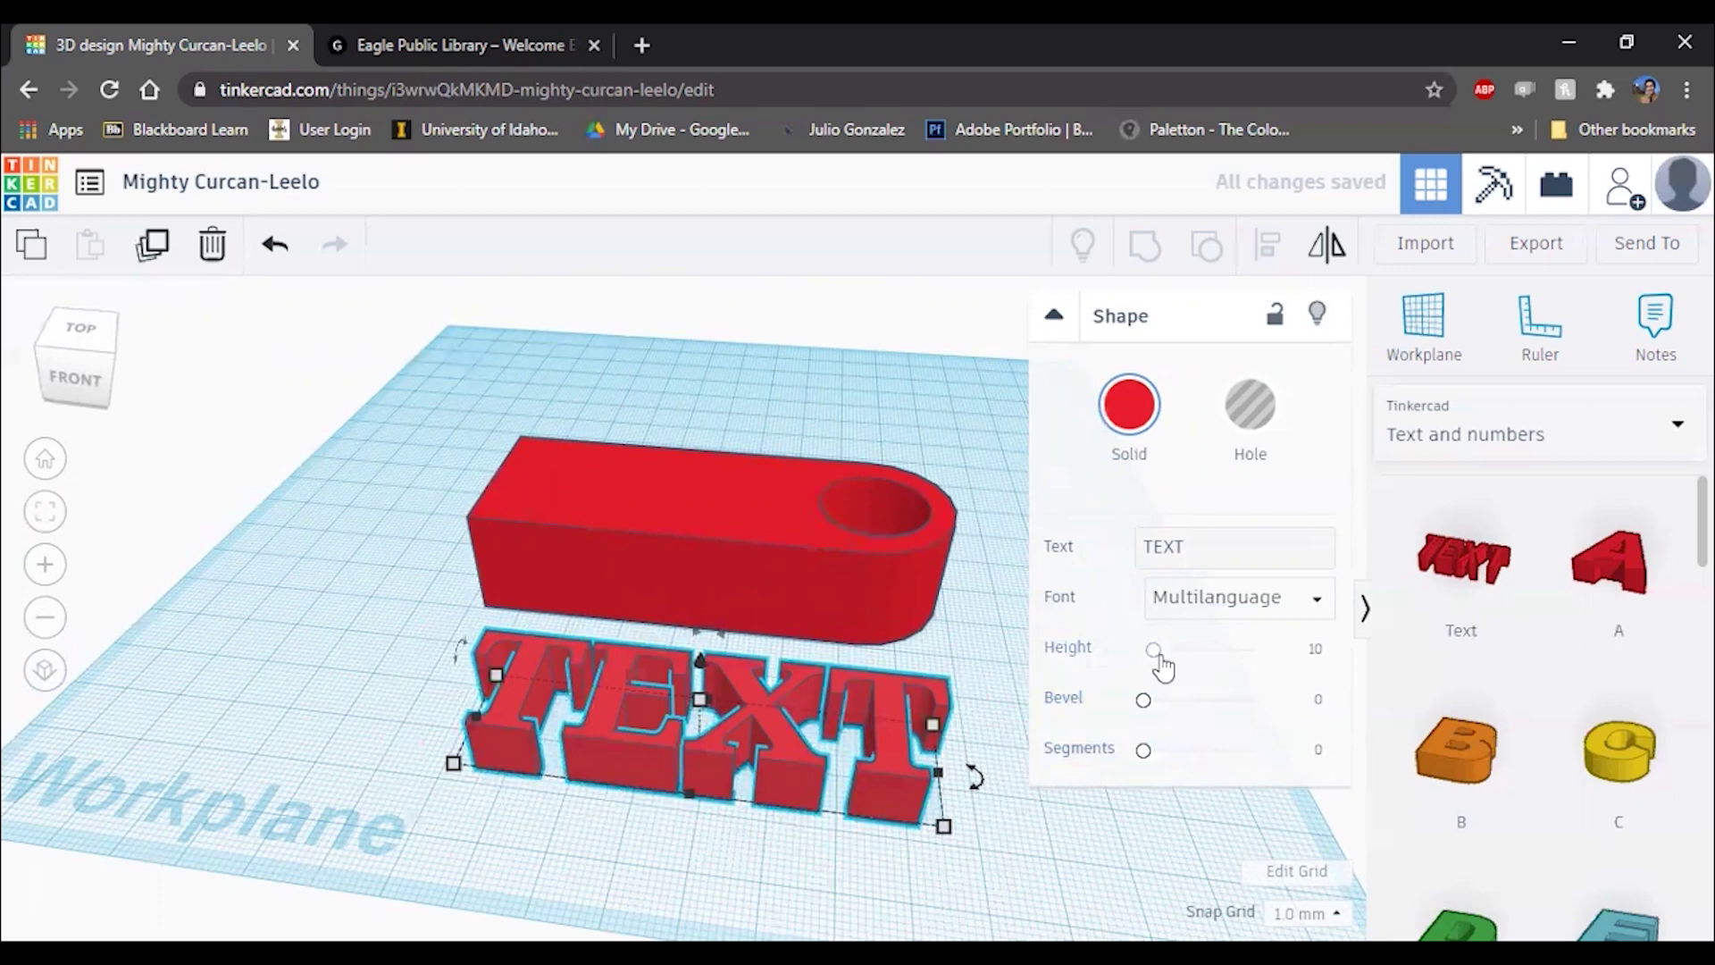
mouse_move(1160, 661)
mouse_down()
mouse_move(1087, 670)
mouse_move(1163, 673)
mouse_up()
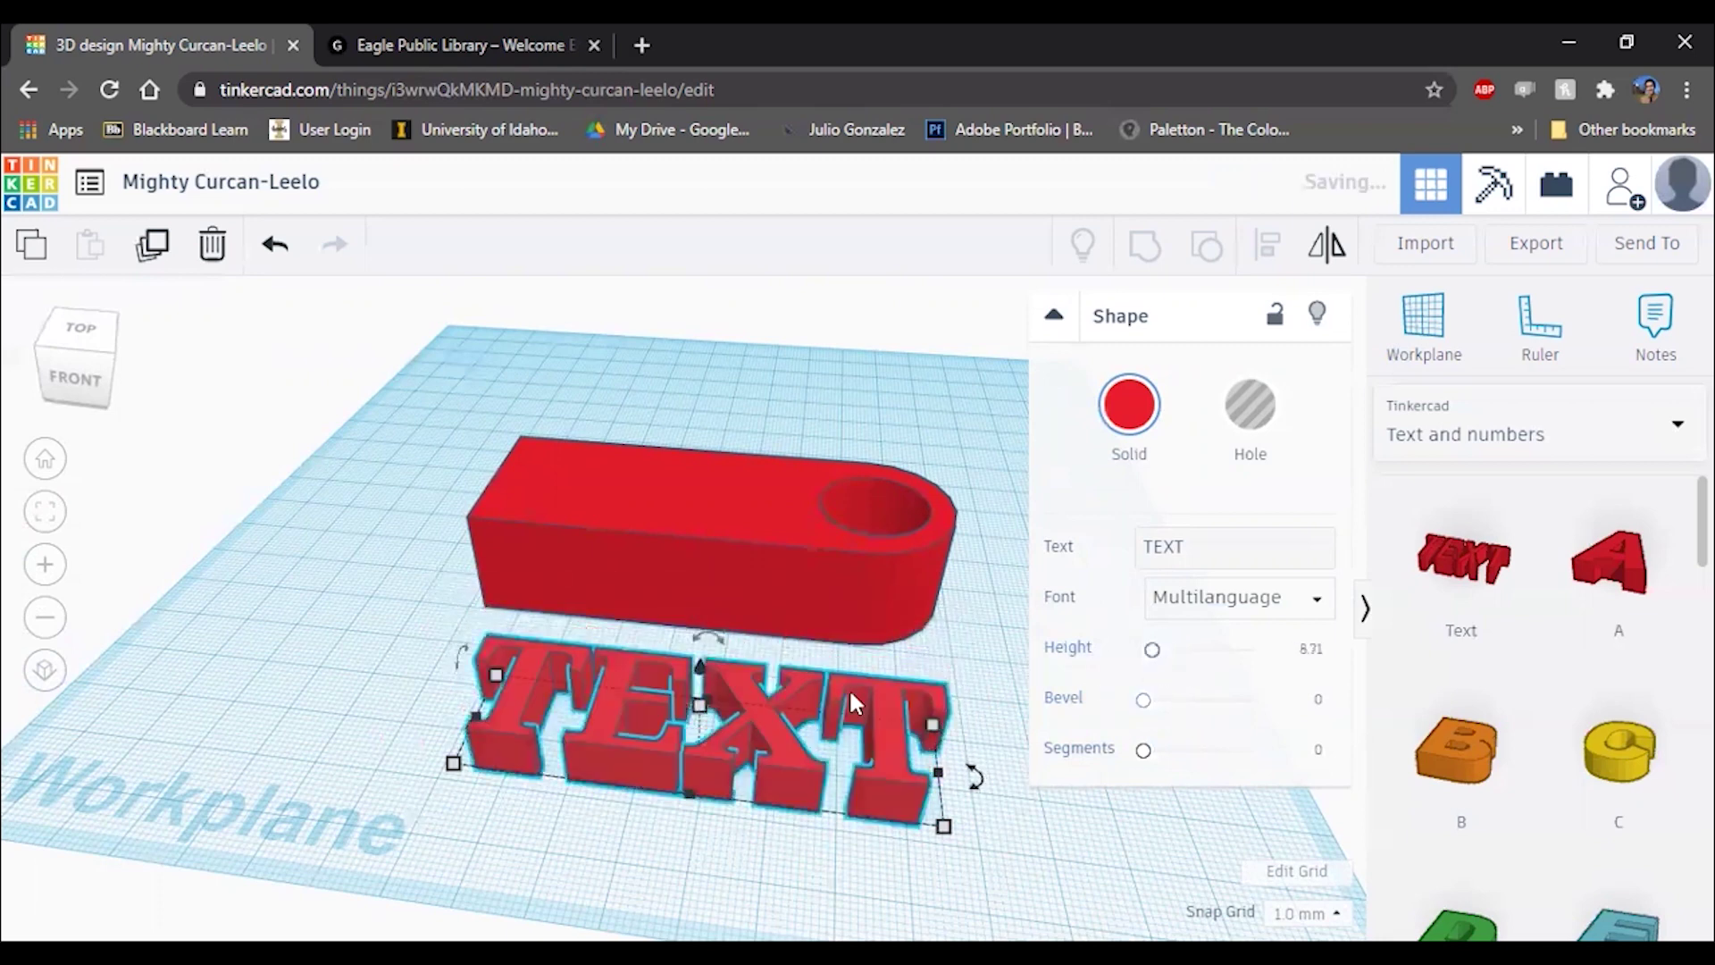
right_drag(844, 683, 929, 657)
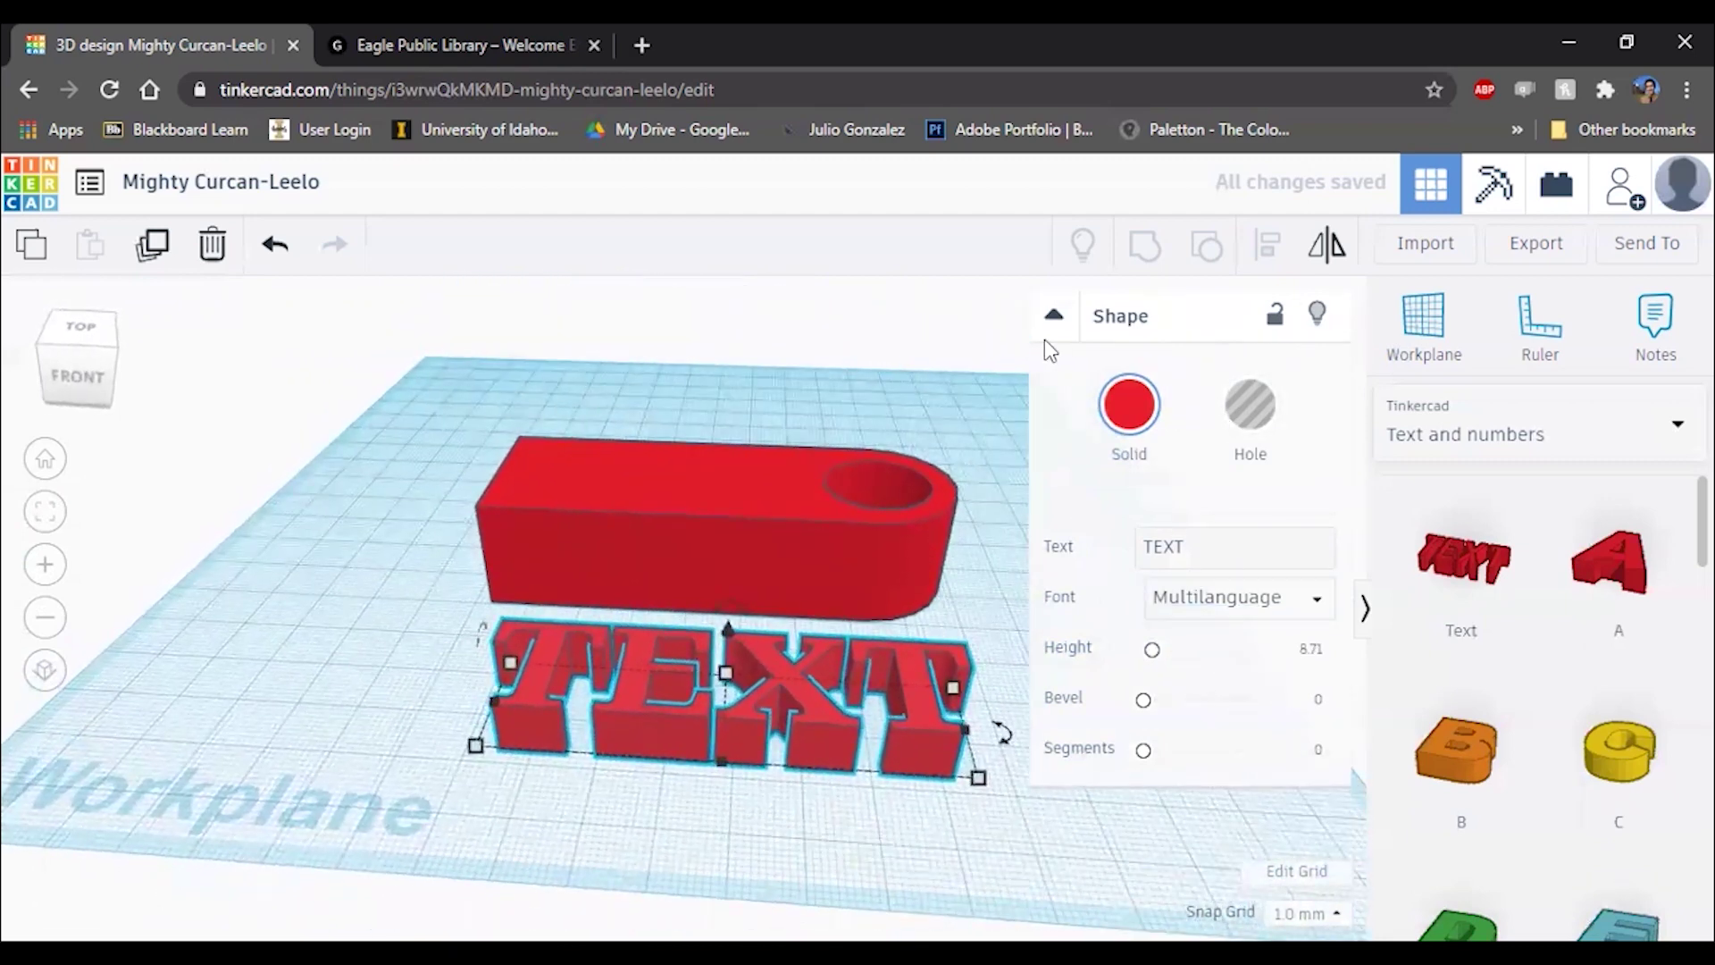
click(1056, 316)
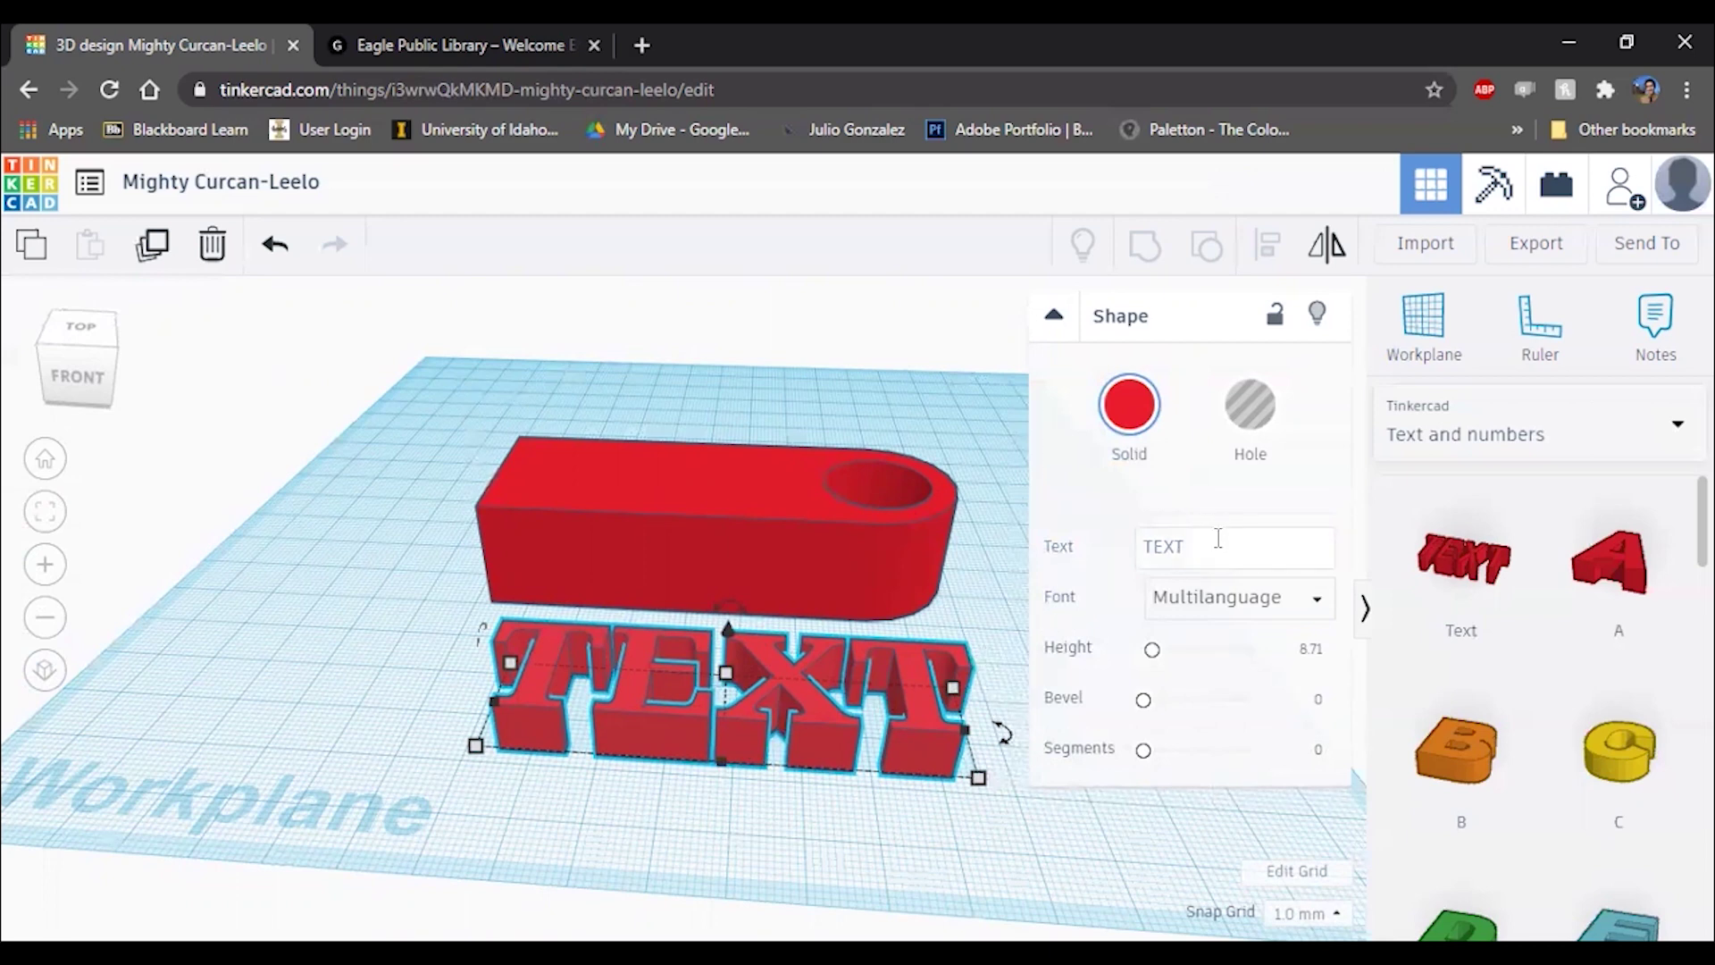
Step: Replace the shape's placeholder wording with the person's first name
drag(1216, 539, 1145, 537)
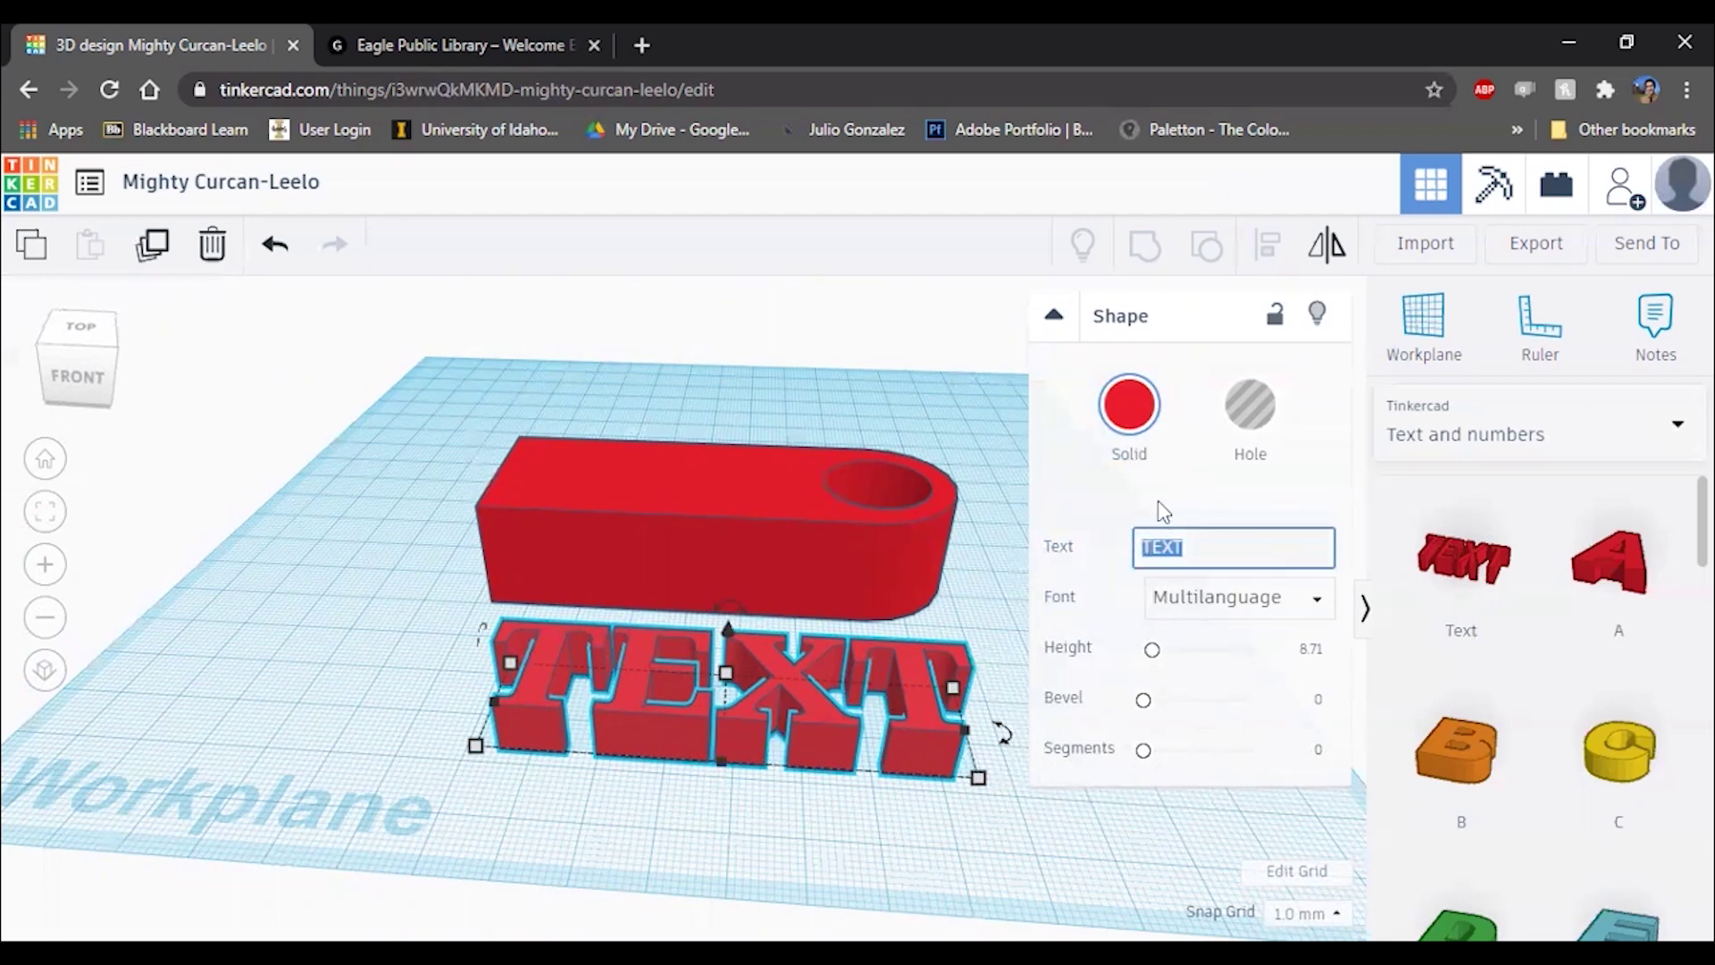
text(Julio)
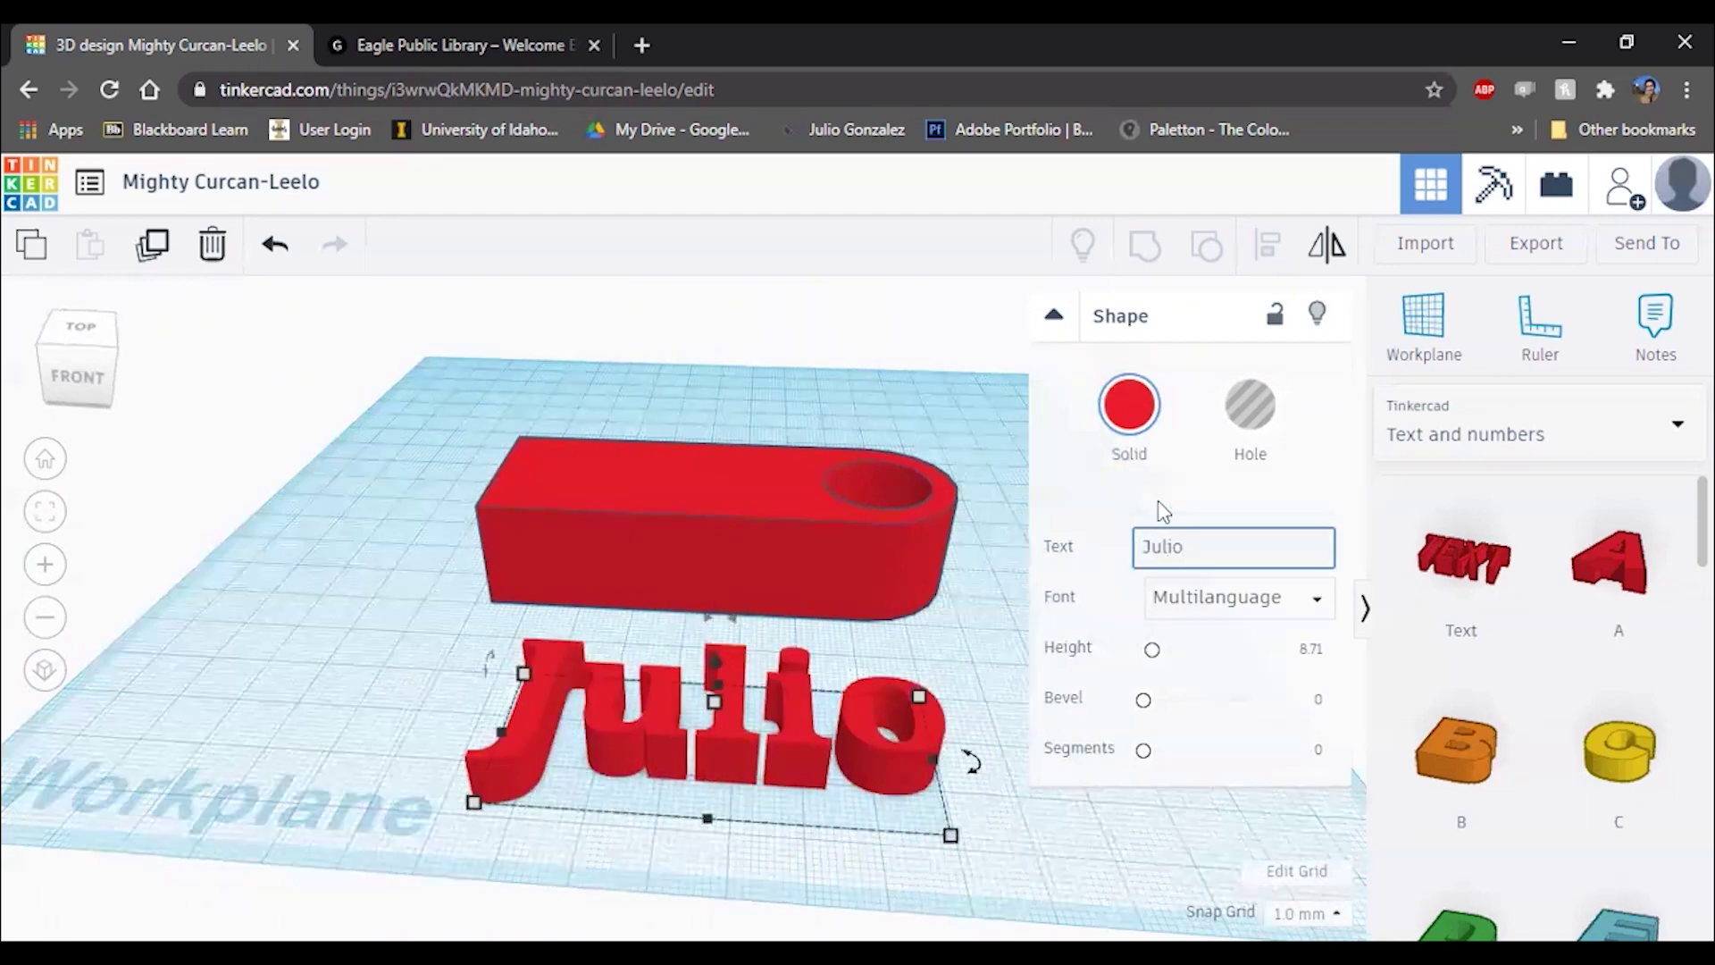
key(Return)
Step: Scale the name text down by its corner and move it closer to the front of the red body
right_drag(958, 641, 943, 657)
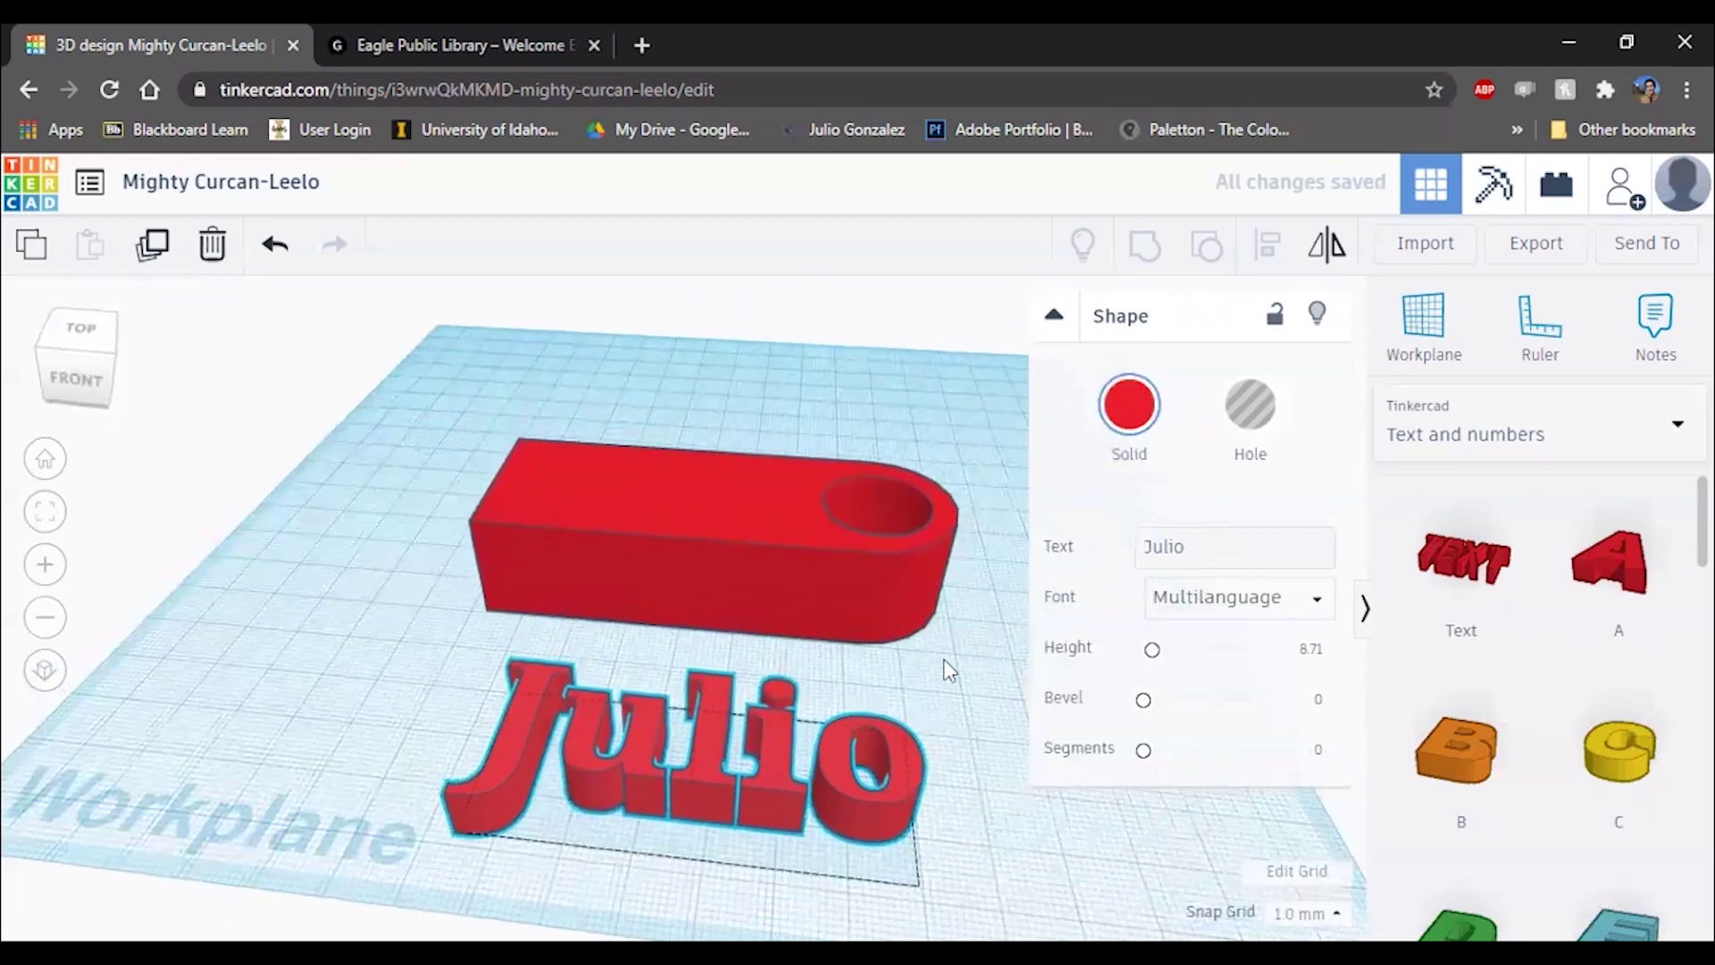
drag(863, 811, 835, 770)
click(828, 774)
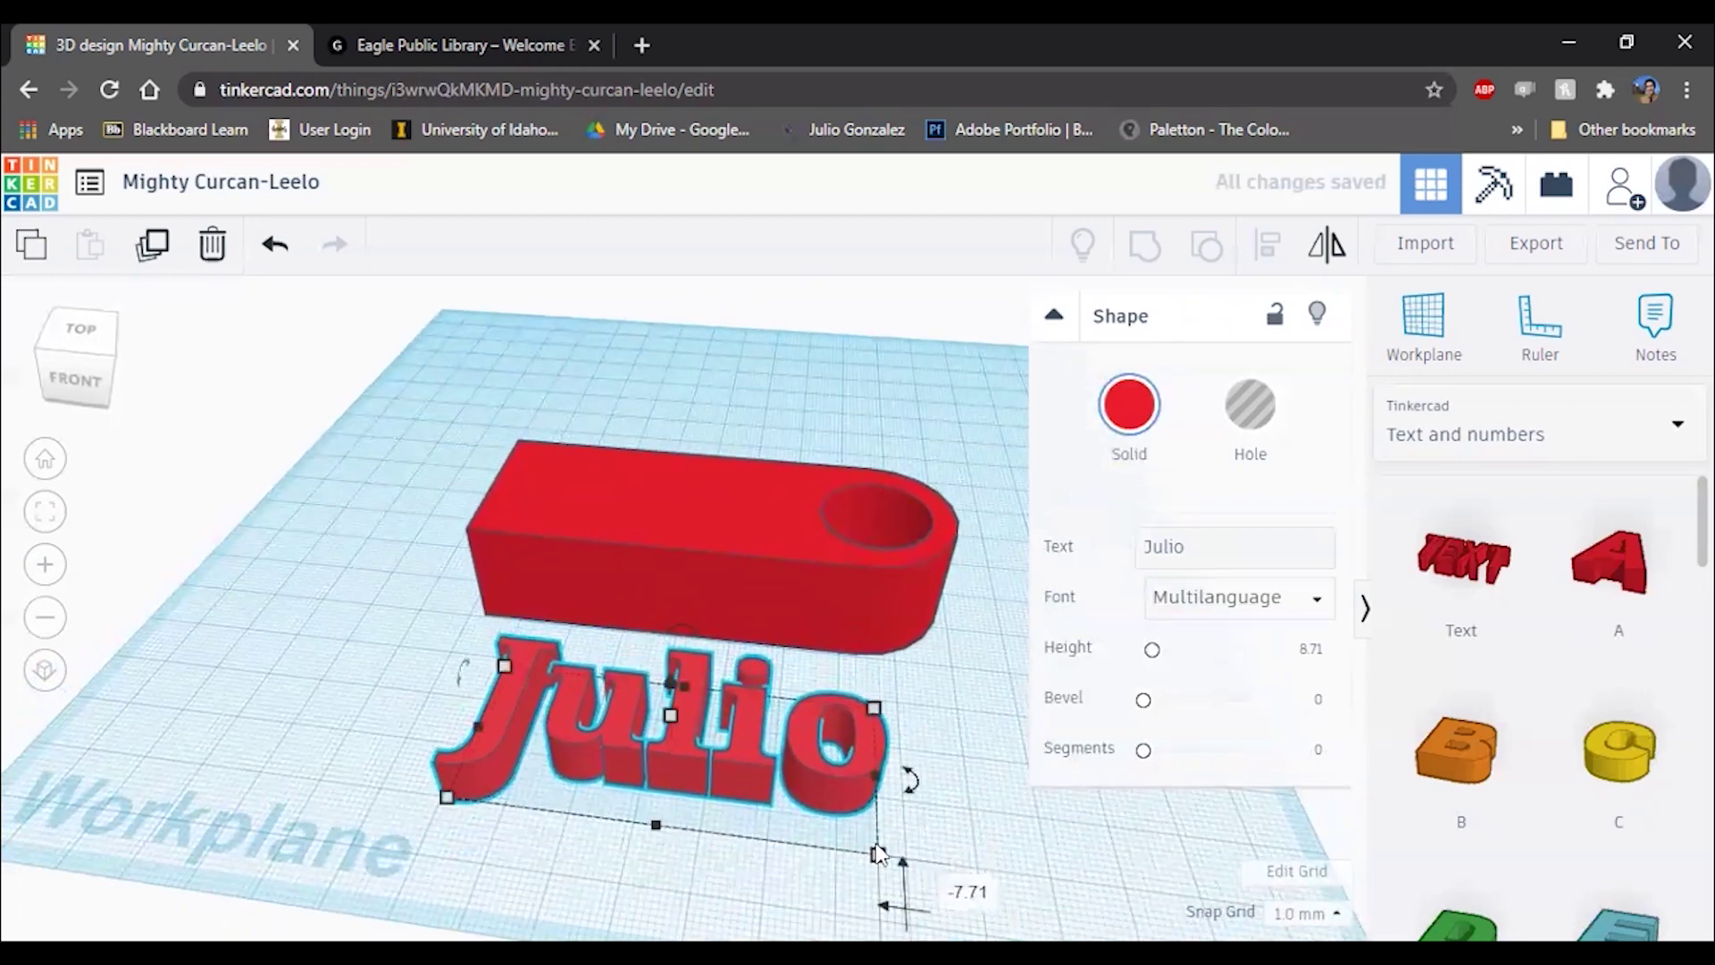
drag(875, 849, 791, 820)
mouse_move(757, 756)
mouse_down()
mouse_move(777, 726)
mouse_move(745, 669)
mouse_move(769, 570)
mouse_move(749, 737)
mouse_up()
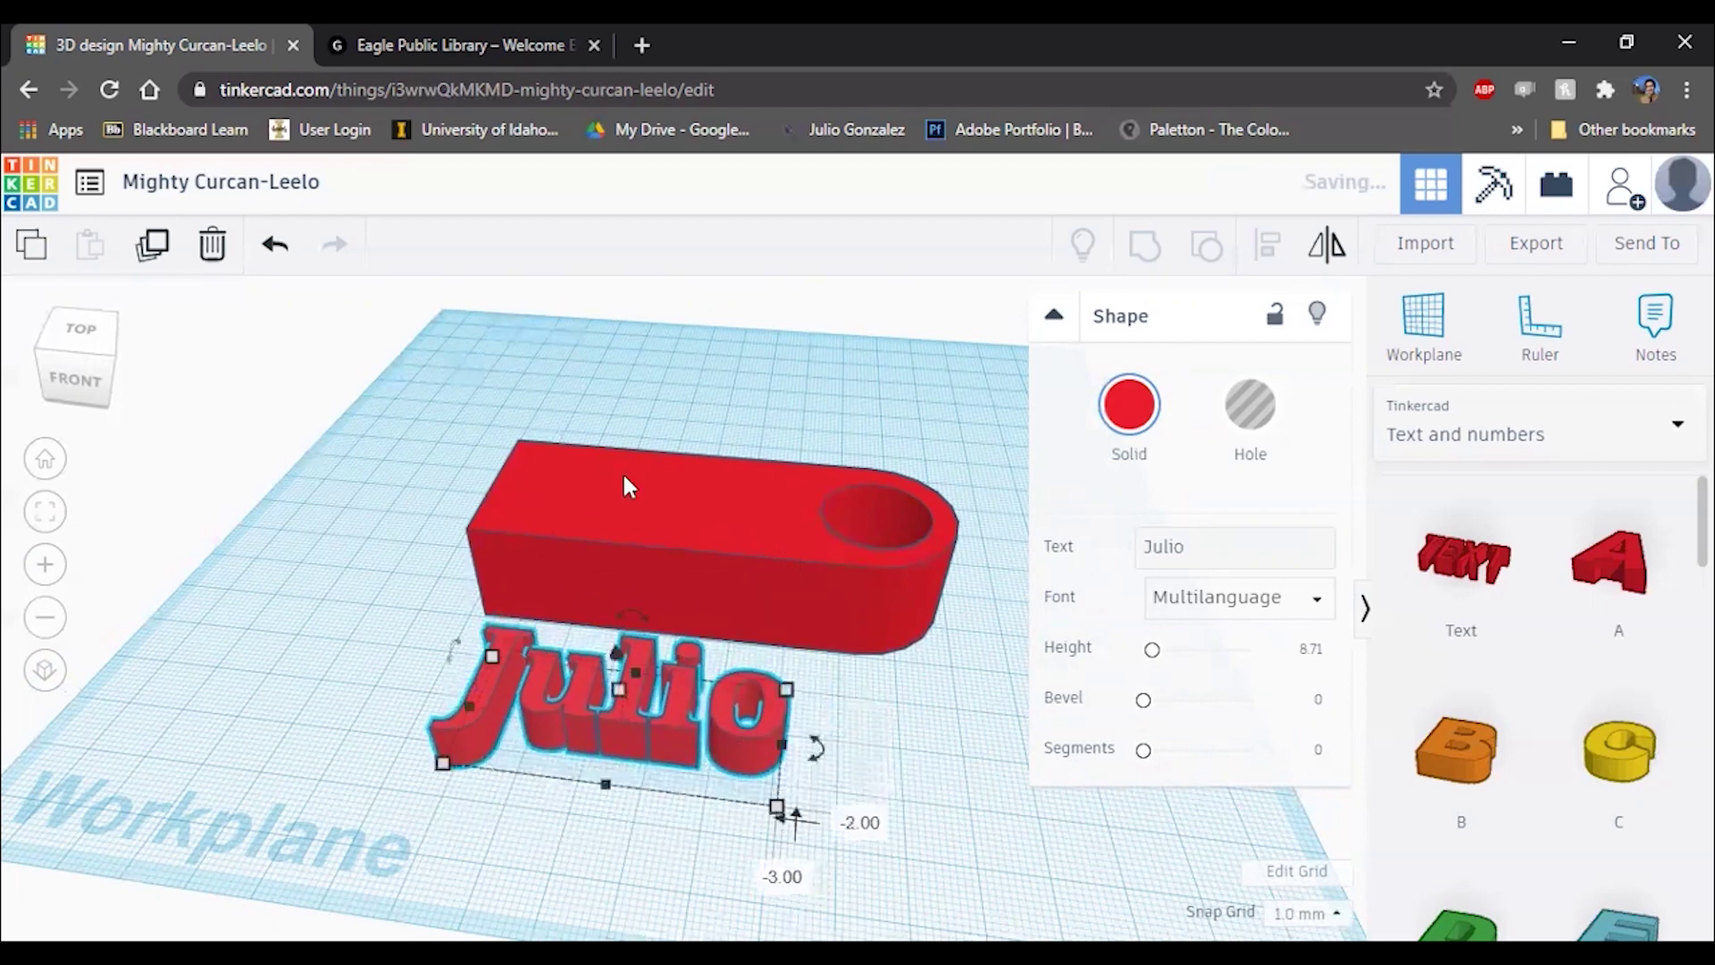
Step: Raise the name text 18 mm above the workplane
right_drag(606, 511, 778, 634)
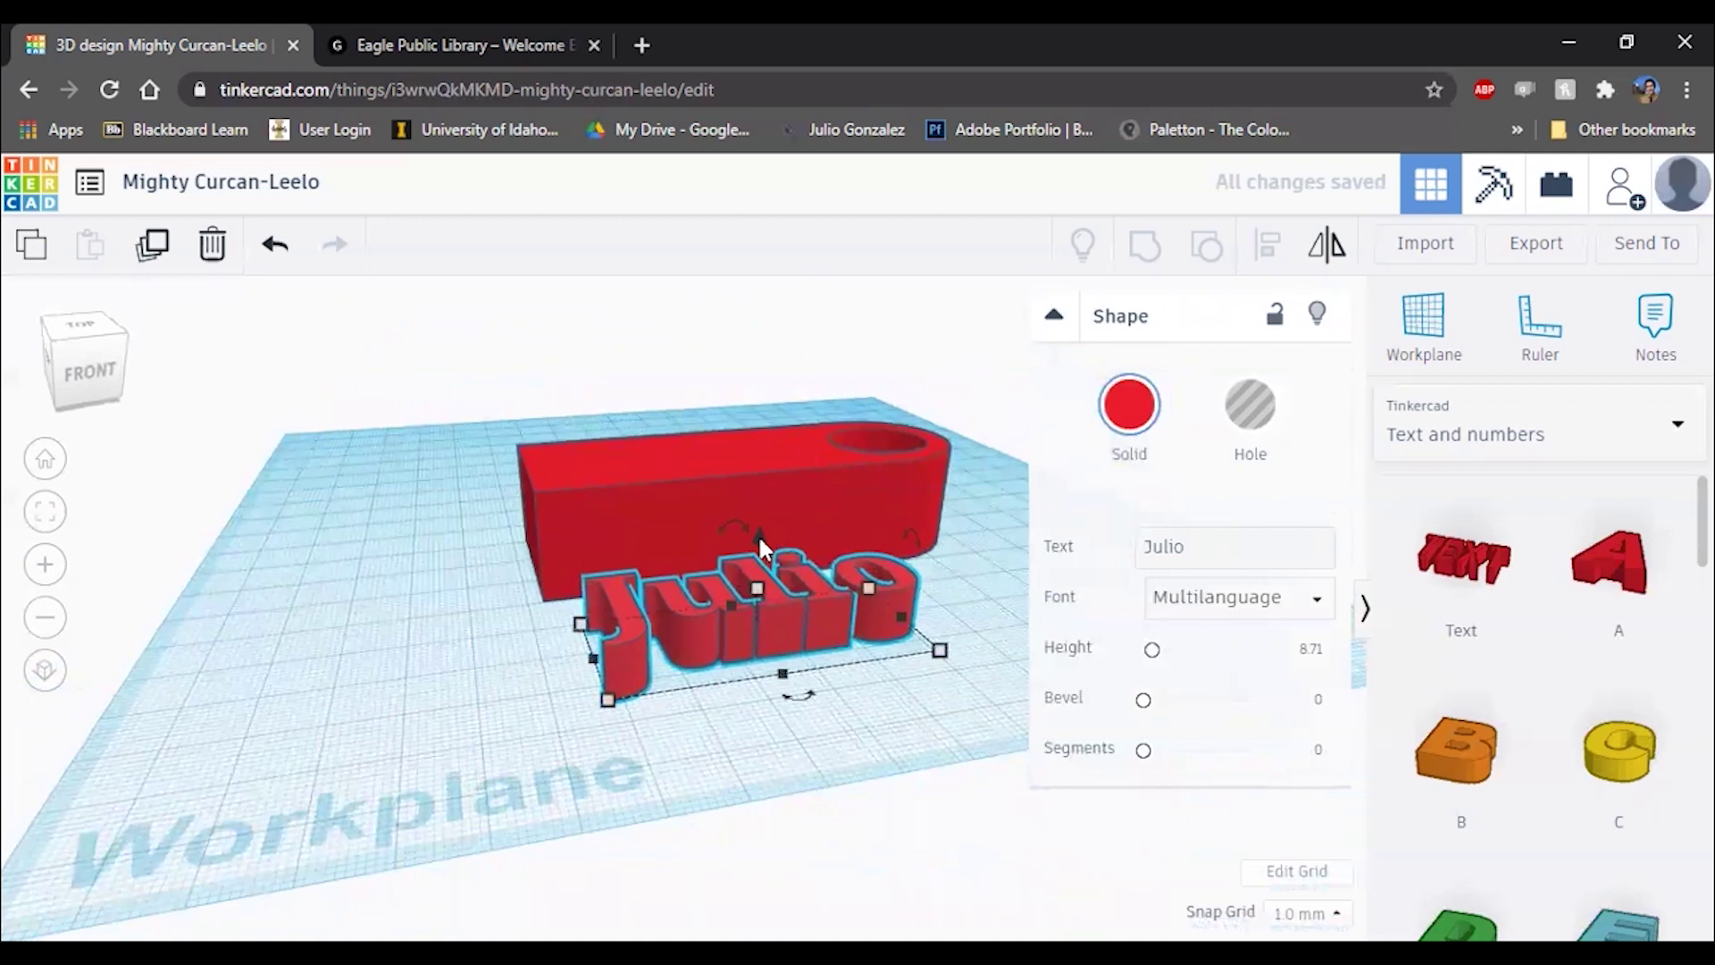
click(788, 475)
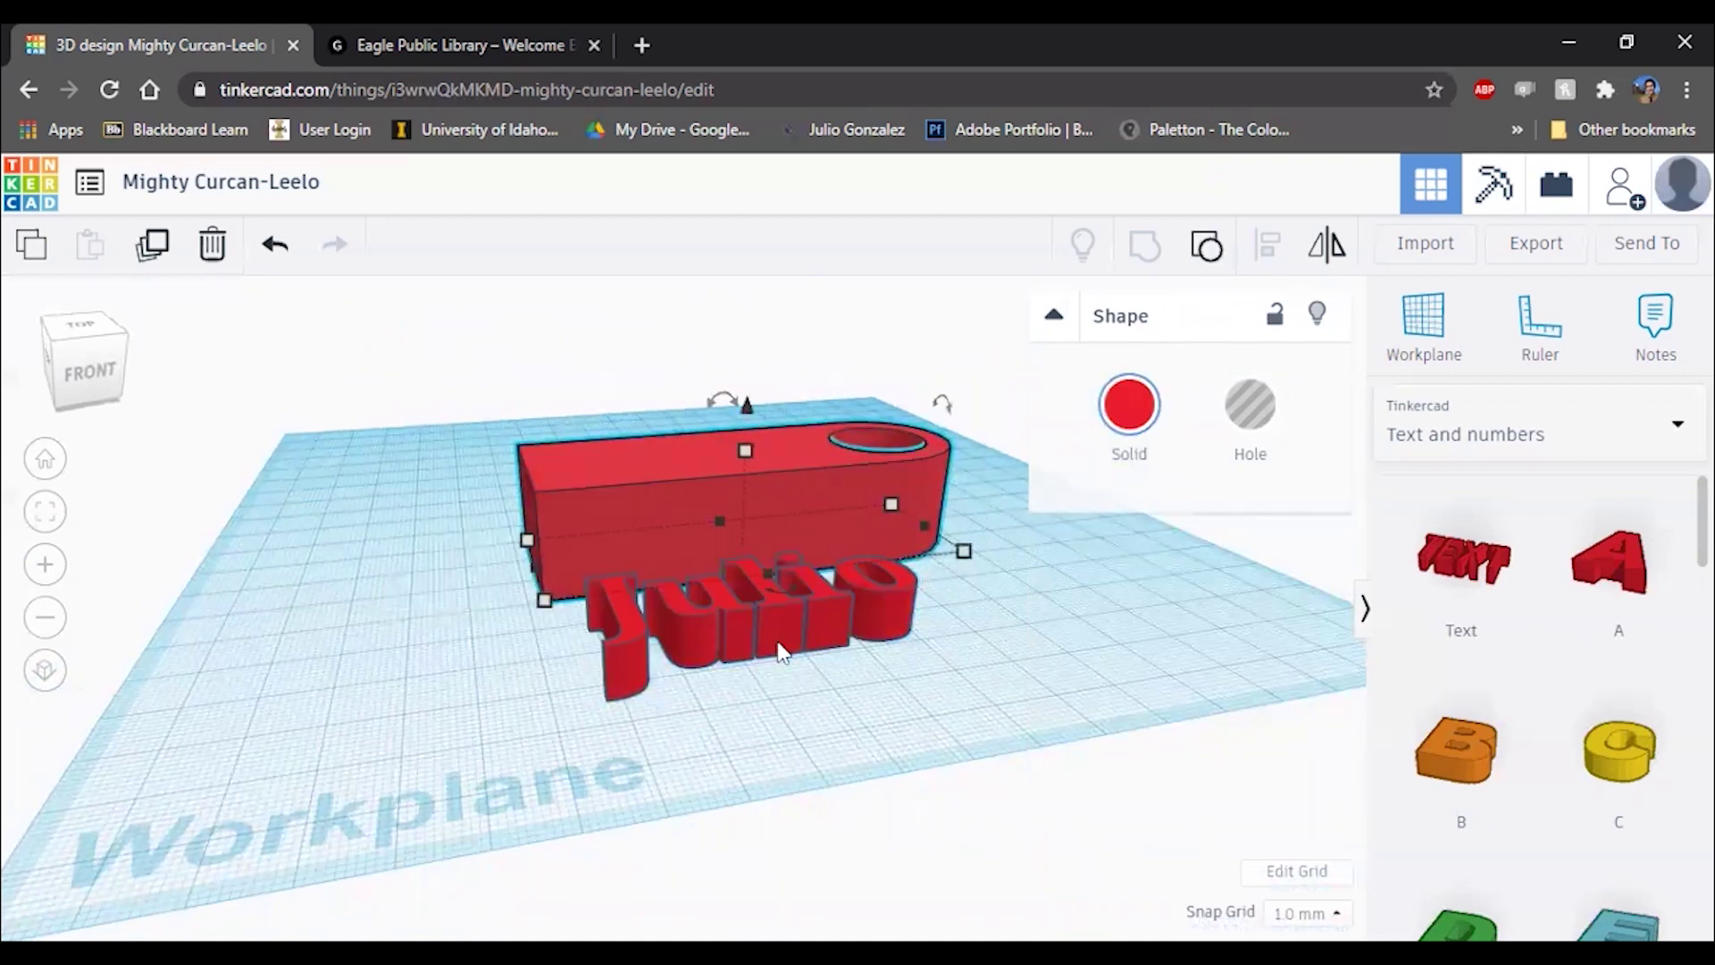
click(700, 635)
right_drag(702, 631, 830, 493)
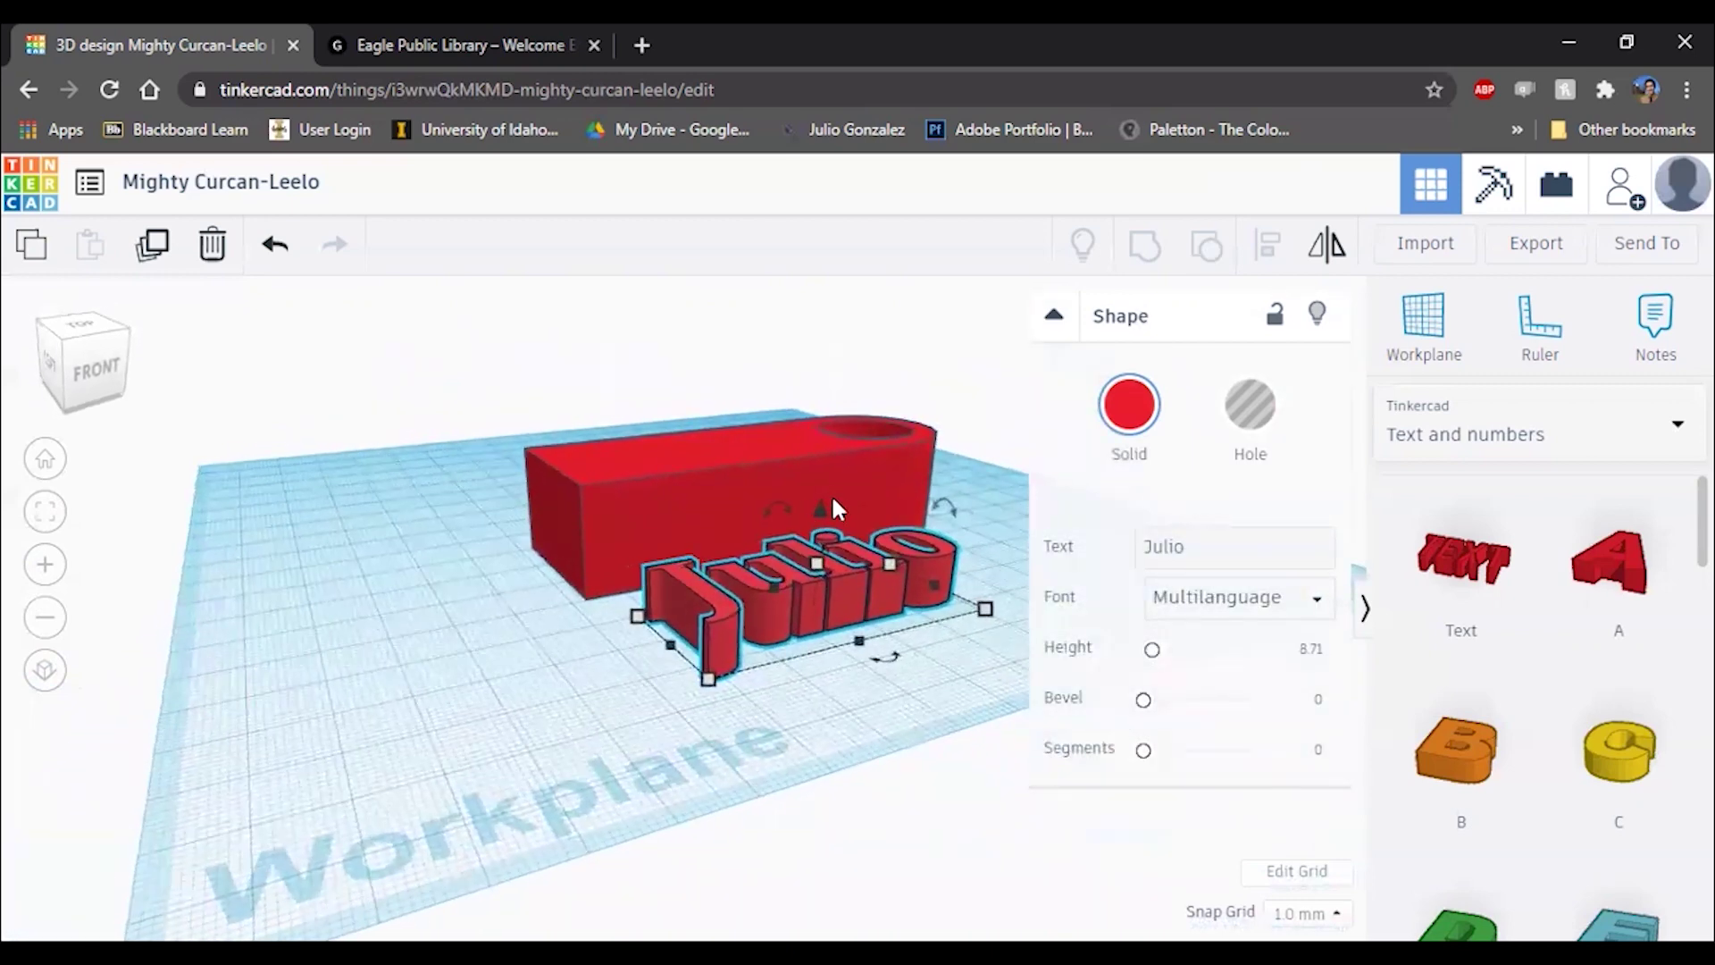
drag(813, 518, 826, 413)
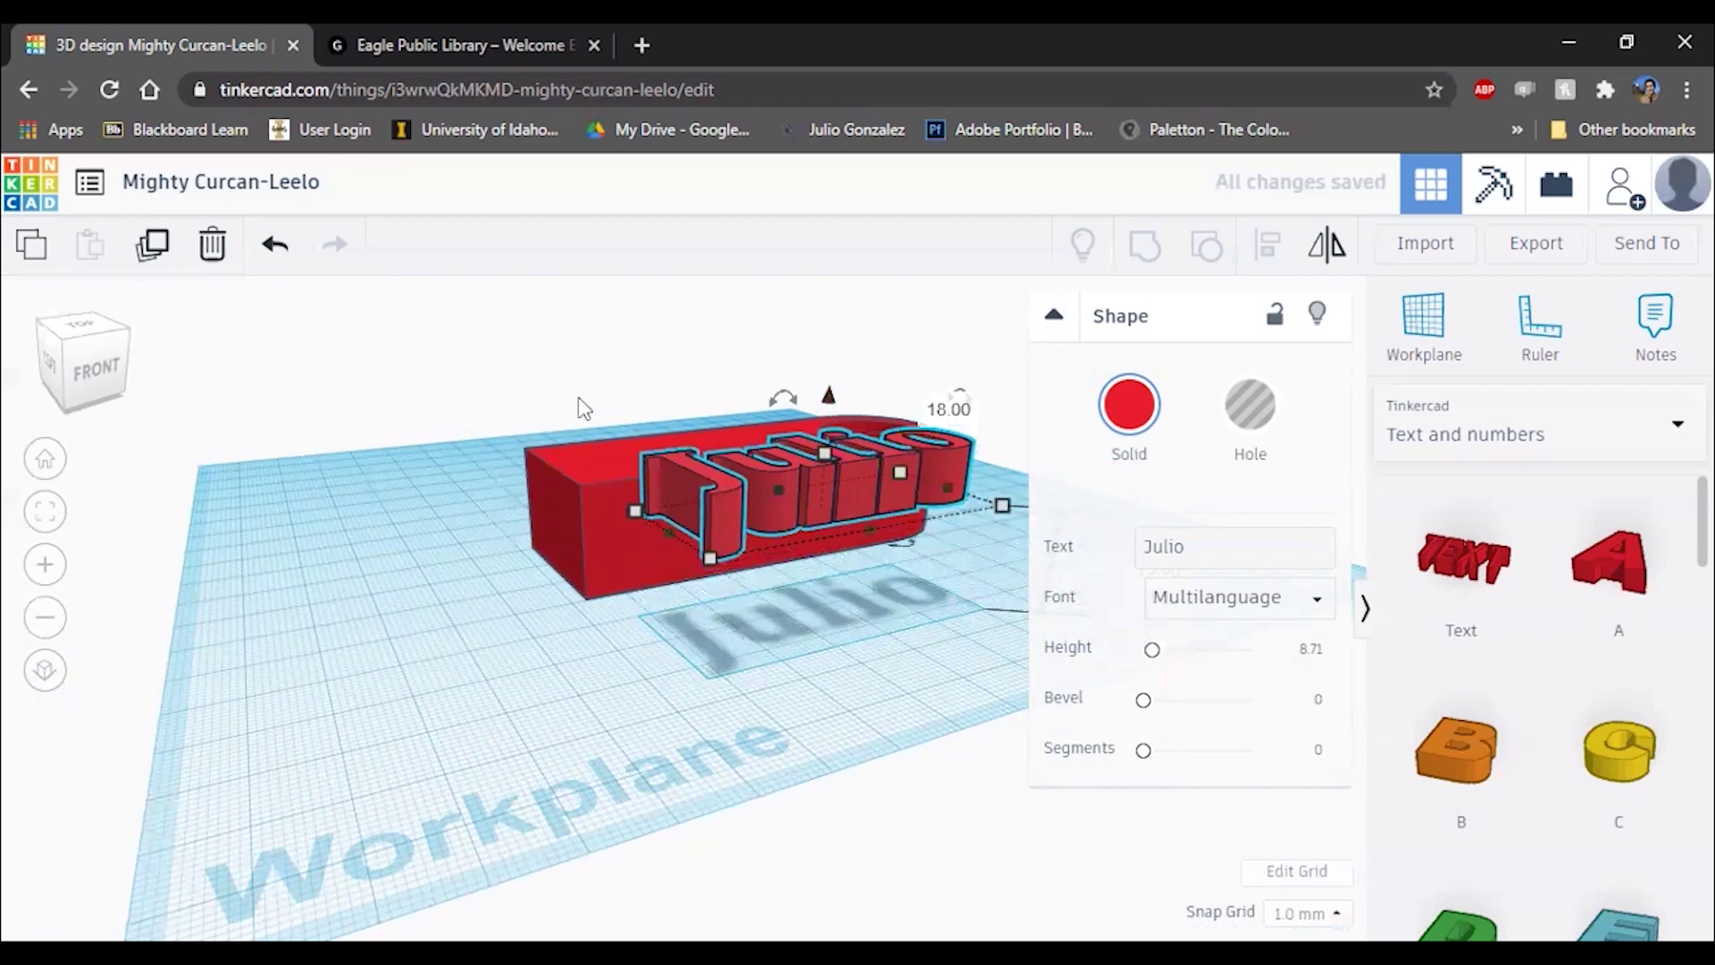
Step: Move the raised name text onto the top face of the red body, beside the round hole
right_drag(582, 398, 951, 677)
drag(945, 689, 759, 546)
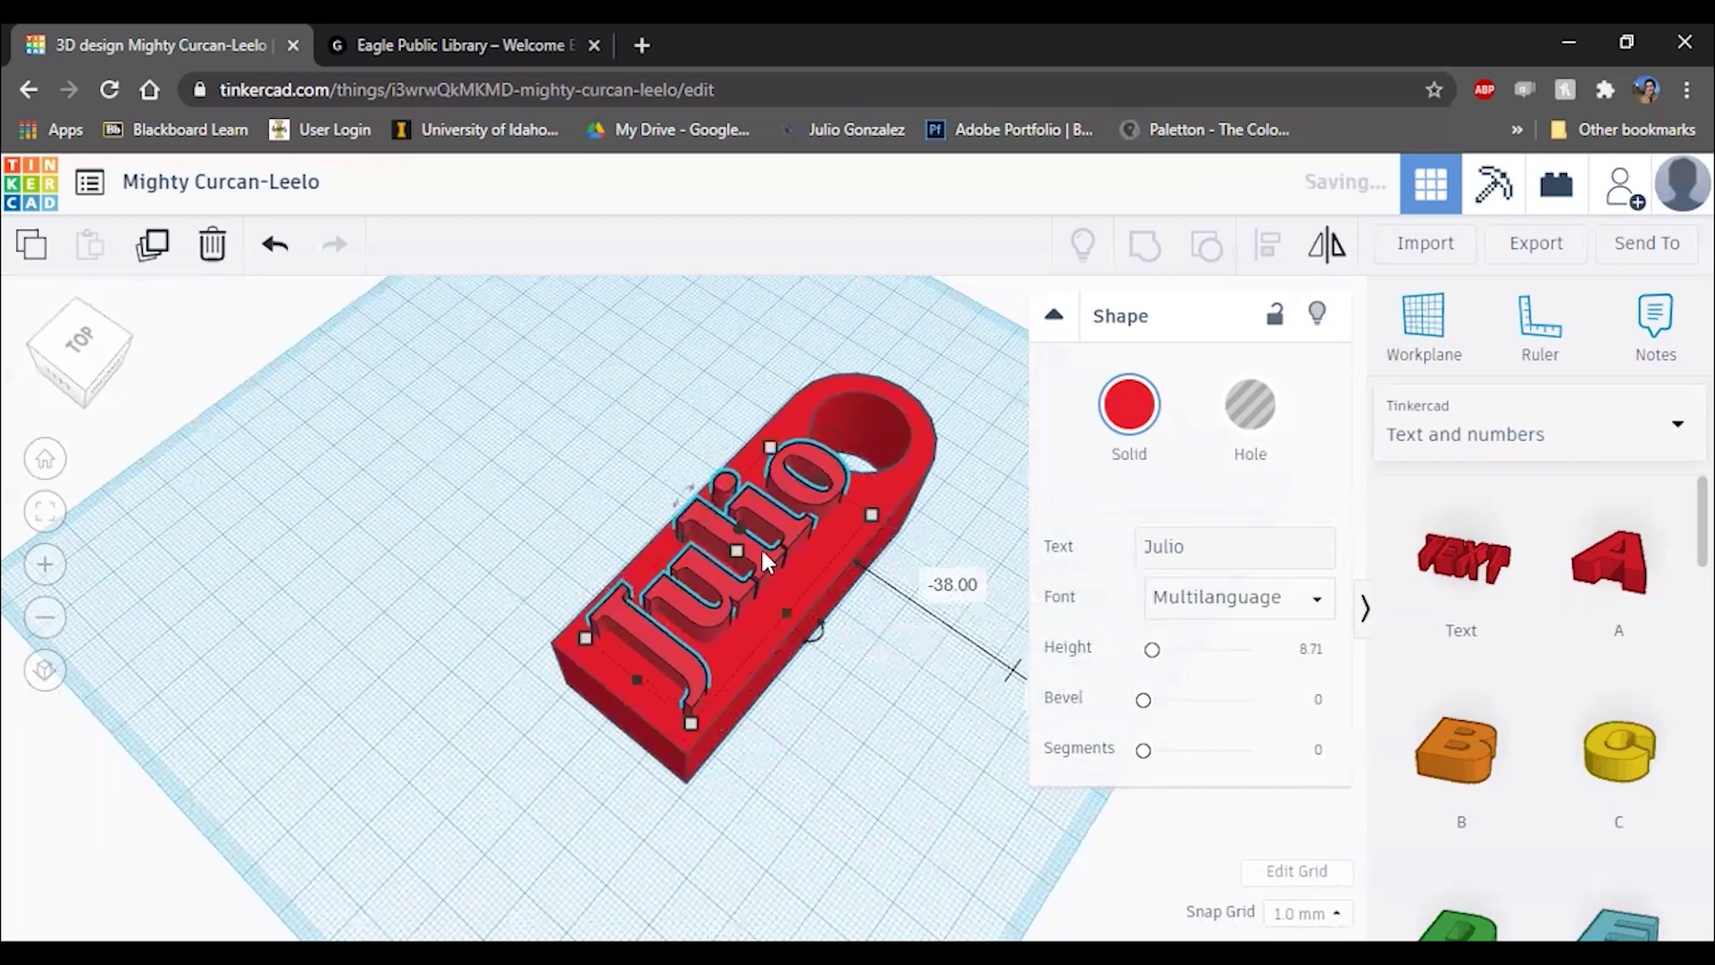
right_drag(760, 546, 823, 632)
drag(845, 627, 779, 581)
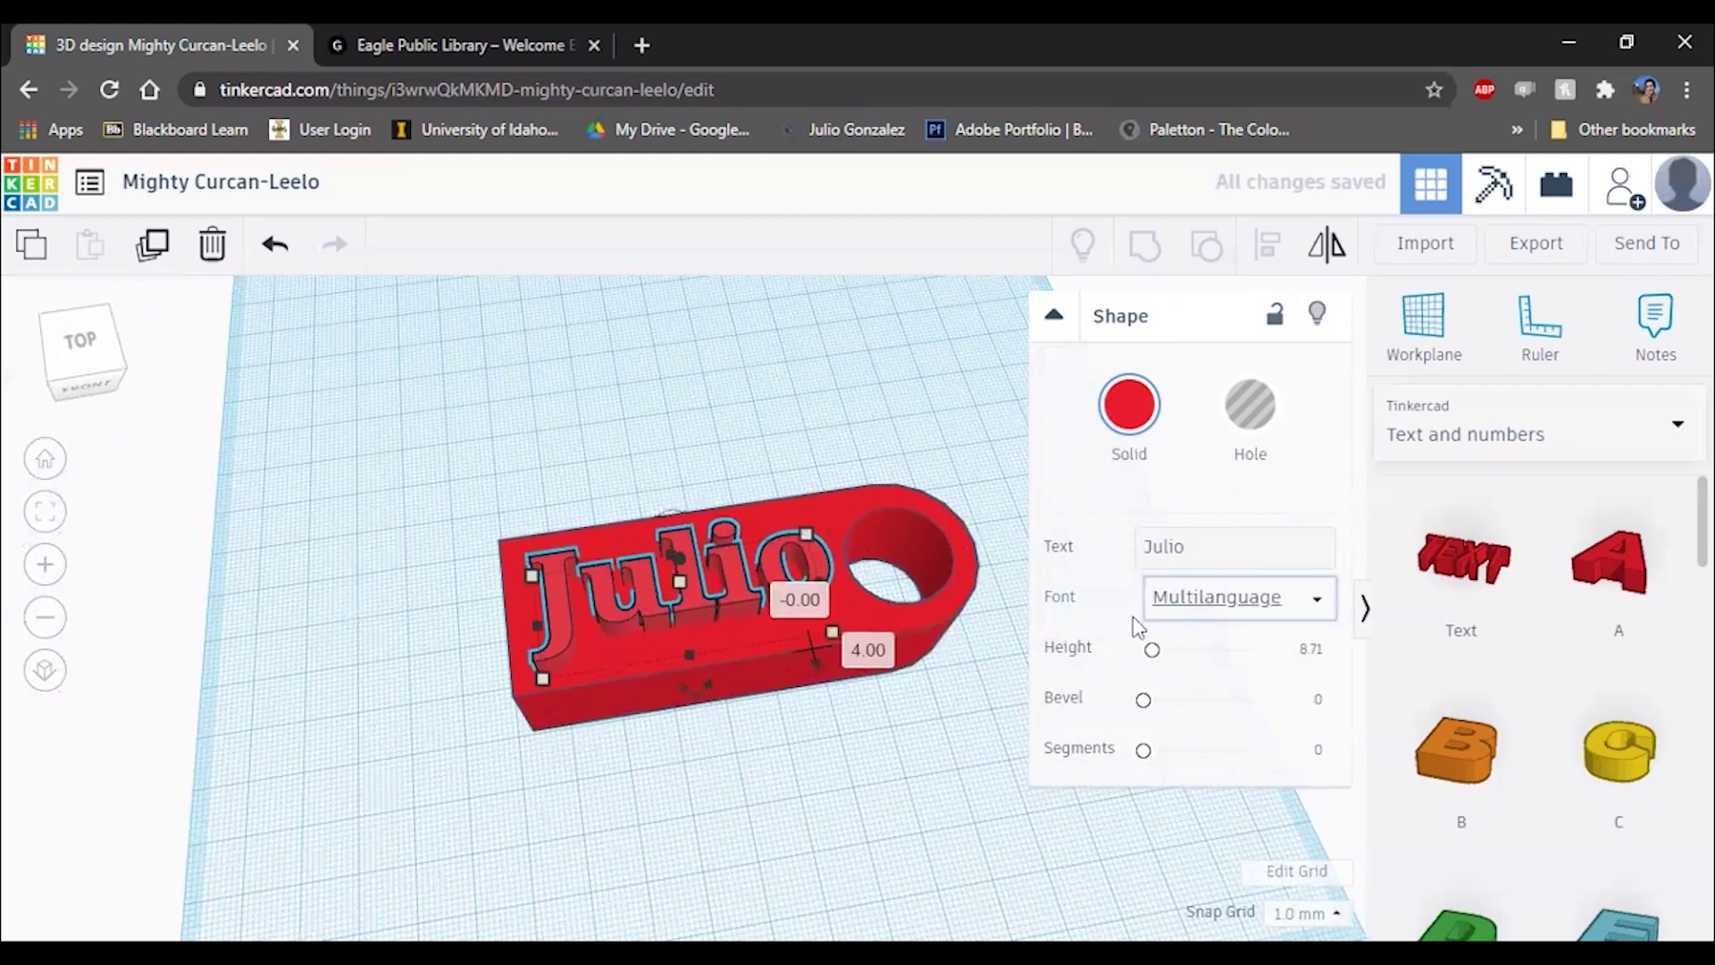
Step: Try the Sans and Sans Mono fonts on the name text
click(1311, 607)
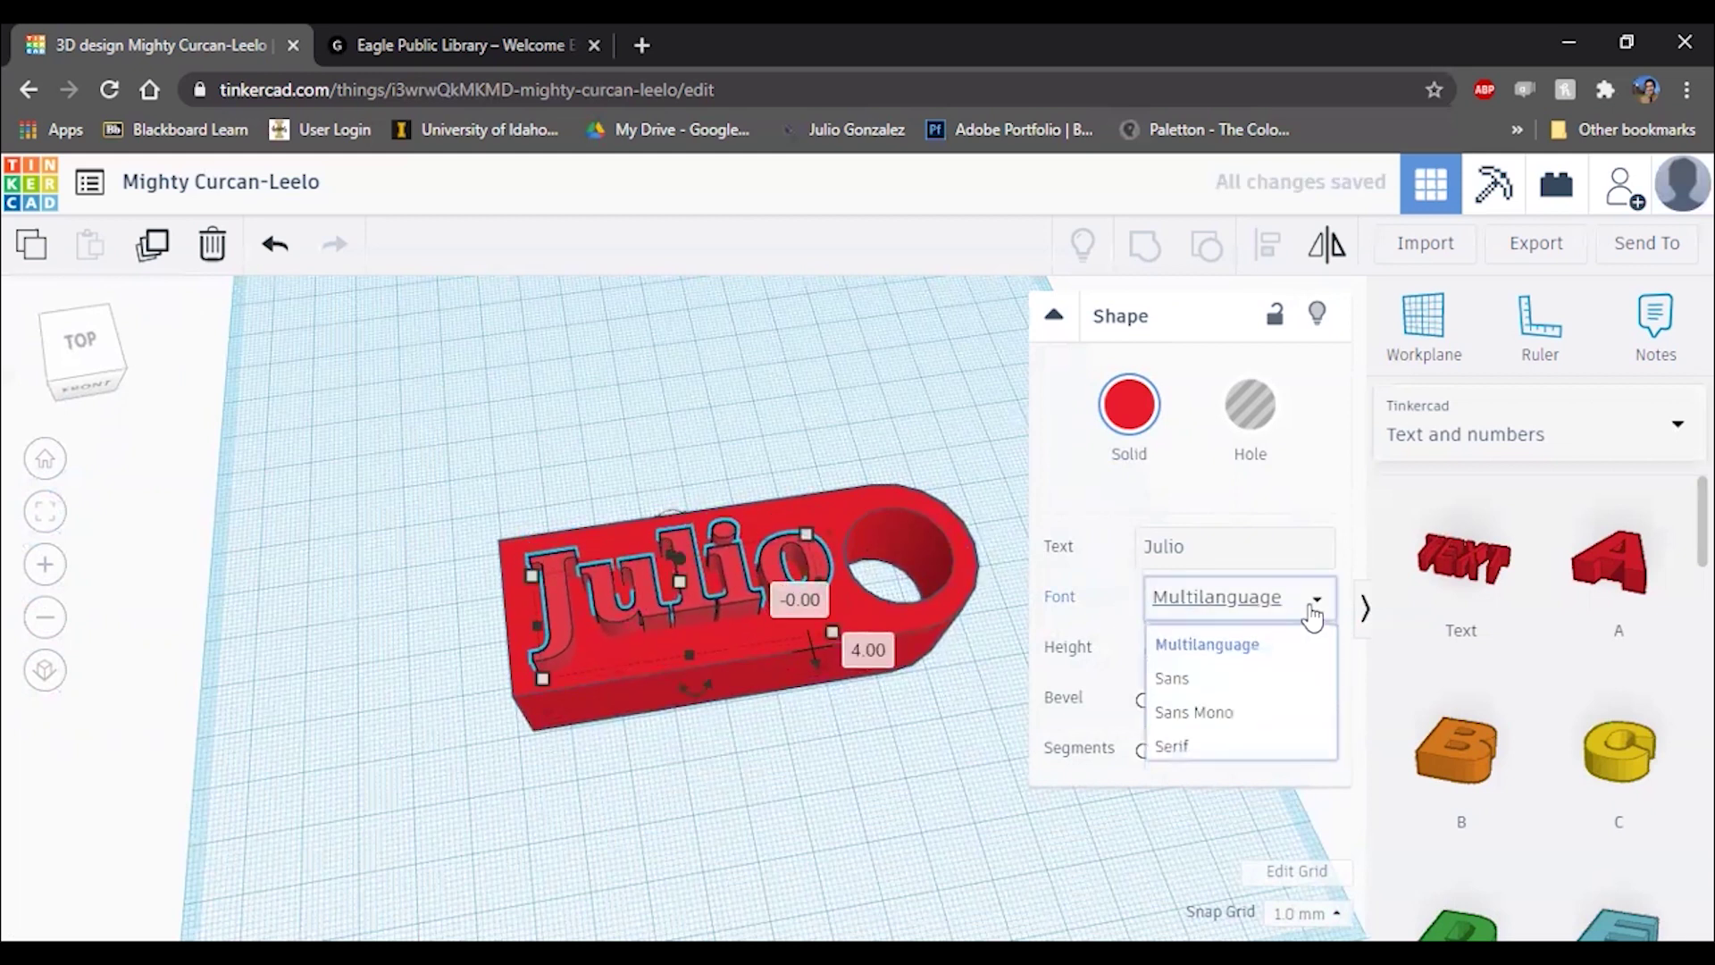
click(1249, 711)
click(641, 451)
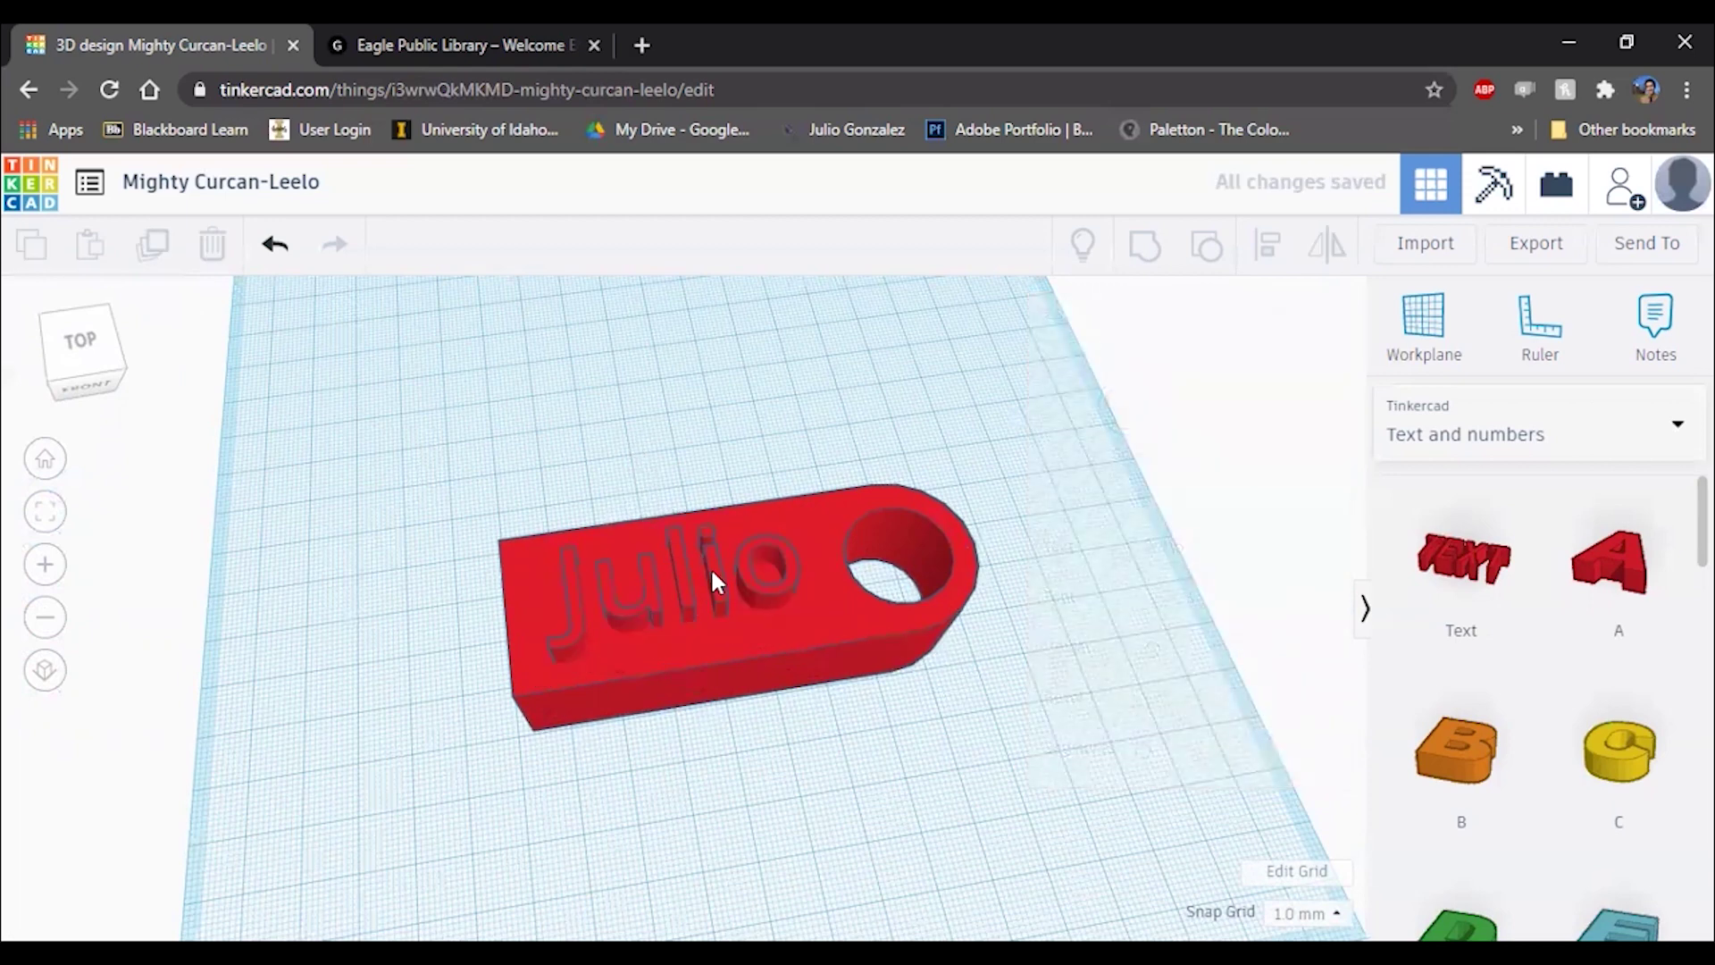
click(713, 581)
click(1244, 599)
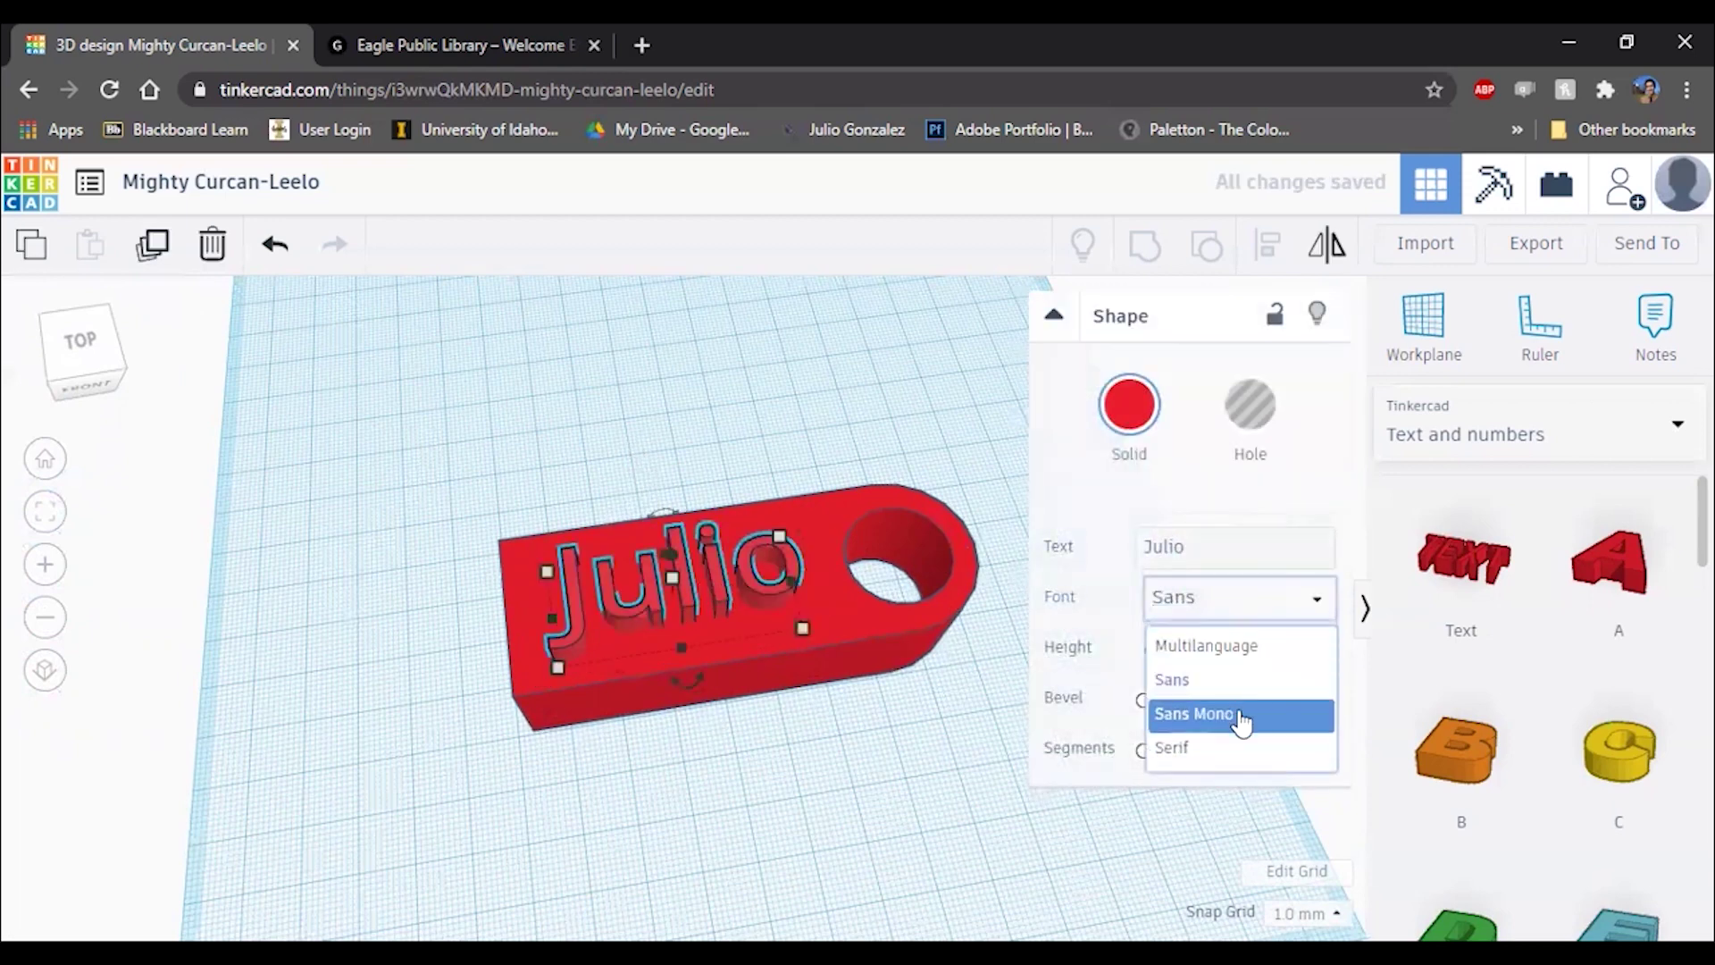
click(1241, 714)
Step: Set the name text's font to Serif, nudge it on the body's top face, and deselect it
click(1277, 603)
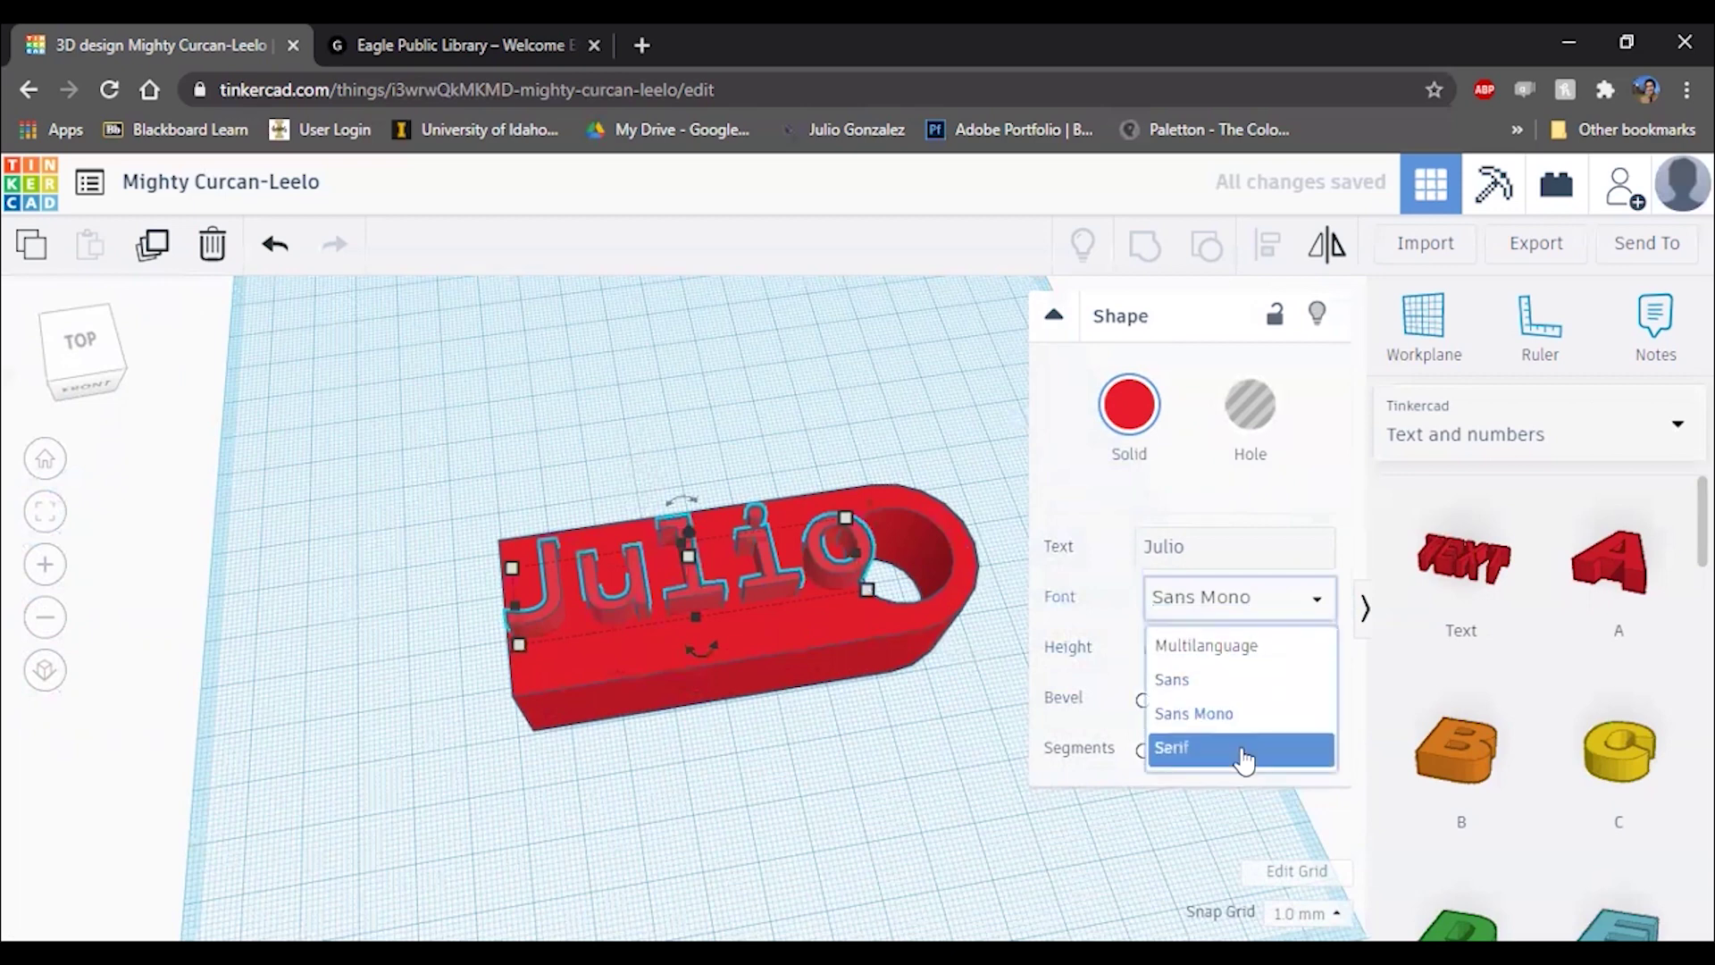
click(1244, 750)
right_drag(669, 558, 587, 684)
scroll(625, 540, up, 3)
mouse_move(566, 753)
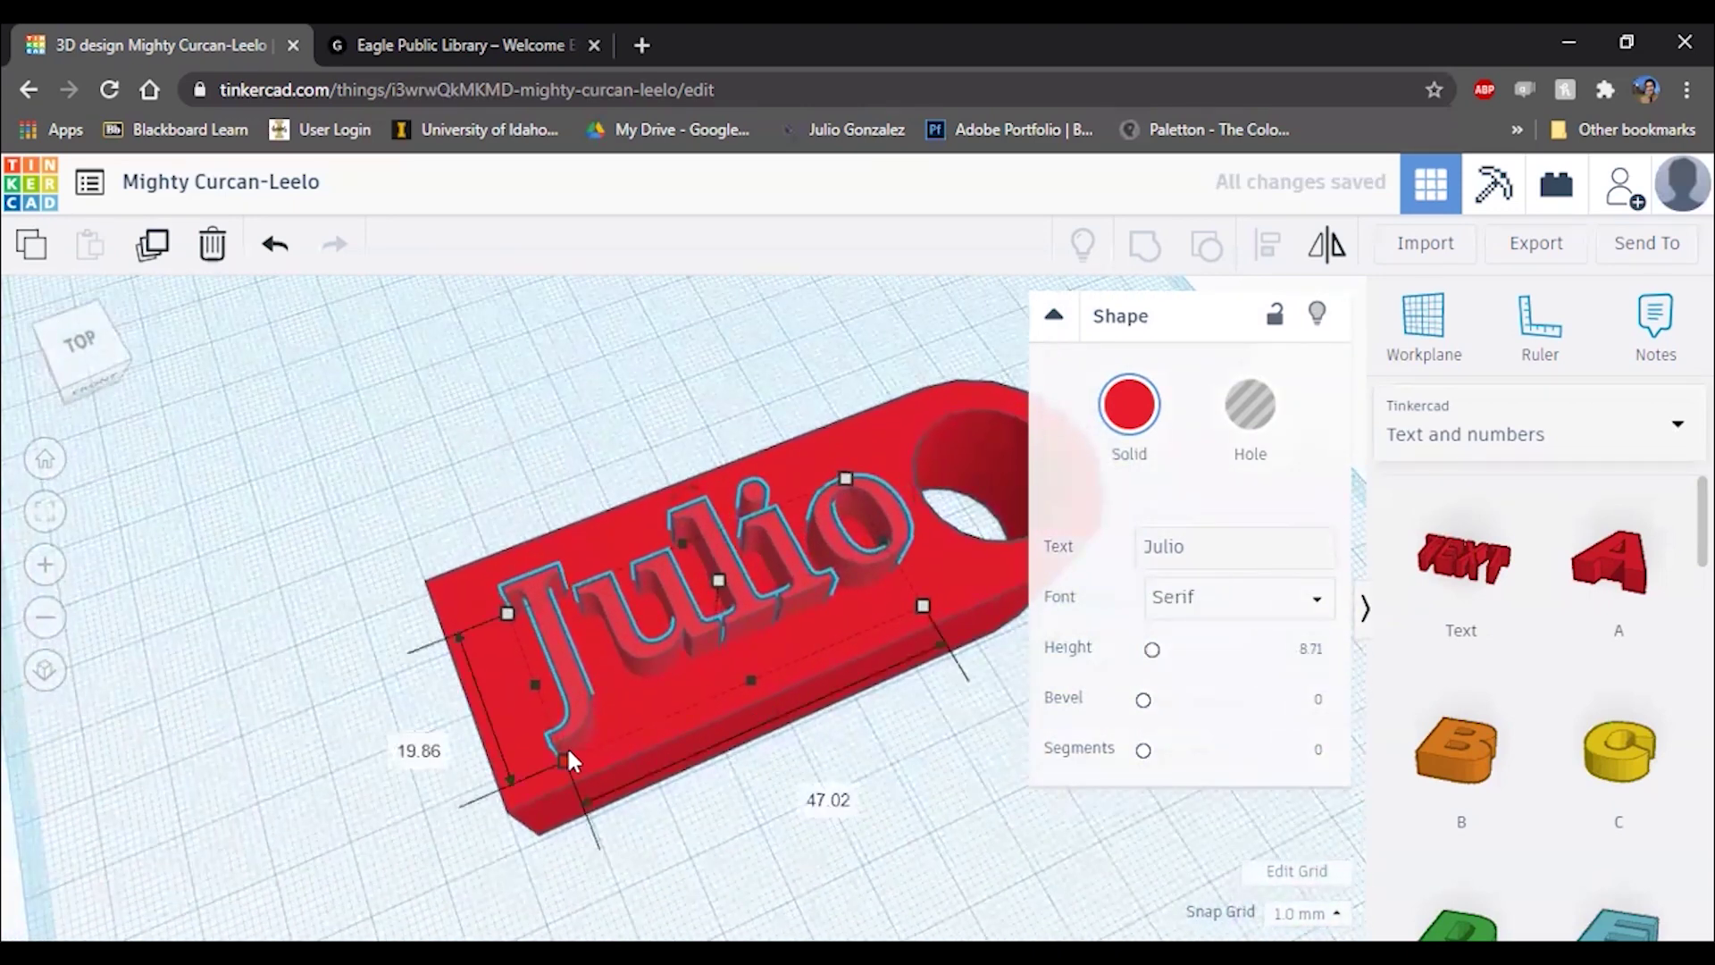
right_drag(770, 632, 741, 652)
mouse_move(731, 449)
drag(742, 657, 746, 661)
click(764, 483)
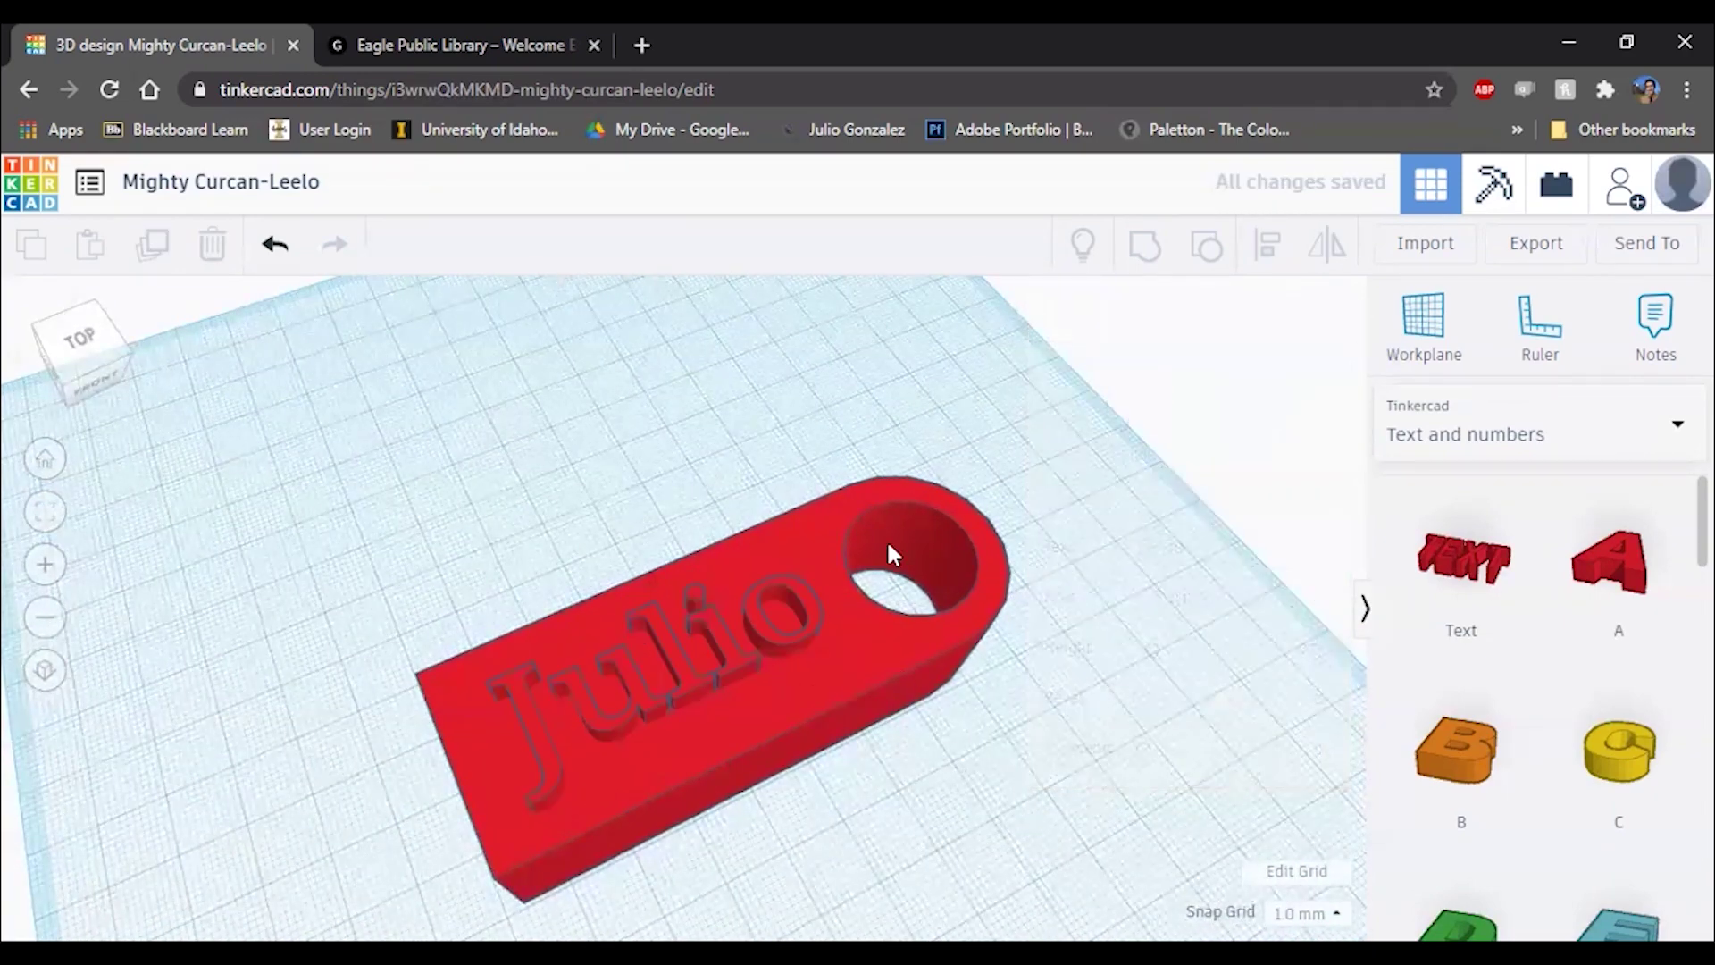
Step: Select the red body and the name text together and group them into one solid
right_drag(585, 319, 354, 540)
drag(352, 480, 1129, 899)
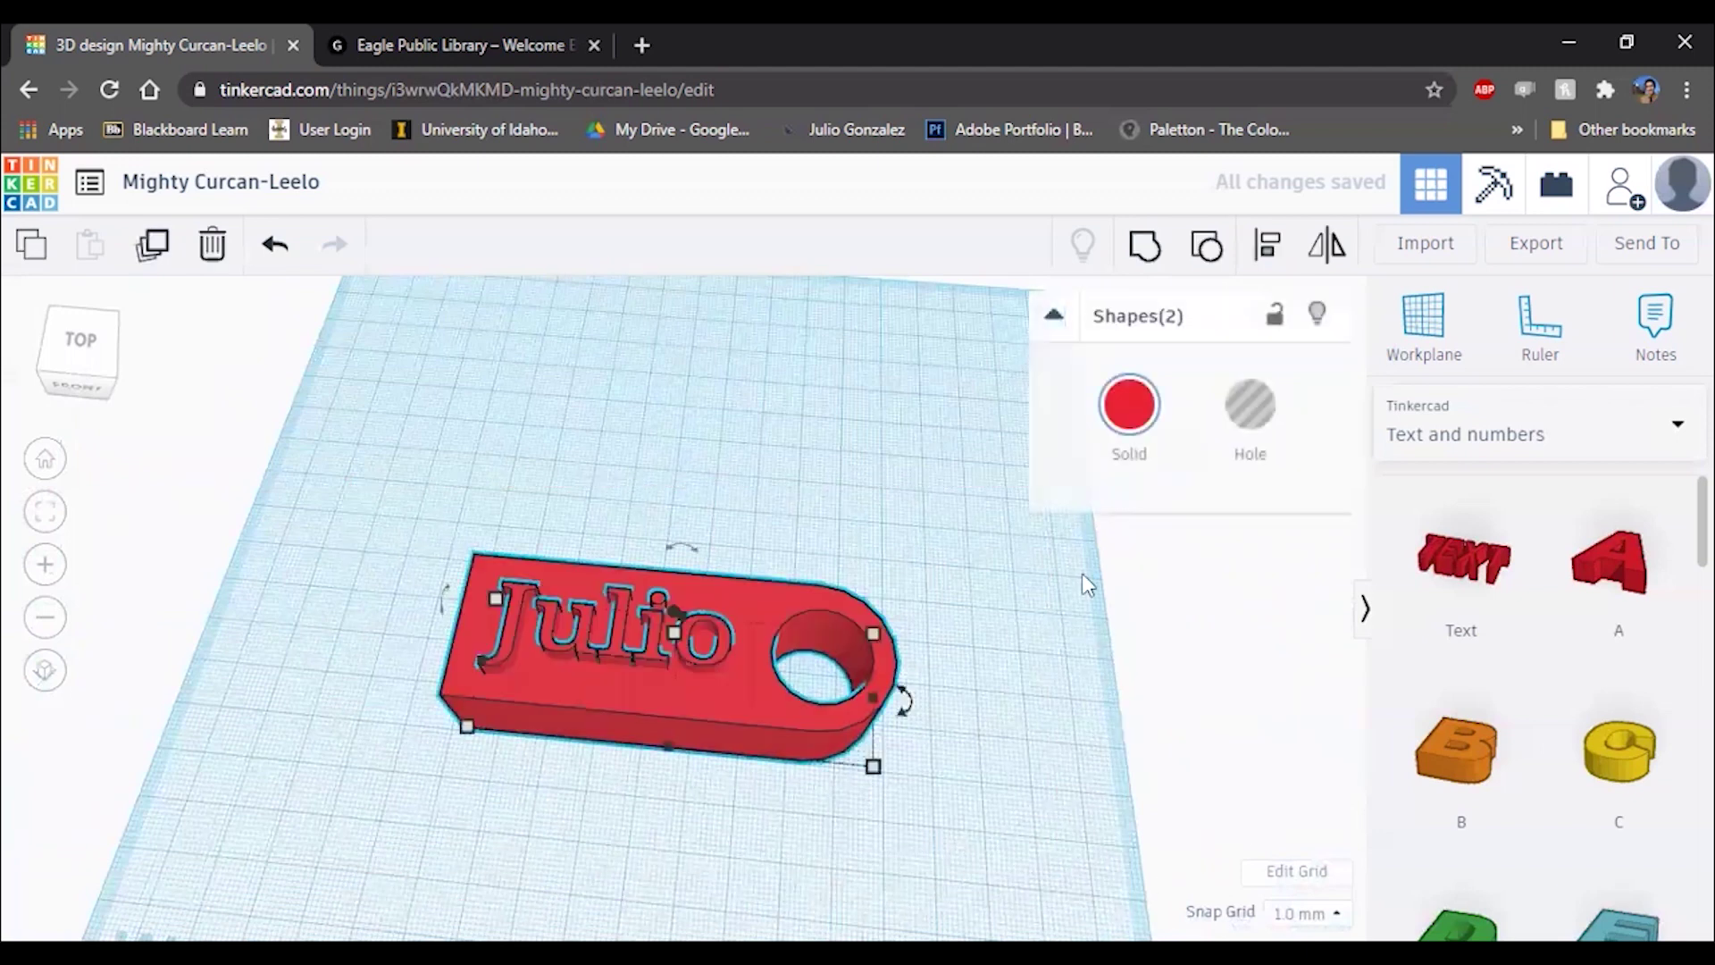
drag(352, 469, 1072, 864)
drag(413, 464, 1070, 863)
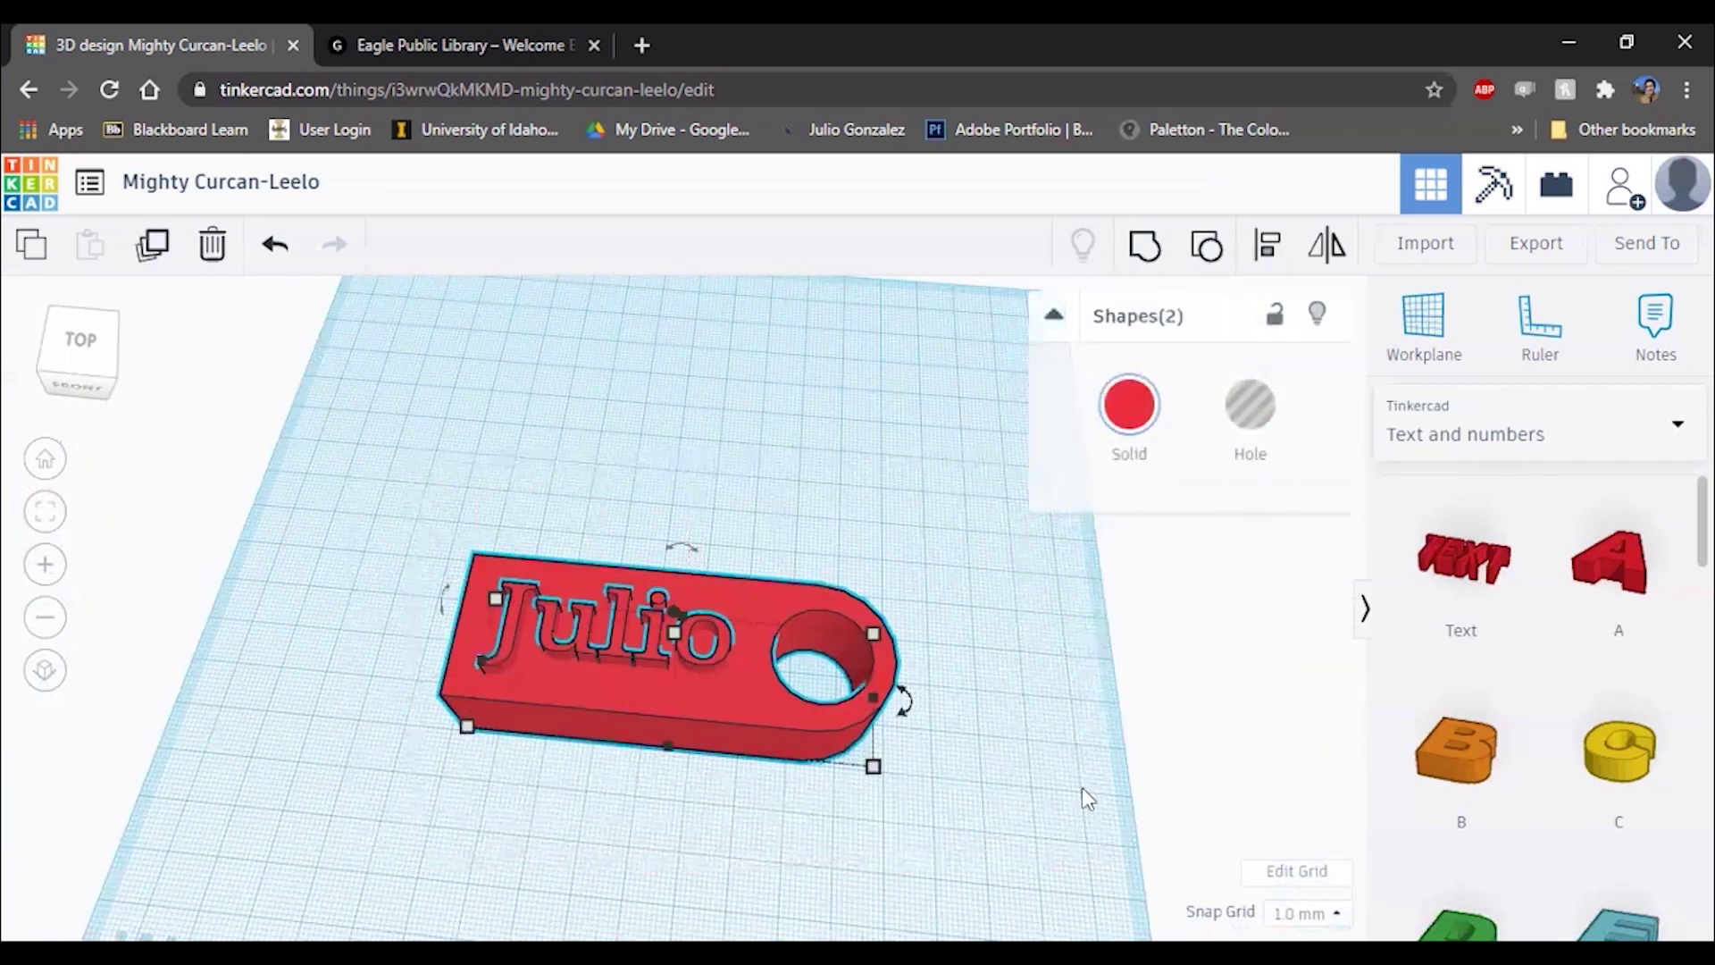
click(1147, 249)
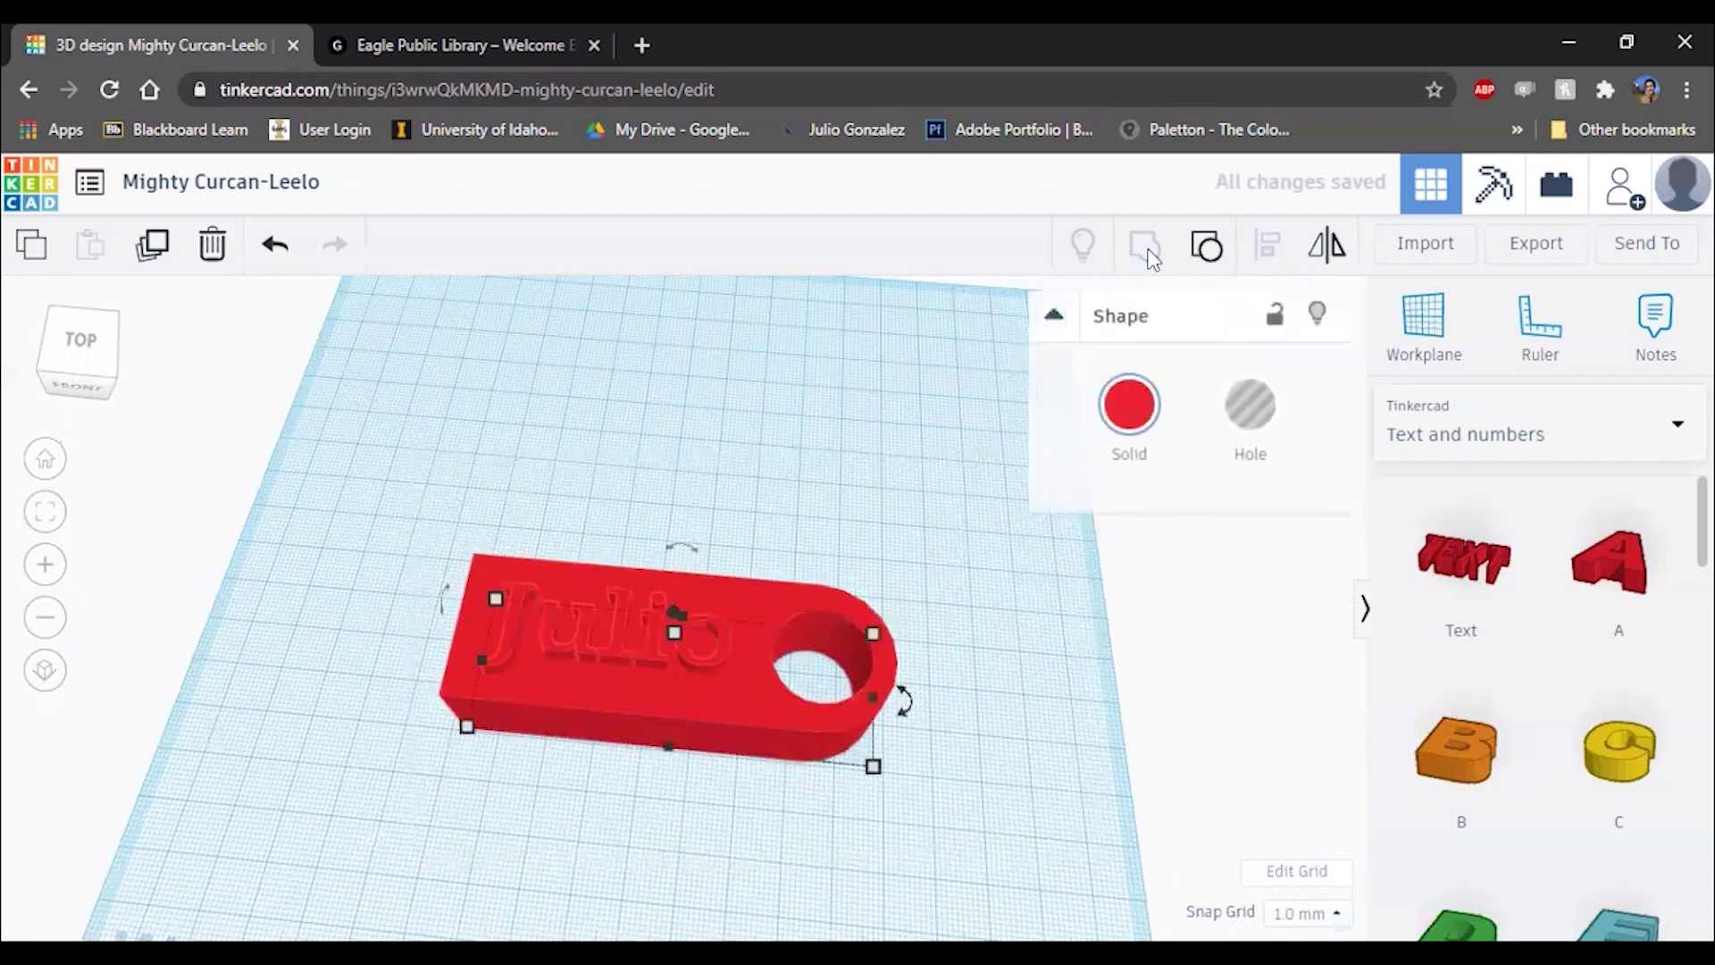
Step: Reposition the grouped name tag on the workplane, inspect it from several sides, and deselect it
click(733, 470)
right_drag(629, 474, 760, 544)
drag(759, 544, 786, 652)
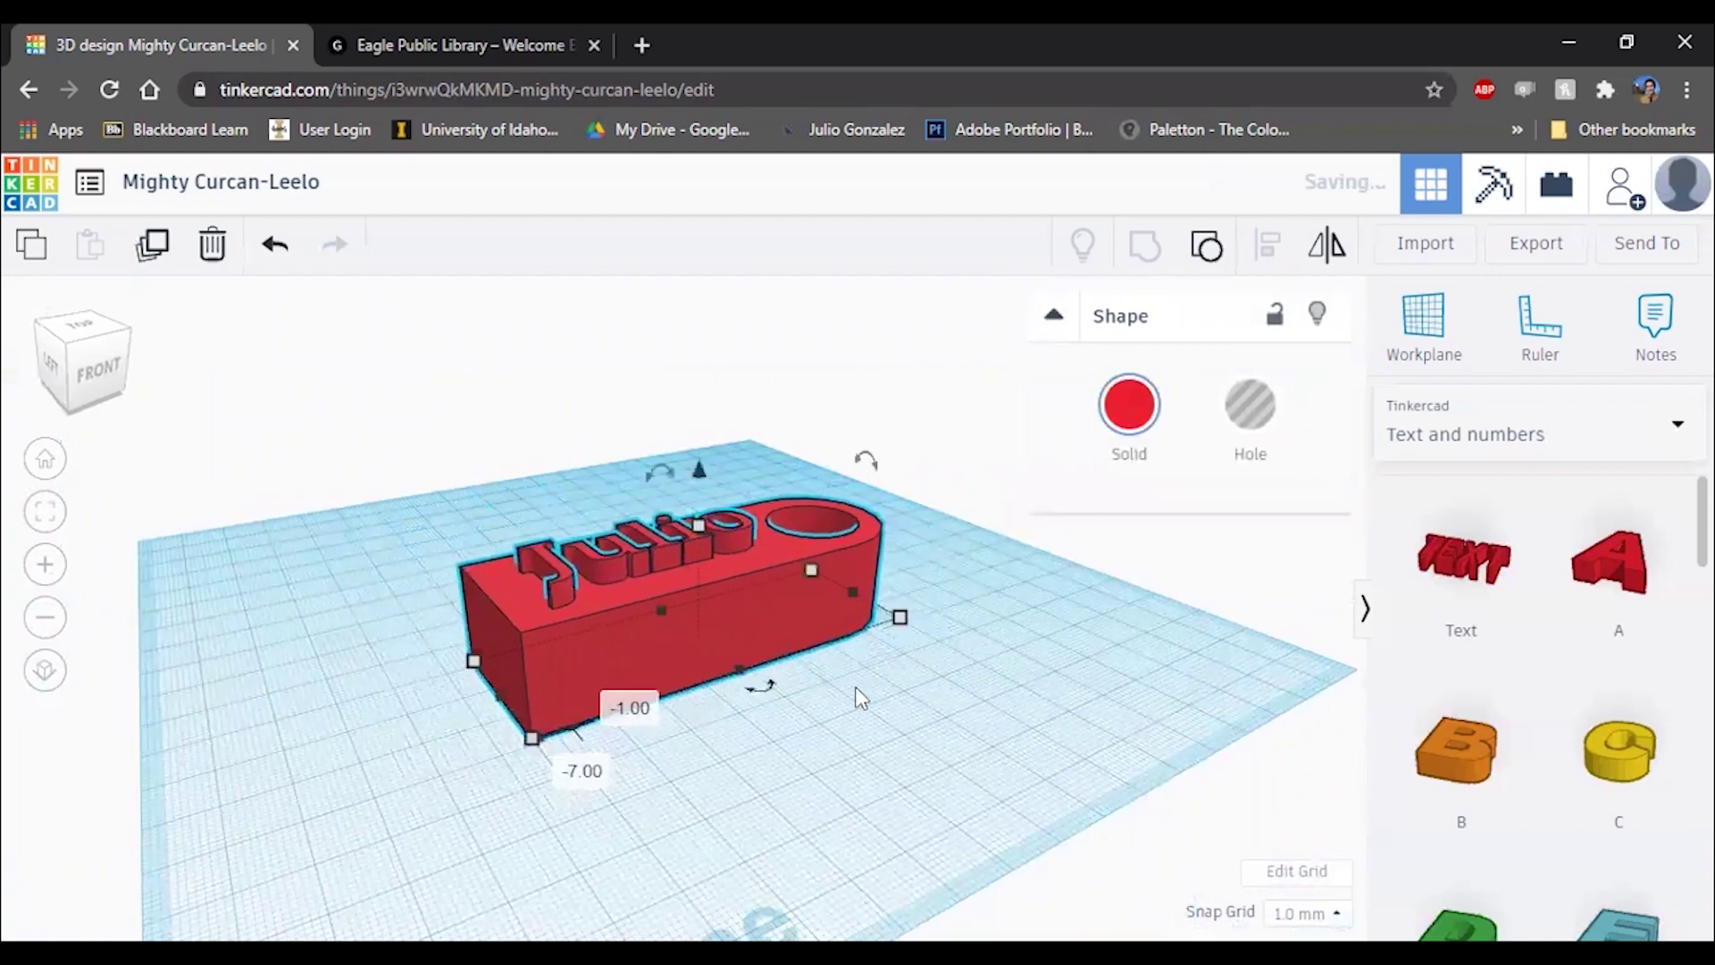
click(1027, 627)
right_drag(1026, 617, 560, 658)
click(618, 587)
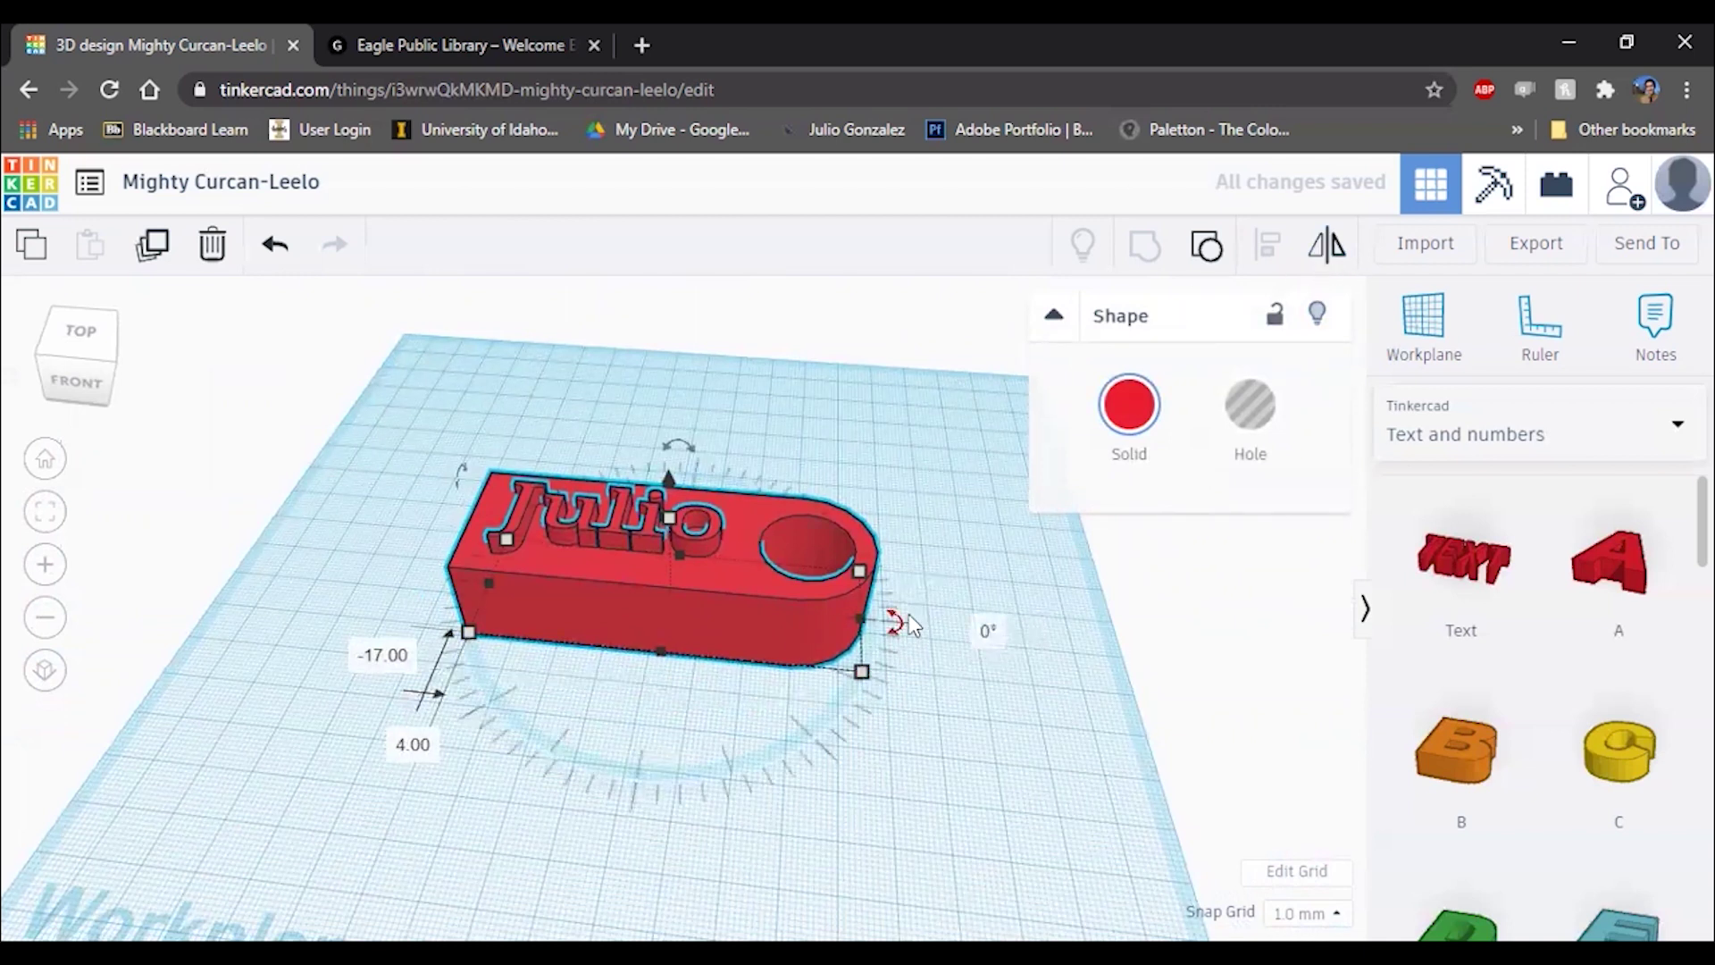
click(1041, 743)
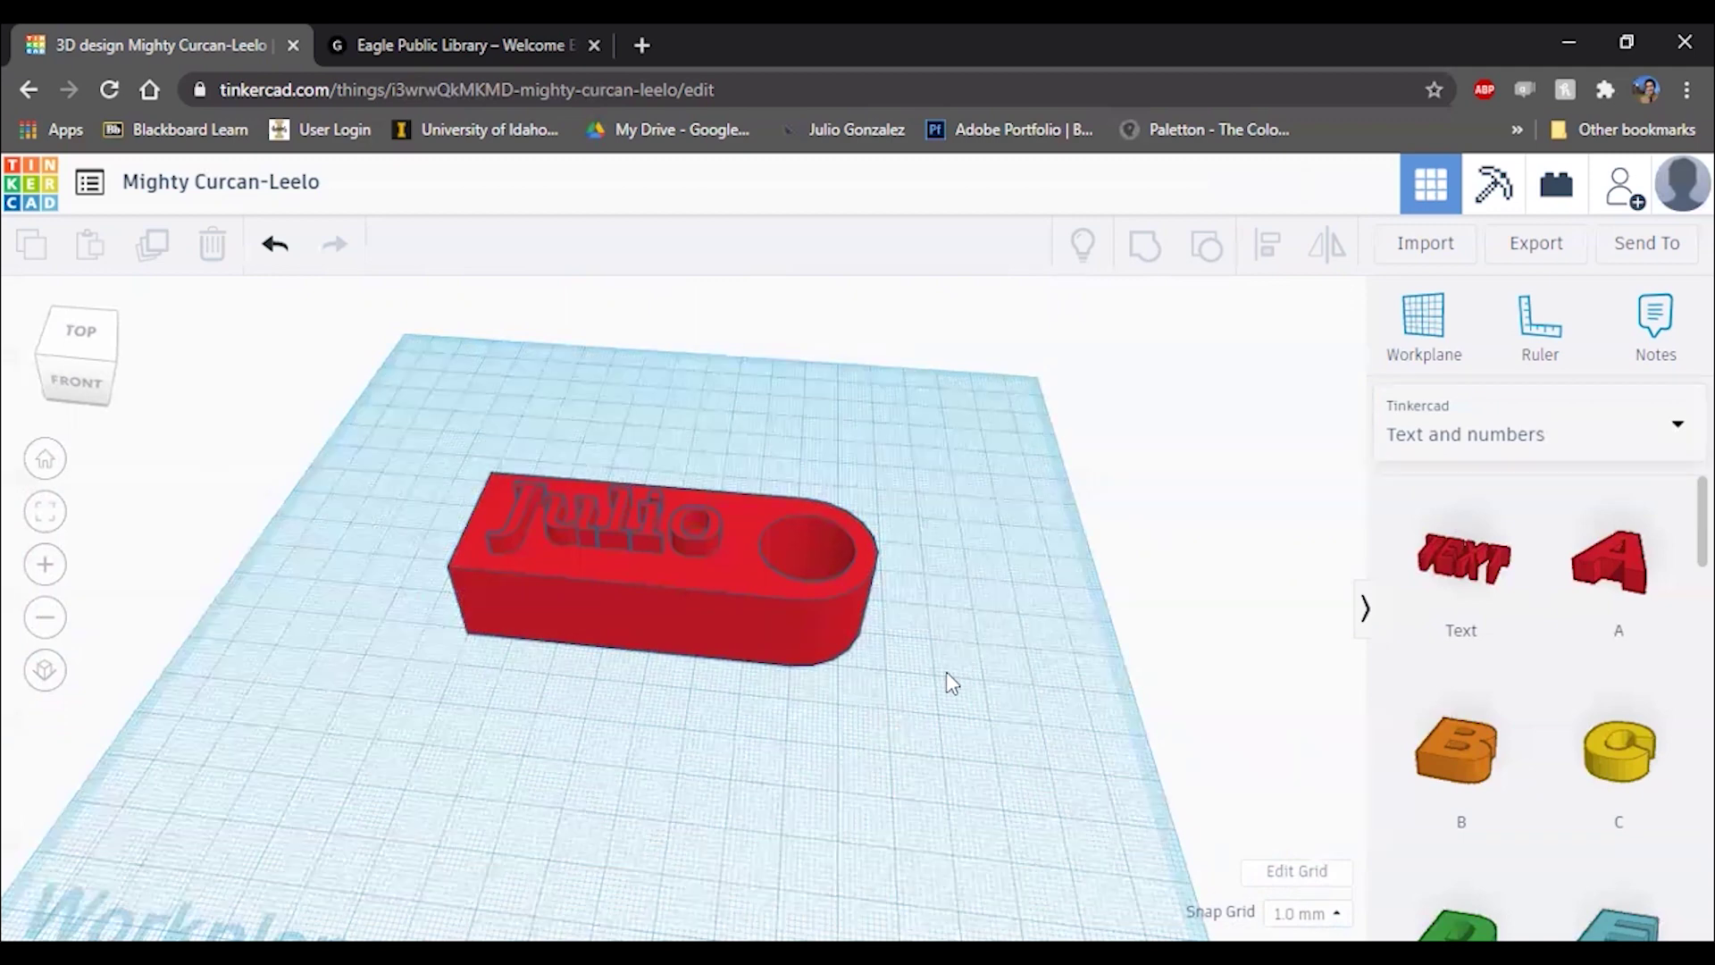
Step: Export everything in the design as an .STL file for 3D printing
right_drag(865, 692, 869, 734)
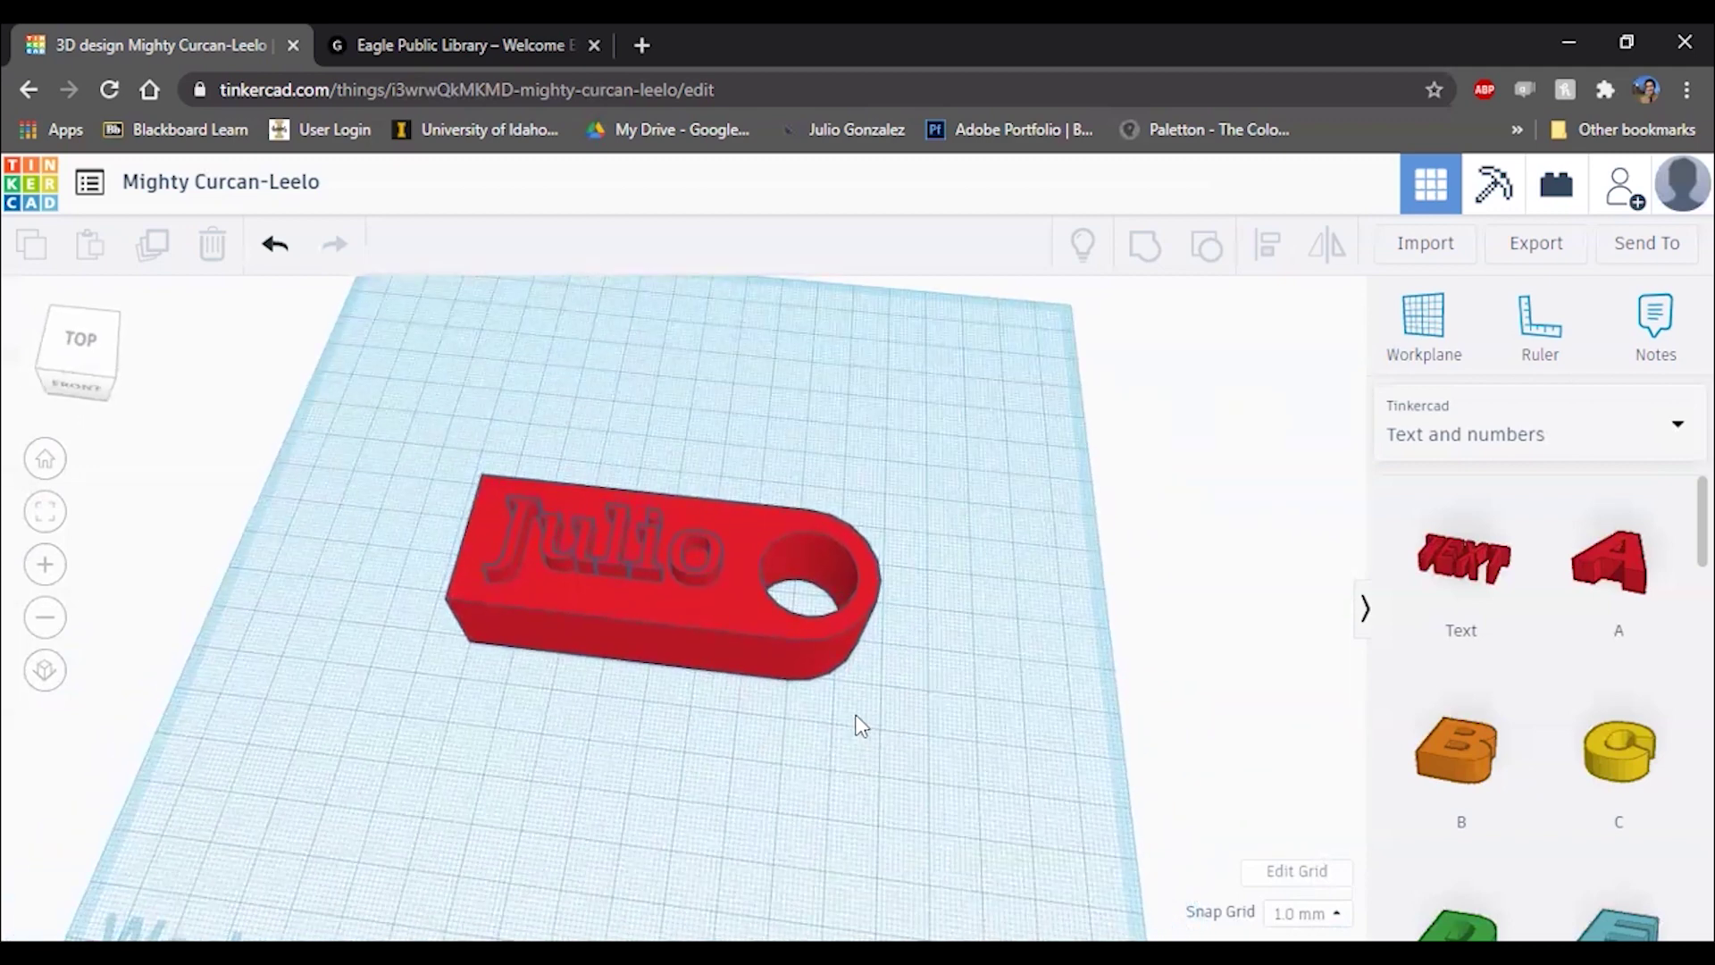
right_drag(857, 725, 872, 696)
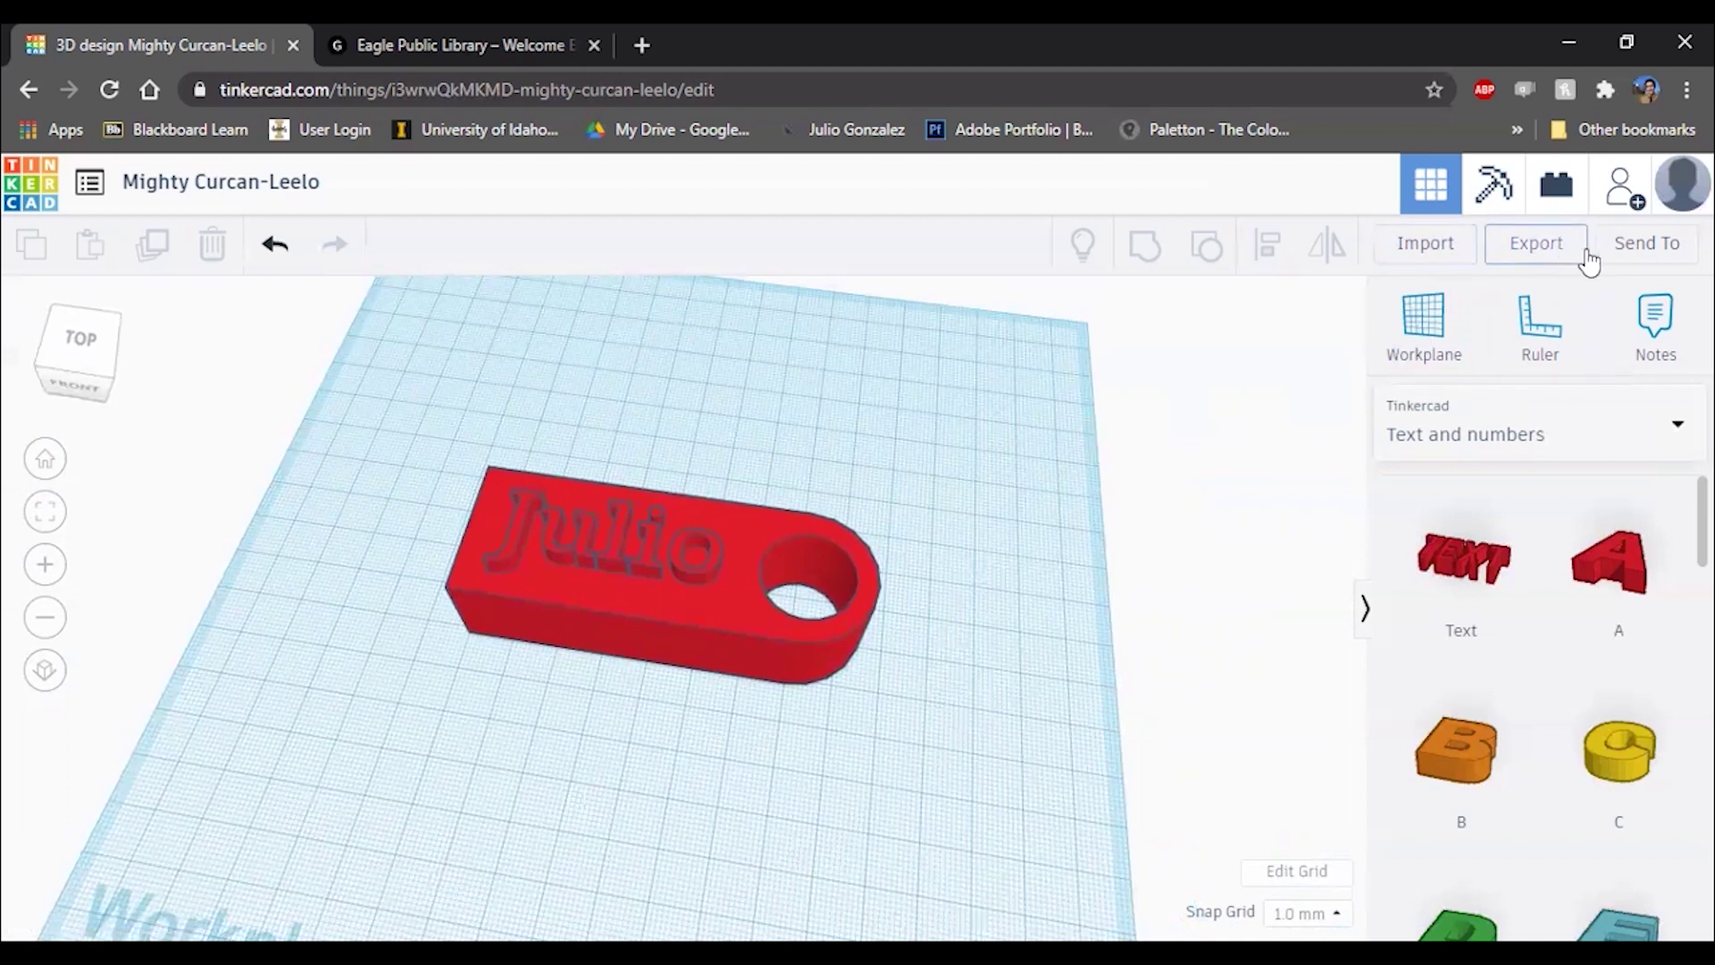
click(1516, 250)
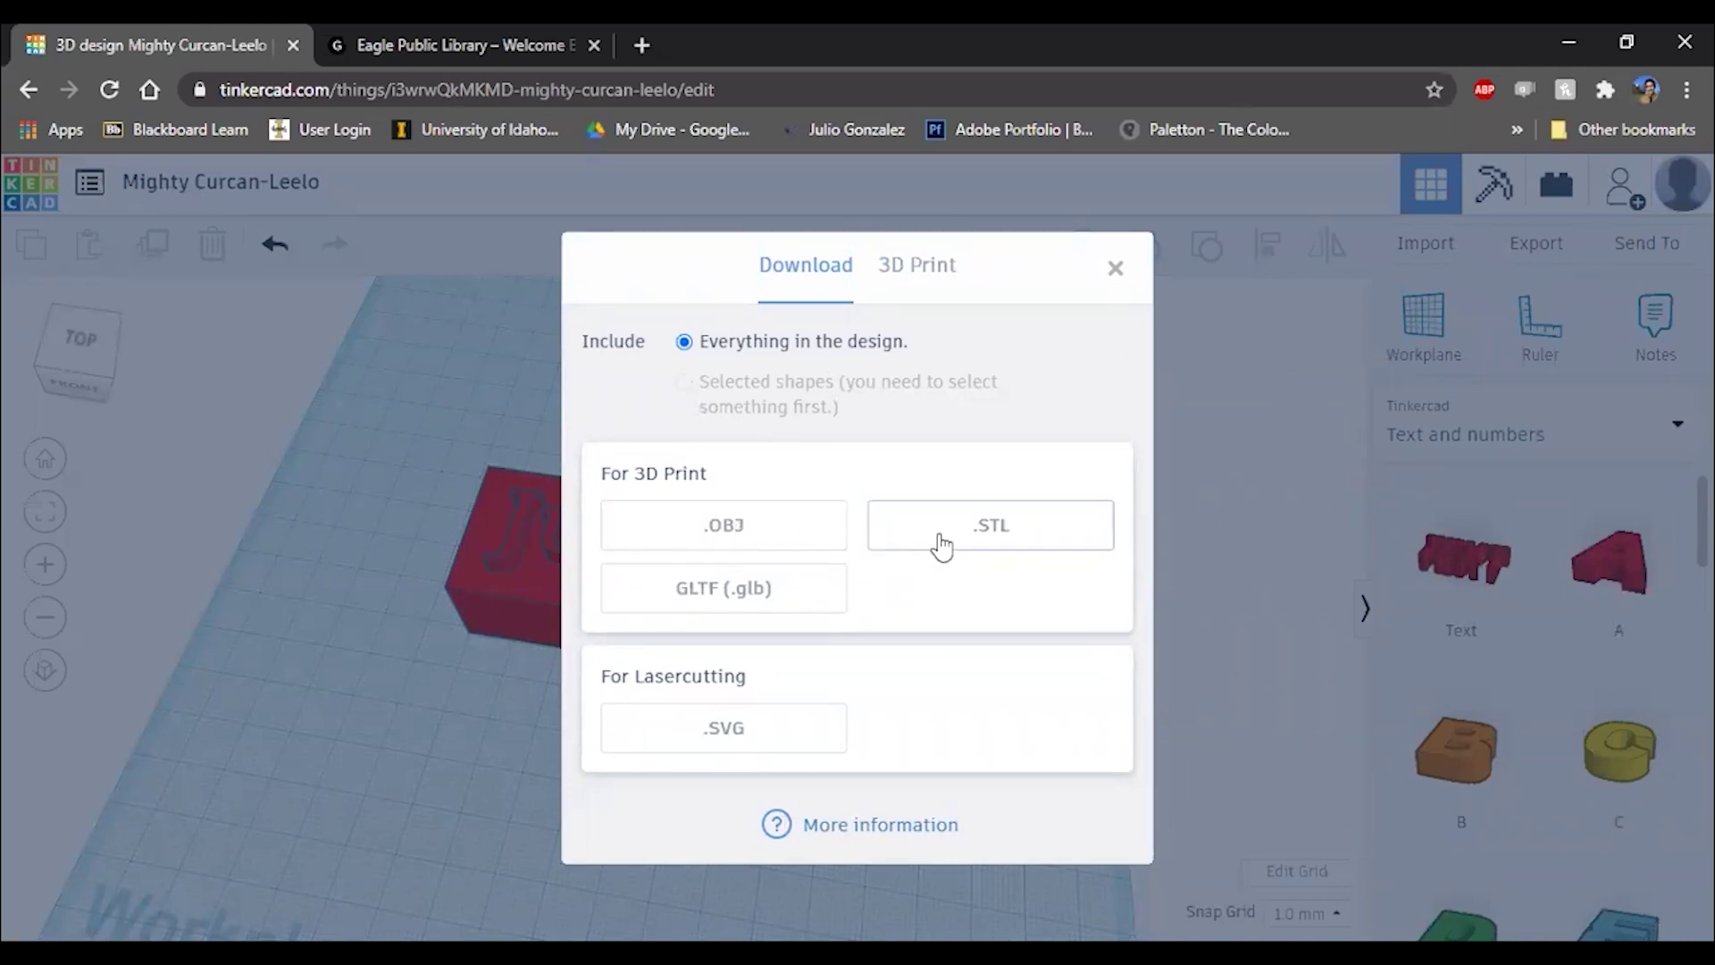
click(1032, 521)
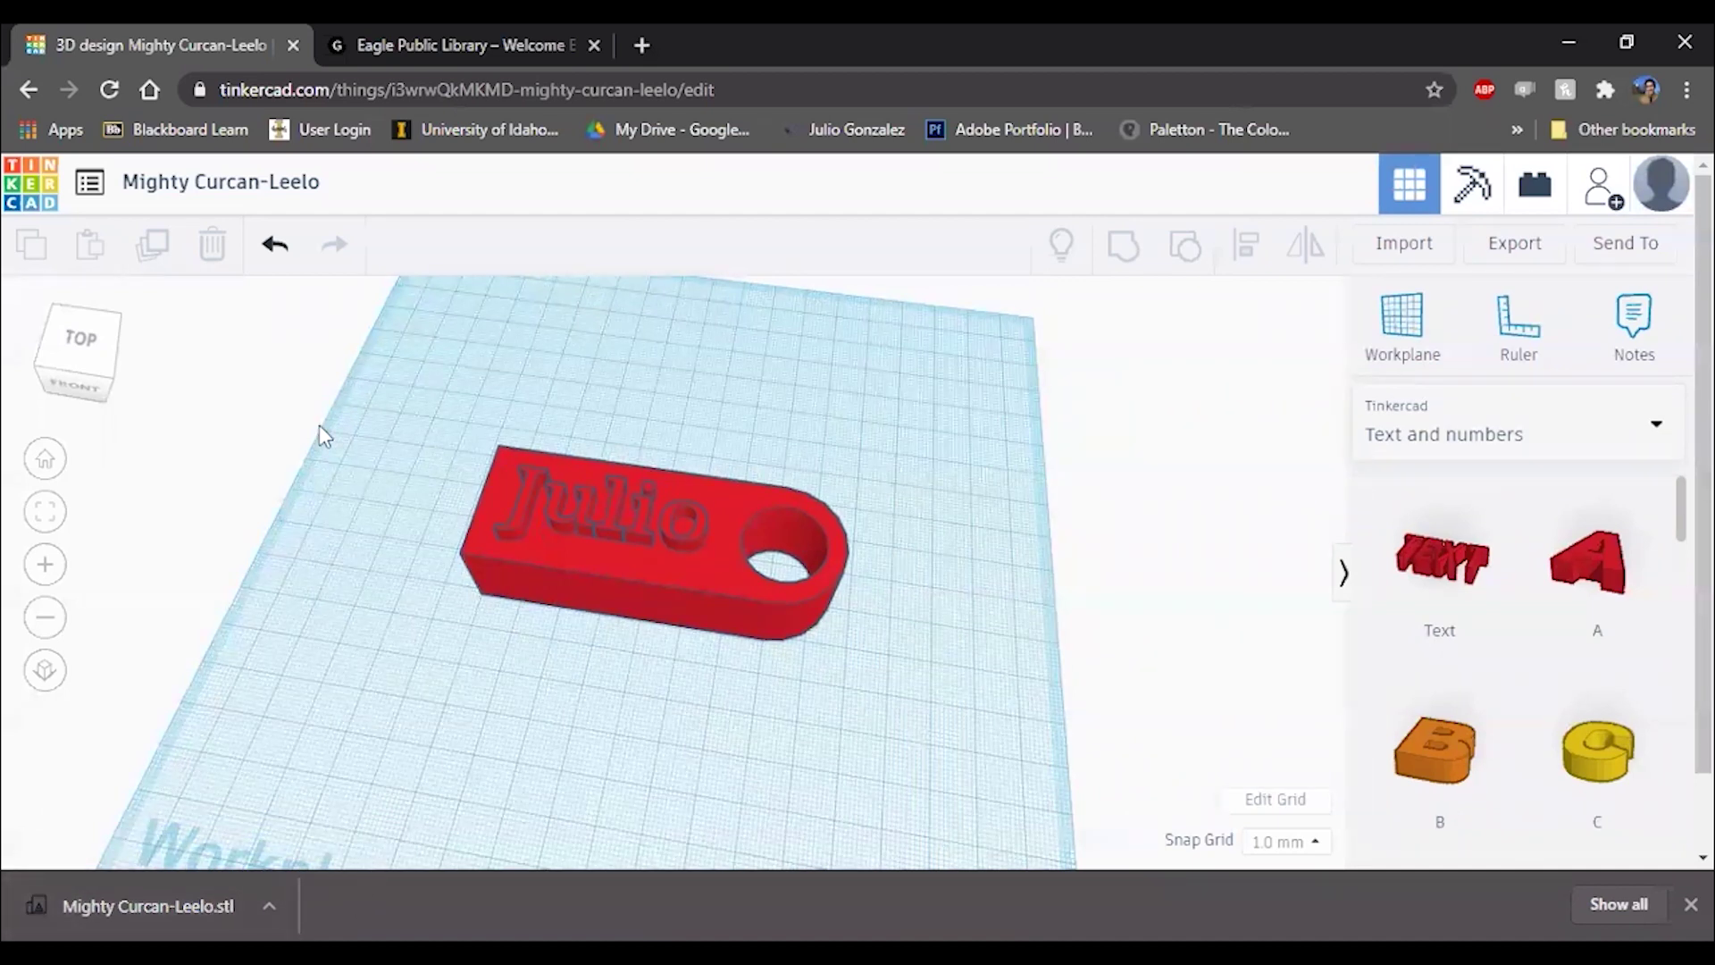
Step: Rename the design "Name Tag"
click(308, 191)
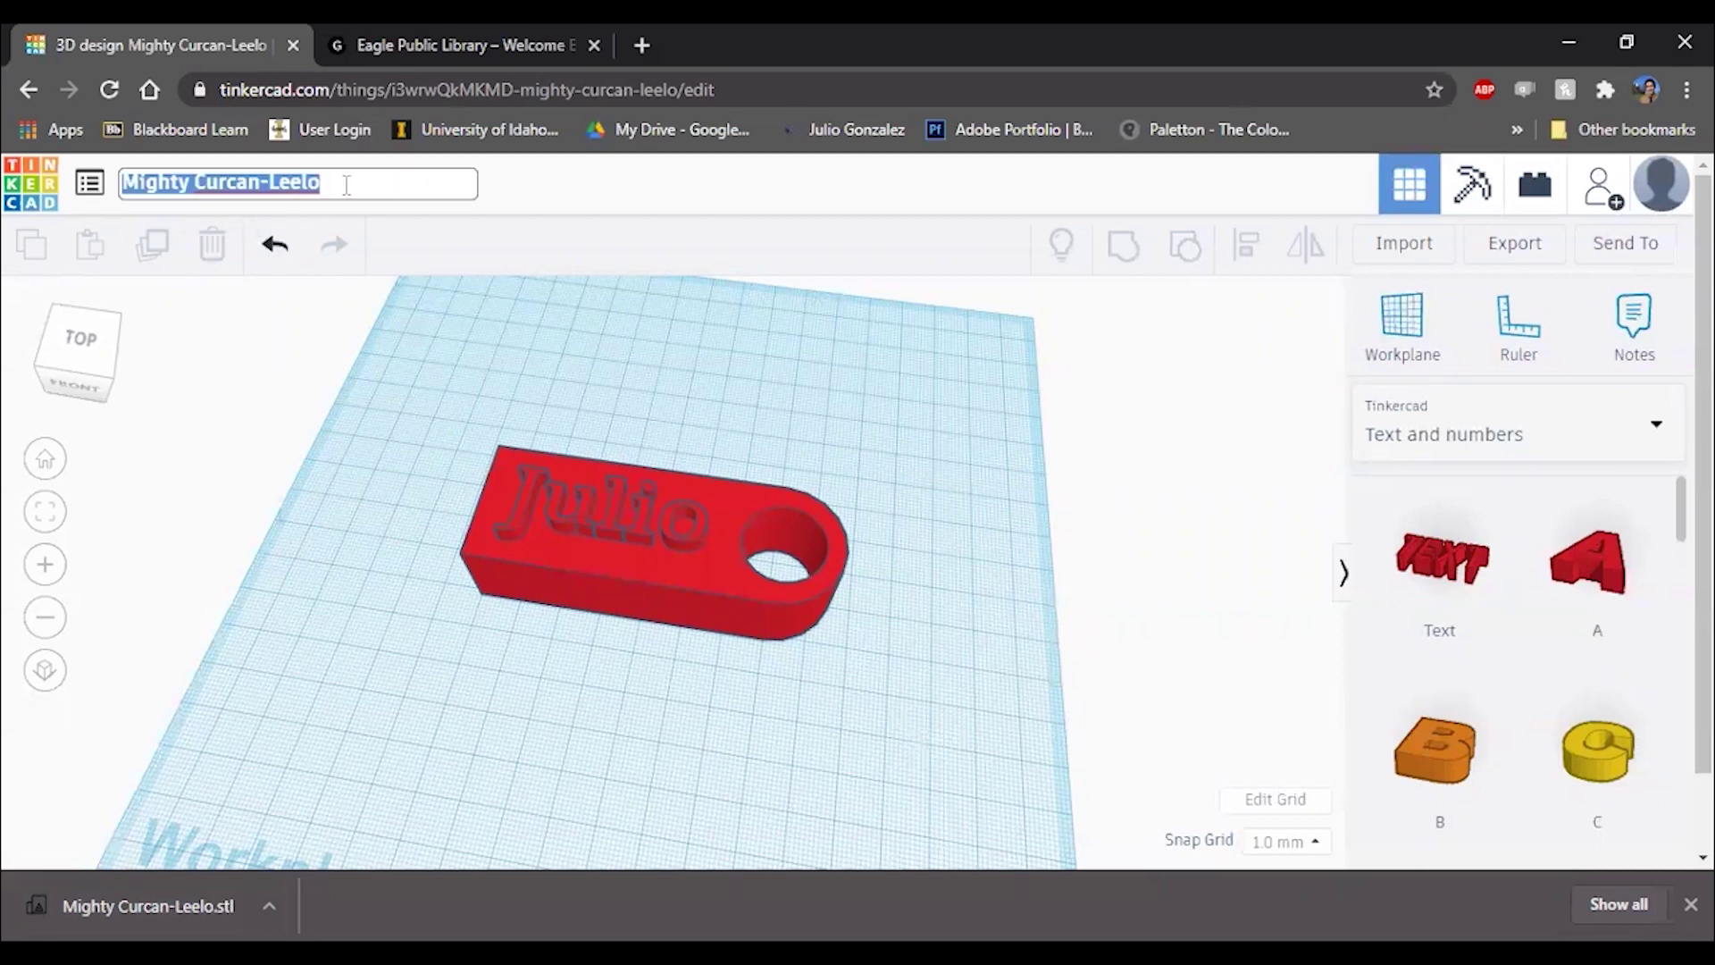
text(N)
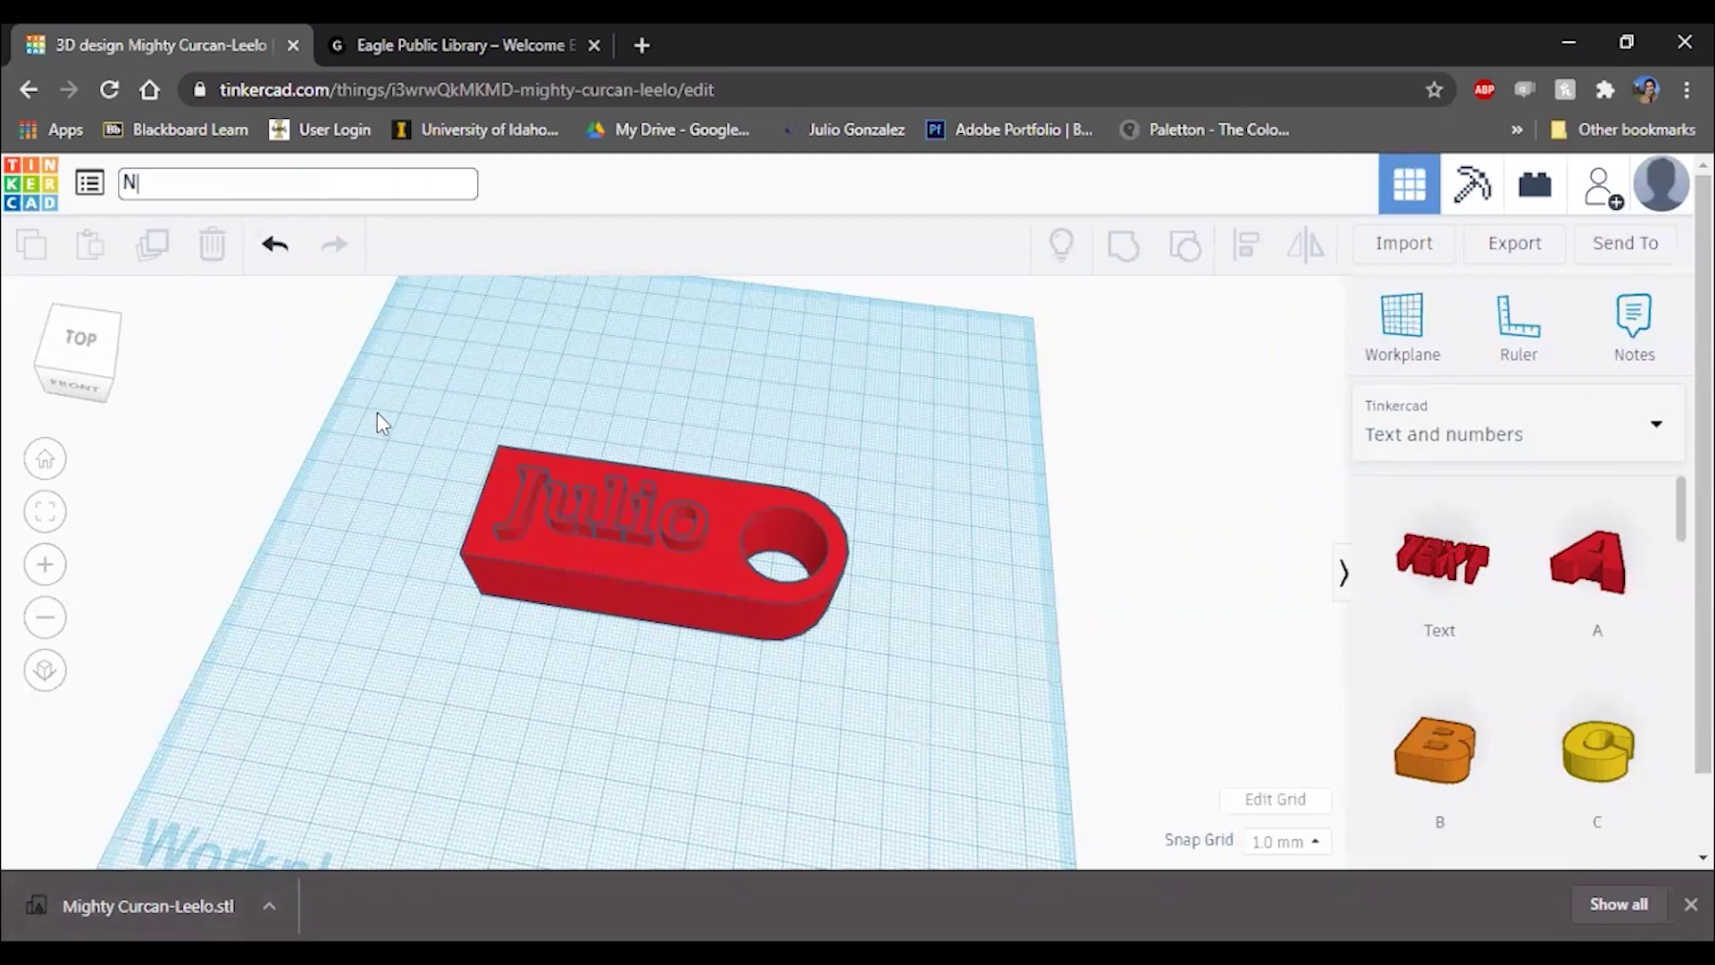
text(ame Tag)
key(Return)
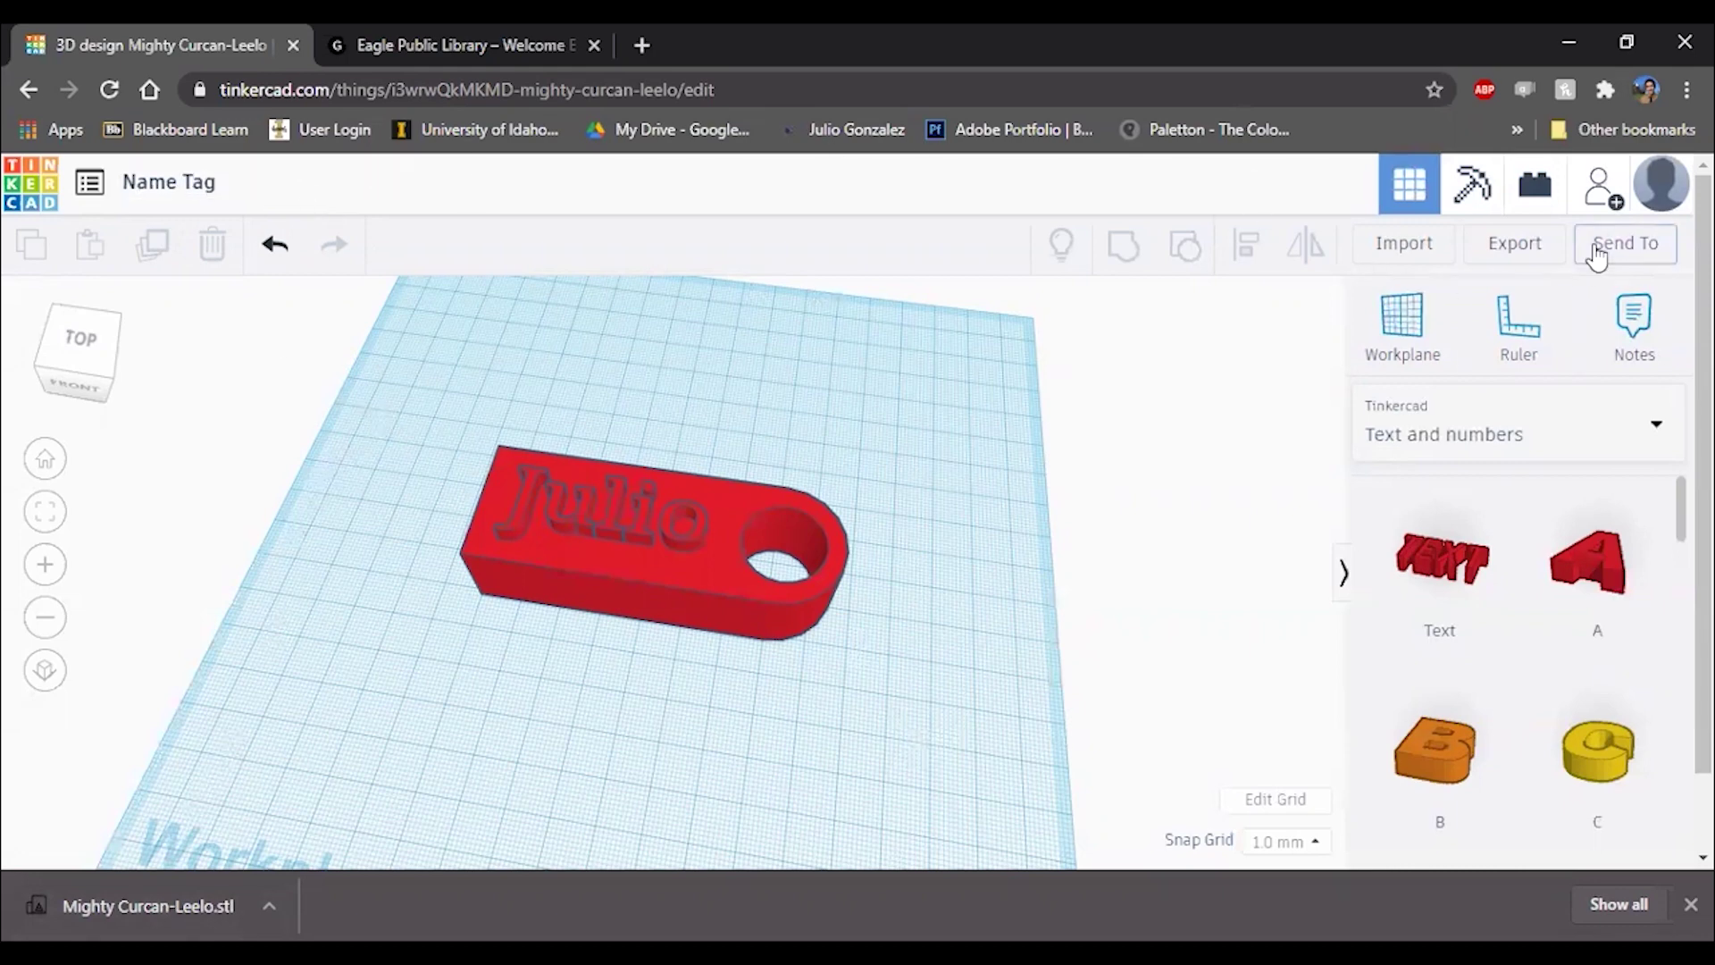
Step: Export the renamed design again as an .STL file with everything in the design included
click(1514, 247)
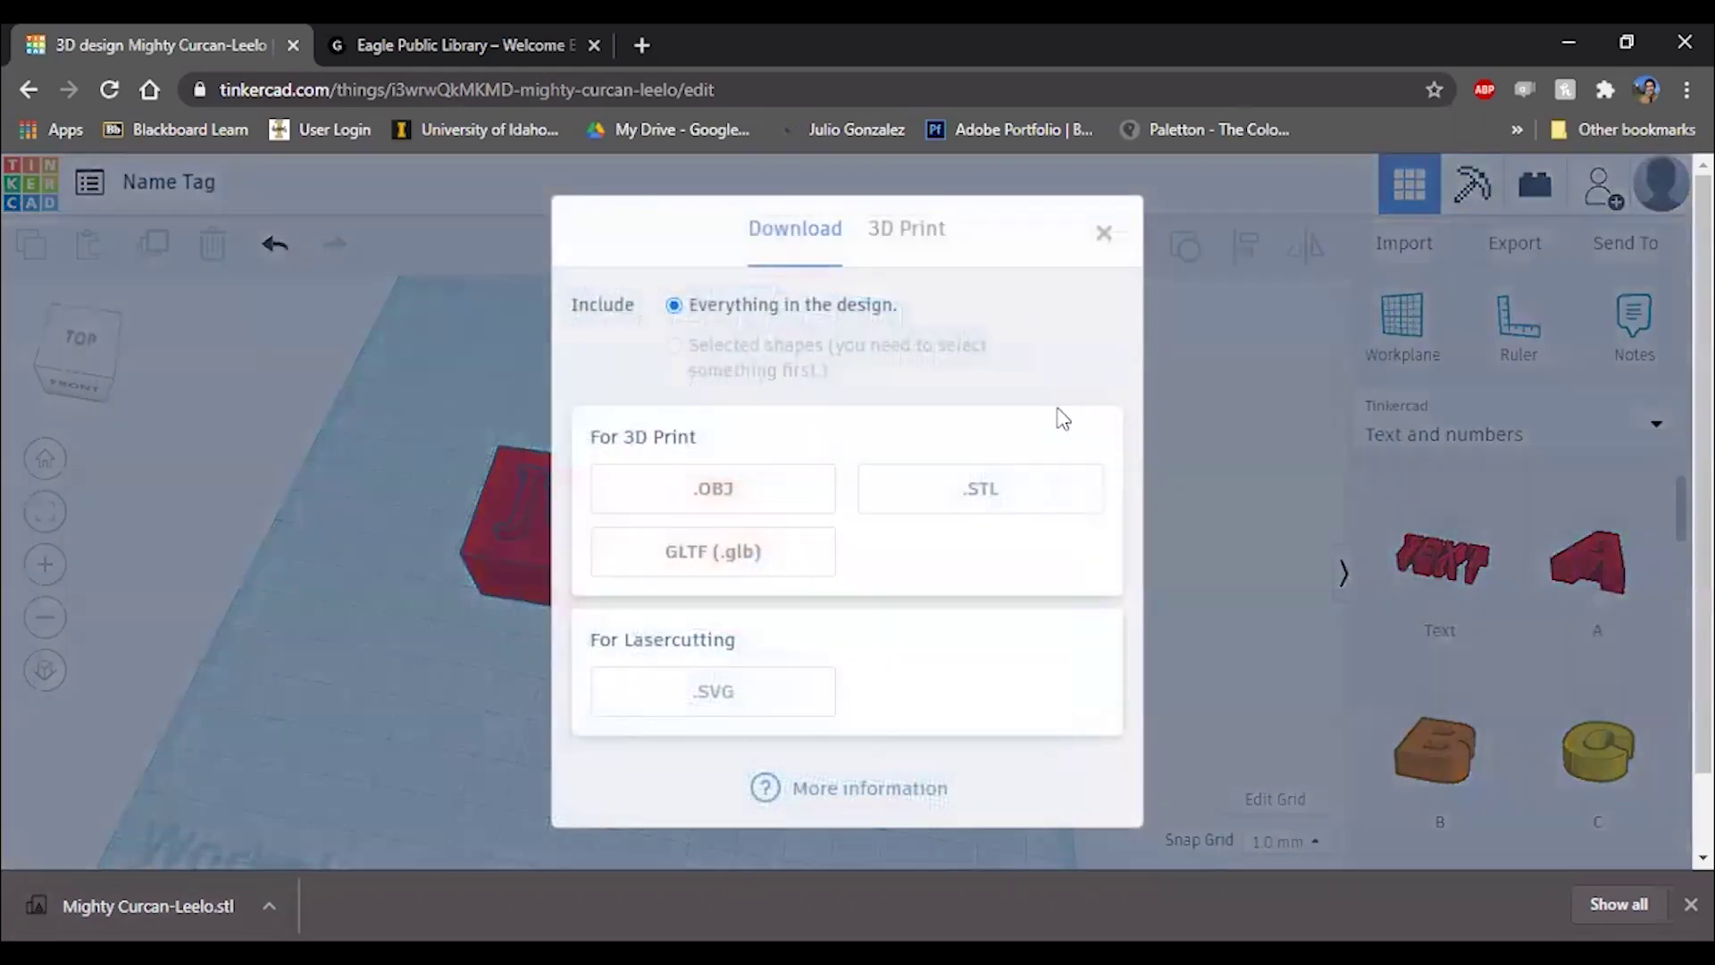
click(965, 505)
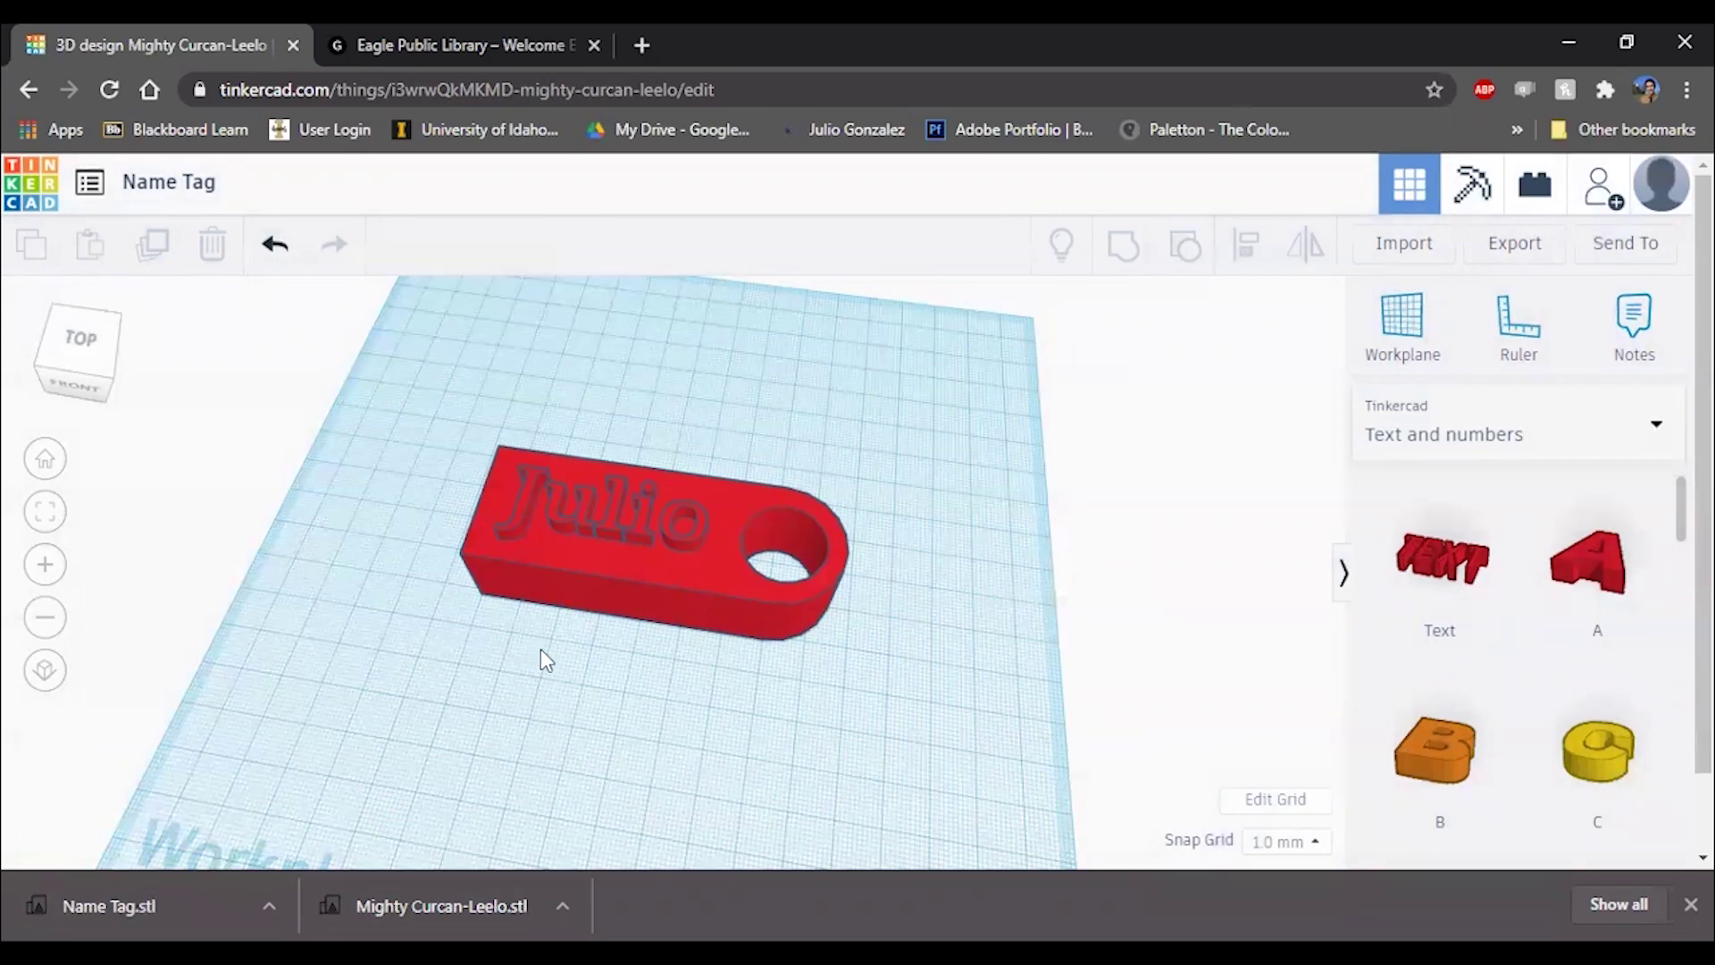
right_drag(540, 650, 750, 622)
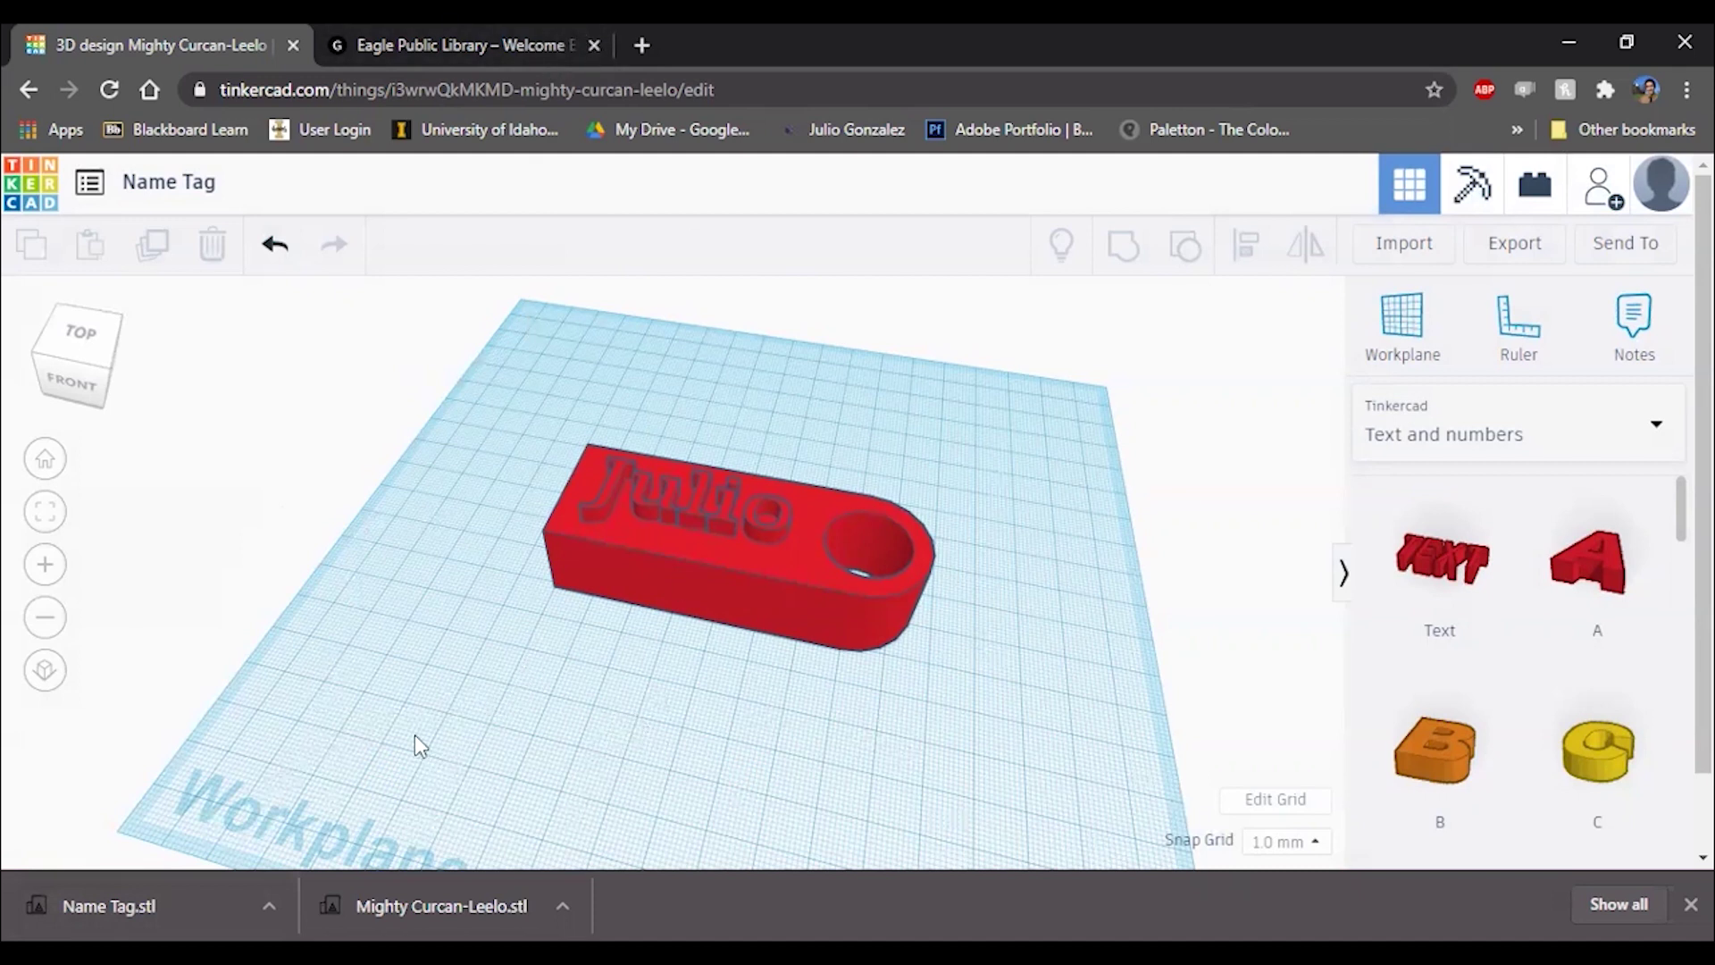
Step: Switch to the Eagle Public Library website, open its 3D Printing submission form, and read the introduction
click(547, 28)
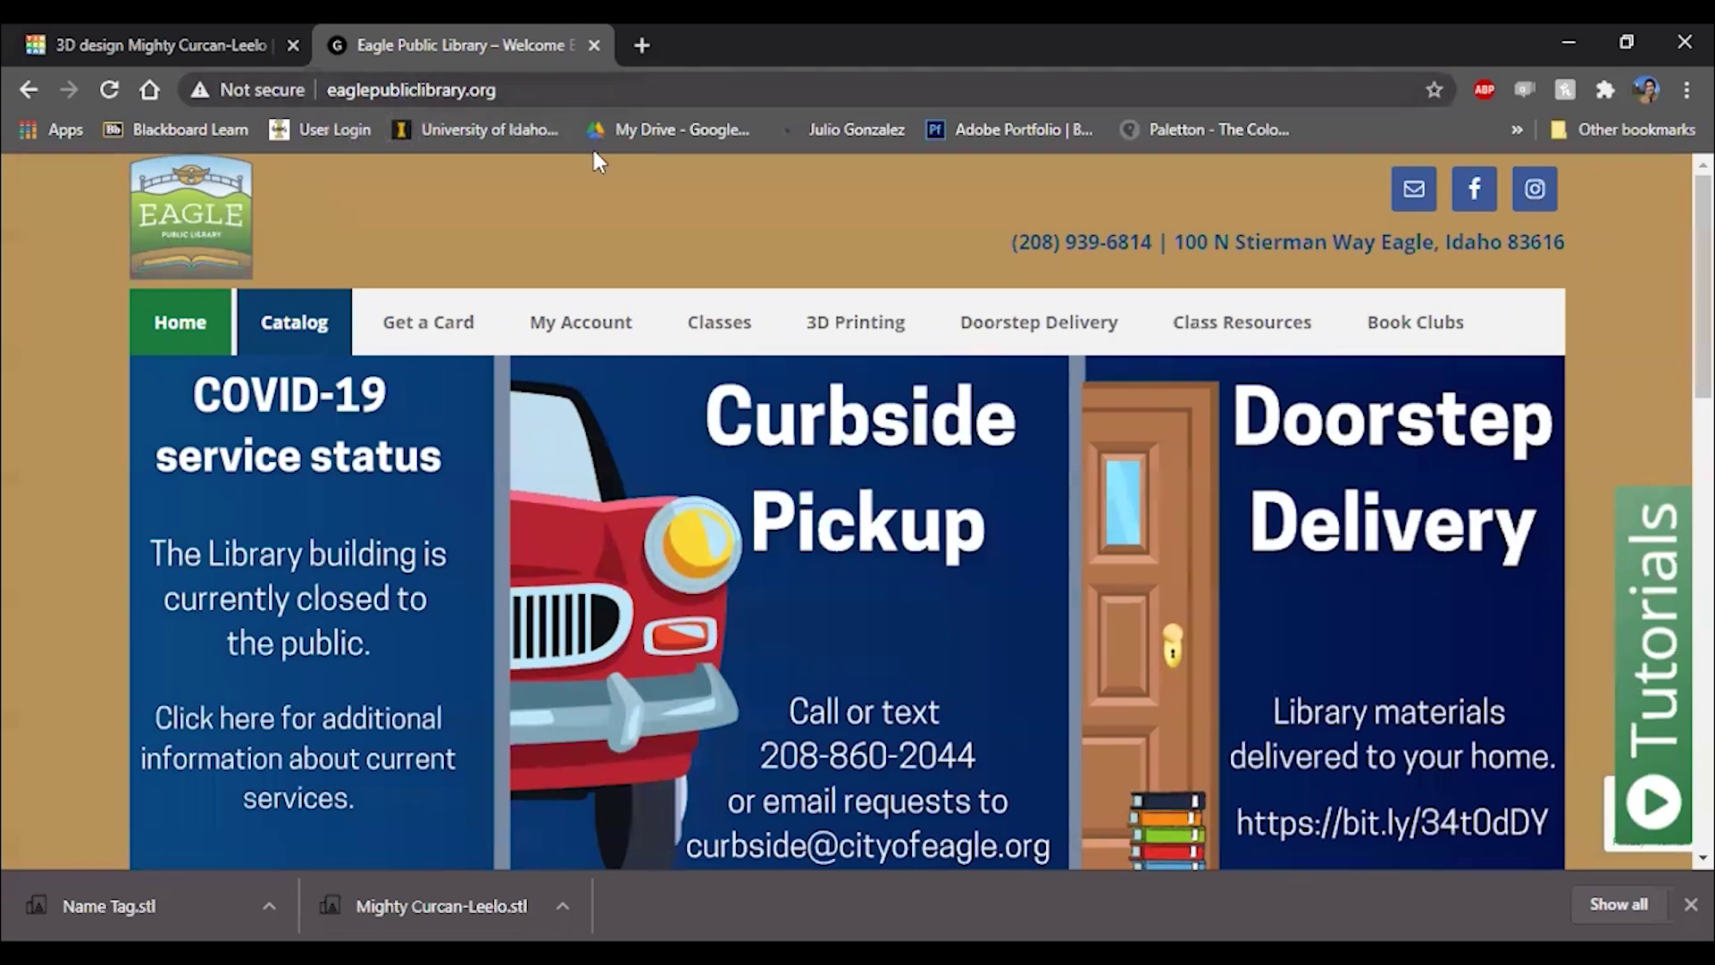
click(853, 335)
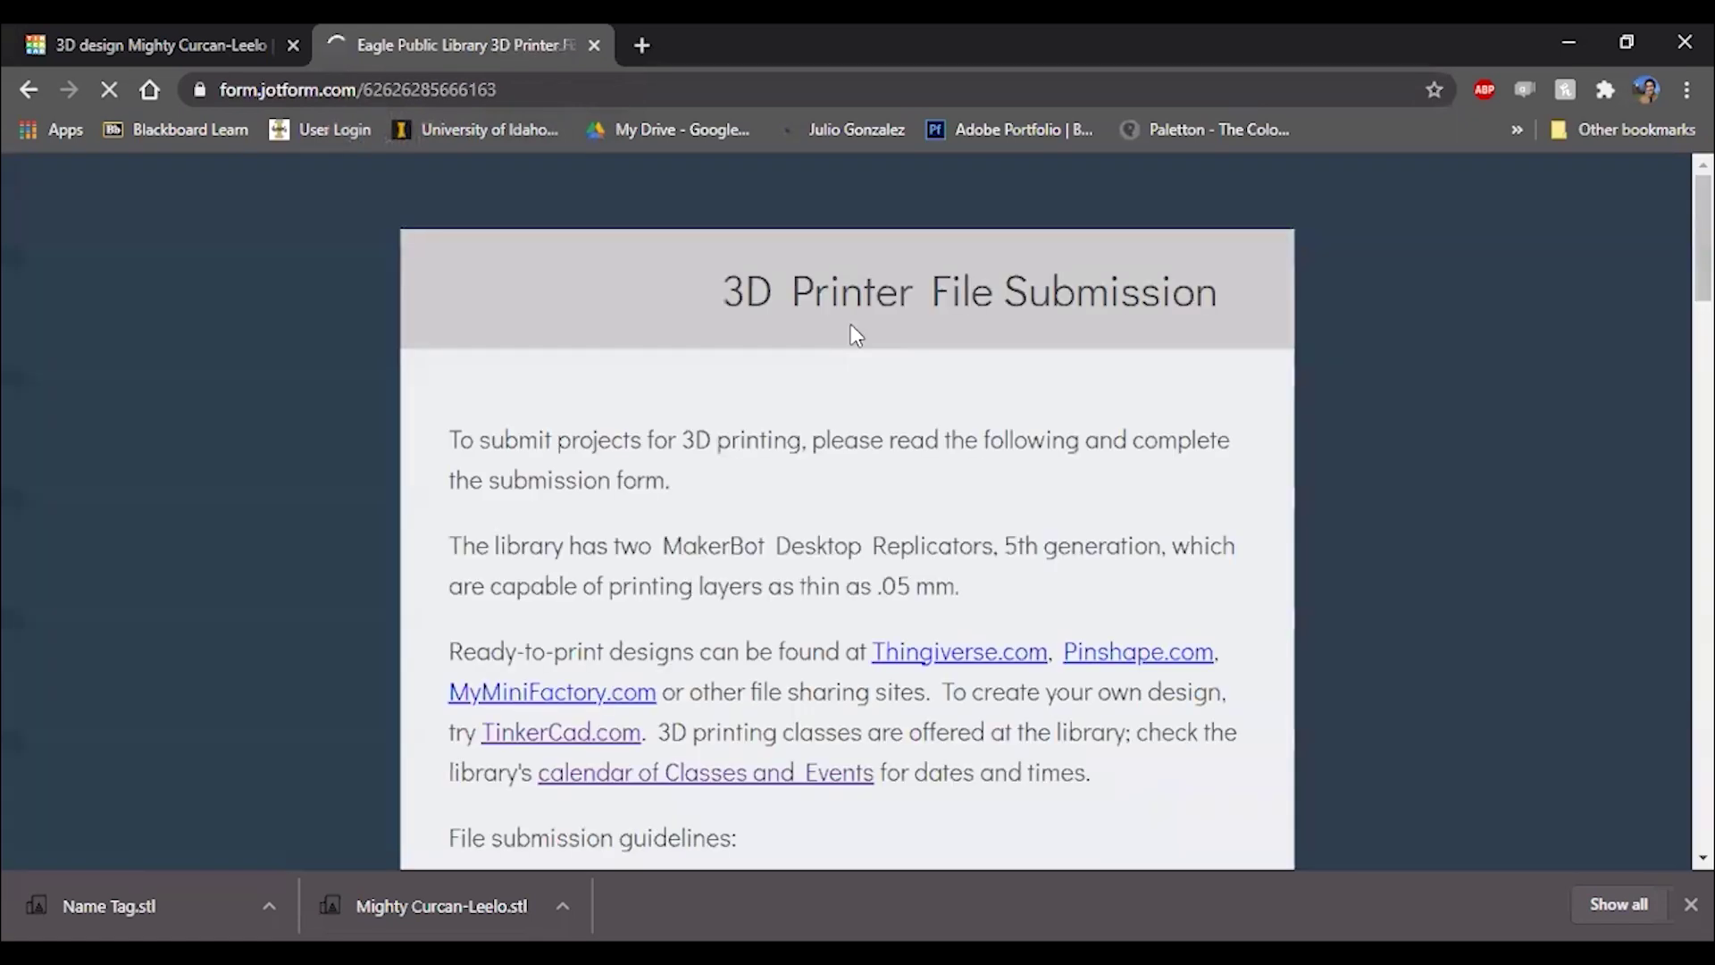
scroll(875, 411, down, 1)
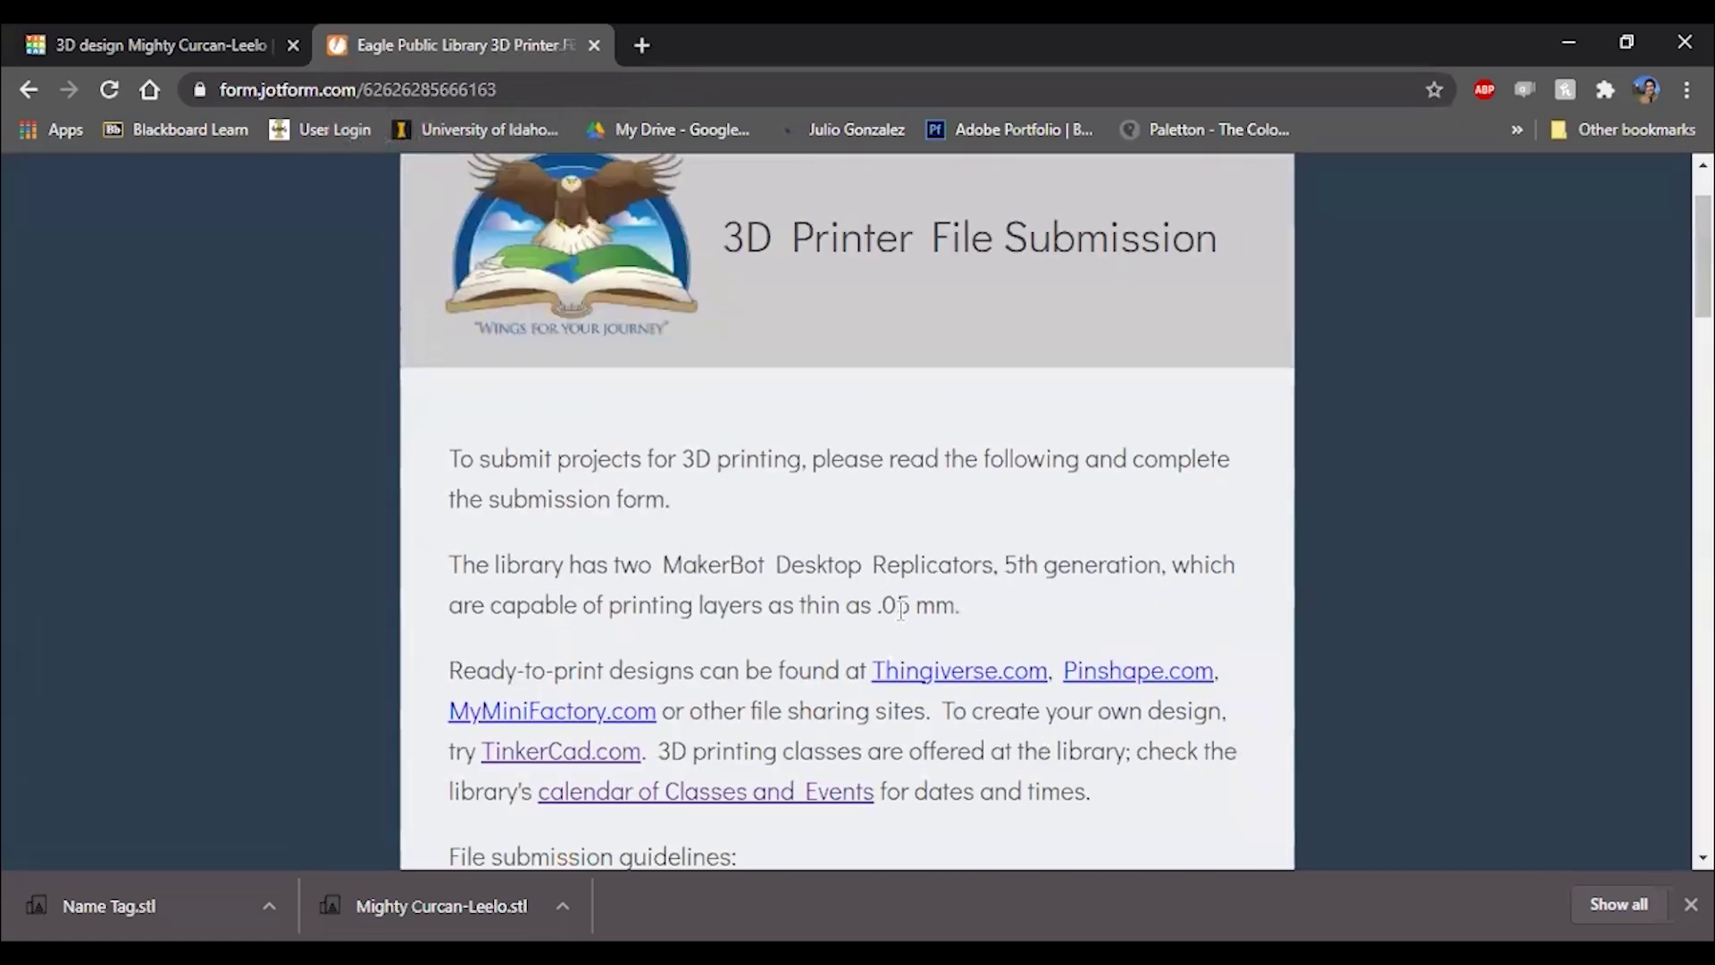
scroll(683, 536, down, 2)
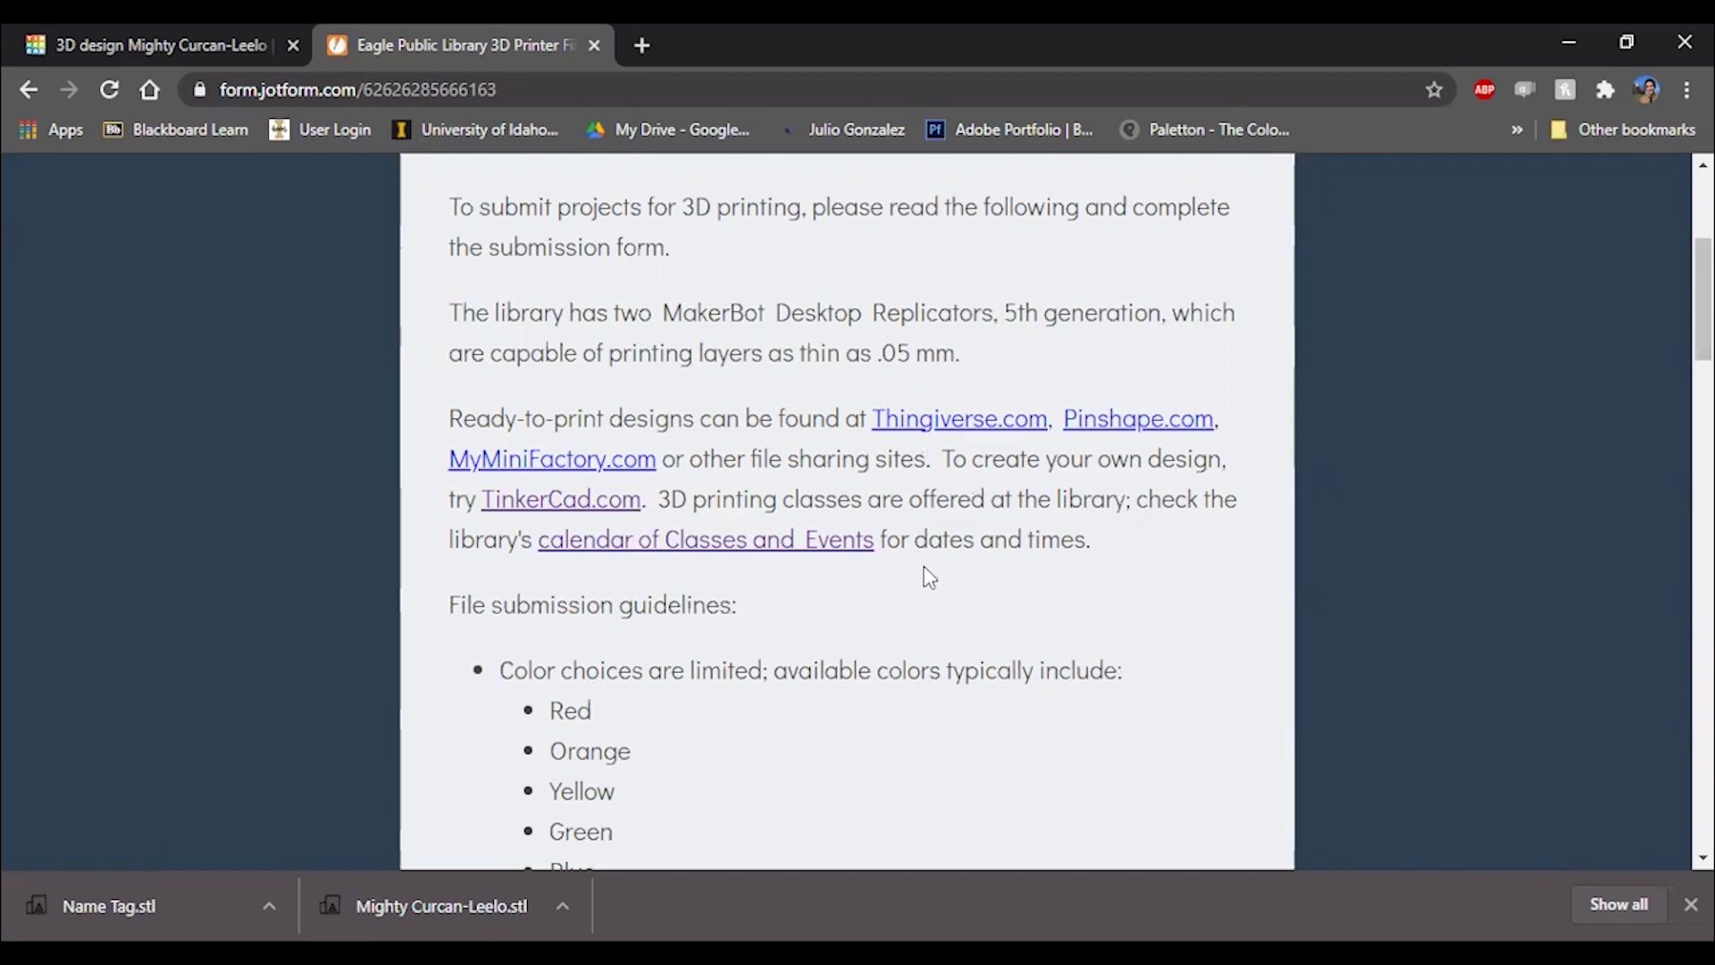
Step: Read the file submission guidelines on color choices, accepted file formats, print time limit and printing cost
scroll(791, 437, down, 3)
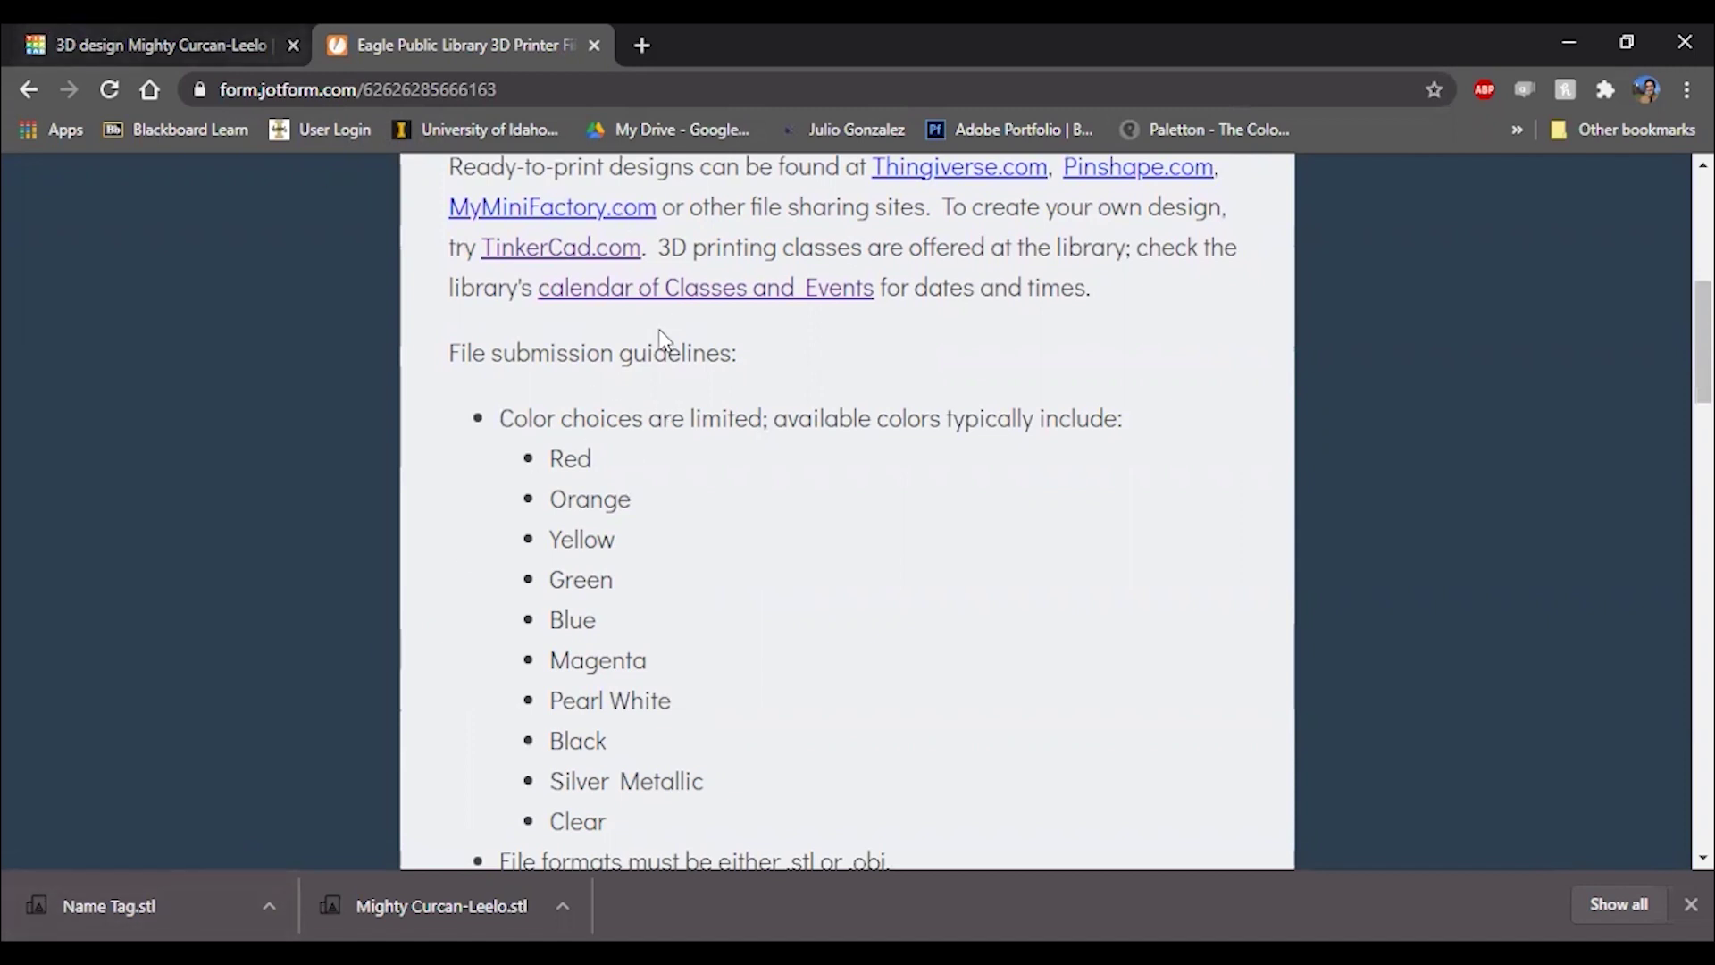
scroll(601, 406, down, 1)
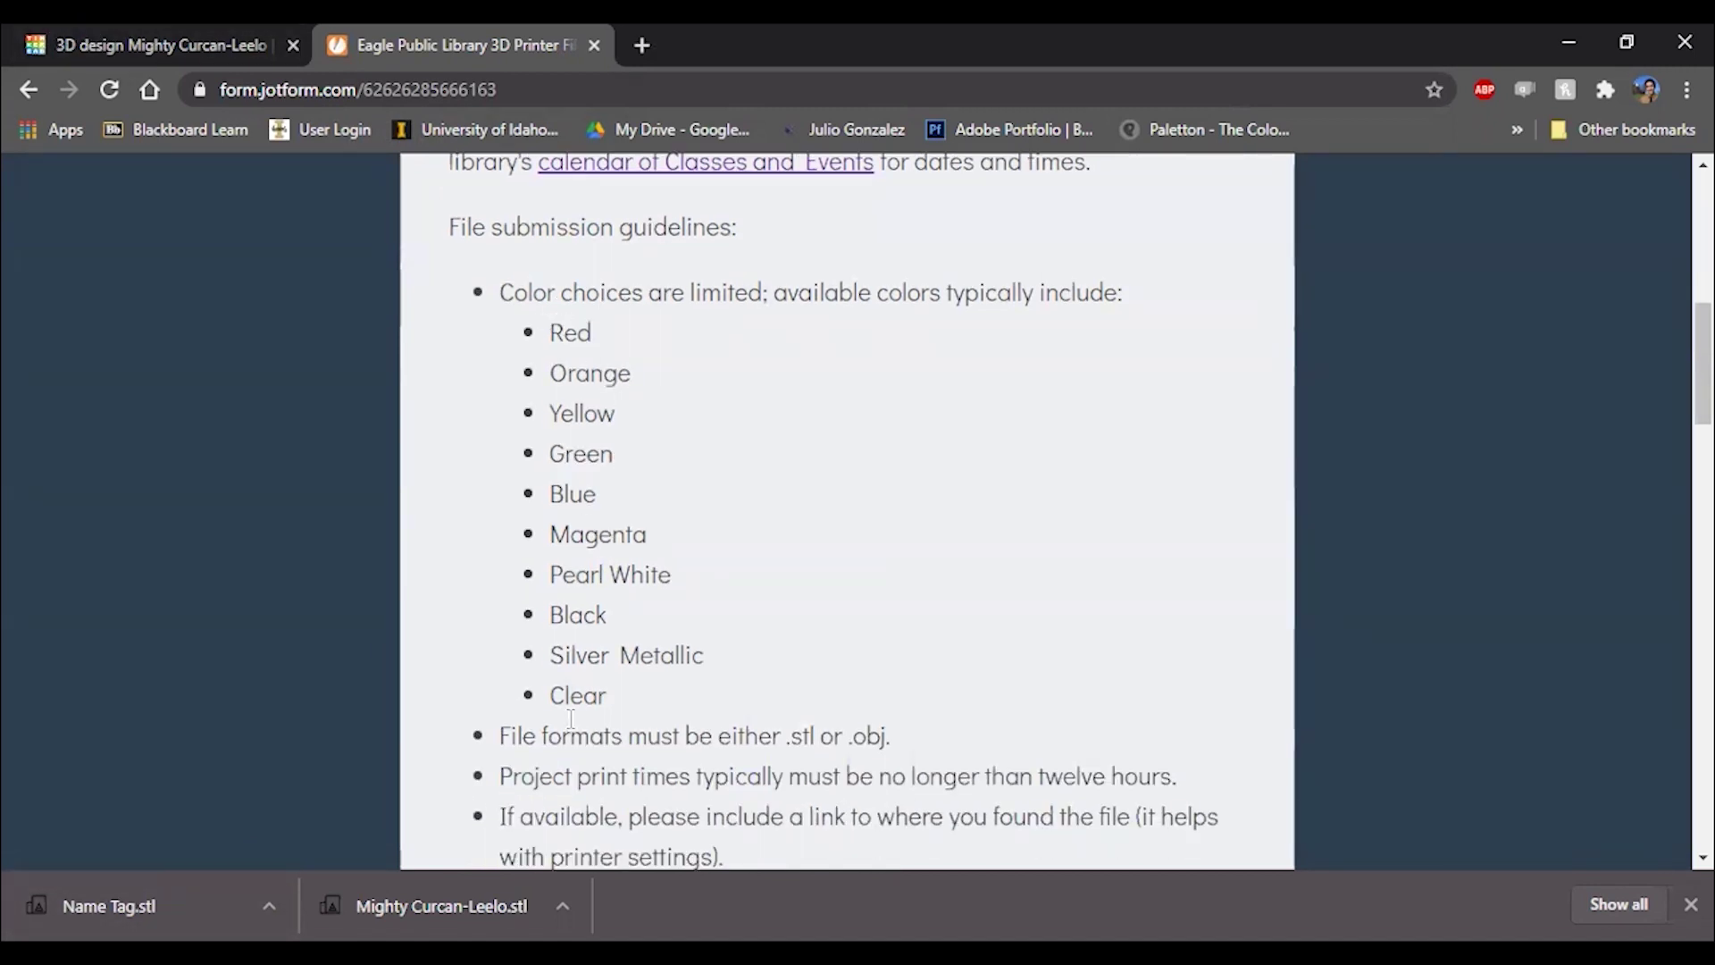
scroll(621, 590, down, 1)
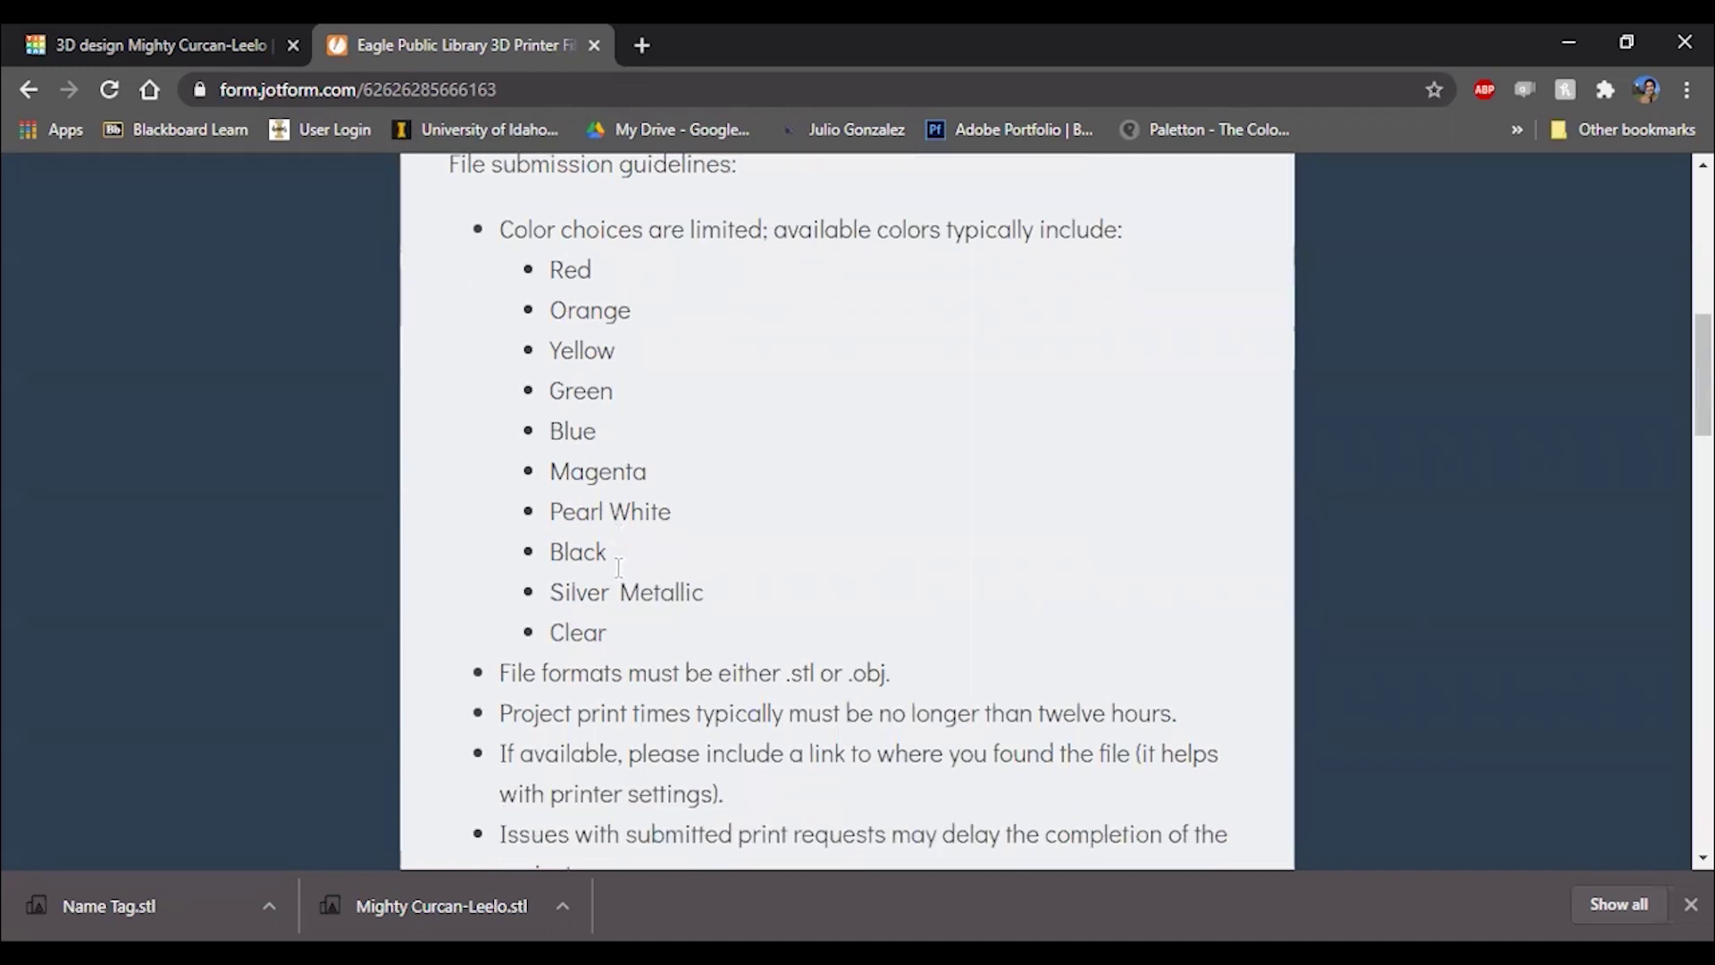
scroll(618, 568, down, 1)
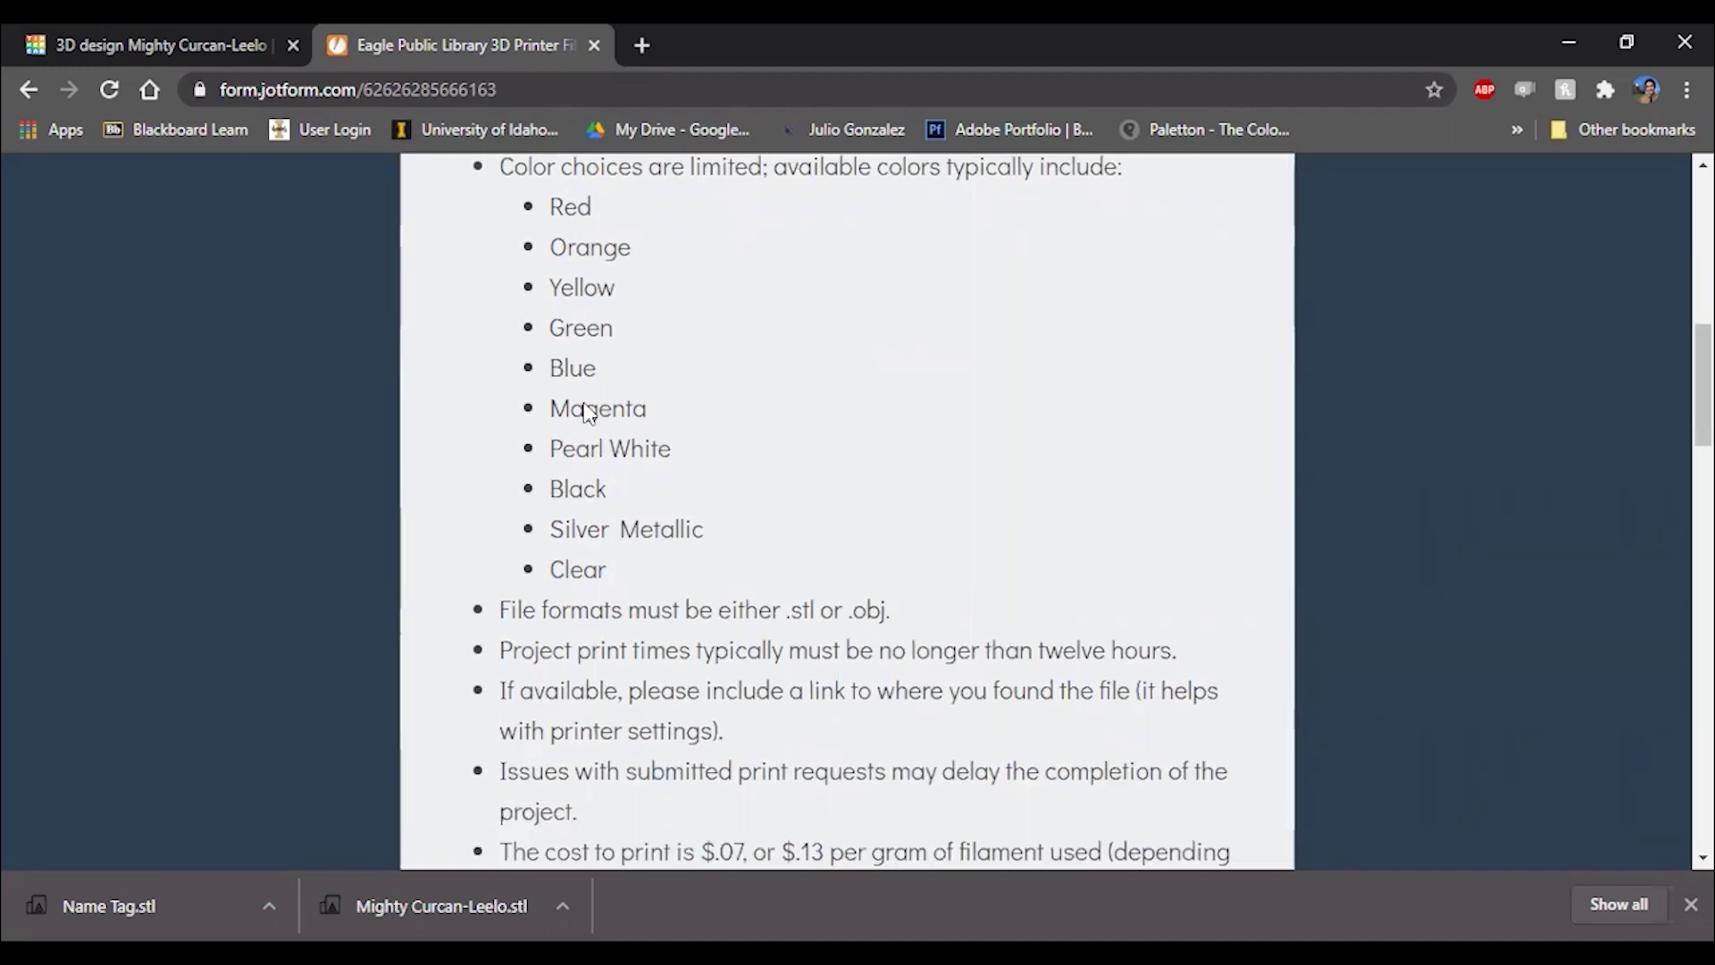
scroll(667, 491, down, 2)
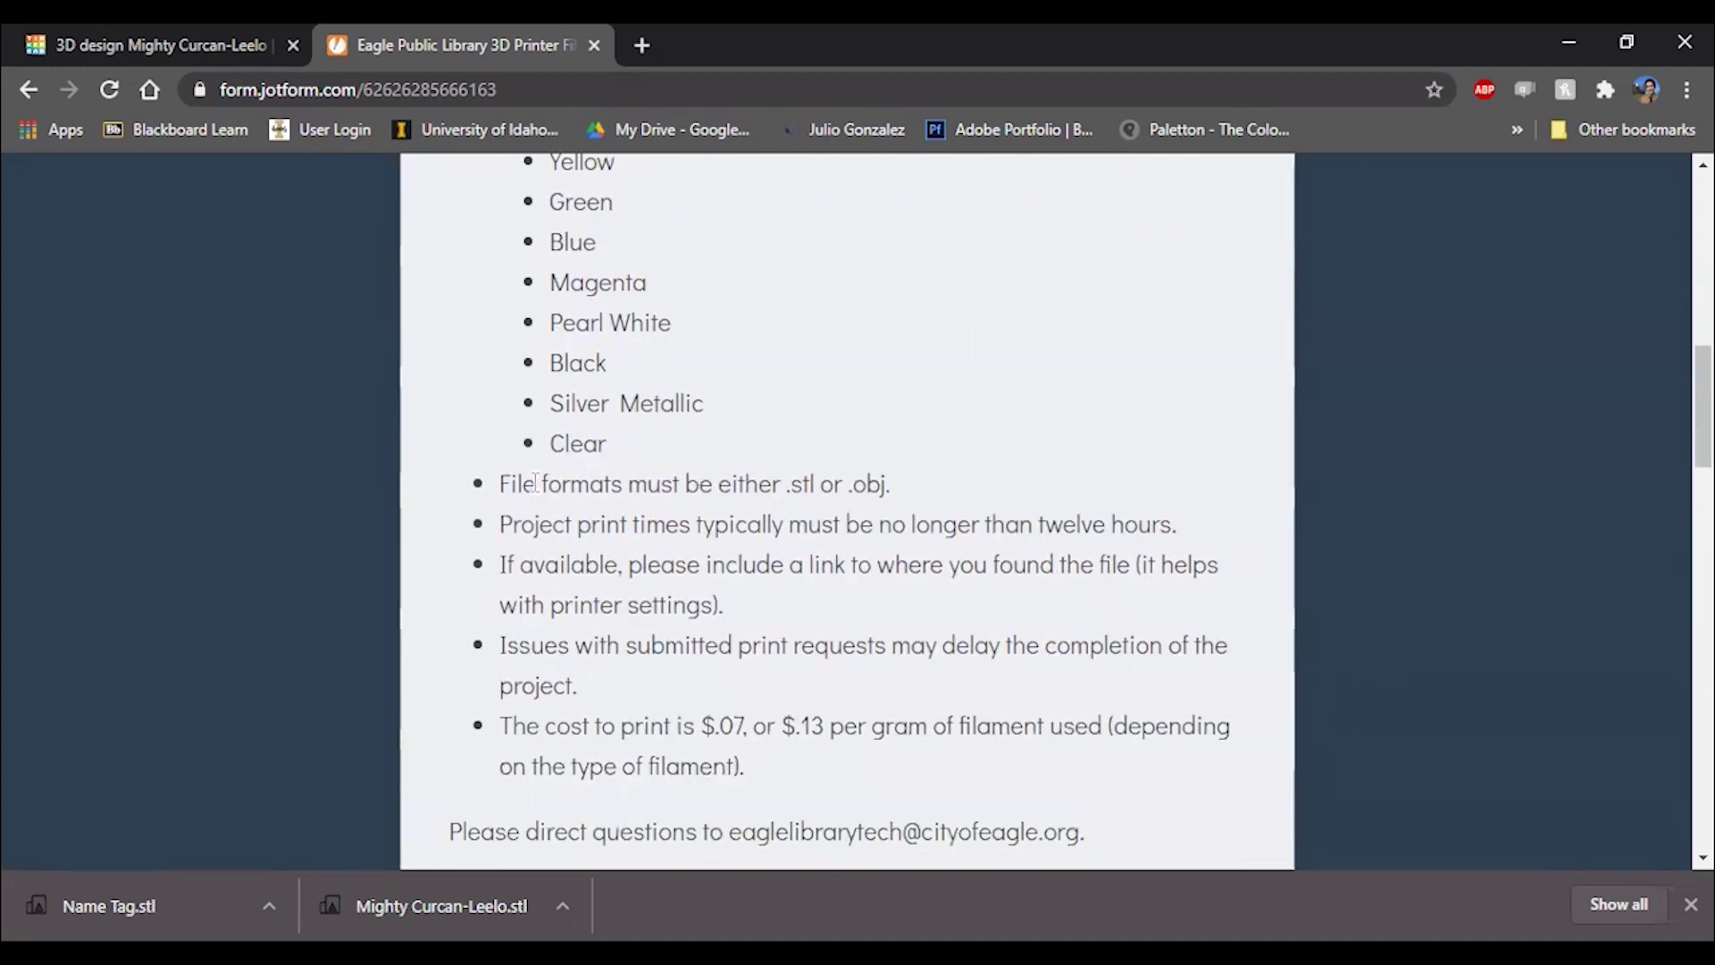
drag(537, 483, 858, 477)
click(889, 484)
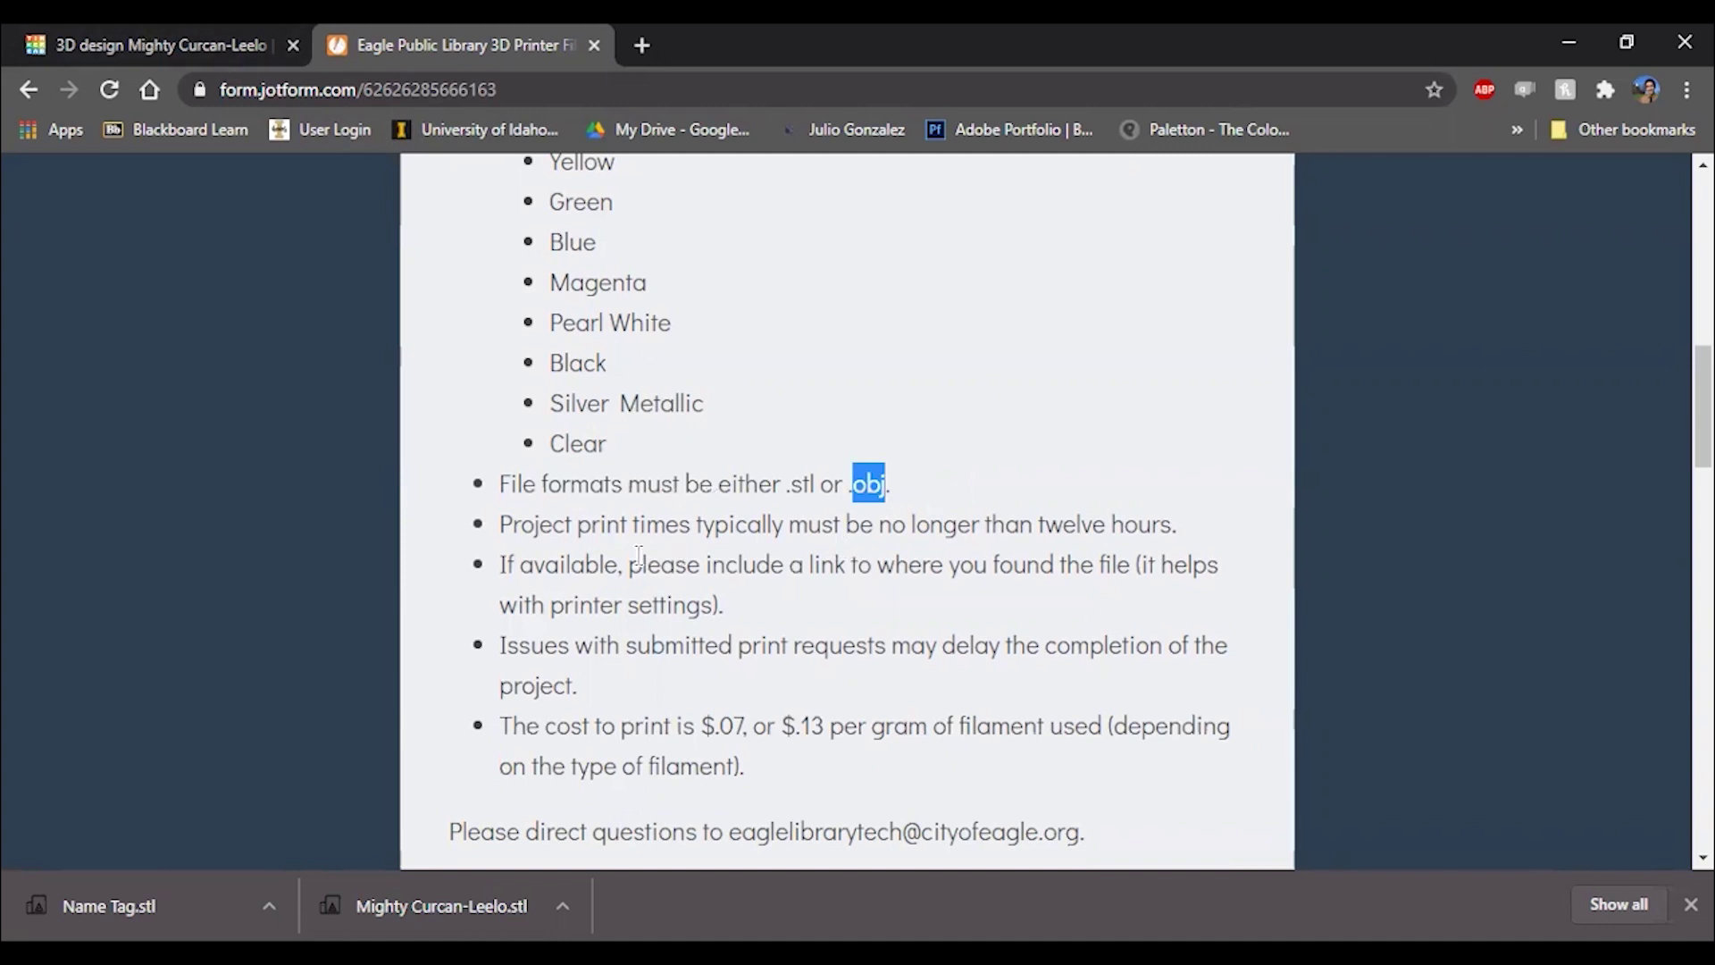
scroll(640, 554, down, 2)
click(873, 355)
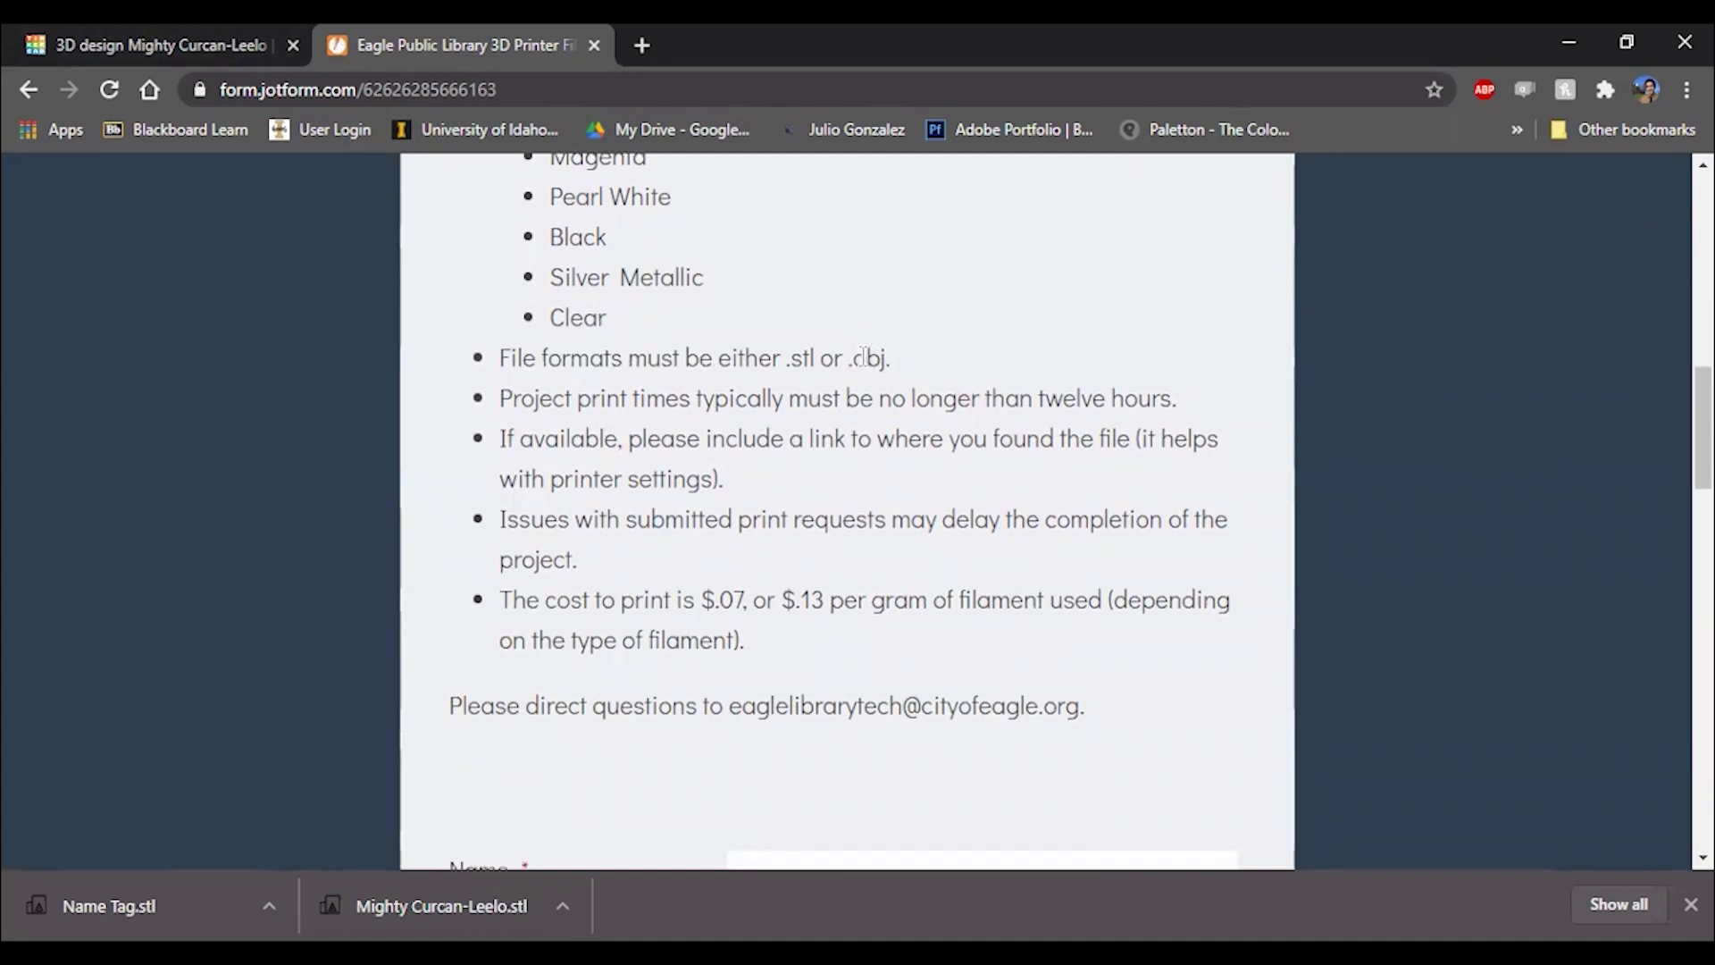
double_click(872, 356)
click(876, 357)
drag(887, 358, 836, 361)
click(658, 426)
scroll(669, 414, down, 1)
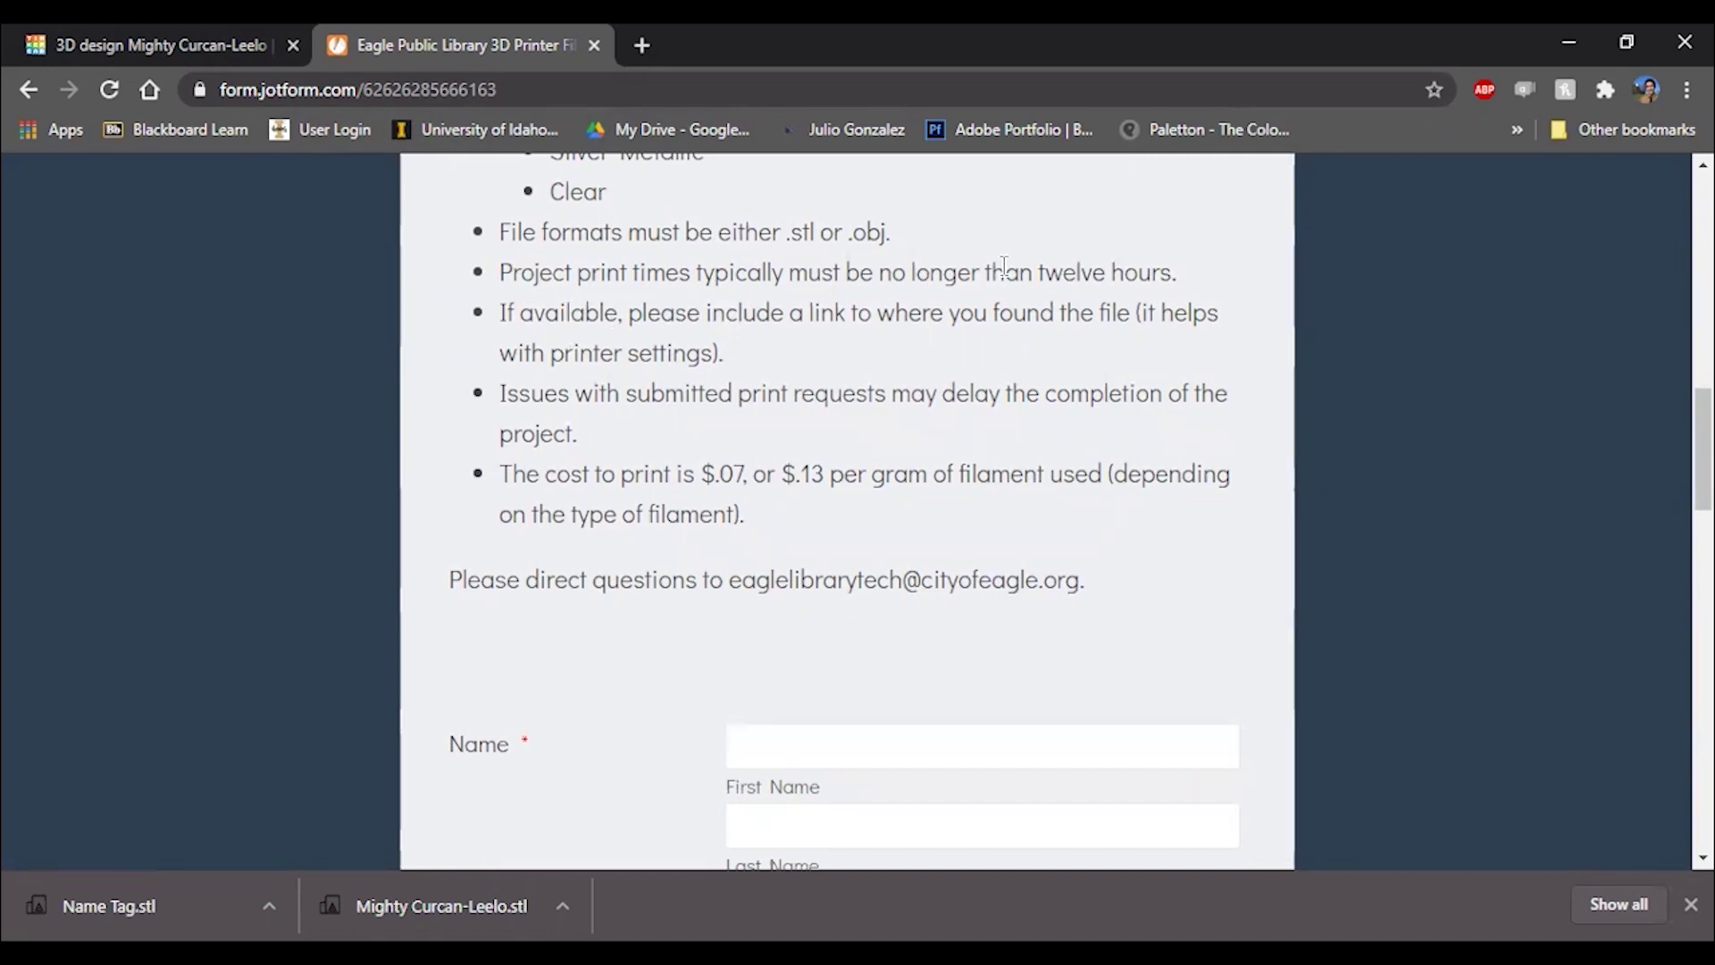
drag(1042, 268, 1127, 261)
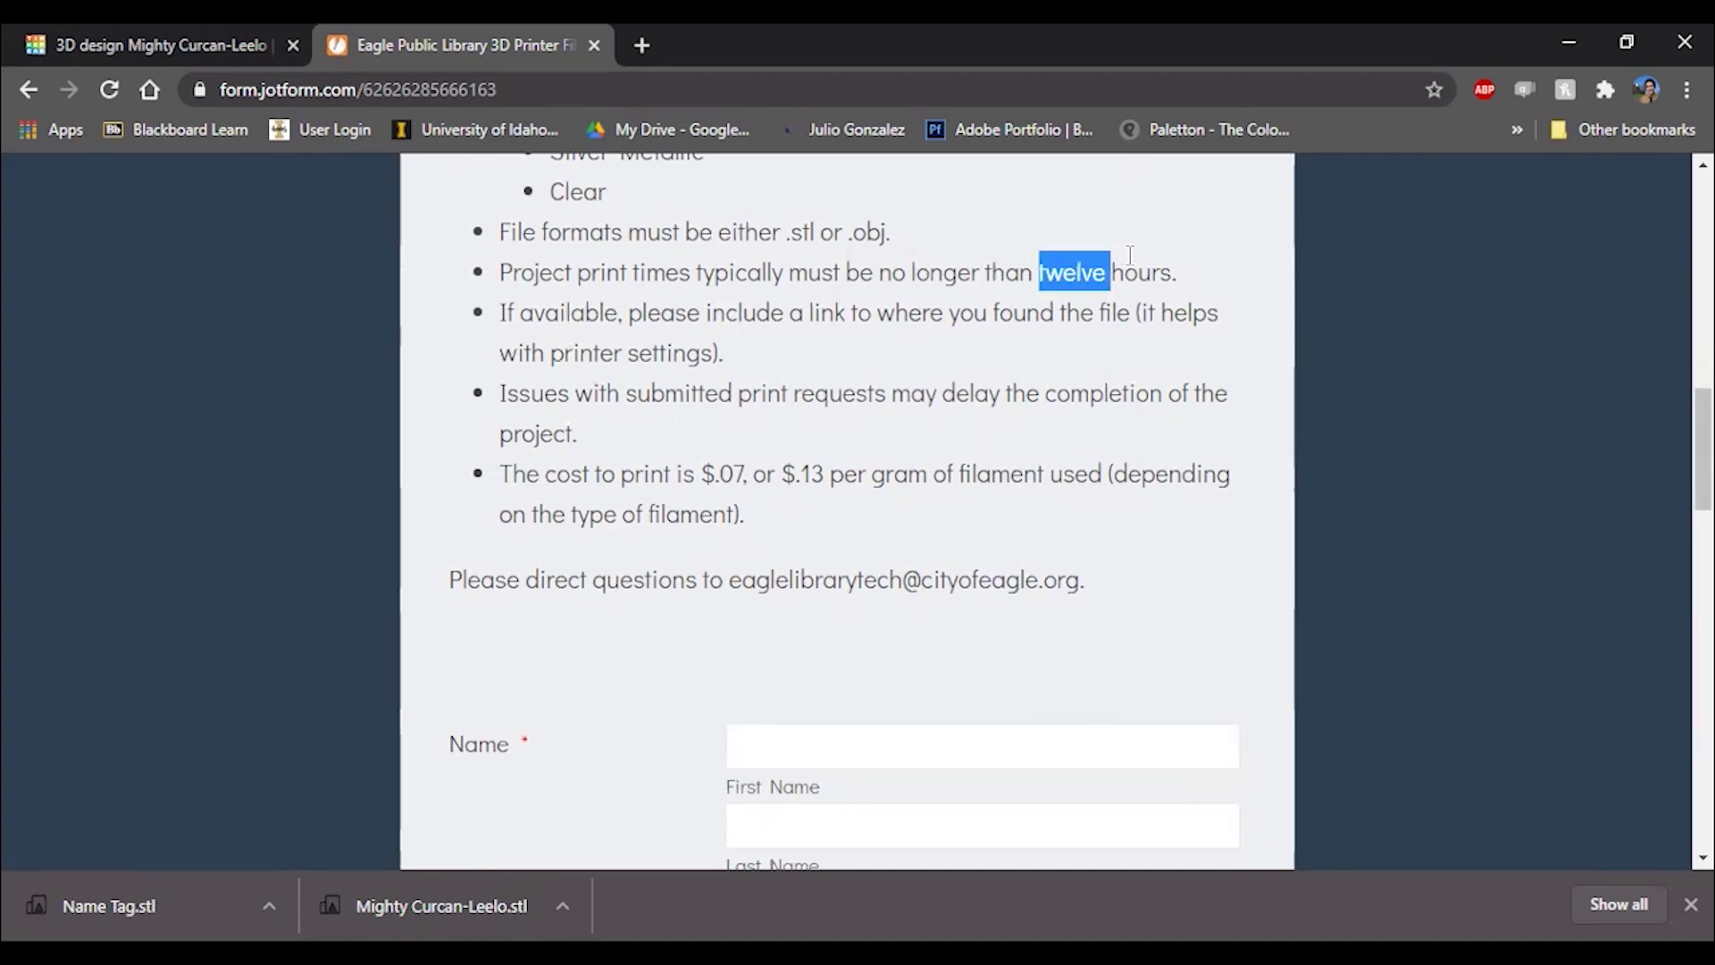
click(1177, 260)
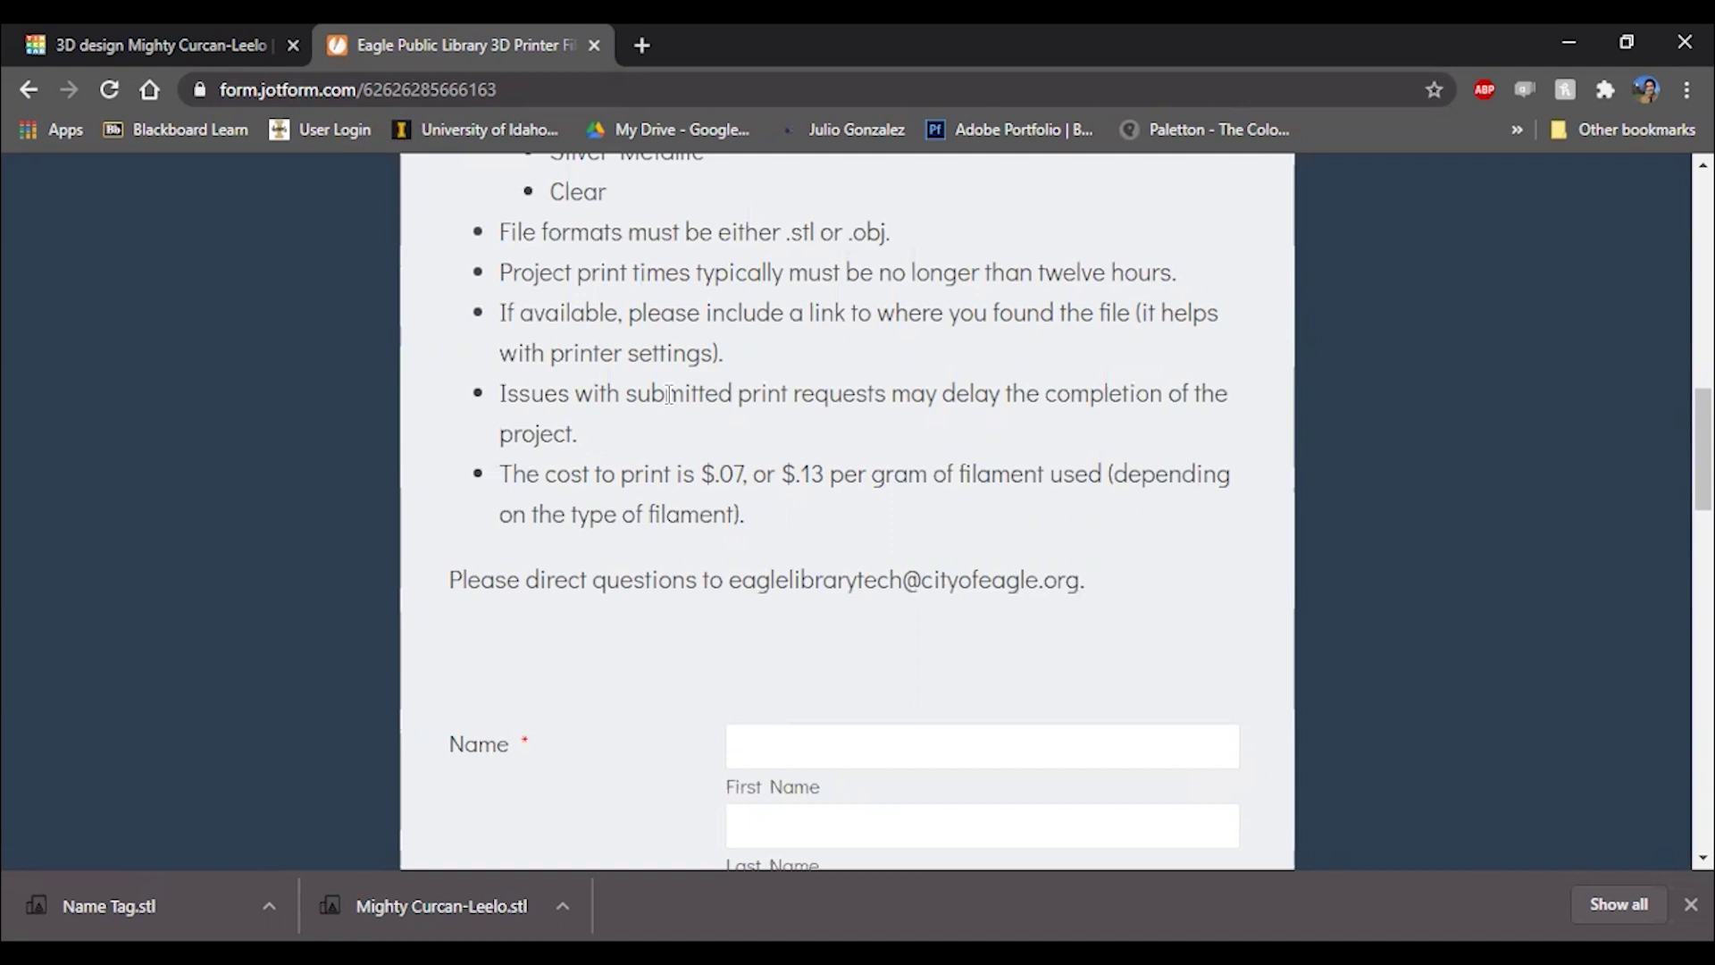
Step: Look through the form's name, library card number, e-mail, phone number and printed object size fields
scroll(670, 394, down, 5)
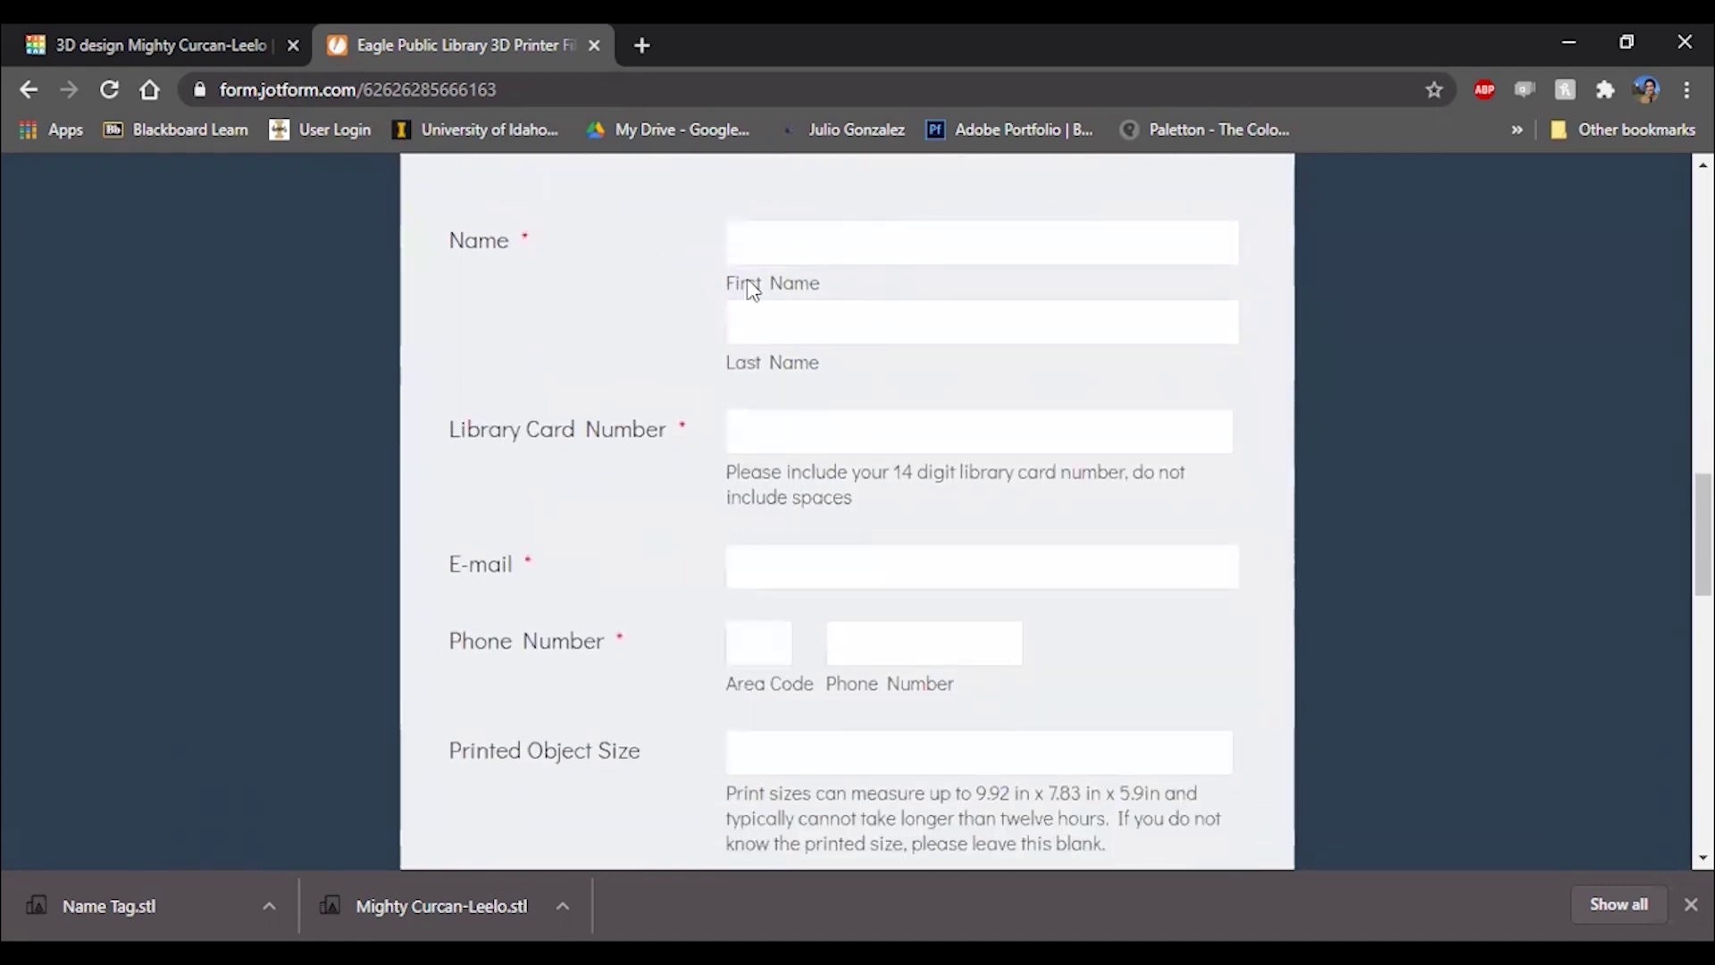
click(790, 441)
scroll(666, 383, down, 3)
click(813, 315)
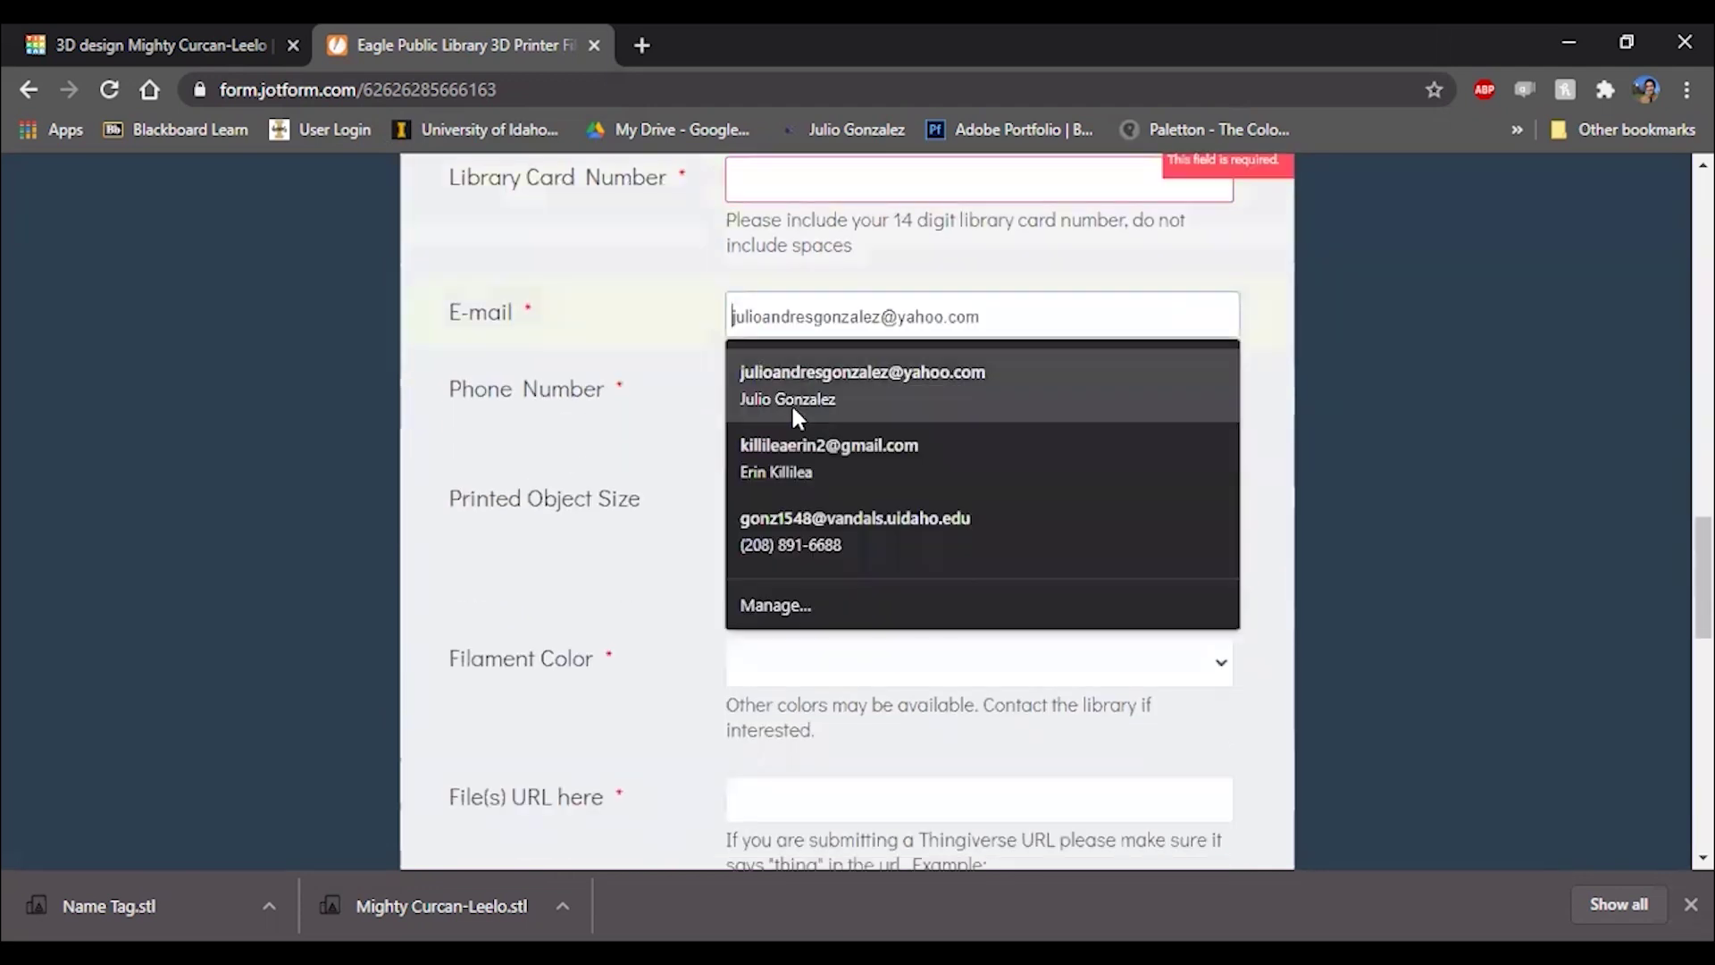
click(545, 407)
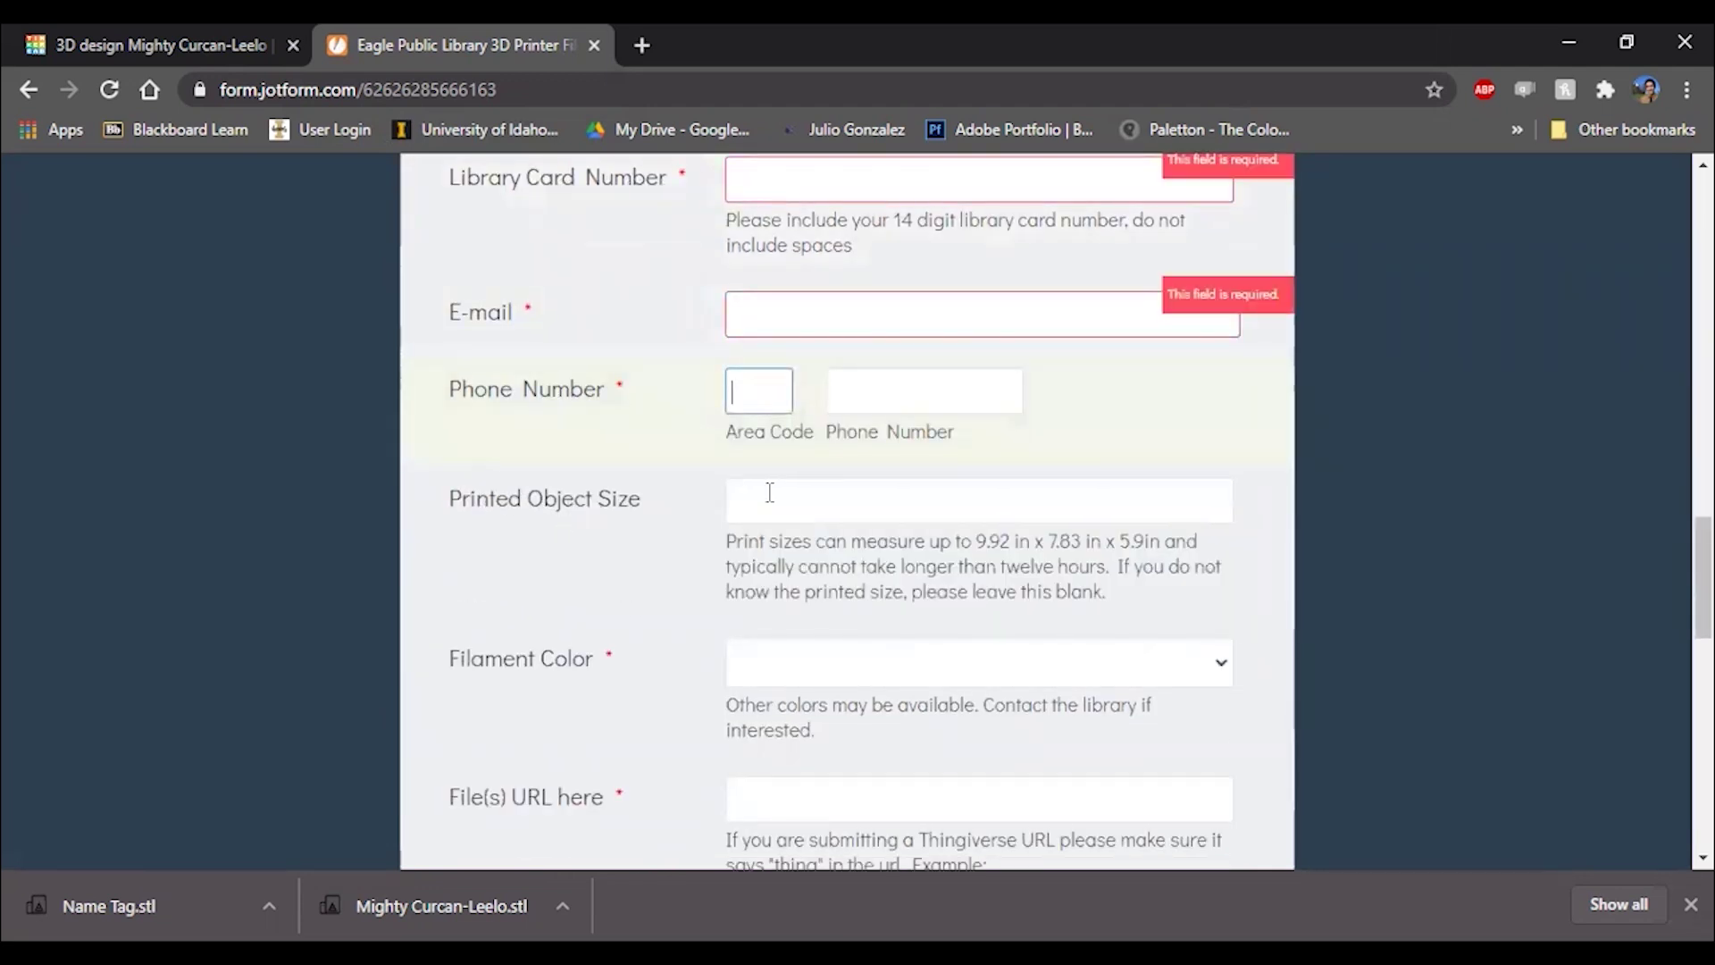
click(803, 488)
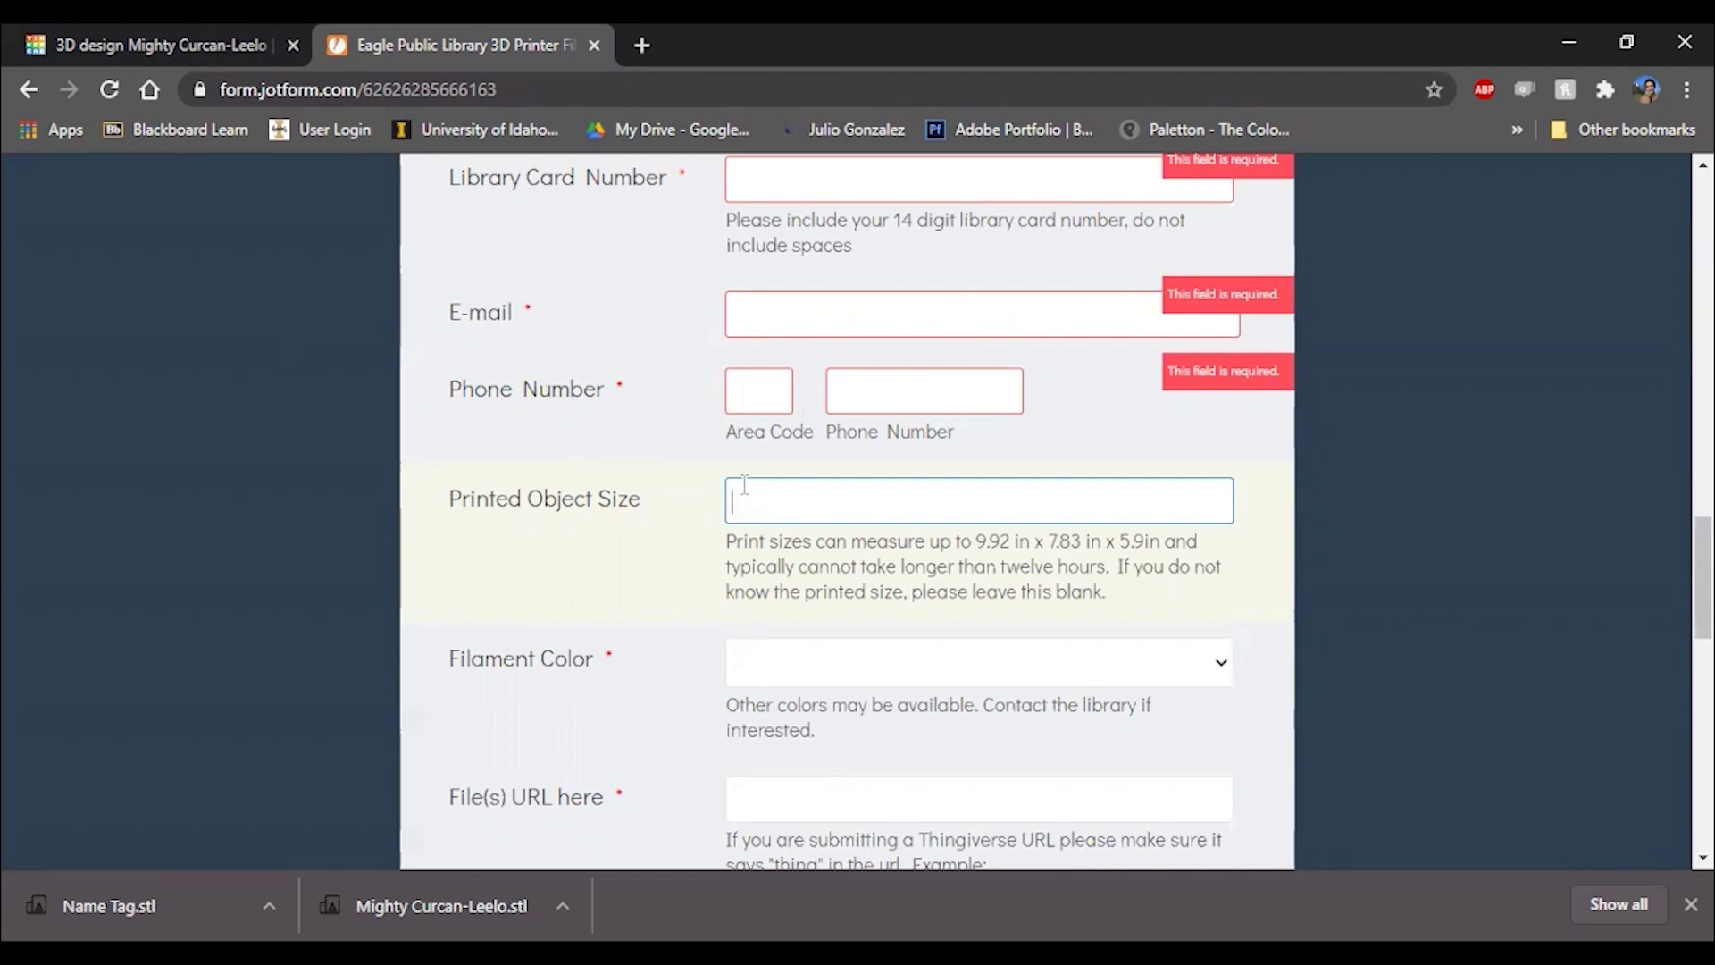
Step: Switch to Tinkercad to check the name tag's length, width and height, and return to the form's Printed Object Size field
click(102, 29)
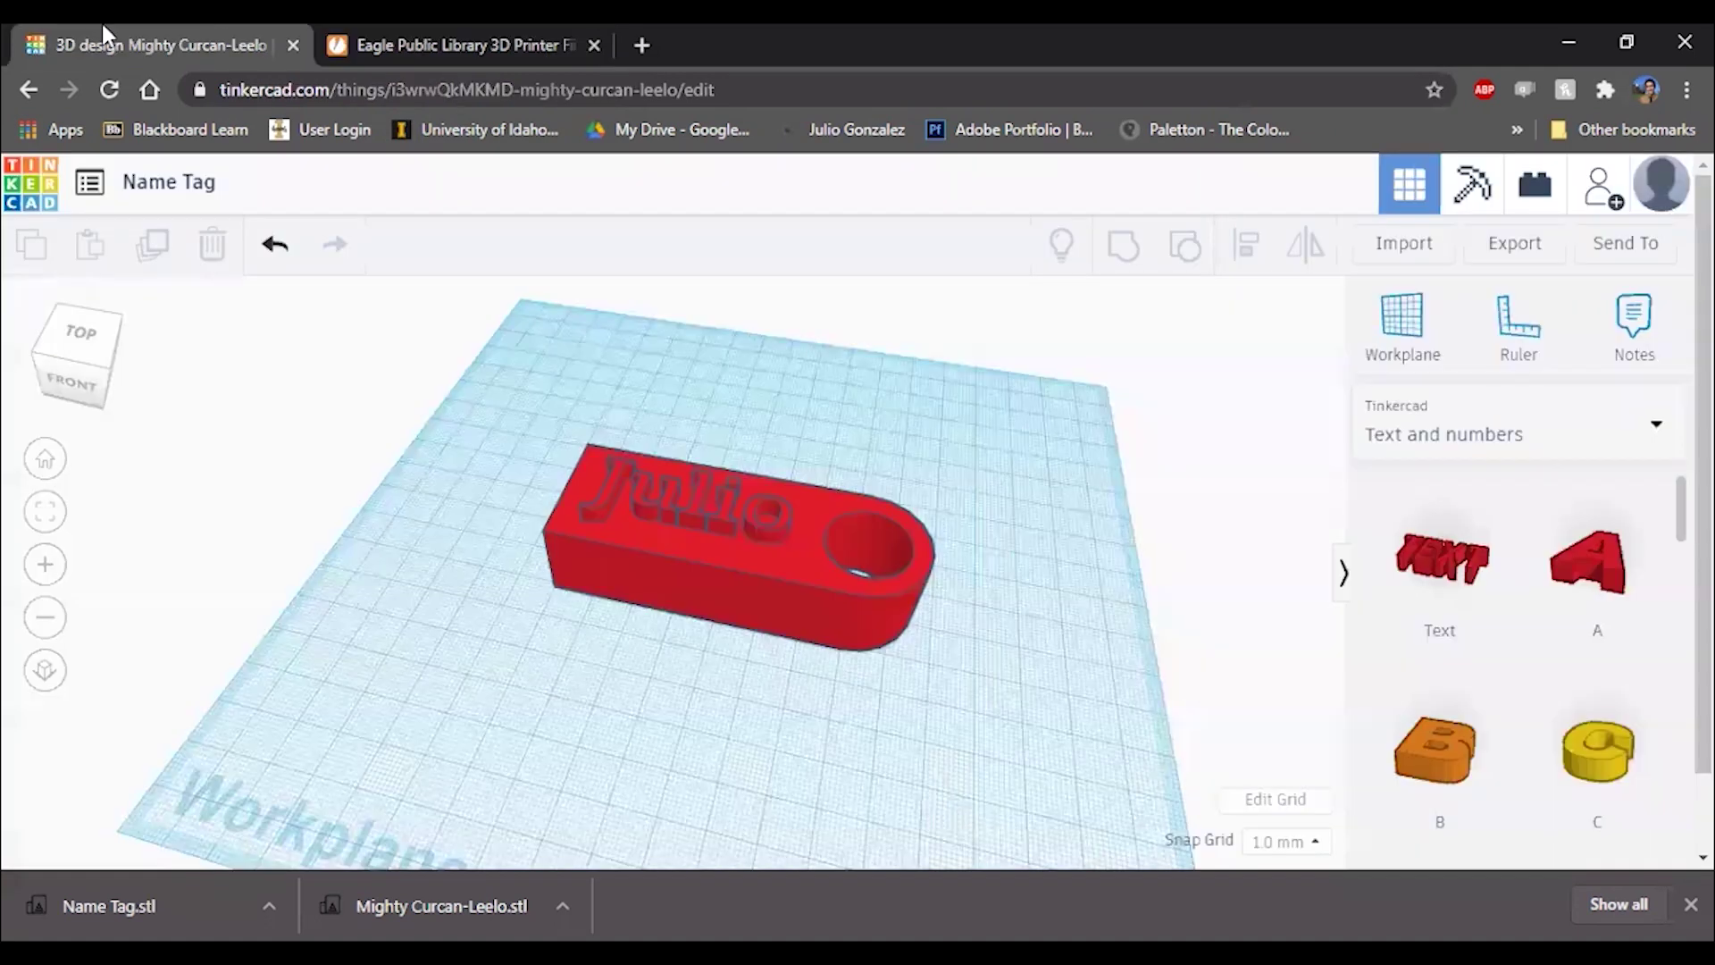
click(894, 549)
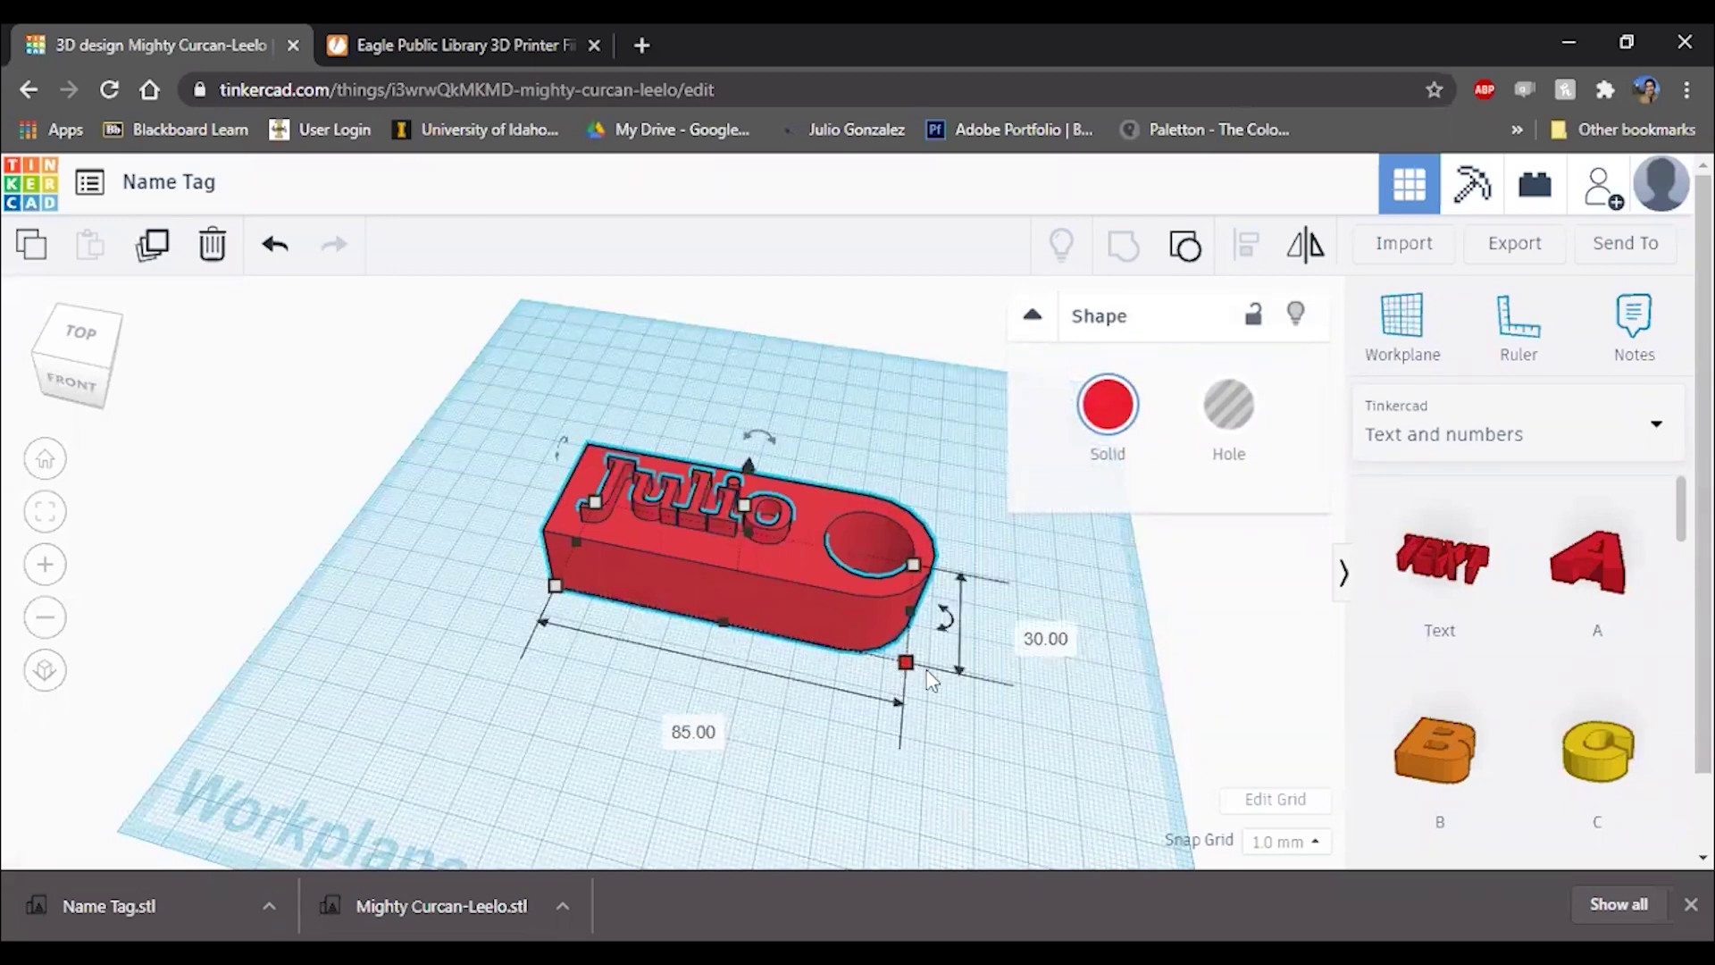
right_drag(923, 738, 866, 670)
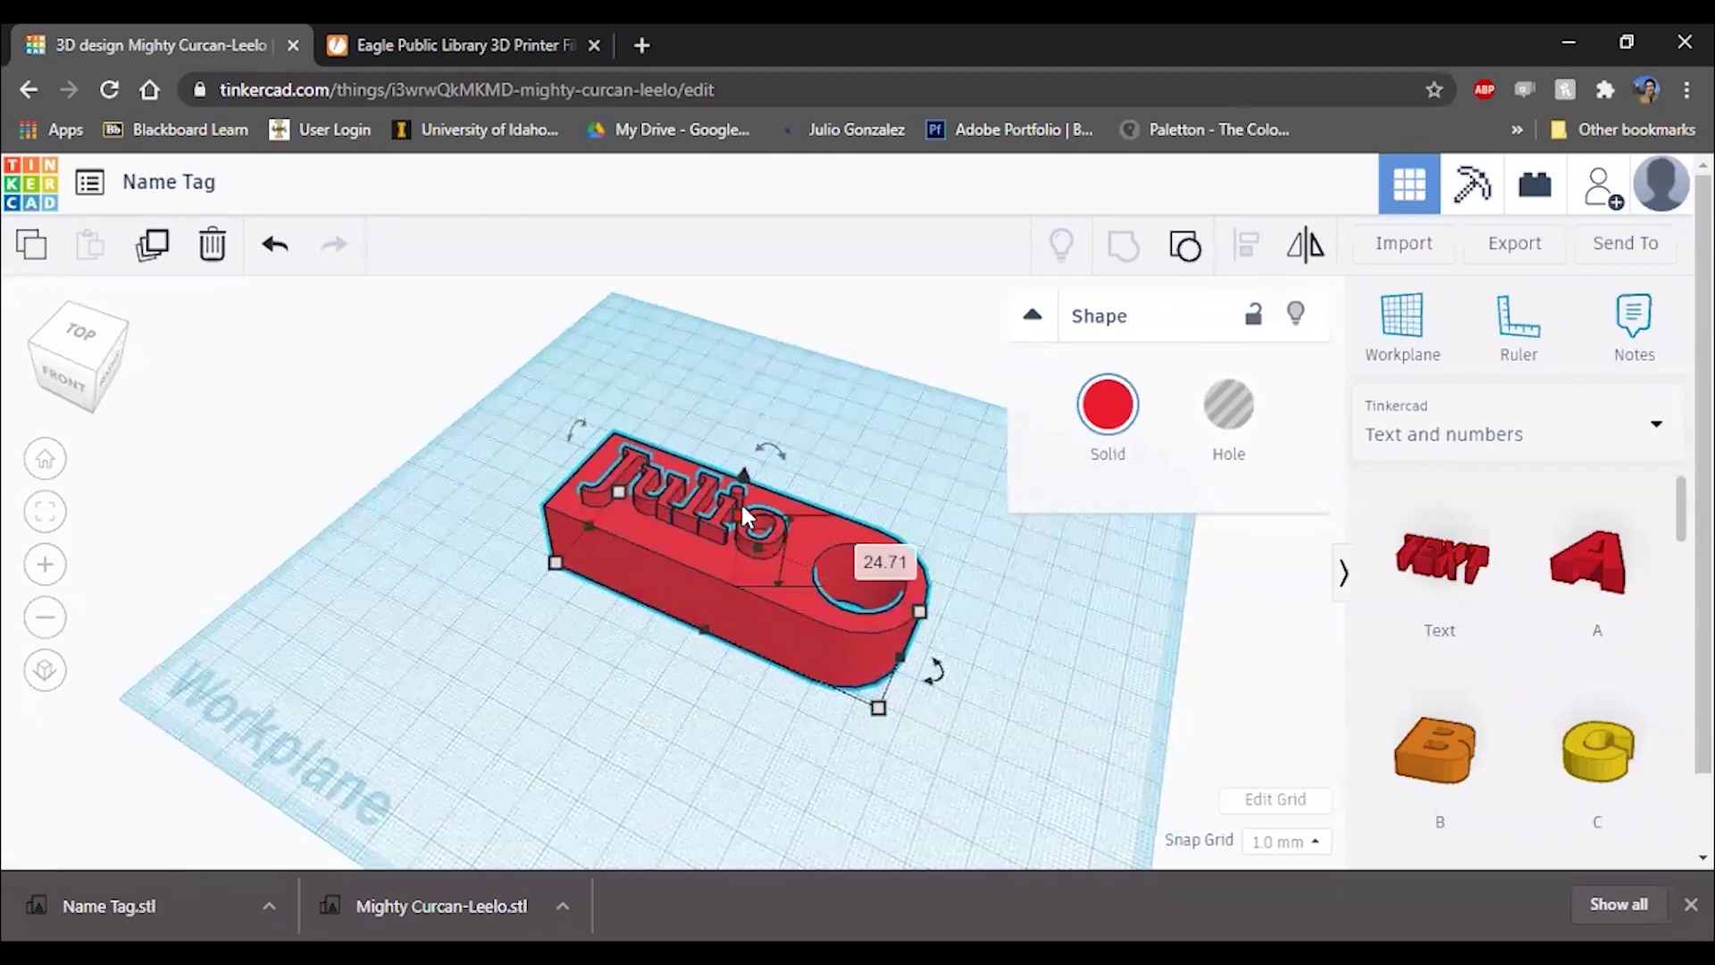
click(504, 36)
click(855, 505)
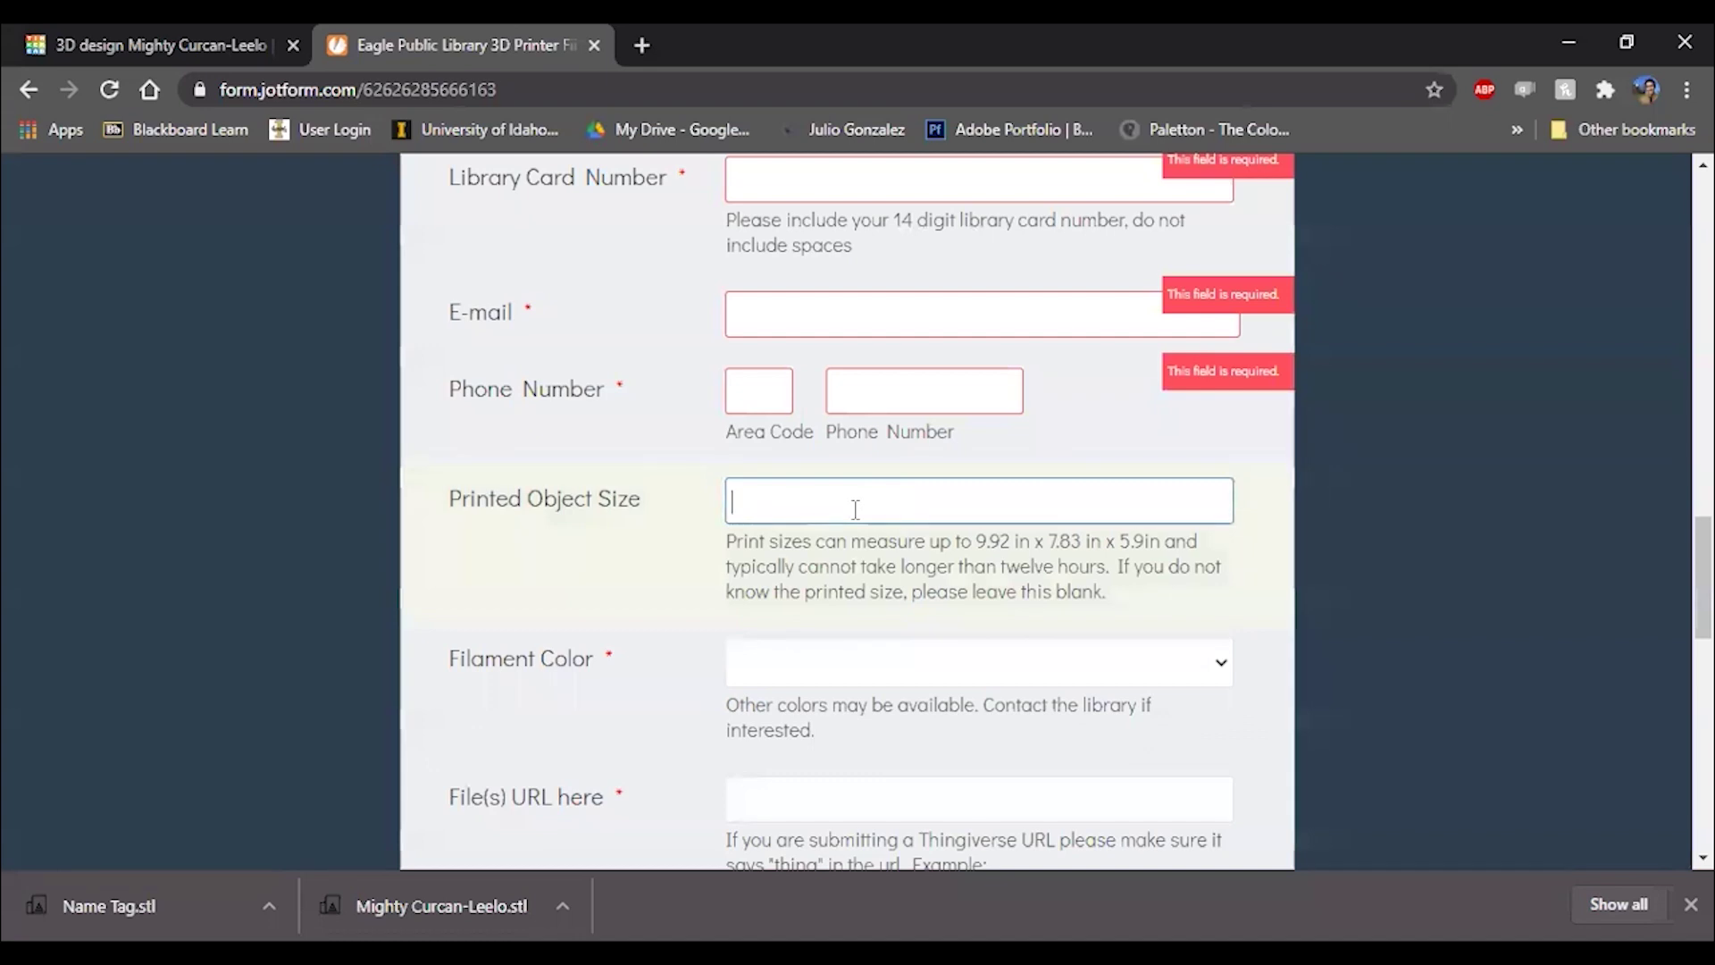
Step: Enter 84x30x24 mm as the printed object size, checking the name tag's height in Tinkercad
text(84)
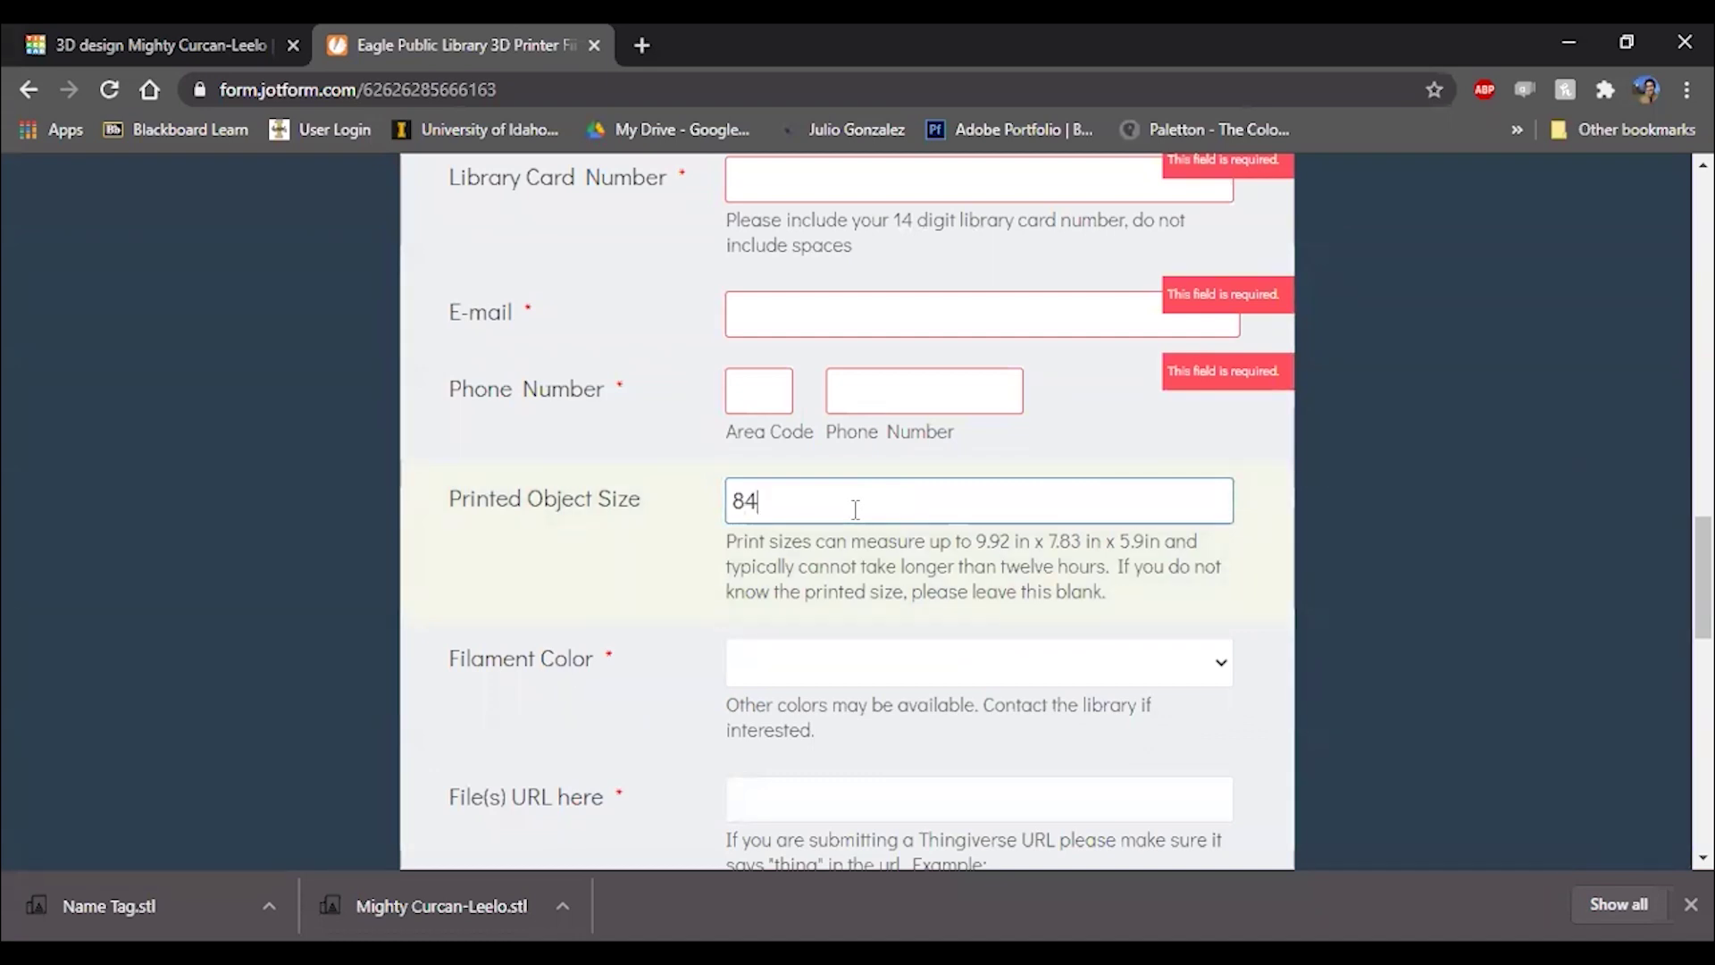
text(x30x)
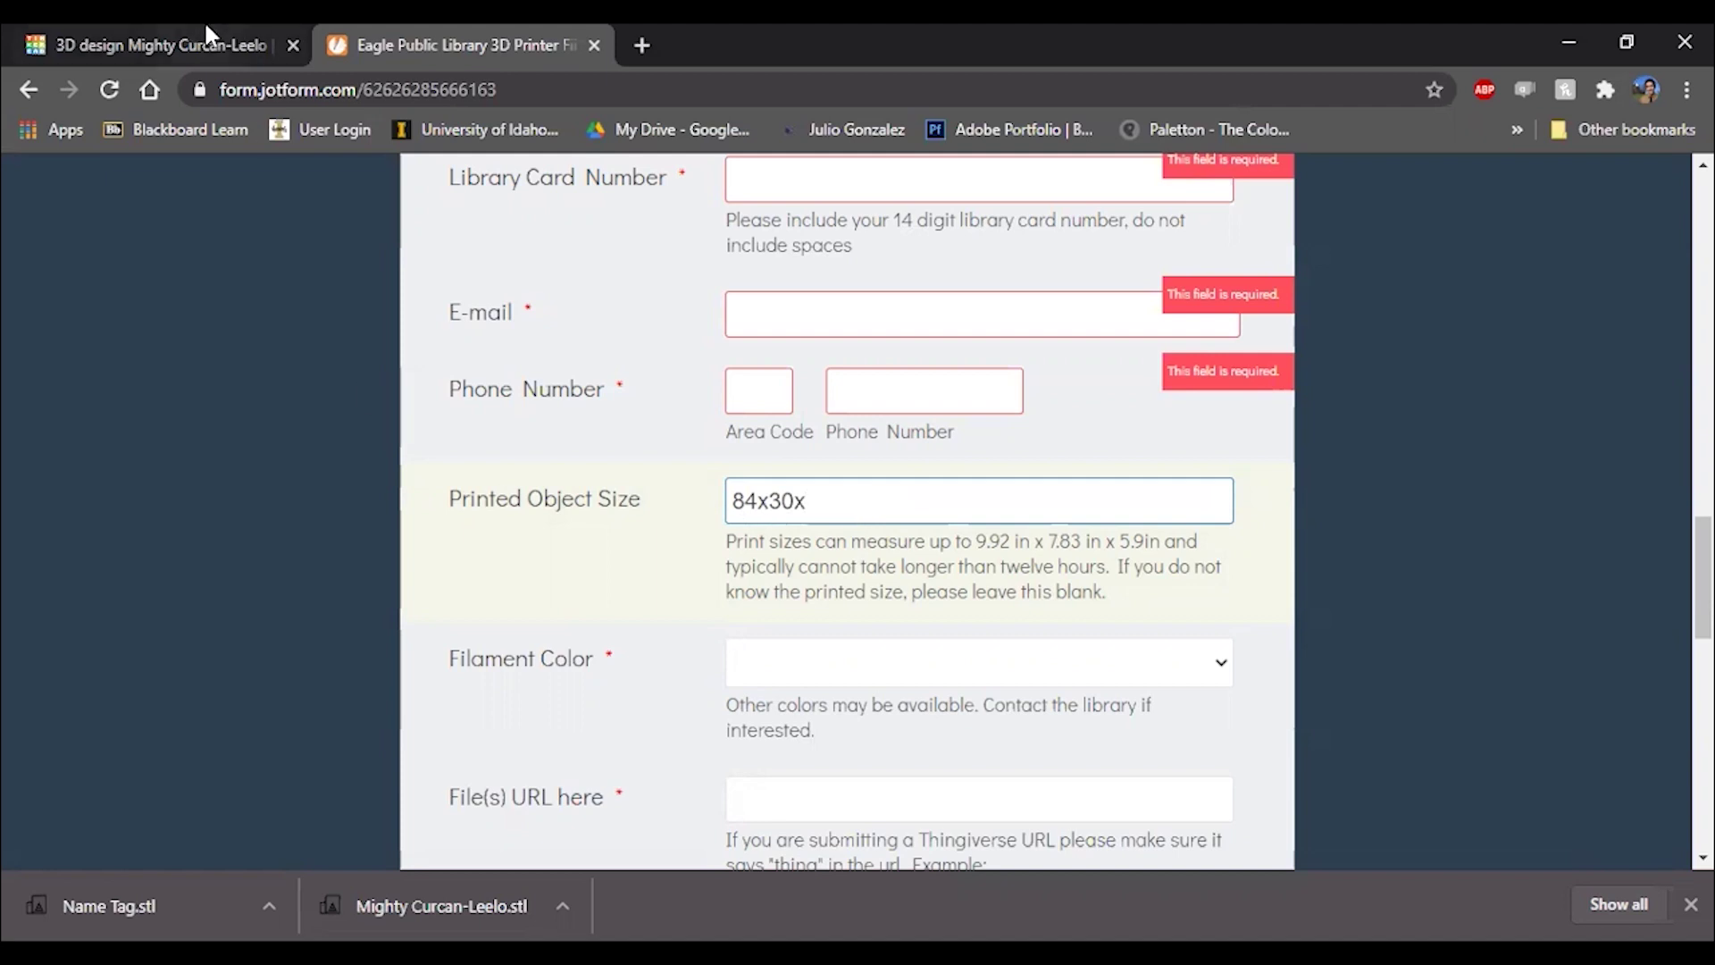
click(179, 43)
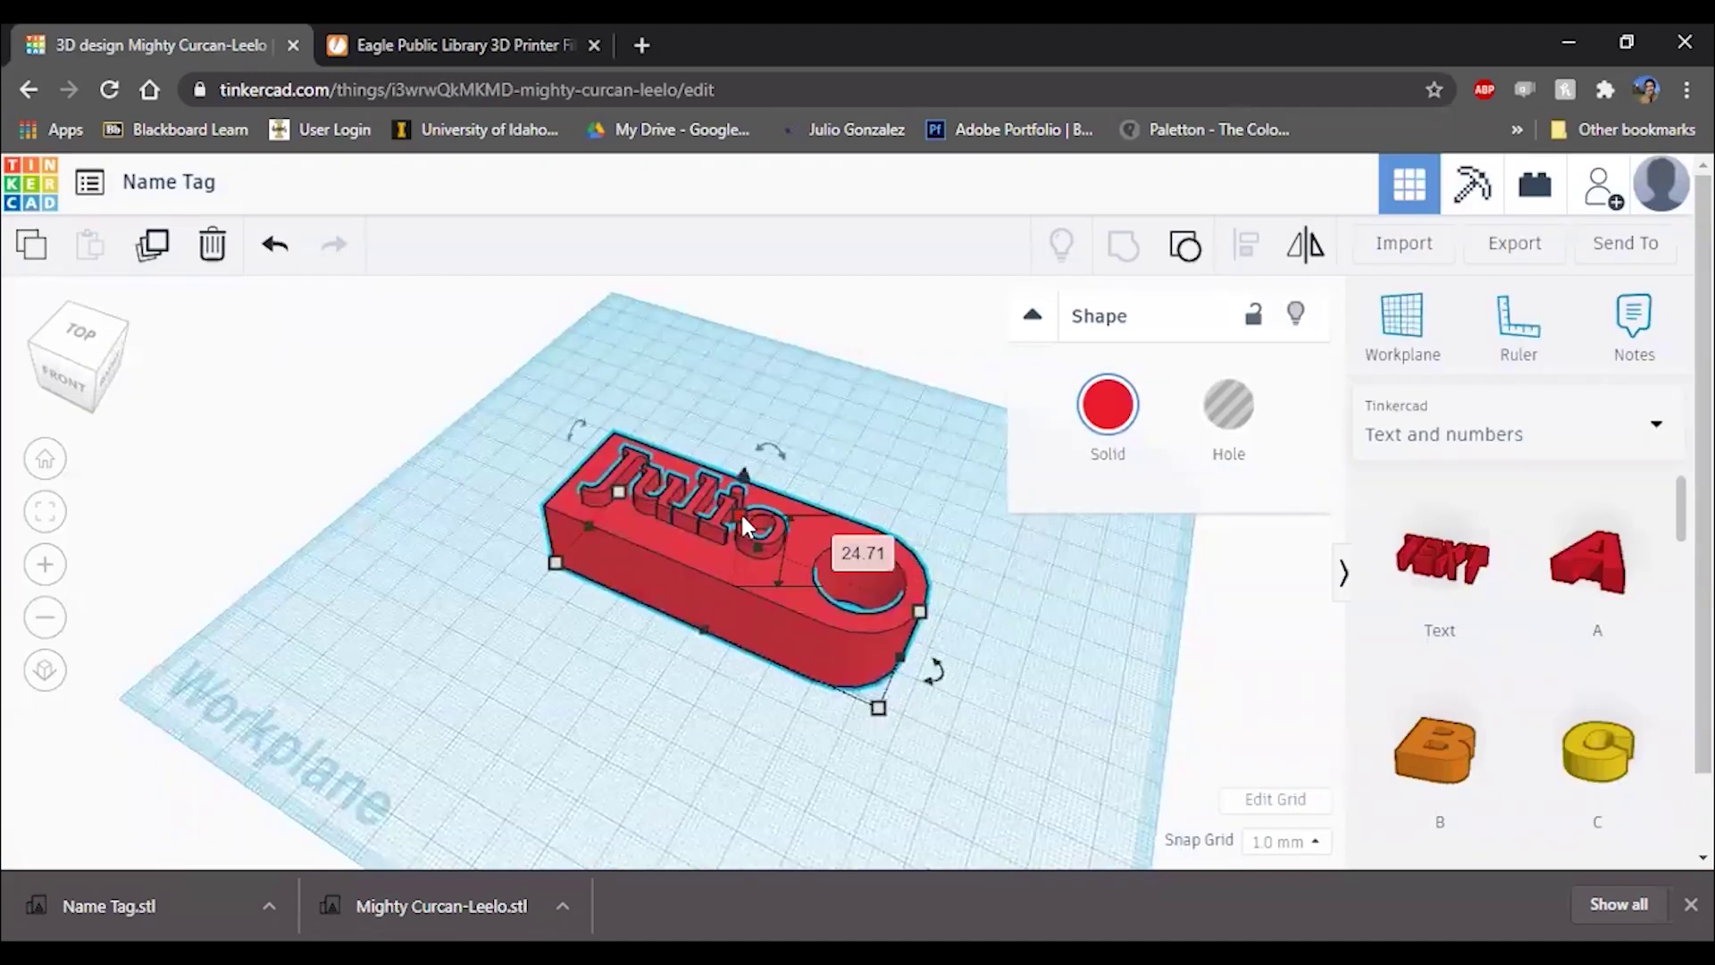
click(534, 36)
text(24 mm)
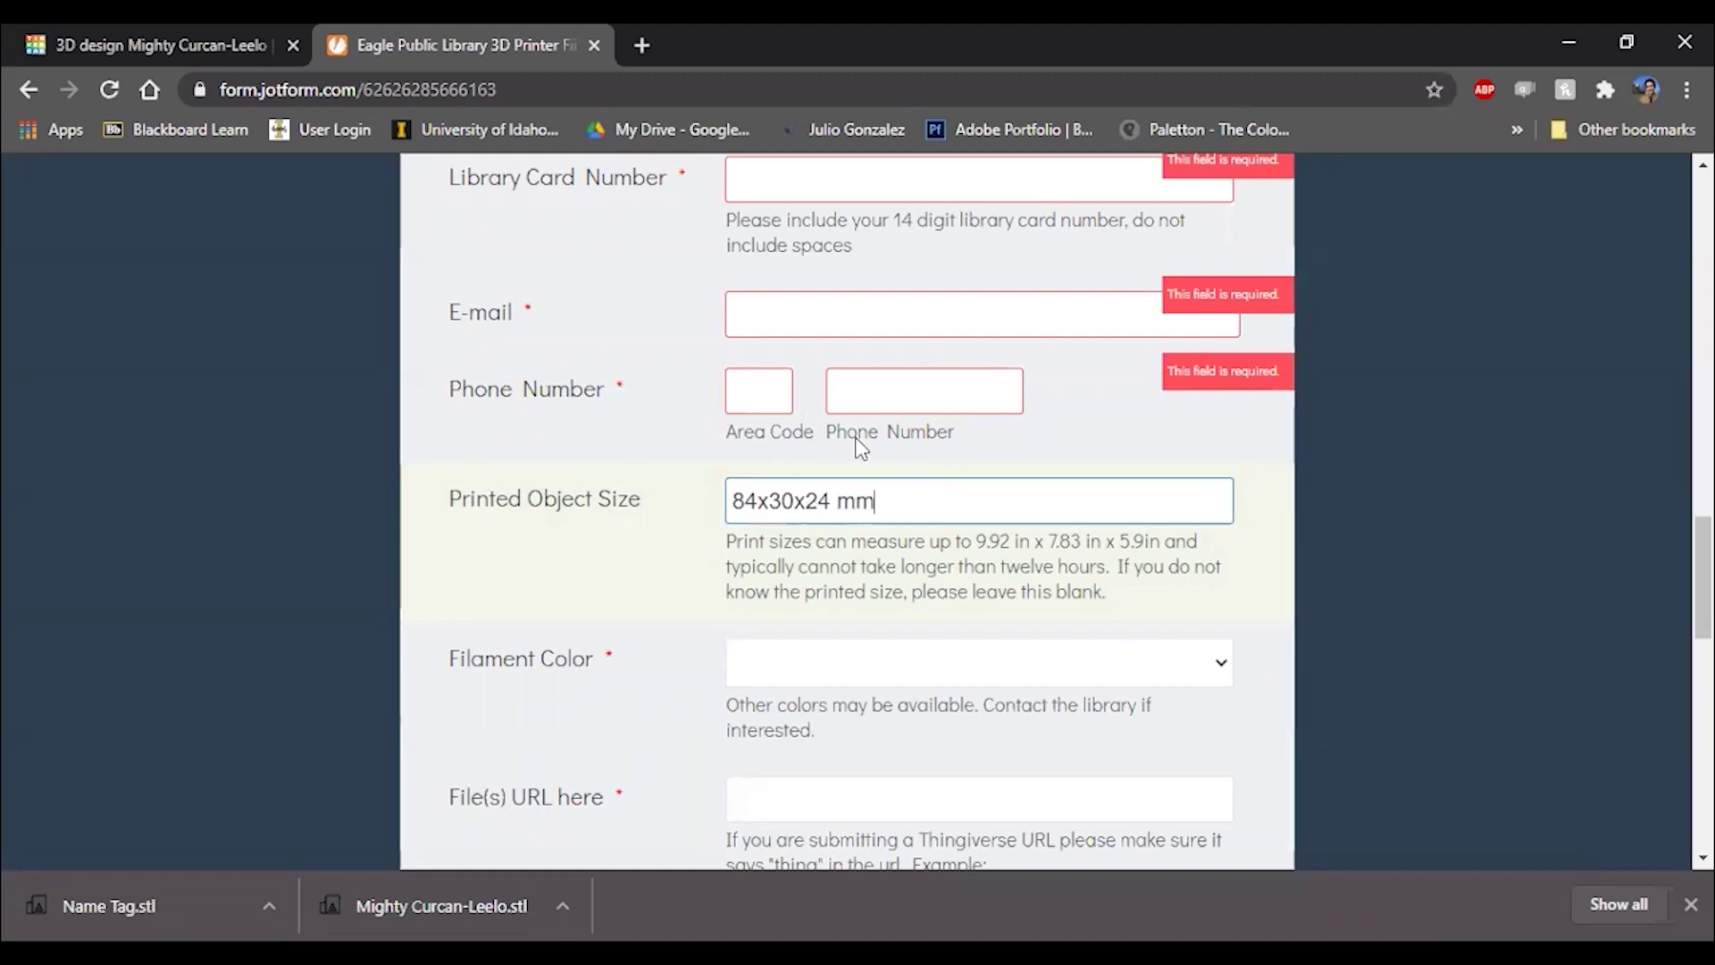
Step: Add the unit to every dimension so that the printed object size reads 84mmx30mmx24mm
key(BackSpace)
click(899, 494)
drag(898, 495, 709, 492)
click(897, 507)
text(mm)
key(Left)
key(Left)
text(mm)
key(Home)
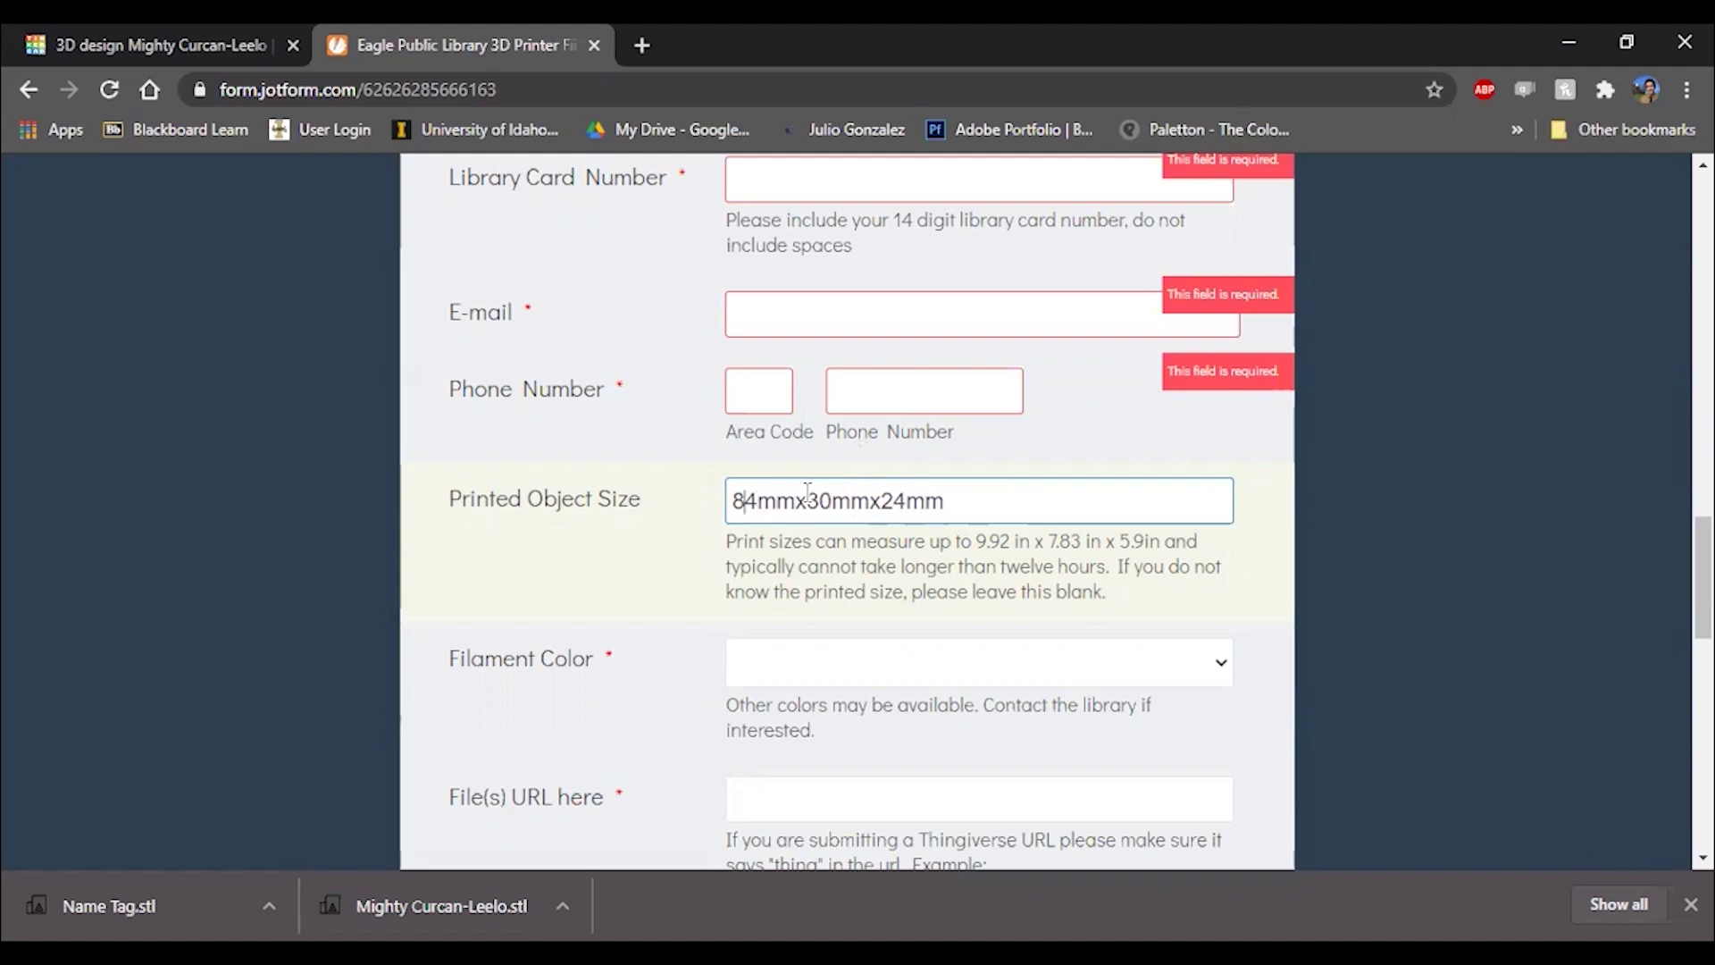
Step: Label the dimensions and space them out so that the printed object size reads "L84mm x W30mm x H24mm"
text(L)
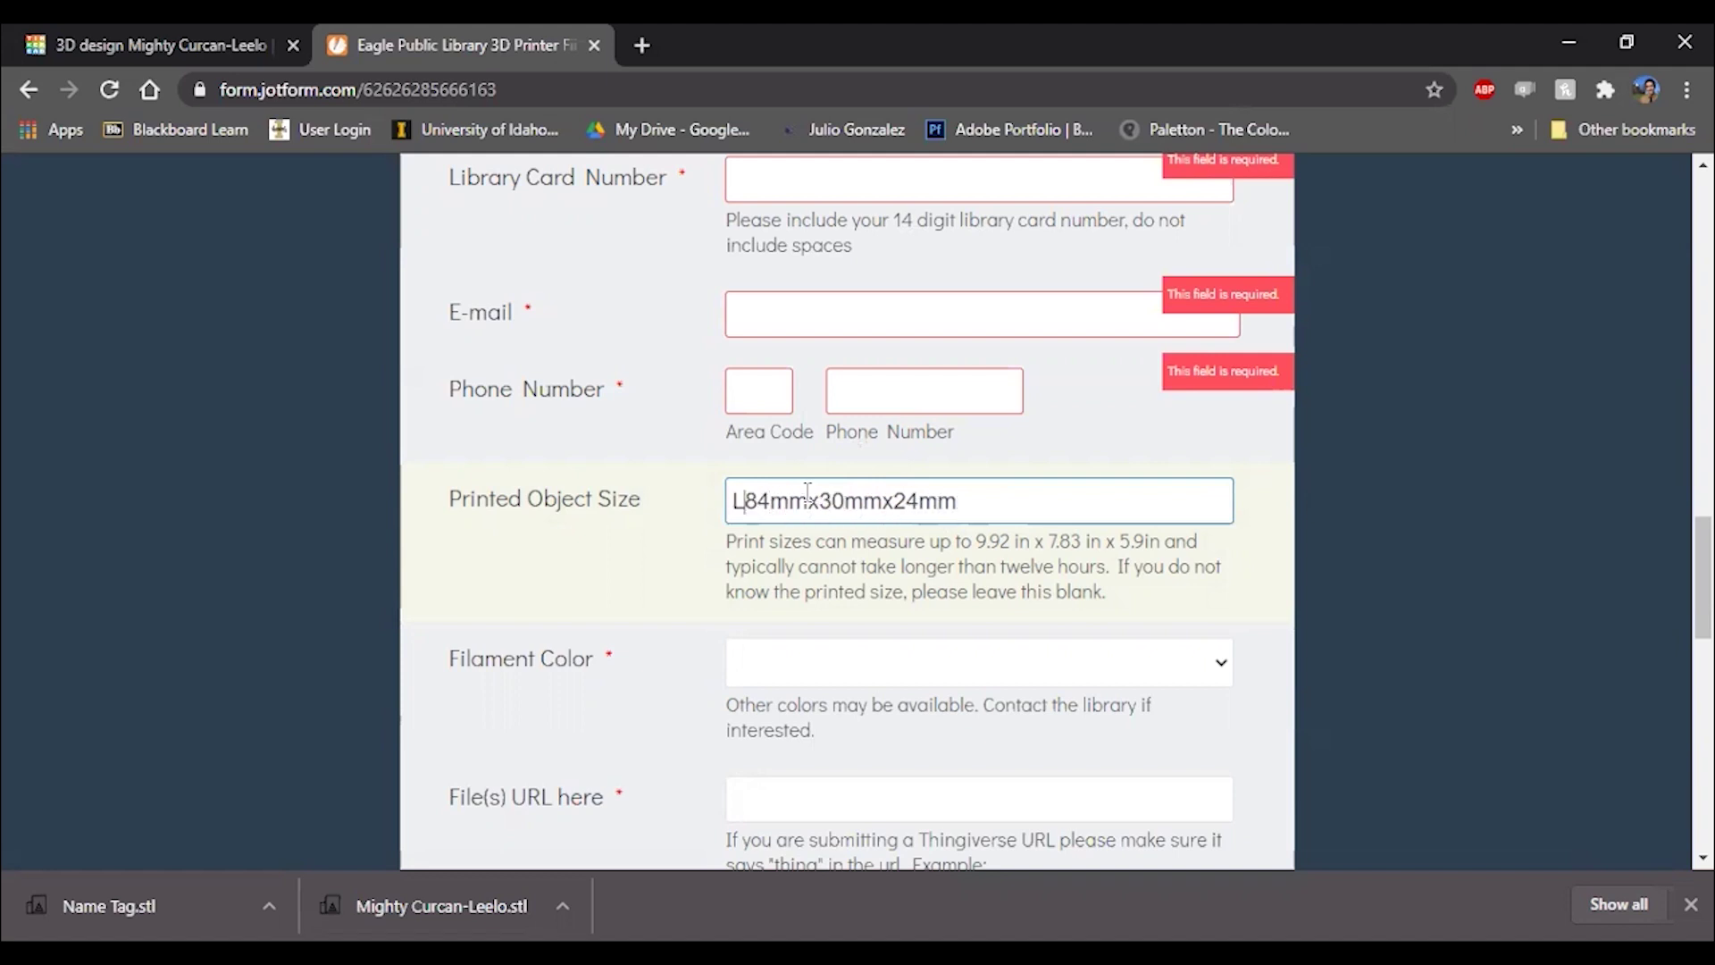
key(Right)
key(Right)
text(W)
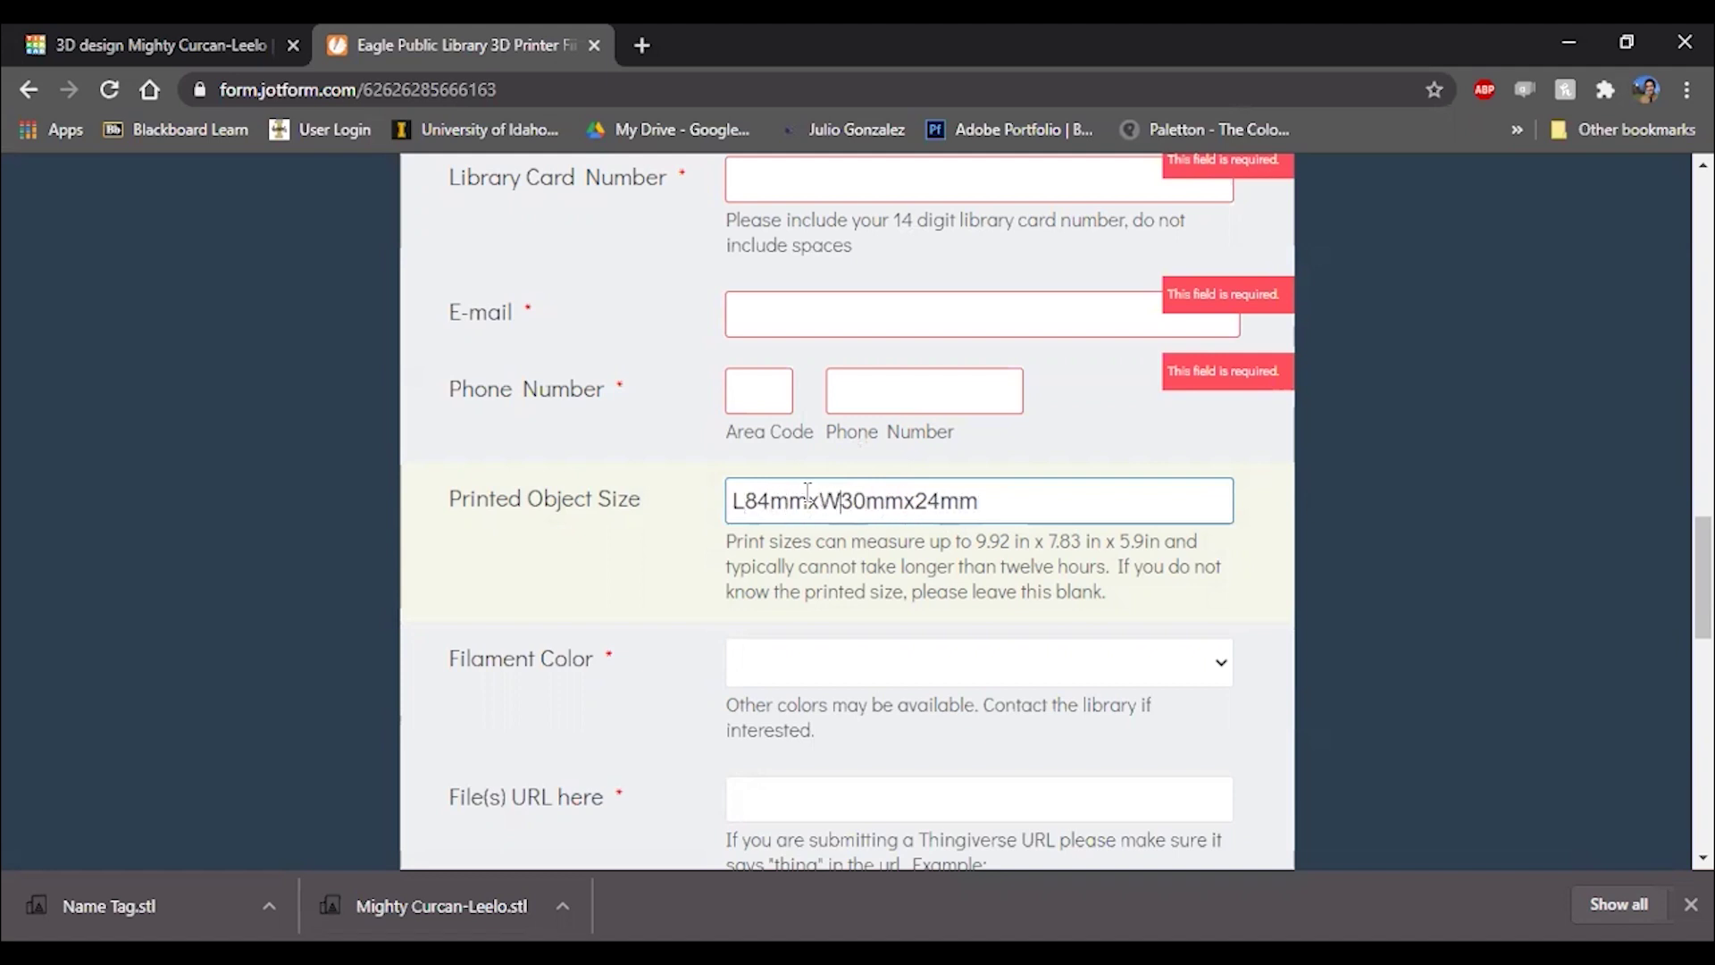
key(Left)
key(Left)
key(Left)
key(Right)
key(Right)
key(Right)
key(Right)
key(Right)
key(Right)
key(Right)
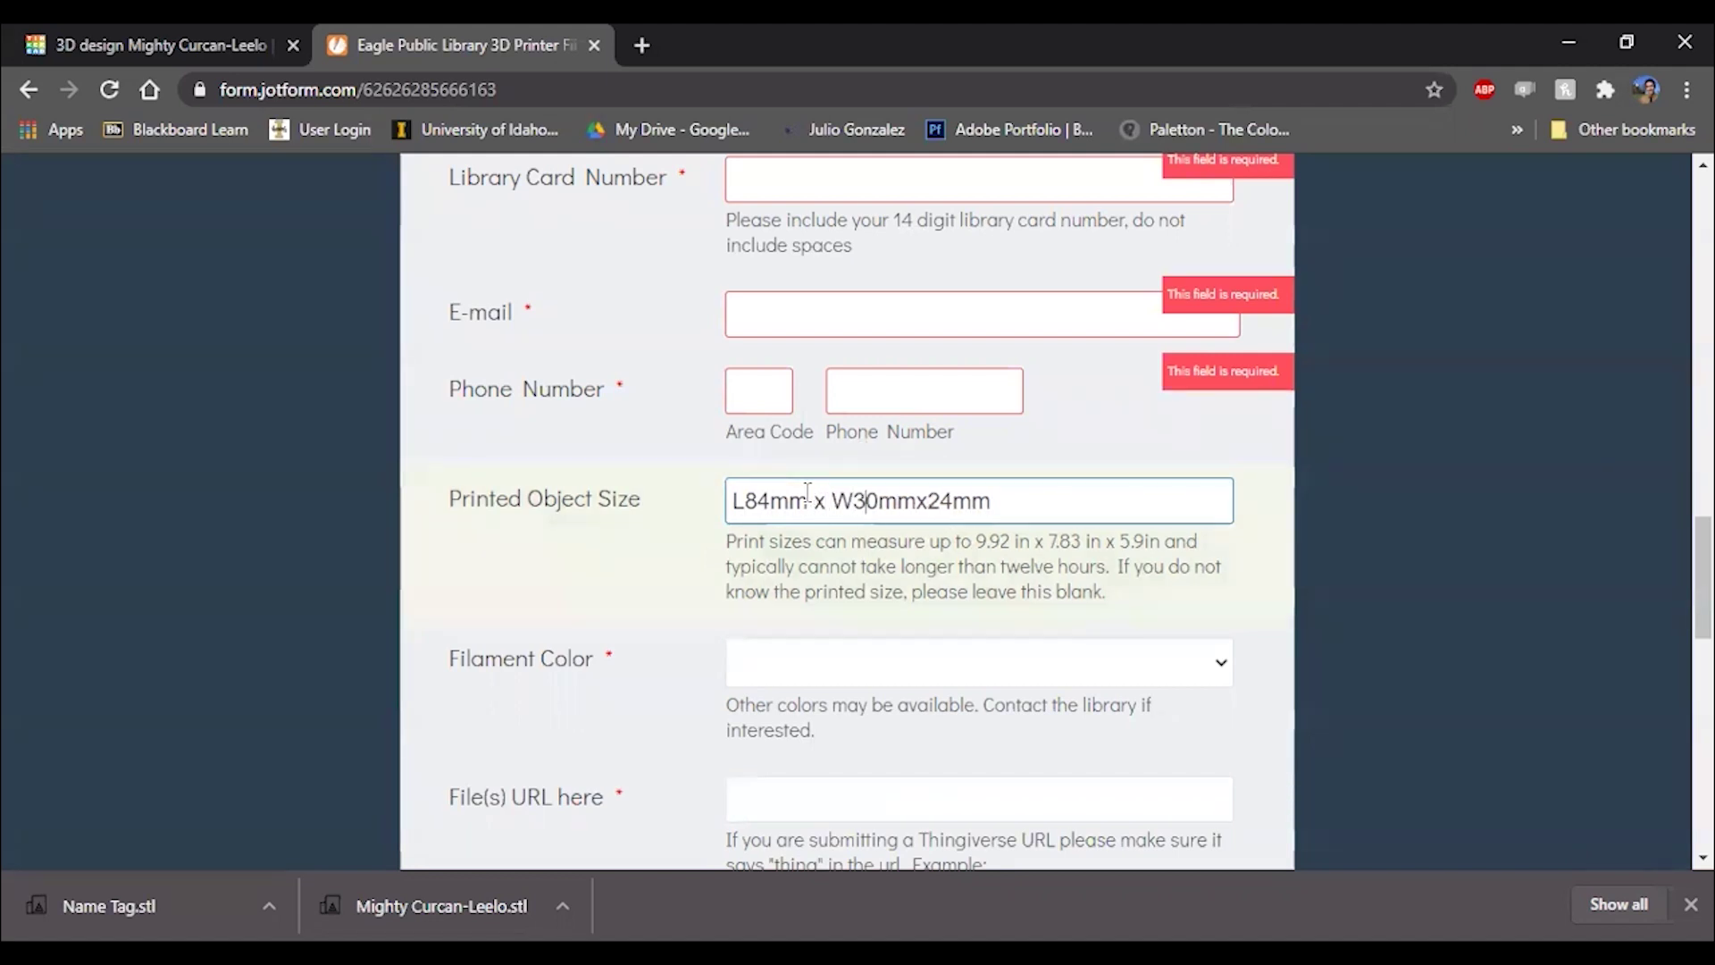
key(Right)
text(H)
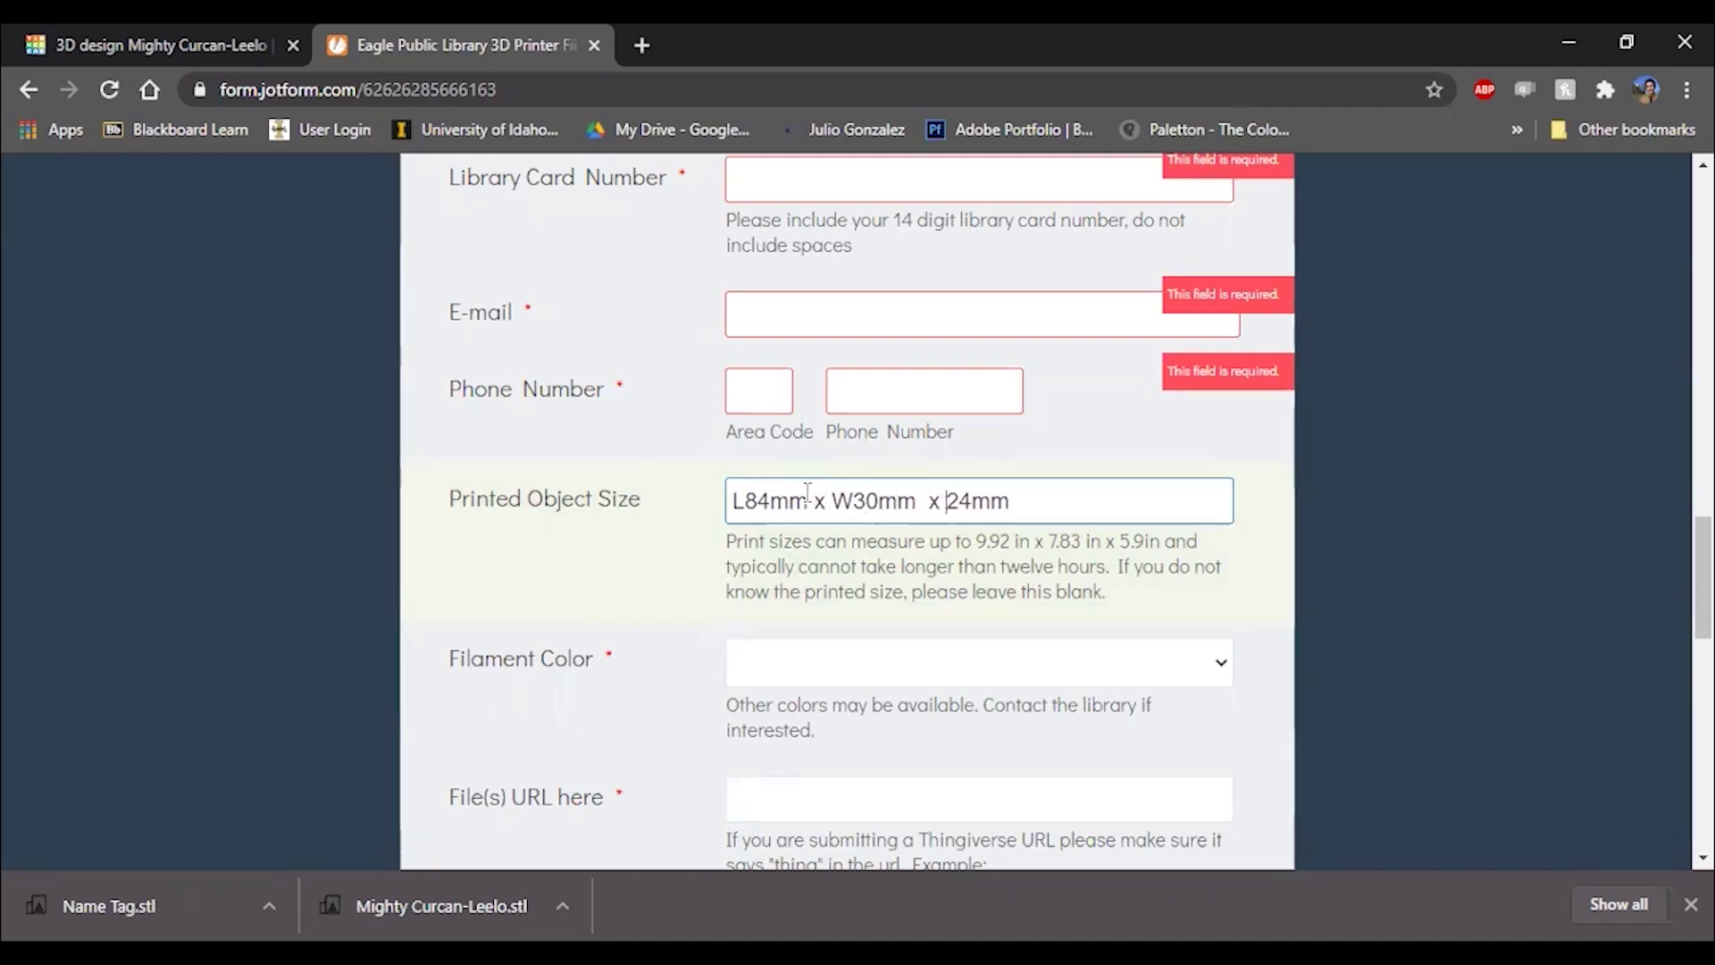
key(Left)
key(Left)
key(Left)
key(BackSpace)
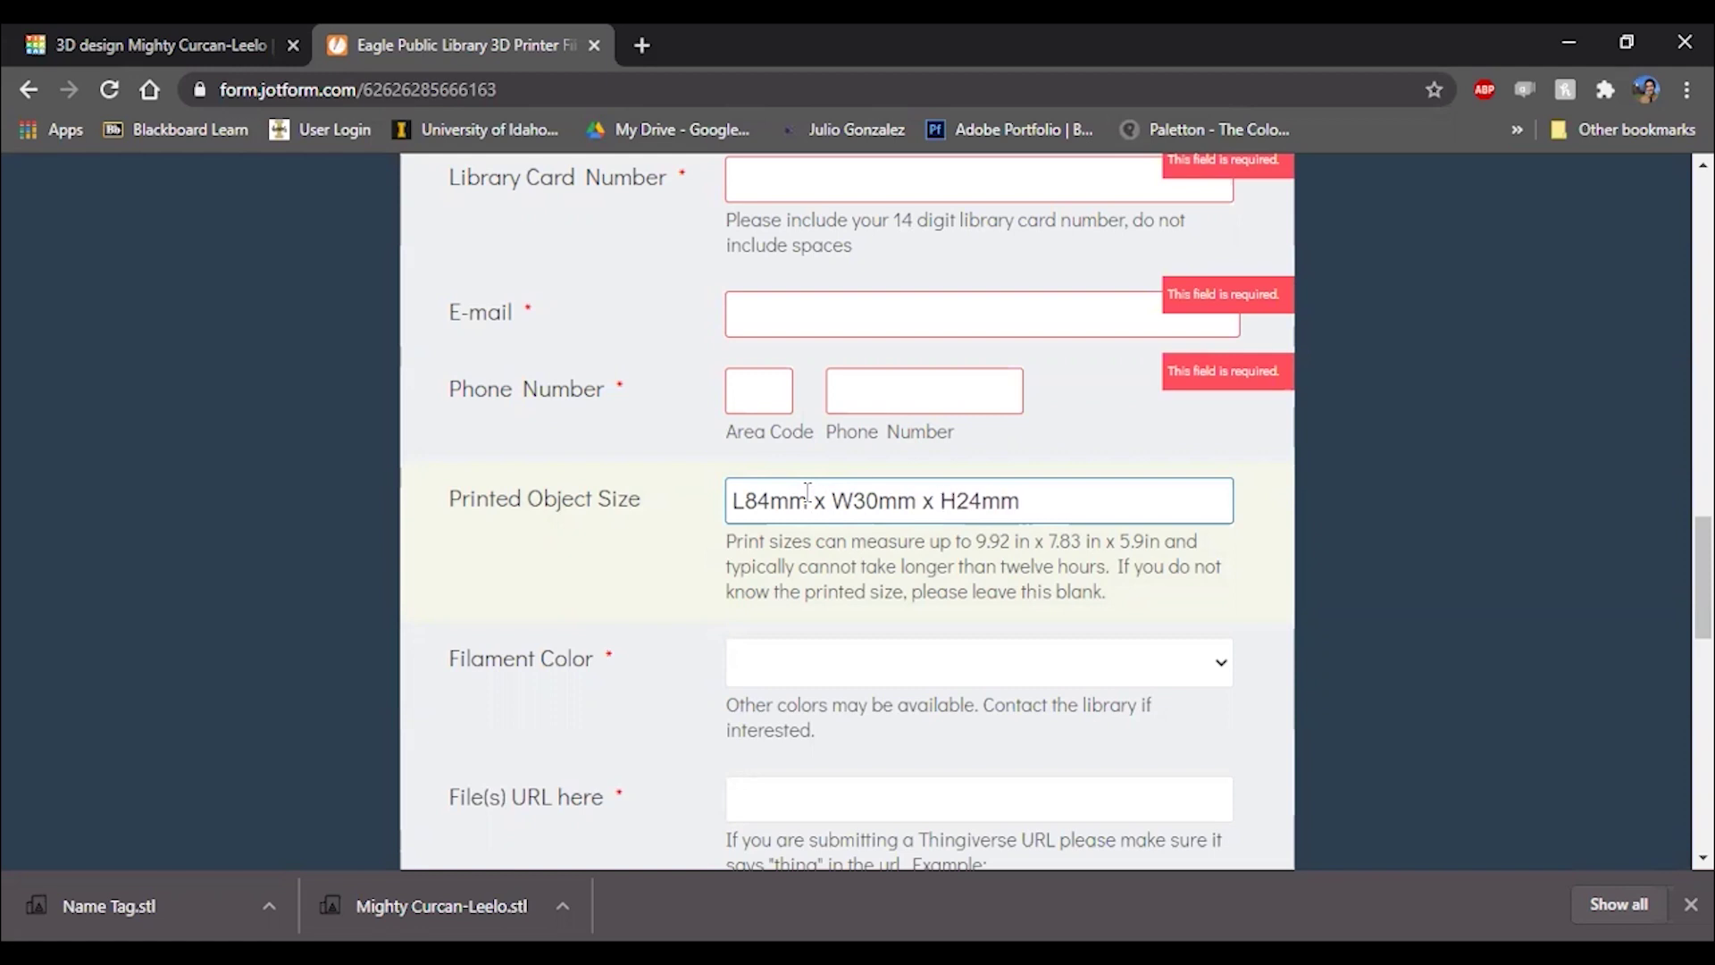
Step: Clear the printed object size, glance at the Tinkercad model, and enter "Object to scale" instead
drag(1044, 501, 640, 505)
key(BackSpace)
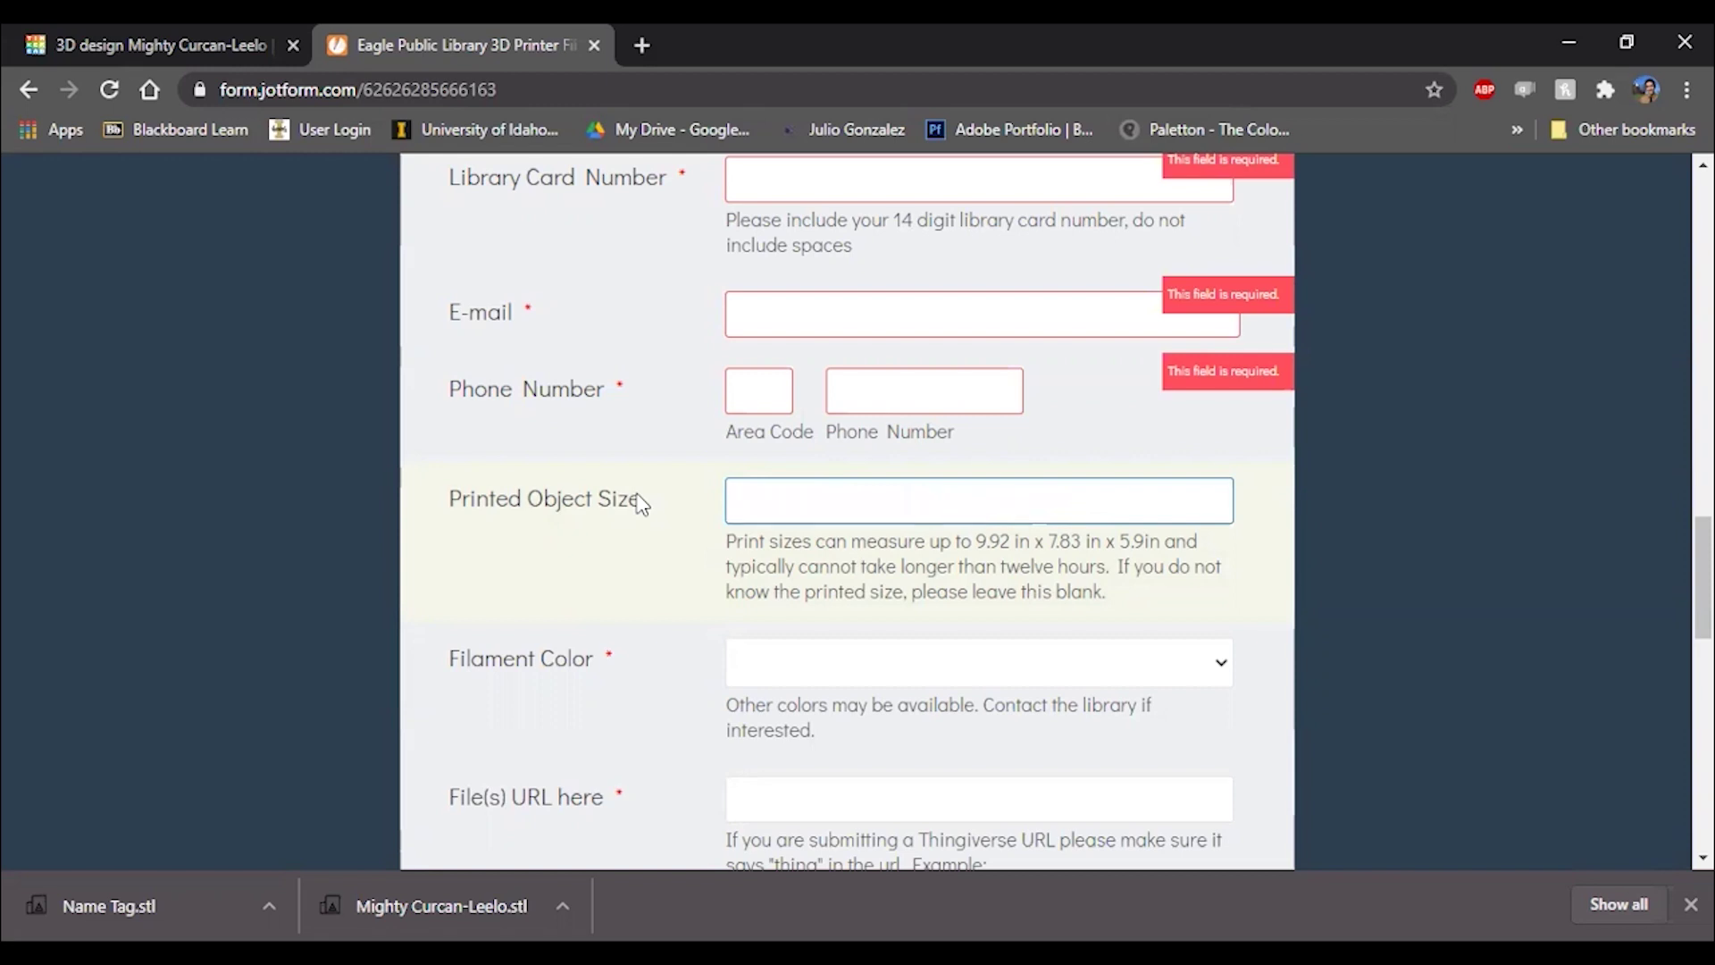
click(87, 27)
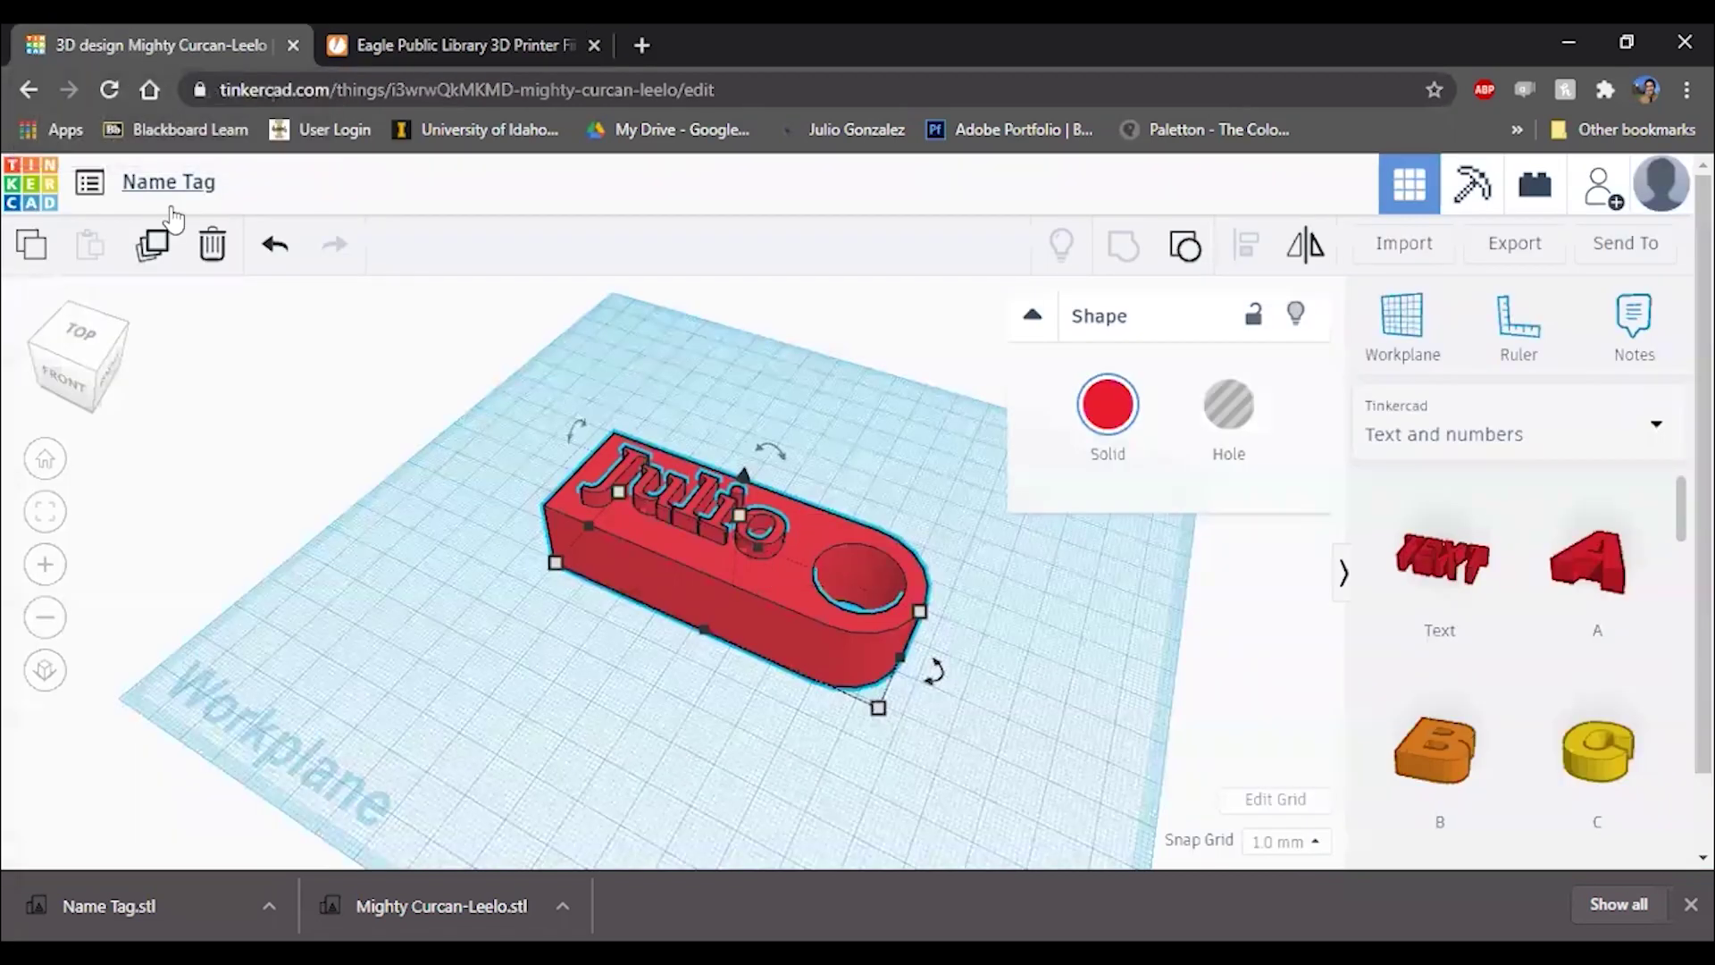
click(477, 27)
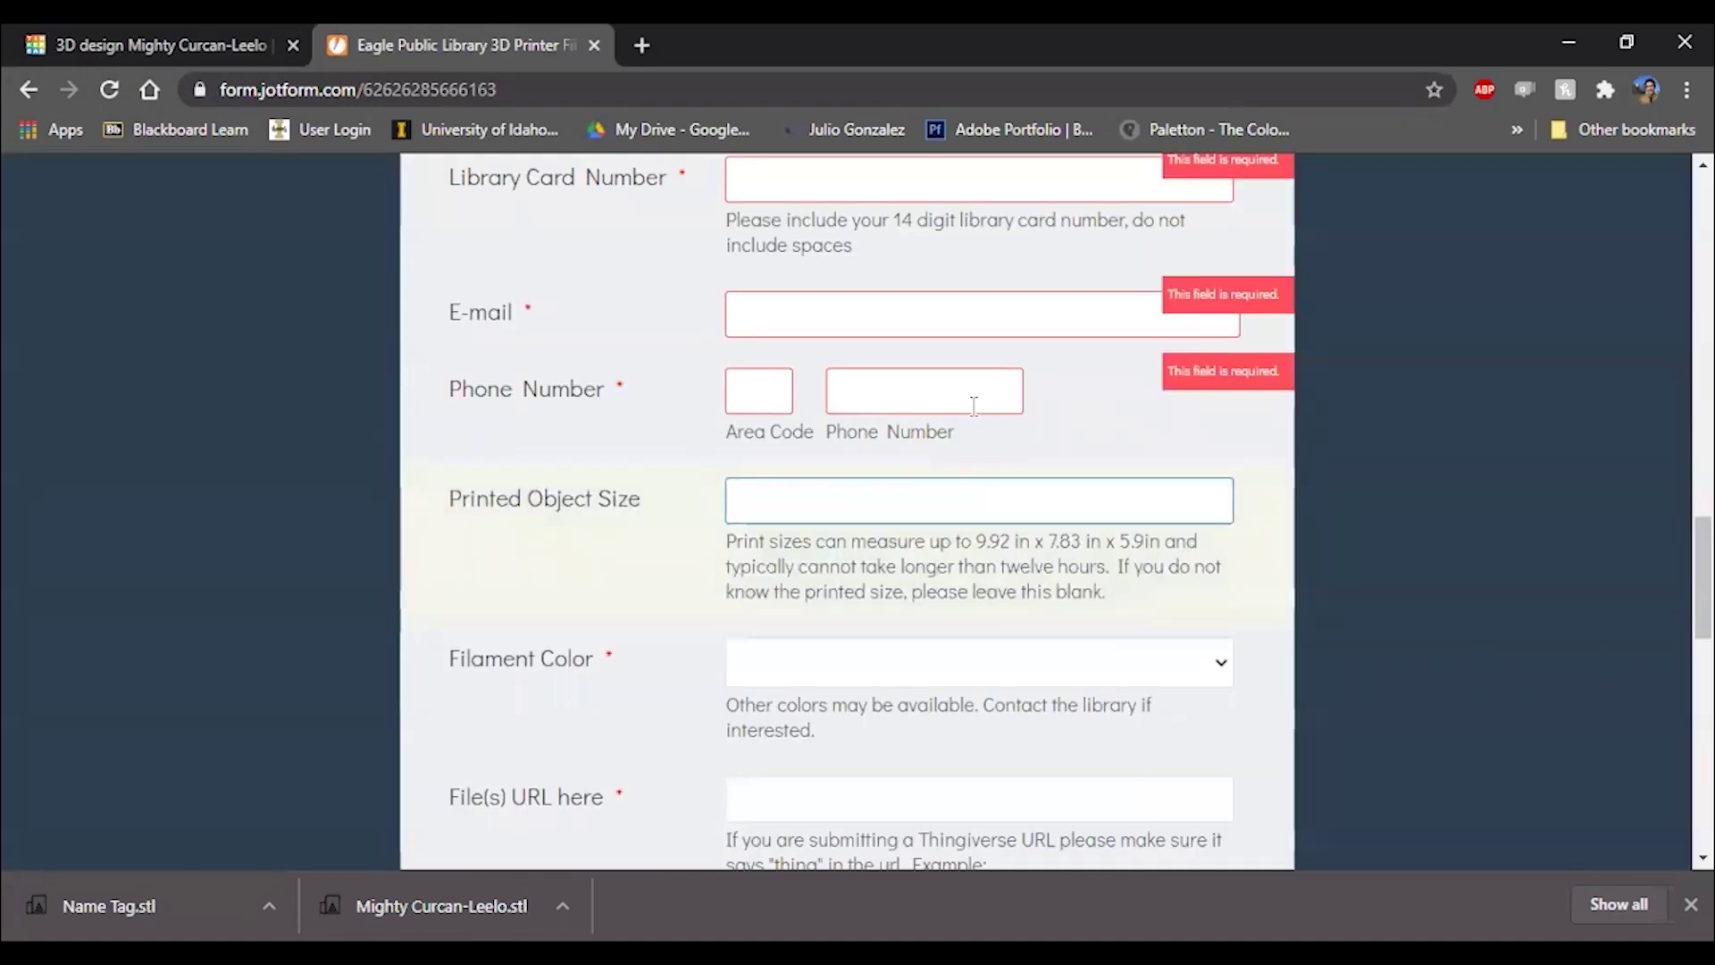
text(Object to scale)
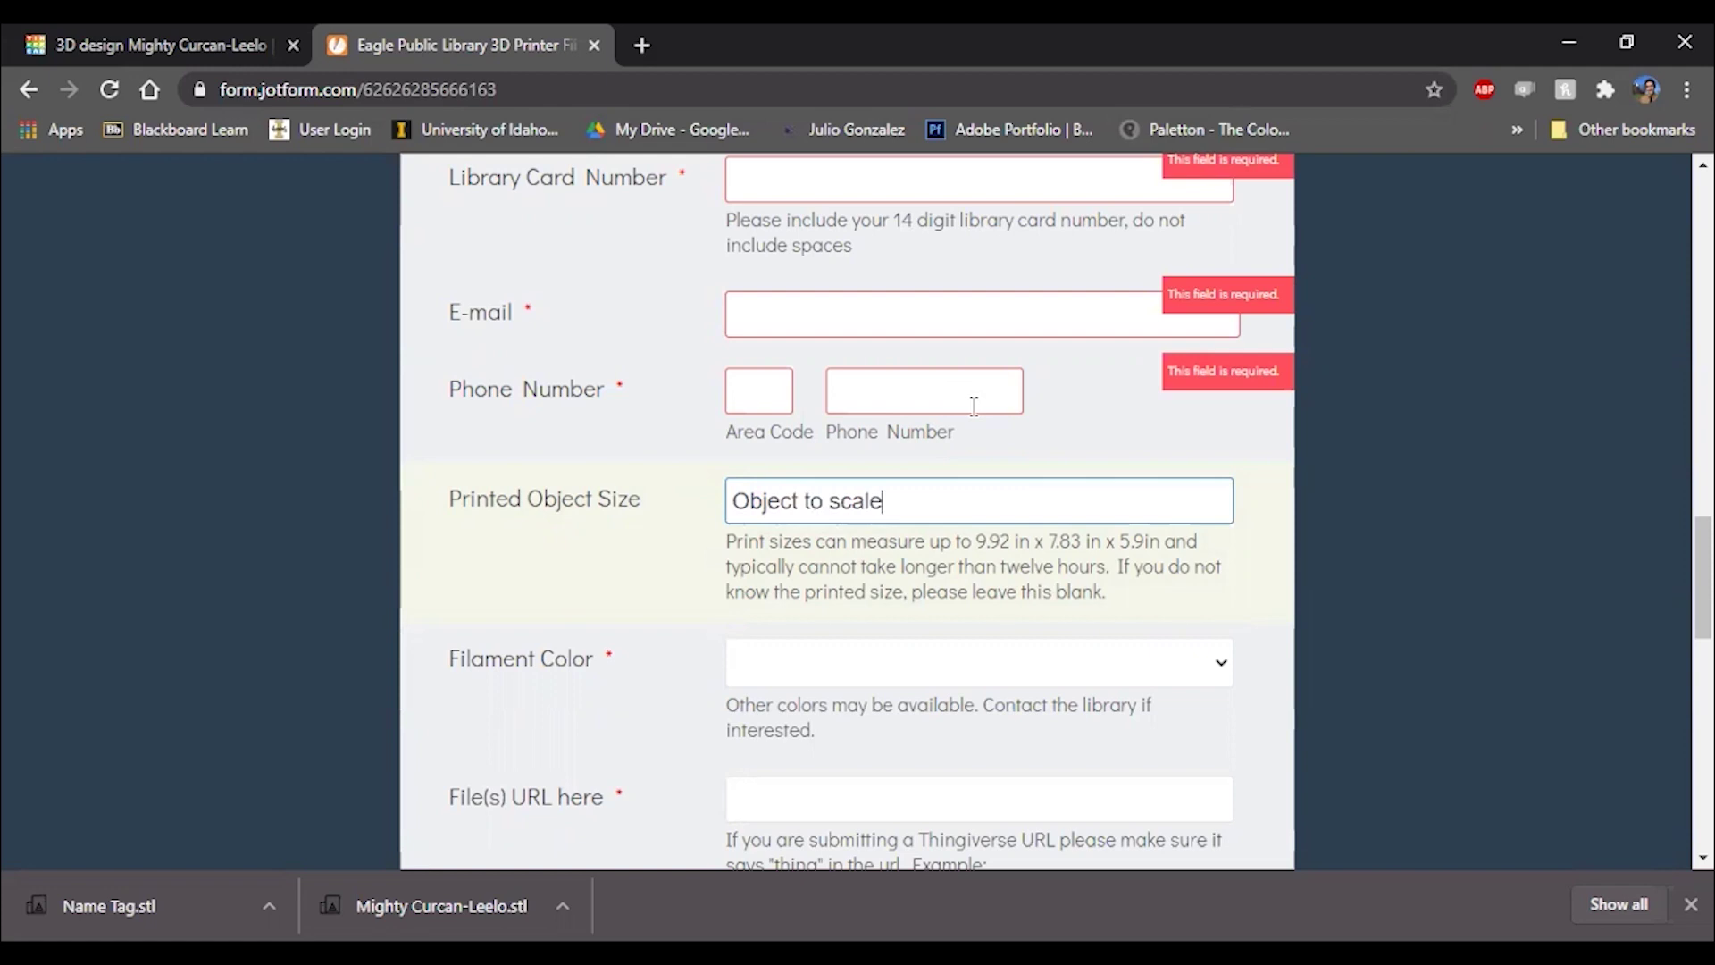
Step: Change the printed object size text to "Object size determined"
key(BackSpace)
key(BackSpace)
key(BackSpace)
key(BackSpace)
key(BackSpace)
key(BackSpace)
key(BackSpace)
key(BackSpace)
text(size determined)
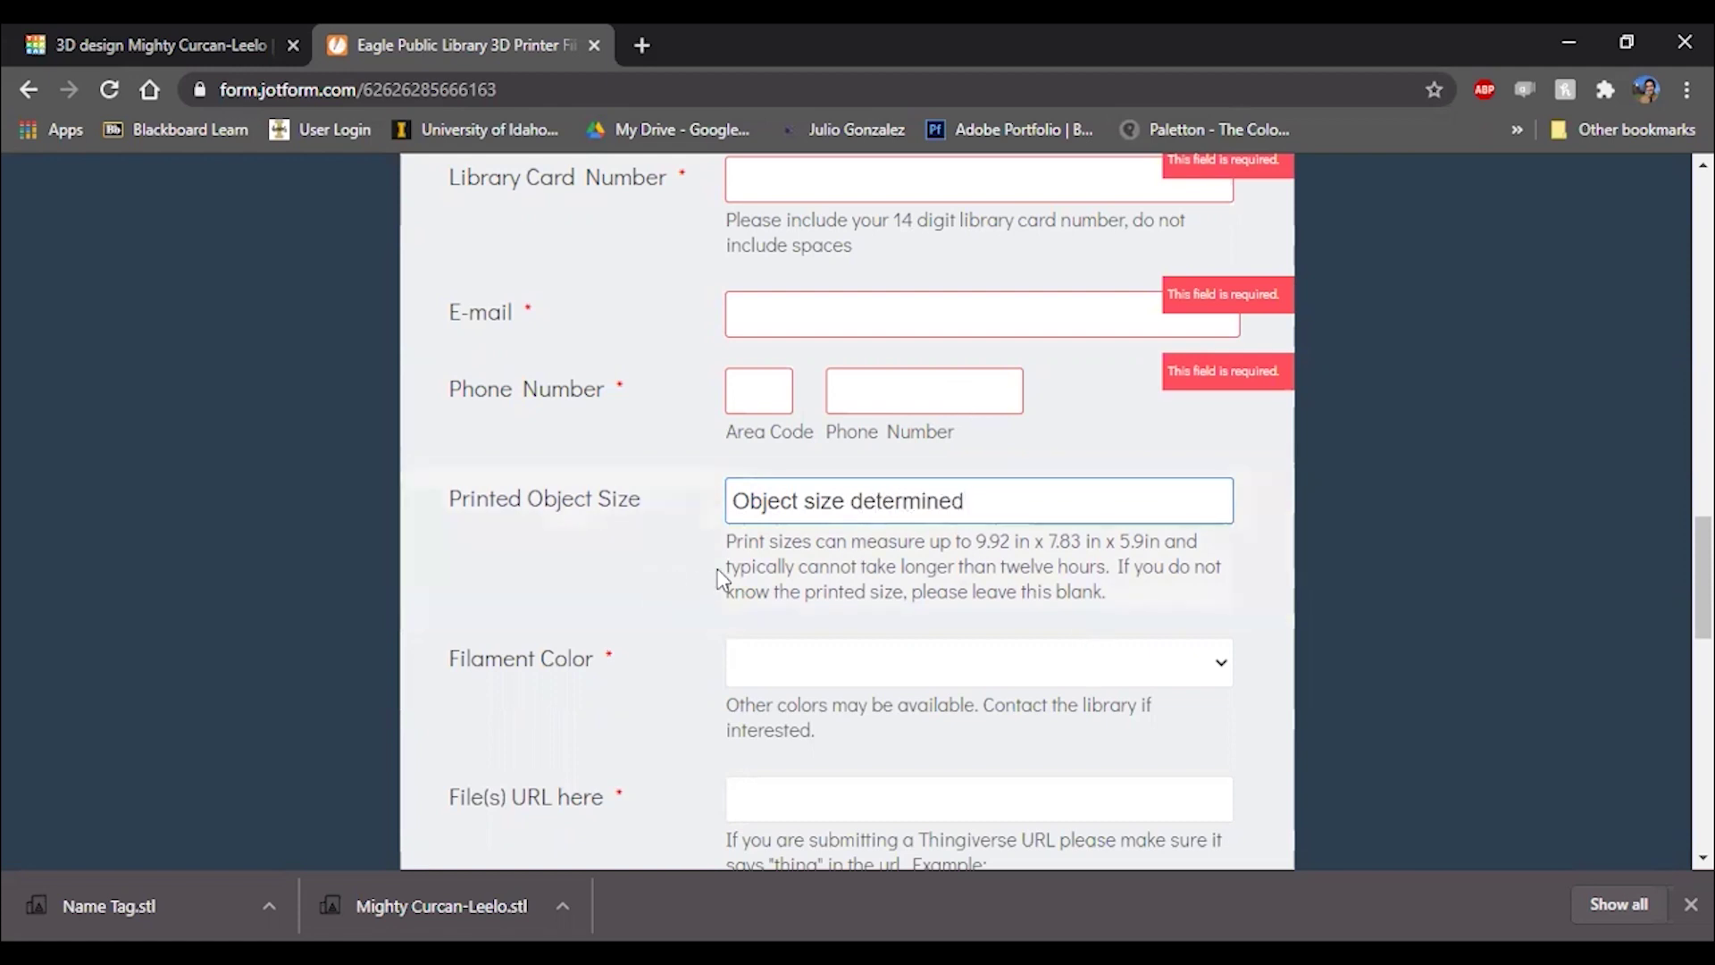
click(1007, 568)
click(1011, 507)
Step: Set the filament color to Red
scroll(893, 509, down, 1)
scroll(872, 497, down, 4)
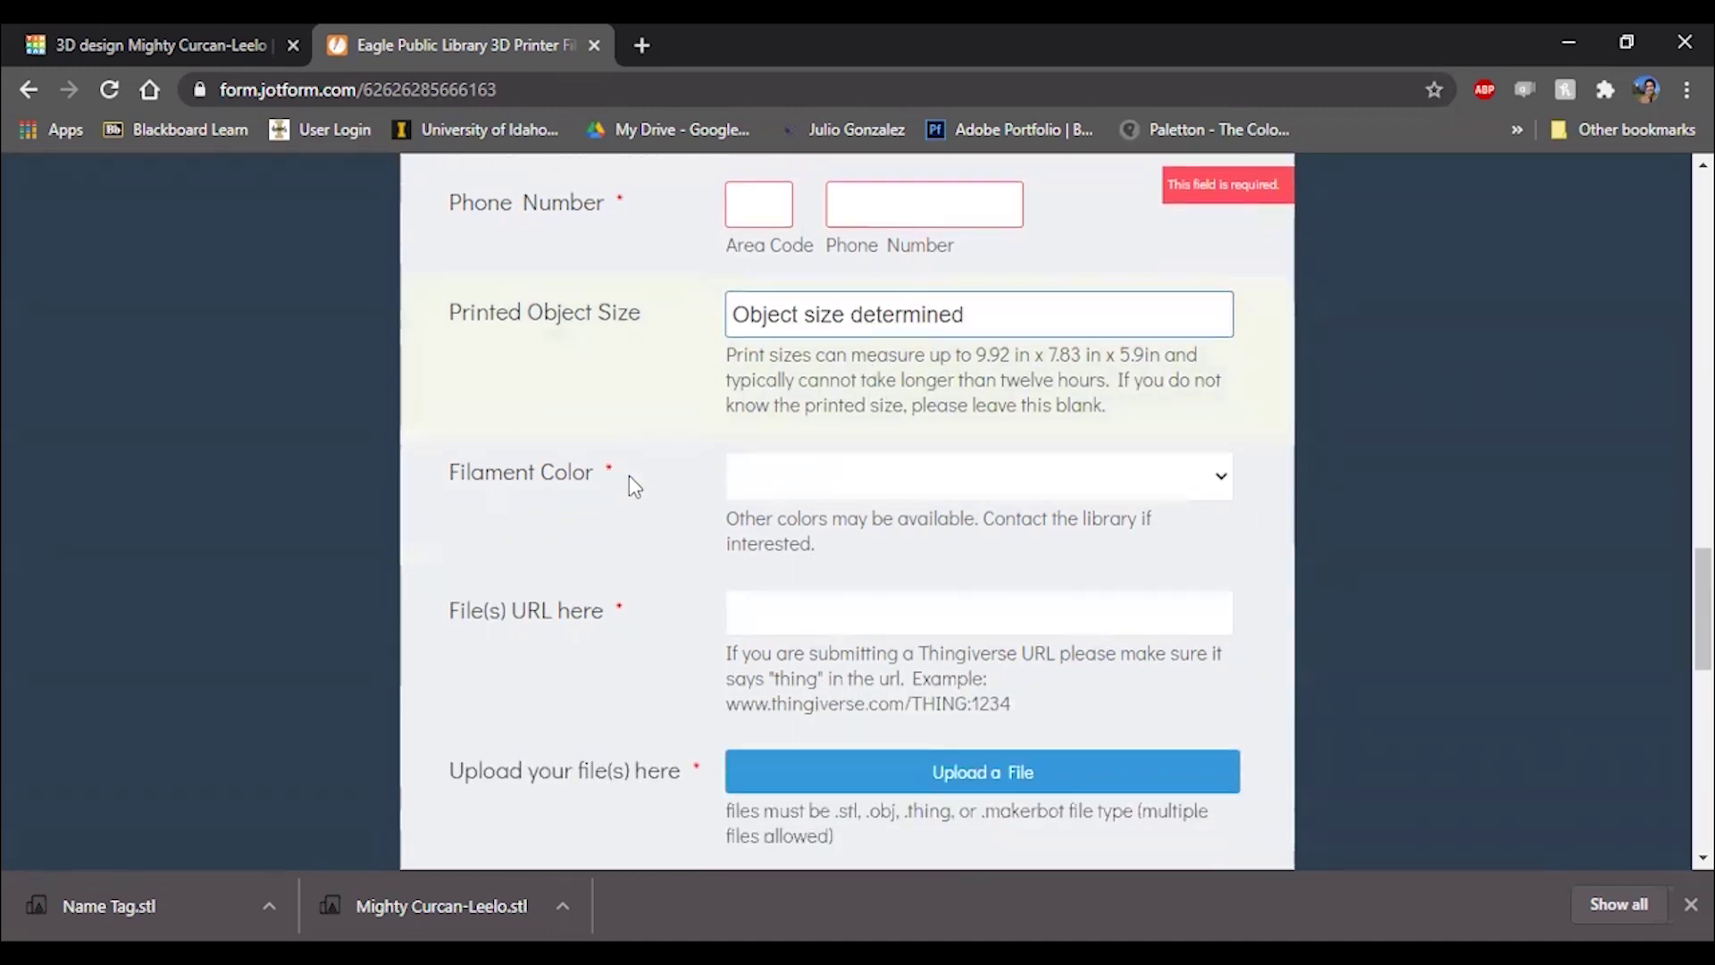
click(884, 276)
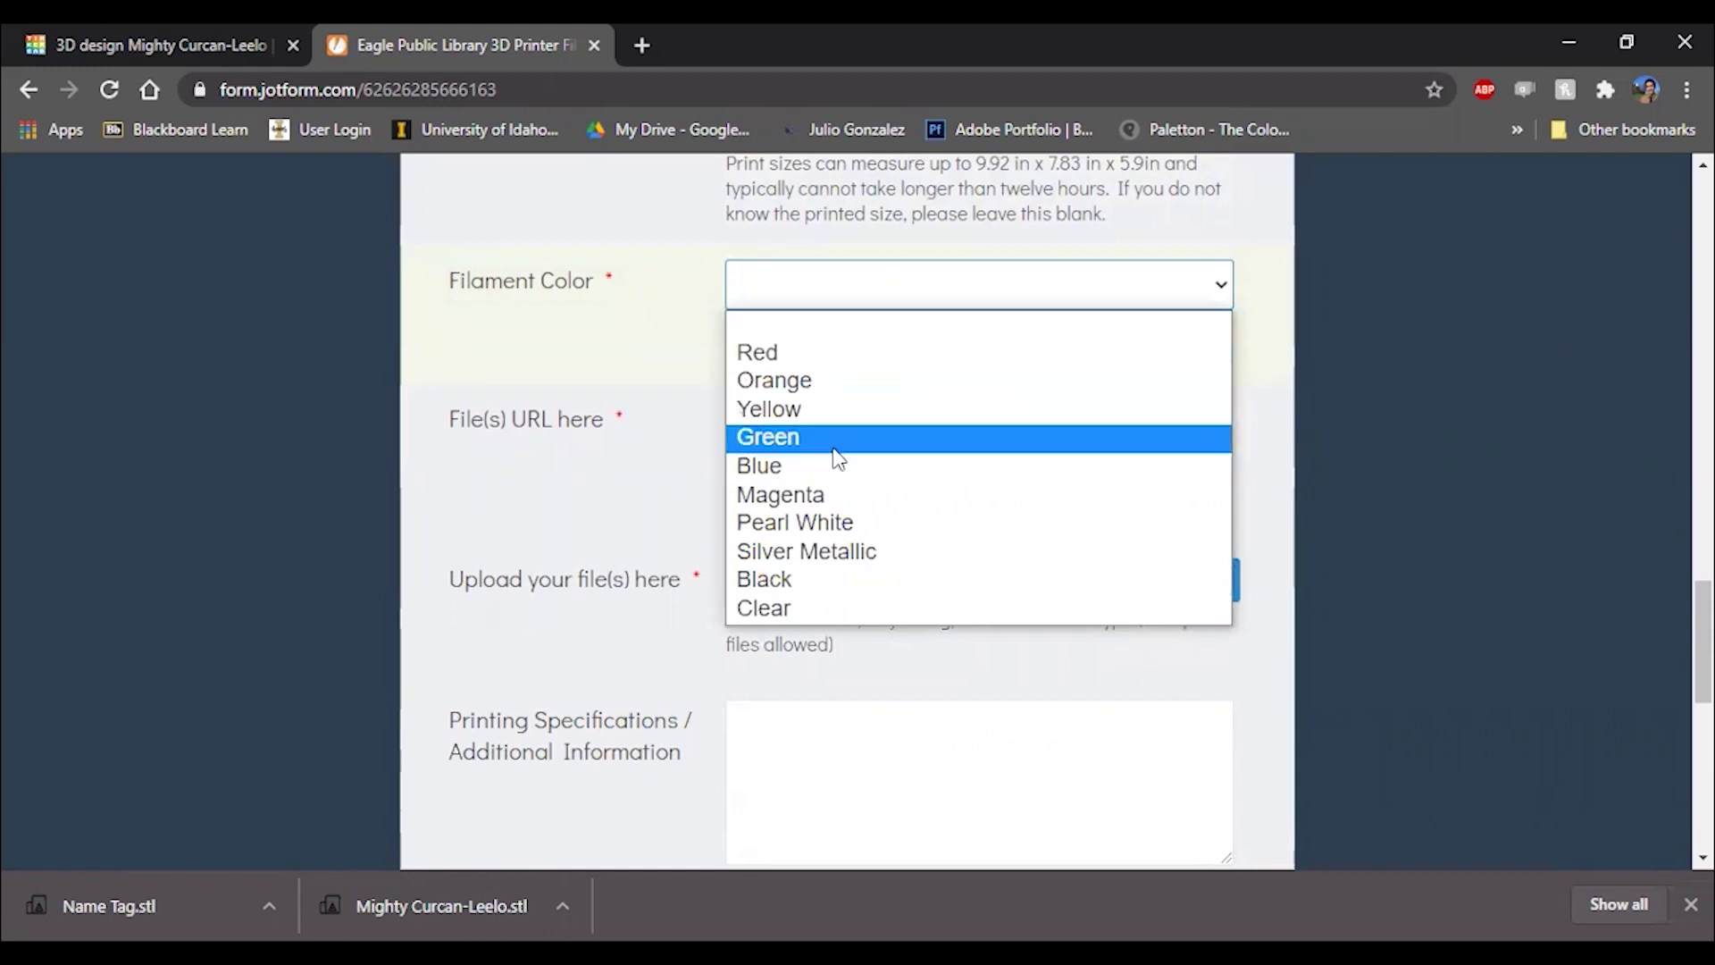
click(830, 353)
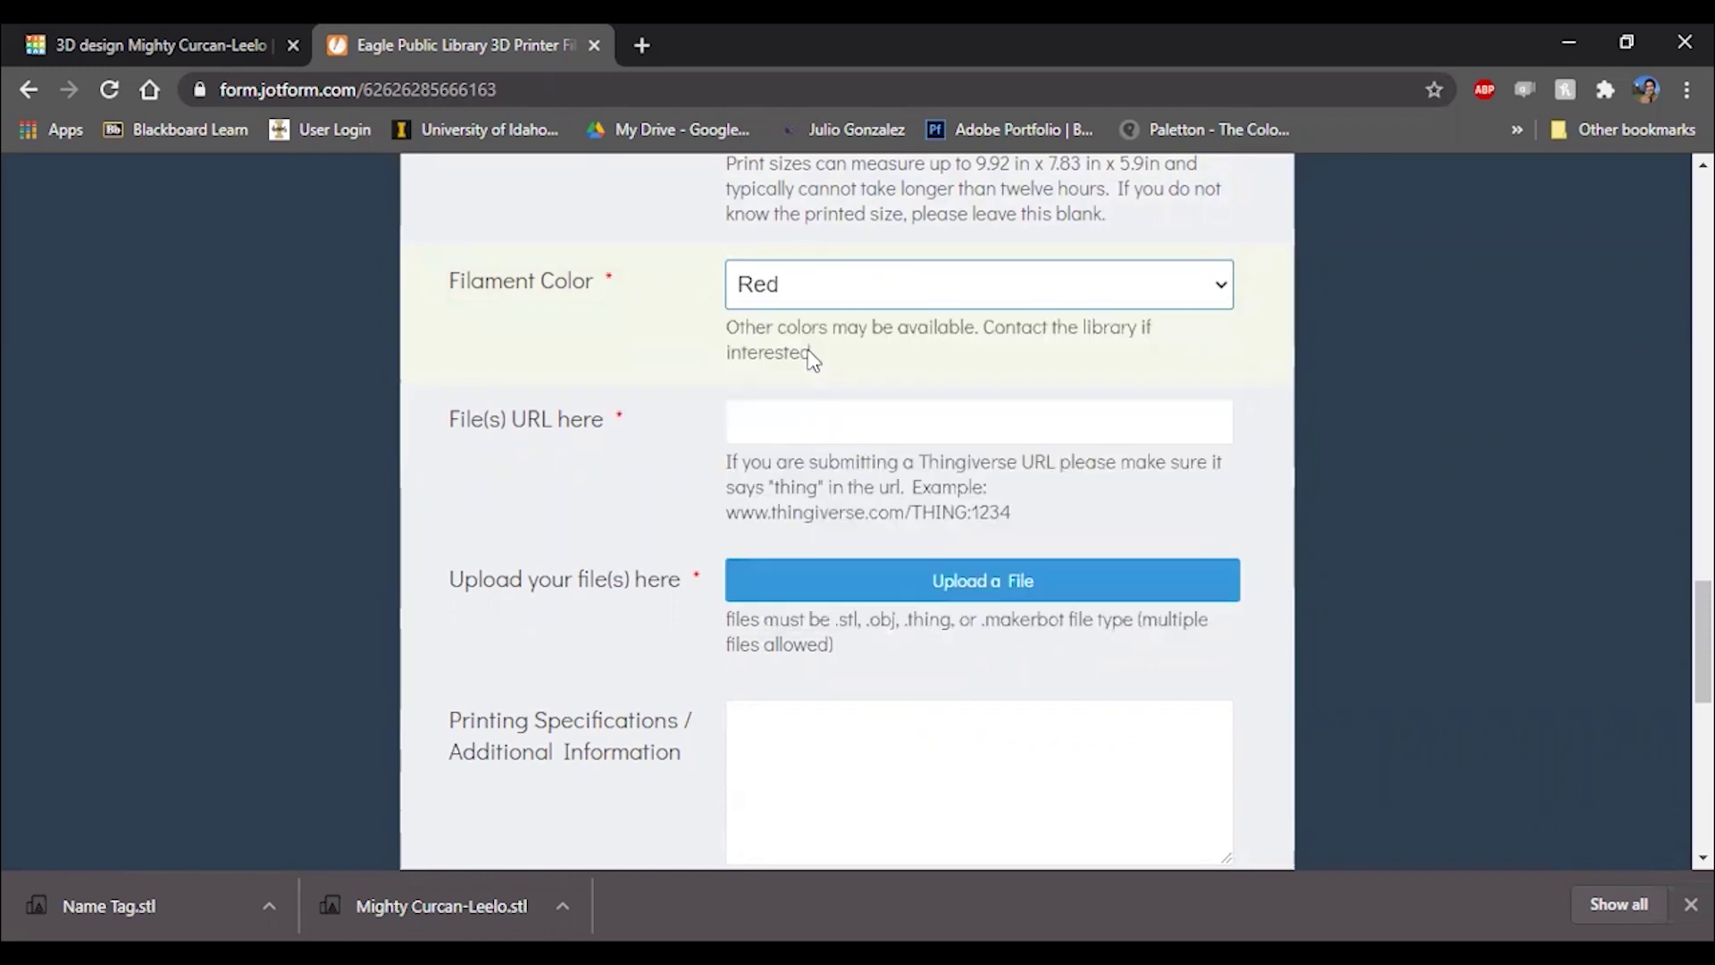
Step: Look at the name tag's color in Tinkercad, return to the form and set the filament color to Blue
click(875, 281)
click(244, 32)
click(244, 31)
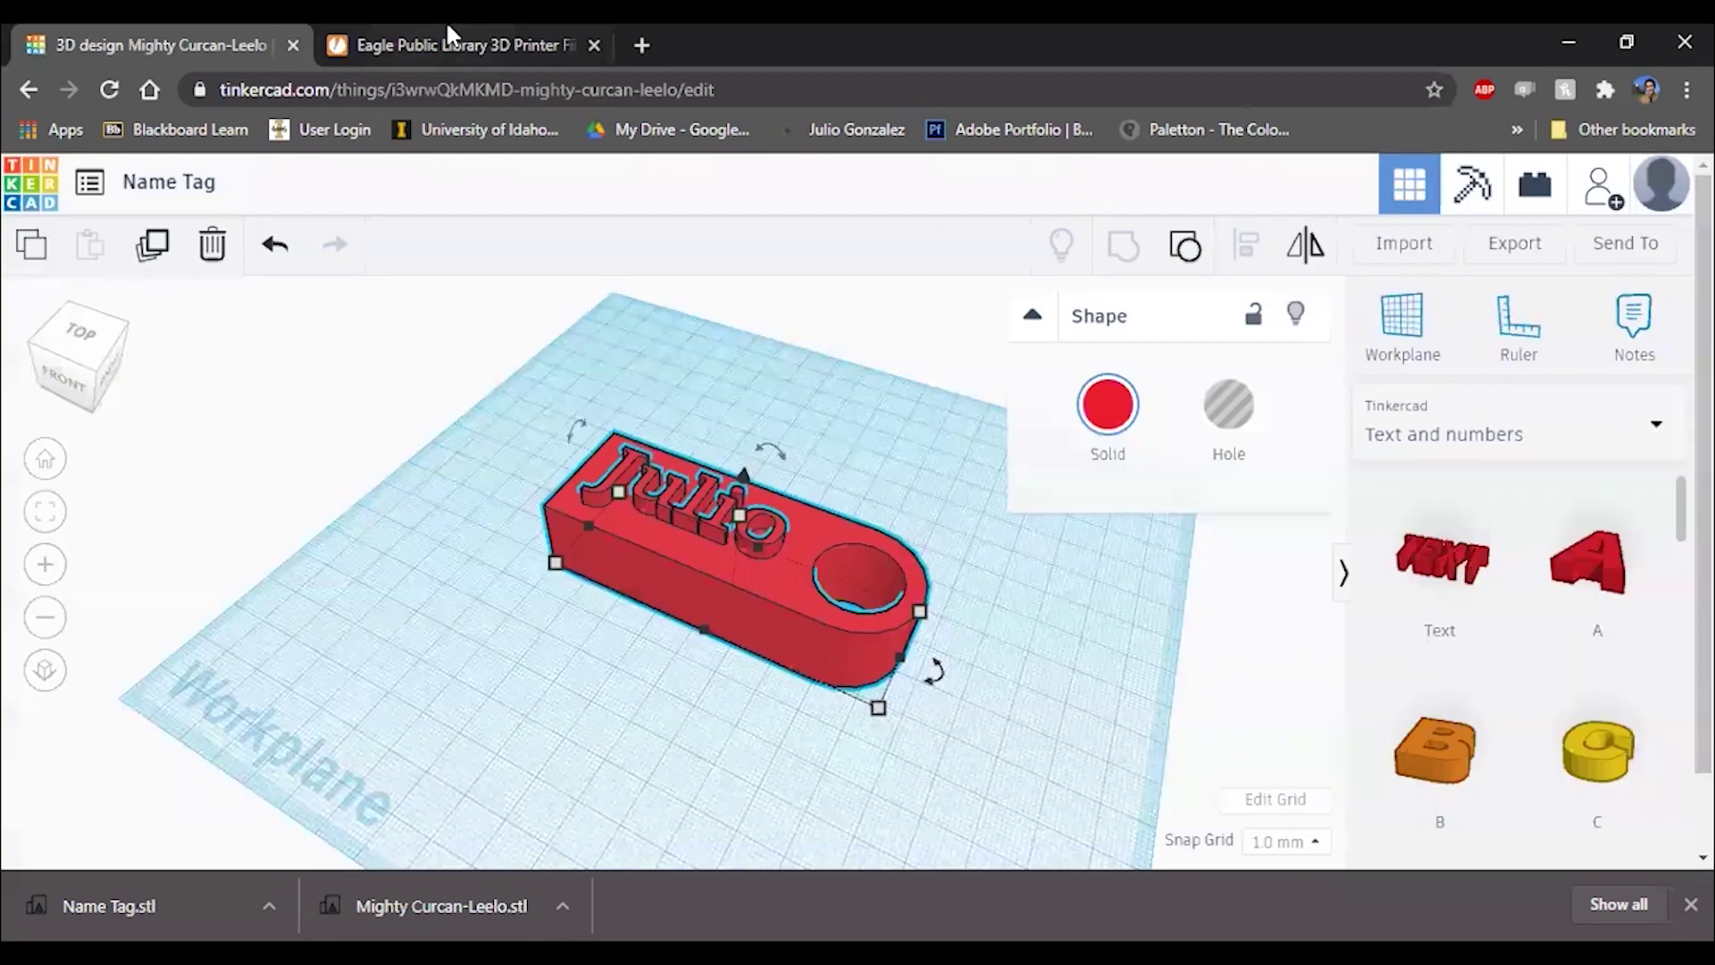
click(574, 658)
click(378, 31)
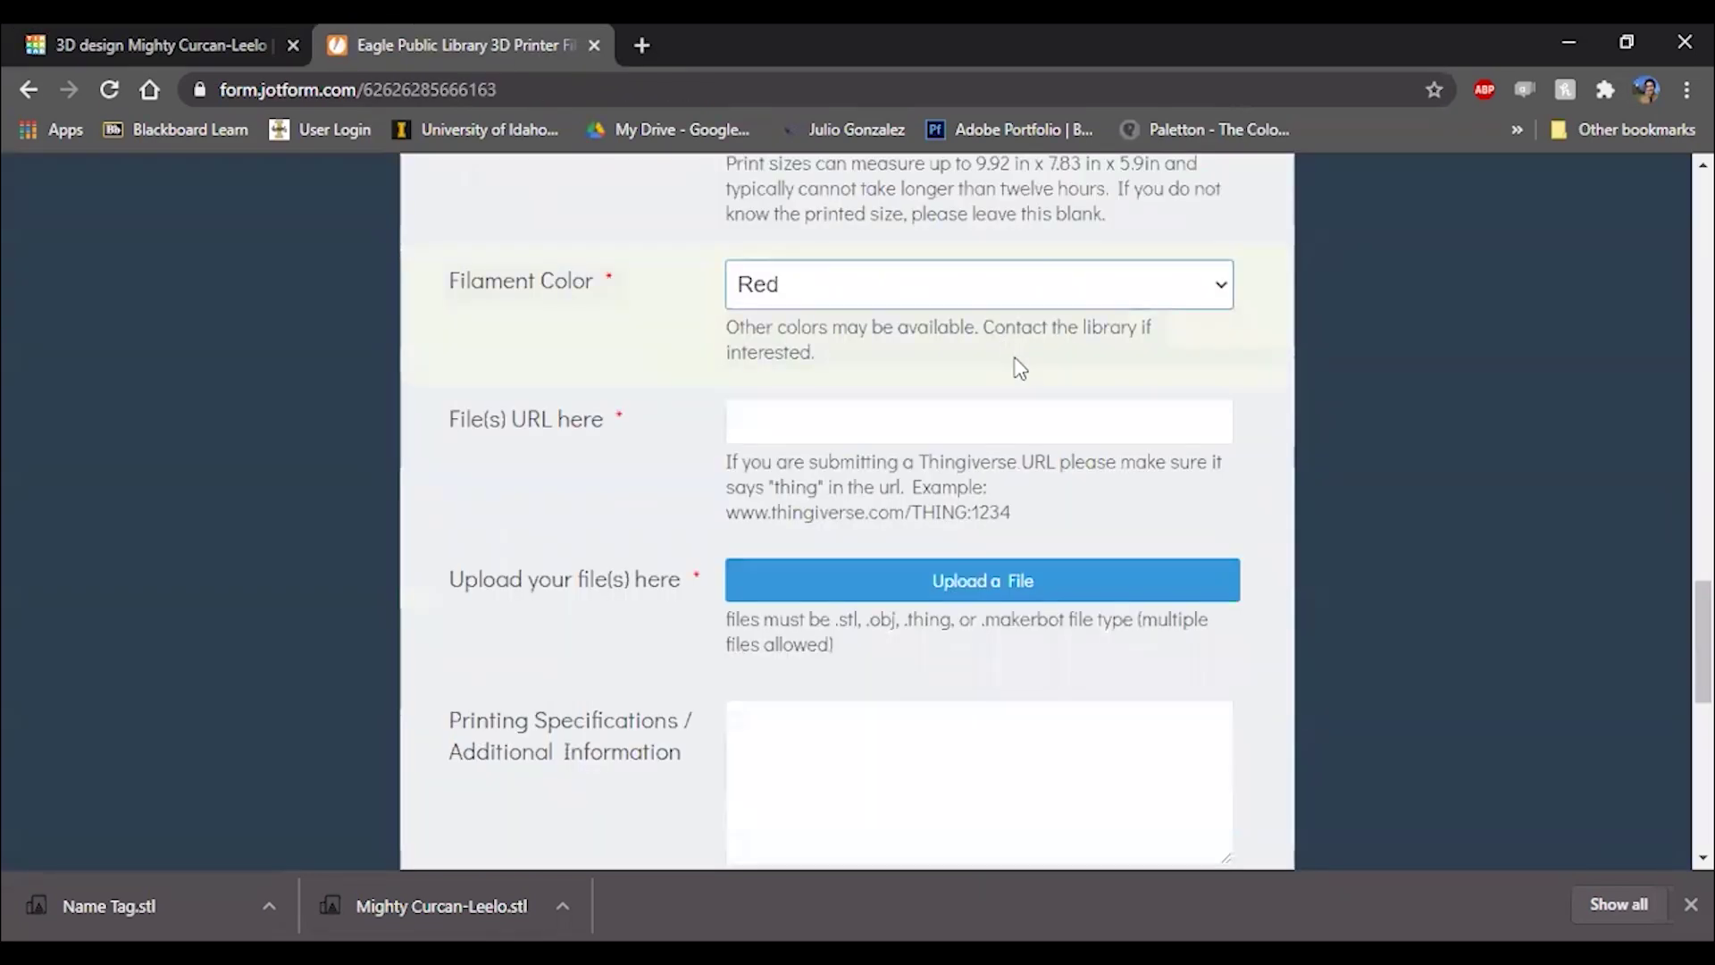
click(1018, 285)
click(961, 465)
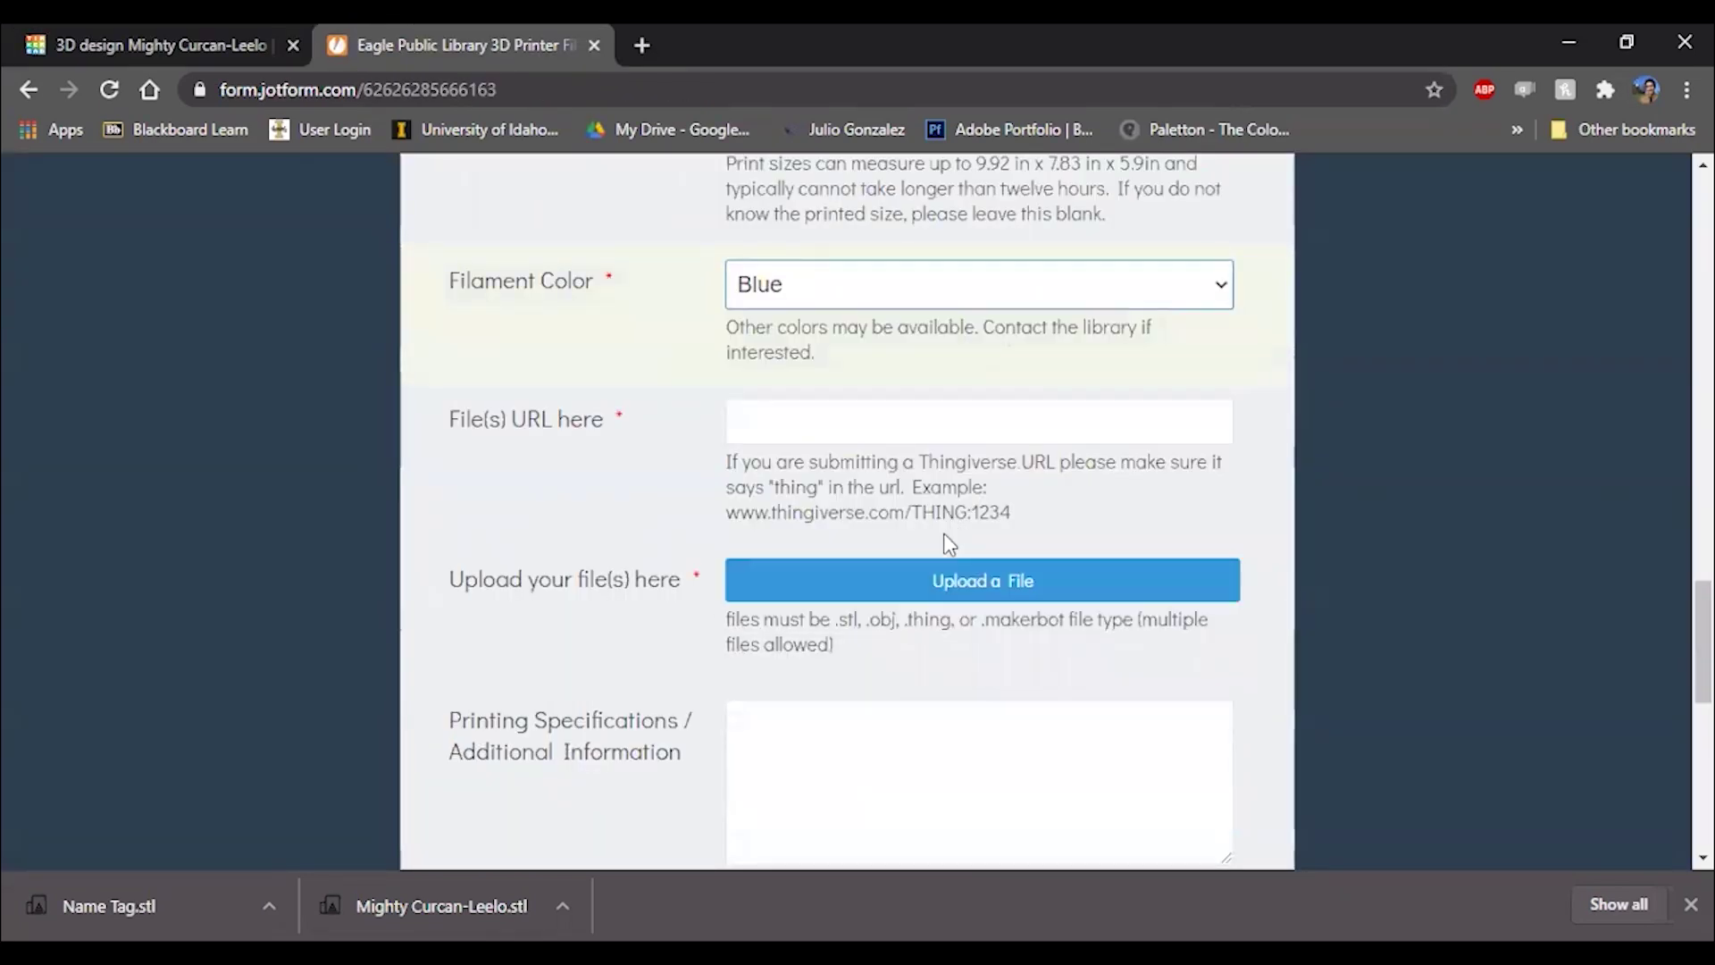
Step: Look at the file URL field and the file upload dialog, closing the dialog without choosing a file
click(833, 423)
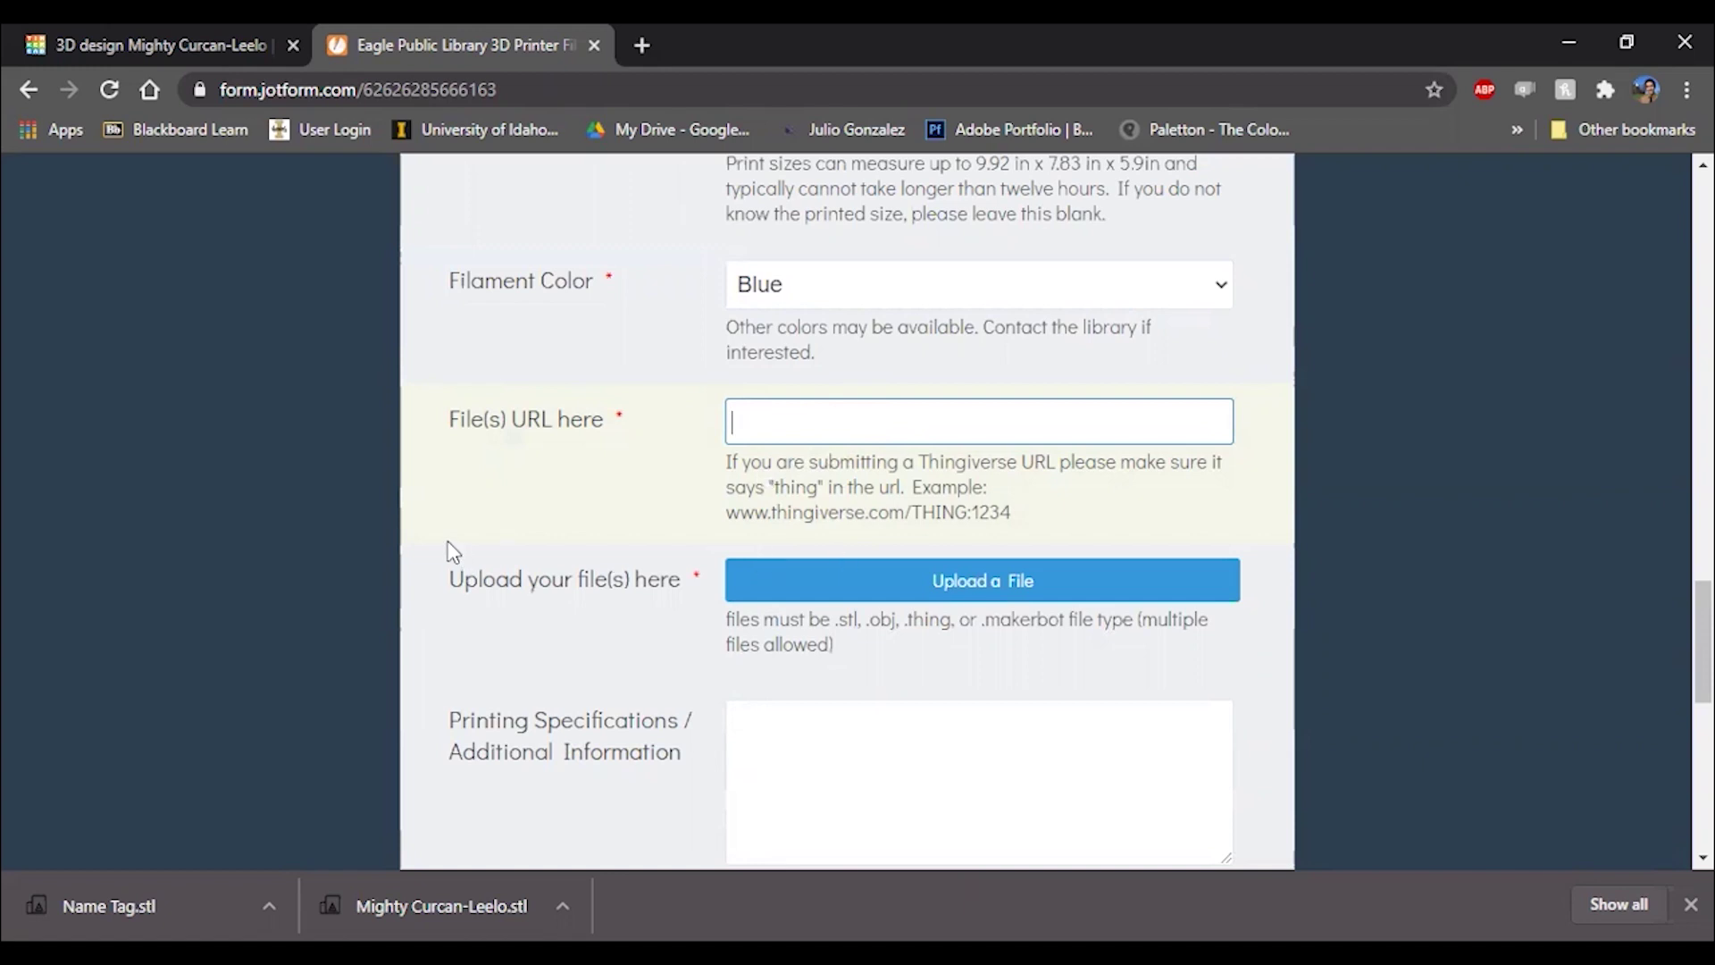
click(624, 467)
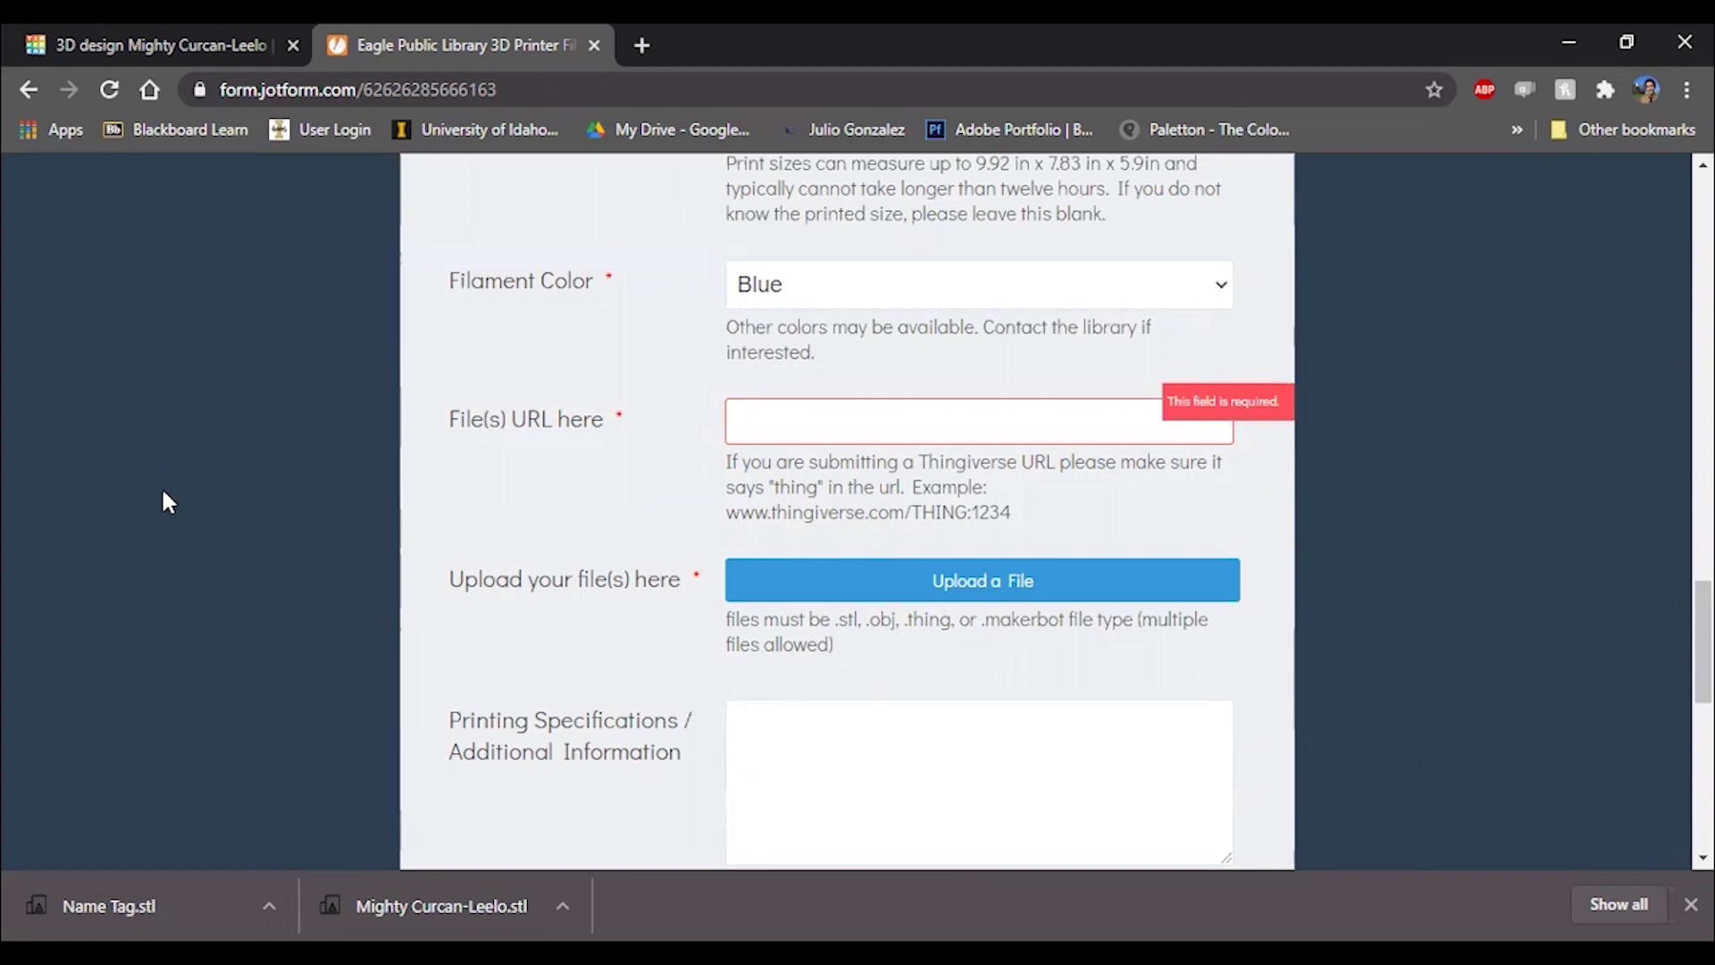
click(891, 591)
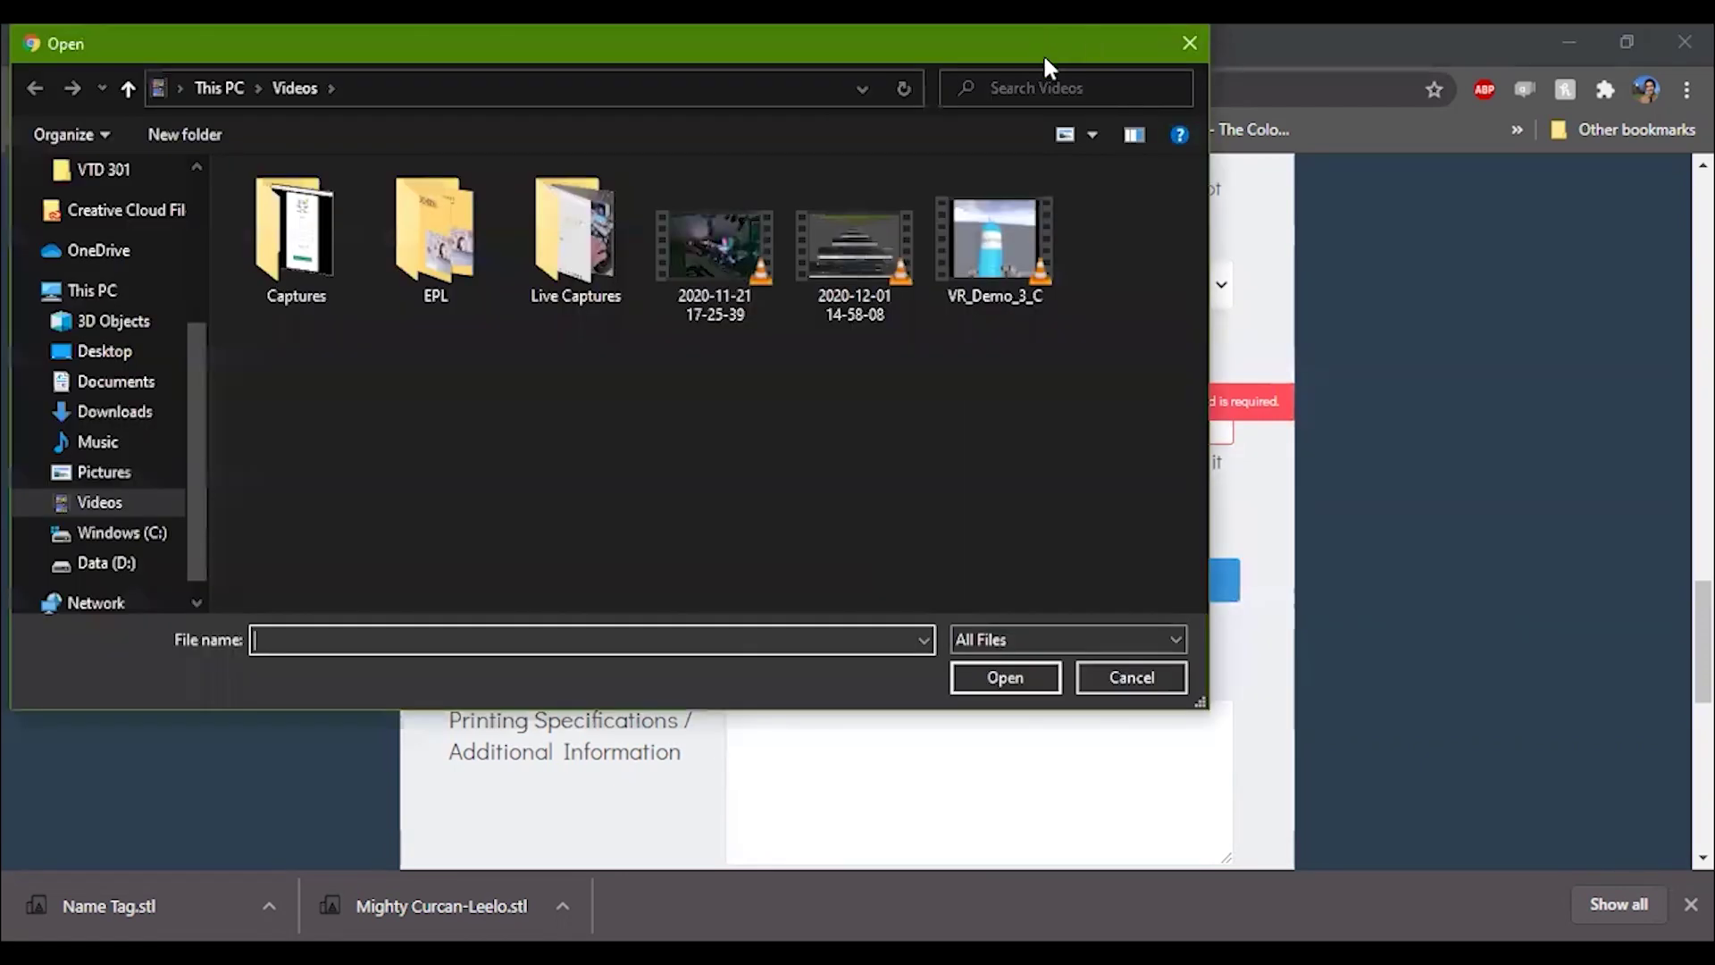
drag(1042, 52, 1464, 405)
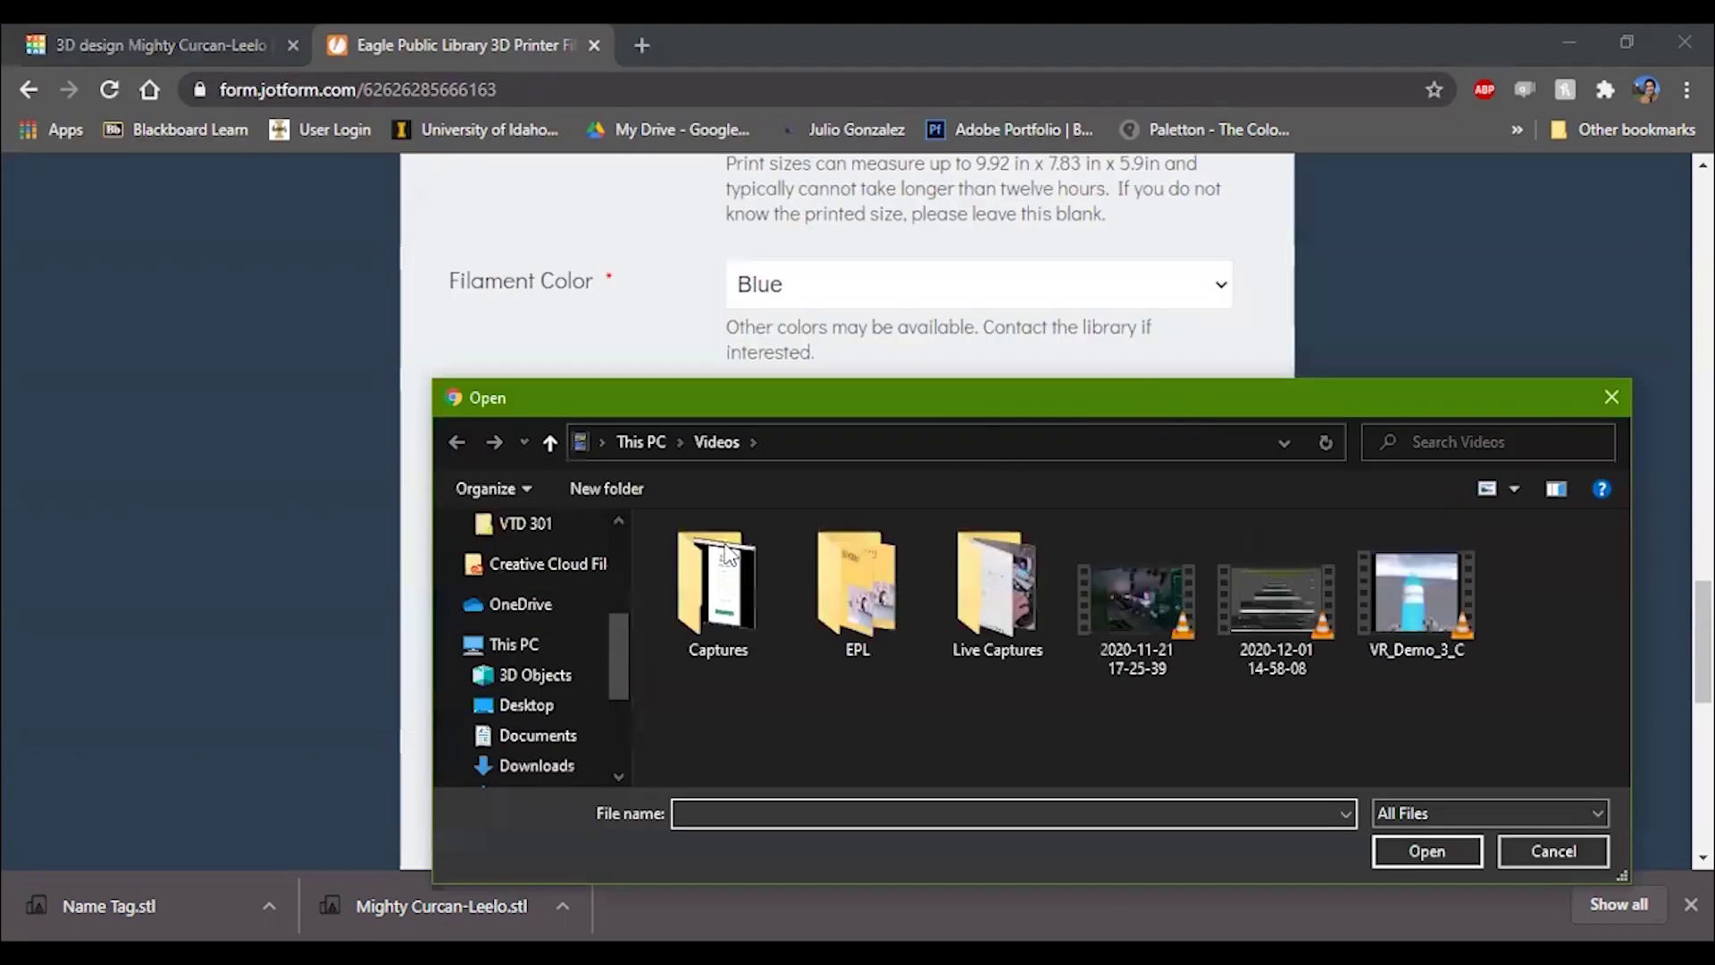
click(1620, 398)
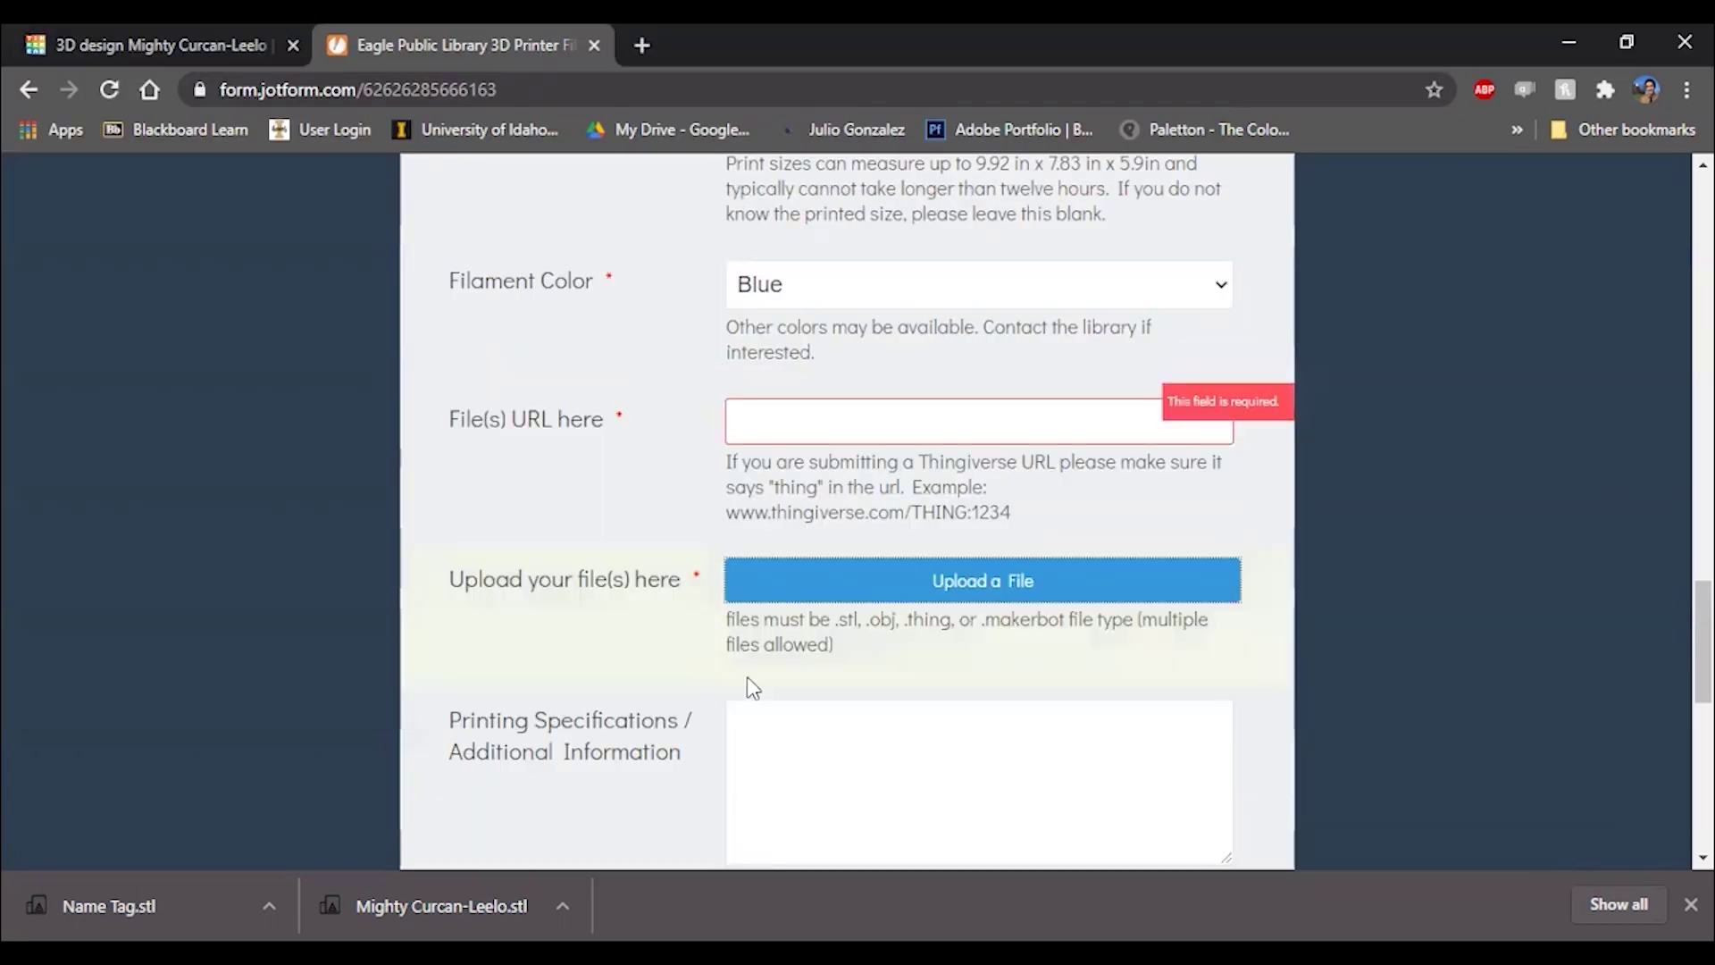
Step: Try the note "Please print 2" in the Printing Specifications / Additional Information field and erase it
scroll(864, 651, down, 3)
click(865, 495)
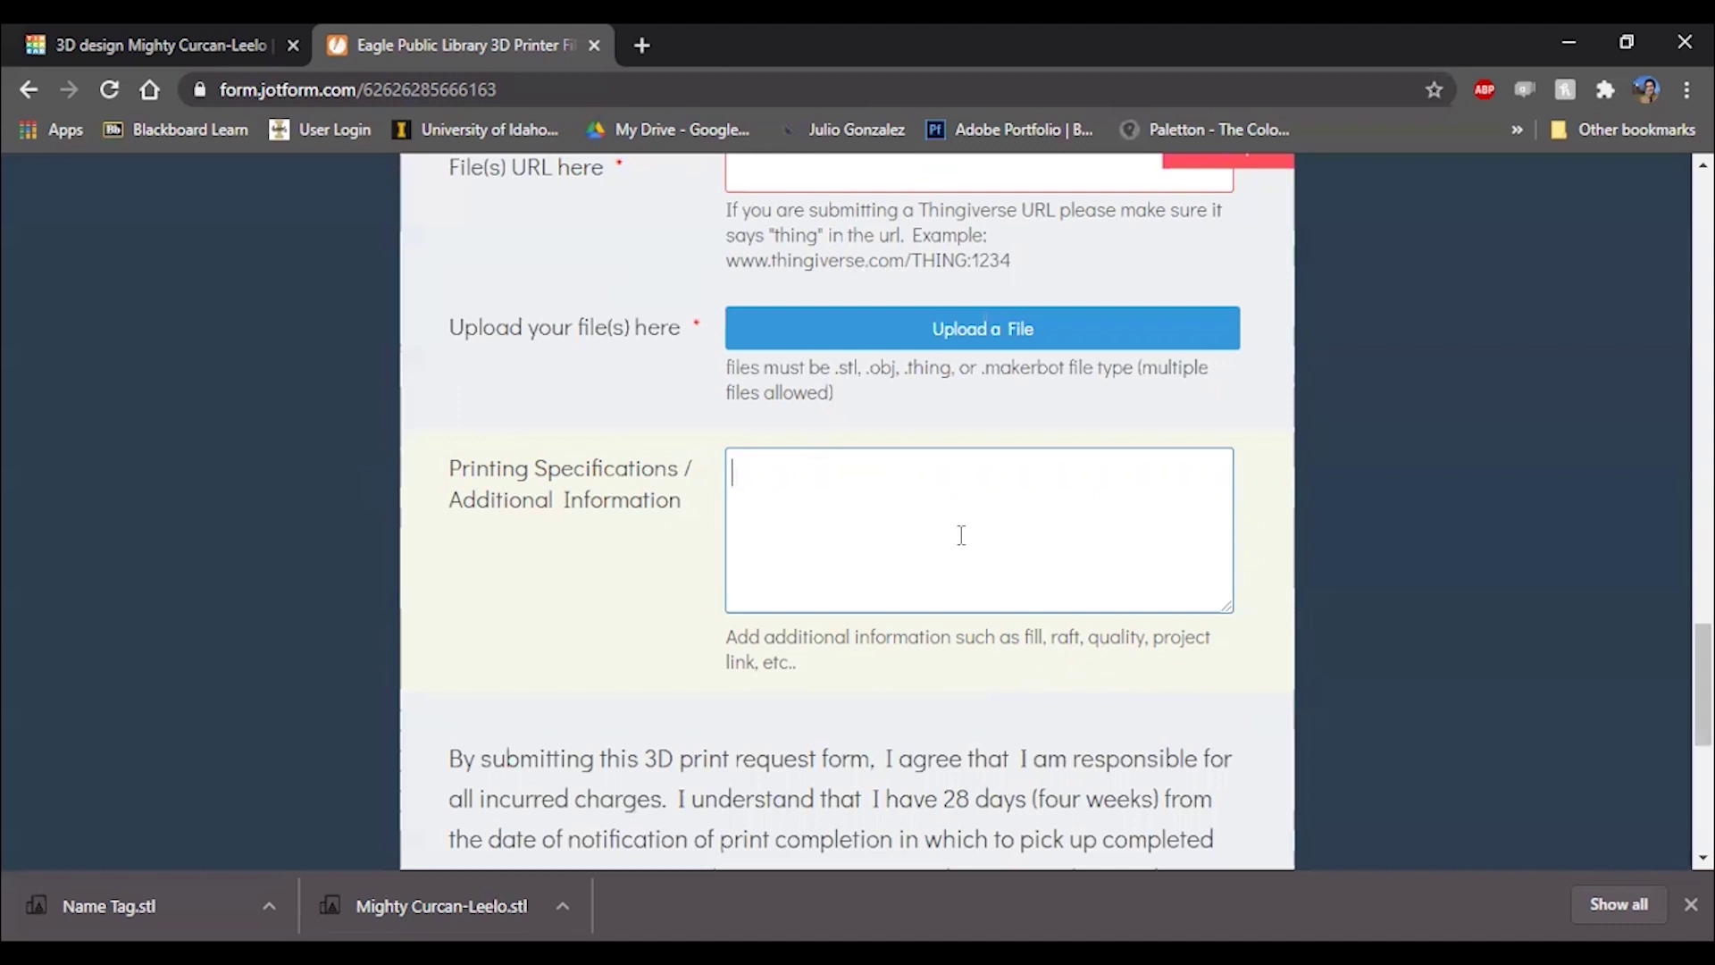
scroll(961, 535, down, 1)
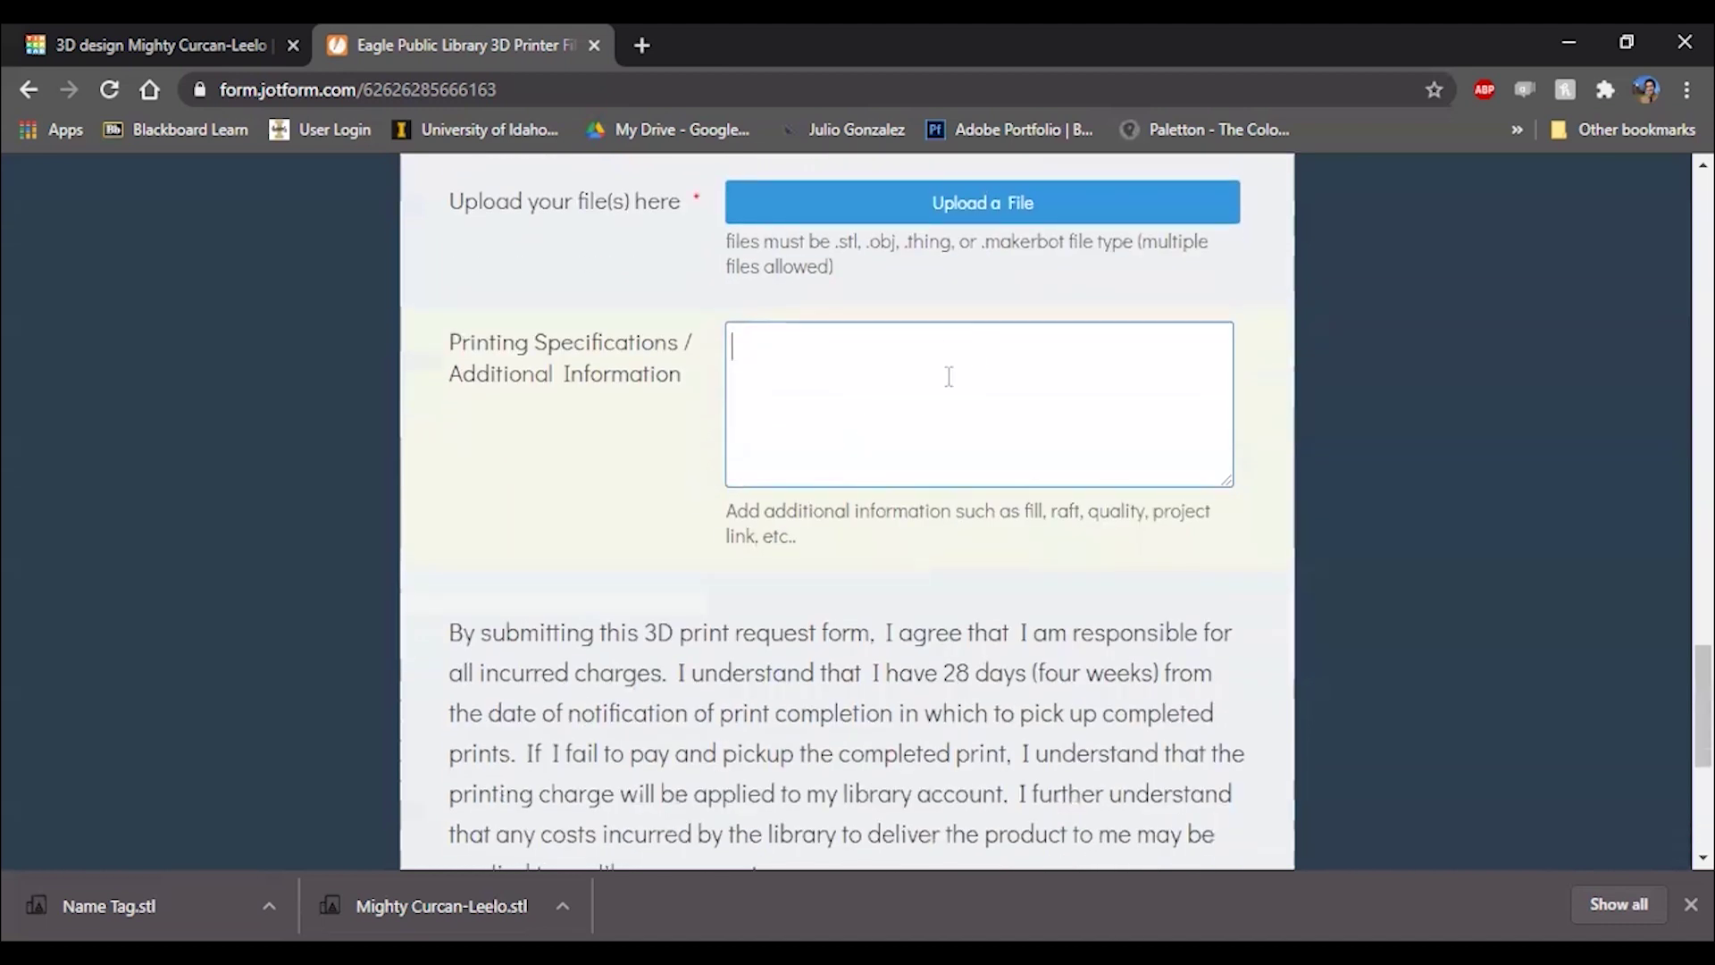
text(Please)
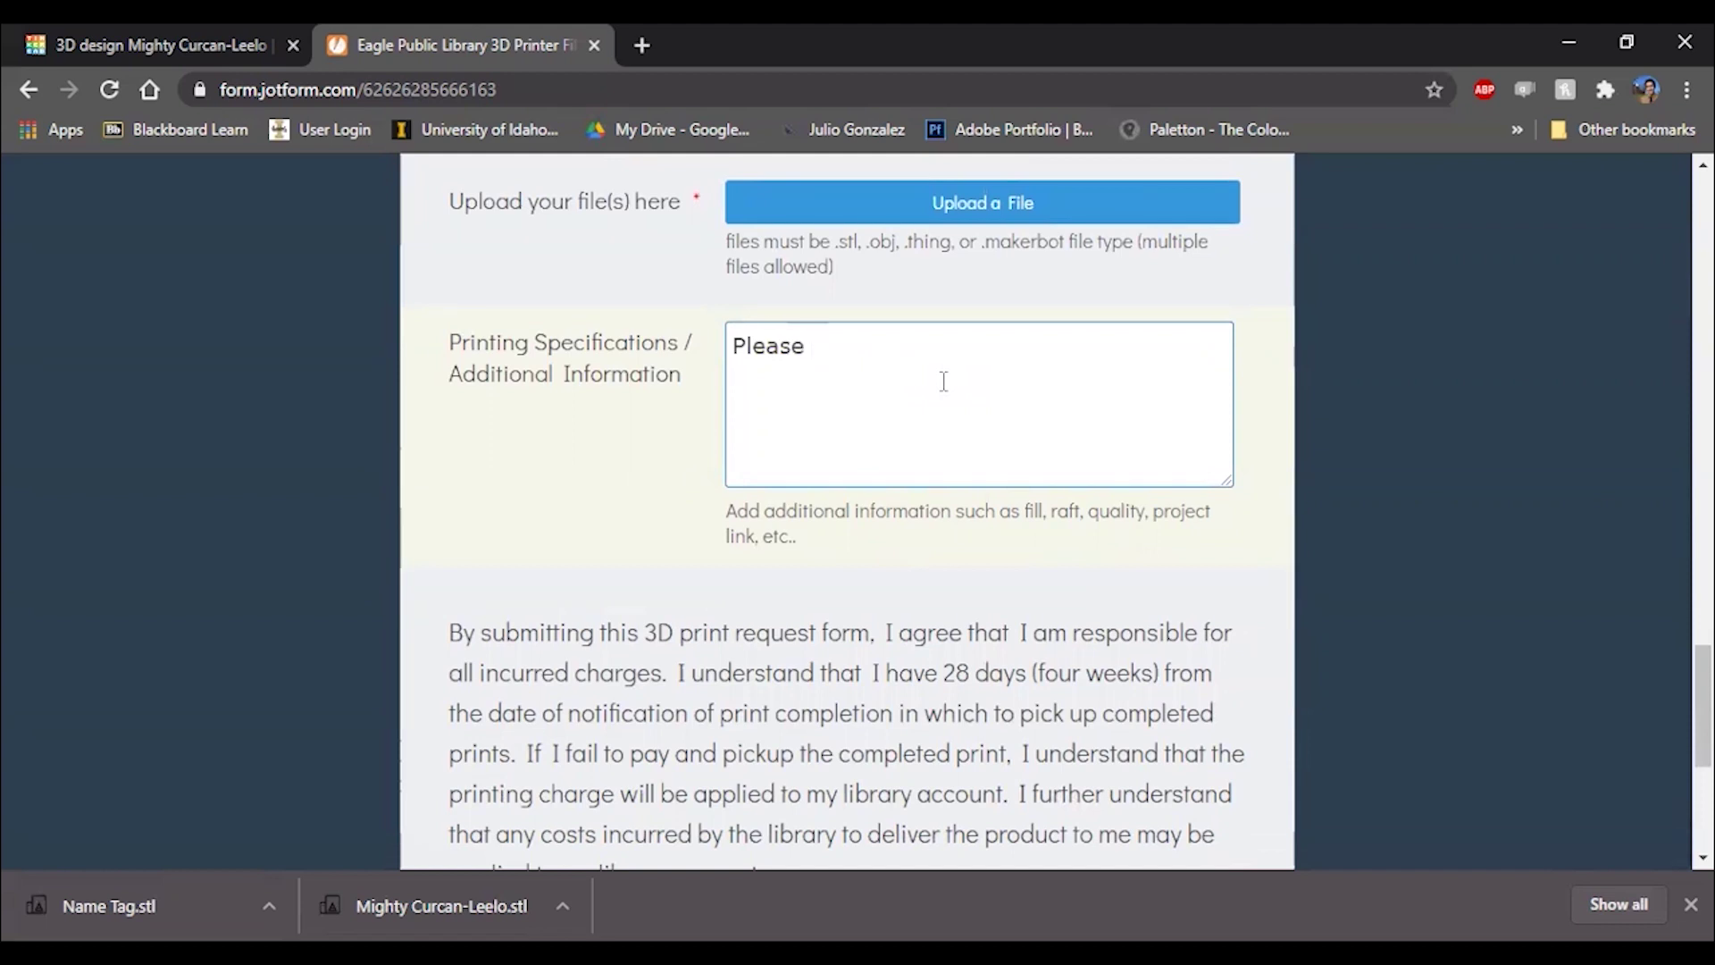
text( print 2)
key(BackSpace)
key(BackSpace)
key(ctrl+BackSpace)
key(ctrl+BackSpace)
Step: Switch to Tinkercad and rotate the name tag so that it stands upright on its flat end
click(280, 35)
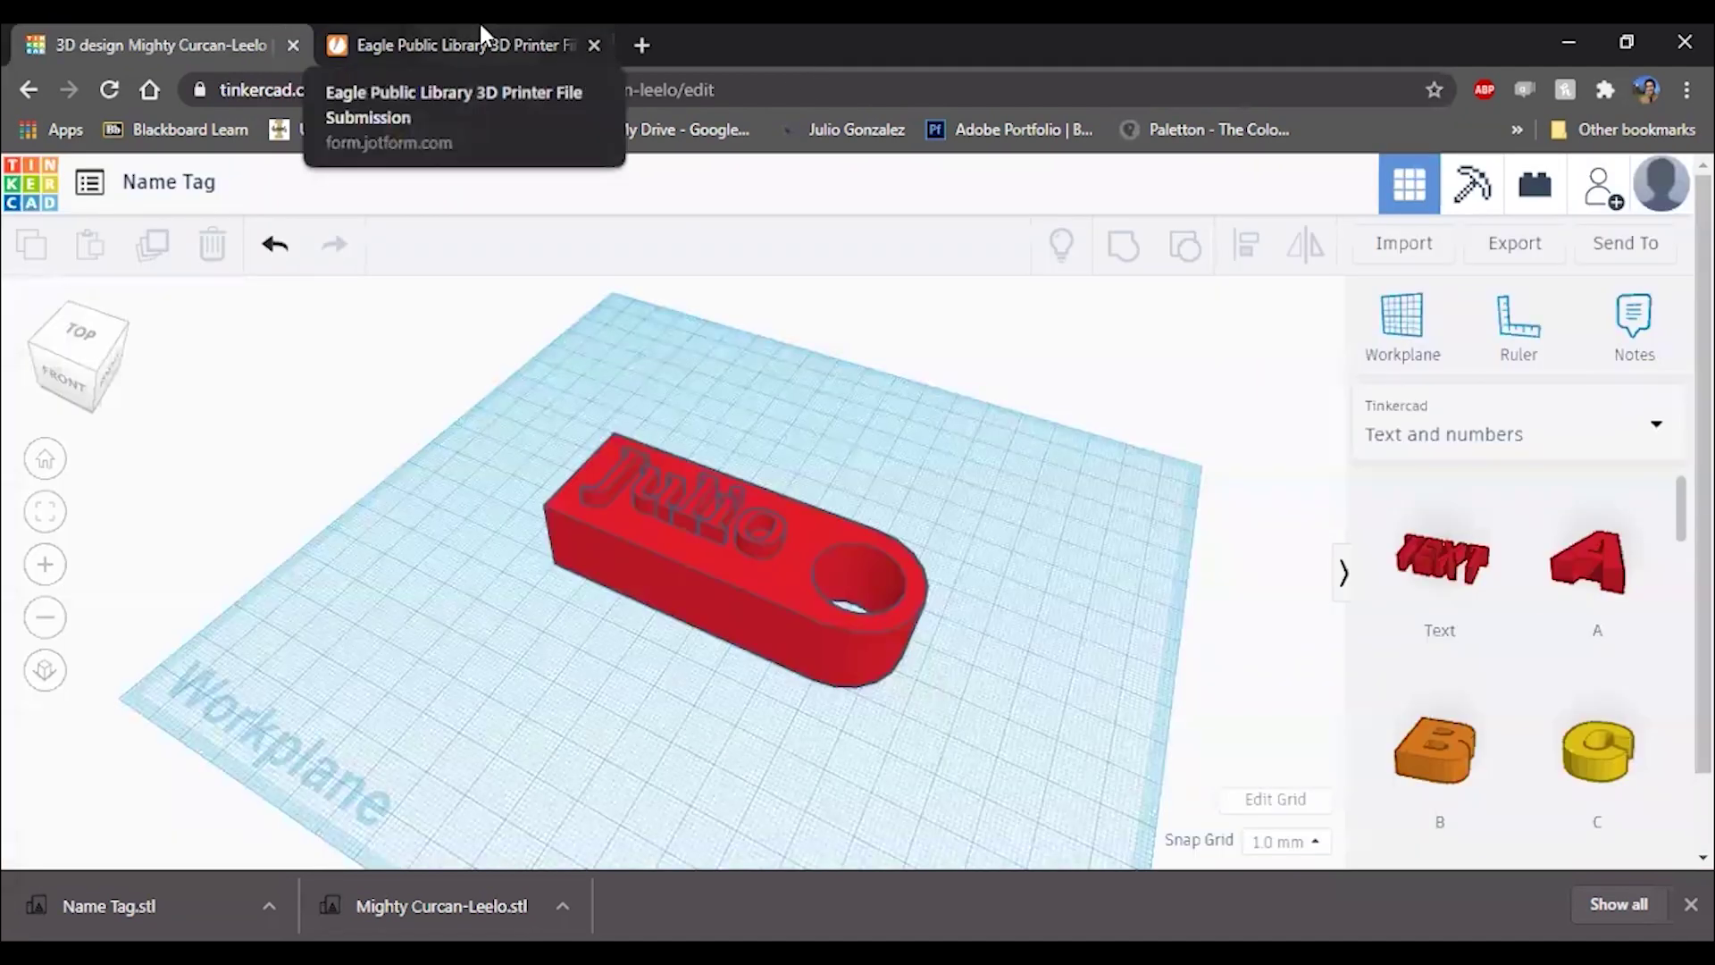
click(768, 532)
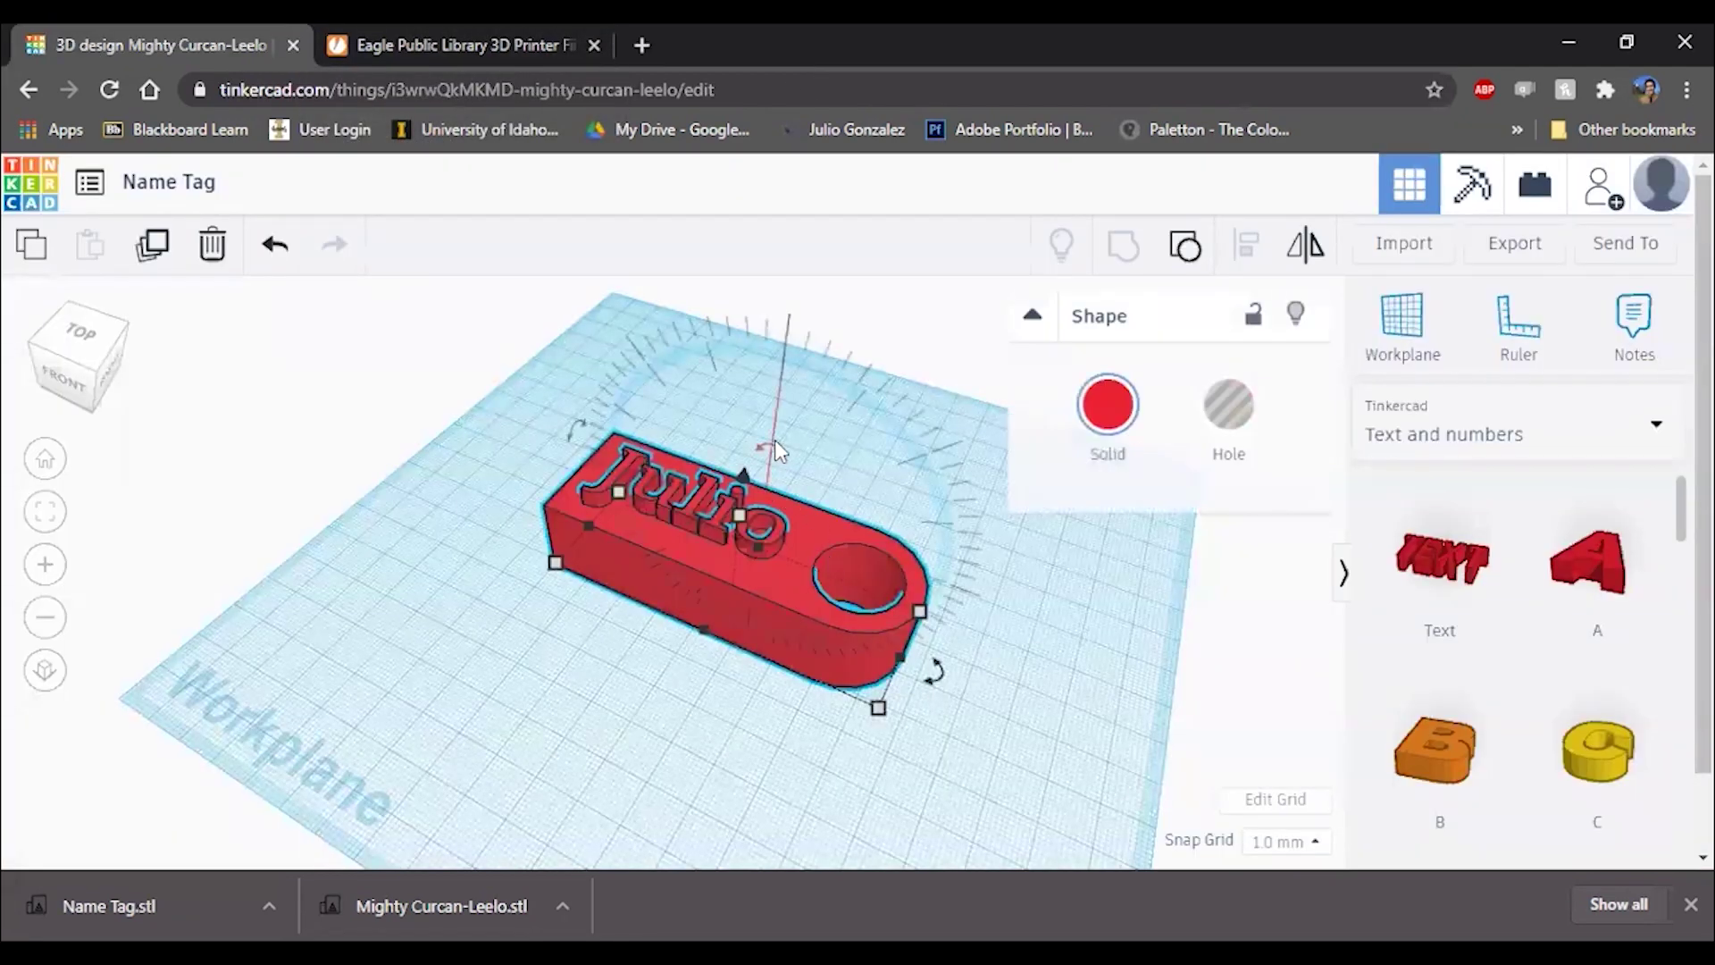
drag(775, 439, 506, 430)
drag(762, 353, 673, 288)
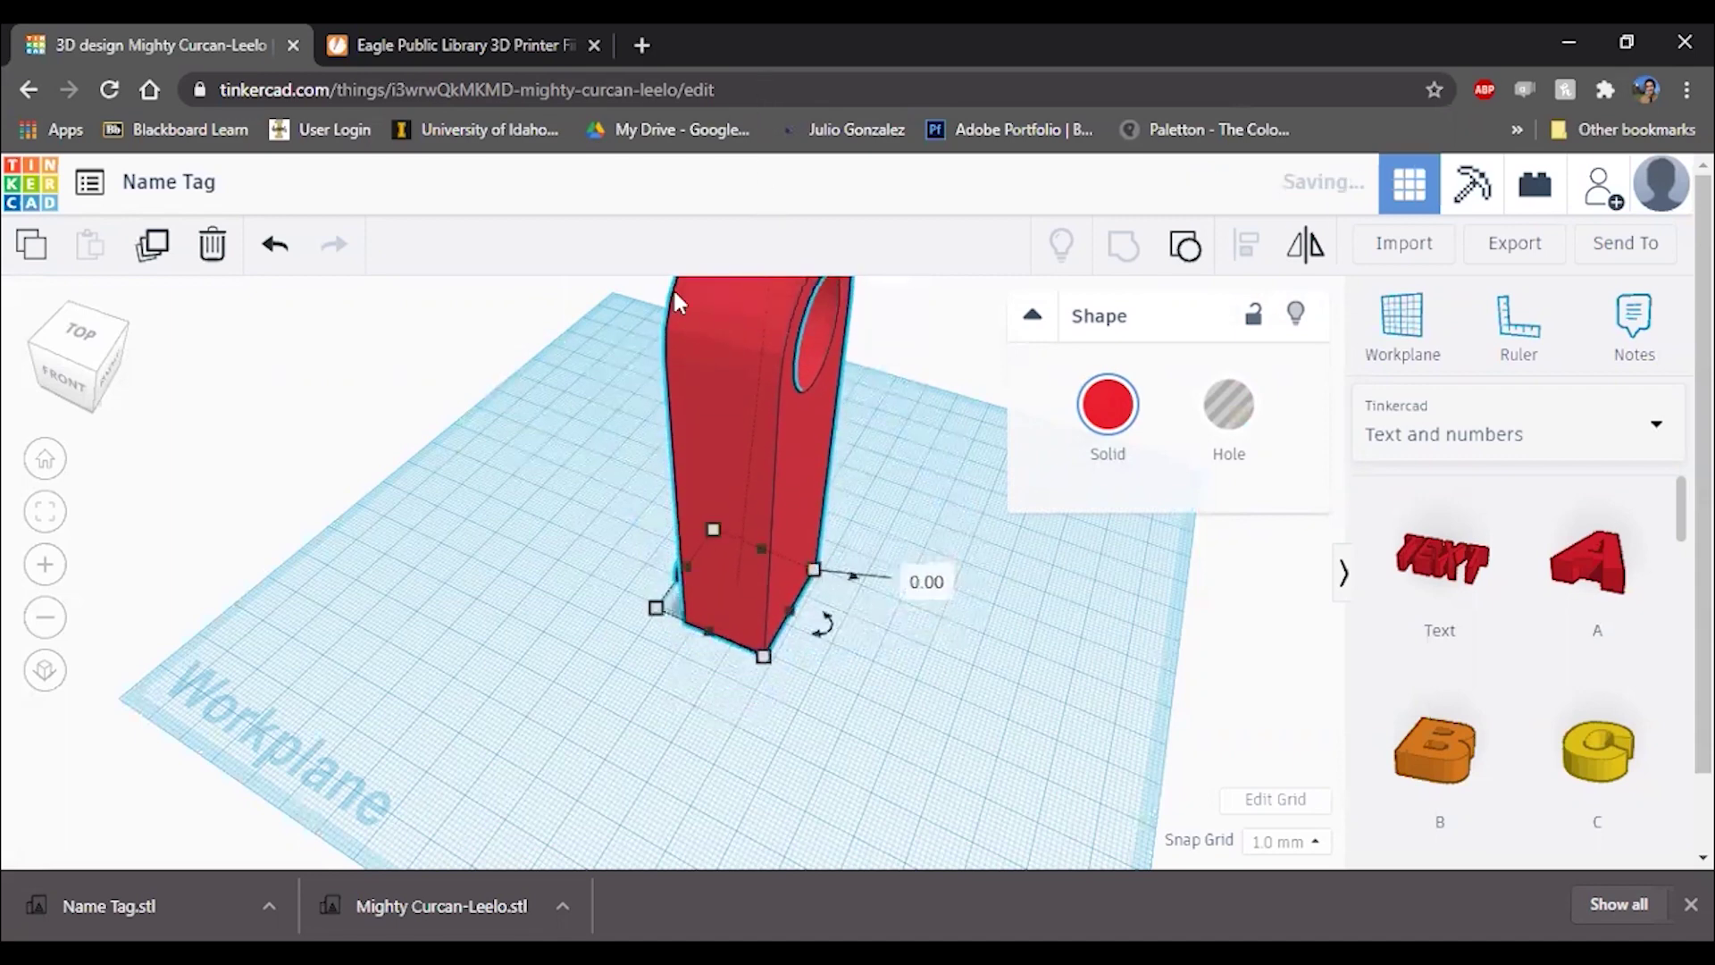
click(482, 571)
right_drag(482, 571, 756, 441)
click(756, 441)
right_drag(747, 566, 786, 501)
Step: Try tilting the upright name tag, undo the rotation, and inspect its orientation on the workplane
mouse_move(699, 313)
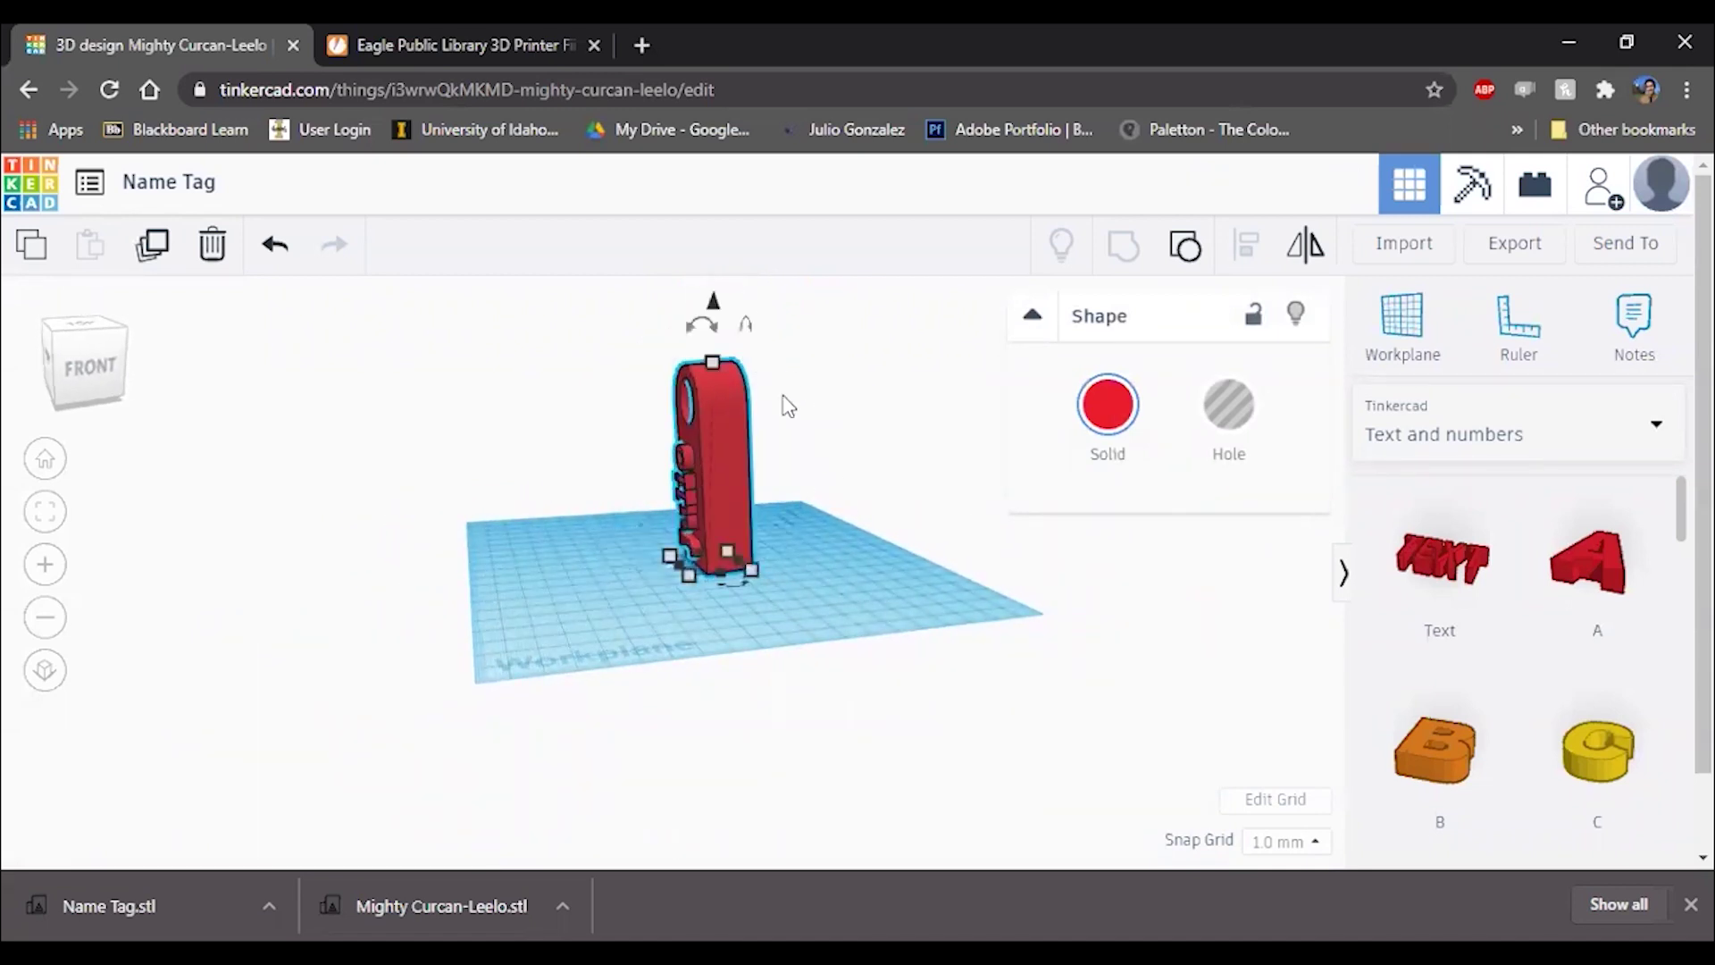
drag(702, 313, 756, 341)
key(ctrl+z)
drag(699, 283, 810, 460)
click(960, 548)
right_drag(835, 483, 768, 535)
drag(764, 511, 753, 576)
drag(711, 447, 720, 513)
Step: Return to the library's submission form and read the charges agreement and the verification message section
click(509, 27)
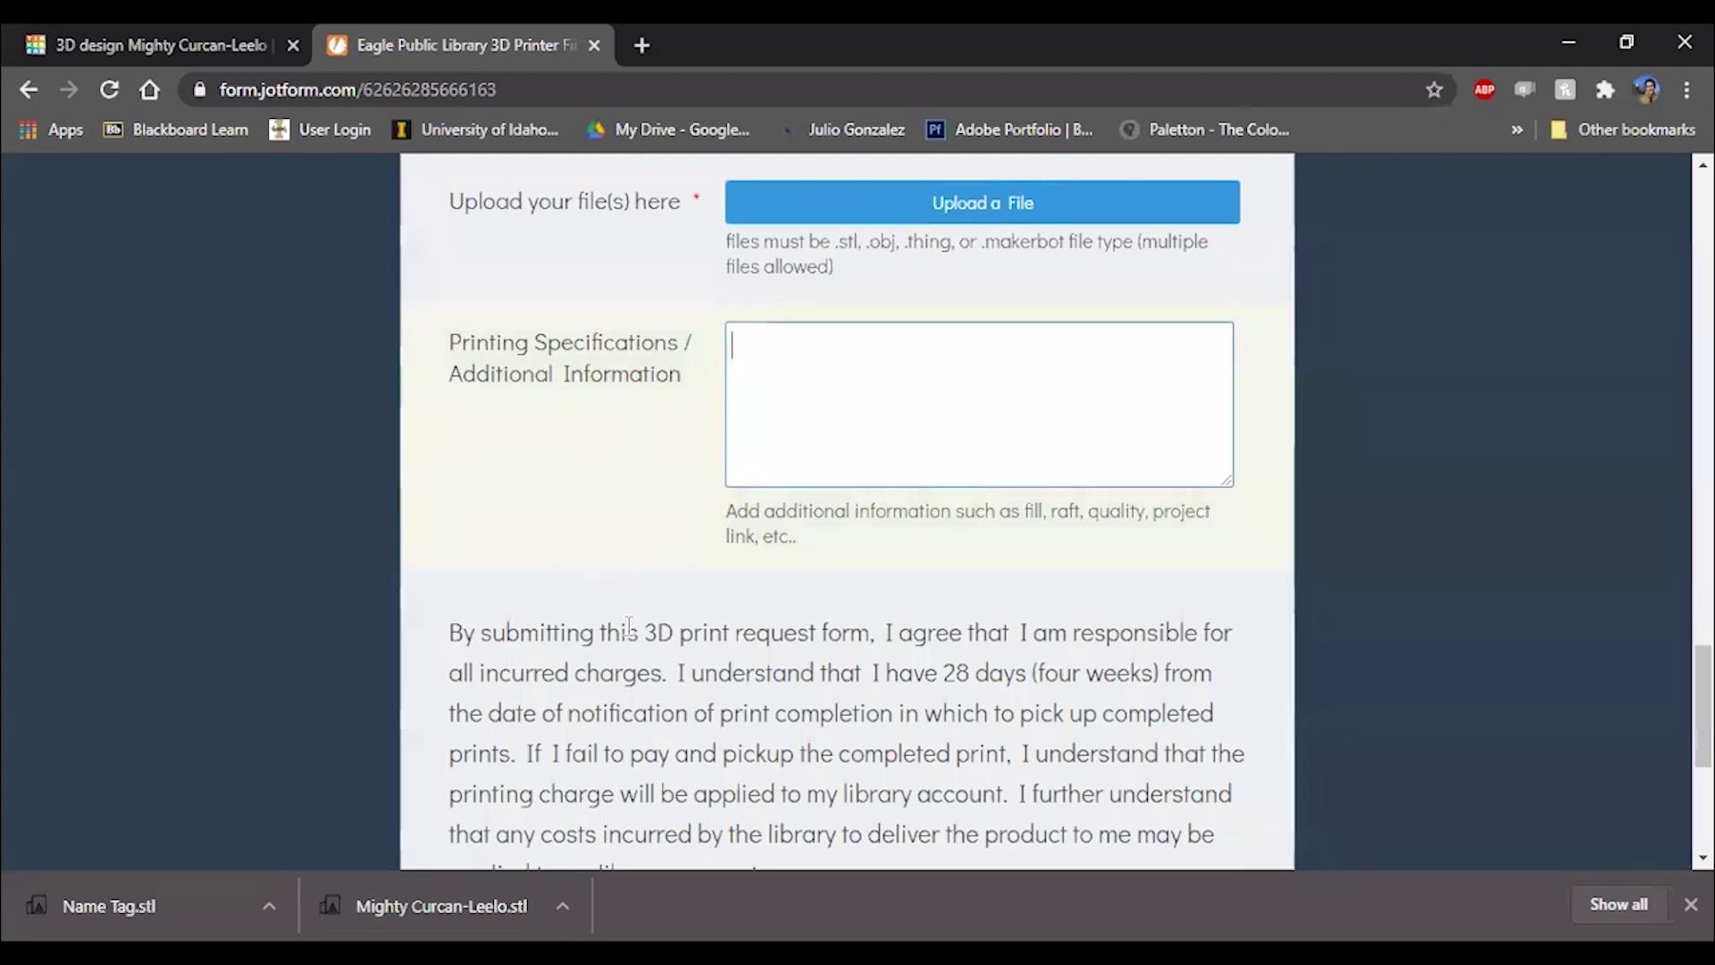
scroll(833, 622, down, 4)
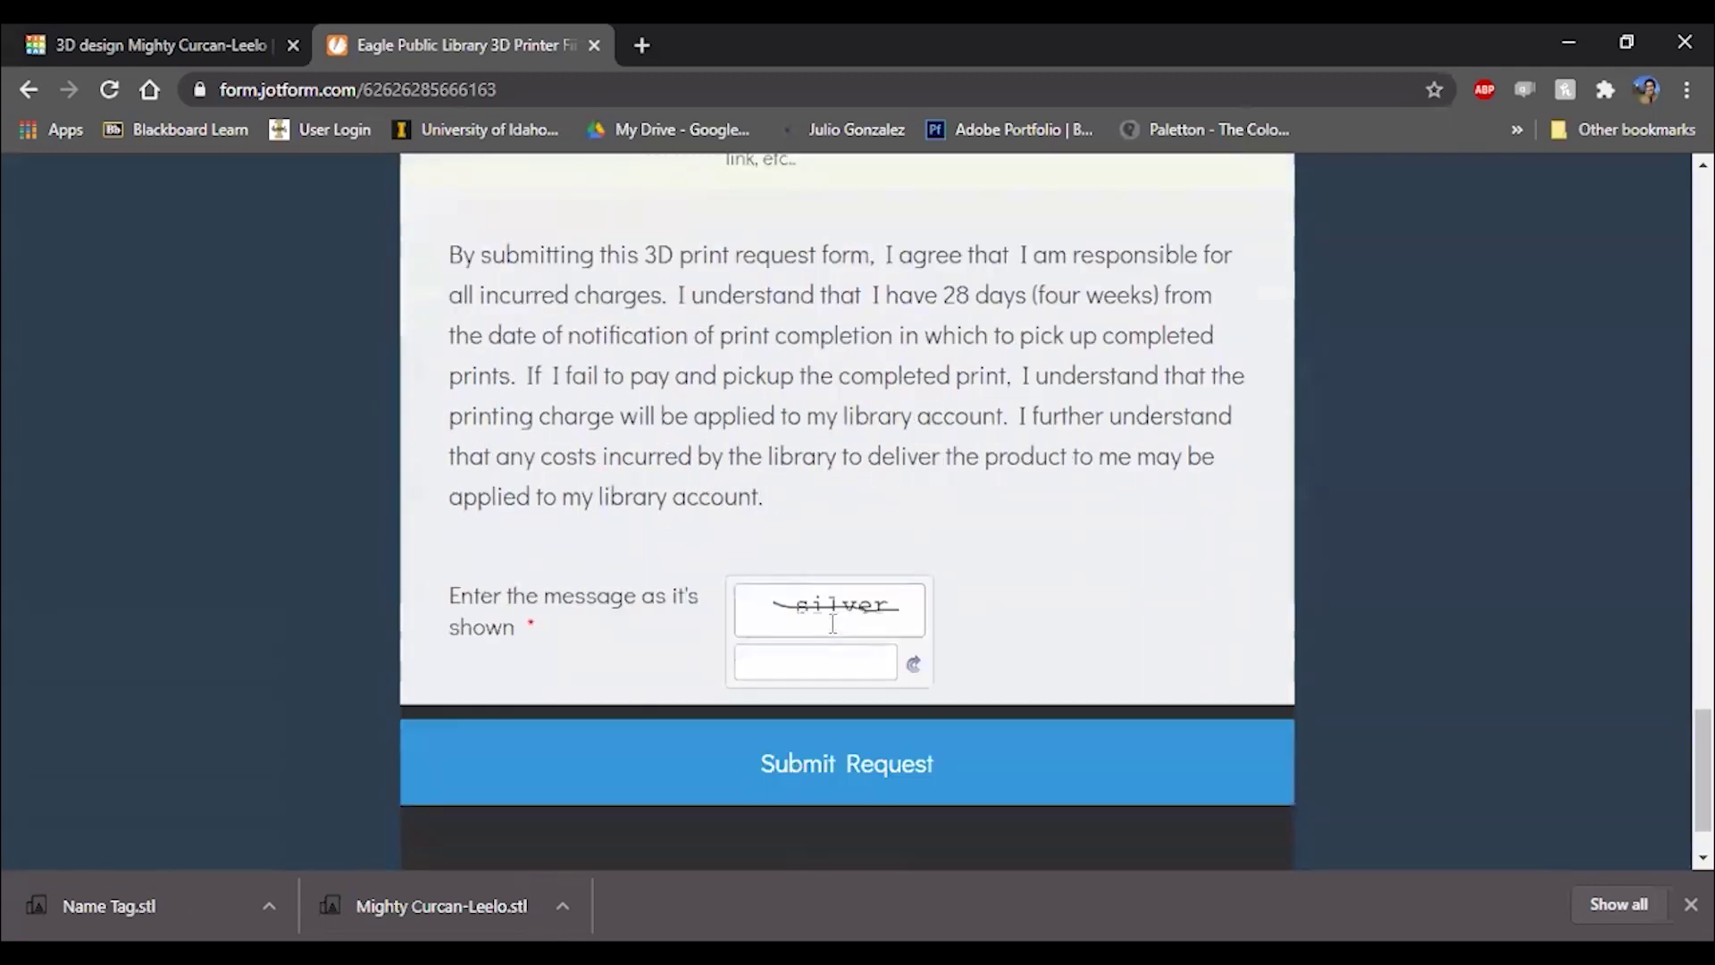
Step: Review the submission form's verification field, file upload section, color choices, file guidelines and charges agreement
click(829, 670)
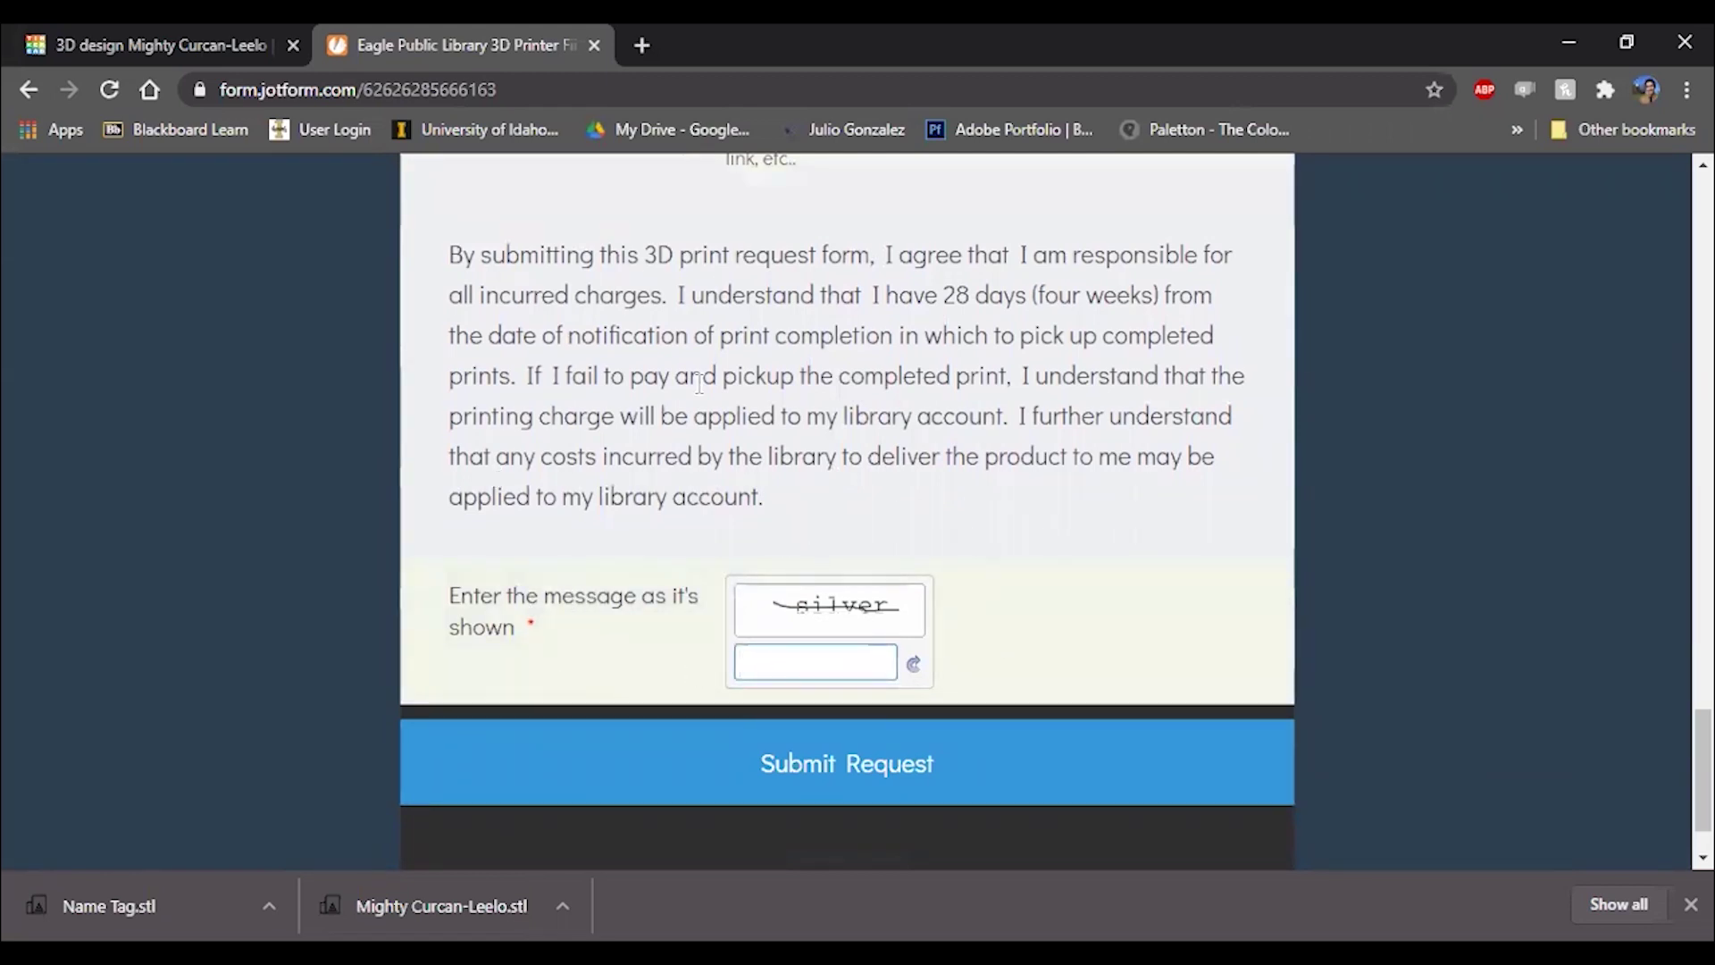
scroll(850, 579, up, 3)
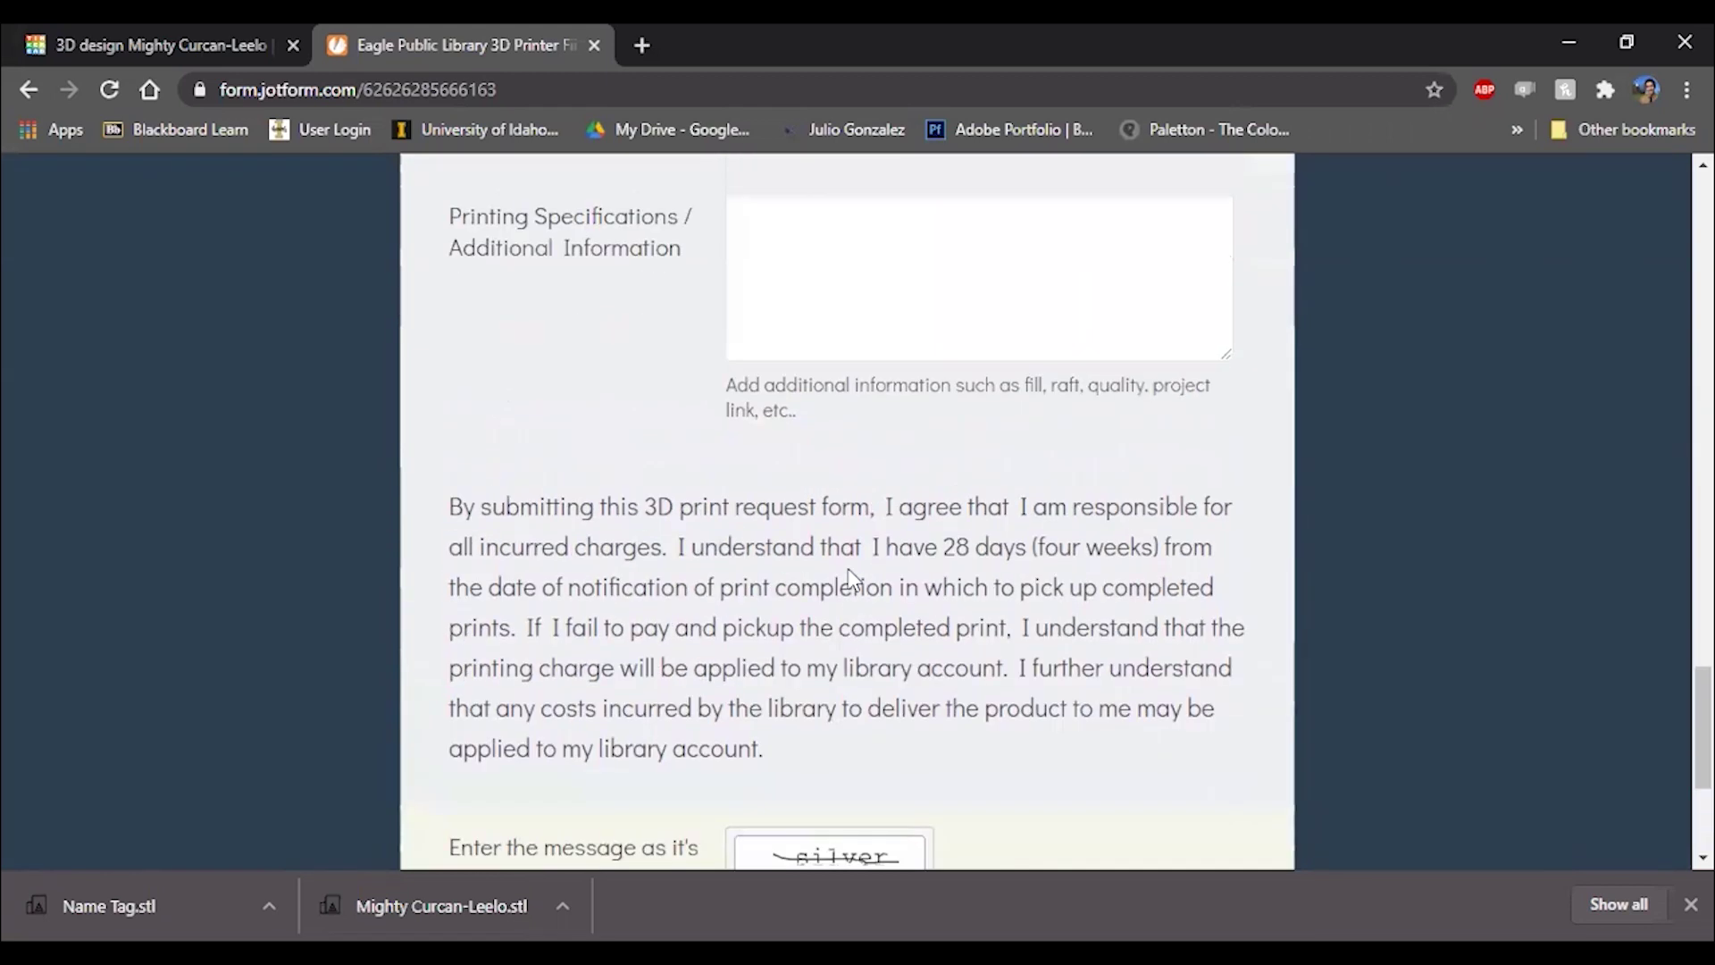
scroll(851, 579, up, 15)
scroll(884, 596, down, 10)
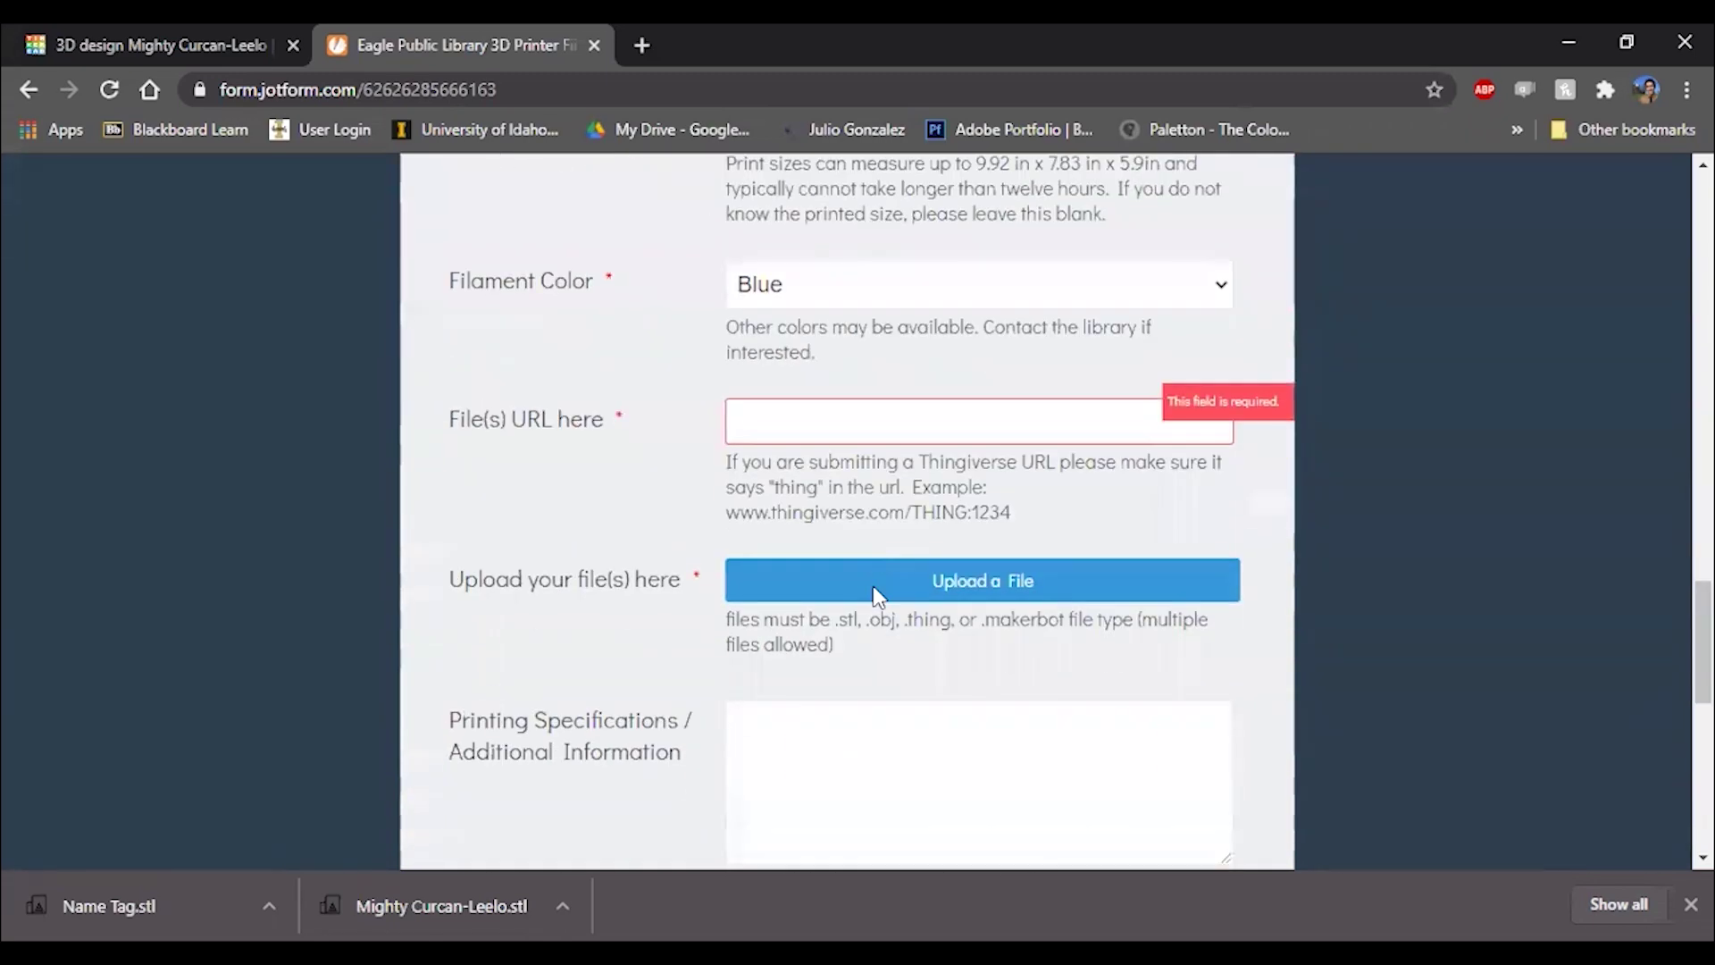
scroll(878, 596, down, 9)
scroll(847, 683, up, 3)
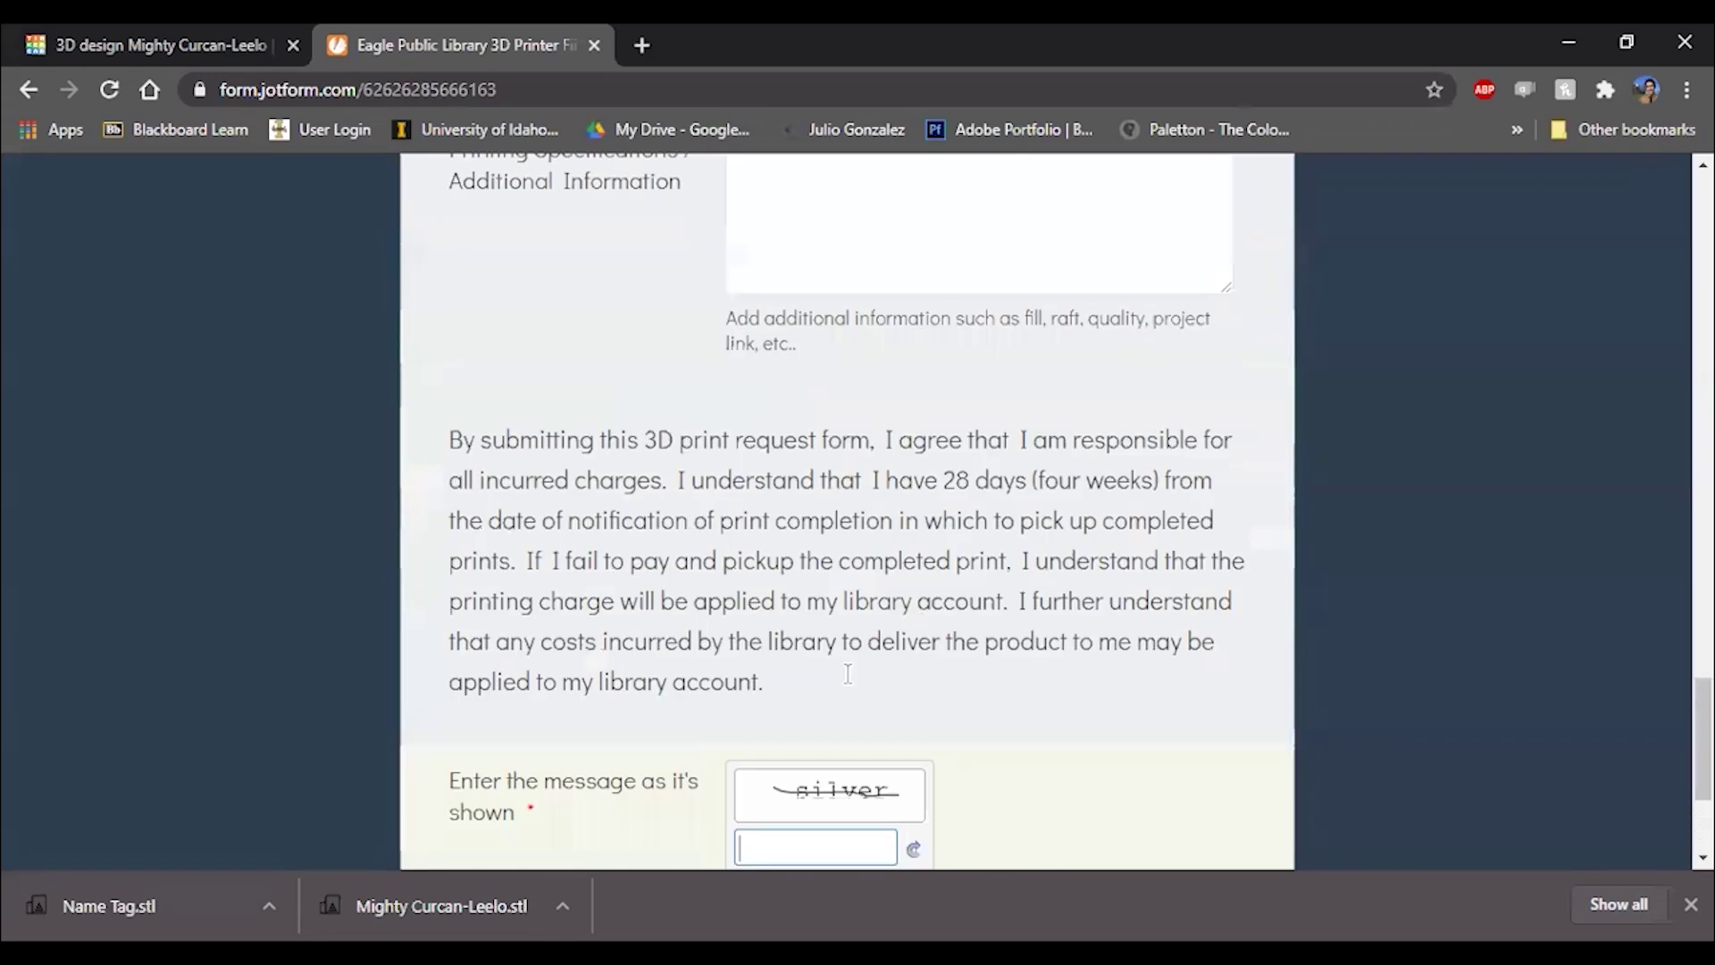
scroll(847, 674, up, 15)
scroll(670, 623, down, 1)
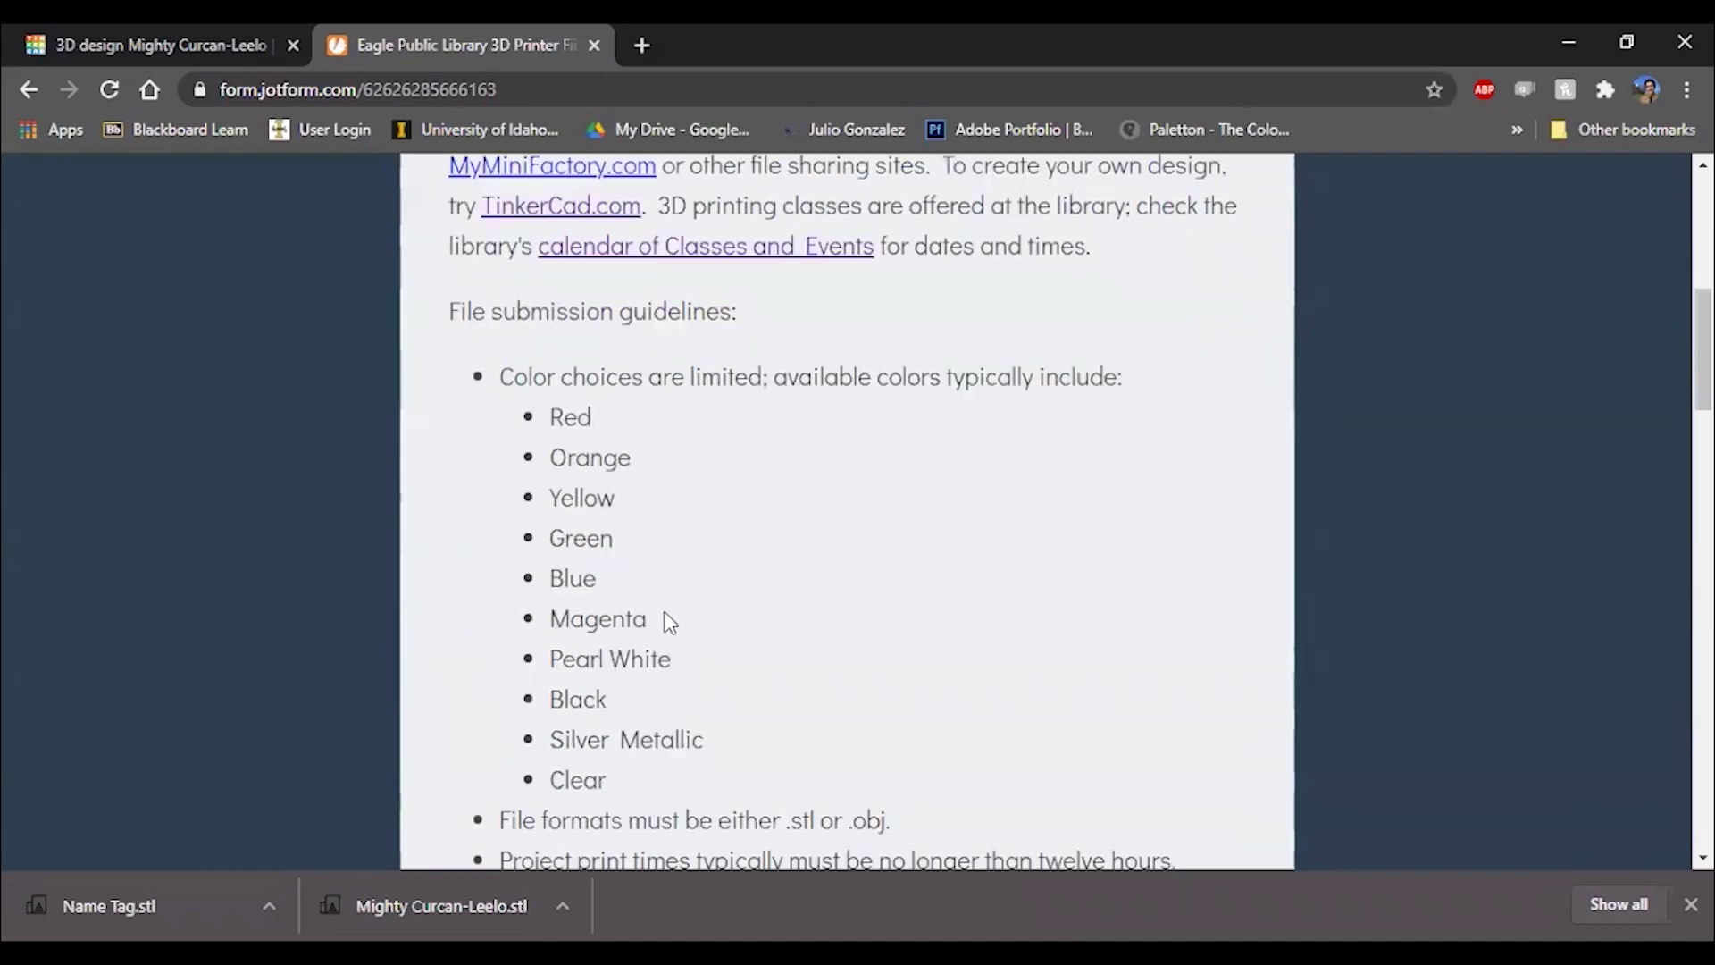
scroll(670, 621, down, 3)
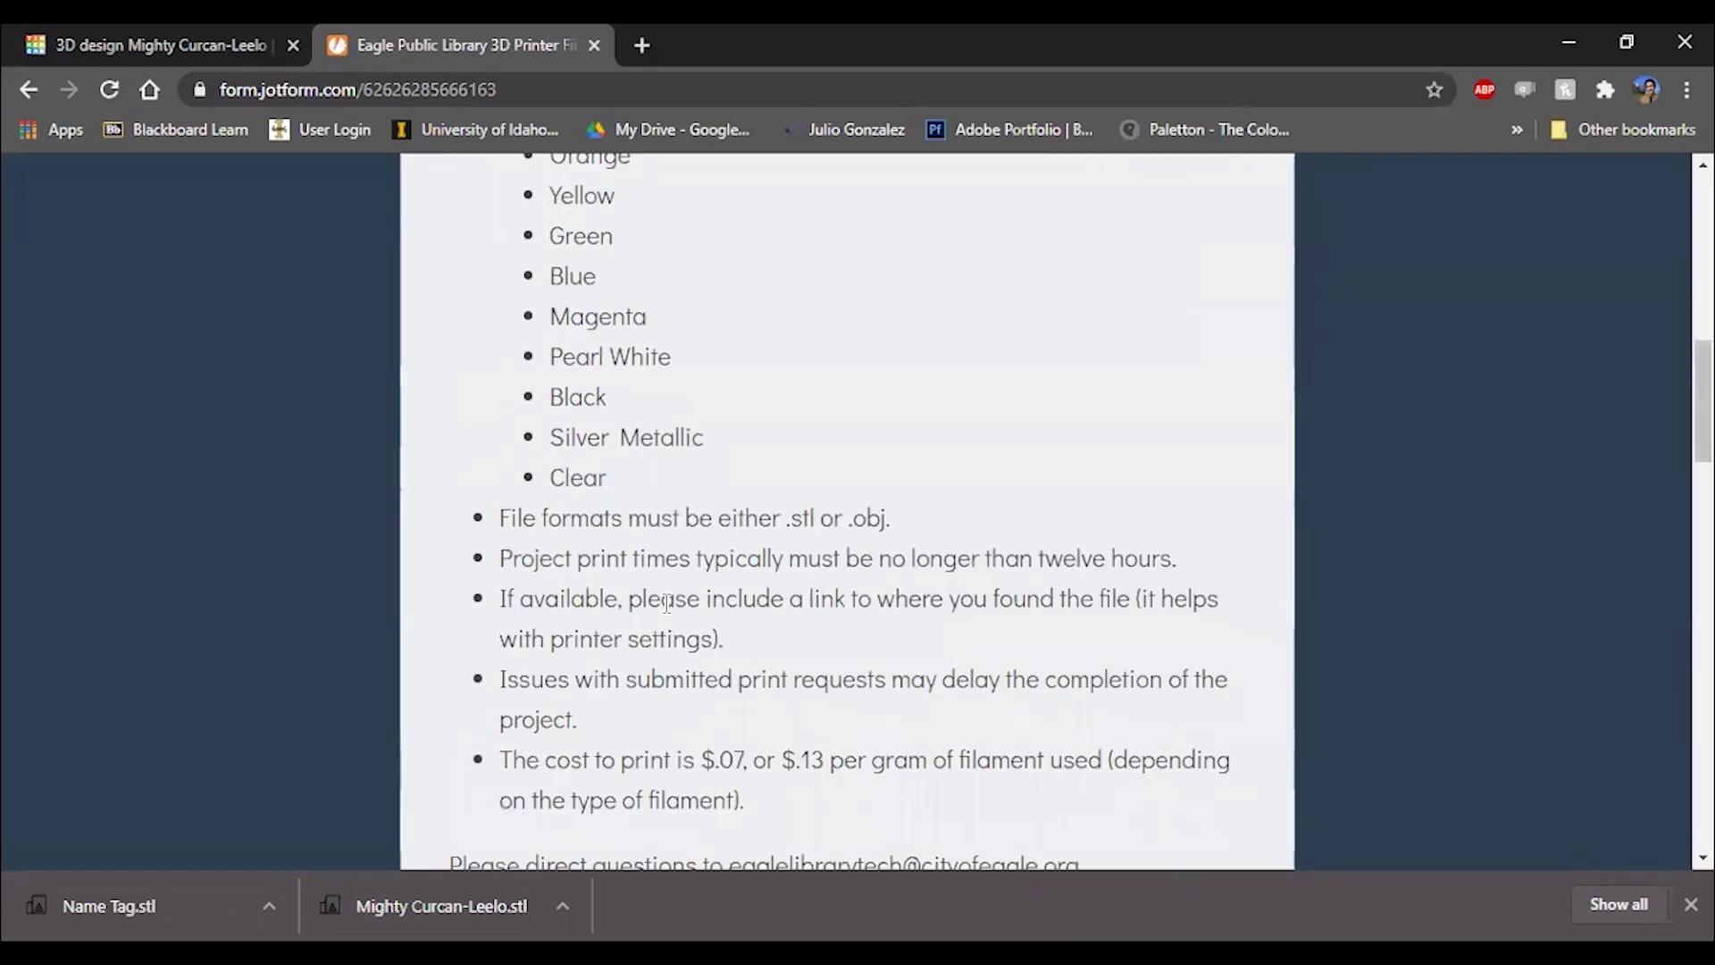
scroll(663, 580, down, 10)
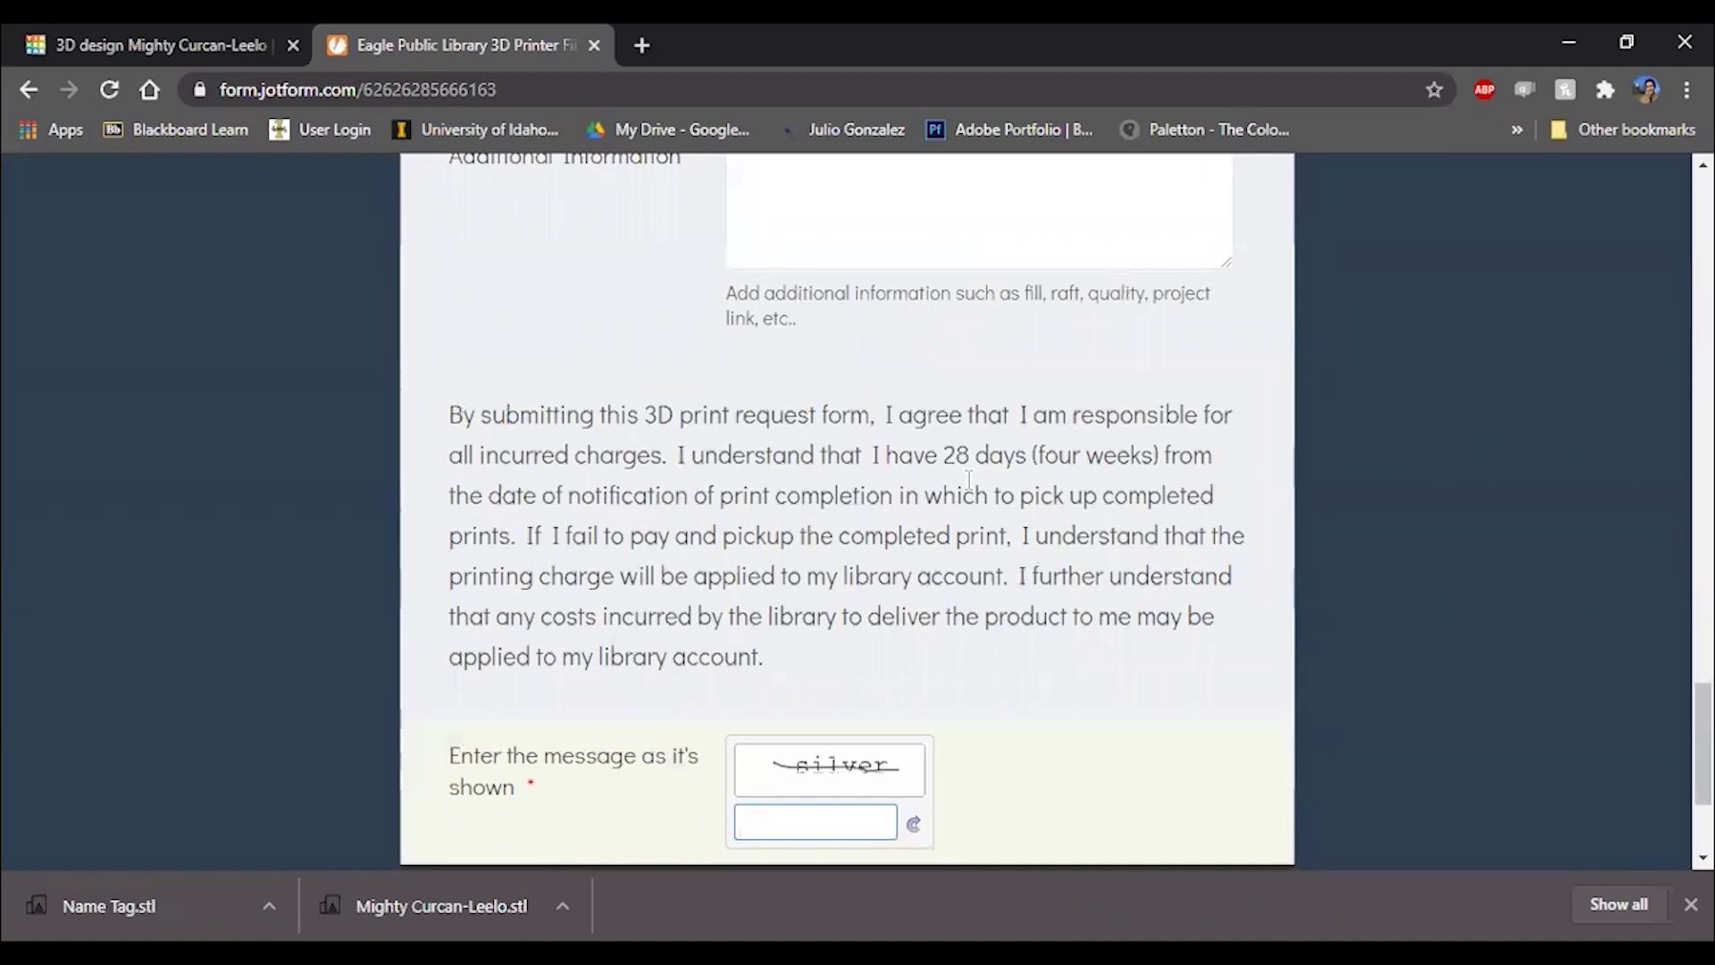
Step: Look over the library's contact line for questions and the form's required personal and file fields
scroll(969, 480, up, 15)
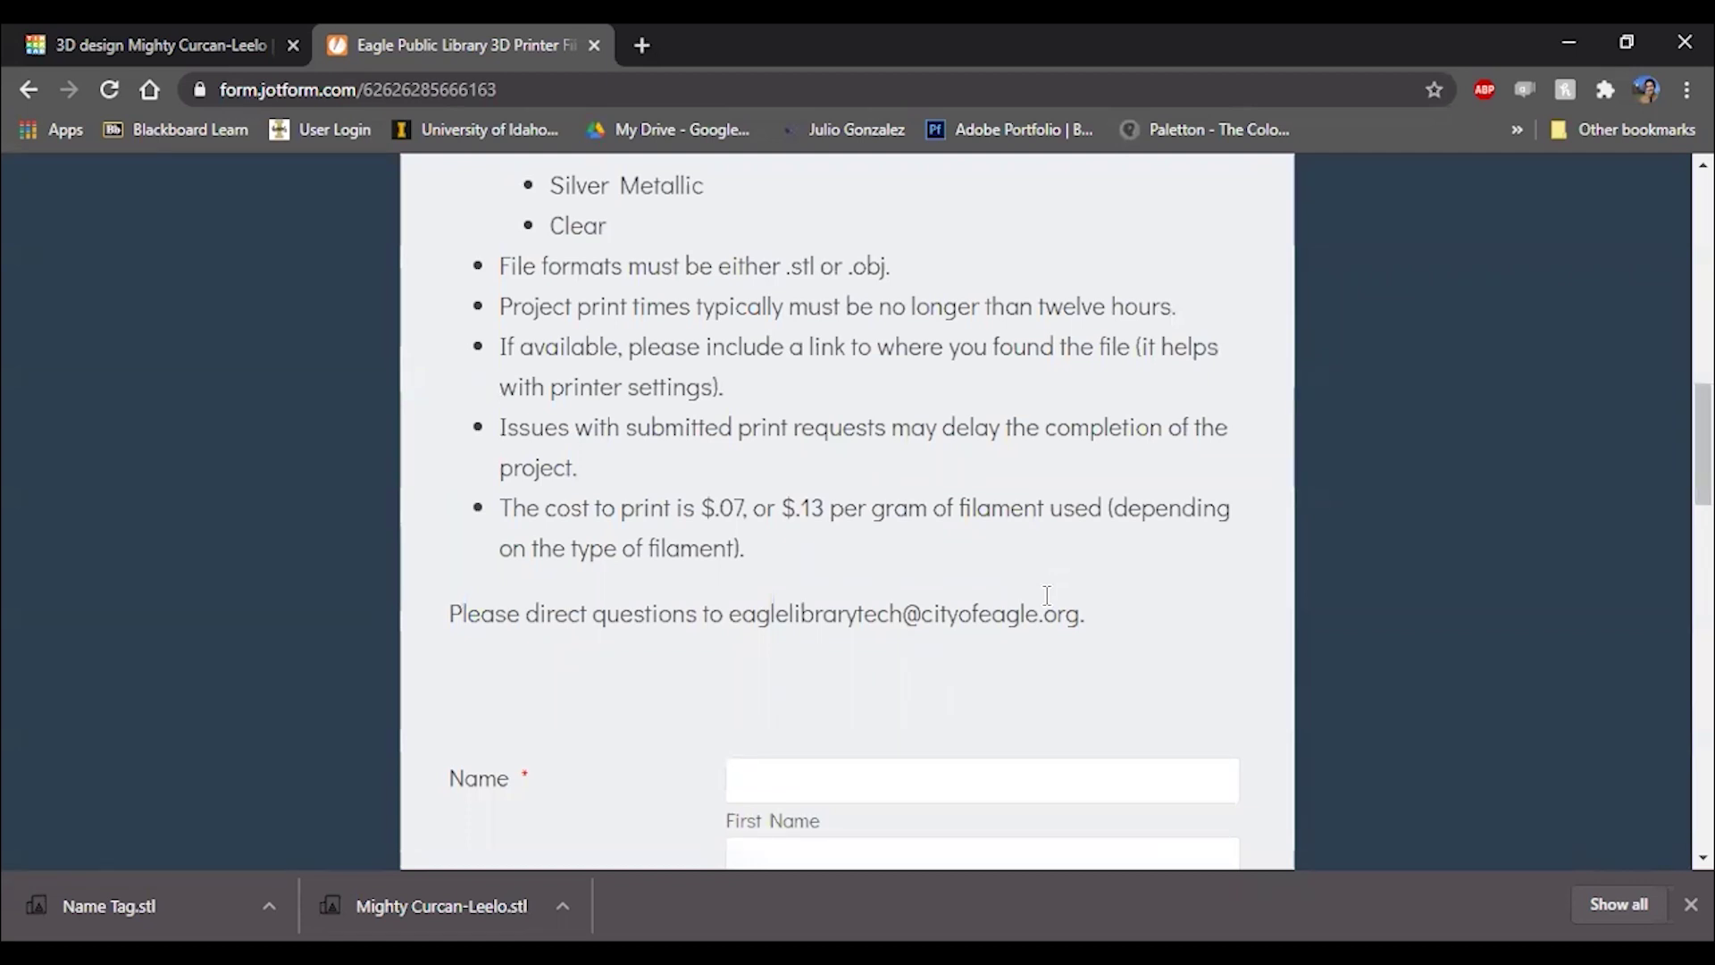
scroll(1066, 689, down, 5)
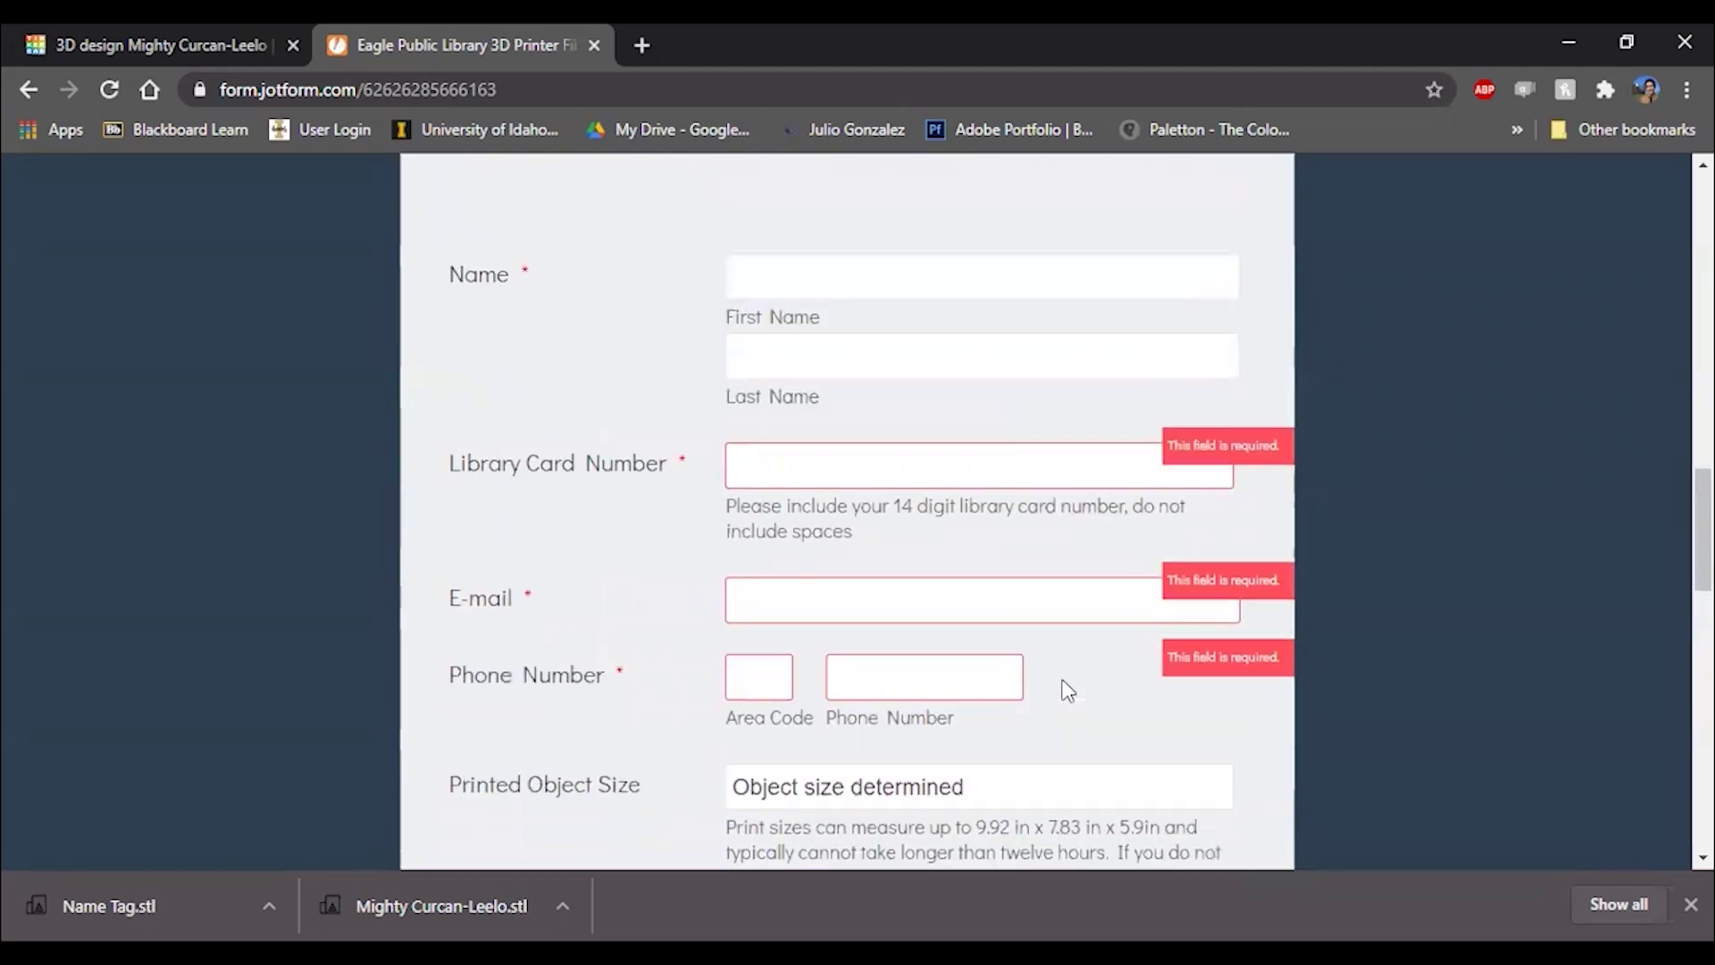
scroll(1257, 672, down, 10)
scroll(1260, 674, up, 12)
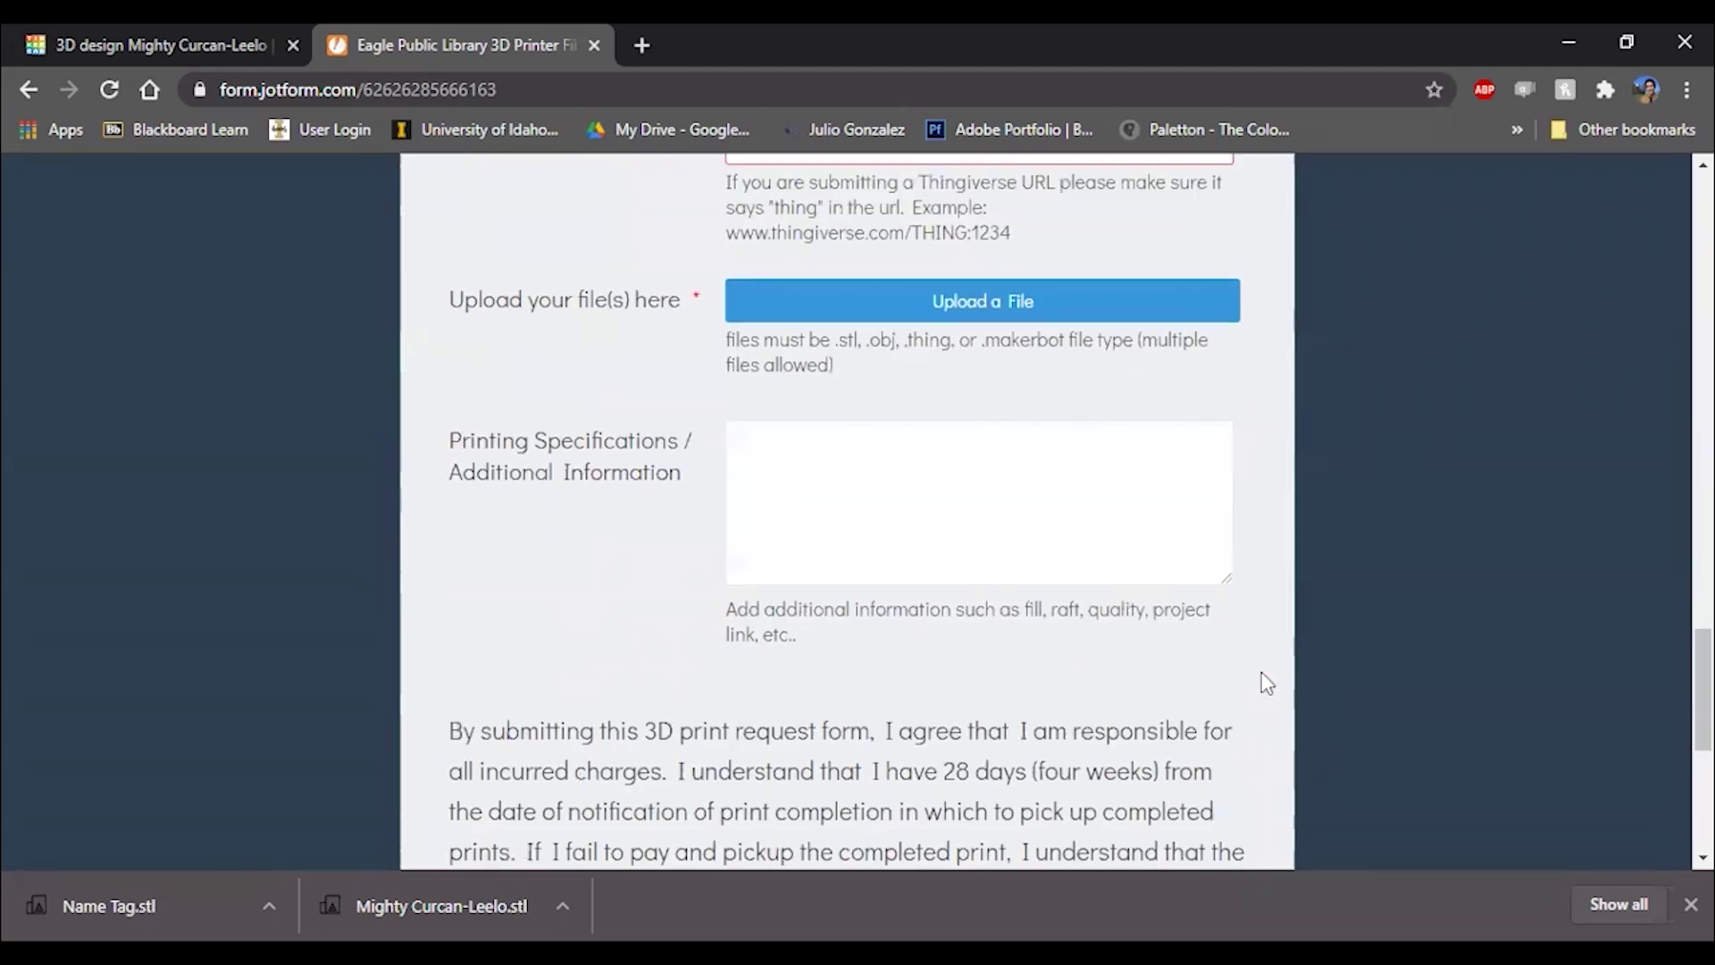
scroll(1261, 673, up, 5)
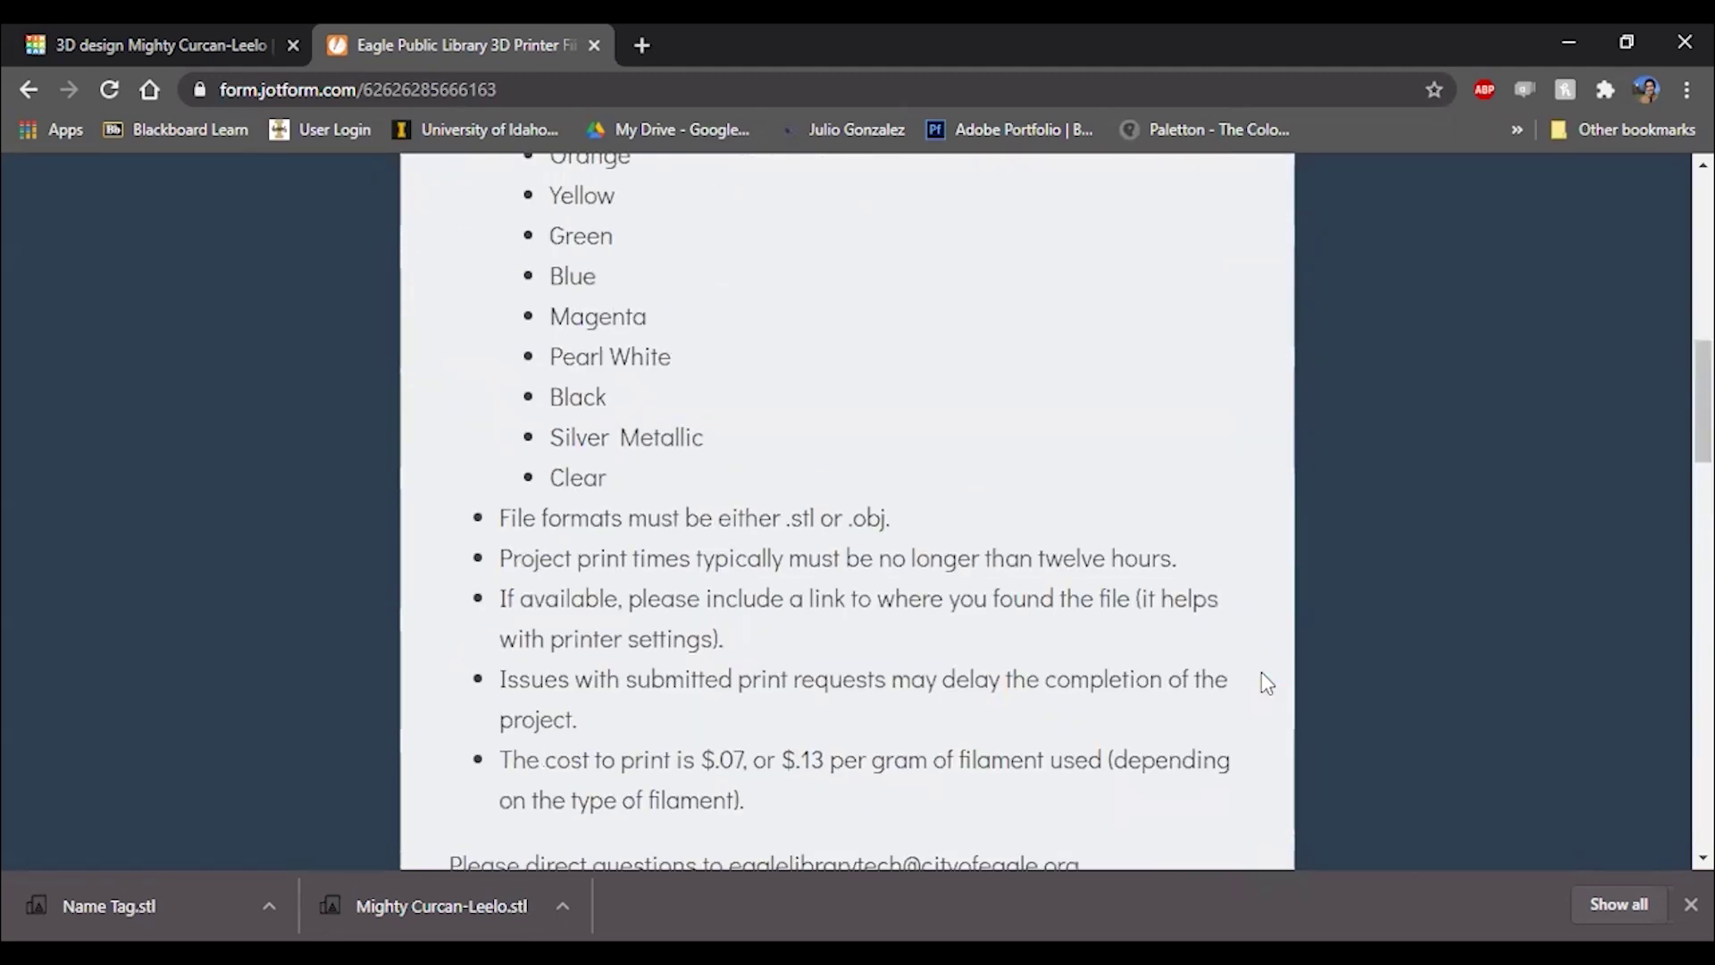
scroll(1257, 690, down, 4)
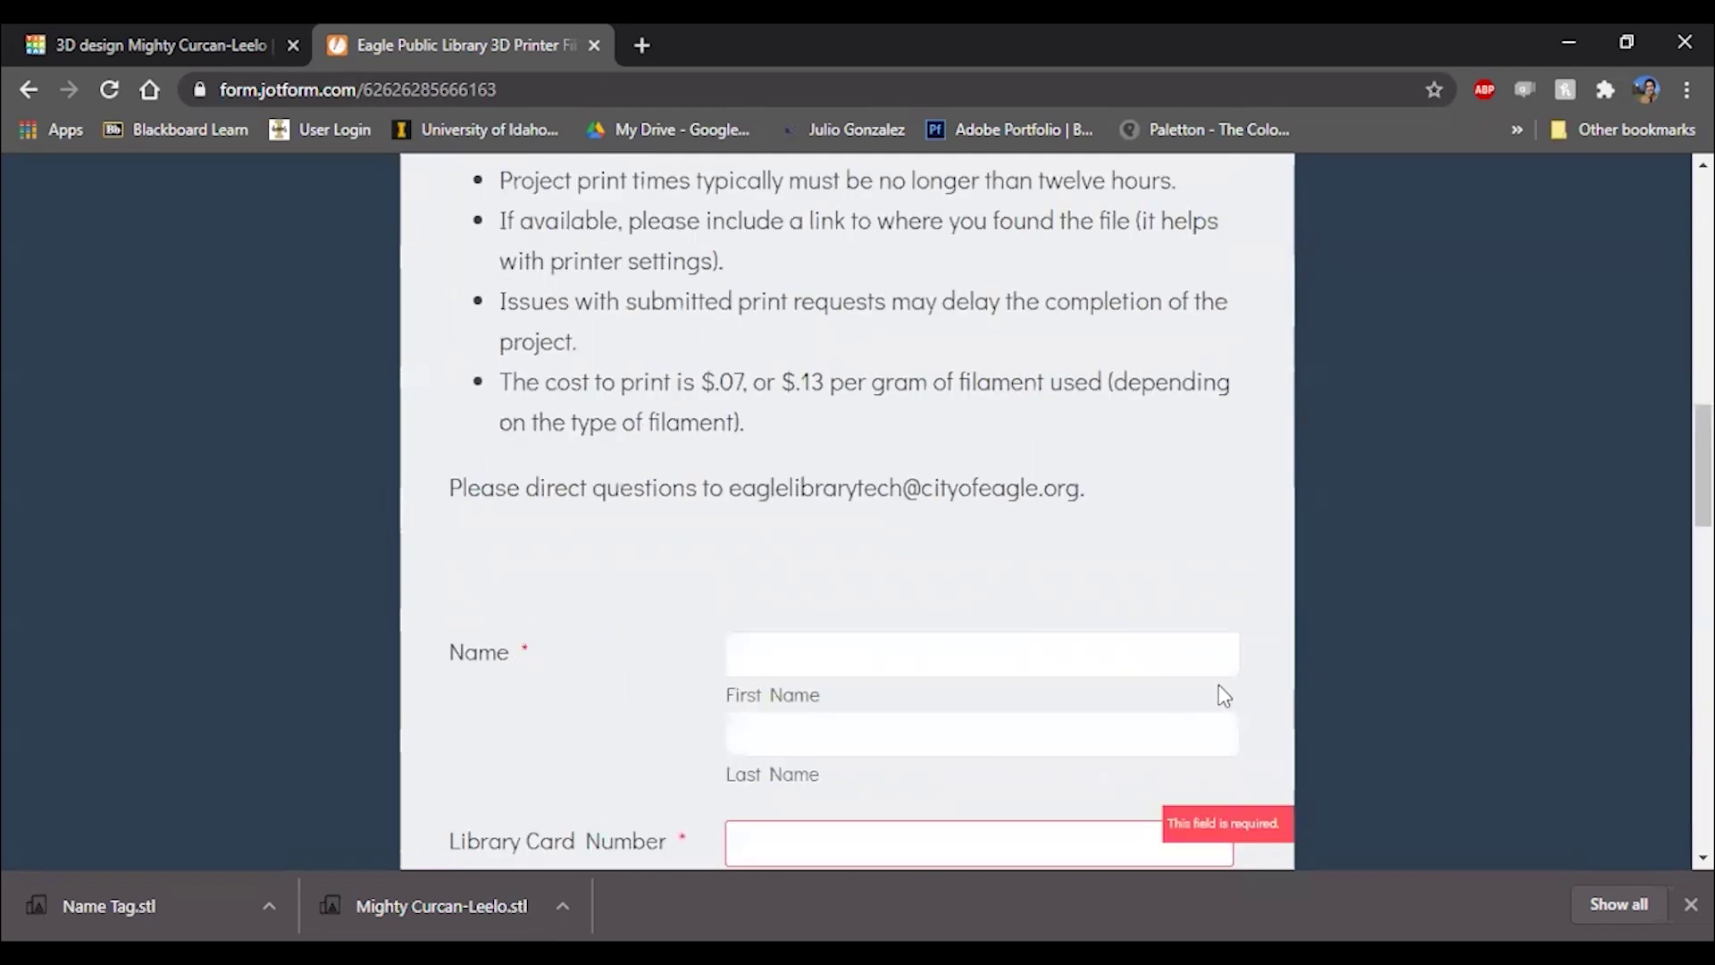
Step: Examine the print cost guideline and highlight the lower price per gram of filament
scroll(1174, 698, up, 1)
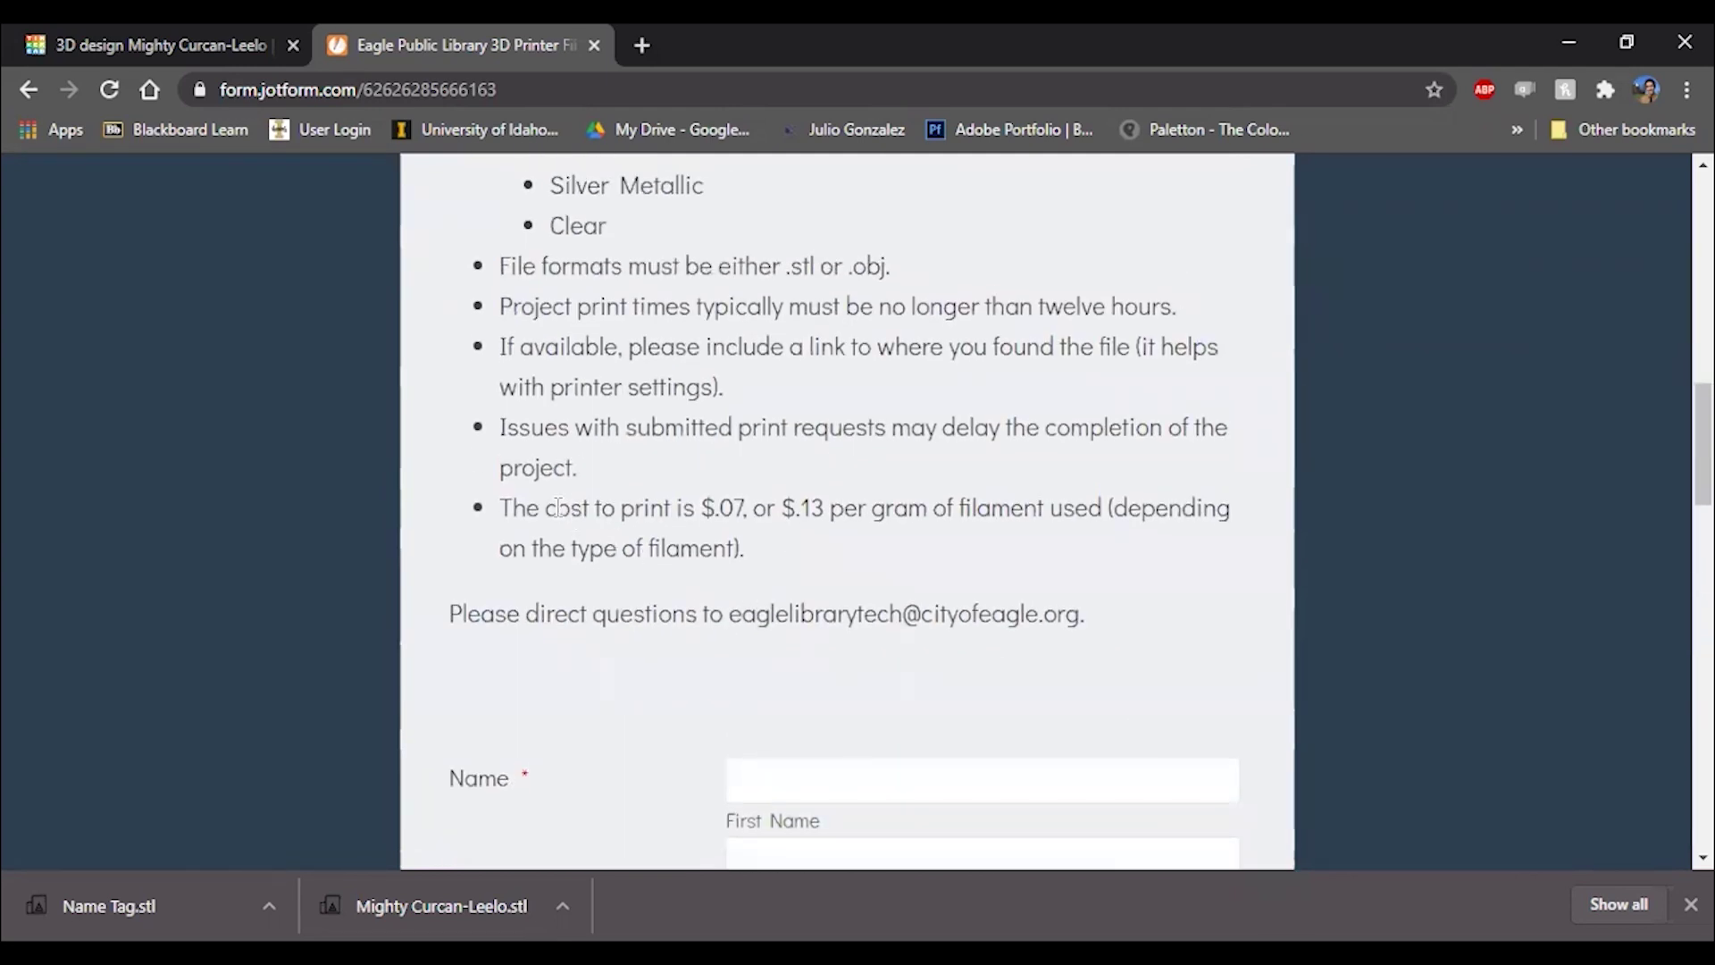
drag(556, 510, 997, 514)
click(807, 516)
click(913, 550)
drag(704, 507, 743, 509)
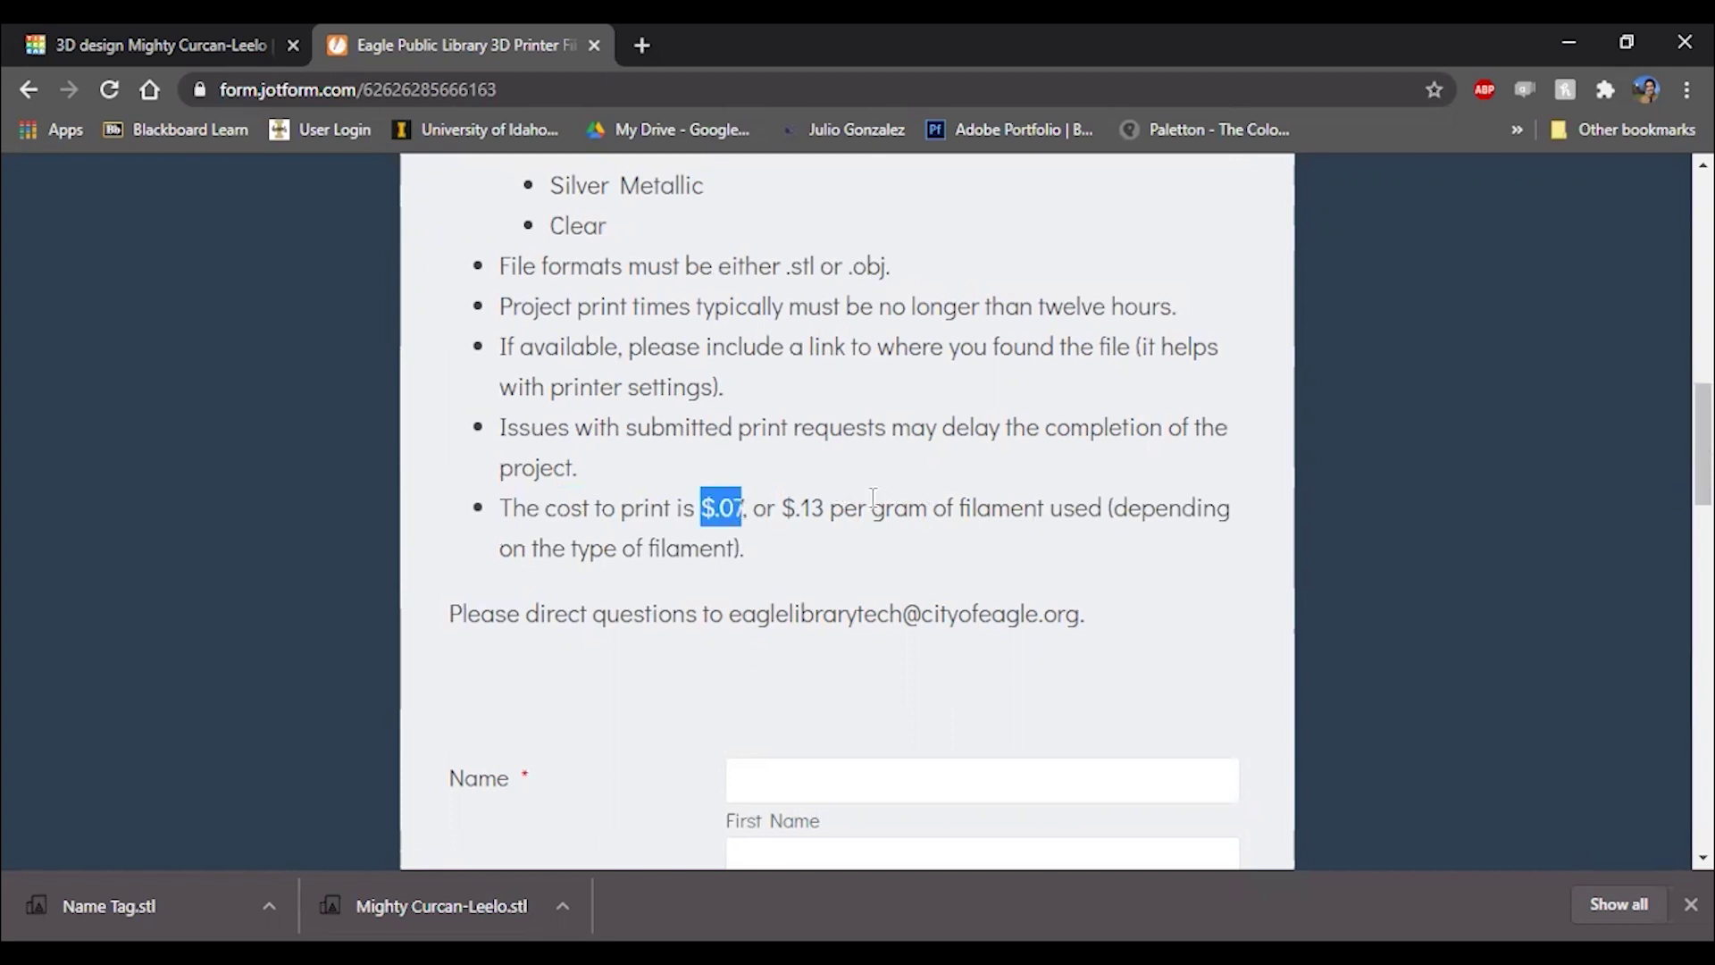
scroll(485, 538, down, 1)
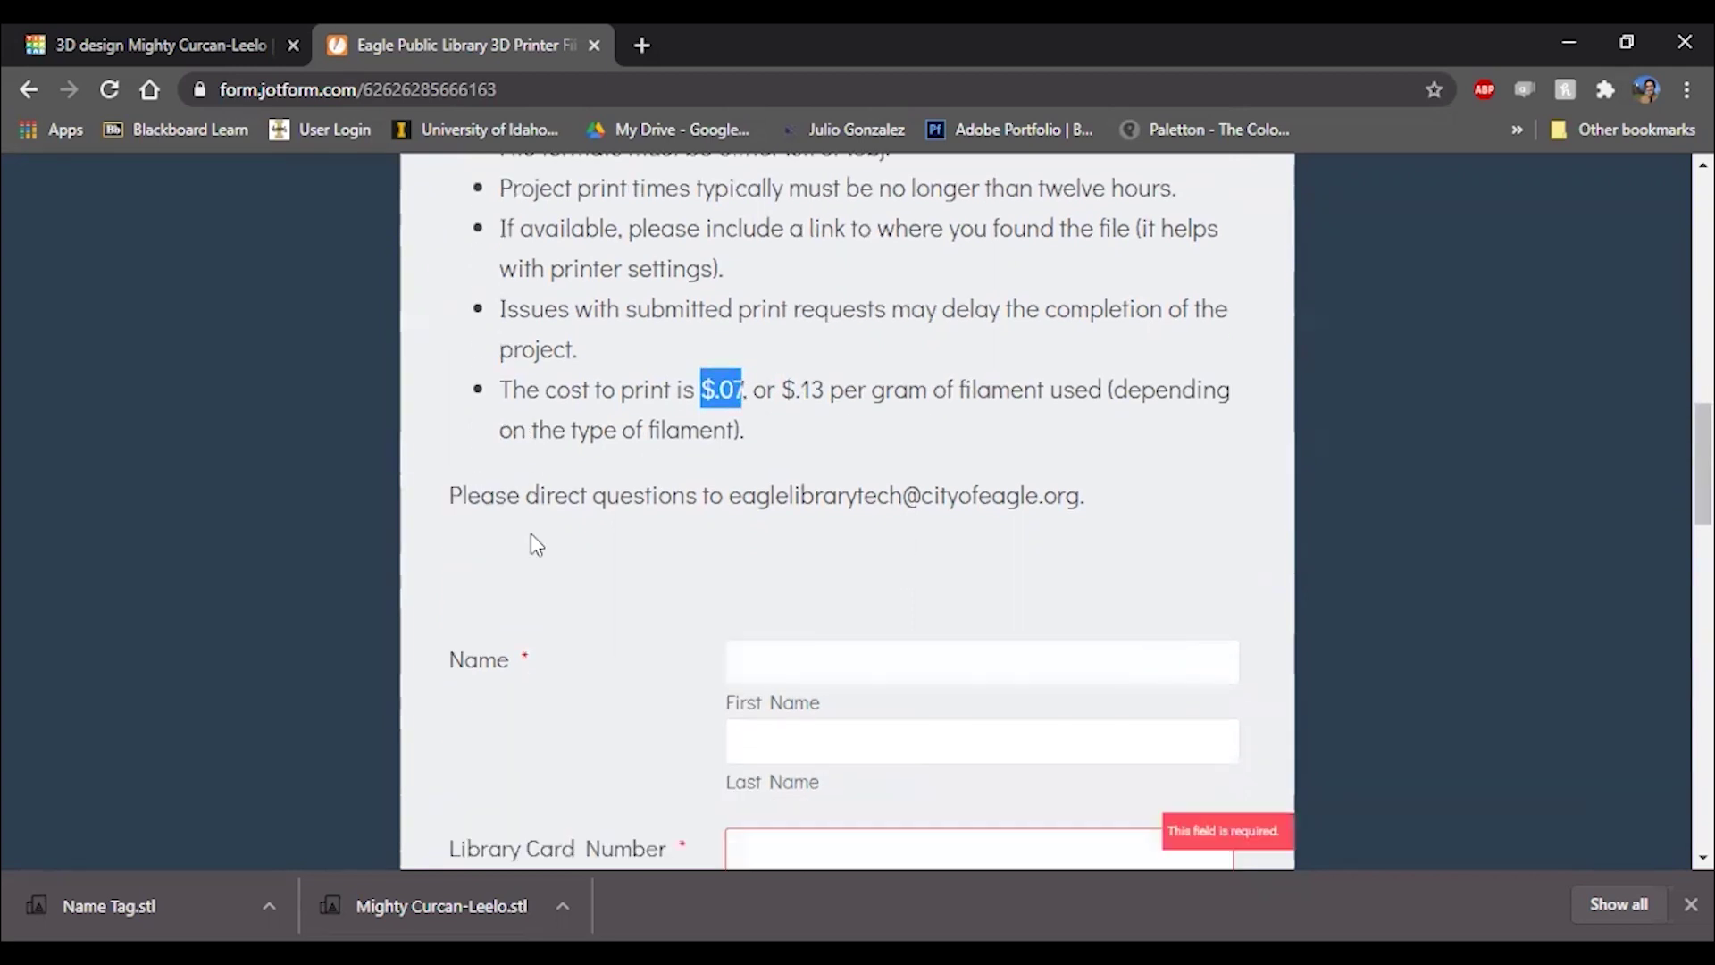
scroll(674, 625, down, 4)
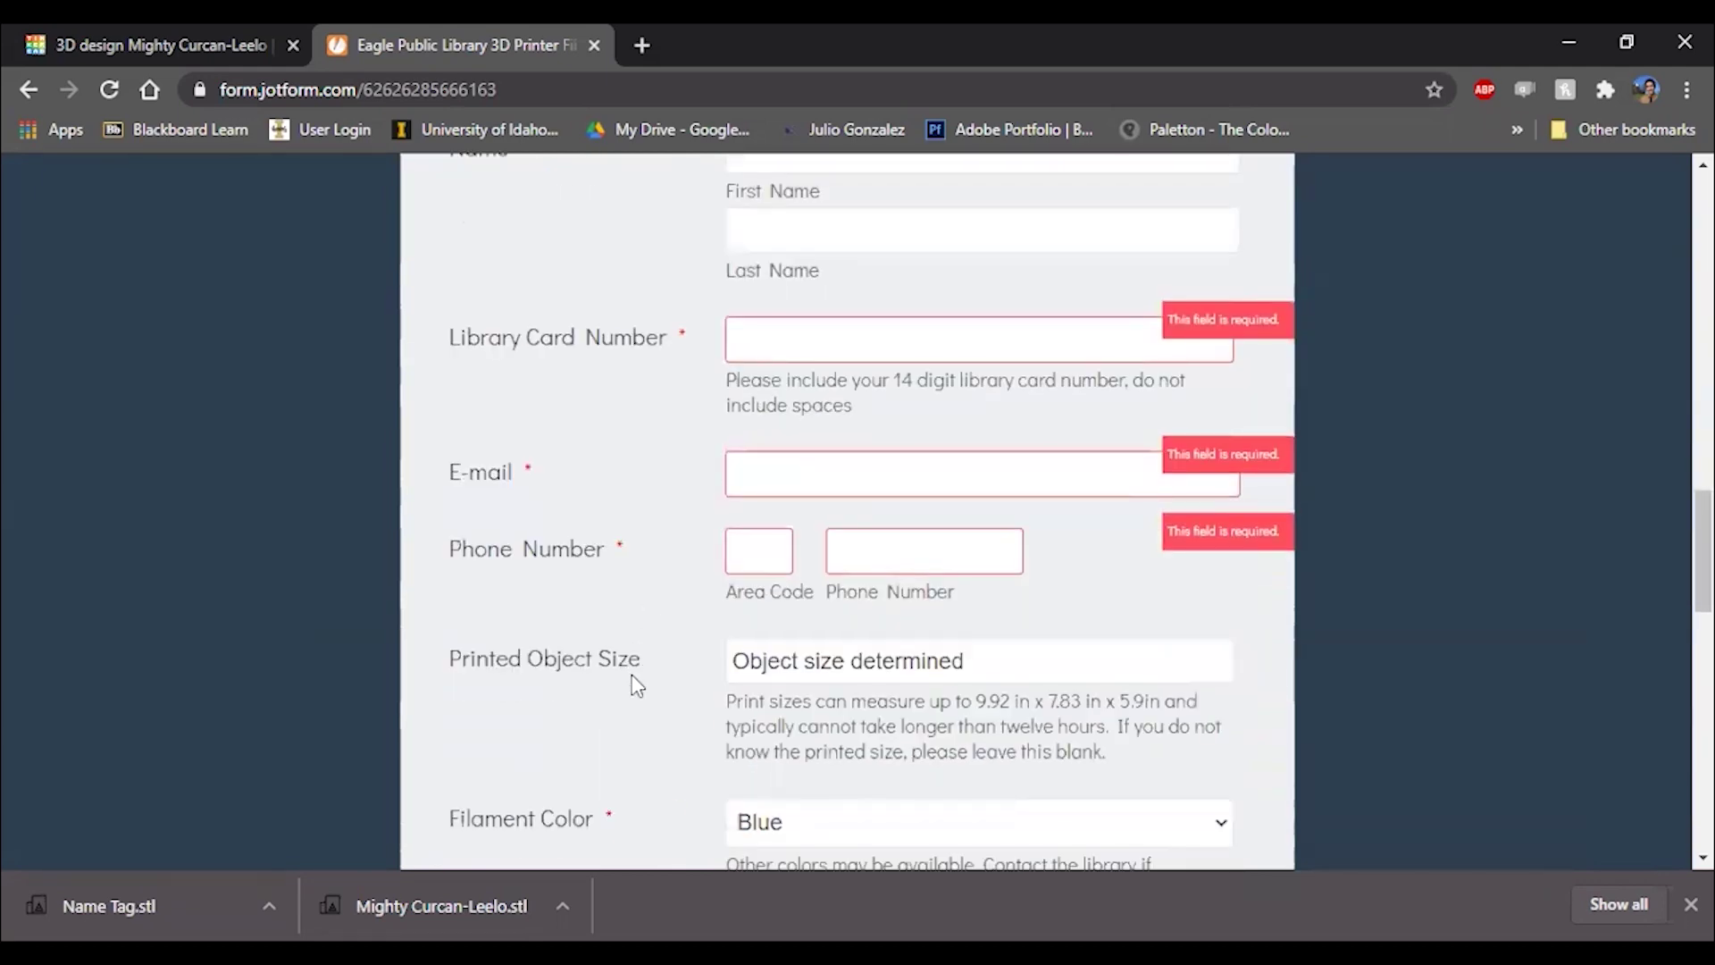
scroll(689, 706, up, 2)
scroll(690, 706, up, 4)
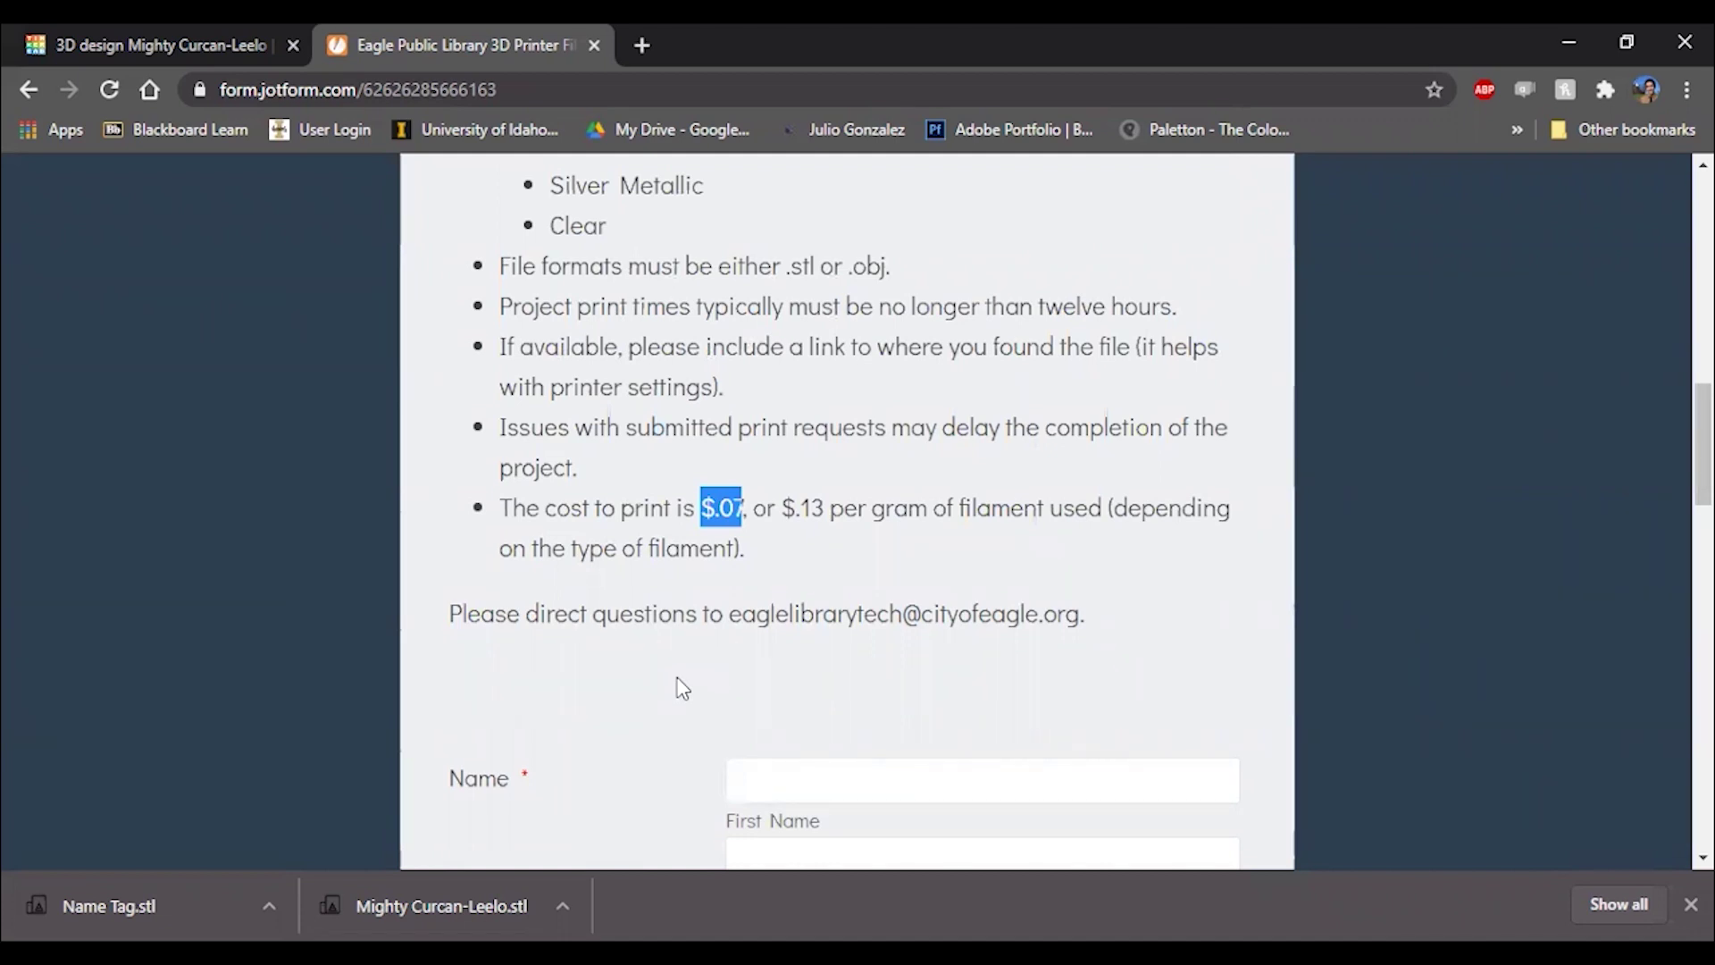
Step: Switch to Tinkercad for a close look at the name tag, checking it against the form's print cost guideline
click(143, 25)
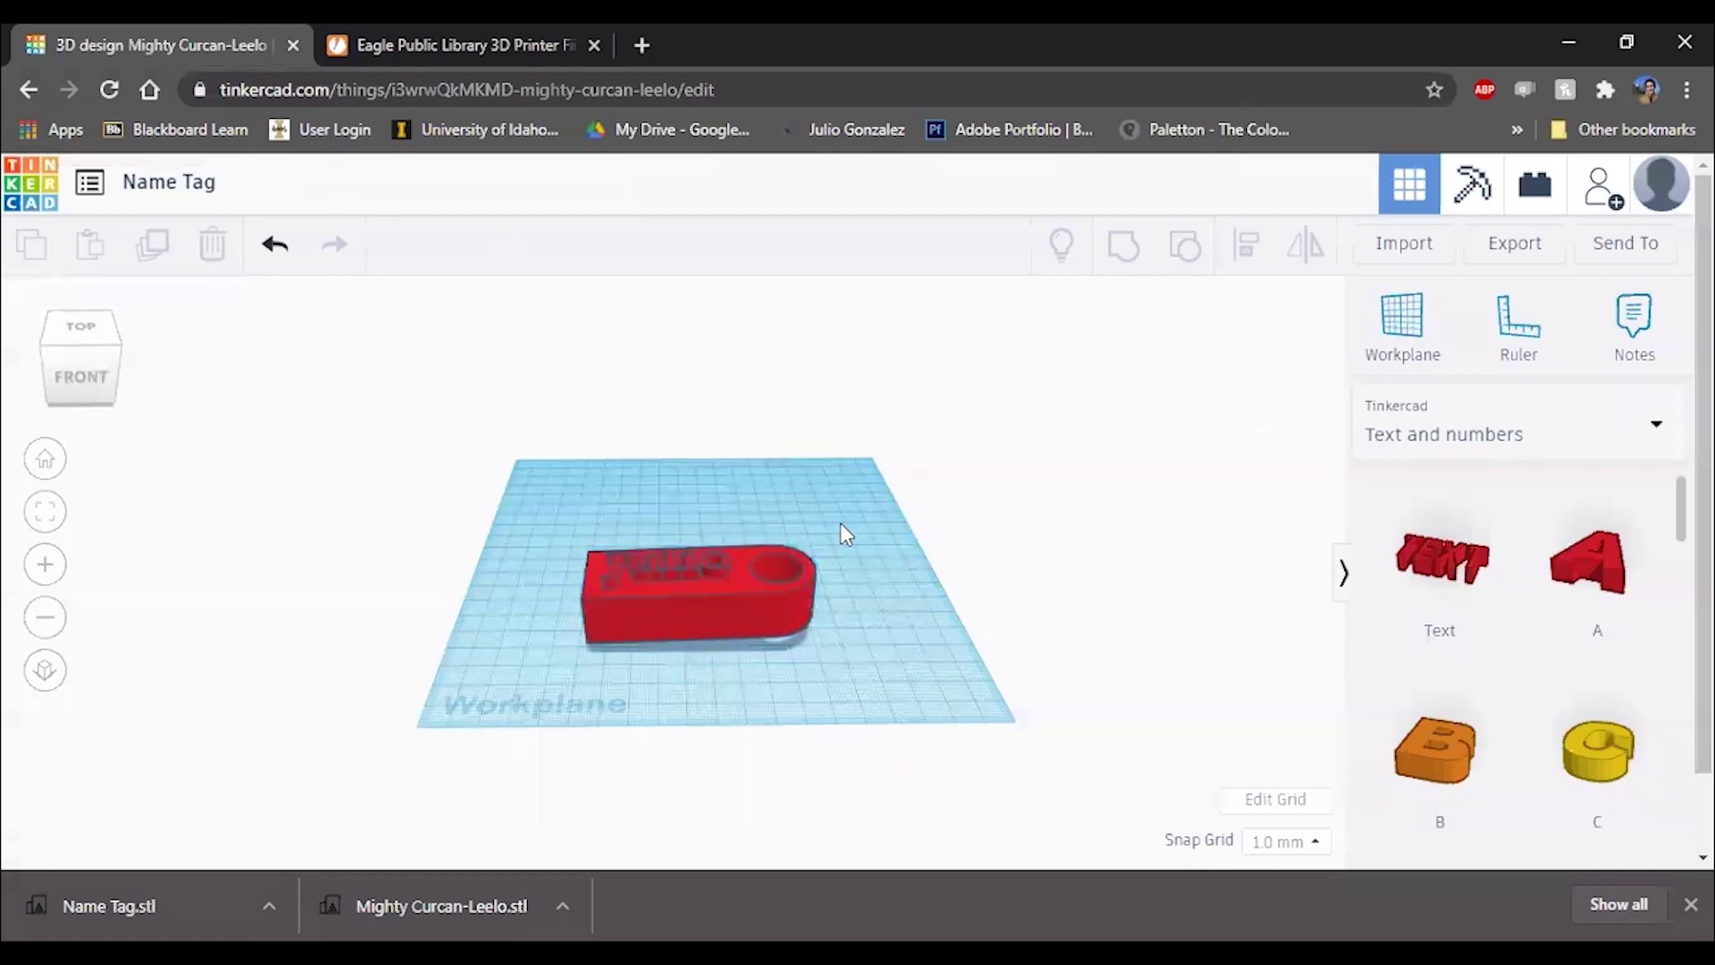
scroll(681, 658, up, 5)
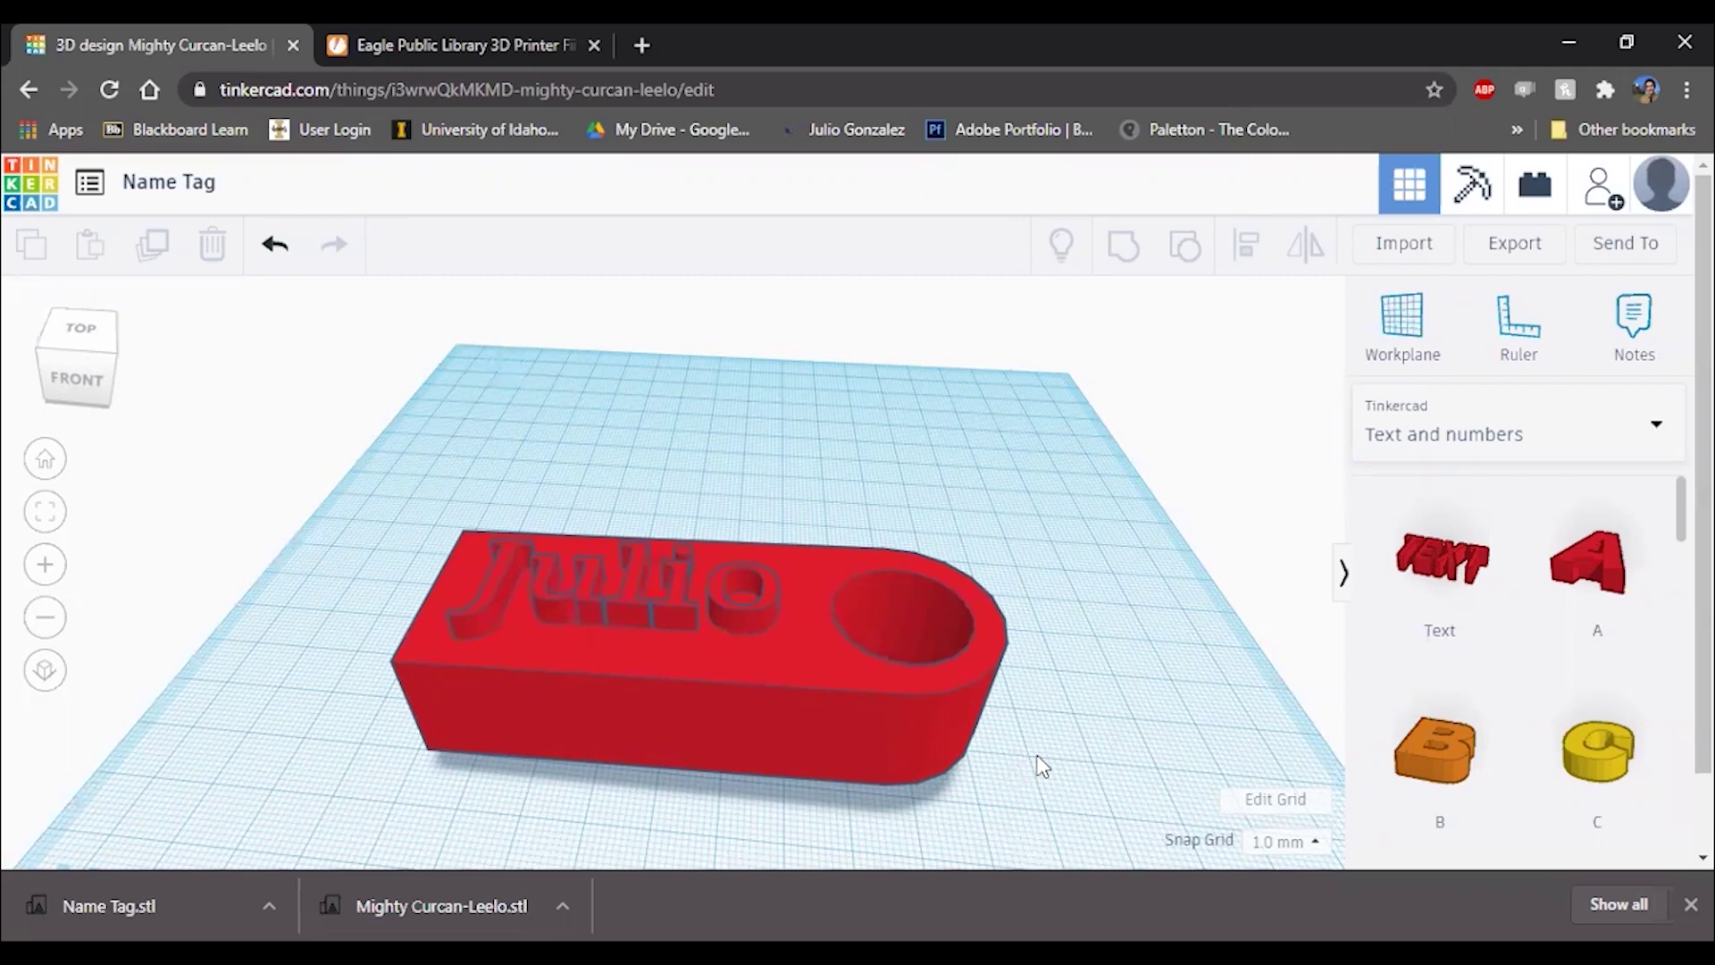
click(427, 40)
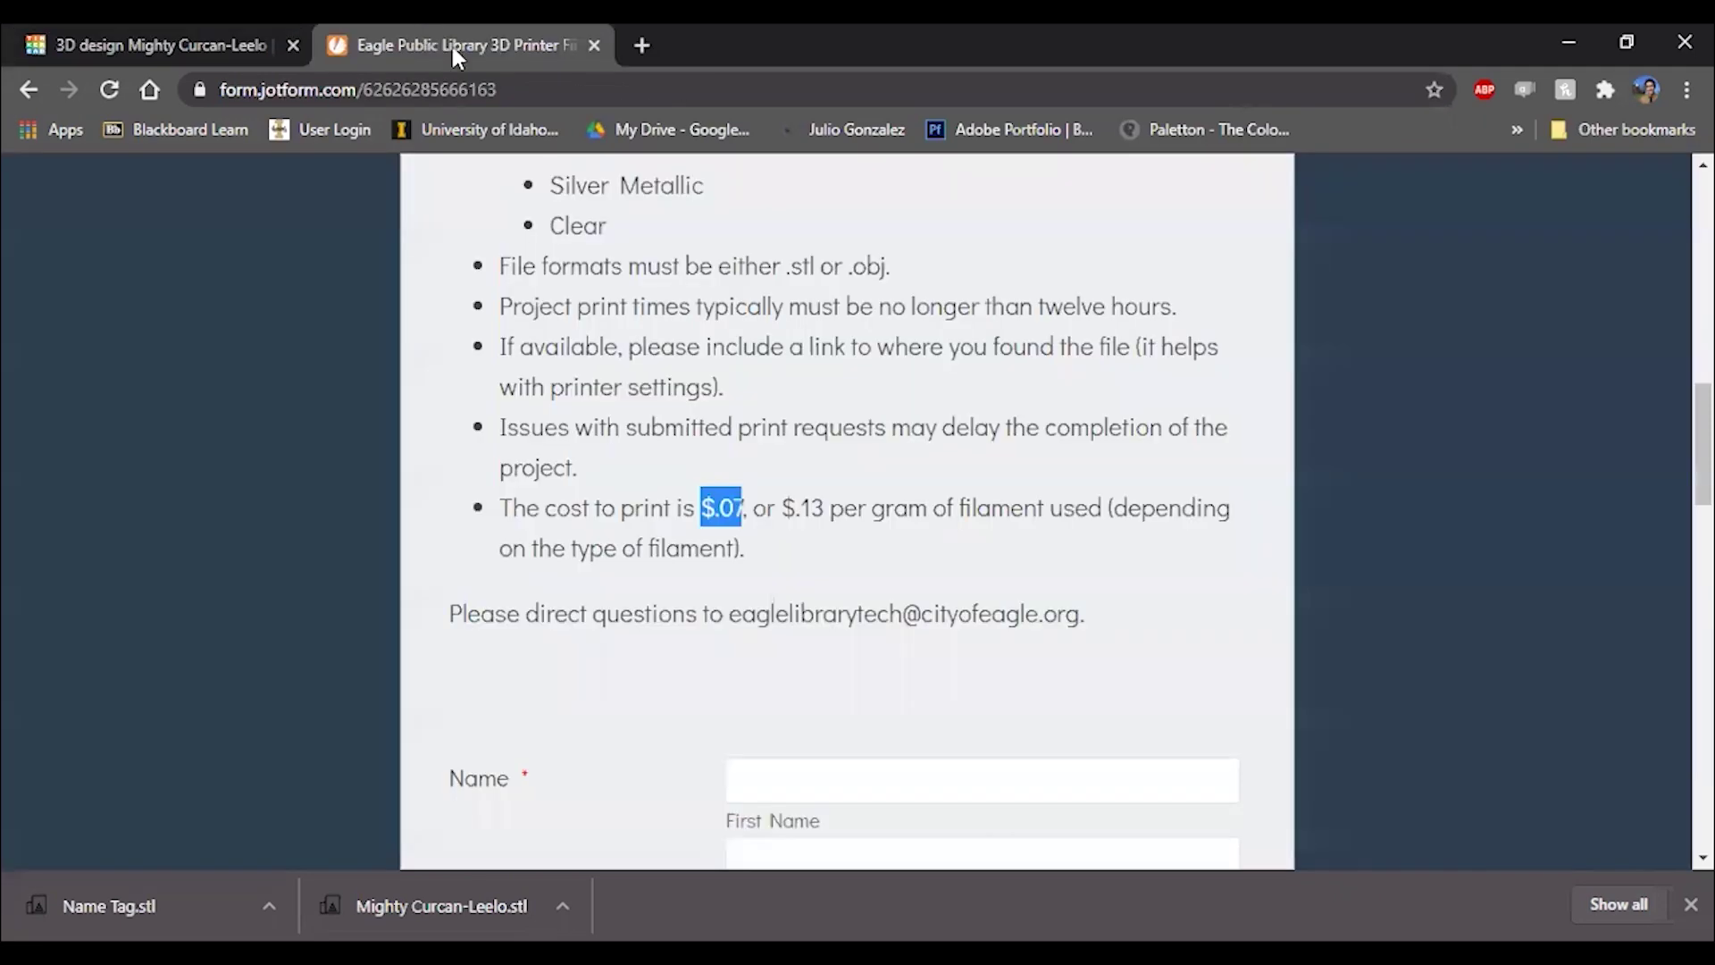
click(223, 45)
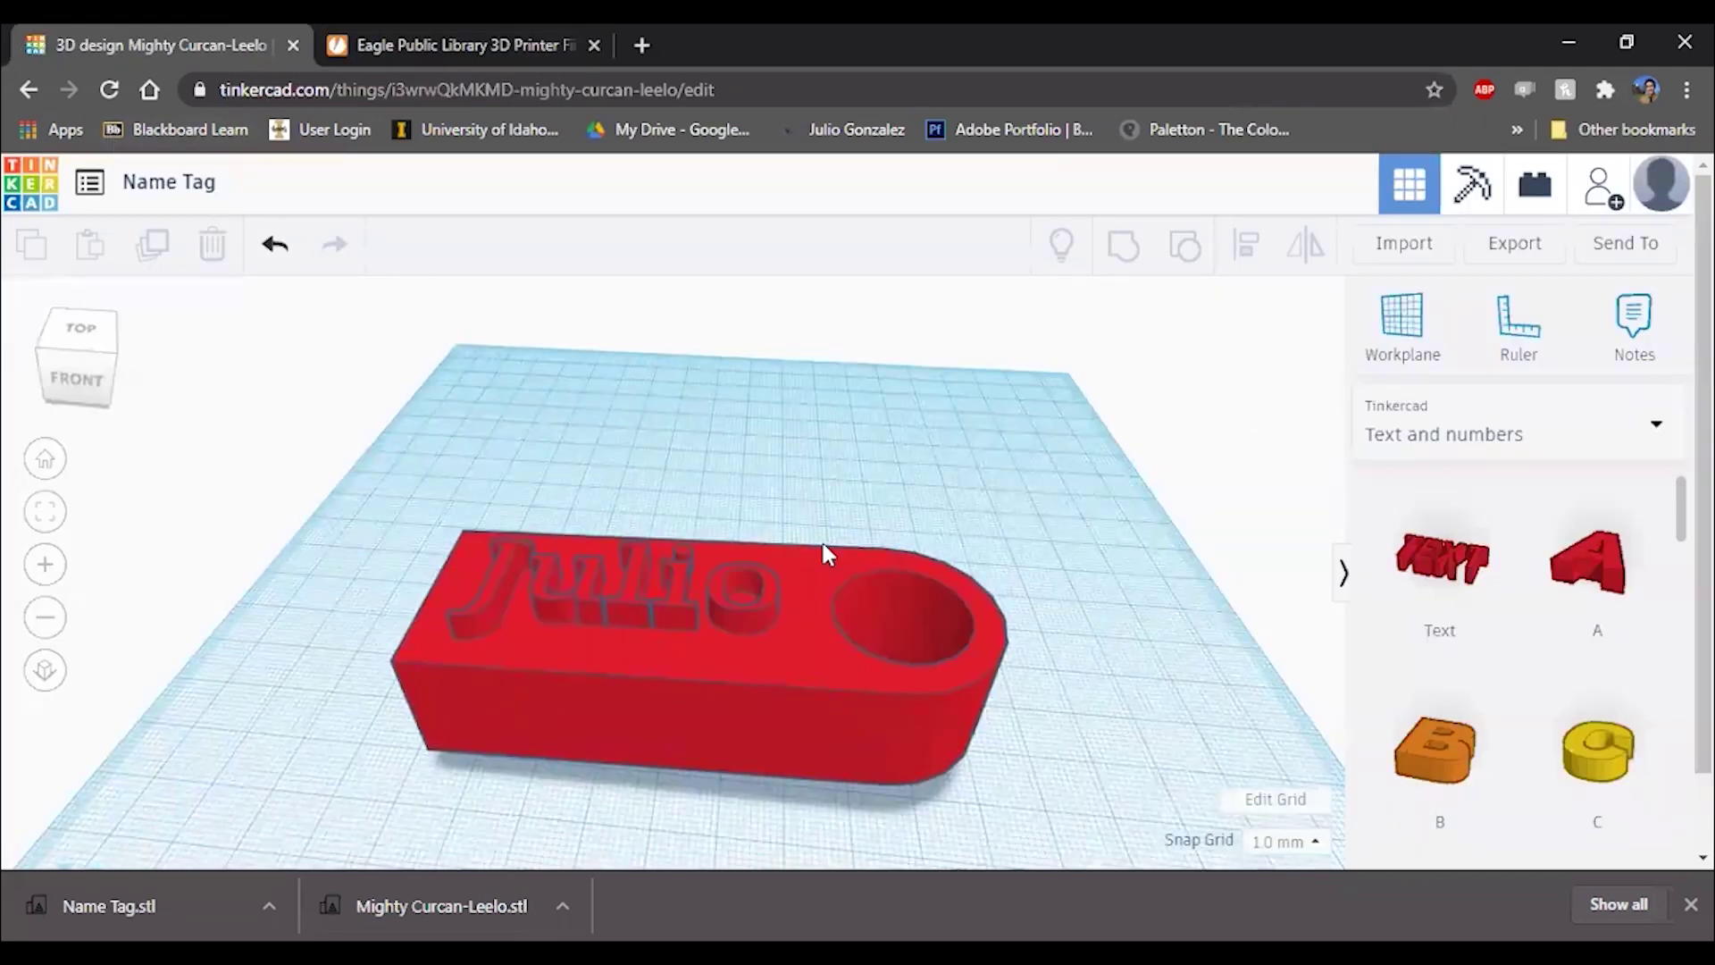
click(485, 32)
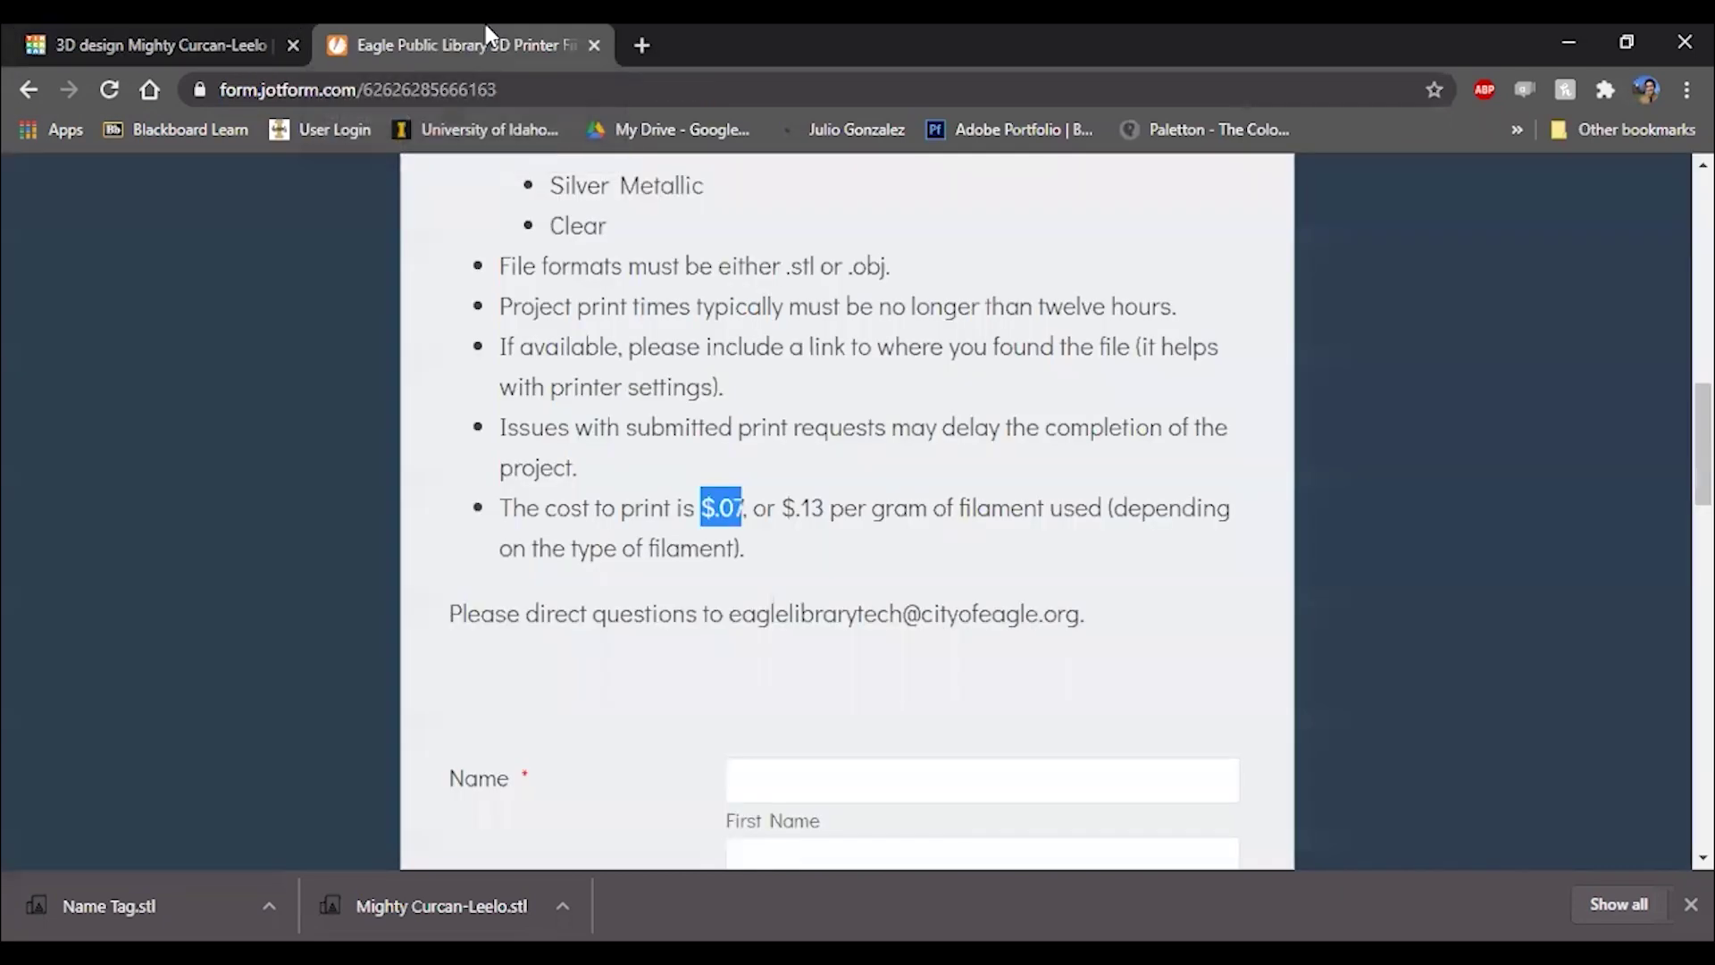
click(776, 497)
click(164, 36)
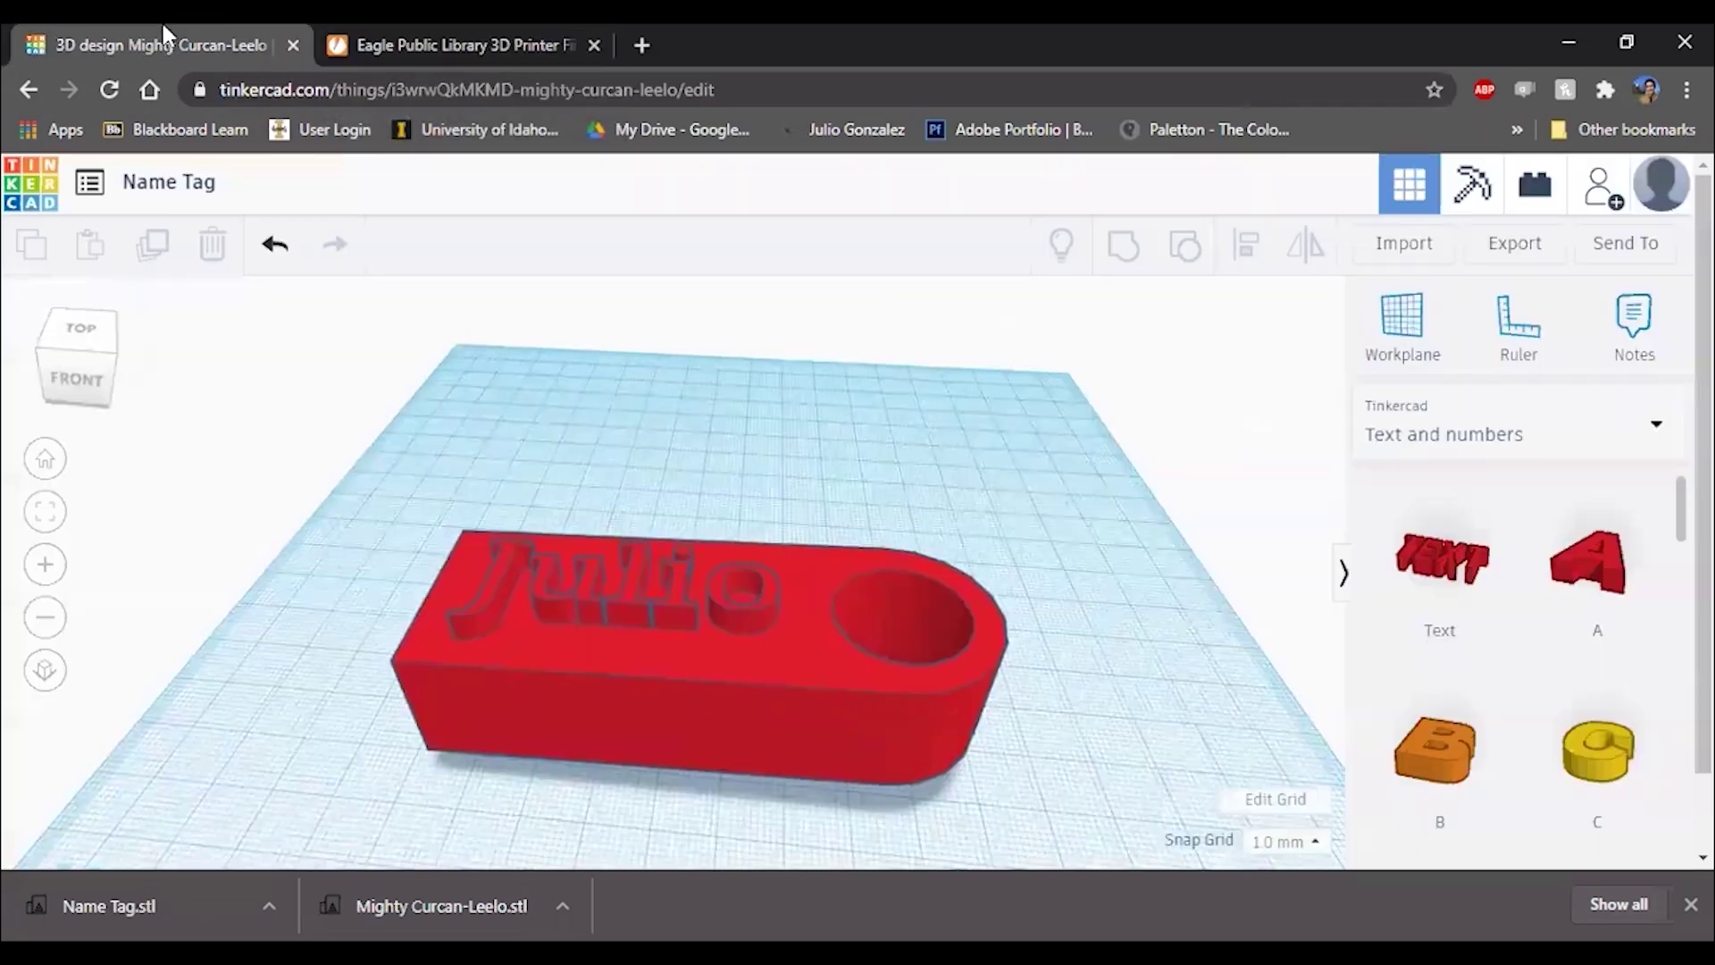
click(438, 29)
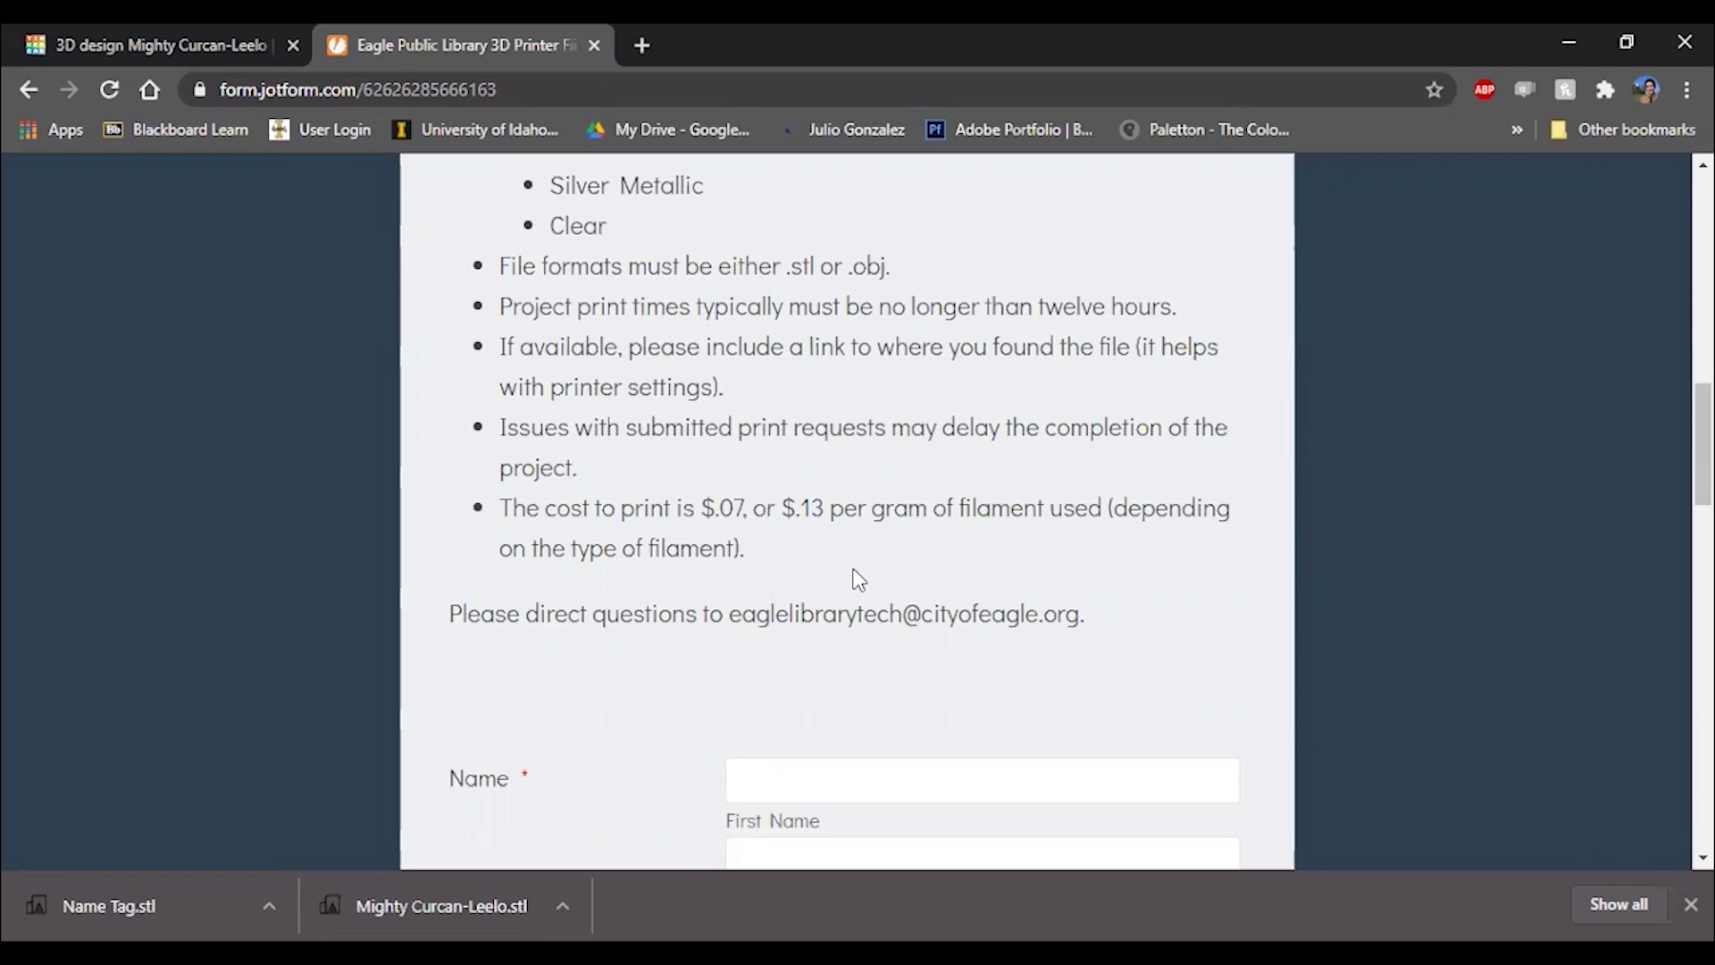
Step: Skim the whole 3D Printer File Submission form and reread its introduction, design site links and submission guidelines
scroll(1086, 545, up, 15)
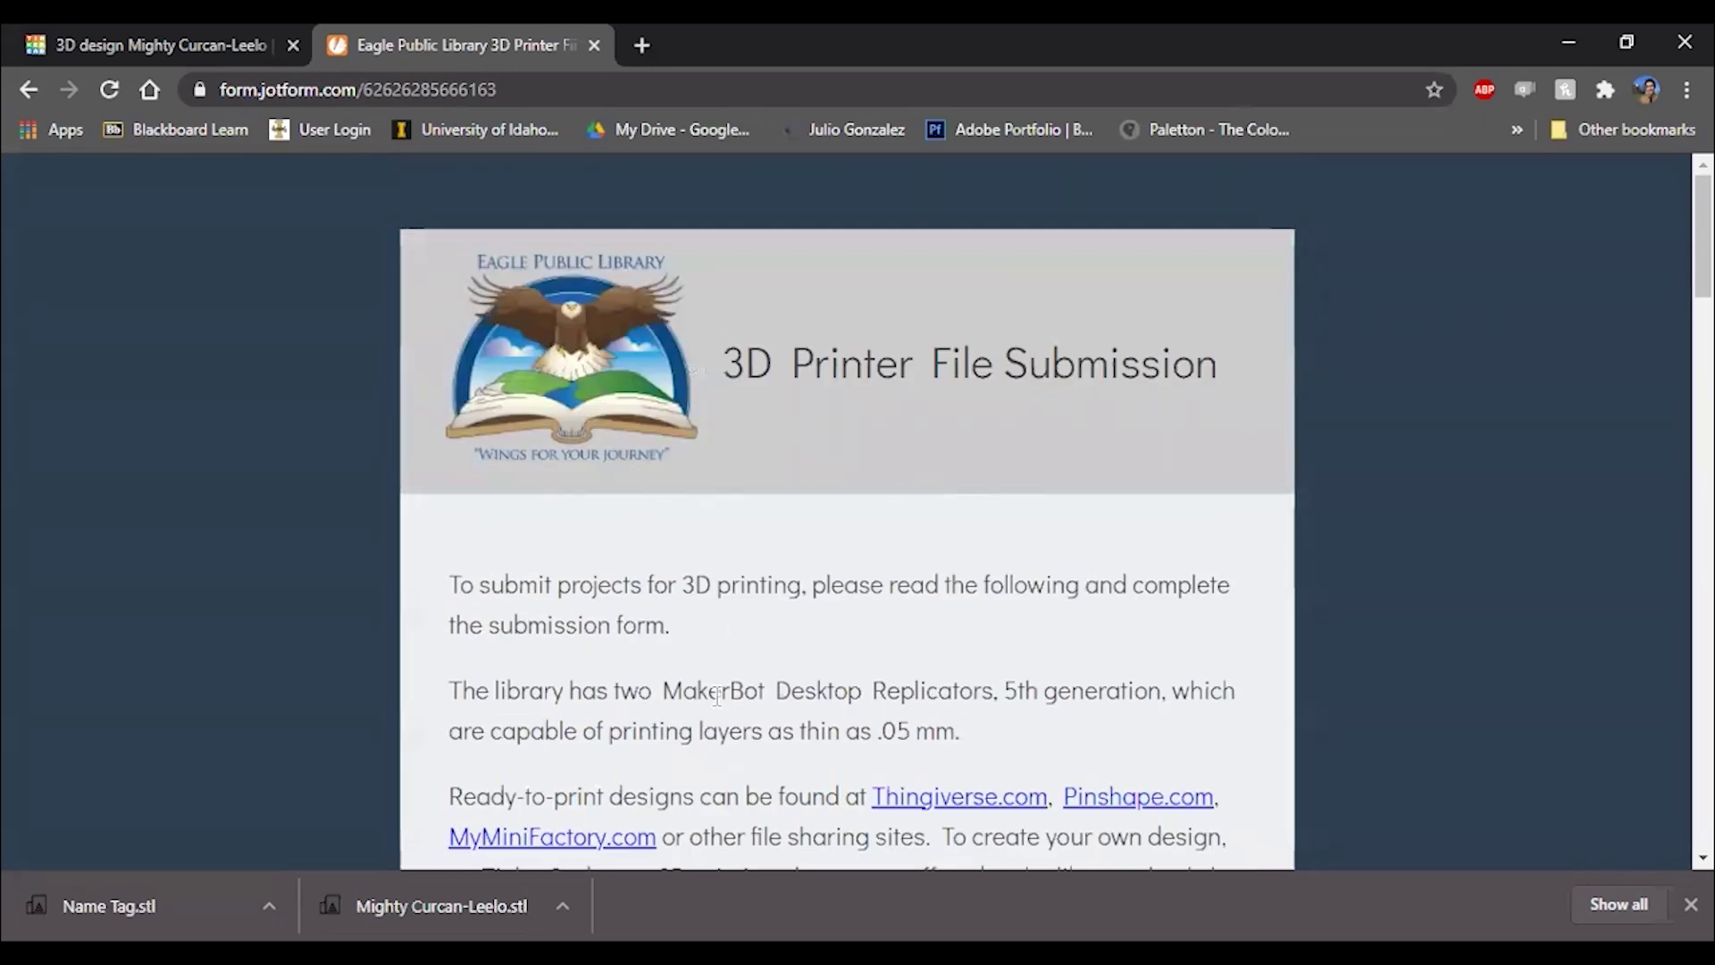
scroll(732, 688, down, 15)
scroll(1194, 704, down, 8)
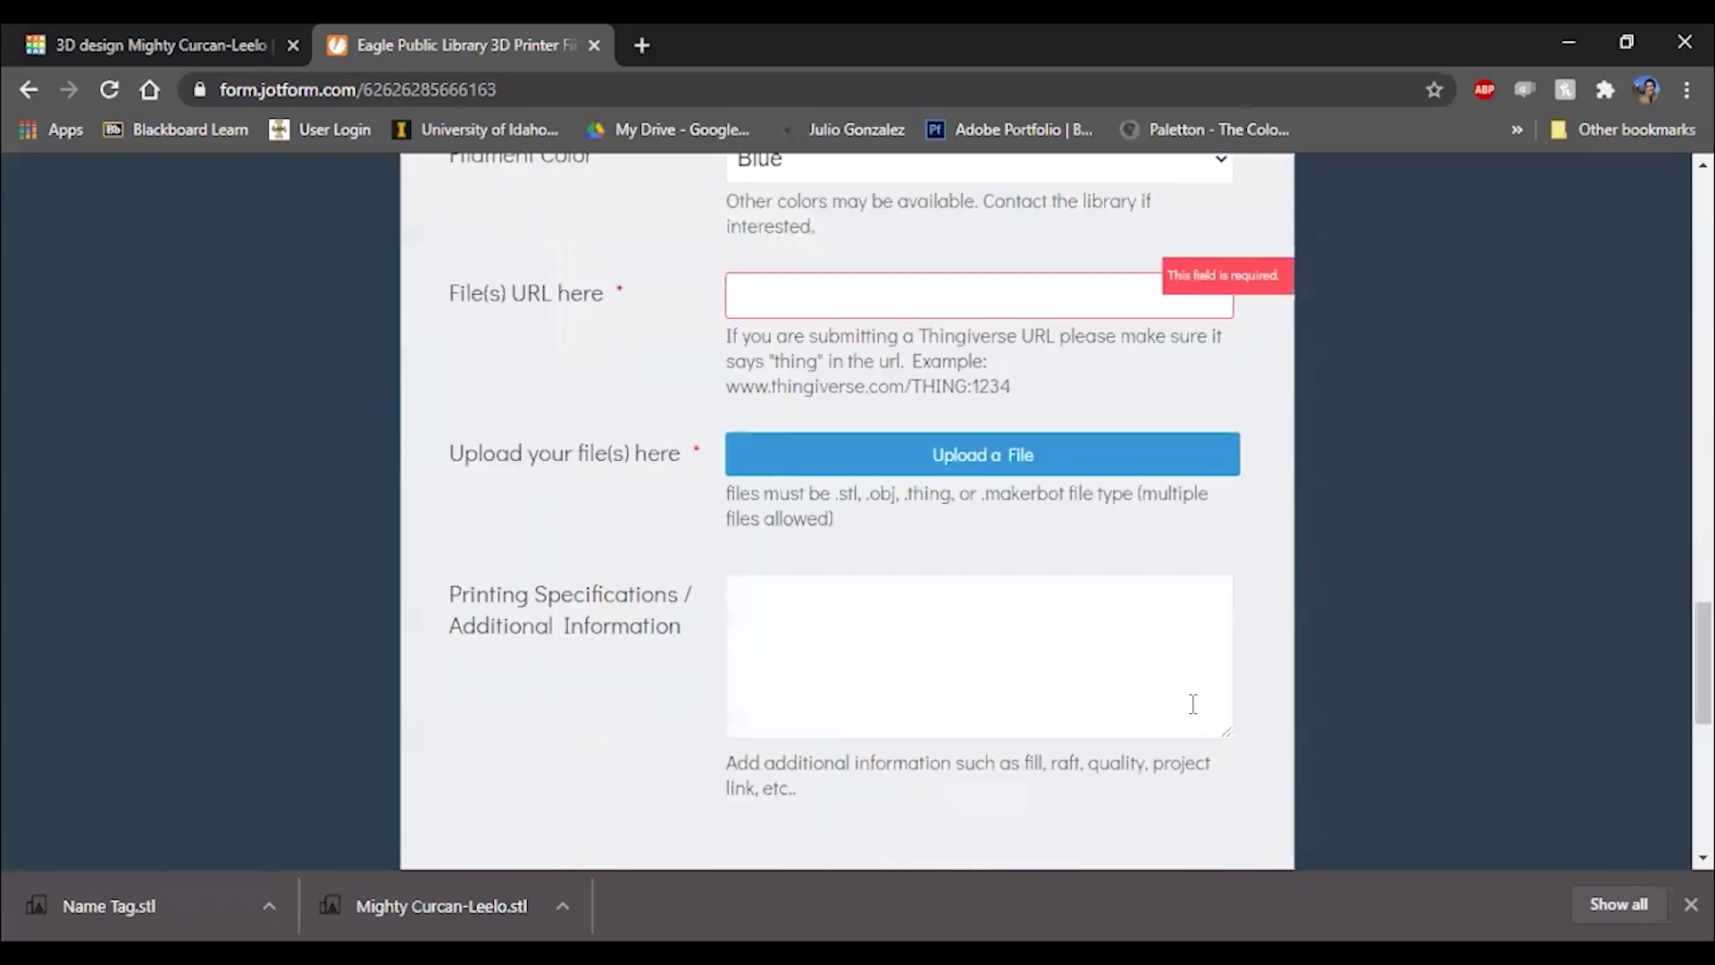
scroll(1329, 636, down, 5)
scroll(1331, 645, up, 15)
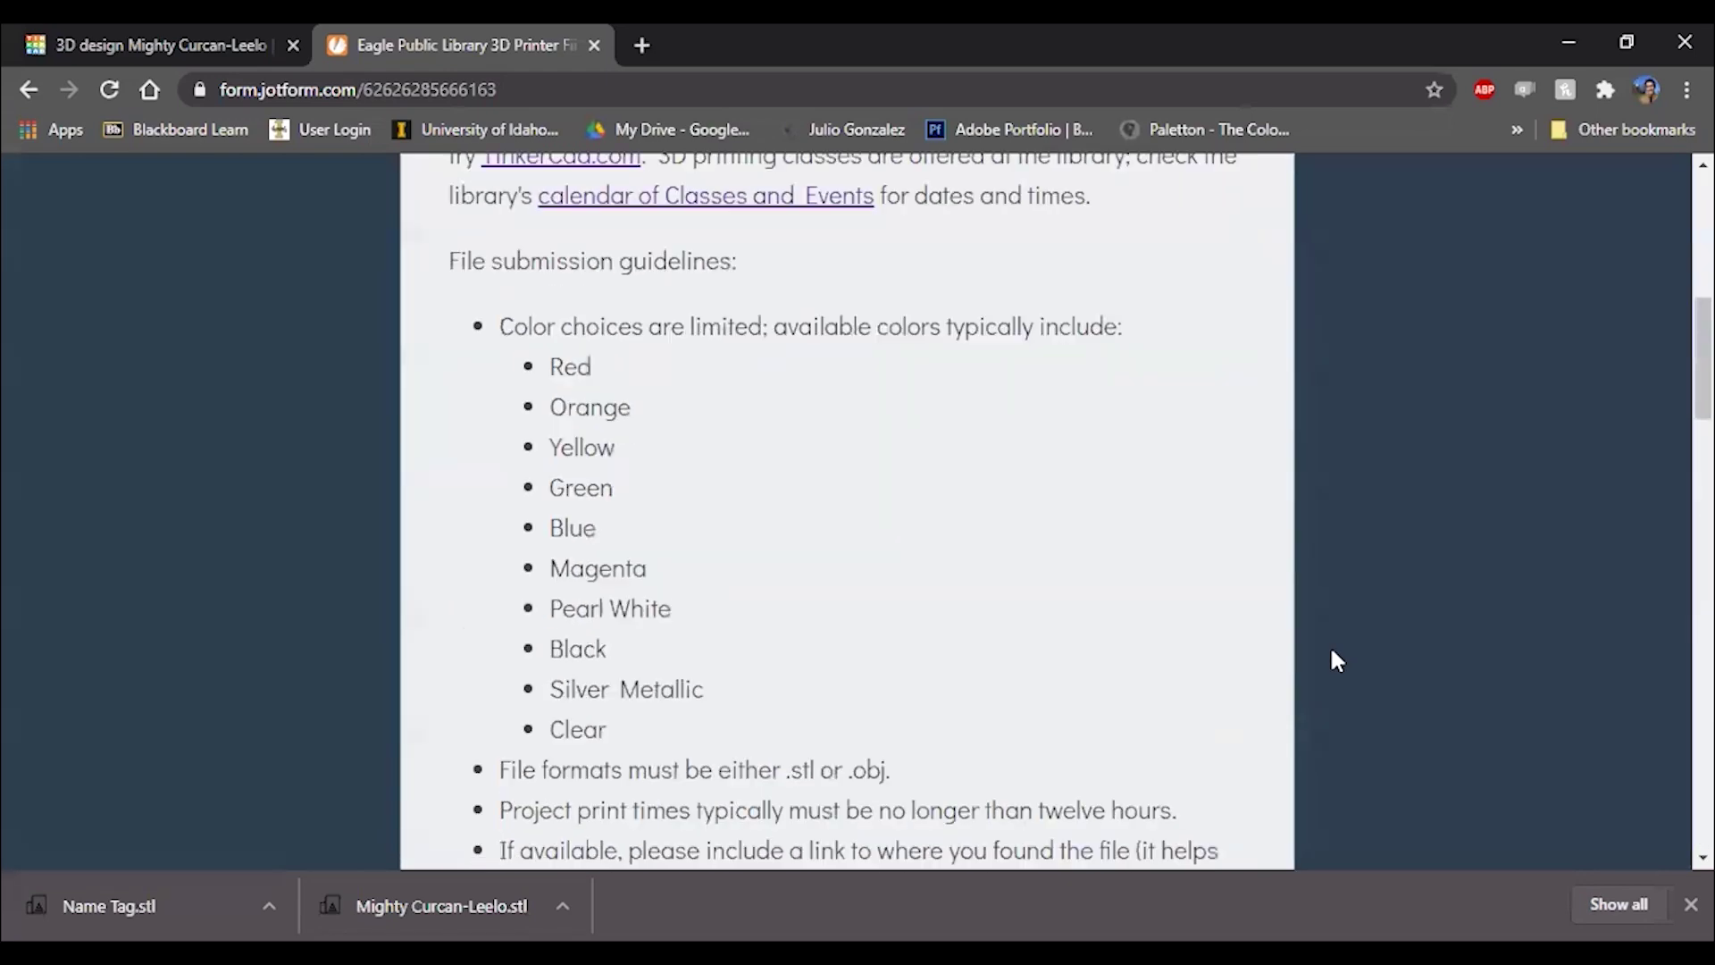
scroll(1332, 653, up, 6)
scroll(1332, 653, down, 4)
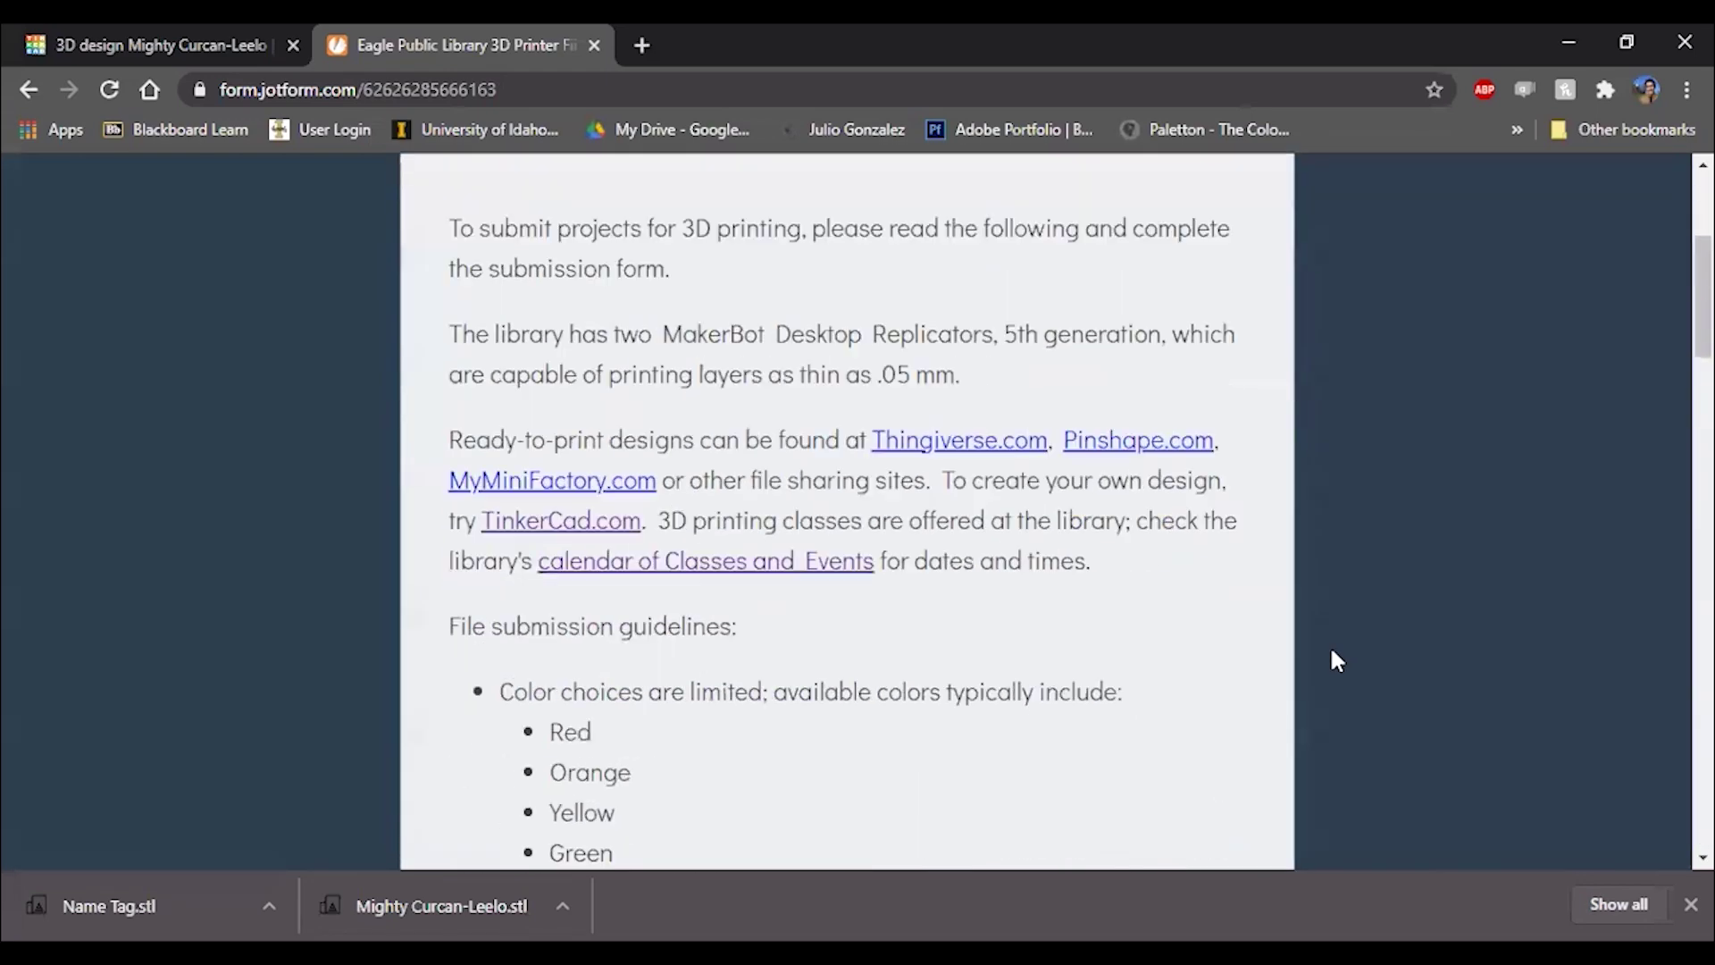
scroll(1331, 650, up, 4)
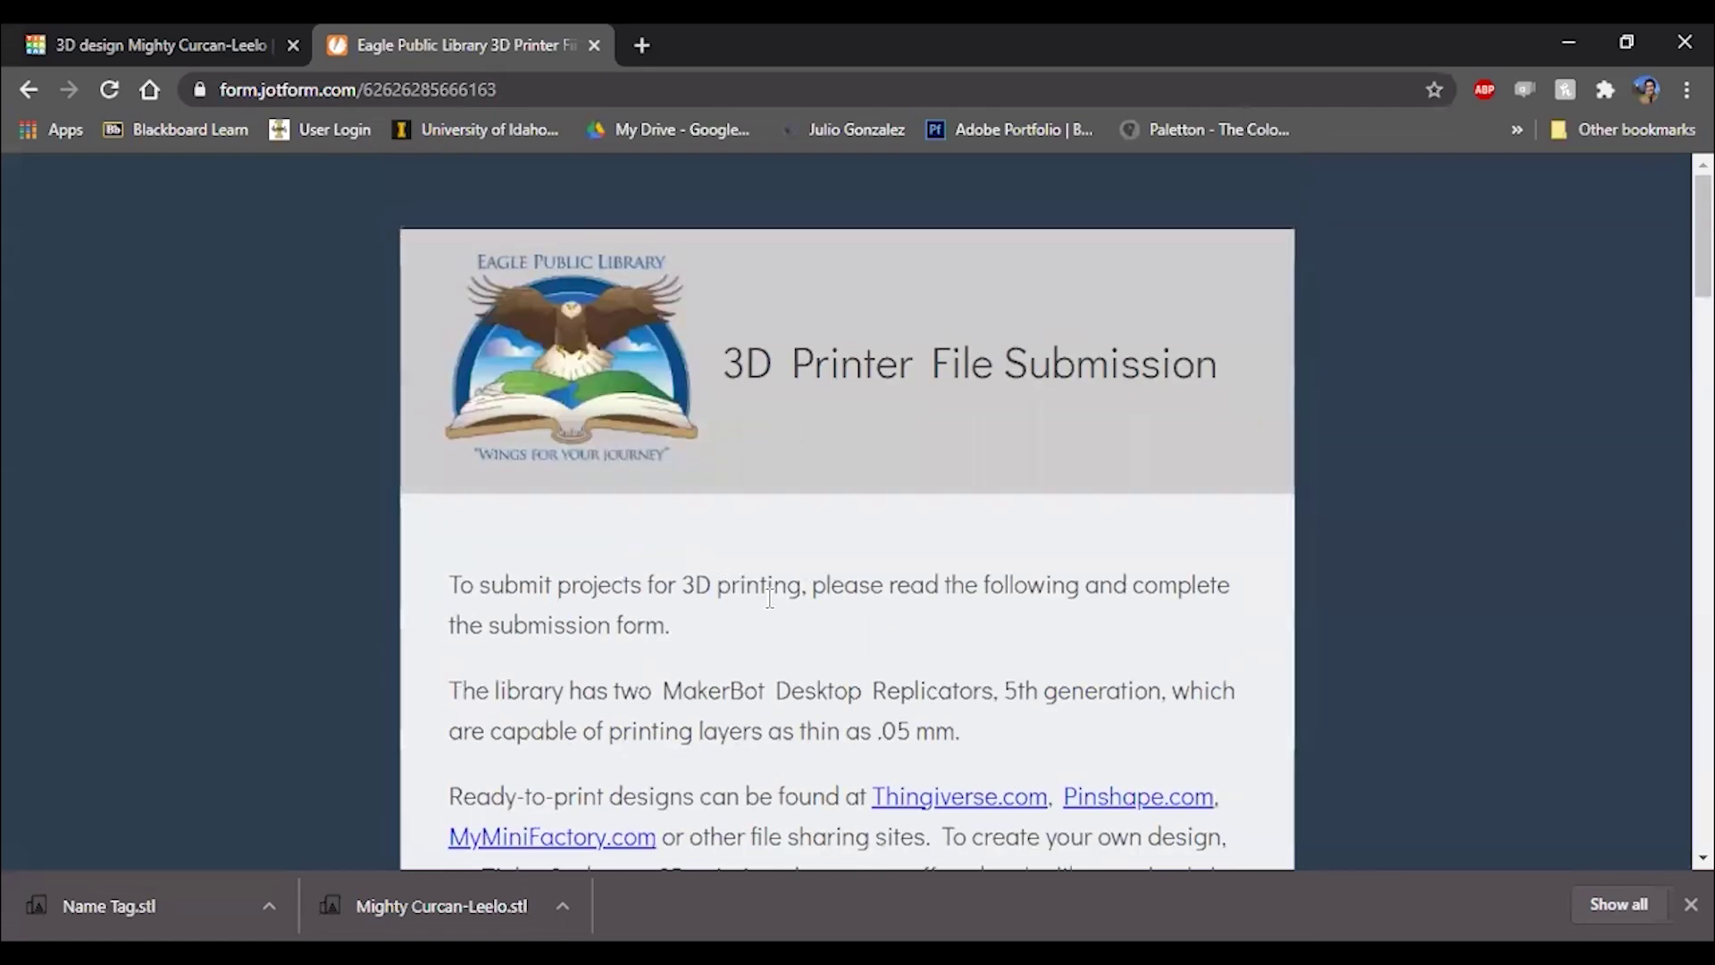
scroll(853, 565, down, 7)
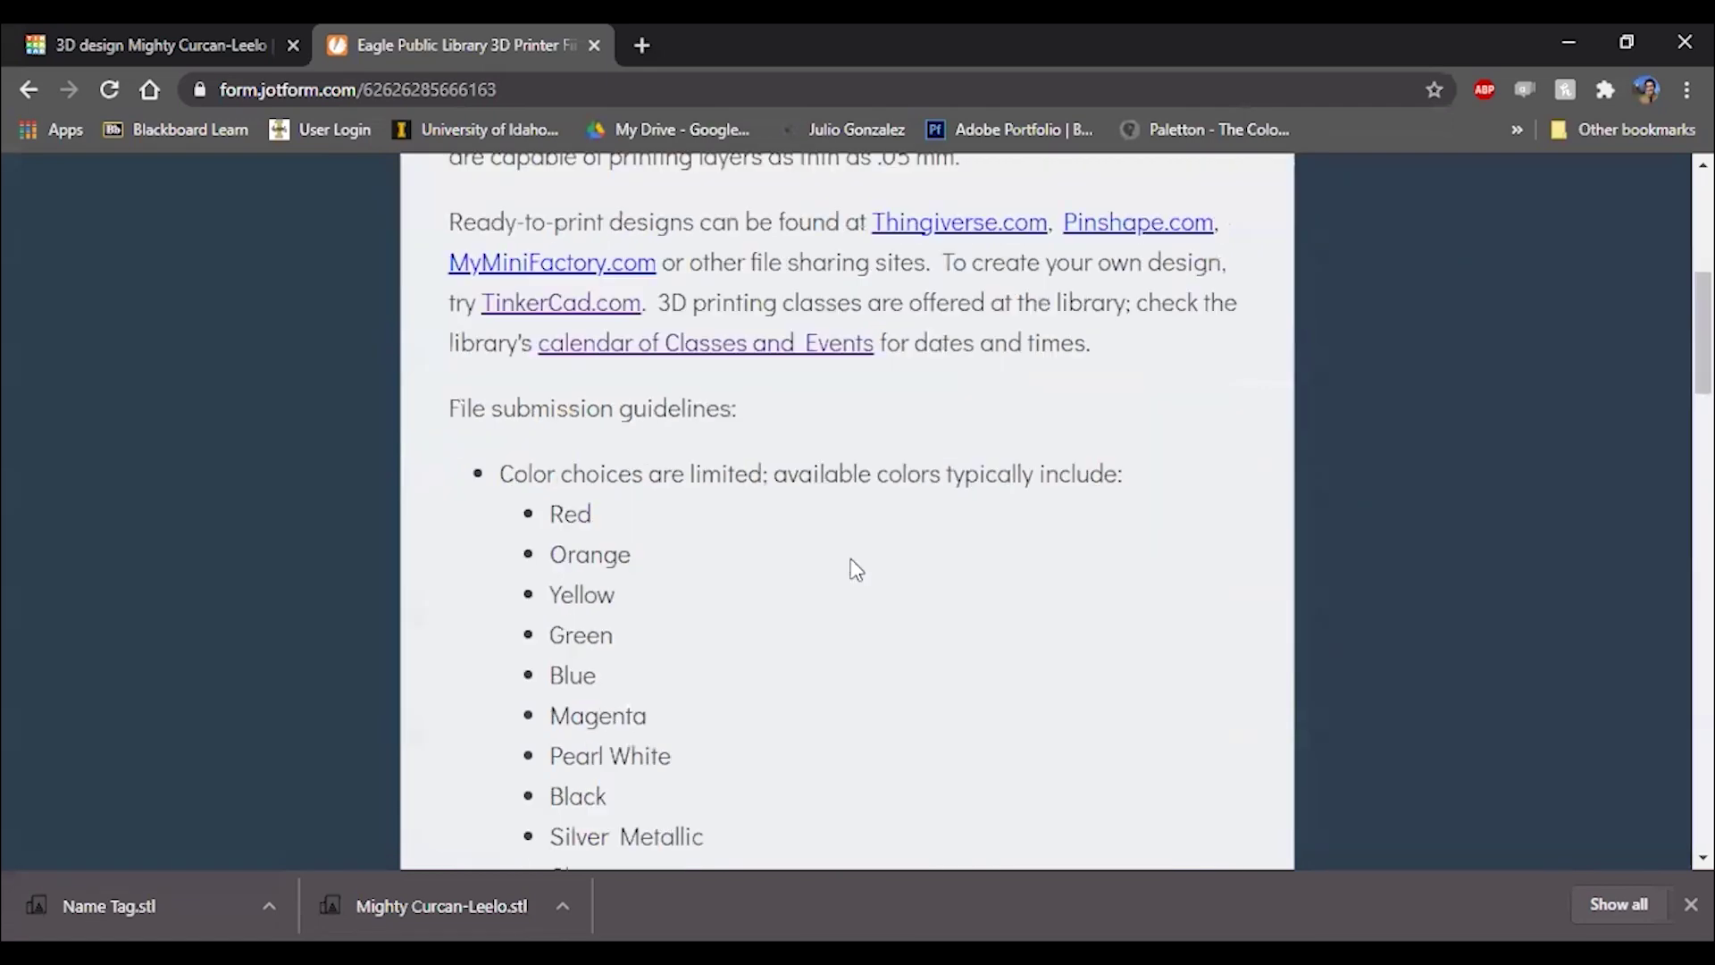
scroll(875, 549, up, 4)
scroll(1145, 544, up, 3)
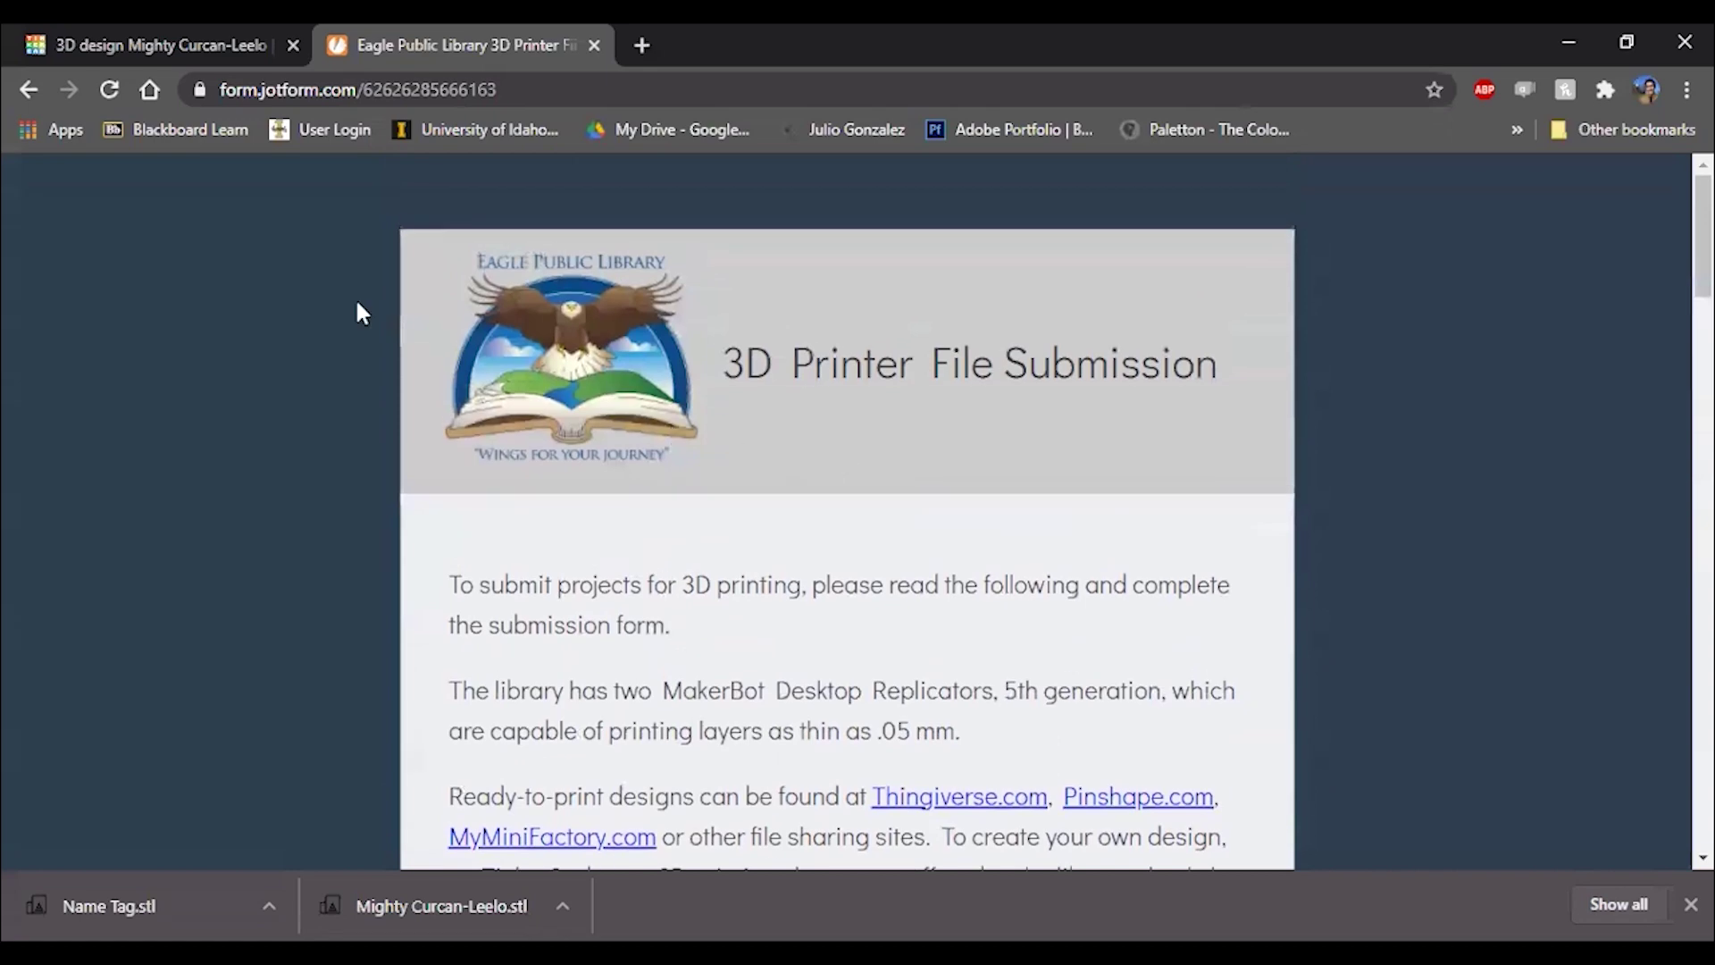
scroll(1188, 572, down, 2)
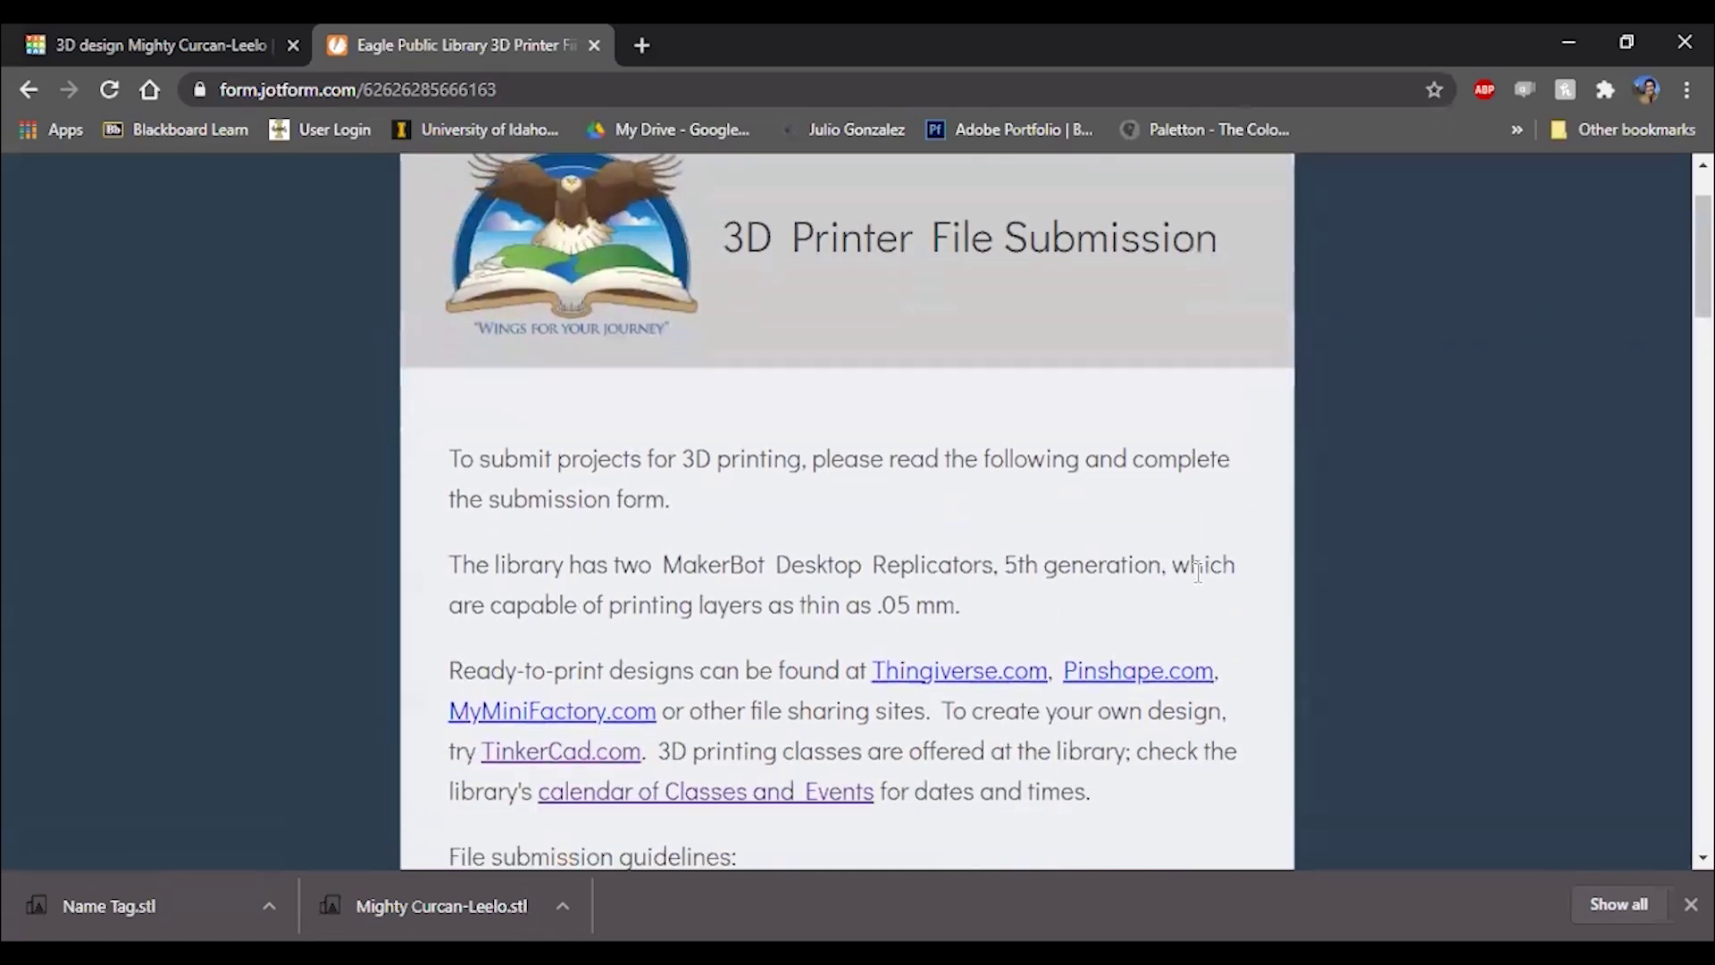